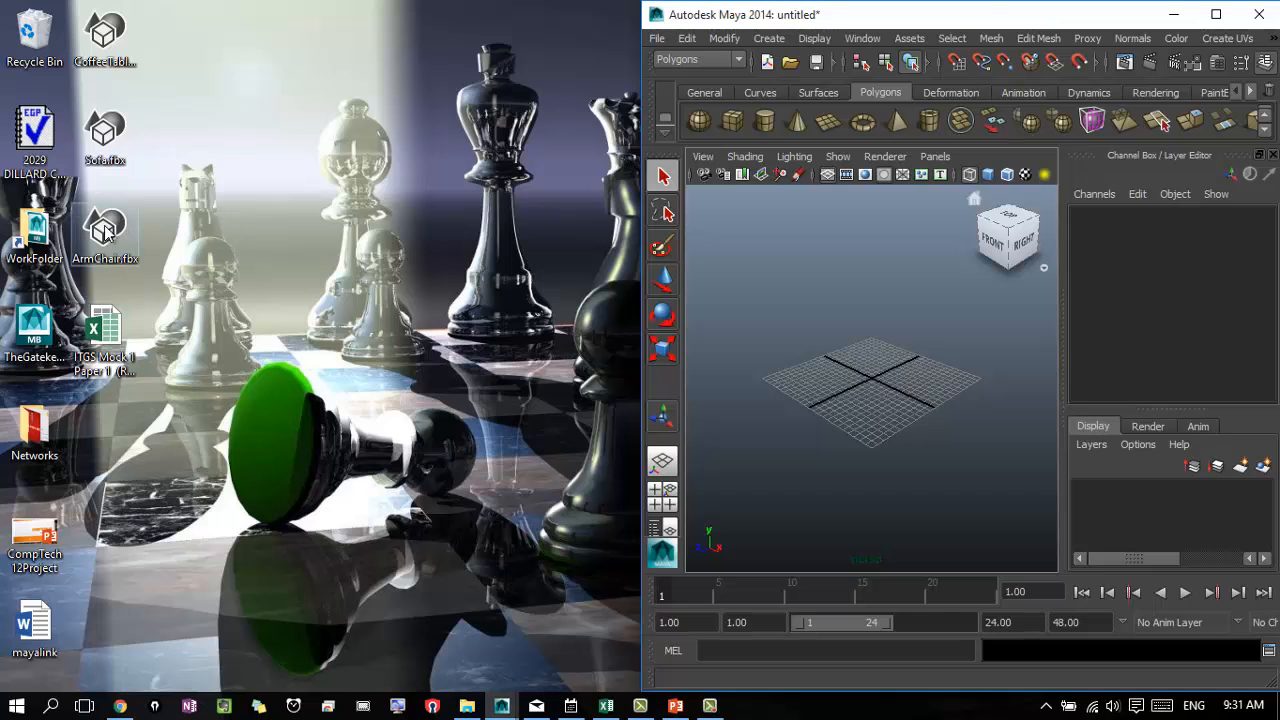
- Import ArmChair.fbx from the desktop into a maximized Maya scene, frame the chair in the viewport and display it shaded
{"action": "left_click_drag", "start_coordinate": [105, 232], "coordinate": [893, 368]}
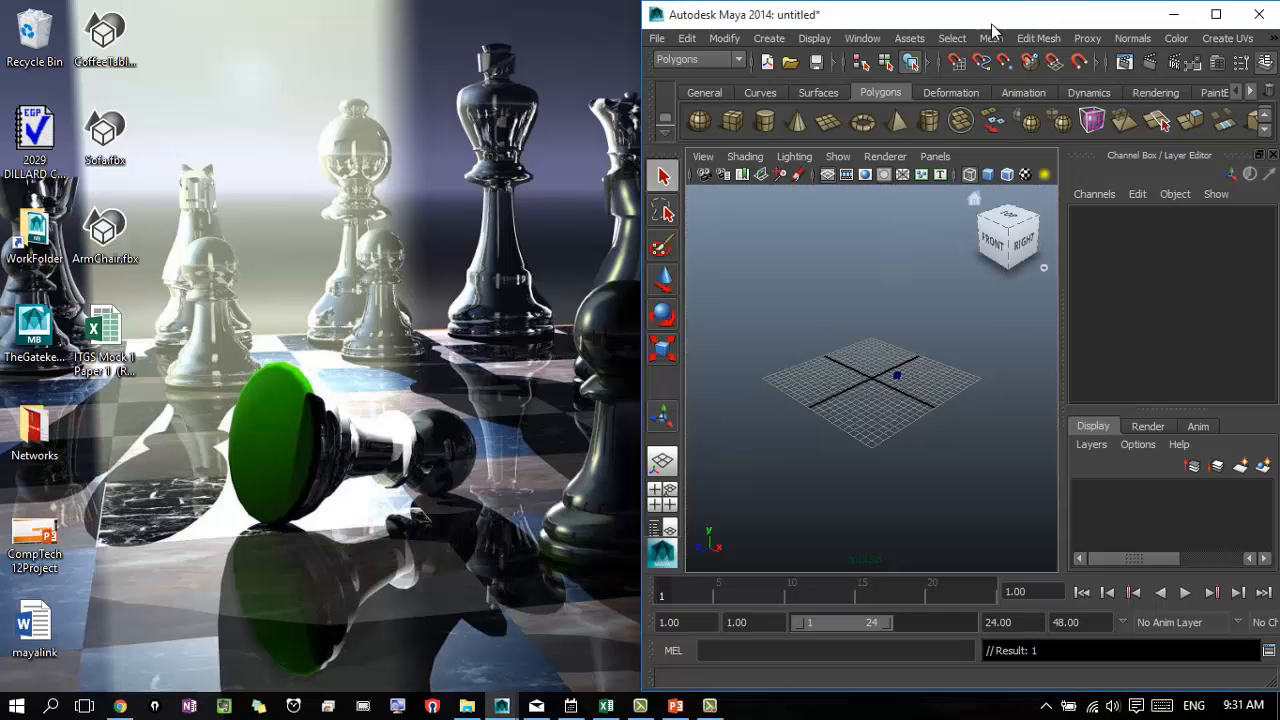
{"action": "left_click_drag", "start_coordinate": [991, 24], "coordinate": [814, 6]}
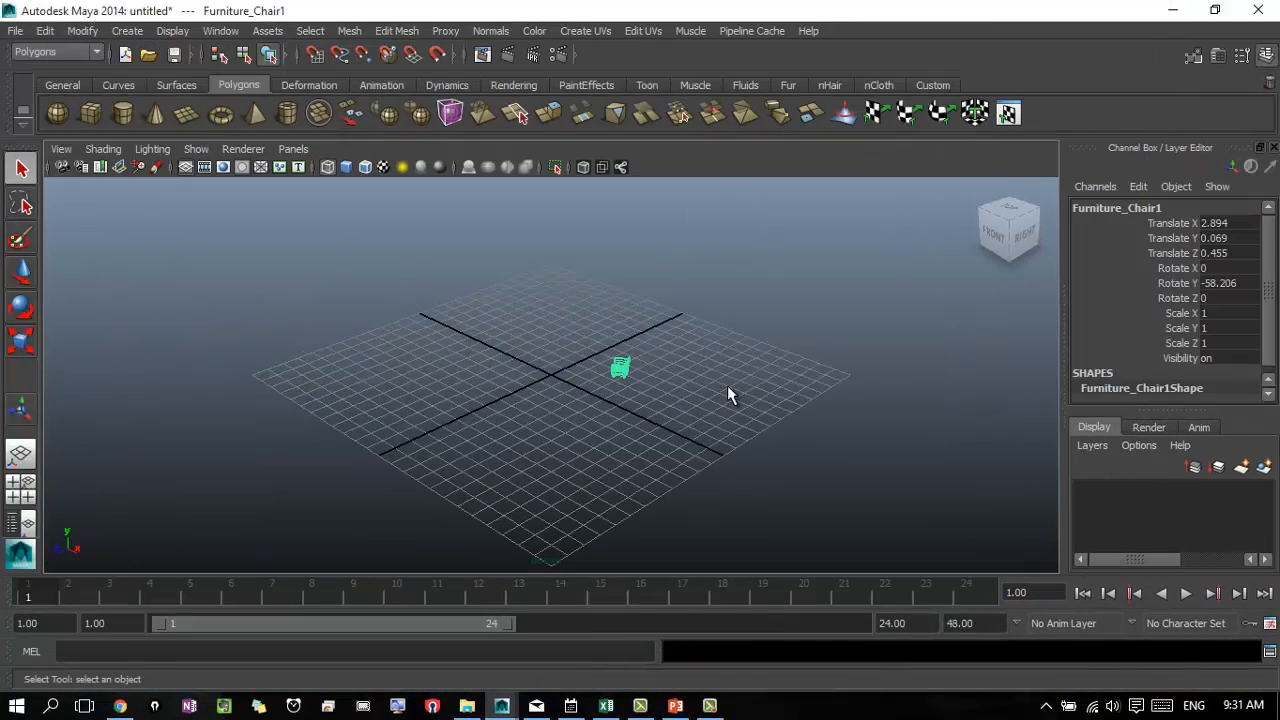
{"action": "key", "text": "f"}
{"action": "left_click_drag", "start_coordinate": [633, 432], "coordinate": [941, 370], "text": "alt"}
{"action": "key", "text": "5"}
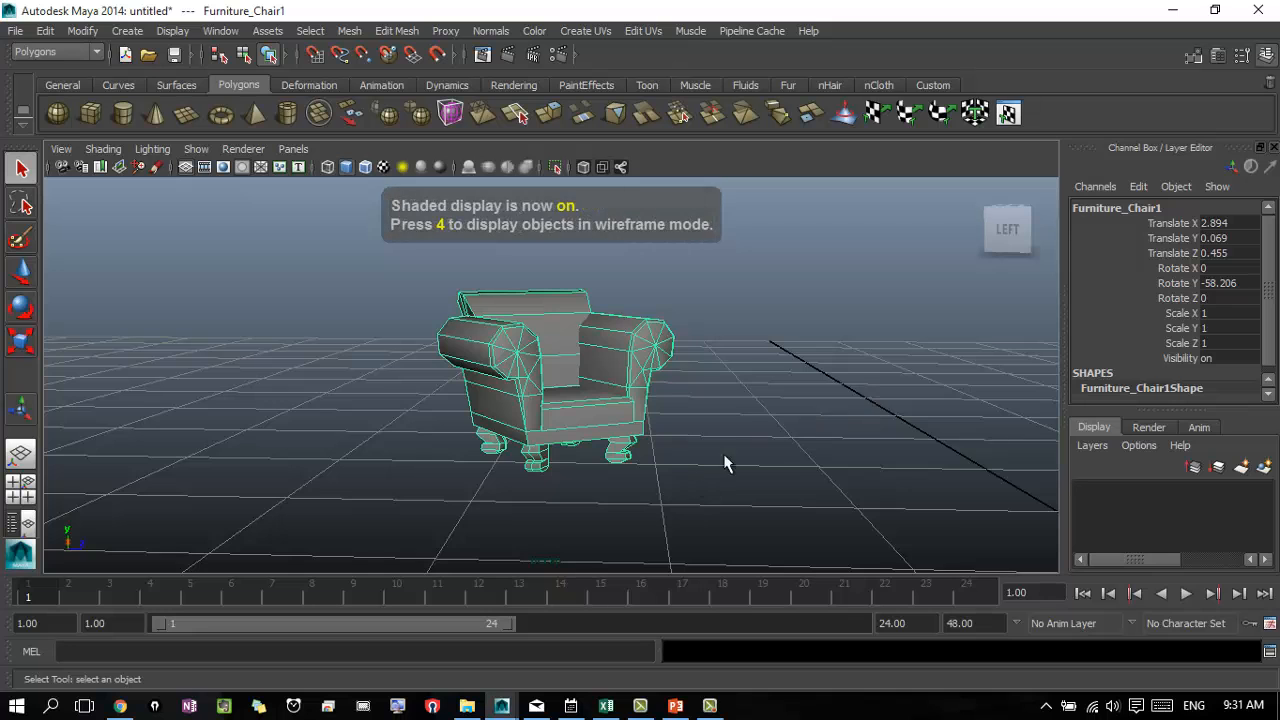
- Examine the imported armchair mesh from the front, the sides and above
{"action": "left_click_drag", "start_coordinate": [723, 463], "coordinate": [713, 408], "text": "alt"}
{"action": "left_click", "coordinate": [617, 452]}
{"action": "right_click_drag", "start_coordinate": [617, 452], "coordinate": [740, 448], "text": "alt"}
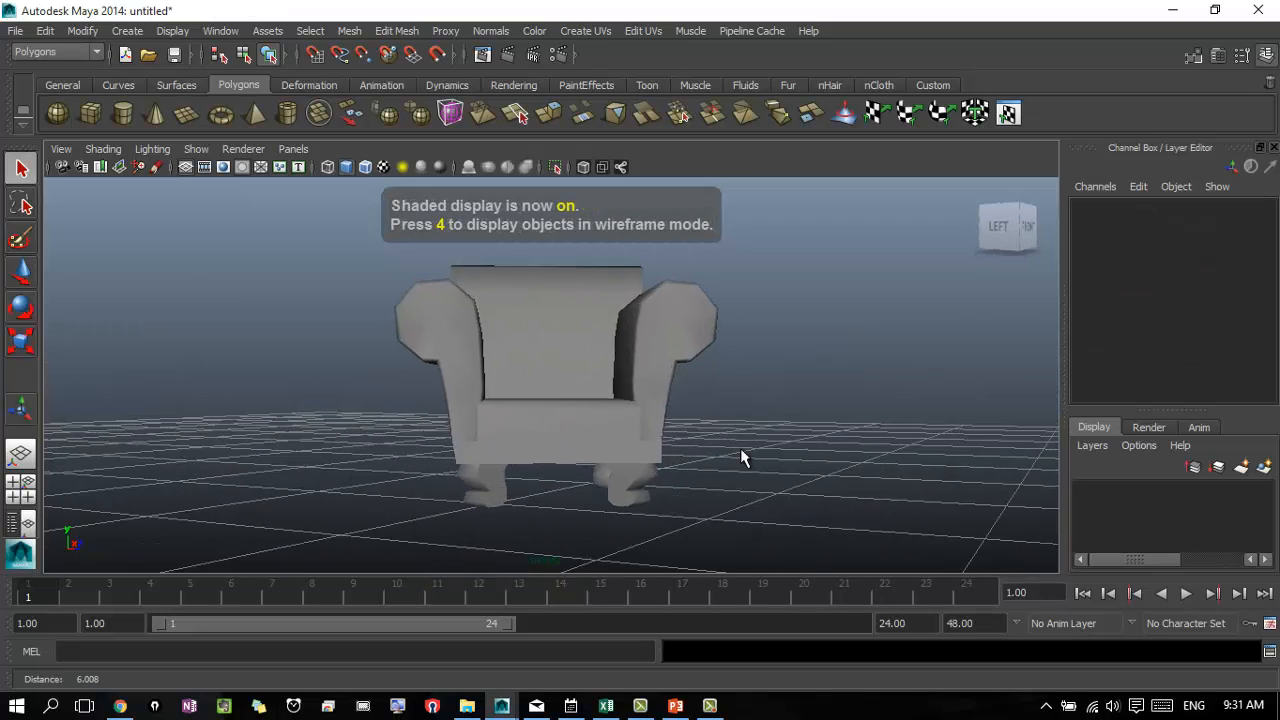
{"action": "mouse_move", "coordinate": [740, 448]}
{"action": "left_mouse_down", "text": "alt"}
{"action": "mouse_move", "coordinate": [754, 460]}
{"action": "mouse_move", "coordinate": [723, 464]}
{"action": "left_mouse_up", "text": "alt"}
{"action": "left_click", "coordinate": [592, 447]}
{"action": "left_click", "coordinate": [846, 431]}
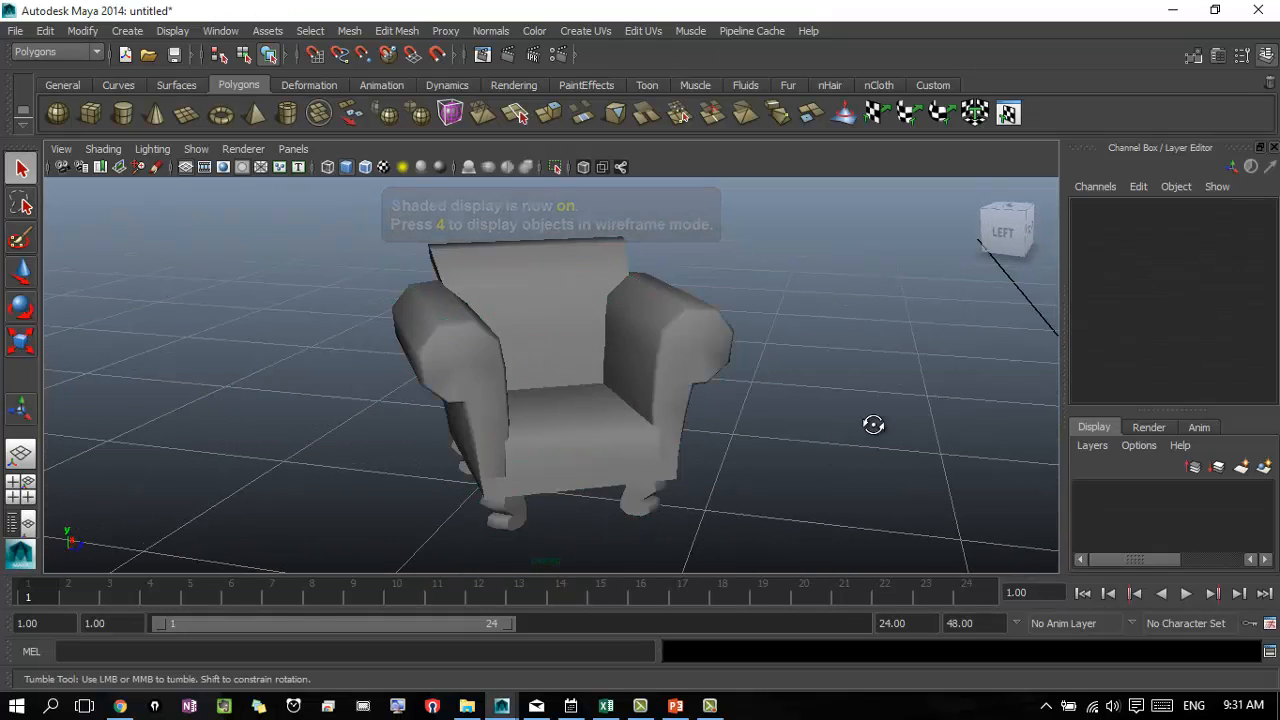
{"action": "left_click_drag", "start_coordinate": [871, 426], "coordinate": [611, 409], "text": "alt"}
{"action": "left_click_drag", "start_coordinate": [789, 451], "coordinate": [1000, 449], "text": "alt"}
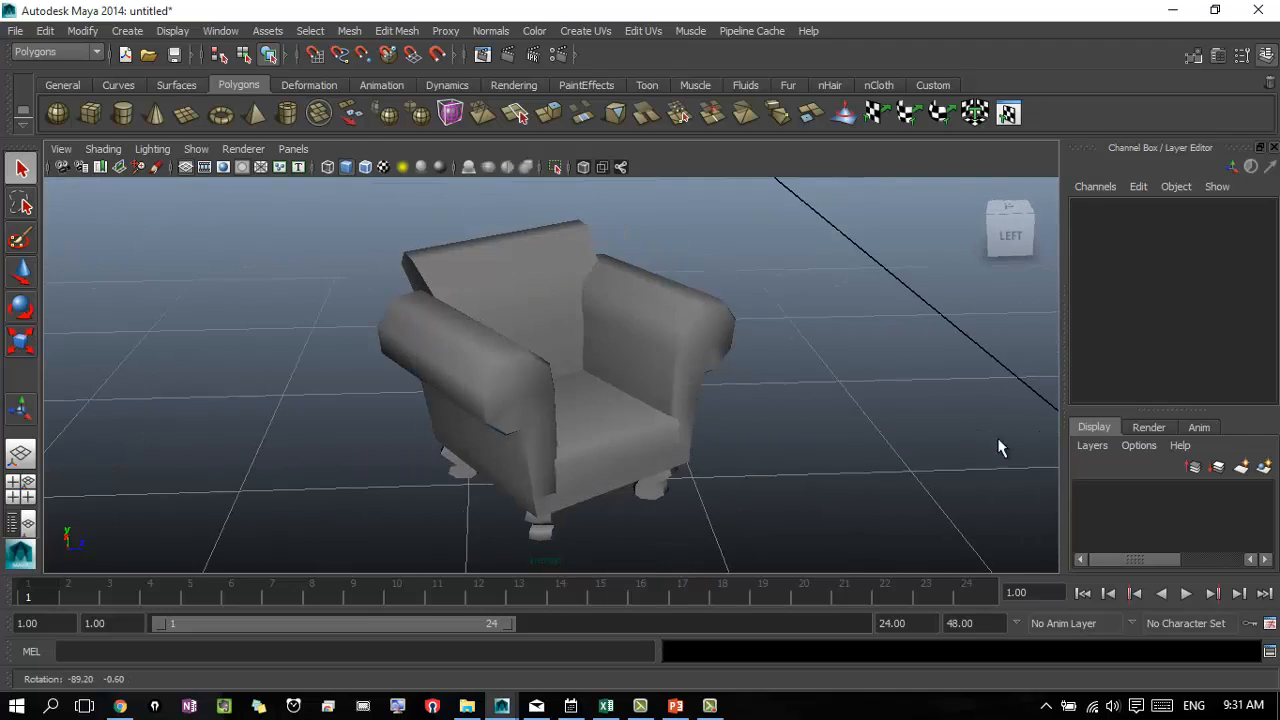
- Preview the armchair with smooth mesh display from front and back, and return it to the unsmoothed display
{"action": "left_click", "coordinate": [630, 401]}
{"action": "left_click_drag", "start_coordinate": [786, 470], "coordinate": [671, 457], "text": "alt"}
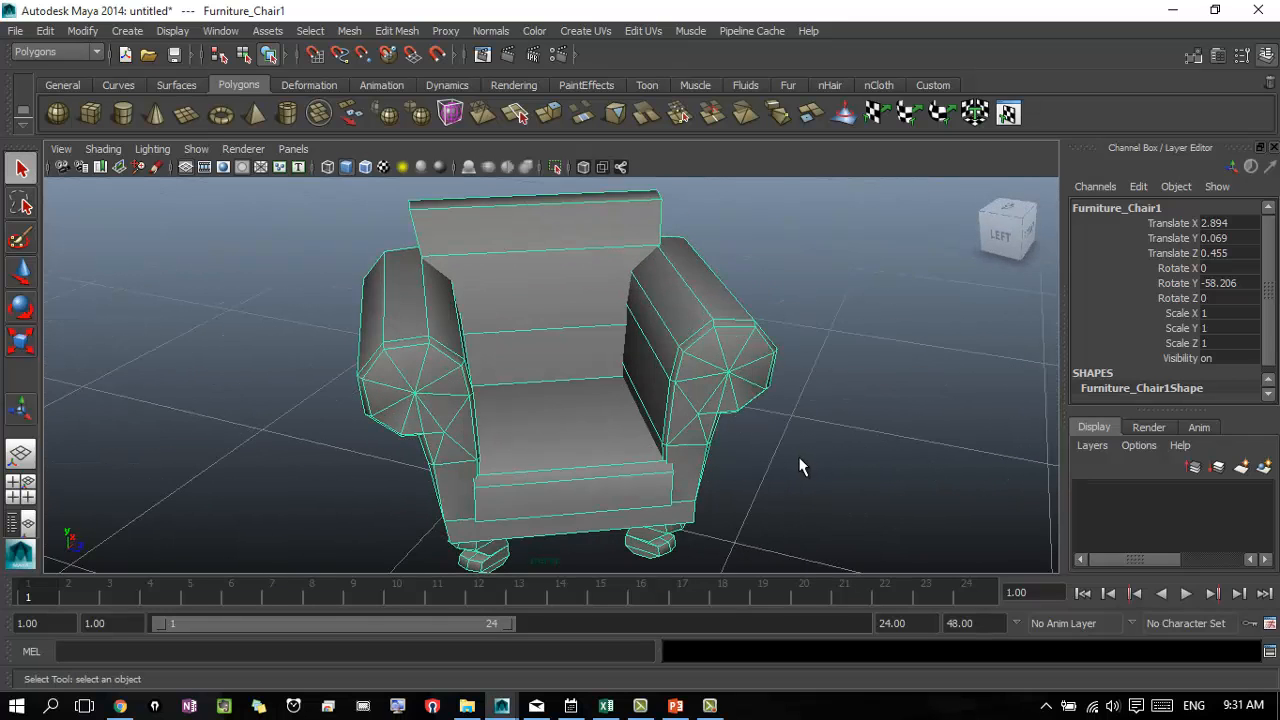
{"action": "key", "text": "3"}
{"action": "left_click", "coordinate": [711, 506]}
{"action": "left_click_drag", "start_coordinate": [711, 506], "coordinate": [760, 465], "text": "alt"}
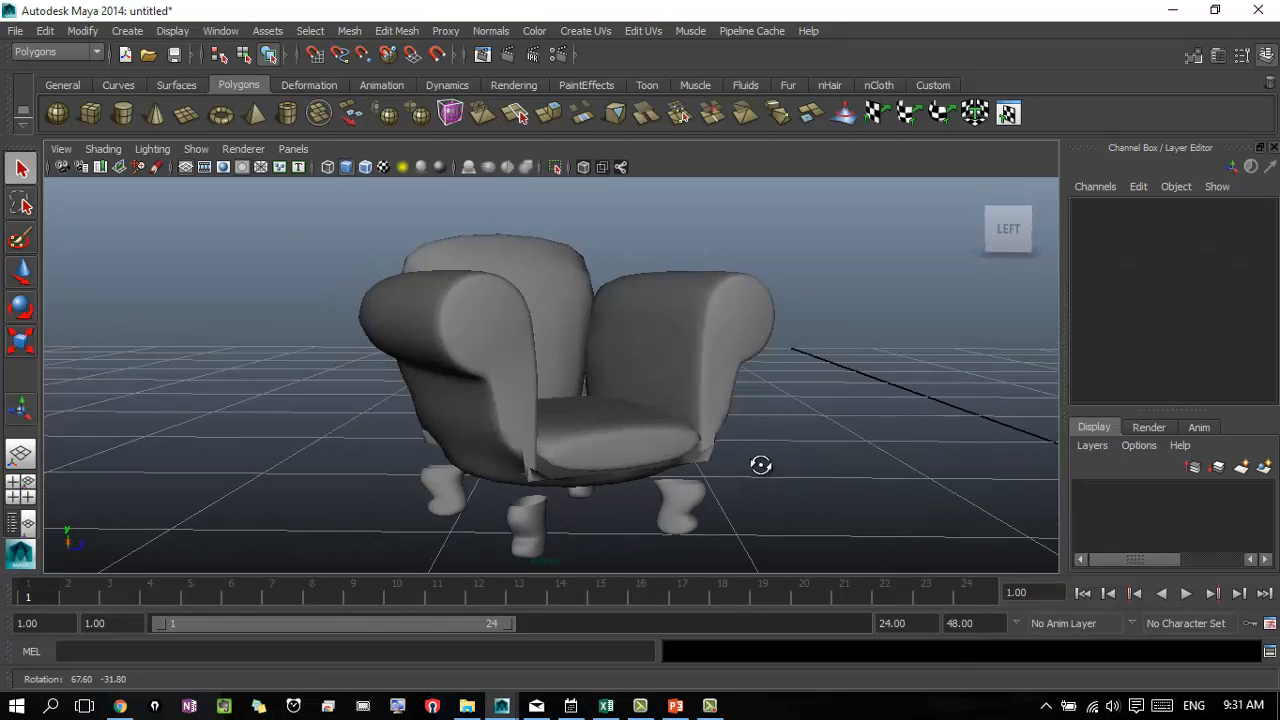
{"action": "left_click_drag", "start_coordinate": [803, 334], "coordinate": [407, 432], "text": "alt"}
{"action": "left_click_drag", "start_coordinate": [450, 387], "coordinate": [454, 317], "text": "alt"}
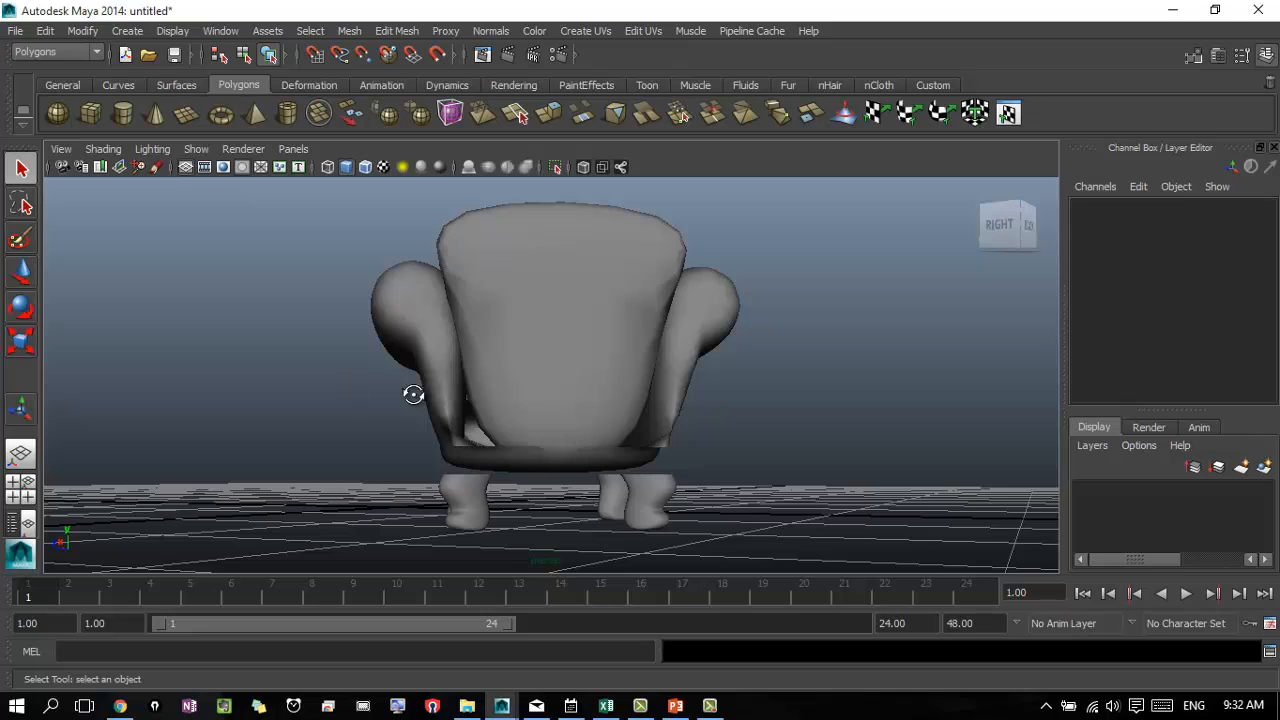
{"action": "left_click_drag", "start_coordinate": [413, 394], "coordinate": [740, 434], "text": "alt"}
{"action": "left_click", "coordinate": [682, 424]}
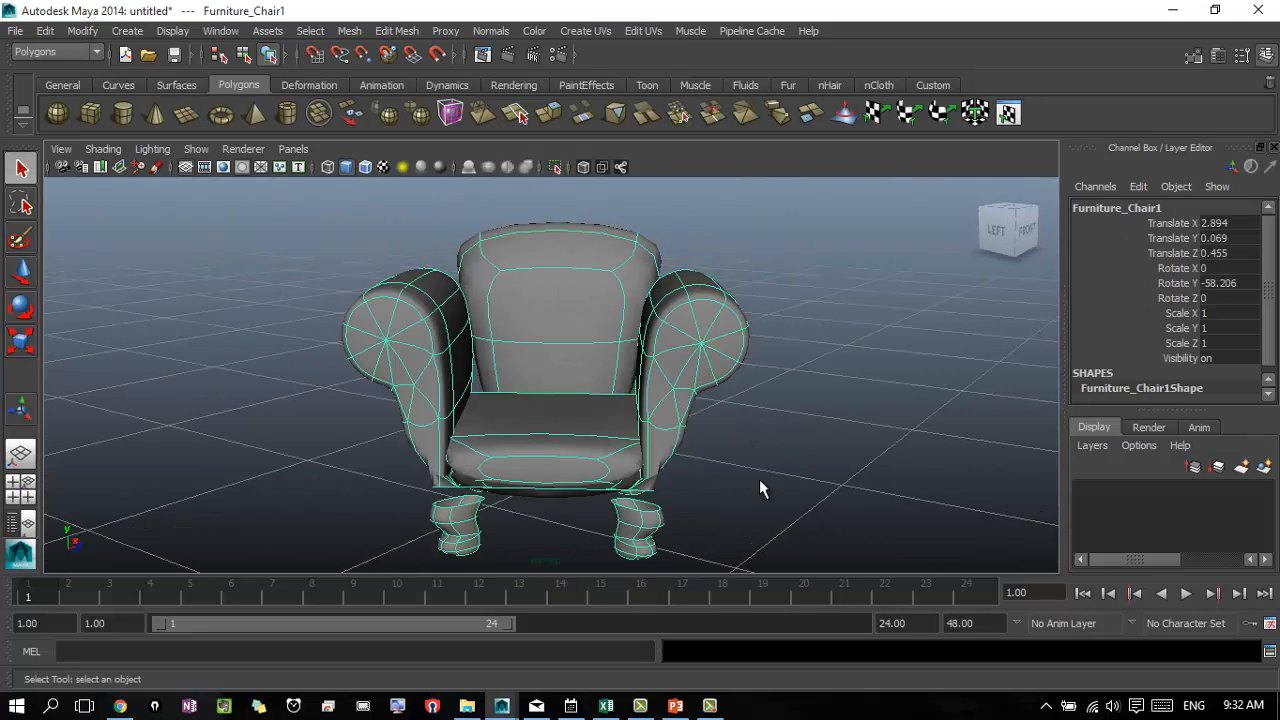
{"action": "left_click", "coordinate": [759, 479]}
{"action": "left_click_drag", "start_coordinate": [759, 479], "coordinate": [773, 503], "text": "alt"}
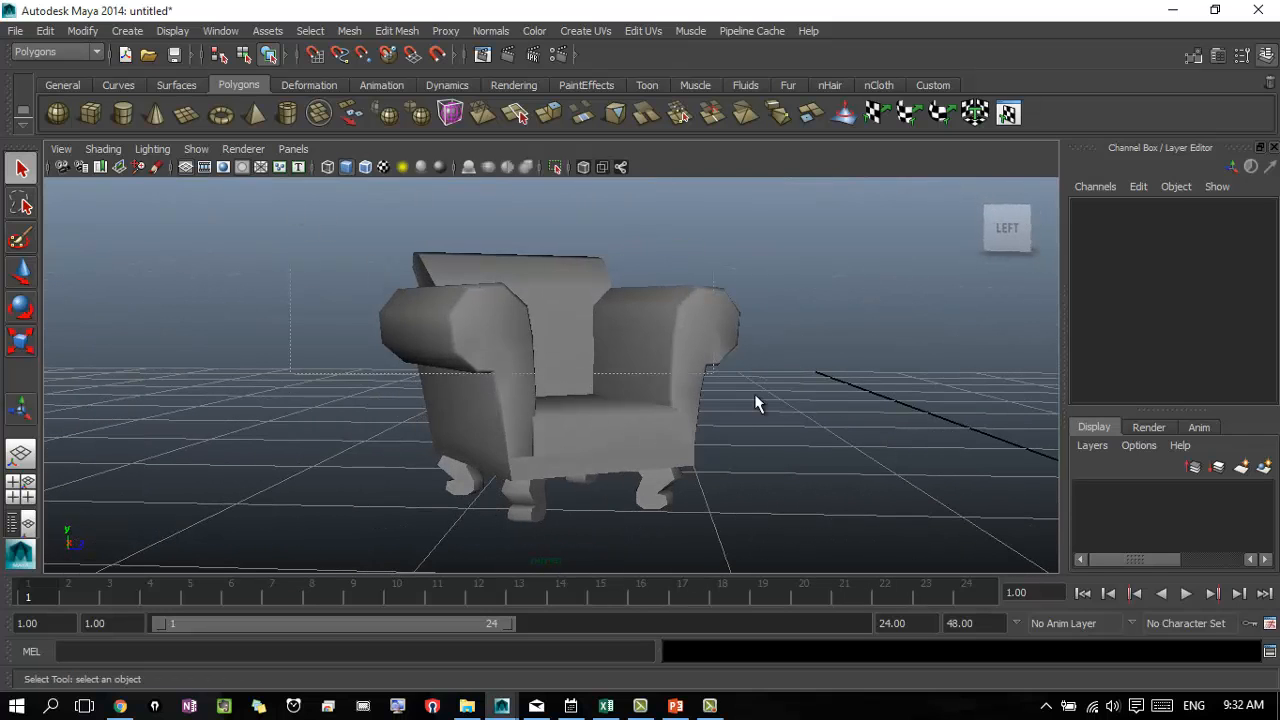
- Select the whole armchair and apply Planar Mapping with default settings to create its UVs
{"action": "left_click_drag", "start_coordinate": [755, 395], "coordinate": [1006, 551]}
{"action": "left_click_drag", "start_coordinate": [850, 388], "coordinate": [745, 455], "text": "alt"}
{"action": "left_click", "coordinate": [589, 31]}
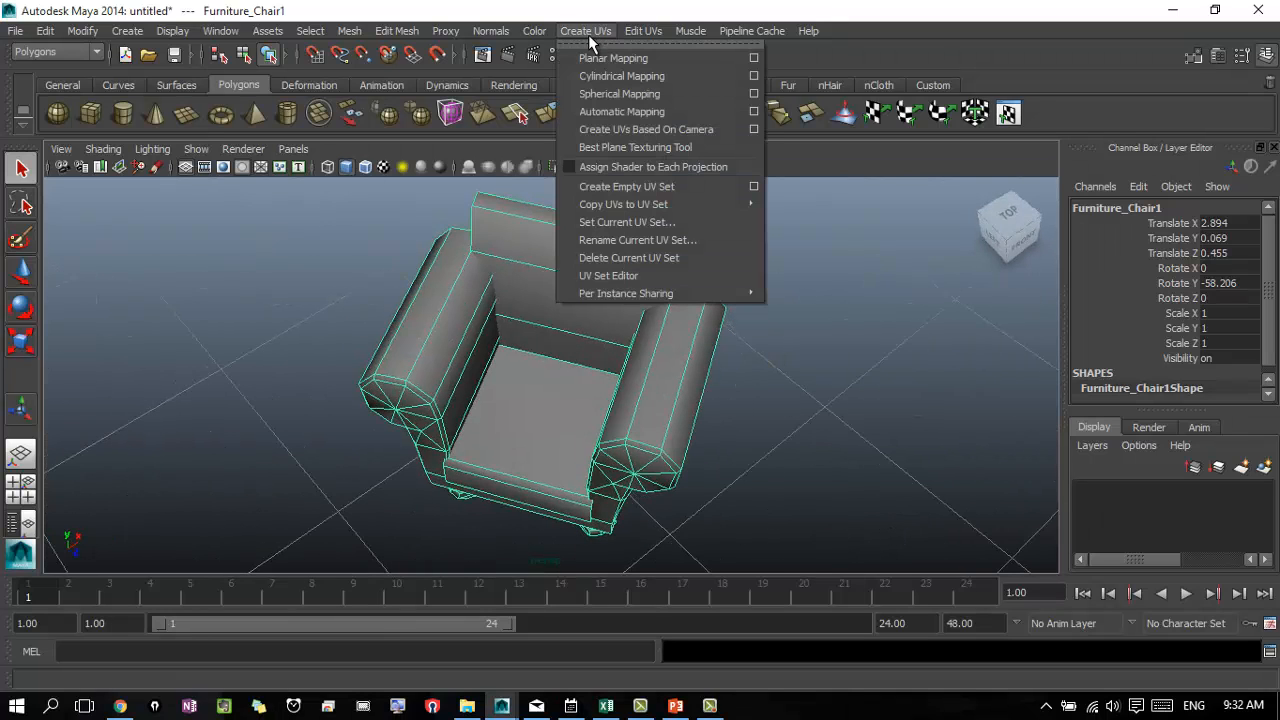
{"action": "left_click", "coordinate": [587, 60]}
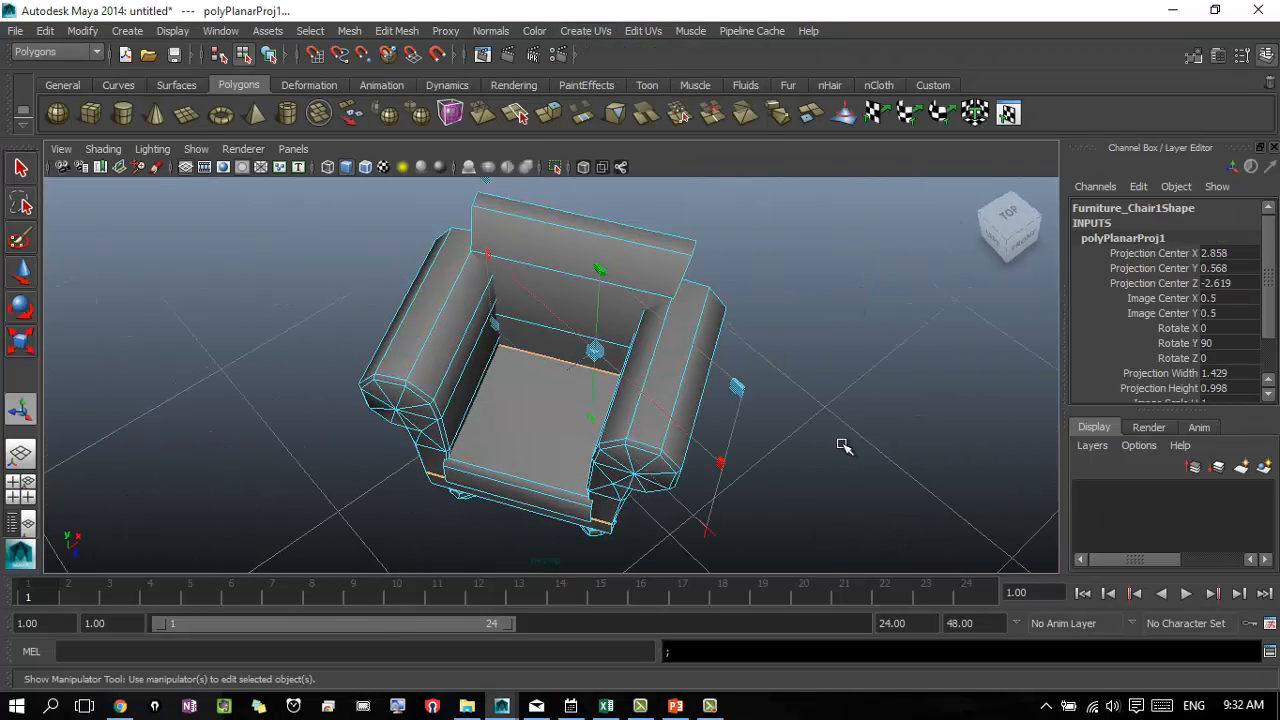
{"action": "left_click_drag", "start_coordinate": [904, 500], "coordinate": [888, 371], "text": "alt"}
{"action": "left_click", "coordinate": [692, 427]}
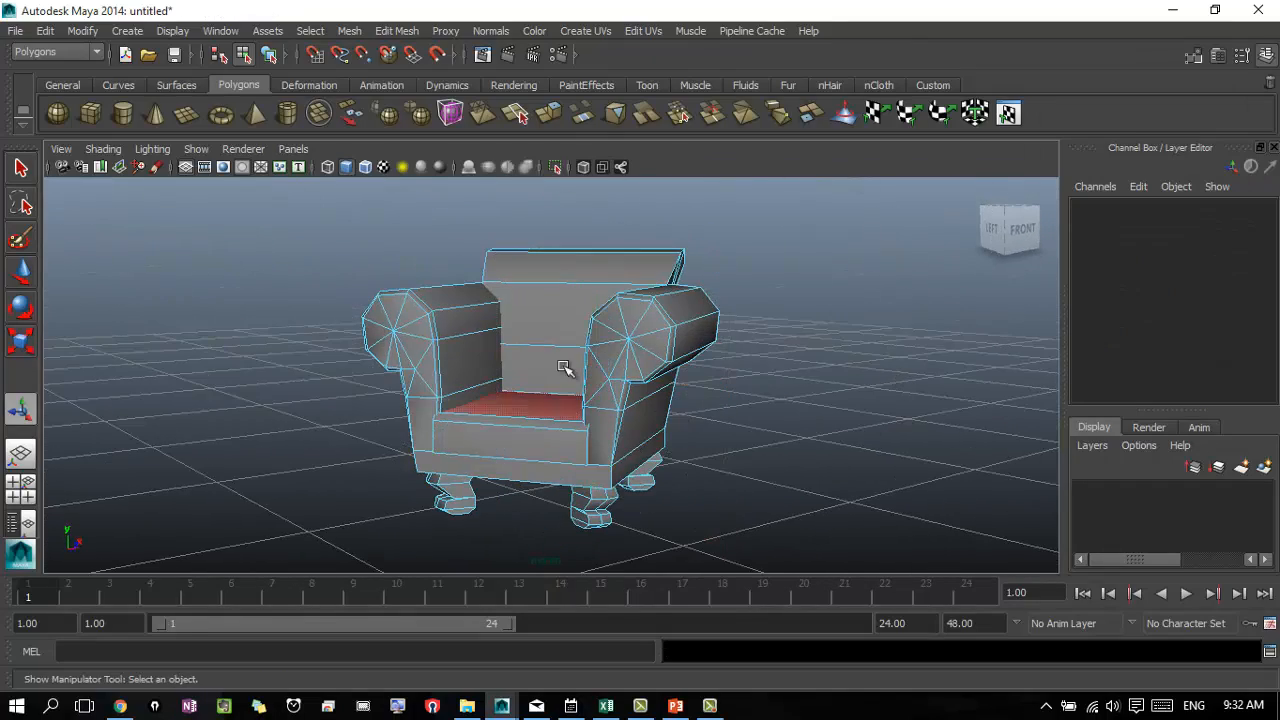
- Open the UV Texture Editor, place it beside the armchair in the viewport and bring the full UV layout into view
{"action": "left_click", "coordinate": [210, 31]}
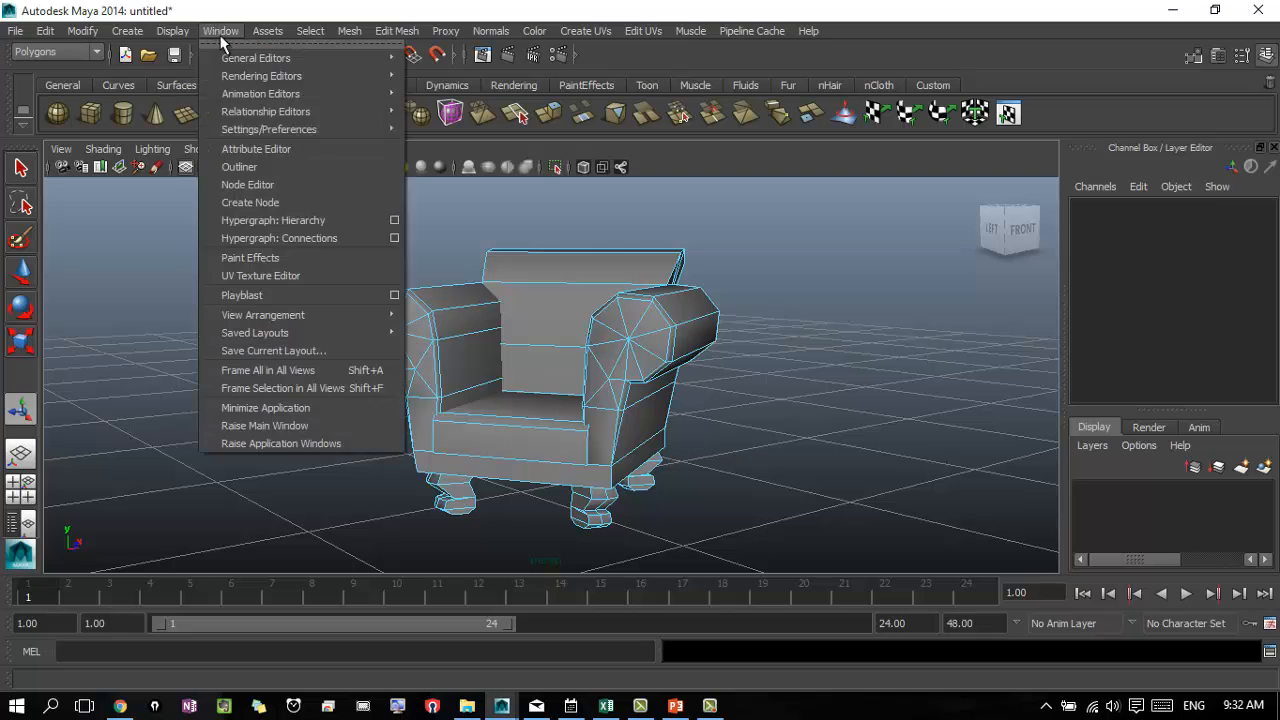
{"action": "left_click", "coordinate": [268, 275]}
{"action": "left_click_drag", "start_coordinate": [641, 50], "coordinate": [880, 112]}
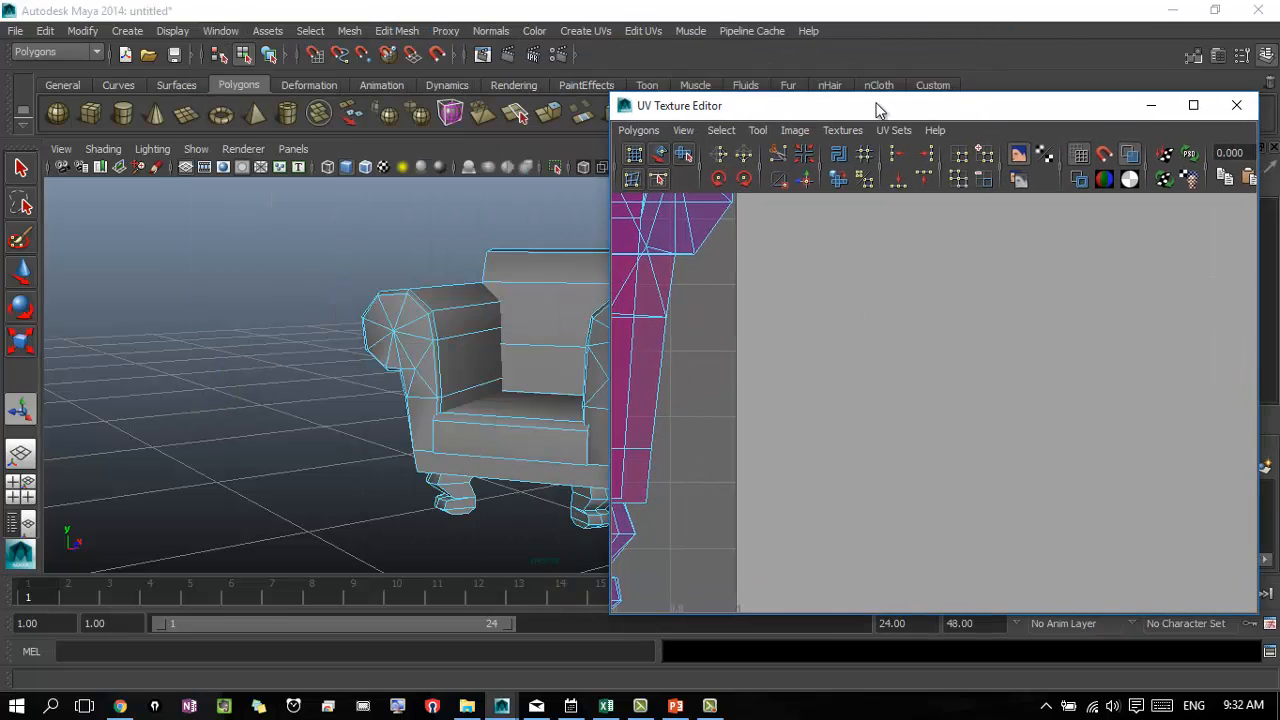
{"action": "scroll", "coordinate": [951, 394], "scroll_direction": "down", "scroll_amount": 3}
{"action": "scroll", "coordinate": [794, 494], "scroll_direction": "down", "scroll_amount": 2}
{"action": "scroll", "coordinate": [893, 447], "scroll_direction": "down", "scroll_amount": 1}
{"action": "scroll", "coordinate": [891, 447], "scroll_direction": "up", "scroll_amount": 2}
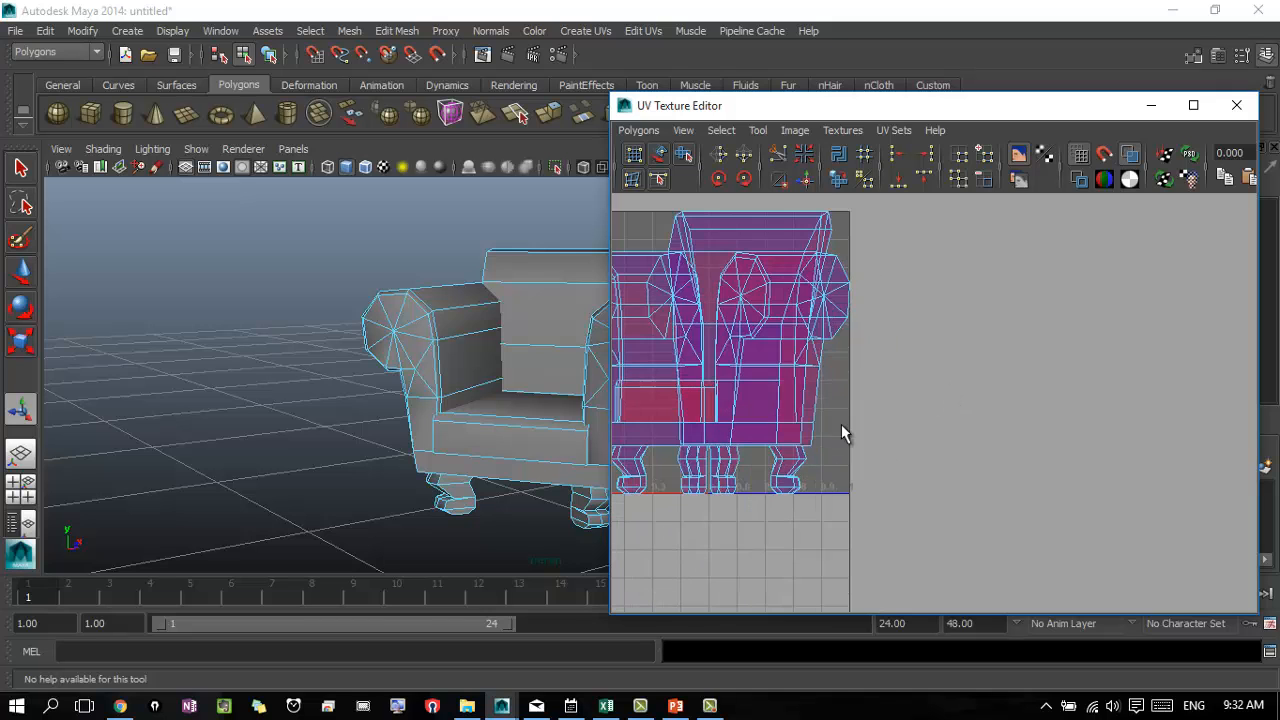
{"action": "scroll", "coordinate": [1060, 374], "scroll_direction": "up", "scroll_amount": 1}
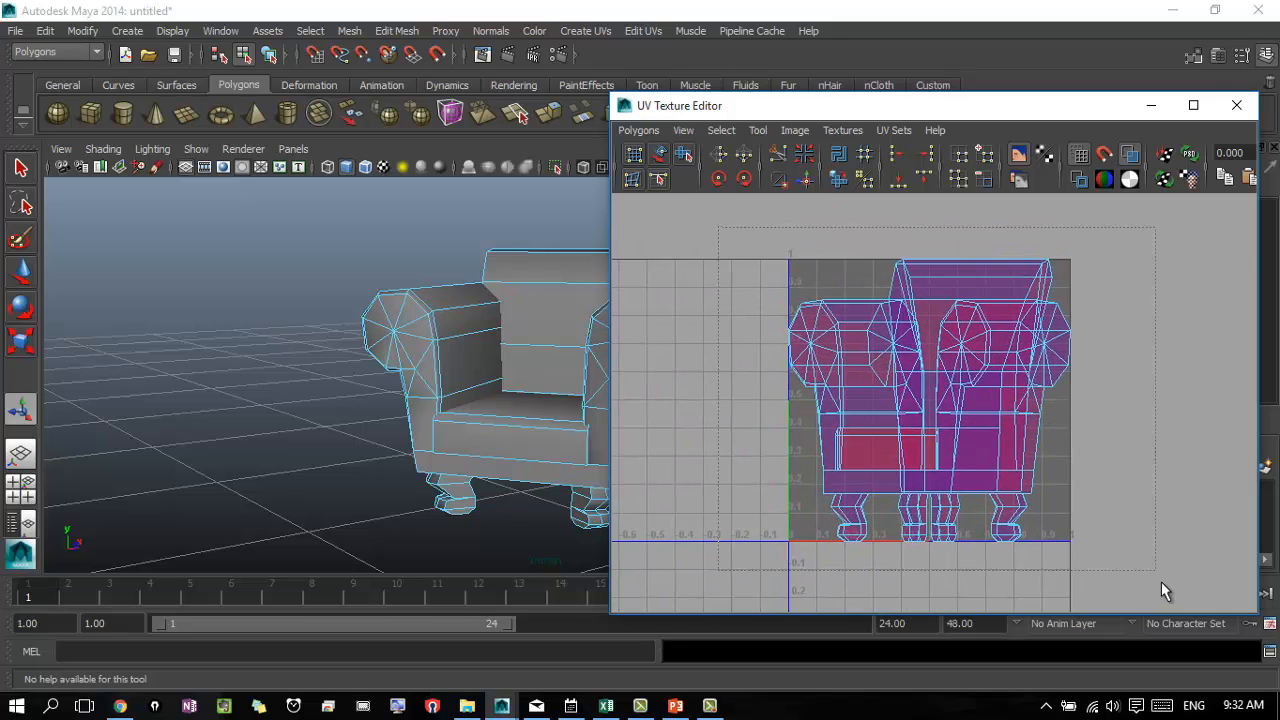
- Compare the planar UV layout with the armchair model by temporarily selecting all UV faces and viewing both side by side
{"action": "left_click_drag", "start_coordinate": [1161, 582], "coordinate": [1161, 582]}
{"action": "middle_click_drag", "start_coordinate": [460, 329], "coordinate": [281, 315], "text": "alt"}
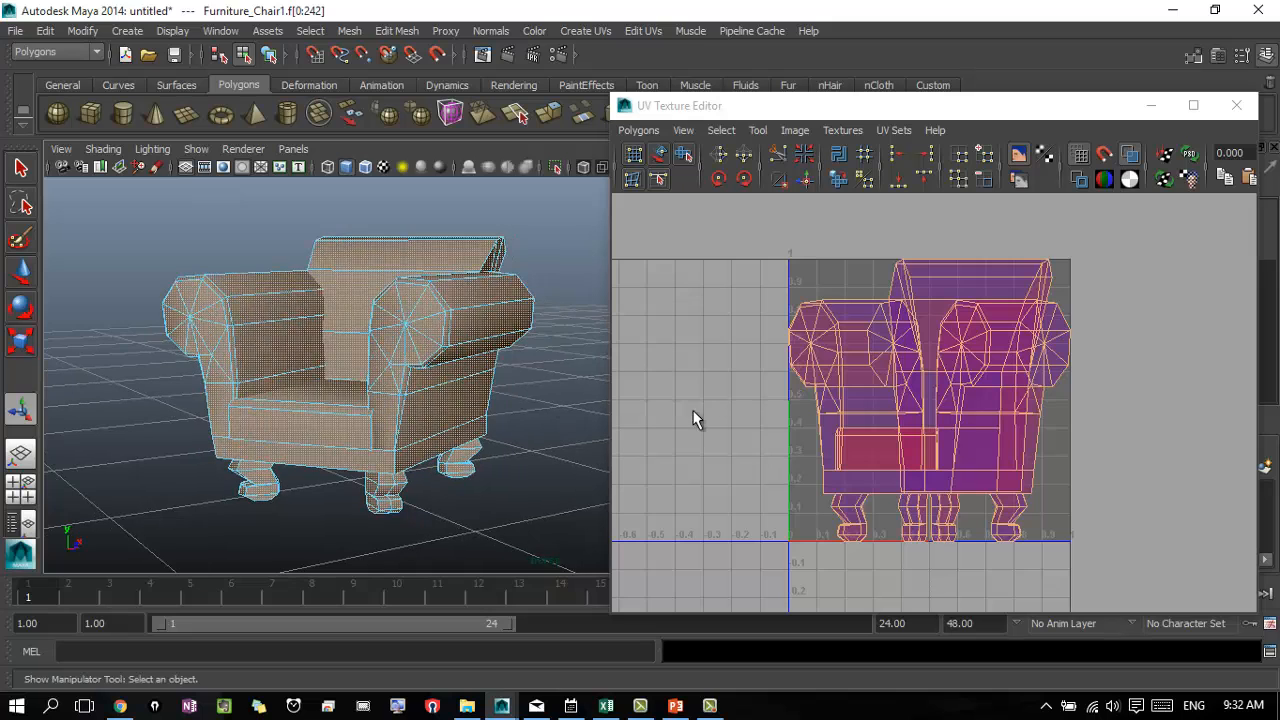
{"action": "left_click", "coordinate": [695, 410]}
{"action": "scroll", "coordinate": [843, 447], "scroll_direction": "up", "scroll_amount": 2}
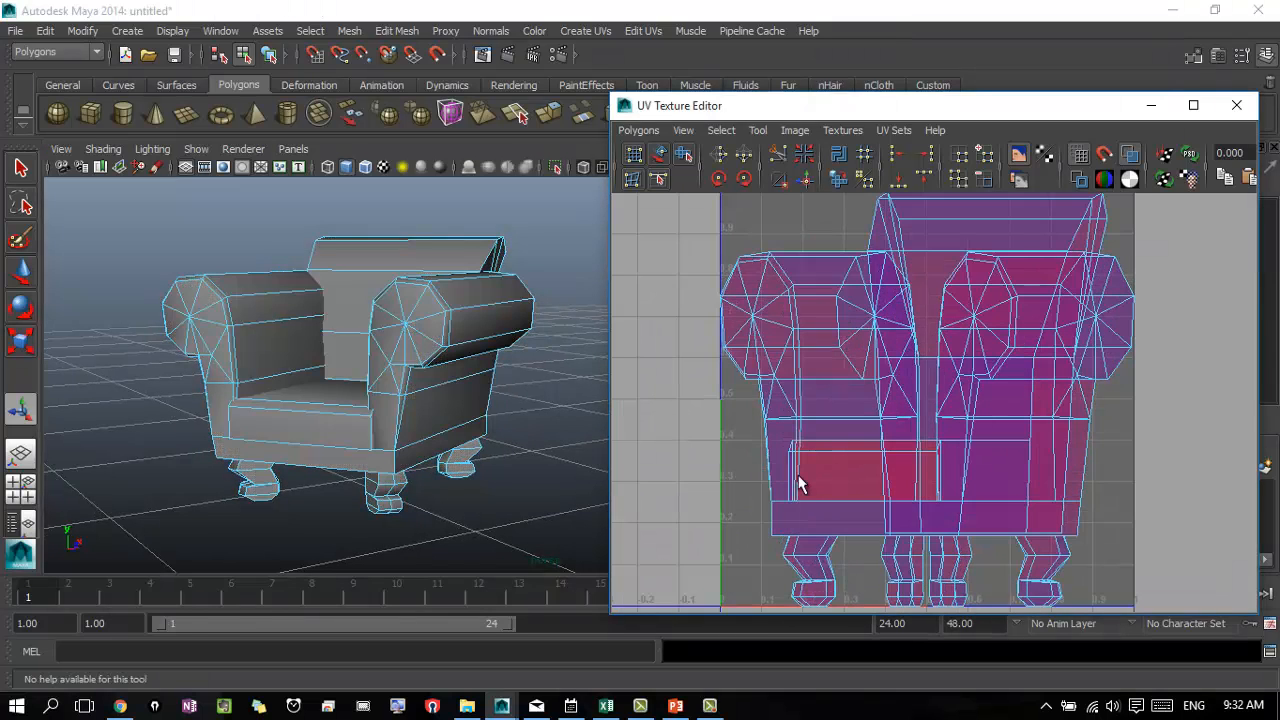
{"action": "scroll", "coordinate": [776, 484], "scroll_direction": "down", "scroll_amount": 1}
{"action": "left_click_drag", "start_coordinate": [530, 444], "coordinate": [695, 370], "text": "alt"}
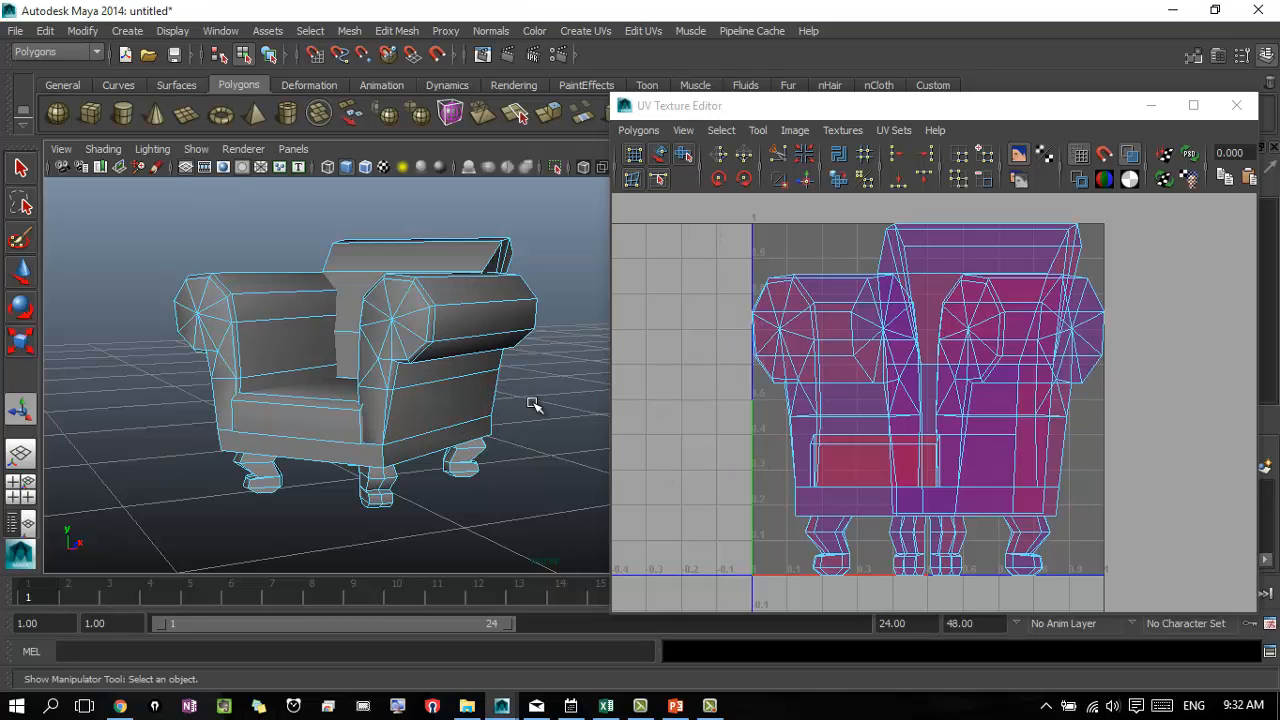
{"action": "mouse_move", "coordinate": [626, 474]}
{"action": "middle_mouse_down", "text": "alt"}
{"action": "mouse_move", "coordinate": [491, 449]}
{"action": "mouse_move", "coordinate": [620, 471]}
{"action": "middle_mouse_up", "text": "alt"}
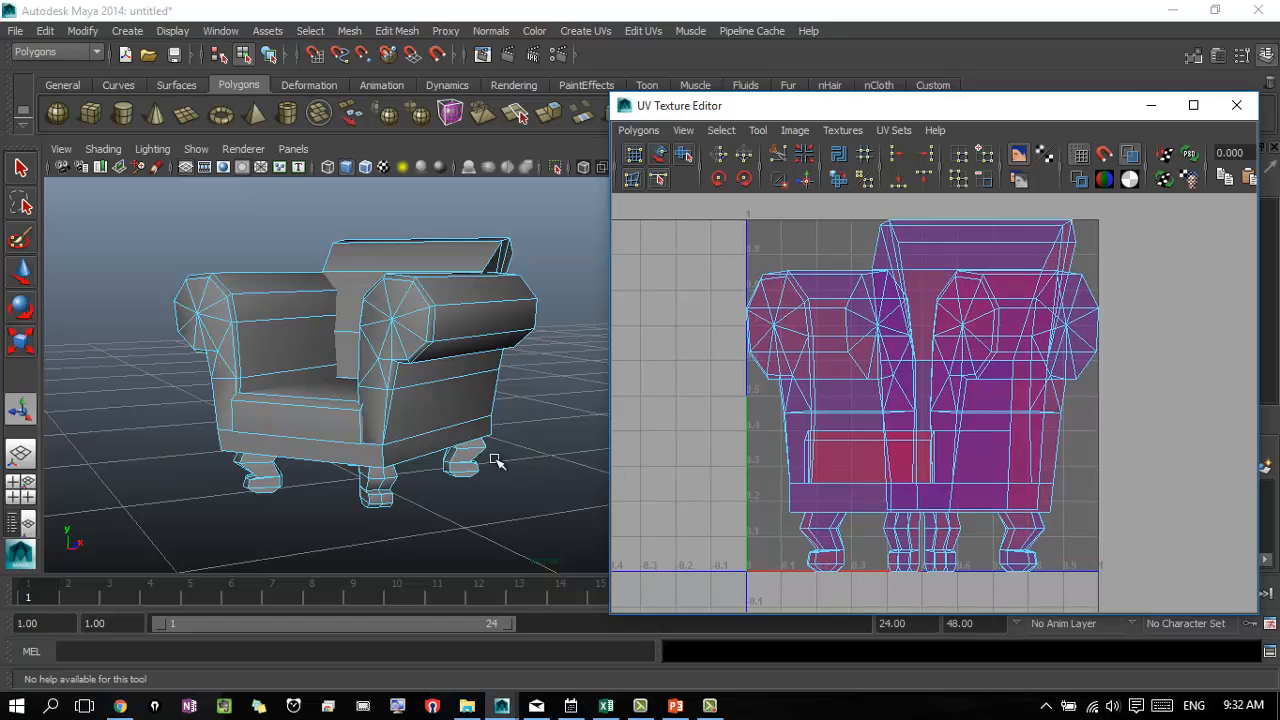
{"action": "left_click_drag", "start_coordinate": [497, 461], "coordinate": [514, 491], "text": "alt"}
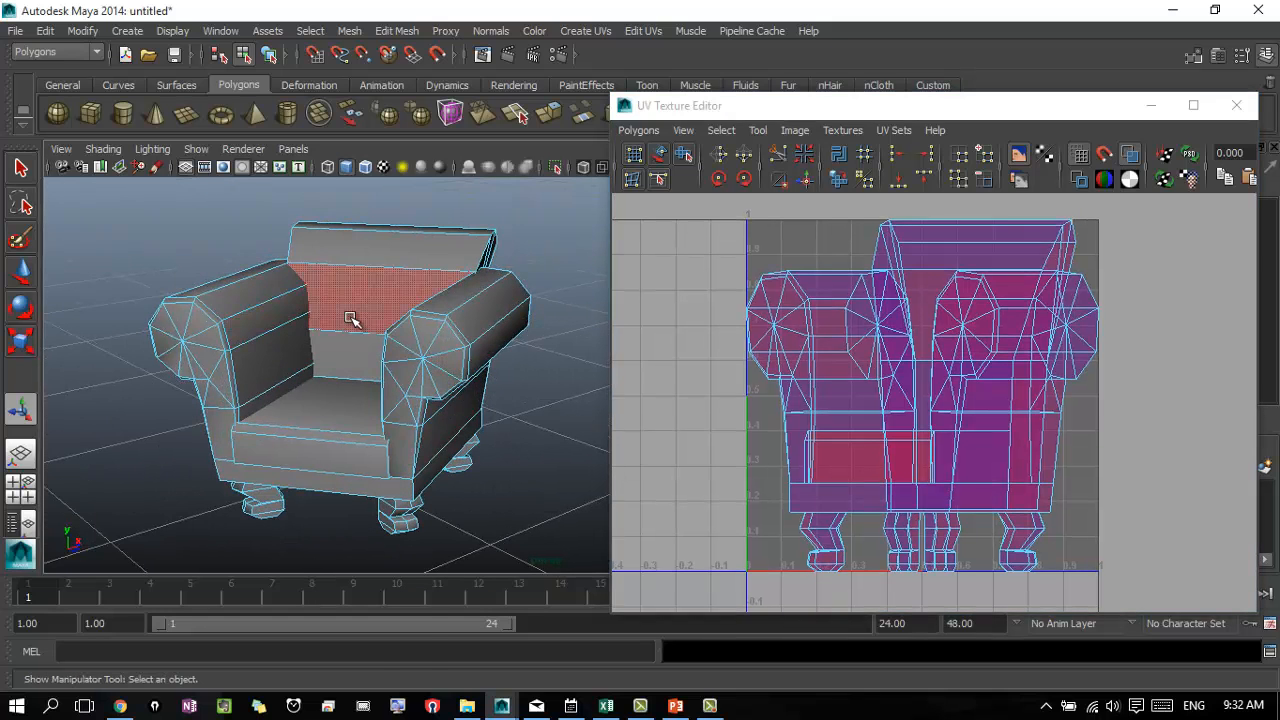
- Return the armchair to object mode, apply Cylindrical Mapping to it and check the resulting UV layout
{"action": "right_click_drag", "start_coordinate": [350, 318], "coordinate": [430, 290]}
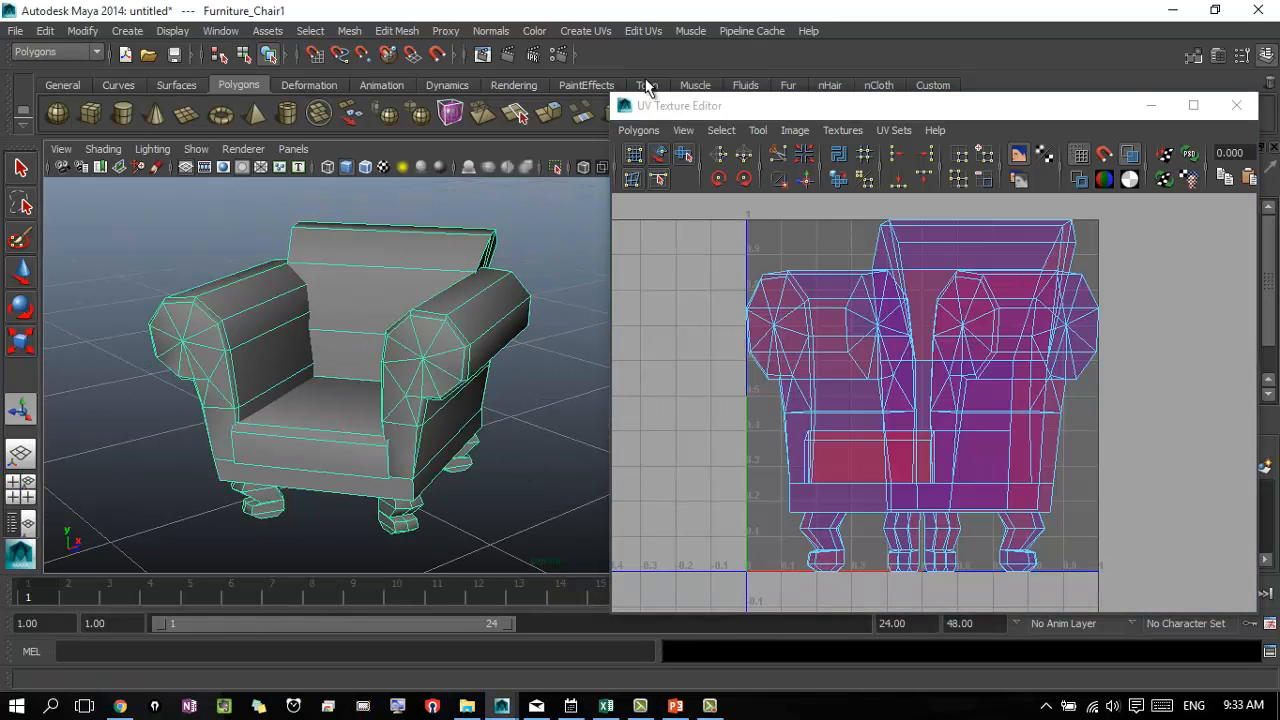
{"action": "left_click", "coordinate": [595, 31]}
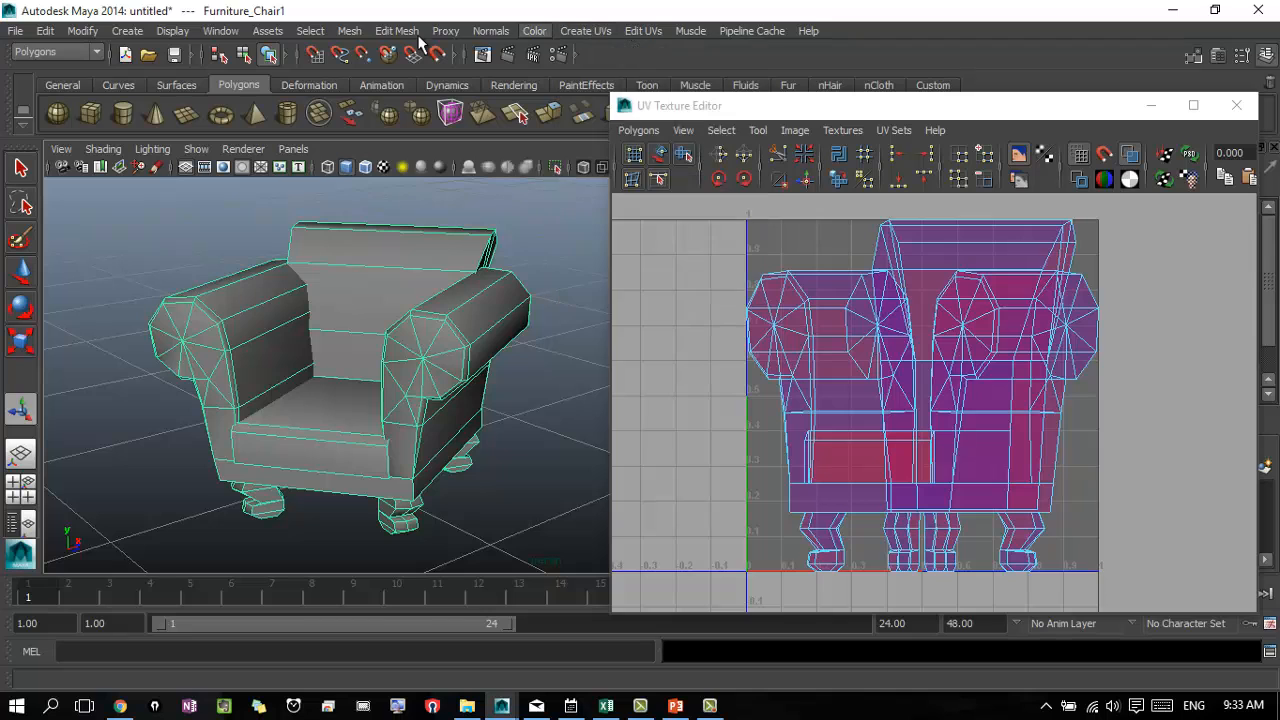
{"action": "left_click", "coordinate": [595, 31]}
{"action": "left_click", "coordinate": [608, 78]}
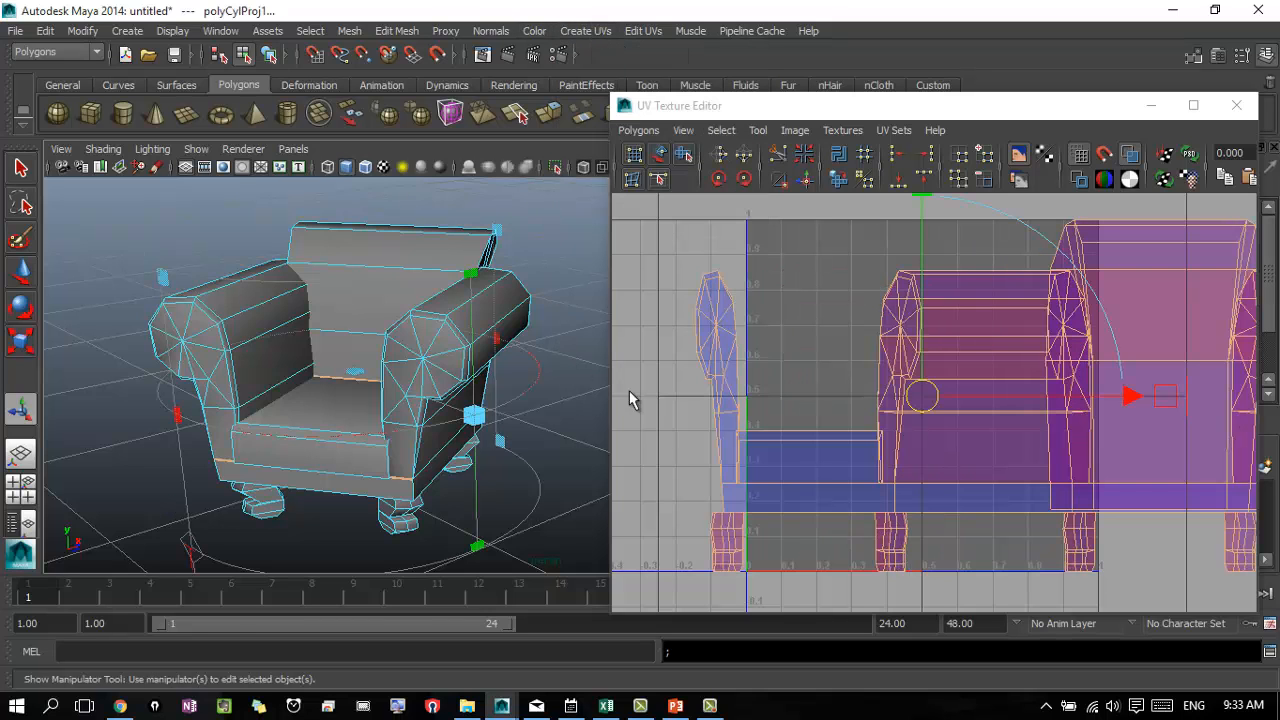
{"action": "middle_click_drag", "start_coordinate": [1186, 384], "coordinate": [937, 371], "text": "alt"}
{"action": "right_click_drag", "start_coordinate": [937, 371], "coordinate": [700, 392], "text": "alt"}
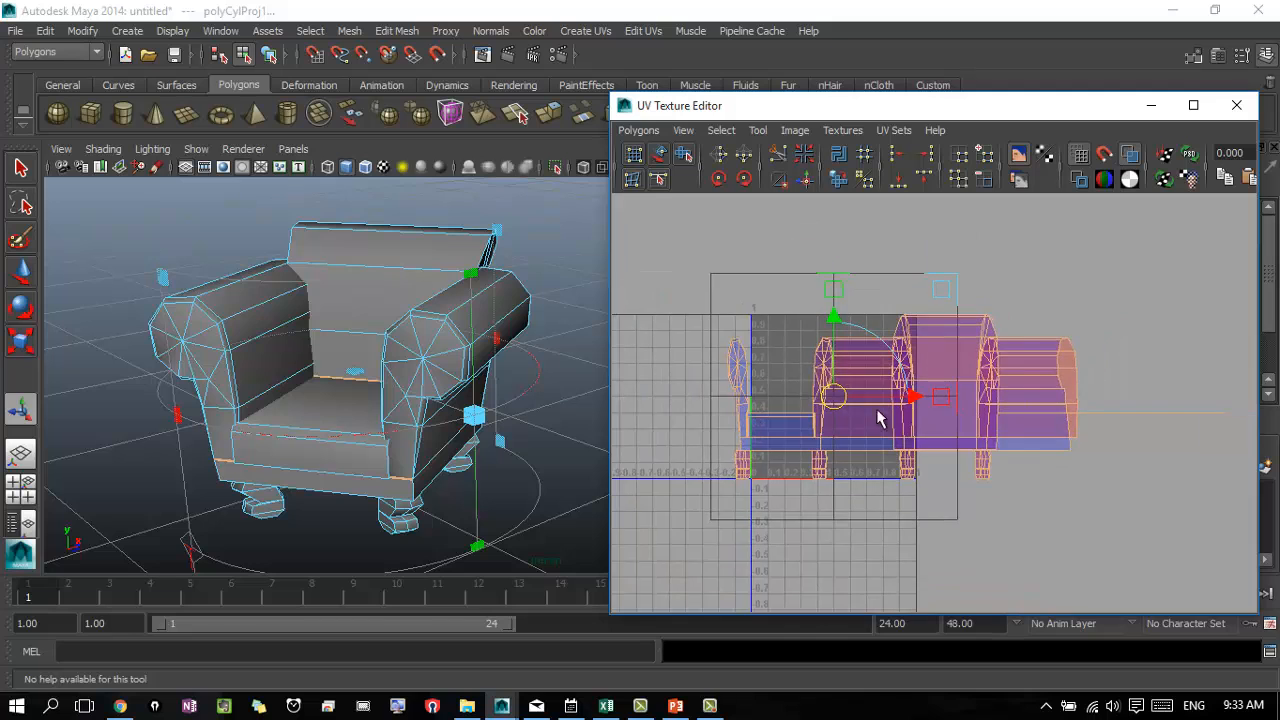
{"action": "middle_click_drag", "start_coordinate": [905, 422], "coordinate": [1036, 395], "text": "alt"}
{"action": "right_click_drag", "start_coordinate": [1036, 395], "coordinate": [1250, 408], "text": "alt"}
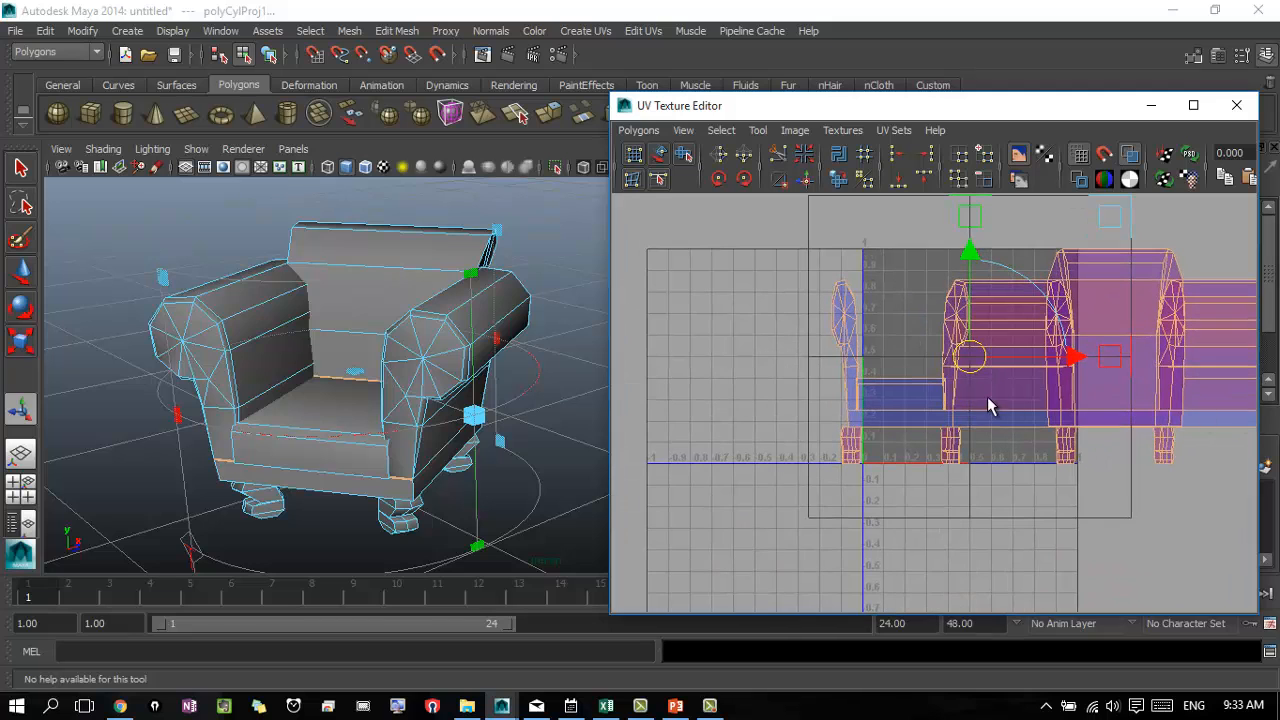
{"action": "right_click_drag", "start_coordinate": [988, 406], "coordinate": [813, 400], "text": "alt"}
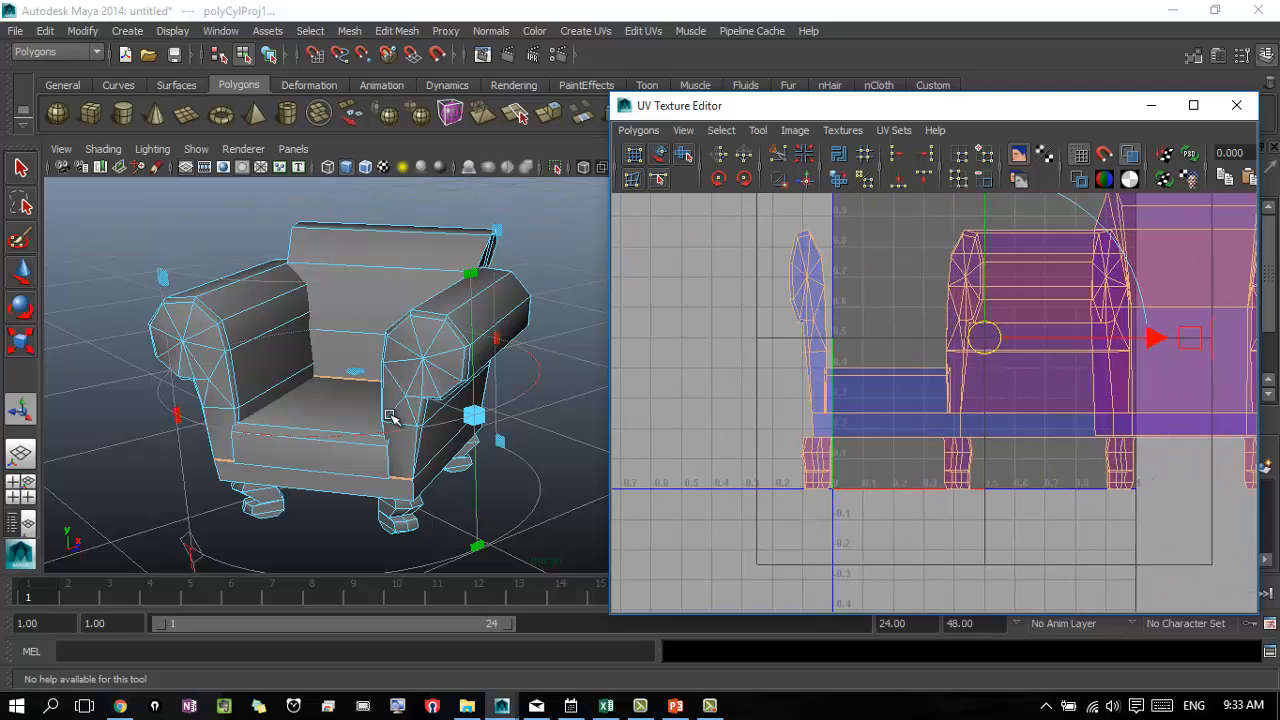
- Widen the cylindrical projection's sweep to wrap around the whole armchair, and shift its UVs sideways to line up with the 0–1 texture square
{"action": "left_click_drag", "start_coordinate": [250, 420], "coordinate": [494, 391], "text": "alt"}
{"action": "middle_click_drag", "start_coordinate": [580, 410], "coordinate": [466, 320], "text": "alt"}
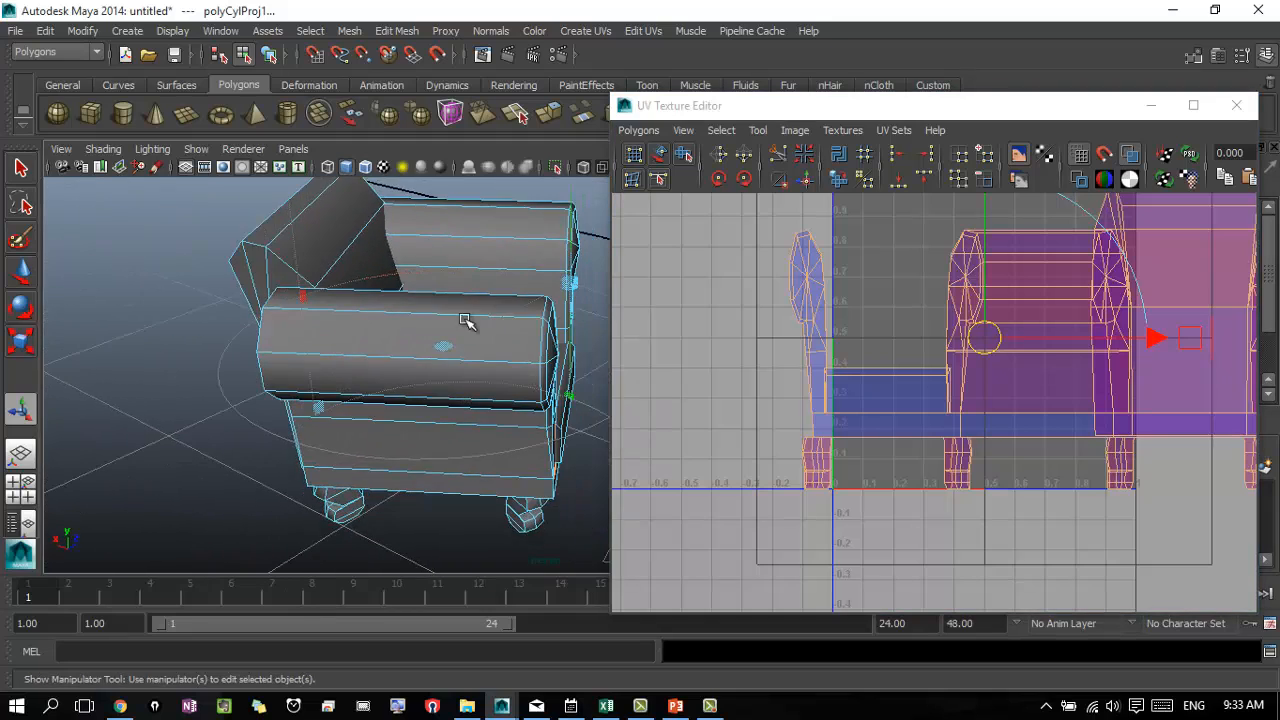
{"action": "right_click_drag", "start_coordinate": [466, 320], "coordinate": [372, 345], "text": "alt"}
{"action": "middle_click_drag", "start_coordinate": [523, 361], "coordinate": [413, 318], "text": "alt"}
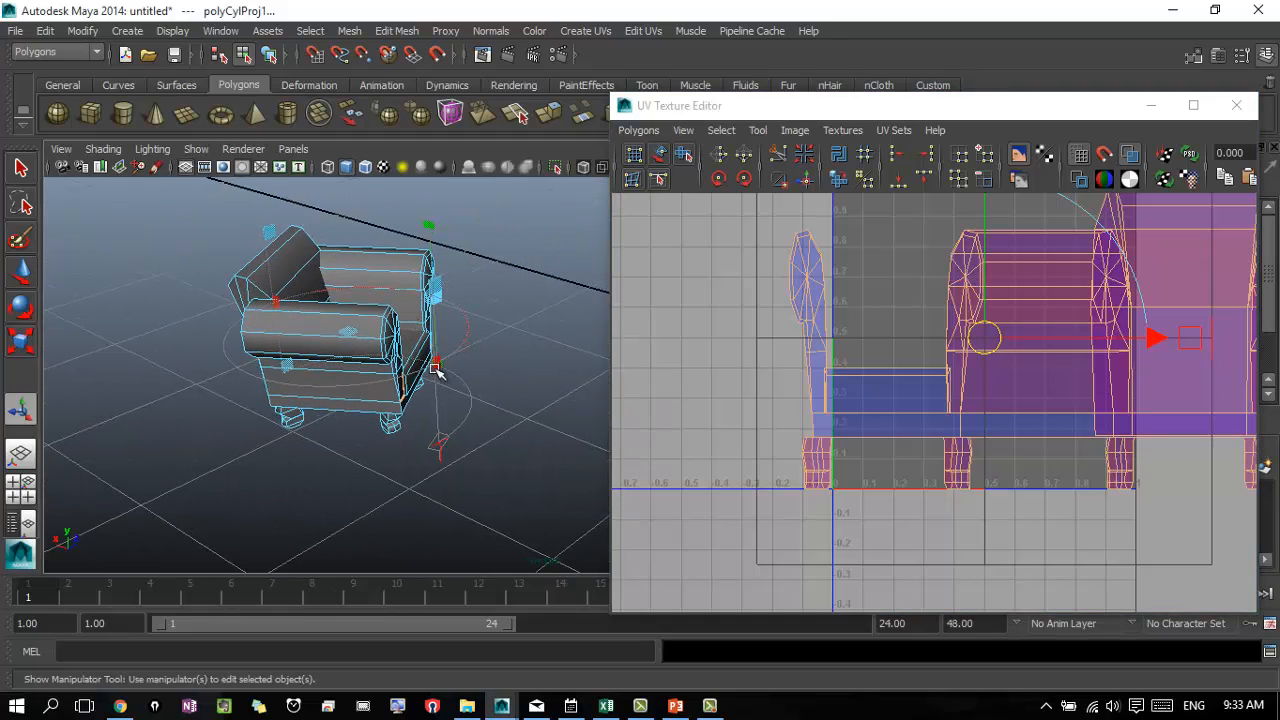
{"action": "left_click_drag", "start_coordinate": [440, 368], "coordinate": [214, 362]}
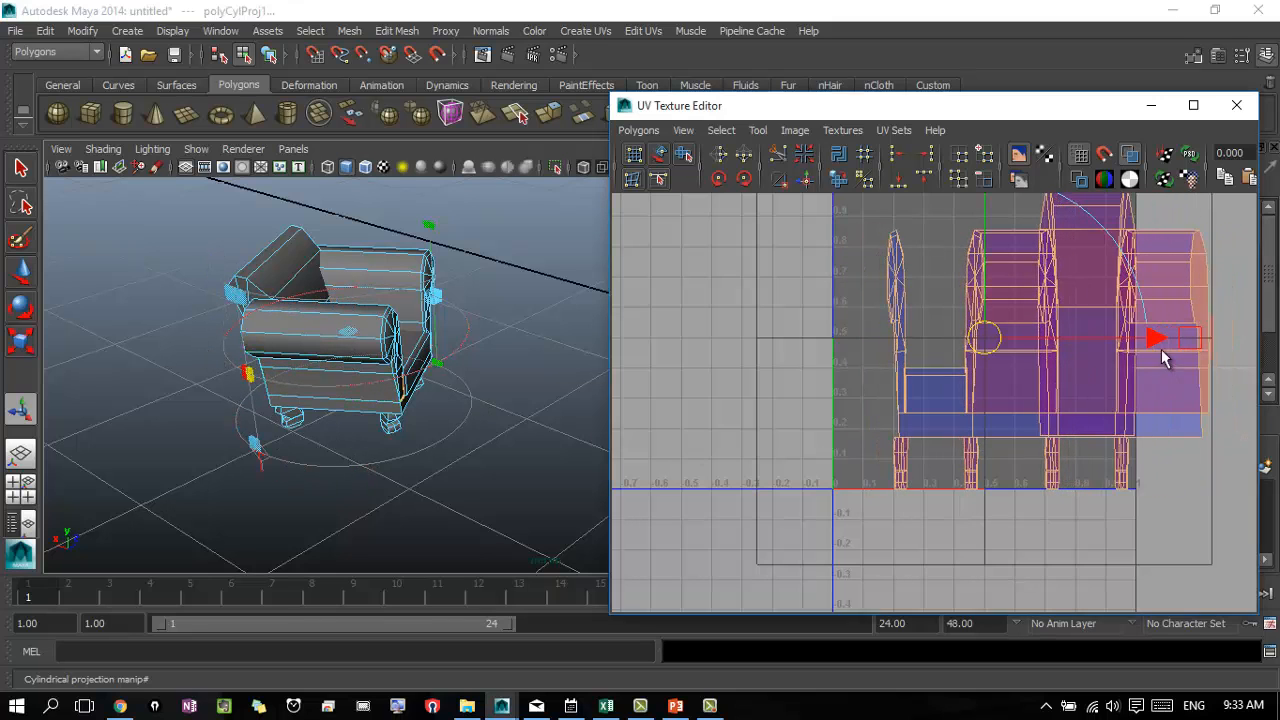
{"action": "middle_click_drag", "start_coordinate": [1163, 354], "coordinate": [1077, 379], "text": "alt"}
{"action": "left_click_drag", "start_coordinate": [878, 378], "coordinate": [820, 383]}
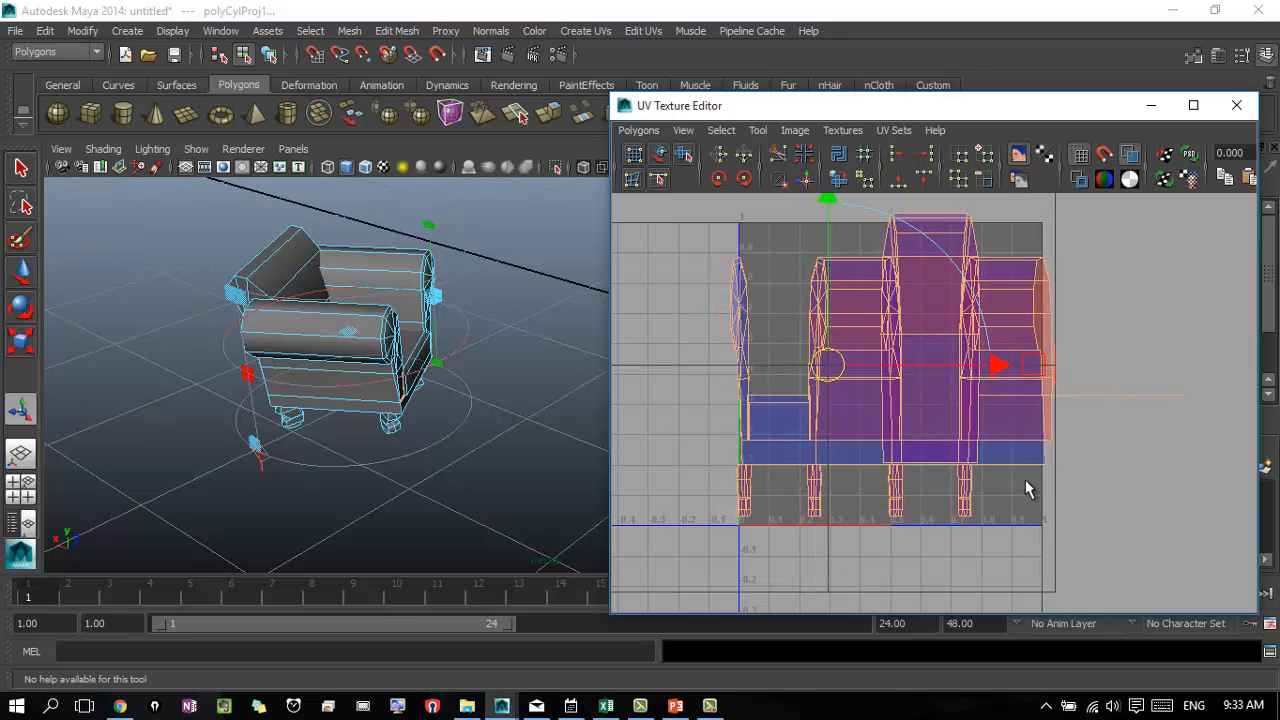
- Inspect the cylindrical projection around the armchair's side and compare it with the UV layout
{"action": "left_click_drag", "start_coordinate": [532, 388], "coordinate": [506, 340], "text": "alt"}
{"action": "right_click_drag", "start_coordinate": [506, 340], "coordinate": [560, 385], "text": "alt"}
{"action": "right_click_drag", "start_coordinate": [420, 343], "coordinate": [596, 421], "text": "alt"}
{"action": "mouse_move", "coordinate": [542, 442]}
{"action": "left_mouse_down", "text": "alt"}
{"action": "mouse_move", "coordinate": [300, 417]}
{"action": "mouse_move", "coordinate": [532, 449]}
{"action": "left_mouse_up", "text": "alt"}
{"action": "scroll", "coordinate": [1071, 414], "scroll_direction": "down", "scroll_amount": 2}
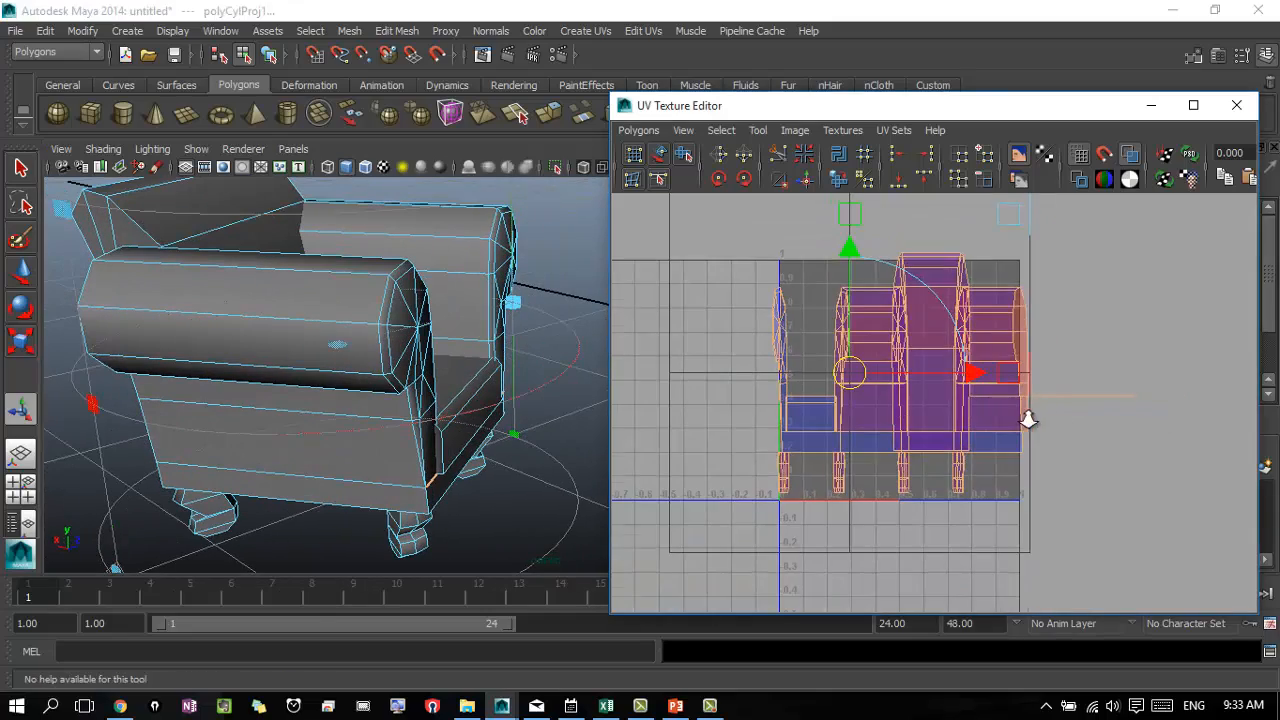
{"action": "right_click_drag", "start_coordinate": [571, 400], "coordinate": [327, 388], "text": "alt"}
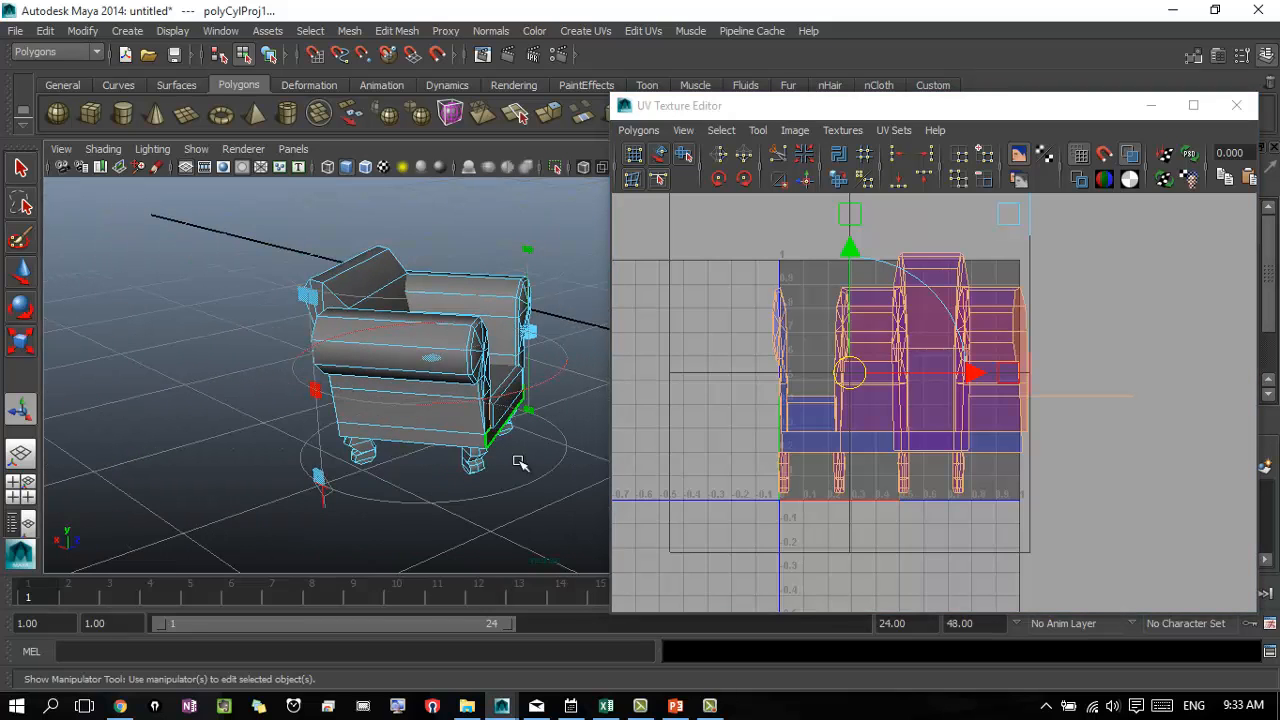
- Return the armchair to object mode and assign a new Lambert material to it
{"action": "left_click", "coordinate": [563, 459]}
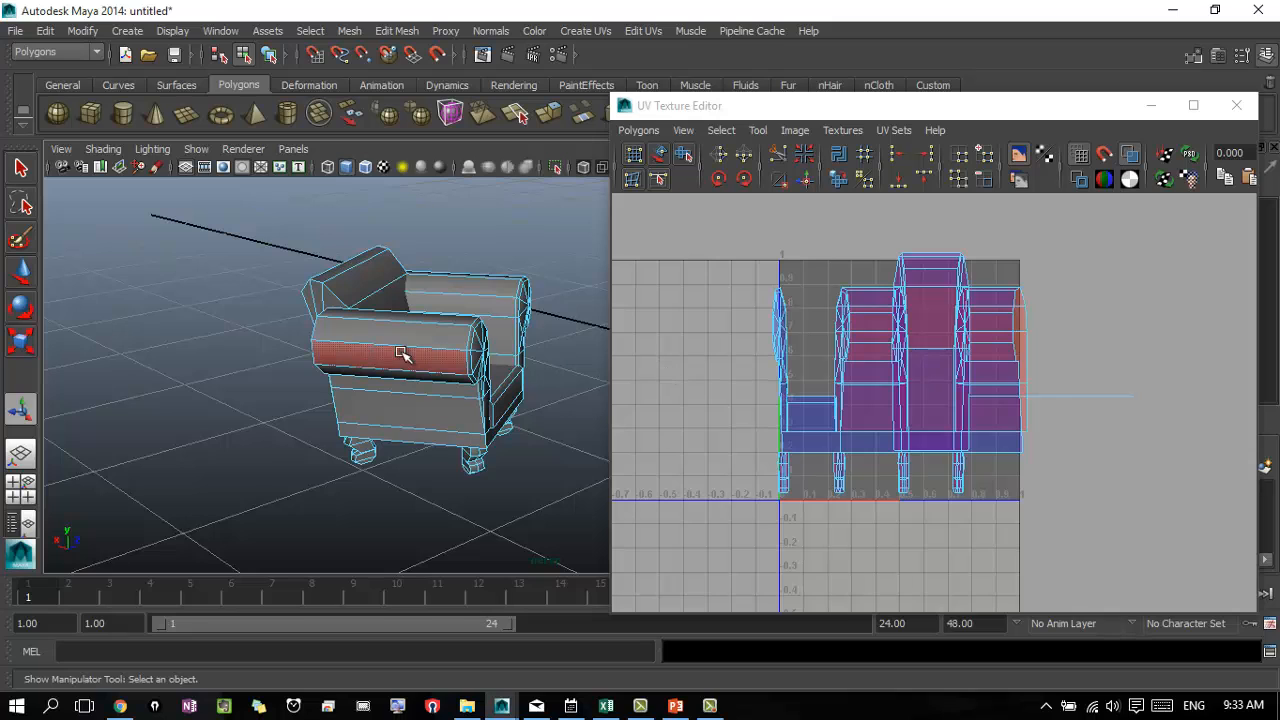
{"action": "right_click_drag", "start_coordinate": [402, 354], "coordinate": [428, 323]}
{"action": "left_click", "coordinate": [402, 435]}
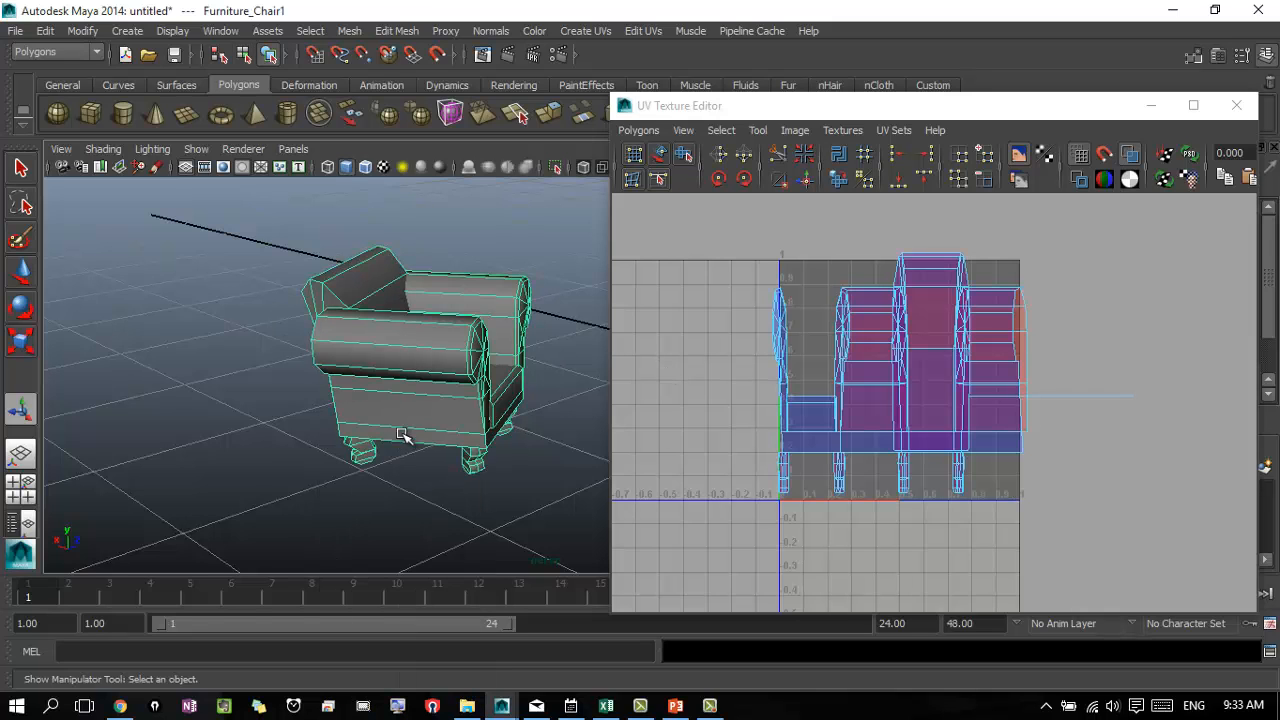
{"action": "right_click_drag", "start_coordinate": [426, 399], "coordinate": [425, 651]}
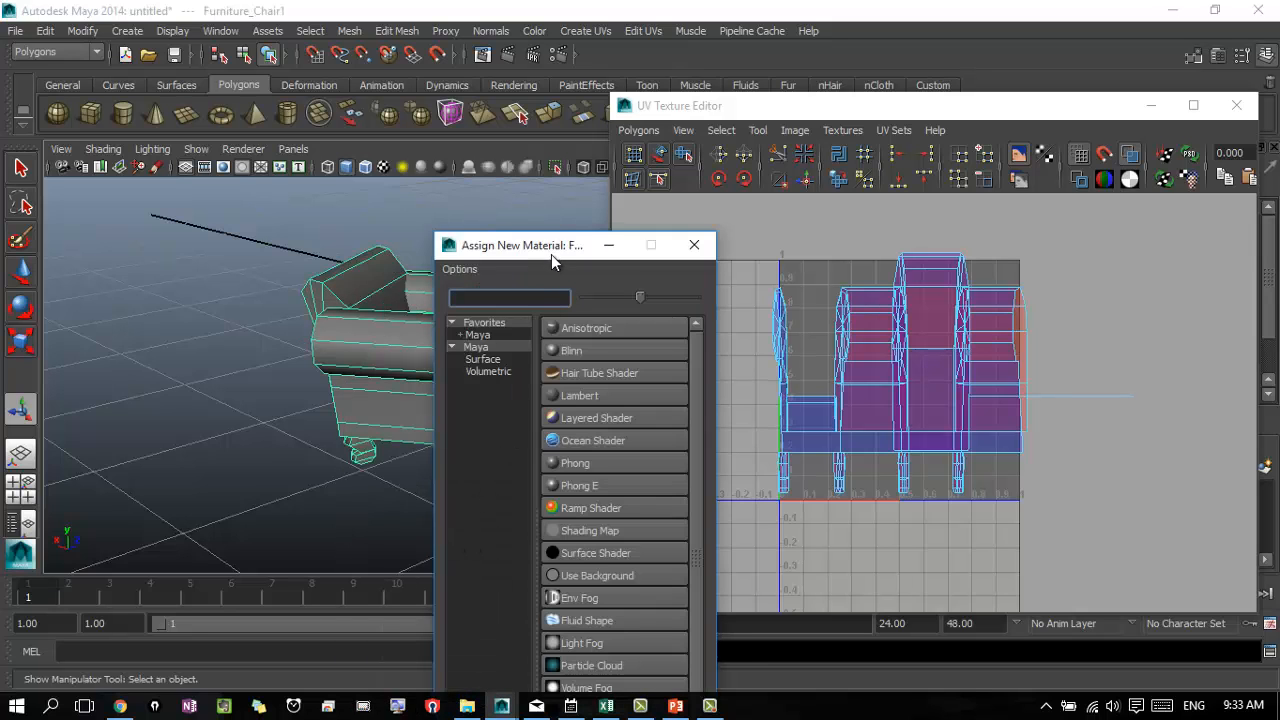
{"action": "left_click_drag", "start_coordinate": [551, 254], "coordinate": [582, 125]}
{"action": "left_click", "coordinate": [605, 265]}
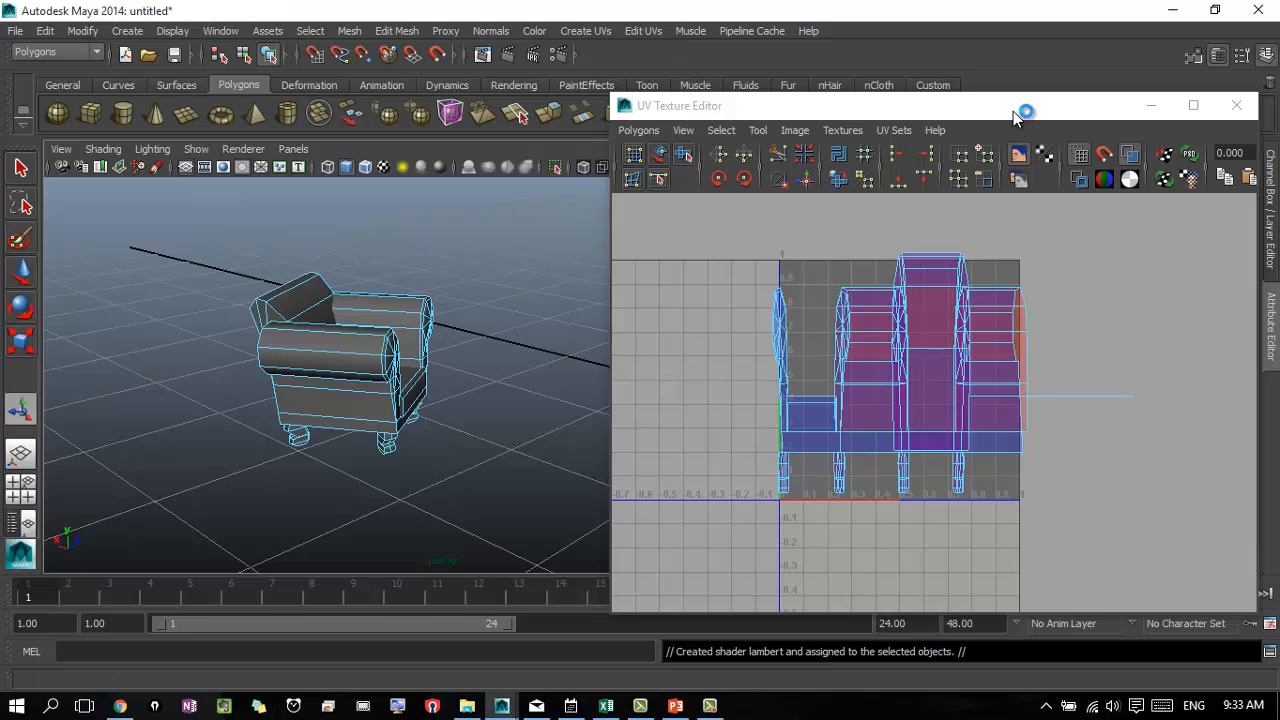
- Reselect the armchair and map a Checker texture to the Color attribute of its lambert2 material
{"action": "left_click_drag", "start_coordinate": [1015, 118], "coordinate": [523, 502]}
{"action": "mouse_move", "coordinate": [357, 309]}
{"action": "right_mouse_down"}
{"action": "mouse_move", "coordinate": [413, 335]}
{"action": "mouse_move", "coordinate": [371, 320]}
{"action": "right_mouse_up"}
{"action": "left_click", "coordinate": [371, 320]}
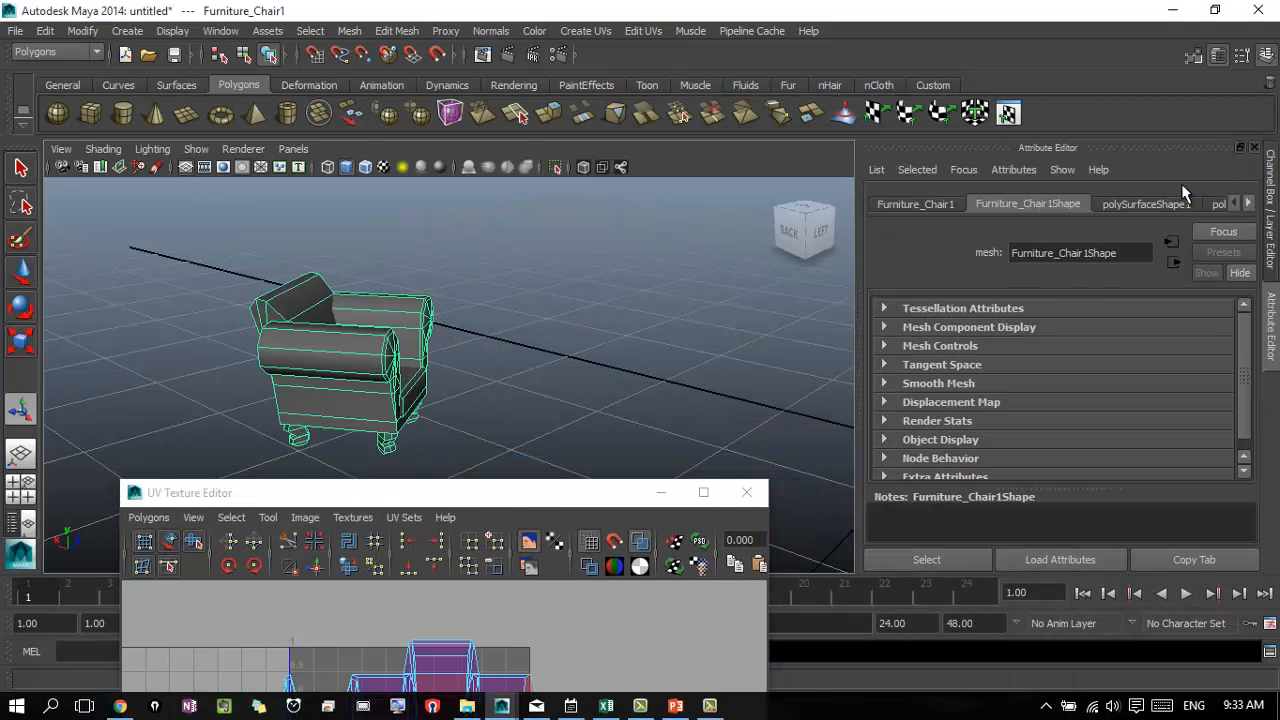
{"action": "left_click", "coordinate": [1252, 204]}
{"action": "left_click", "coordinate": [1252, 205]}
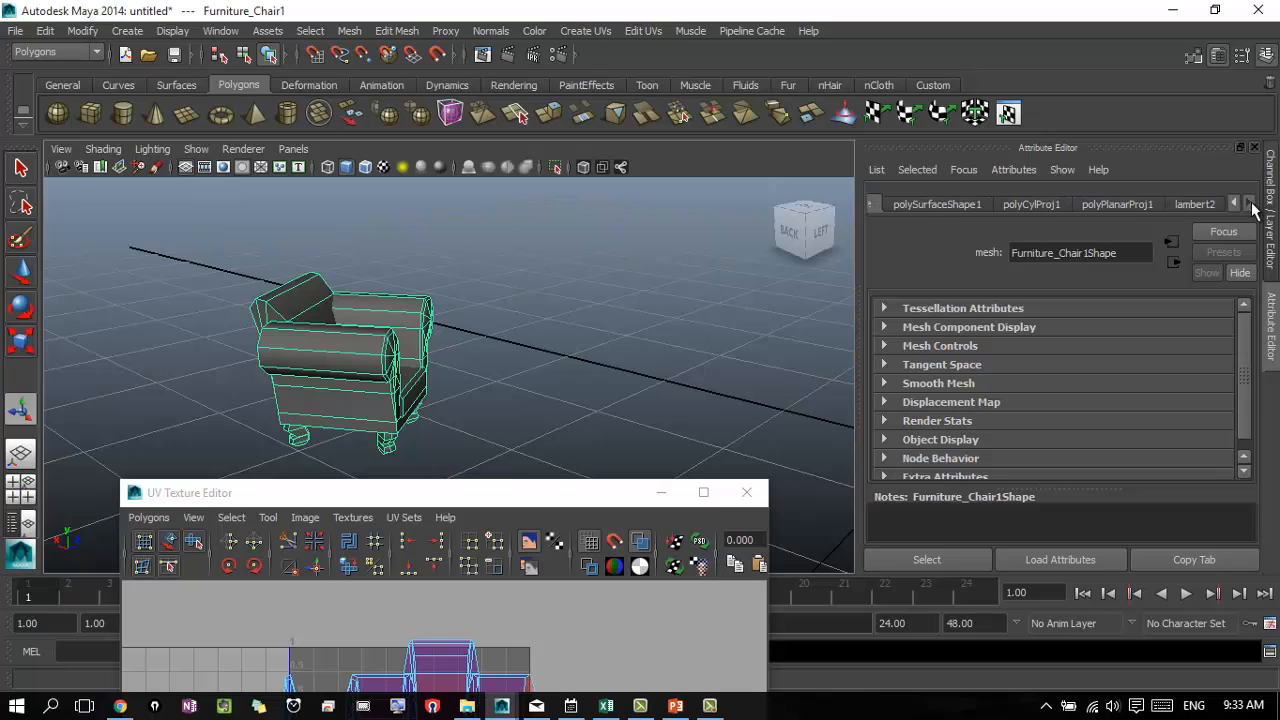
{"action": "left_click", "coordinate": [1193, 203]}
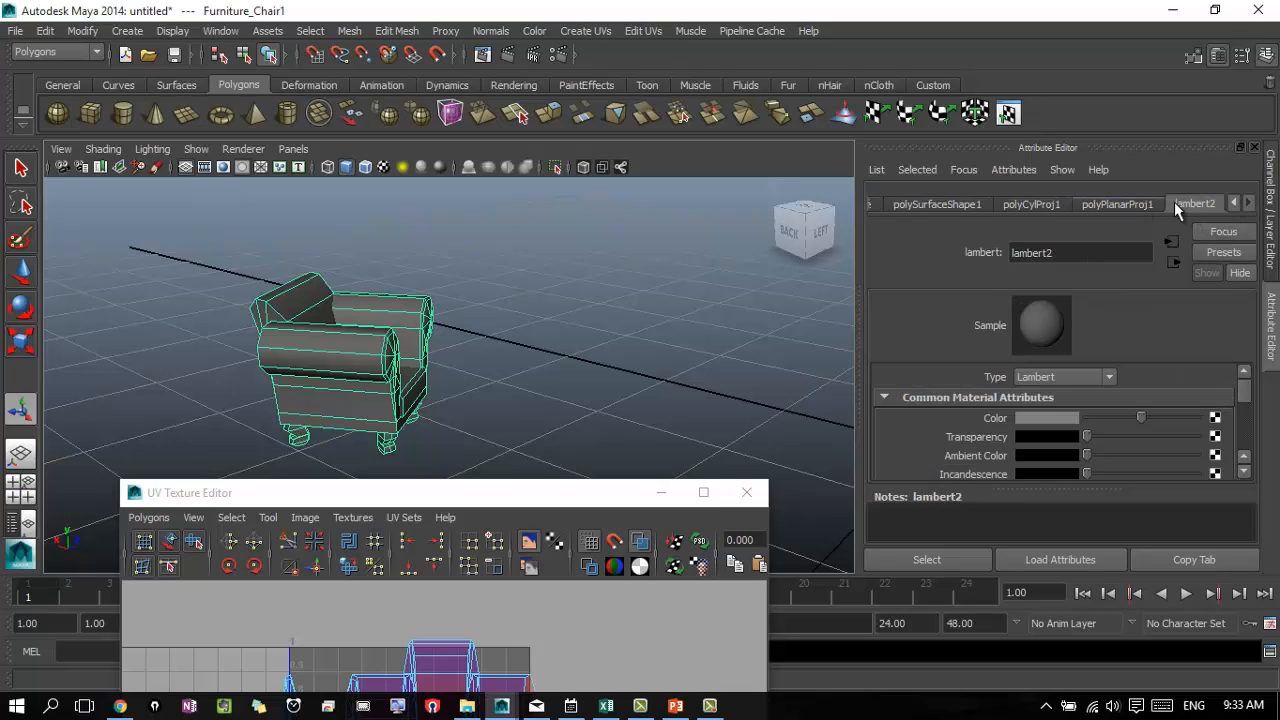
{"action": "left_click", "coordinate": [1215, 418]}
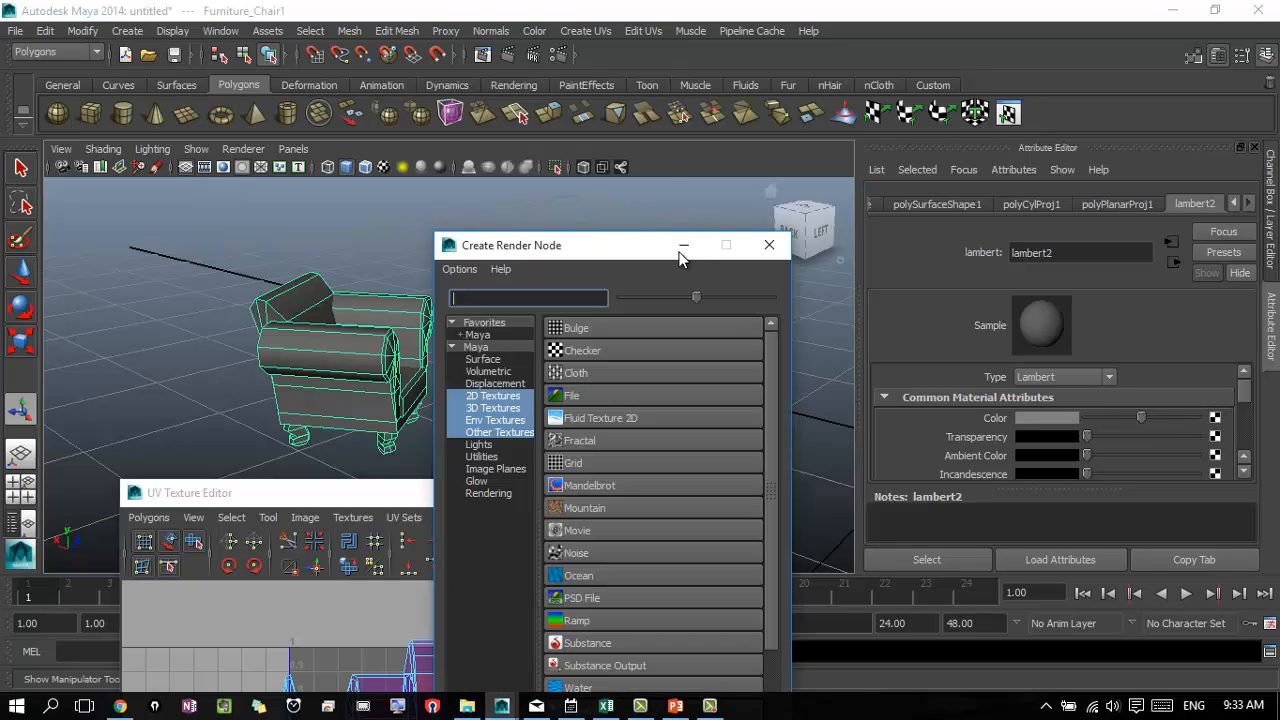
{"action": "left_click_drag", "start_coordinate": [680, 251], "coordinate": [746, 147]}
{"action": "left_click", "coordinate": [624, 245]}
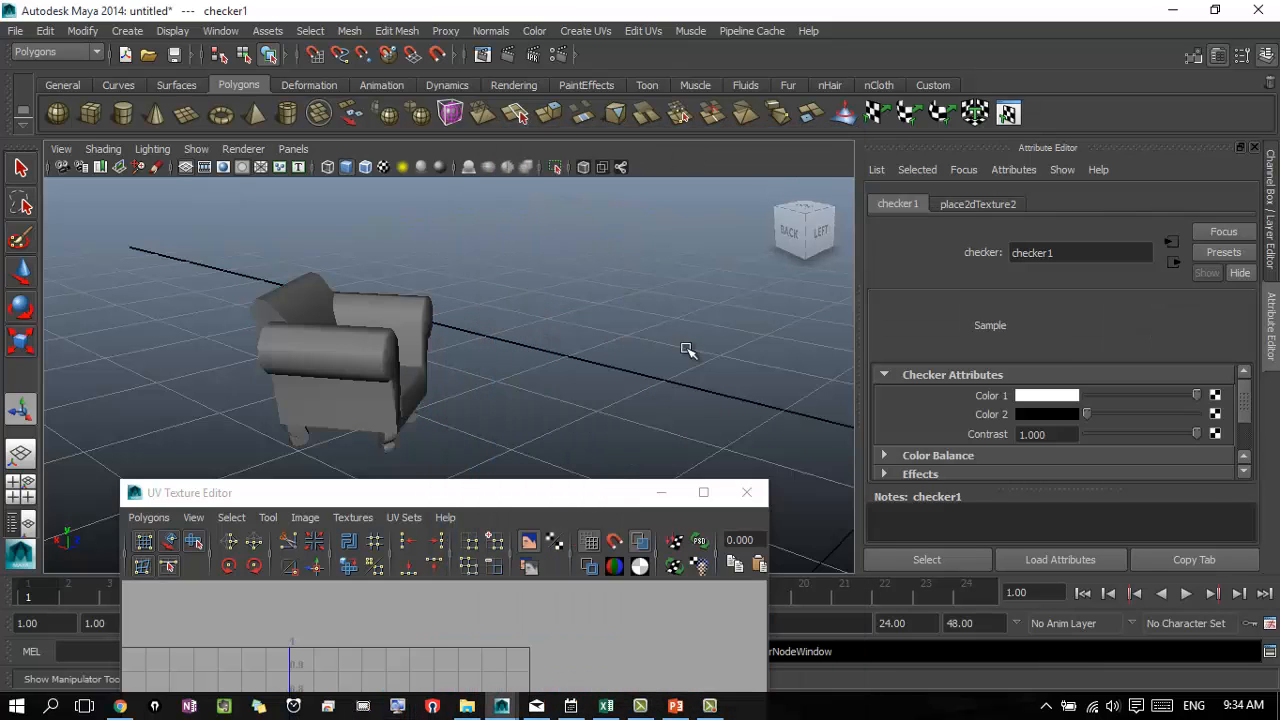
- Select the armchair and display it shaded with texture maps in the viewport
{"action": "left_click", "coordinate": [310, 319]}
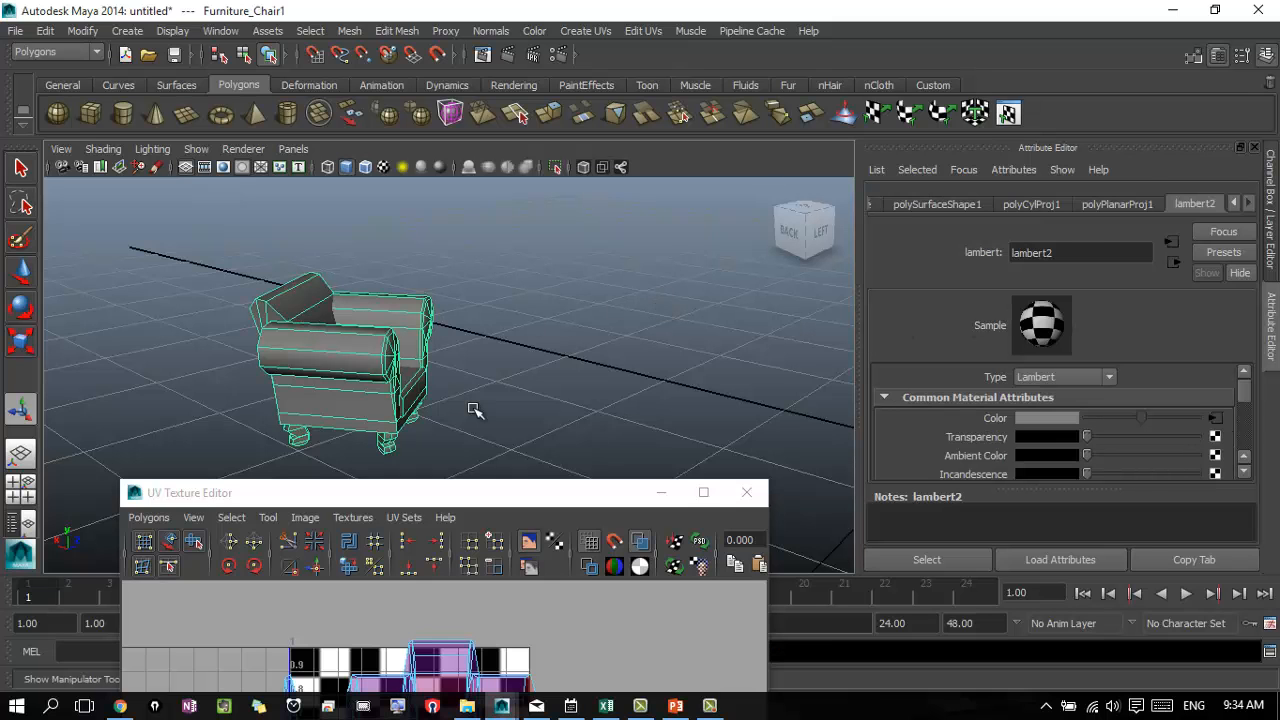
{"action": "key", "text": "5"}
{"action": "key", "text": "6"}
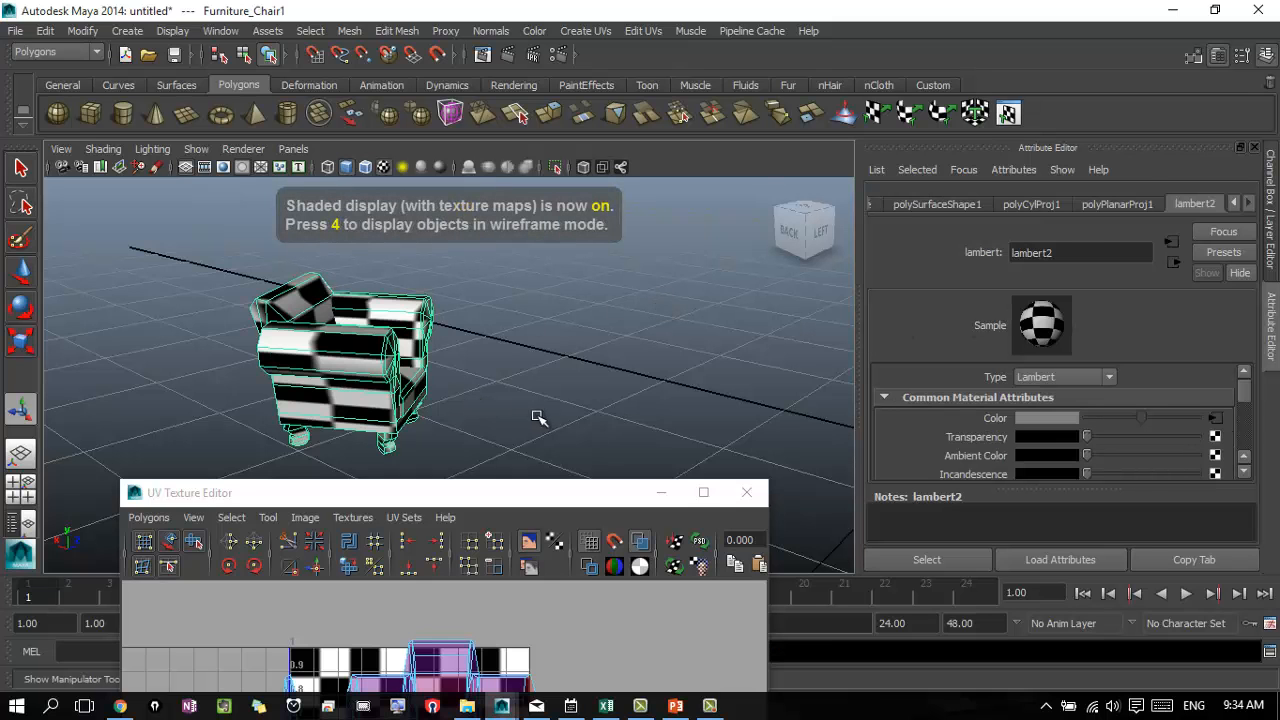
- Examine the checker pattern on the armchair's back, front and sides against the cylindrical UV layout for stretching
{"action": "left_click_drag", "start_coordinate": [380, 384], "coordinate": [588, 371], "text": "alt"}
{"action": "right_click_drag", "start_coordinate": [600, 372], "coordinate": [850, 386], "text": "alt"}
{"action": "right_click_drag", "start_coordinate": [749, 385], "coordinate": [683, 423], "text": "alt"}
{"action": "left_click_drag", "start_coordinate": [683, 423], "coordinate": [565, 444], "text": "alt"}
{"action": "left_click_drag", "start_coordinate": [500, 486], "coordinate": [874, 163]}
{"action": "right_click_drag", "start_coordinate": [826, 462], "coordinate": [1040, 441], "text": "alt"}
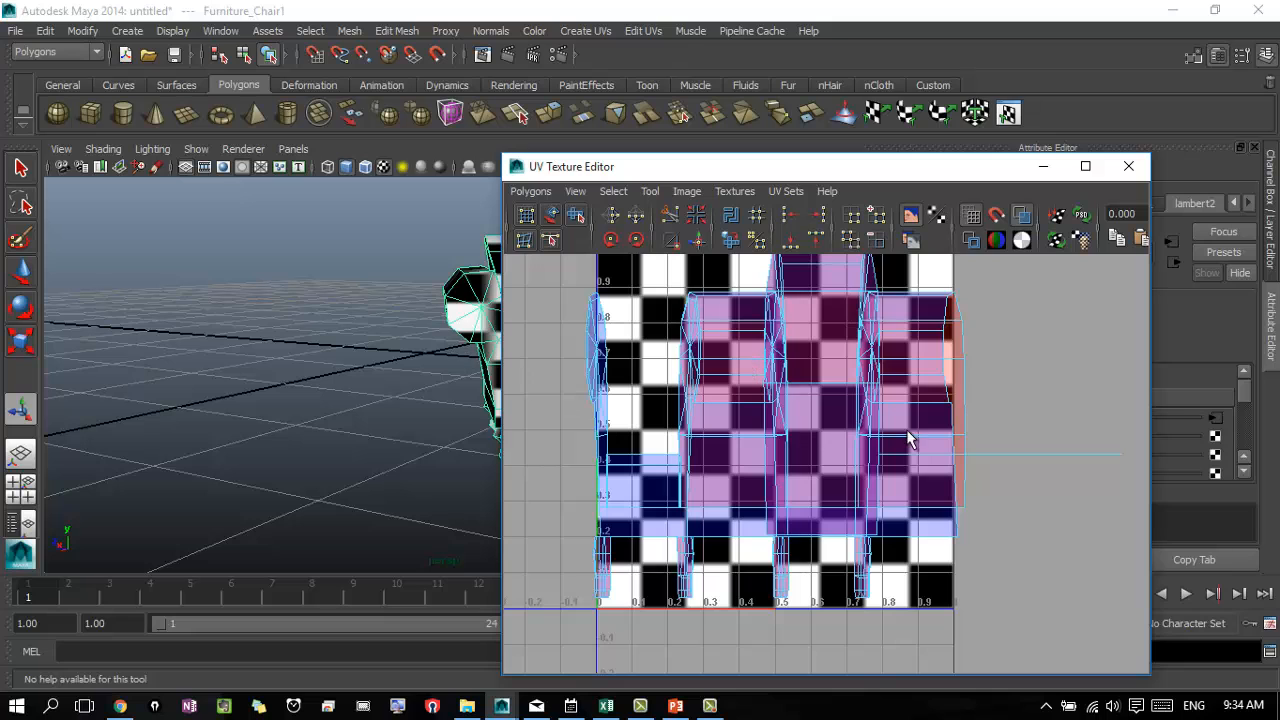
{"action": "right_click_drag", "start_coordinate": [932, 426], "coordinate": [752, 427], "text": "alt"}
{"action": "middle_click_drag", "start_coordinate": [473, 375], "coordinate": [134, 312], "text": "alt"}
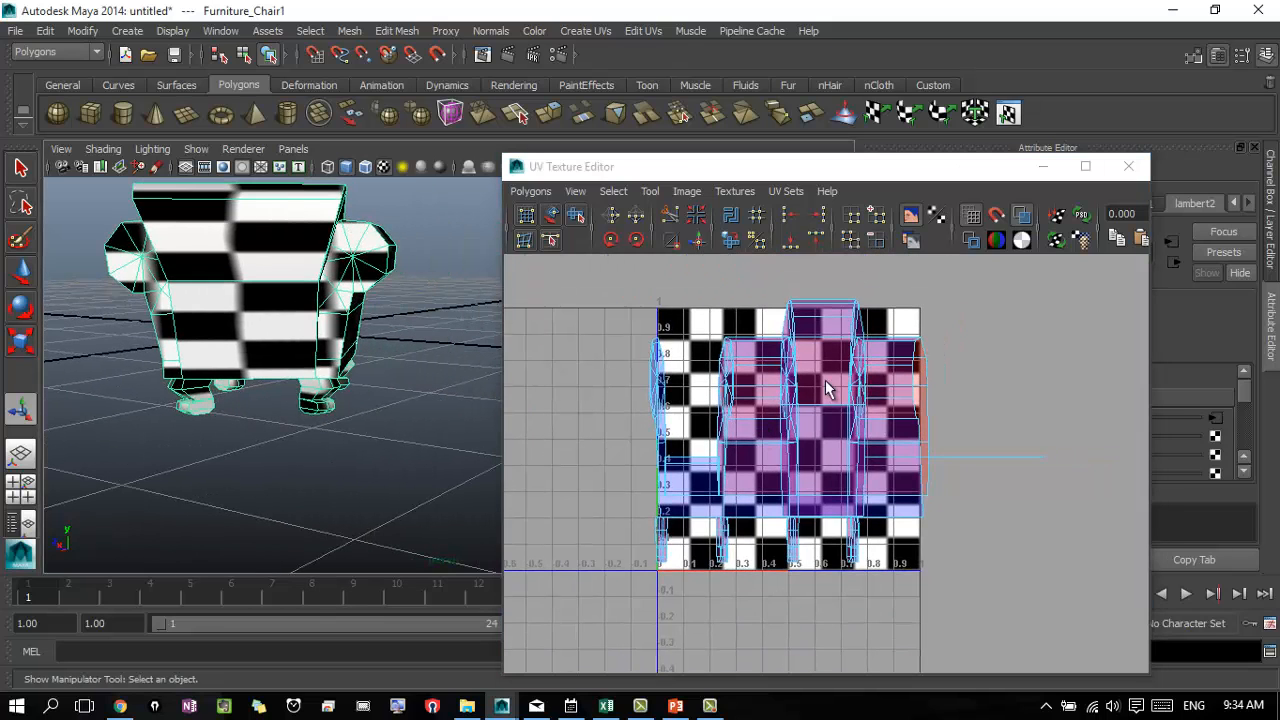
{"action": "right_click_drag", "start_coordinate": [383, 388], "coordinate": [271, 323], "text": "alt"}
{"action": "left_click_drag", "start_coordinate": [271, 323], "coordinate": [603, 354], "text": "alt"}
{"action": "middle_click_drag", "start_coordinate": [405, 322], "coordinate": [200, 340], "text": "alt"}
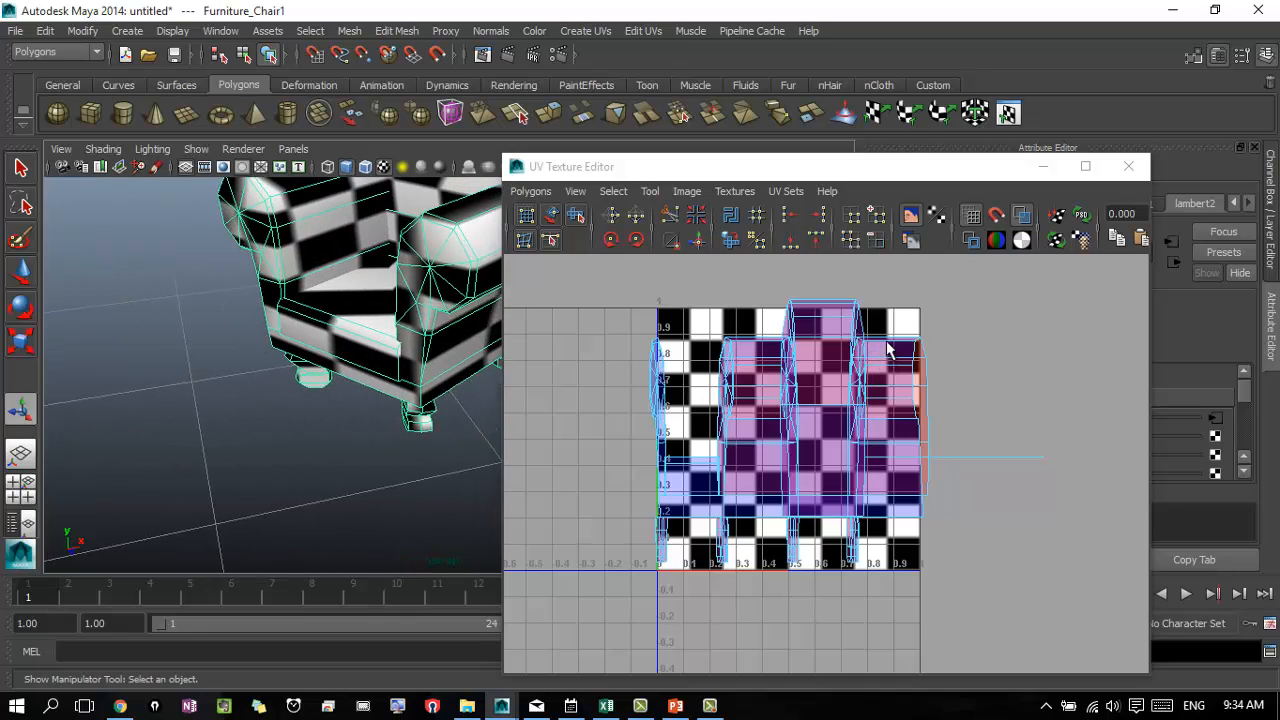
{"action": "middle_click_drag", "start_coordinate": [870, 480], "coordinate": [876, 505], "text": "alt"}
{"action": "middle_click_drag", "start_coordinate": [340, 273], "coordinate": [256, 350], "text": "alt"}
{"action": "right_click_drag", "start_coordinate": [257, 350], "coordinate": [184, 364], "text": "alt"}
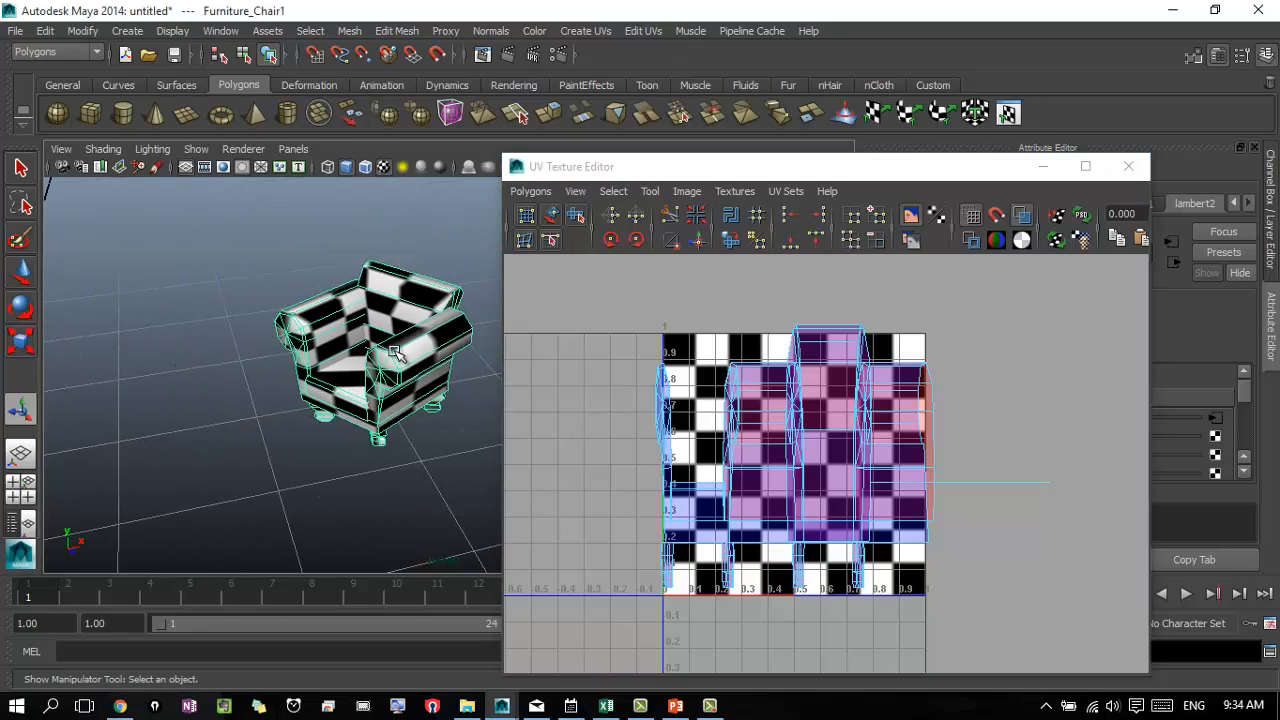
- Apply Automatic Mapping to the armchair
{"action": "right_click_drag", "start_coordinate": [393, 352], "coordinate": [404, 330]}
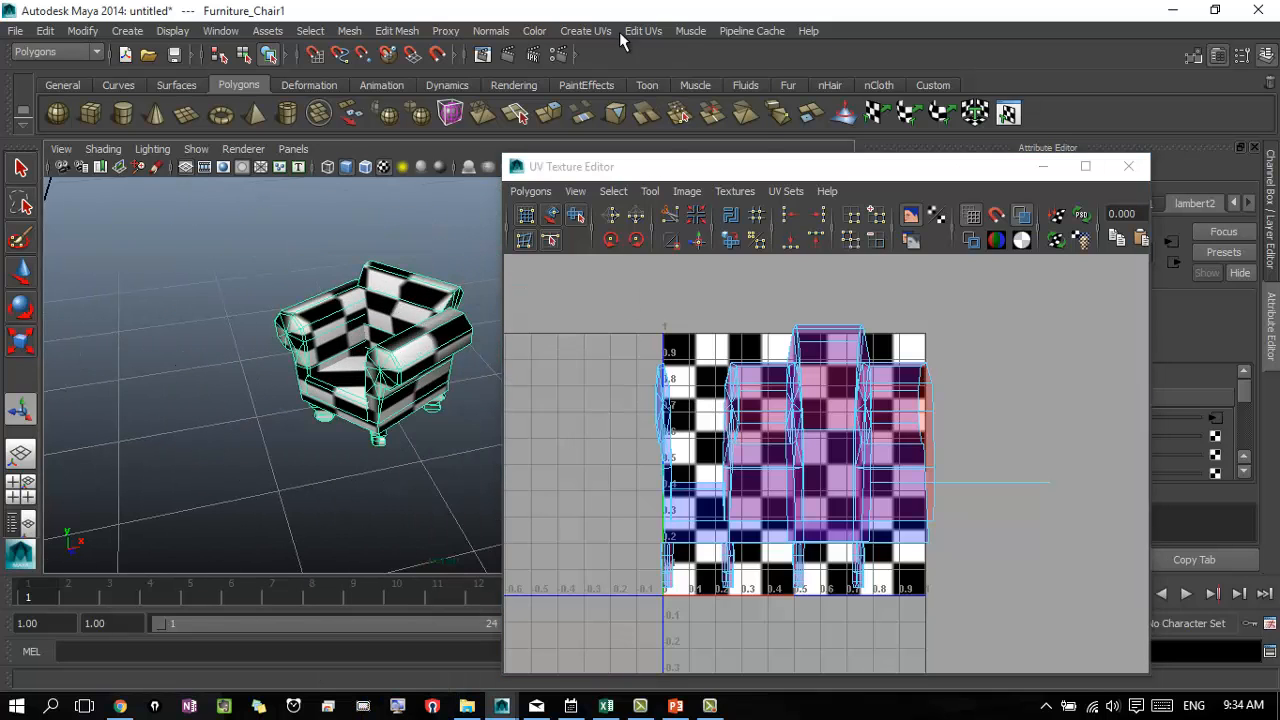
{"action": "left_click", "coordinate": [588, 31]}
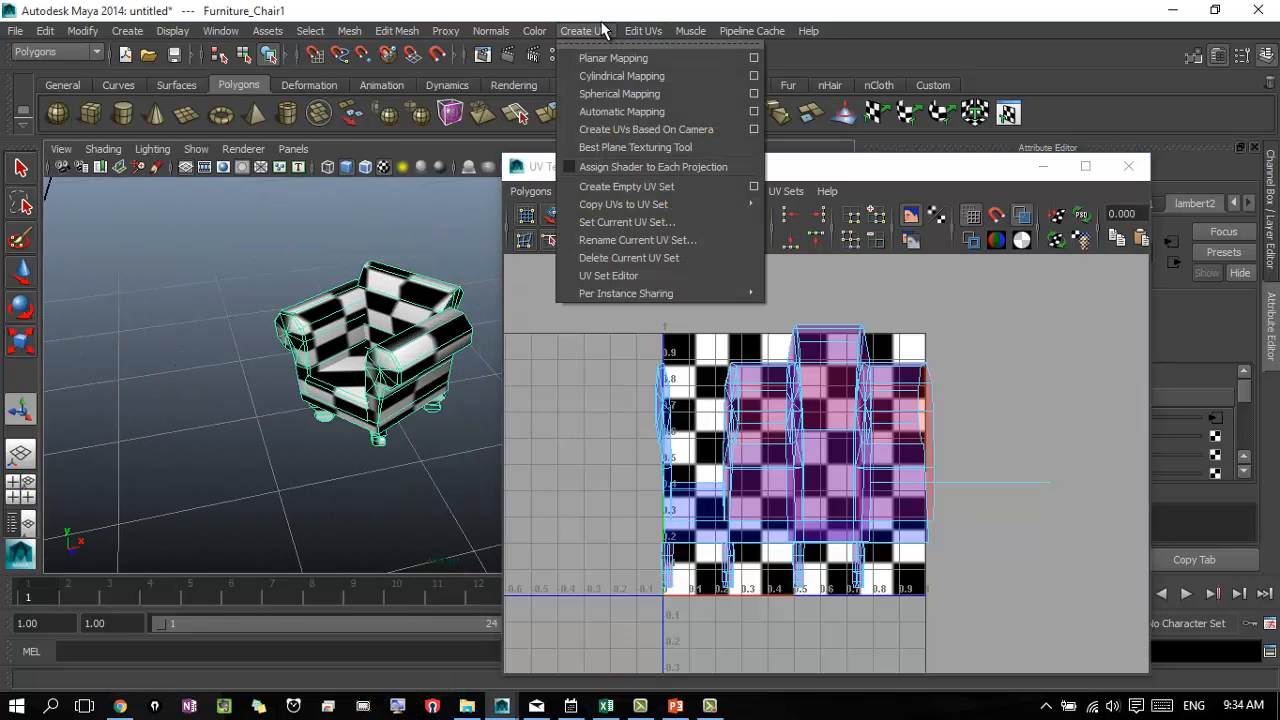
{"action": "left_click", "coordinate": [619, 112]}
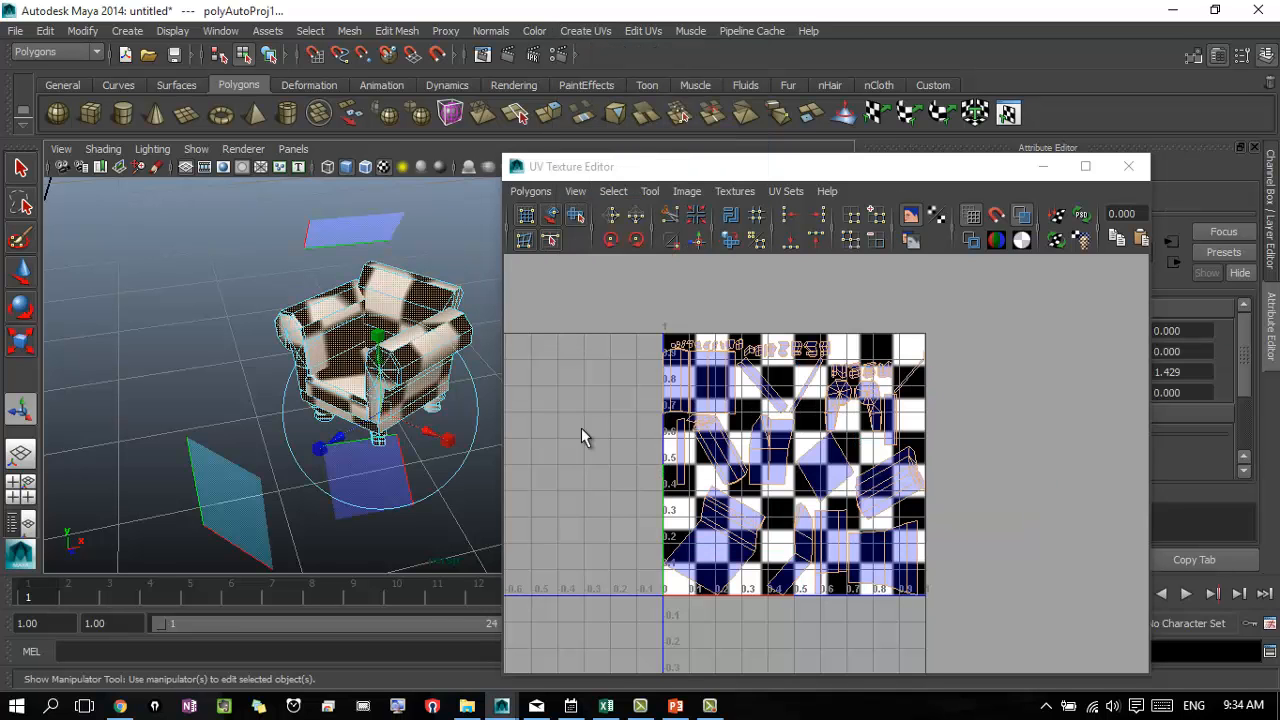
- Examine the automatic mapping's UV shells and compare them with the checker pattern and projection planes around the armchair
{"action": "middle_click_drag", "start_coordinate": [805, 469], "coordinate": [796, 415], "text": "alt"}
{"action": "right_click_drag", "start_coordinate": [796, 415], "coordinate": [1100, 411], "text": "alt"}
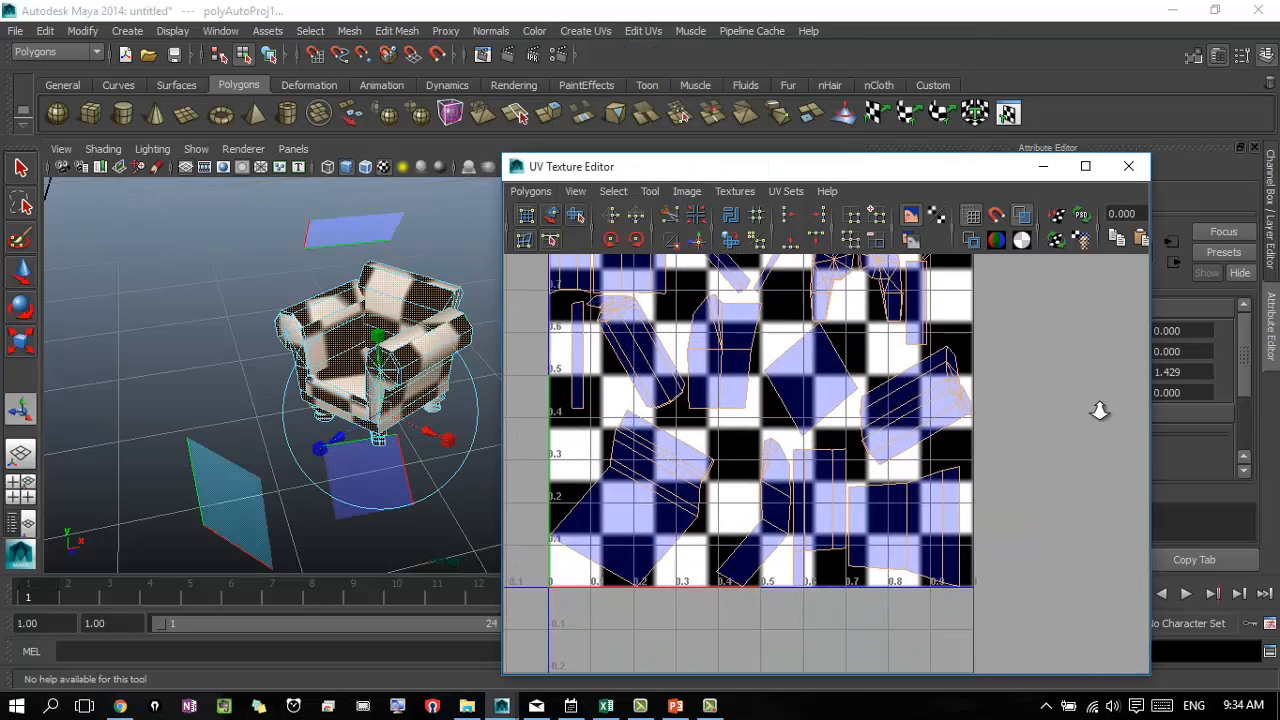
{"action": "middle_click_drag", "start_coordinate": [730, 410], "coordinate": [713, 493], "text": "alt"}
{"action": "left_click_drag", "start_coordinate": [273, 365], "coordinate": [317, 336], "text": "alt"}
{"action": "middle_click_drag", "start_coordinate": [317, 336], "coordinate": [183, 294], "text": "alt"}
{"action": "right_click_drag", "start_coordinate": [183, 294], "coordinate": [334, 300], "text": "alt"}
{"action": "middle_click_drag", "start_coordinate": [334, 300], "coordinate": [369, 405], "text": "alt"}
{"action": "right_click_drag", "start_coordinate": [218, 385], "coordinate": [195, 428], "text": "alt"}
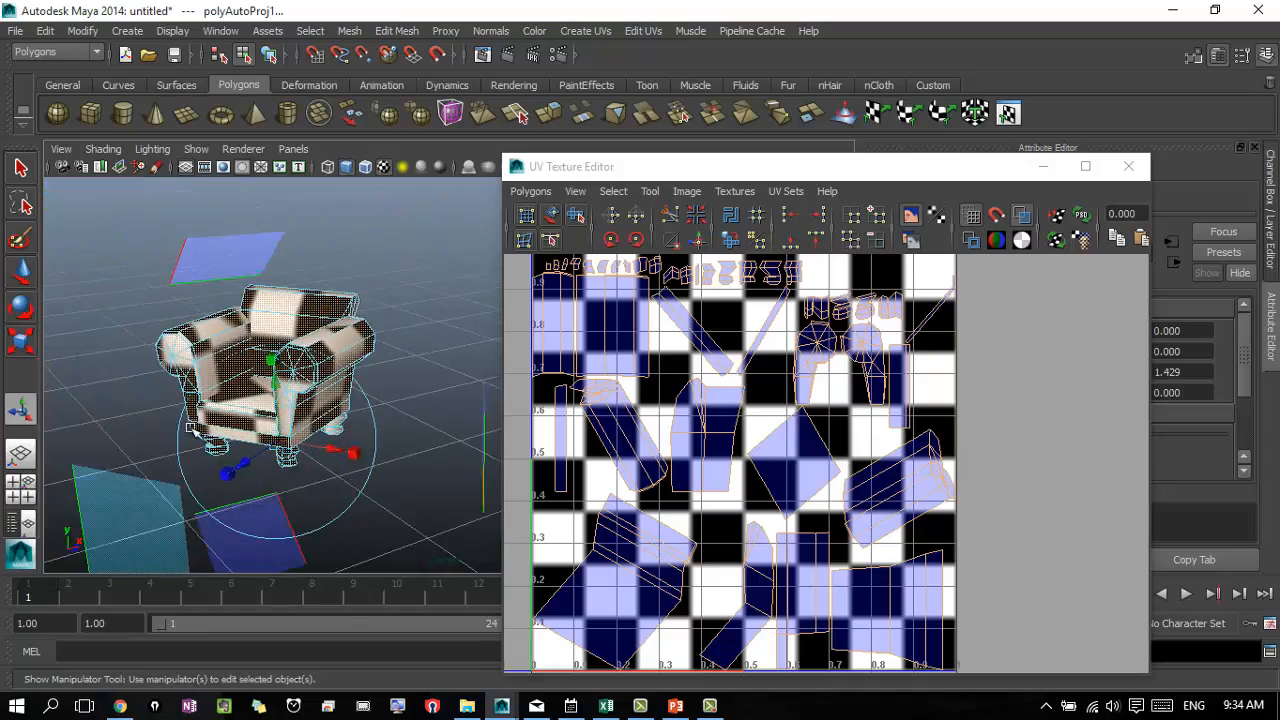
{"action": "left_click_drag", "start_coordinate": [195, 428], "coordinate": [305, 355], "text": "alt"}
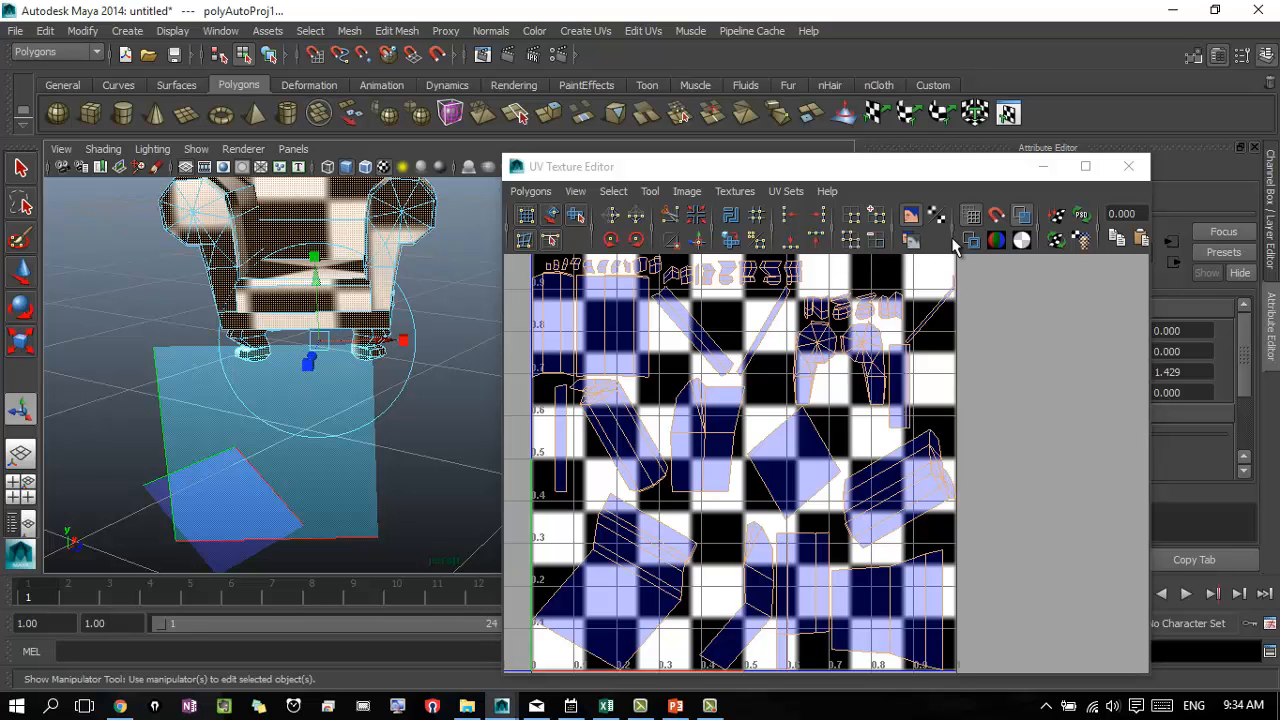
- Hide the checker image in the UV Texture Editor and inspect the small UV shells along the layout's upper edge
{"action": "left_click", "coordinate": [910, 216]}
{"action": "middle_click_drag", "start_coordinate": [840, 370], "coordinate": [729, 416], "text": "alt"}
{"action": "middle_click_drag", "start_coordinate": [800, 441], "coordinate": [801, 524], "text": "alt"}
{"action": "right_click_drag", "start_coordinate": [674, 474], "coordinate": [987, 440], "text": "alt"}
{"action": "right_click_drag", "start_coordinate": [700, 382], "coordinate": [955, 376], "text": "alt"}
{"action": "middle_click_drag", "start_coordinate": [830, 405], "coordinate": [996, 534], "text": "alt"}
{"action": "right_click_drag", "start_coordinate": [763, 433], "coordinate": [863, 443], "text": "alt"}
{"action": "middle_click_drag", "start_coordinate": [732, 418], "coordinate": [970, 536], "text": "alt"}
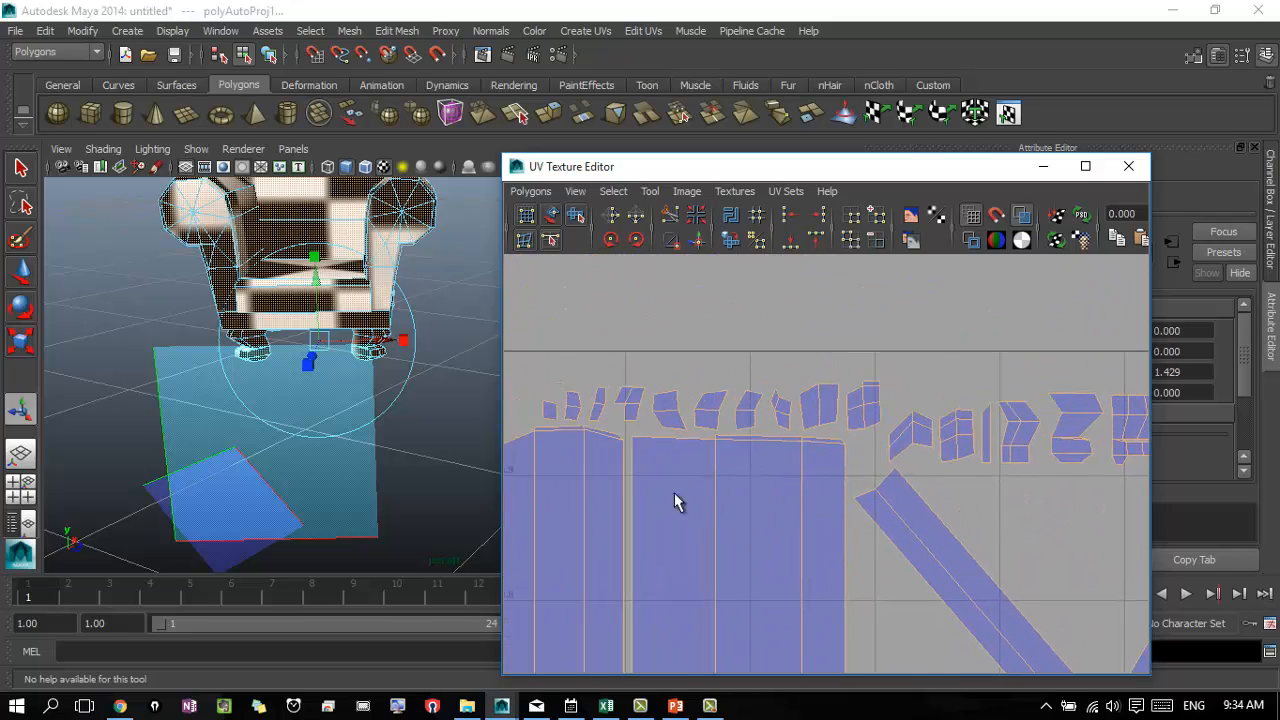
- Examine how the automatic mapping has split the armchair into separate UV shells across the whole 0–1 texture square
{"action": "right_click_drag", "start_coordinate": [677, 500], "coordinate": [650, 497], "text": "alt"}
{"action": "middle_click_drag", "start_coordinate": [786, 491], "coordinate": [673, 388], "text": "alt"}
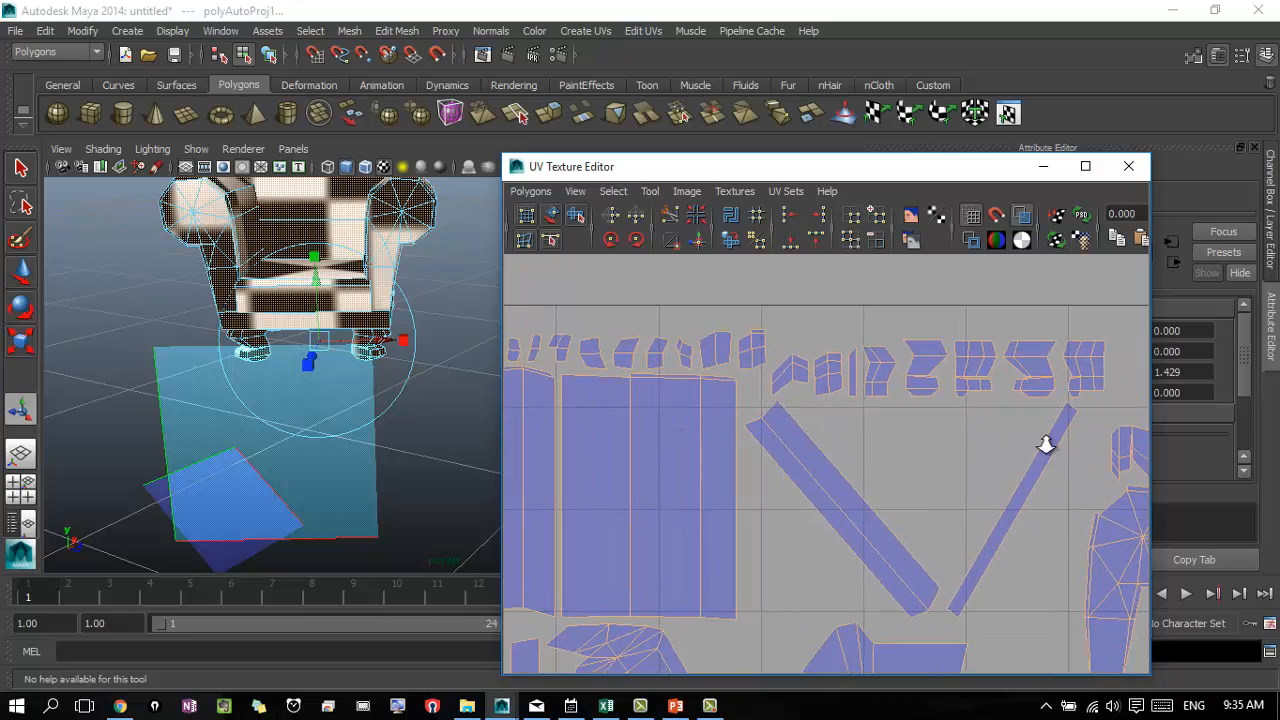
{"action": "right_click_drag", "start_coordinate": [1046, 443], "coordinate": [840, 507], "text": "alt"}
{"action": "middle_click_drag", "start_coordinate": [846, 468], "coordinate": [746, 184], "text": "alt"}
{"action": "right_click_drag", "start_coordinate": [971, 411], "coordinate": [766, 391], "text": "alt"}
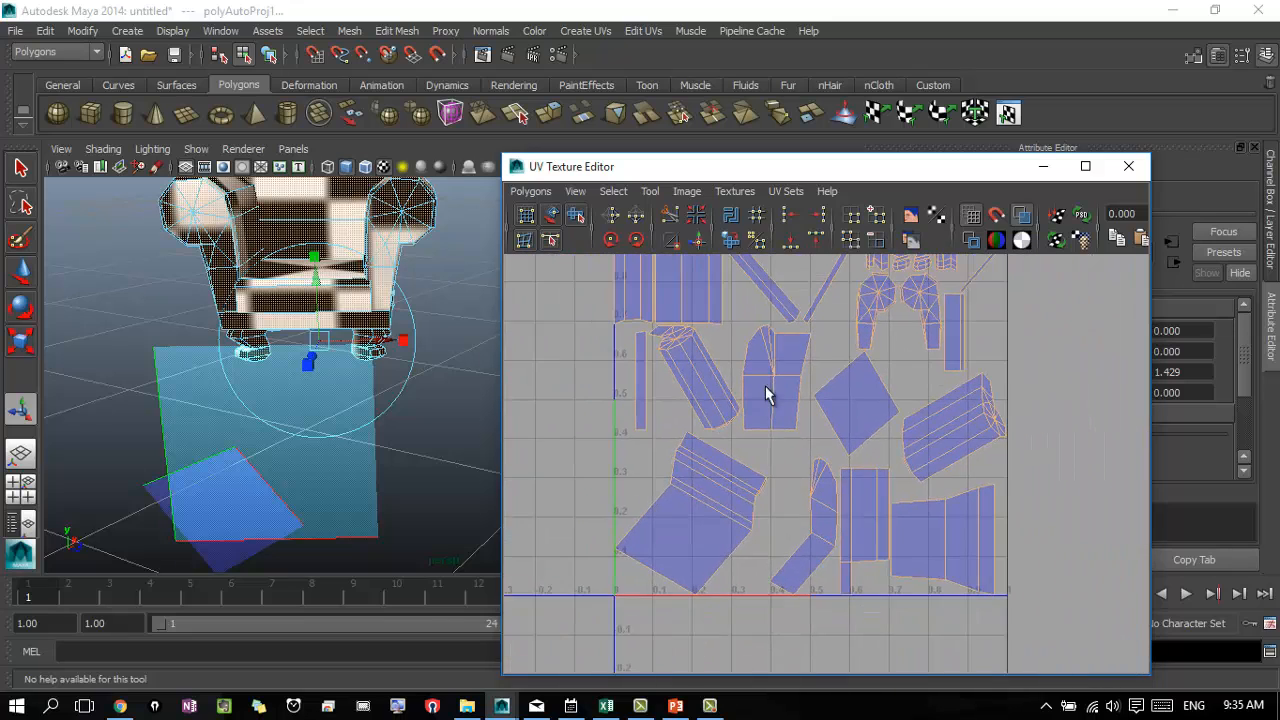
{"action": "middle_click_drag", "start_coordinate": [766, 391], "coordinate": [731, 486], "text": "alt"}
{"action": "middle_click_drag", "start_coordinate": [783, 406], "coordinate": [741, 378], "text": "alt"}
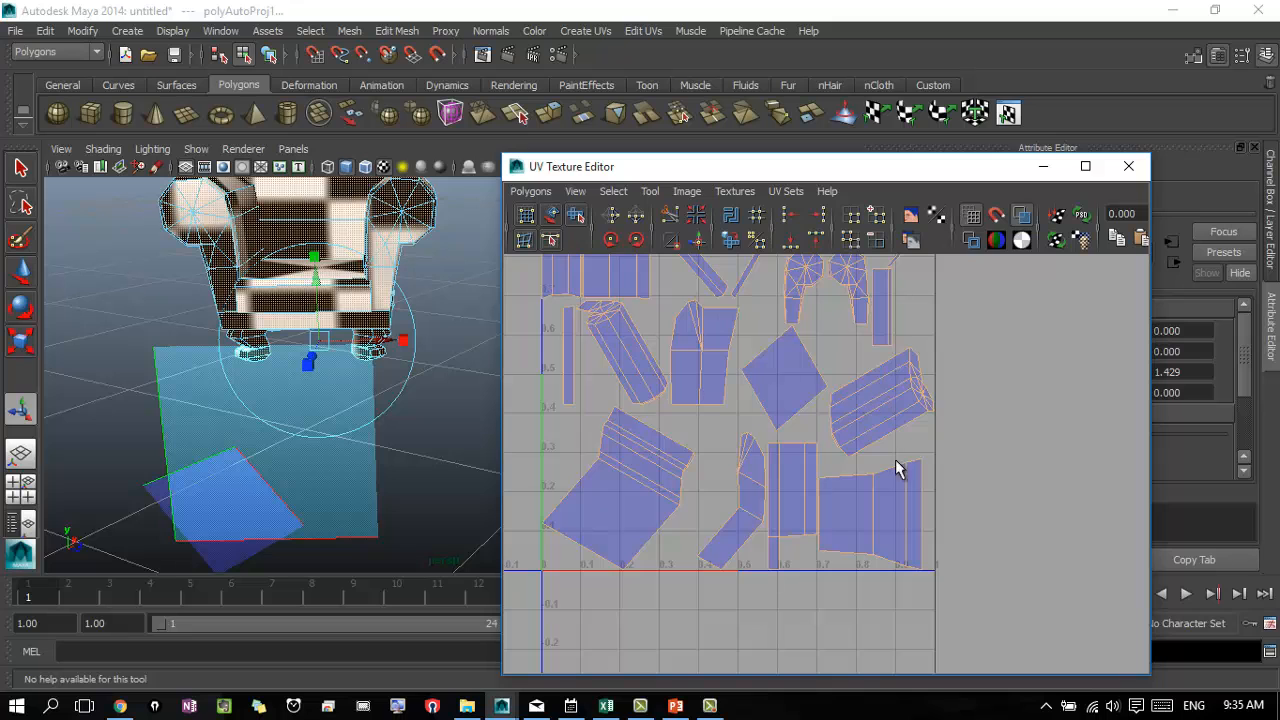
{"action": "middle_click_drag", "start_coordinate": [700, 322], "coordinate": [780, 568], "text": "alt"}
{"action": "right_click_drag", "start_coordinate": [728, 508], "coordinate": [1050, 482], "text": "alt"}
{"action": "right_click_drag", "start_coordinate": [686, 483], "coordinate": [857, 481], "text": "alt"}
{"action": "middle_click_drag", "start_coordinate": [859, 467], "coordinate": [1045, 372], "text": "alt"}
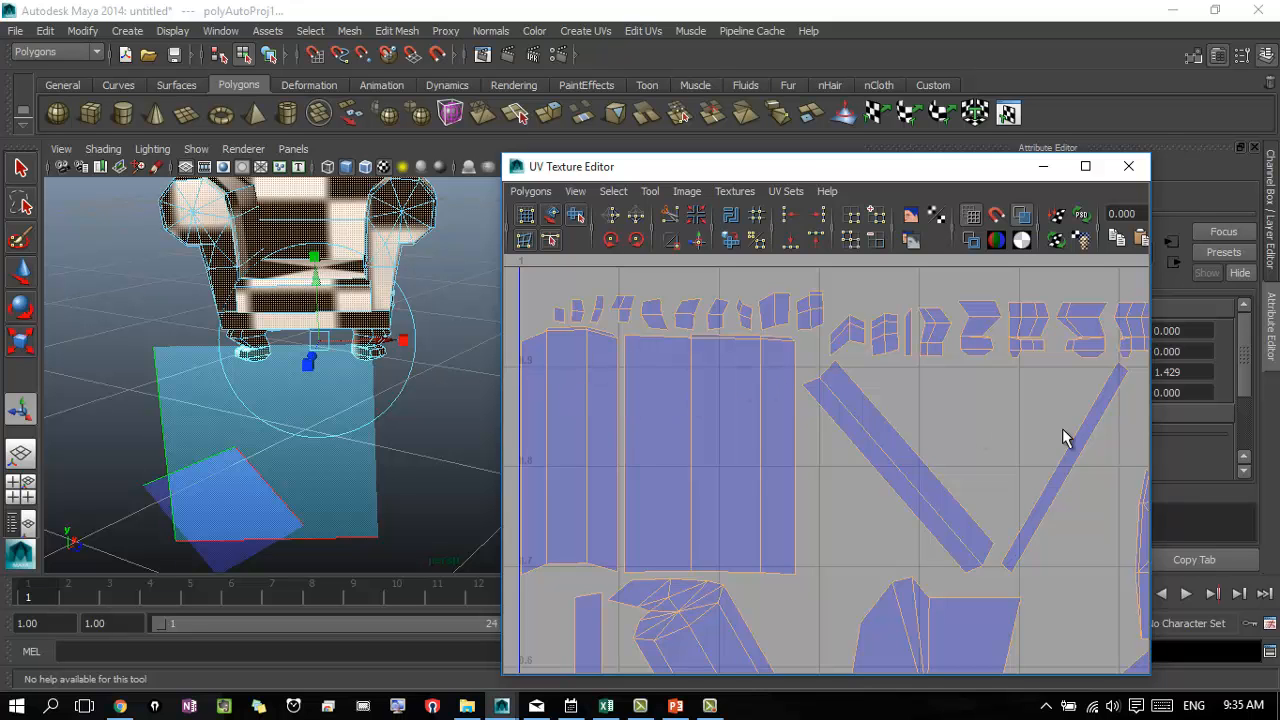
{"action": "right_click_drag", "start_coordinate": [977, 468], "coordinate": [697, 451], "text": "alt"}
{"action": "middle_click_drag", "start_coordinate": [875, 479], "coordinate": [621, 276], "text": "alt"}
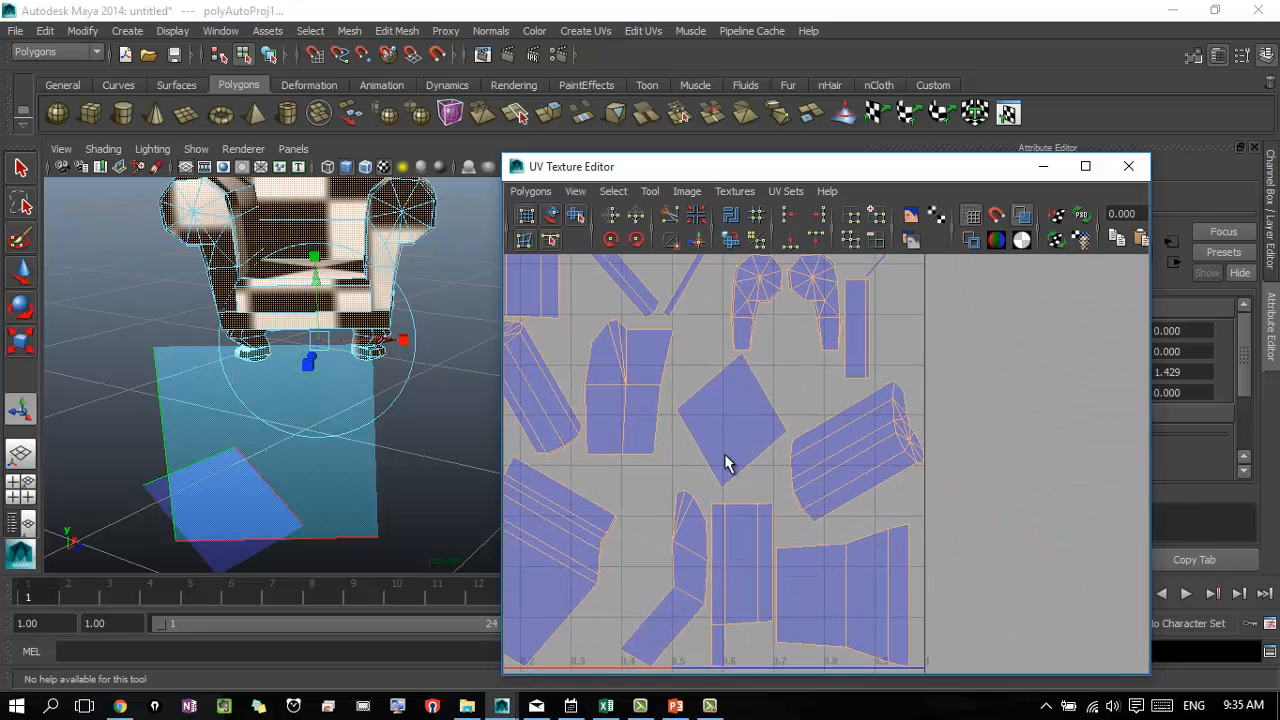
{"action": "middle_click_drag", "start_coordinate": [742, 475], "coordinate": [841, 620], "text": "alt"}
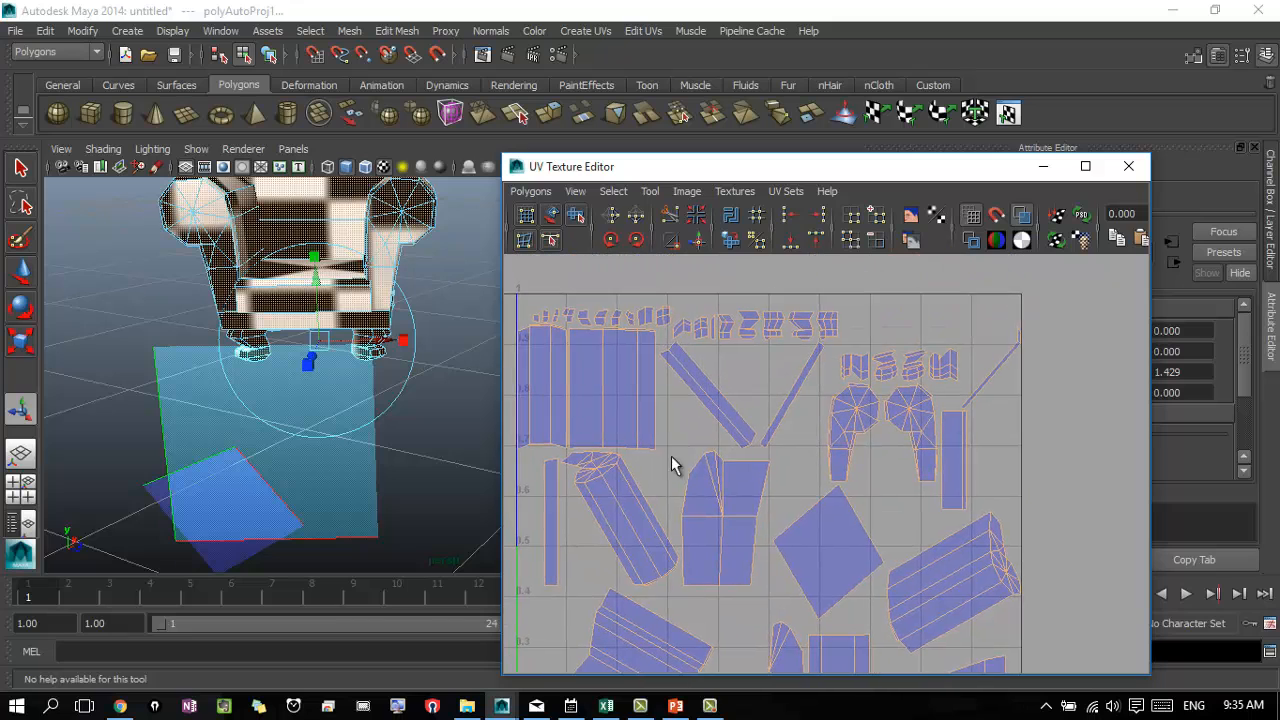
{"action": "middle_click_drag", "start_coordinate": [672, 420], "coordinate": [839, 557], "text": "alt"}
{"action": "right_click_drag", "start_coordinate": [839, 557], "coordinate": [1130, 485], "text": "alt"}
{"action": "right_click_drag", "start_coordinate": [800, 500], "coordinate": [978, 470], "text": "alt"}
{"action": "middle_click_drag", "start_coordinate": [978, 470], "coordinate": [906, 372], "text": "alt"}
{"action": "right_click_drag", "start_coordinate": [906, 372], "coordinate": [600, 517], "text": "alt"}
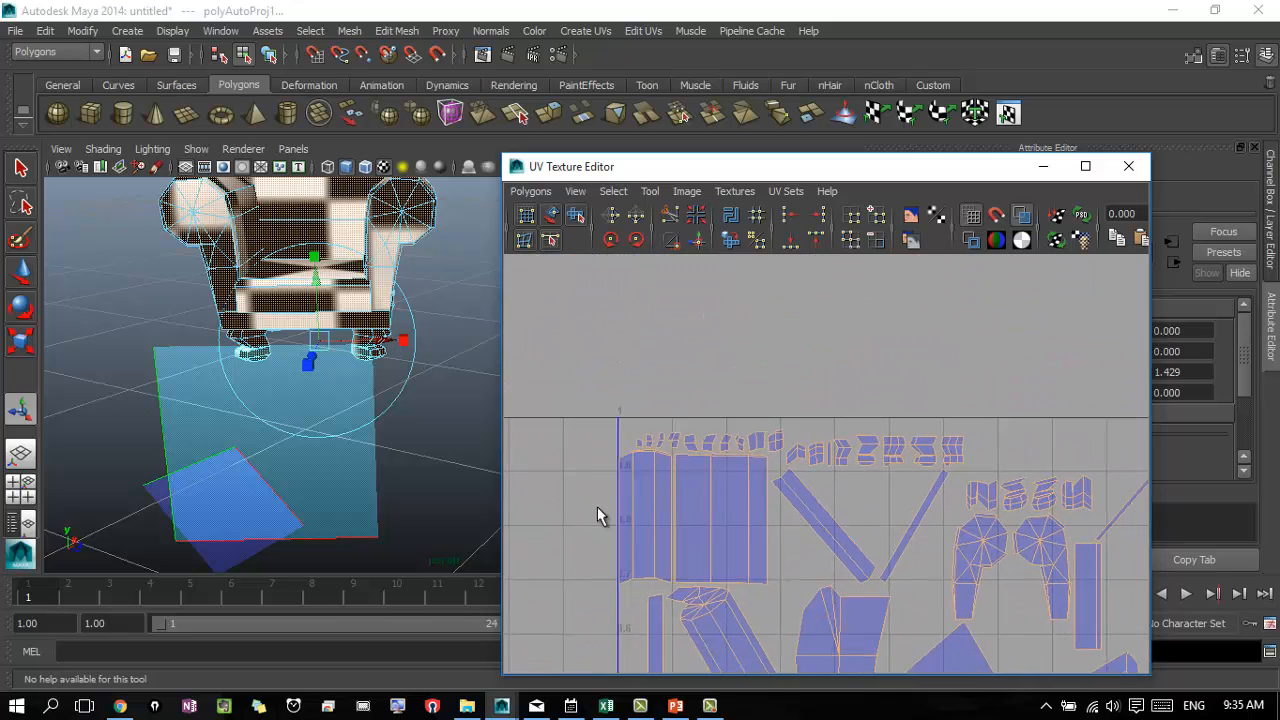
{"action": "right_click_drag", "start_coordinate": [735, 503], "coordinate": [897, 490], "text": "alt"}
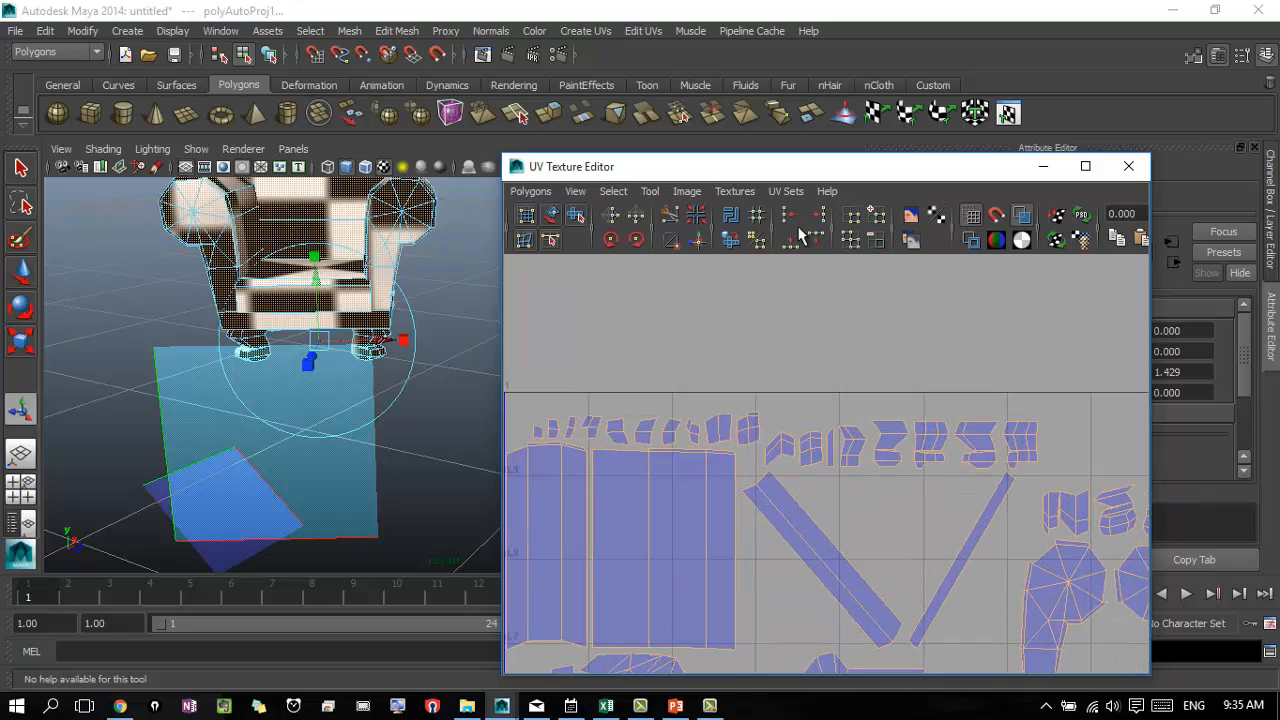
{"action": "middle_click_drag", "start_coordinate": [803, 437], "coordinate": [866, 317], "text": "alt"}
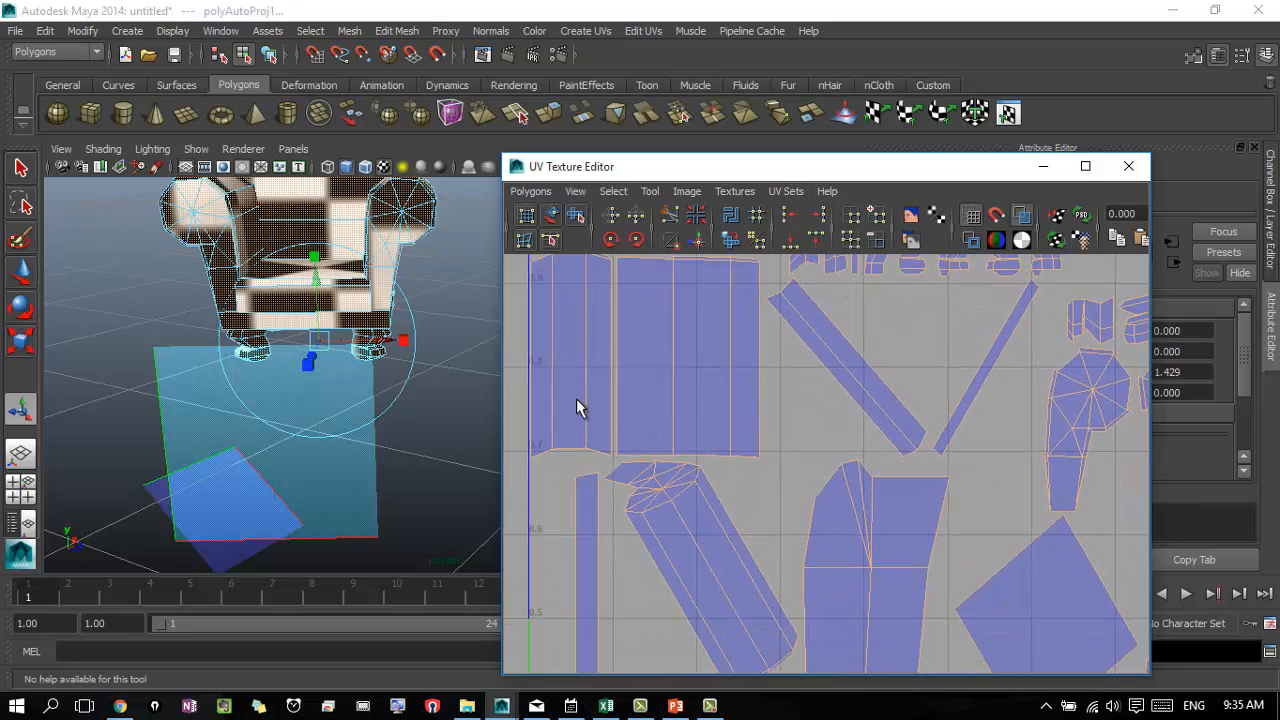
- Return the armchair to object mode and frame it in the perspective viewport
{"action": "left_click", "coordinate": [457, 389]}
{"action": "left_click", "coordinate": [349, 282]}
{"action": "right_click_drag", "start_coordinate": [347, 281], "coordinate": [410, 257]}
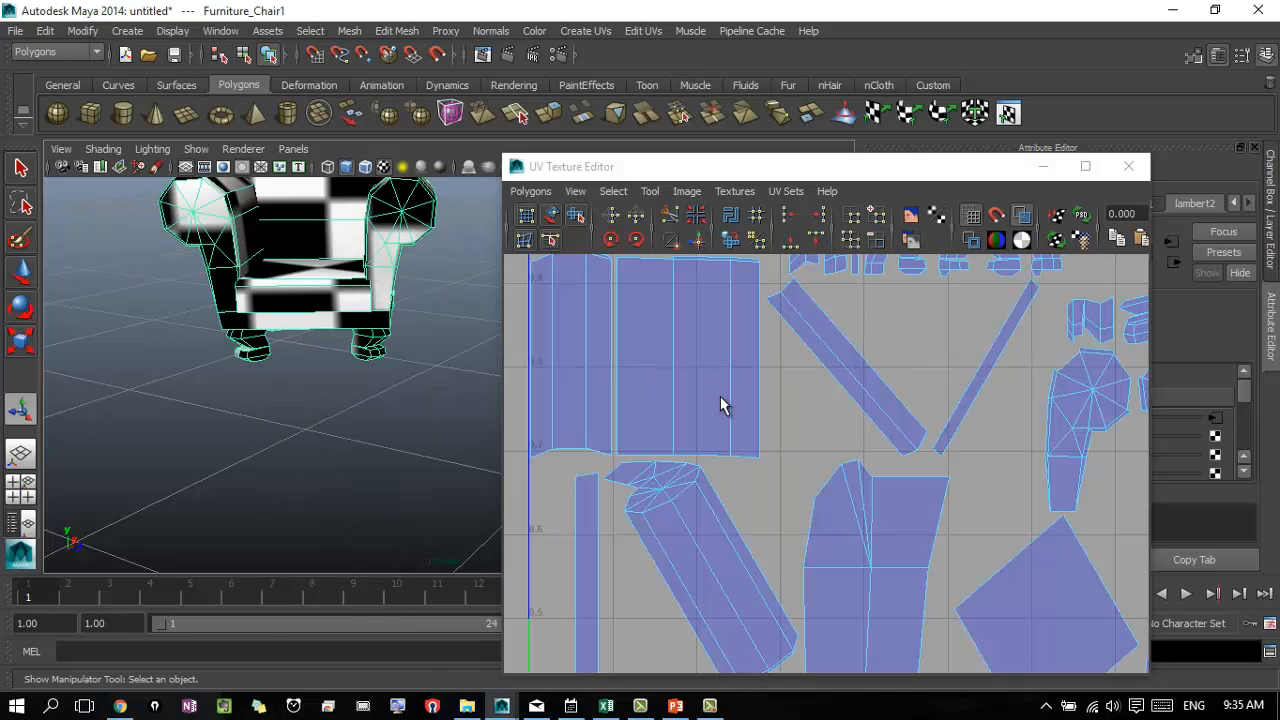
{"action": "key", "text": "f"}
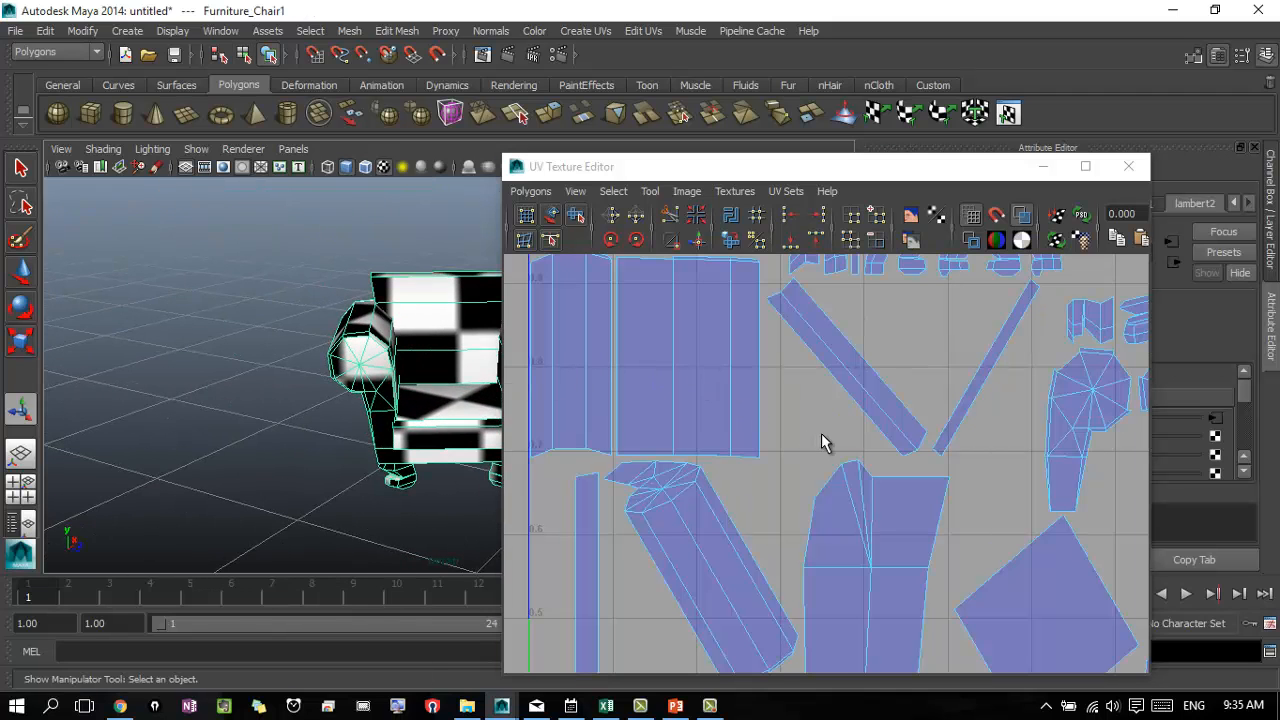
- Review the selected armchair's automatic UV shells from the leg pieces down to the large body panels
{"action": "middle_click_drag", "start_coordinate": [816, 431], "coordinate": [819, 466], "text": "alt"}
{"action": "middle_click_drag", "start_coordinate": [831, 402], "coordinate": [588, 346], "text": "alt"}
{"action": "middle_click_drag", "start_coordinate": [958, 369], "coordinate": [974, 303], "text": "alt"}
{"action": "right_click_drag", "start_coordinate": [1031, 413], "coordinate": [771, 451], "text": "alt"}
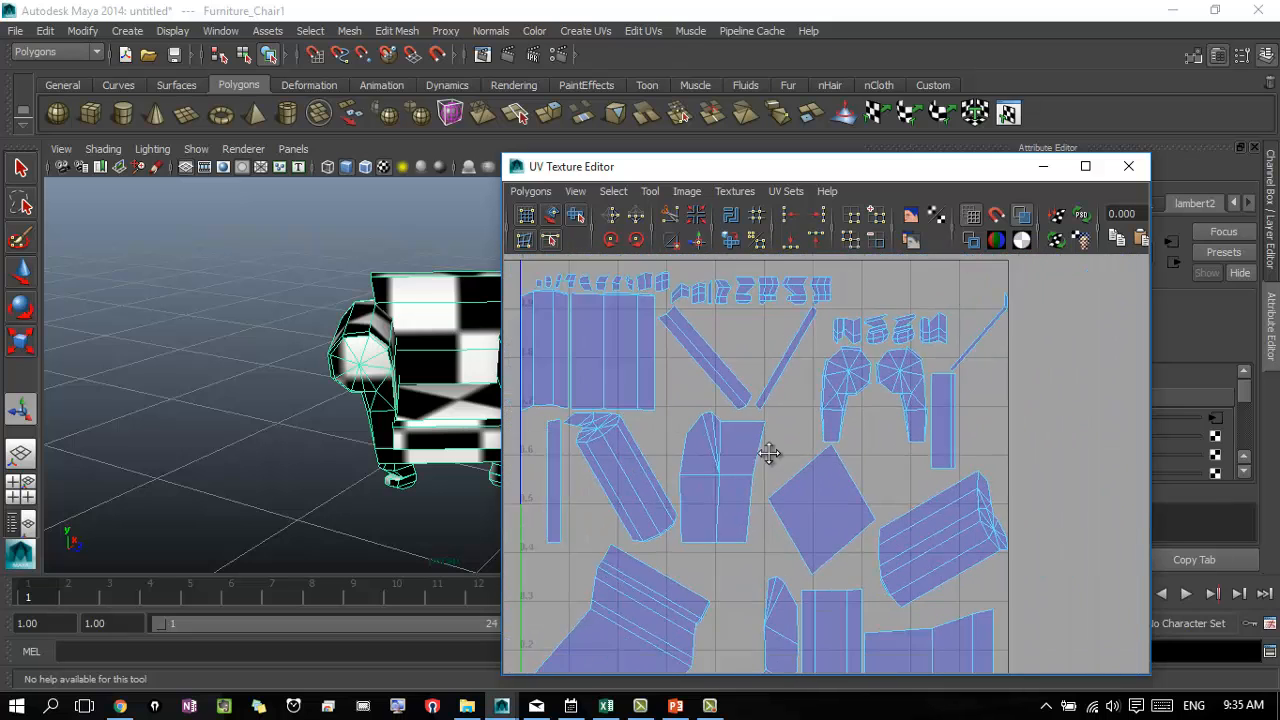
{"action": "middle_click_drag", "start_coordinate": [771, 451], "coordinate": [840, 283], "text": "alt"}
{"action": "middle_click_drag", "start_coordinate": [893, 389], "coordinate": [863, 684], "text": "alt"}
{"action": "middle_click_drag", "start_coordinate": [750, 456], "coordinate": [696, 262], "text": "alt"}
{"action": "middle_click_drag", "start_coordinate": [740, 383], "coordinate": [805, 368], "text": "alt"}
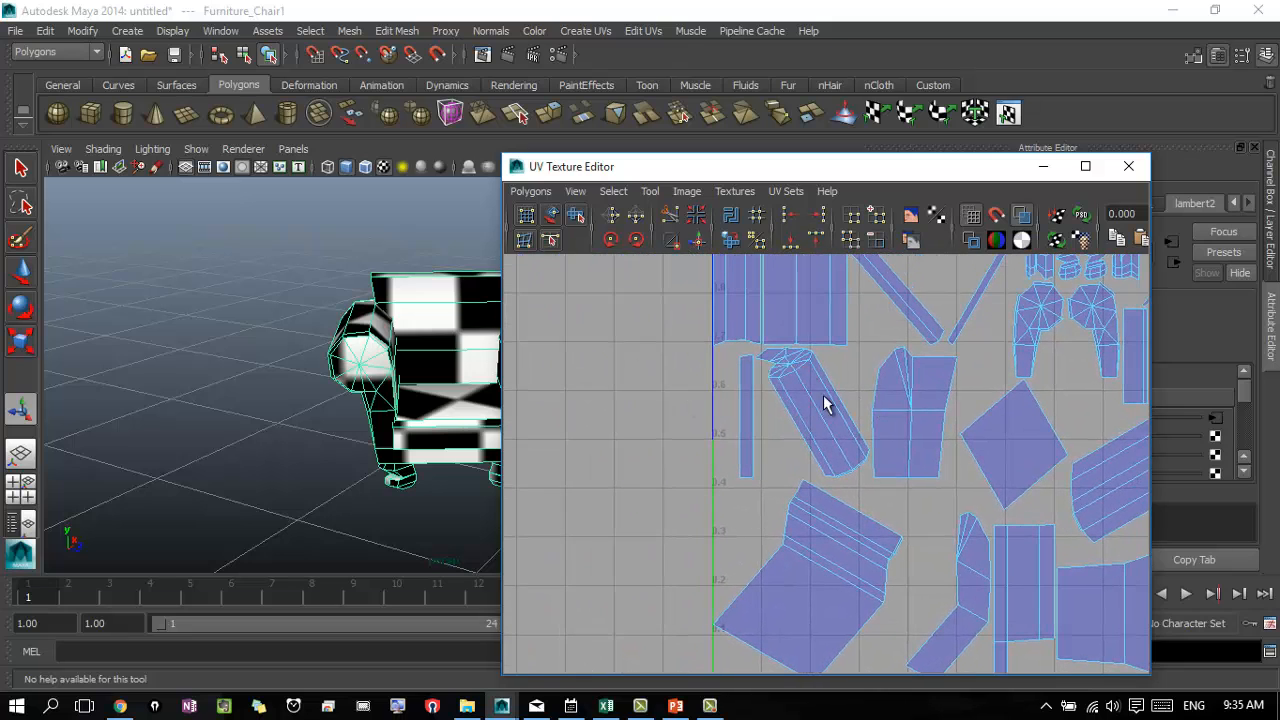
- Examine the slanted armrest shell and its neighbouring UV shells in comparison with the checkered armchair
{"action": "middle_click_drag", "start_coordinate": [839, 421], "coordinate": [778, 450], "text": "alt"}
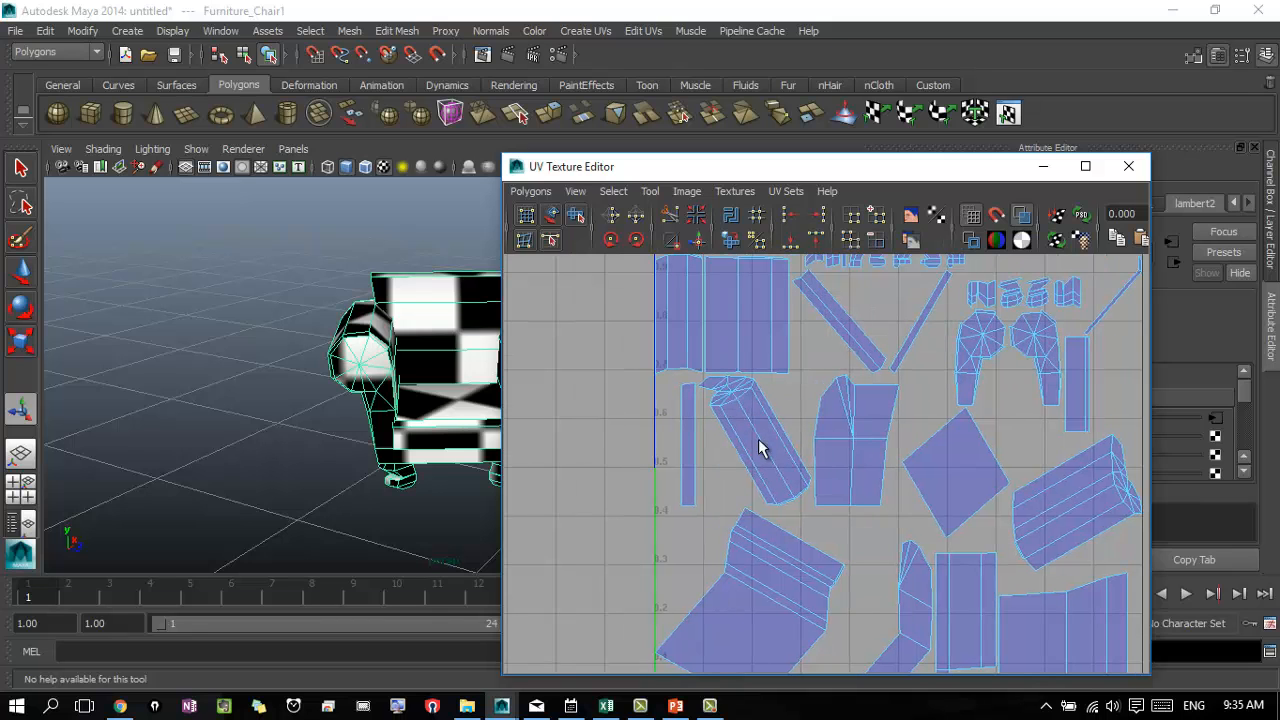
{"action": "middle_click_drag", "start_coordinate": [393, 347], "coordinate": [312, 328], "text": "alt"}
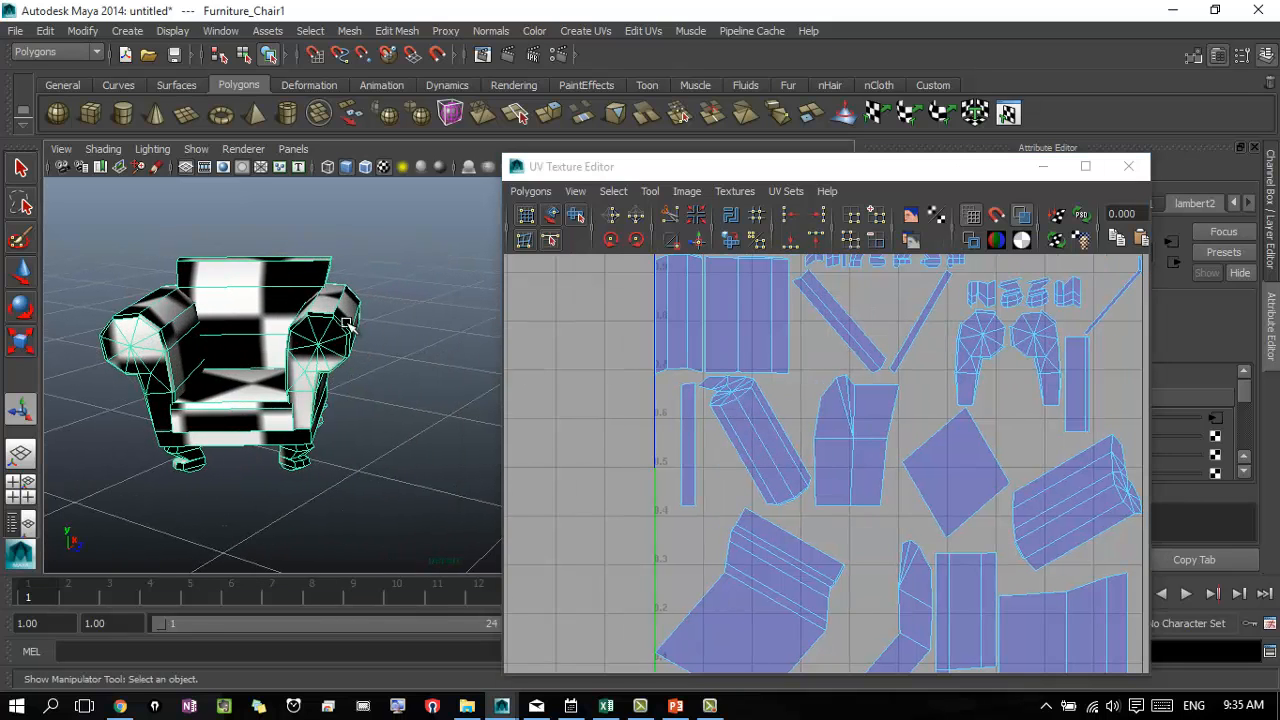
{"action": "middle_click_drag", "start_coordinate": [860, 406], "coordinate": [733, 352], "text": "alt"}
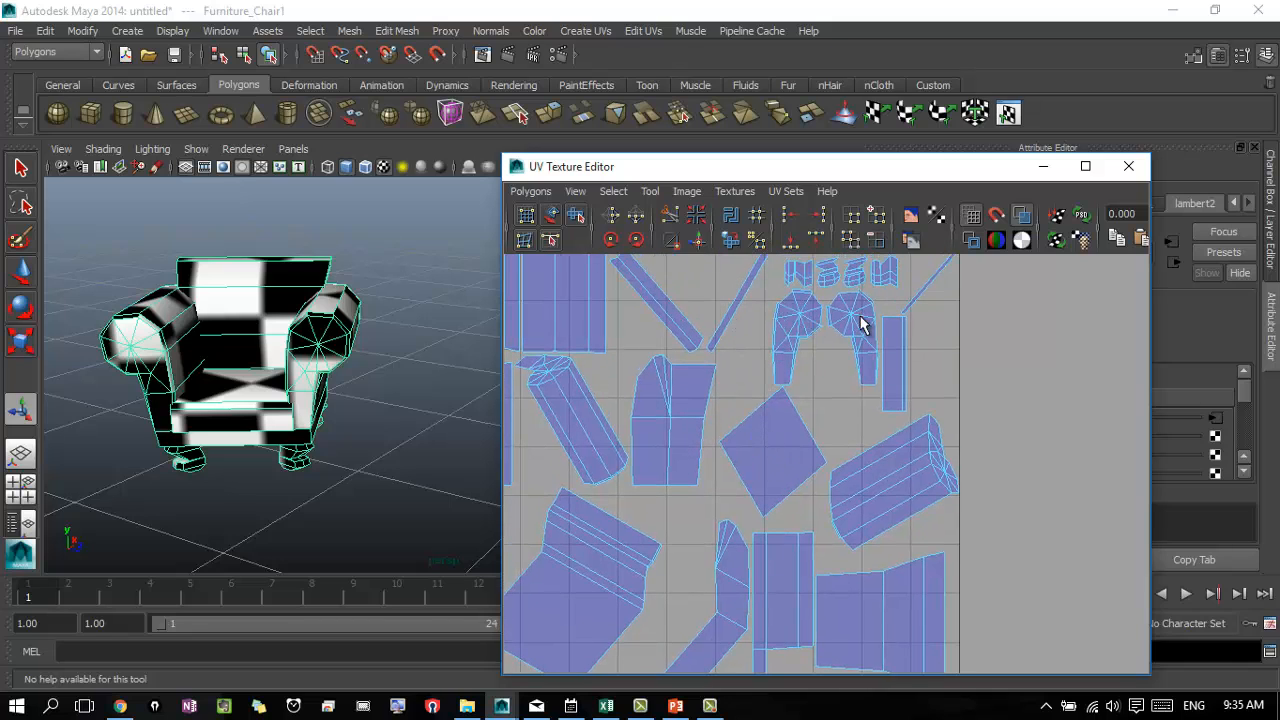
{"action": "middle_click_drag", "start_coordinate": [643, 526], "coordinate": [880, 393], "text": "alt"}
{"action": "right_click_drag", "start_coordinate": [693, 386], "coordinate": [1083, 411], "text": "alt"}
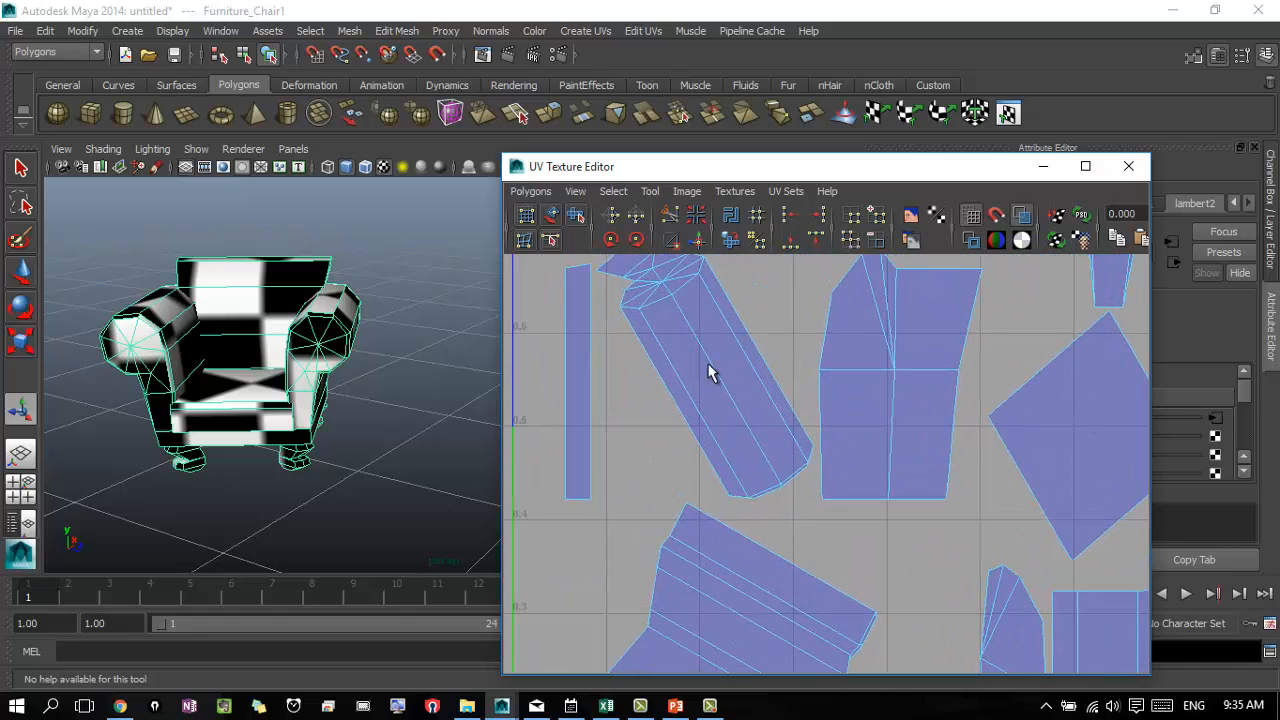
{"action": "middle_click_drag", "start_coordinate": [708, 364], "coordinate": [810, 424], "text": "alt"}
{"action": "right_click_drag", "start_coordinate": [810, 424], "coordinate": [1040, 432], "text": "alt"}
{"action": "middle_click_drag", "start_coordinate": [783, 424], "coordinate": [752, 523], "text": "alt"}
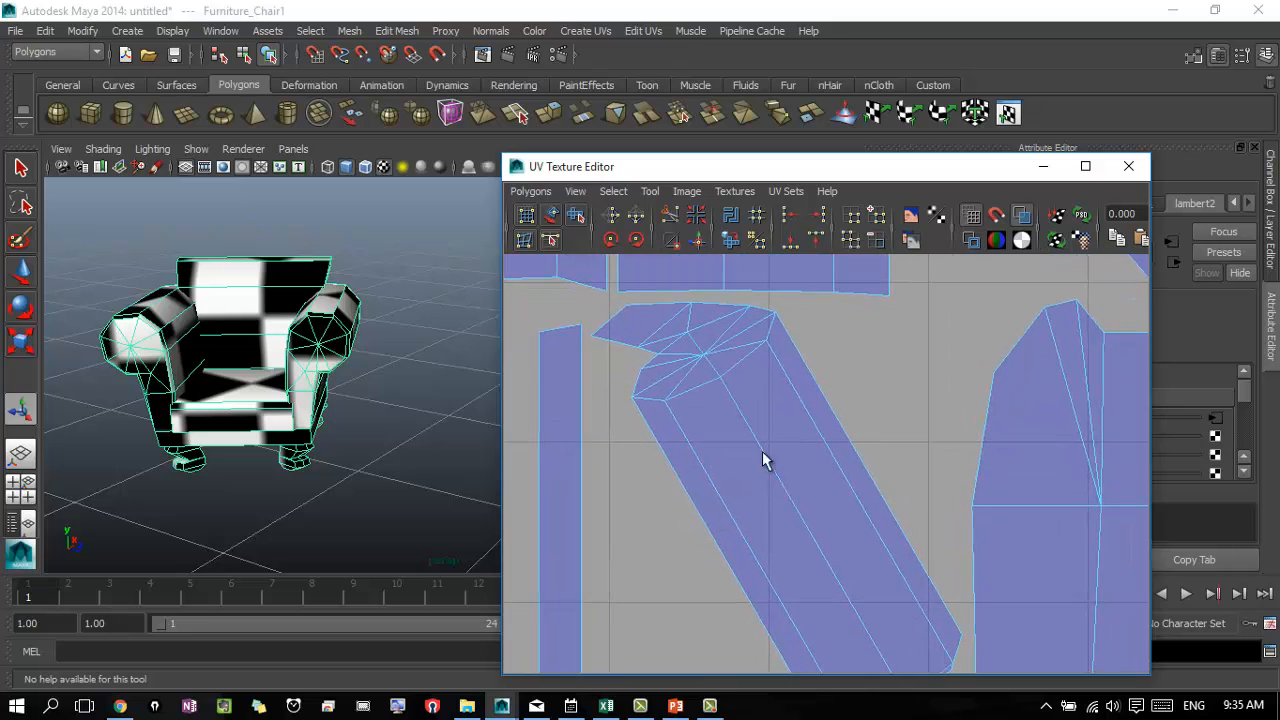
{"action": "right_click_drag", "start_coordinate": [944, 436], "coordinate": [554, 444], "text": "alt"}
{"action": "middle_click_drag", "start_coordinate": [988, 463], "coordinate": [803, 348], "text": "alt"}
{"action": "right_click_drag", "start_coordinate": [806, 398], "coordinate": [626, 394], "text": "alt"}
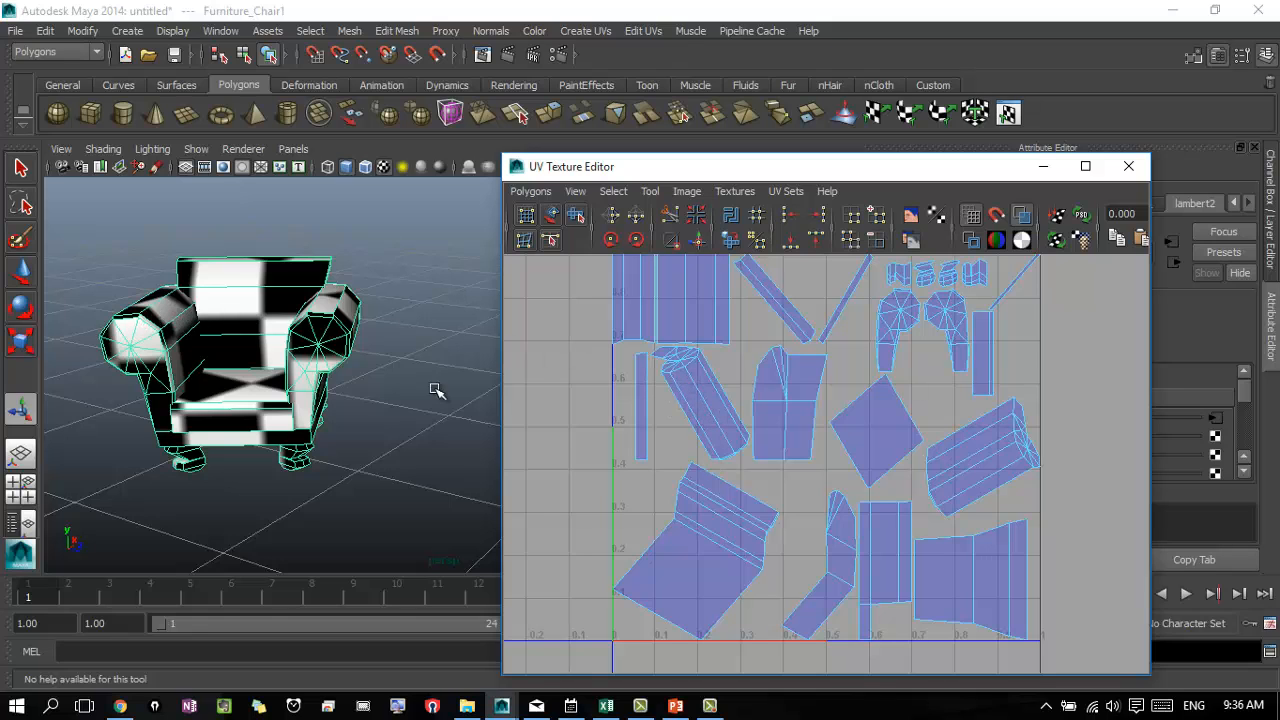
{"action": "scroll", "coordinate": [685, 378], "scroll_direction": "up", "scroll_amount": 2}
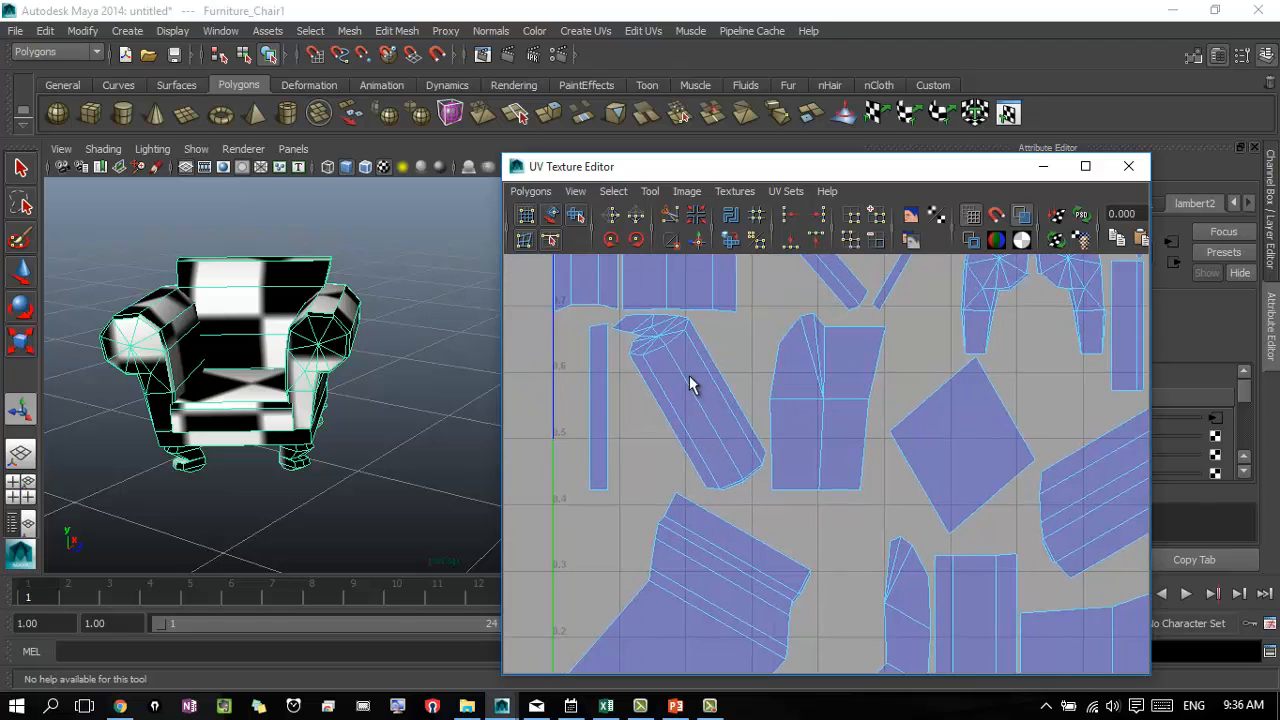
- Switch to UV selection and select the UVs along the lower end of the slanted armrest shell
{"action": "right_click_drag", "start_coordinate": [258, 338], "coordinate": [245, 300]}
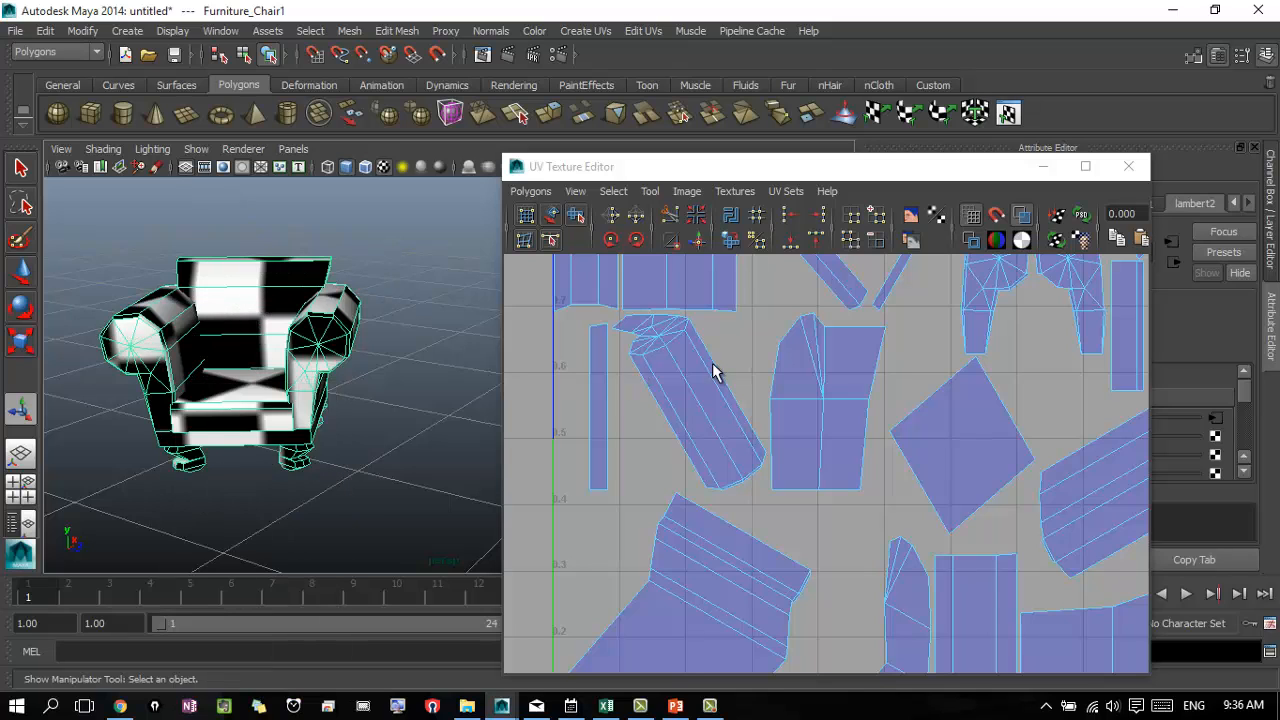
{"action": "right_click_drag", "start_coordinate": [686, 357], "coordinate": [757, 357]}
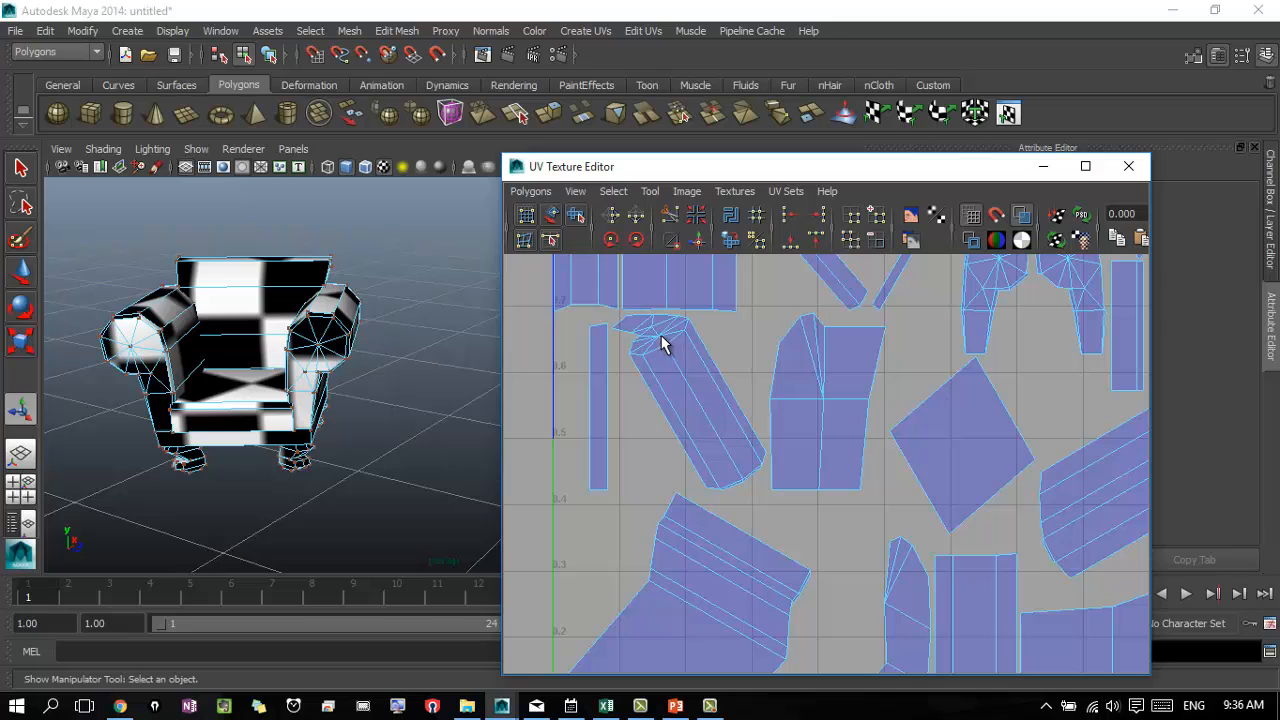
{"action": "left_click", "coordinate": [660, 336]}
{"action": "left_click_drag", "start_coordinate": [648, 455], "coordinate": [763, 500]}
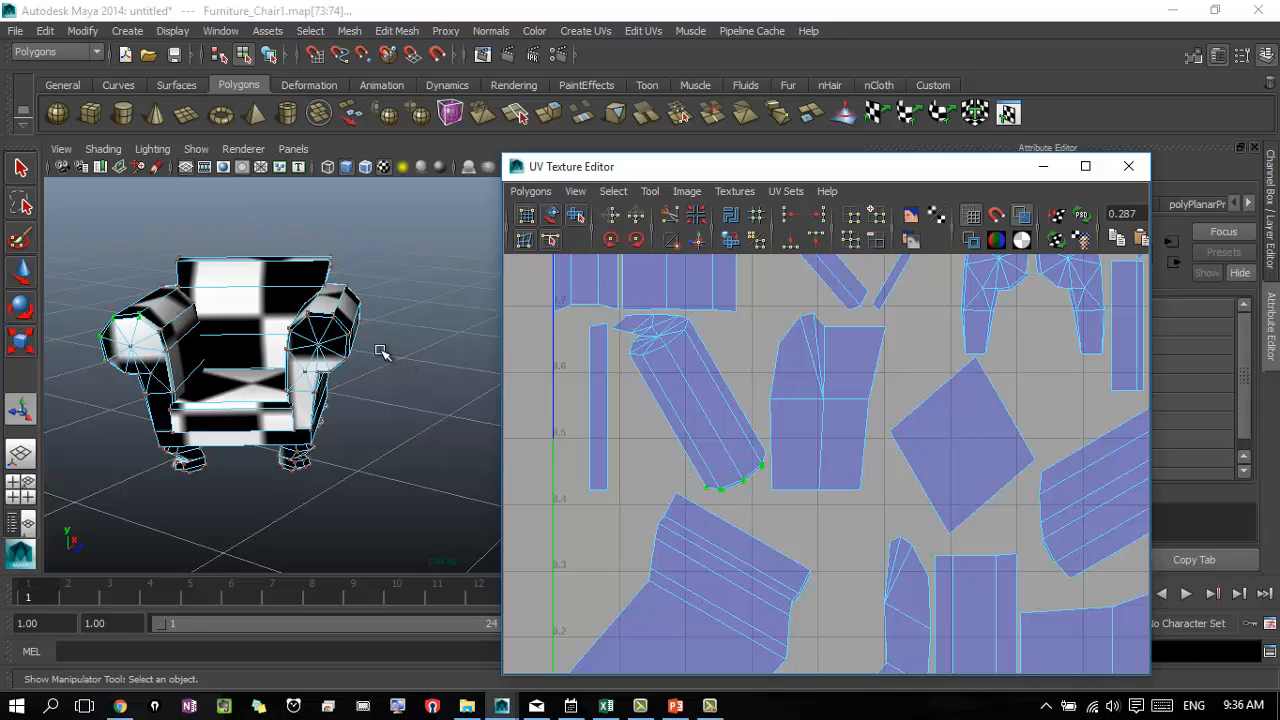
- Locate the selected armrest UVs on the armchair and display the model shaded without its checker texture
{"action": "key", "text": "f"}
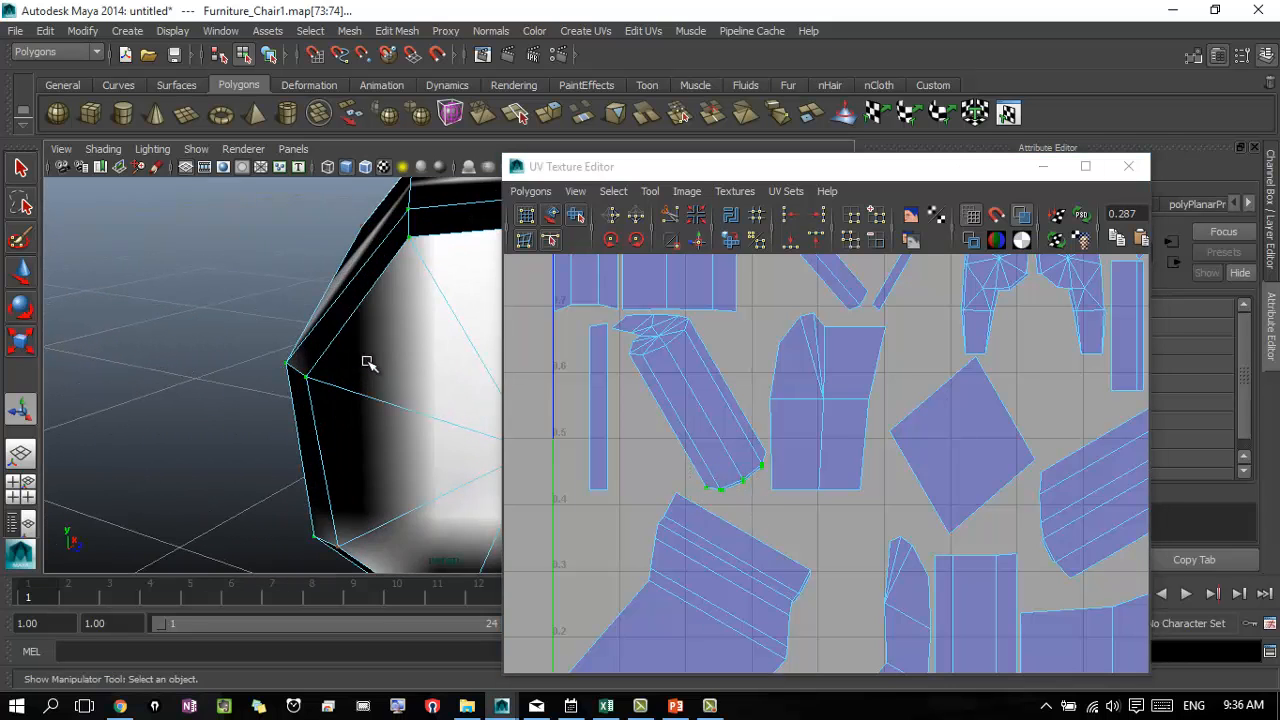
{"action": "right_click_drag", "start_coordinate": [460, 370], "coordinate": [135, 352], "text": "alt"}
{"action": "middle_click_drag", "start_coordinate": [418, 376], "coordinate": [349, 334], "text": "alt"}
{"action": "right_click_drag", "start_coordinate": [349, 336], "coordinate": [449, 351], "text": "alt"}
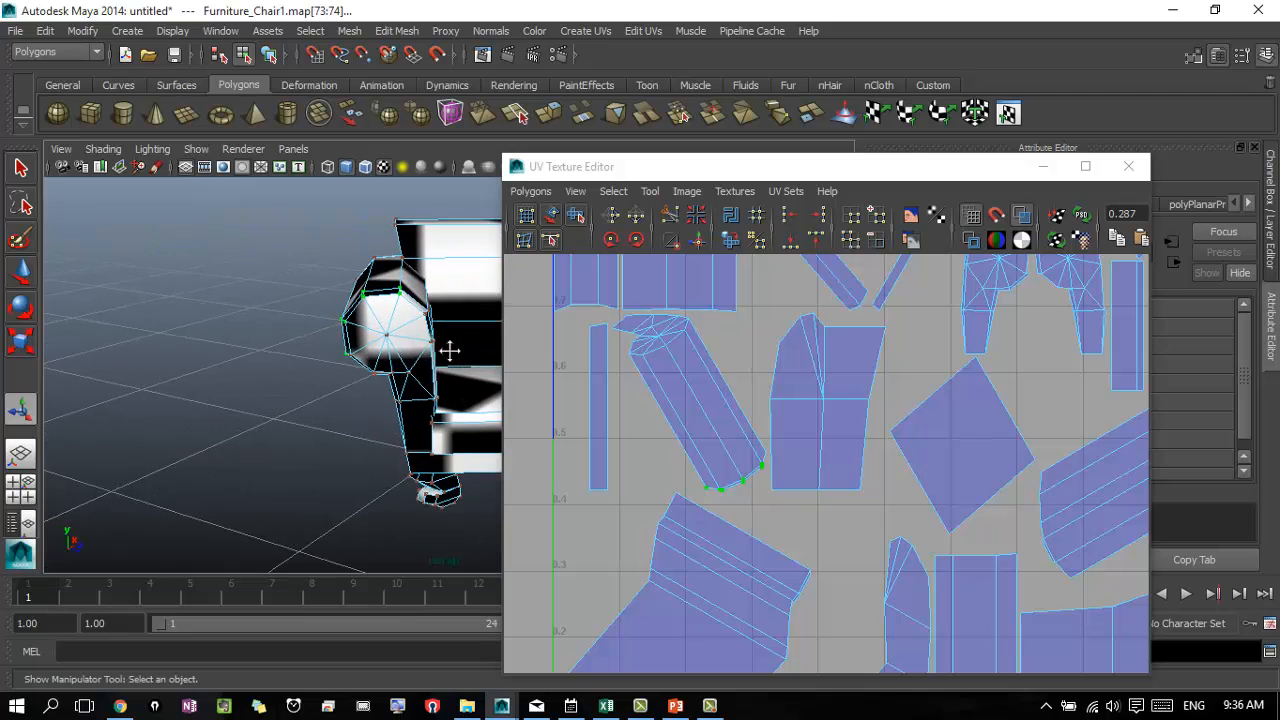
{"action": "mouse_move", "coordinate": [449, 351]}
{"action": "middle_mouse_down", "text": "alt"}
{"action": "mouse_move", "coordinate": [351, 325]}
{"action": "mouse_move", "coordinate": [300, 345]}
{"action": "middle_mouse_up", "text": "alt"}
{"action": "key", "text": "5"}
{"action": "right_click_drag", "start_coordinate": [300, 345], "coordinate": [496, 405], "text": "alt"}
{"action": "middle_click_drag", "start_coordinate": [356, 354], "coordinate": [338, 371], "text": "alt"}
{"action": "left_click_drag", "start_coordinate": [338, 371], "coordinate": [429, 360], "text": "alt"}
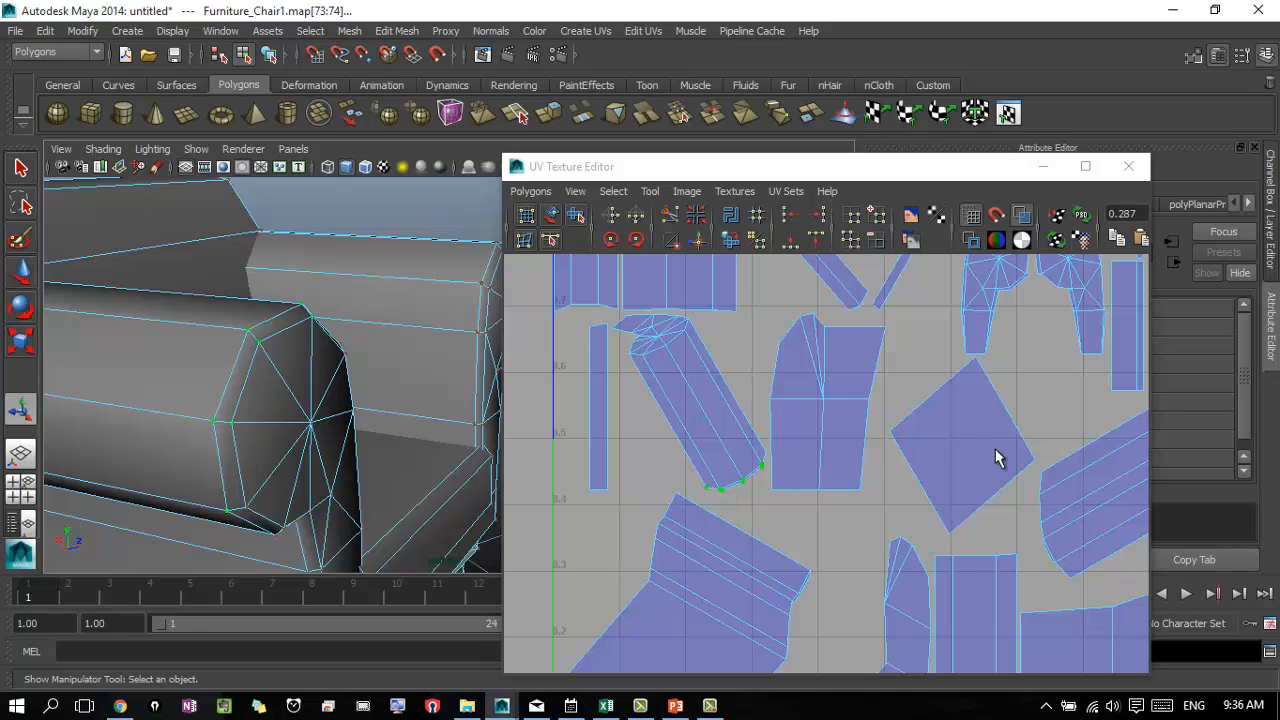
- Compare the armchair's two rolled armrests and its back with their matching shells in the UV layout
{"action": "right_click_drag", "start_coordinate": [995, 457], "coordinate": [508, 431], "text": "alt"}
{"action": "middle_click_drag", "start_coordinate": [891, 380], "coordinate": [874, 483], "text": "alt"}
{"action": "right_click_drag", "start_coordinate": [874, 483], "coordinate": [926, 526], "text": "alt"}
{"action": "middle_click_drag", "start_coordinate": [926, 526], "coordinate": [966, 325], "text": "alt"}
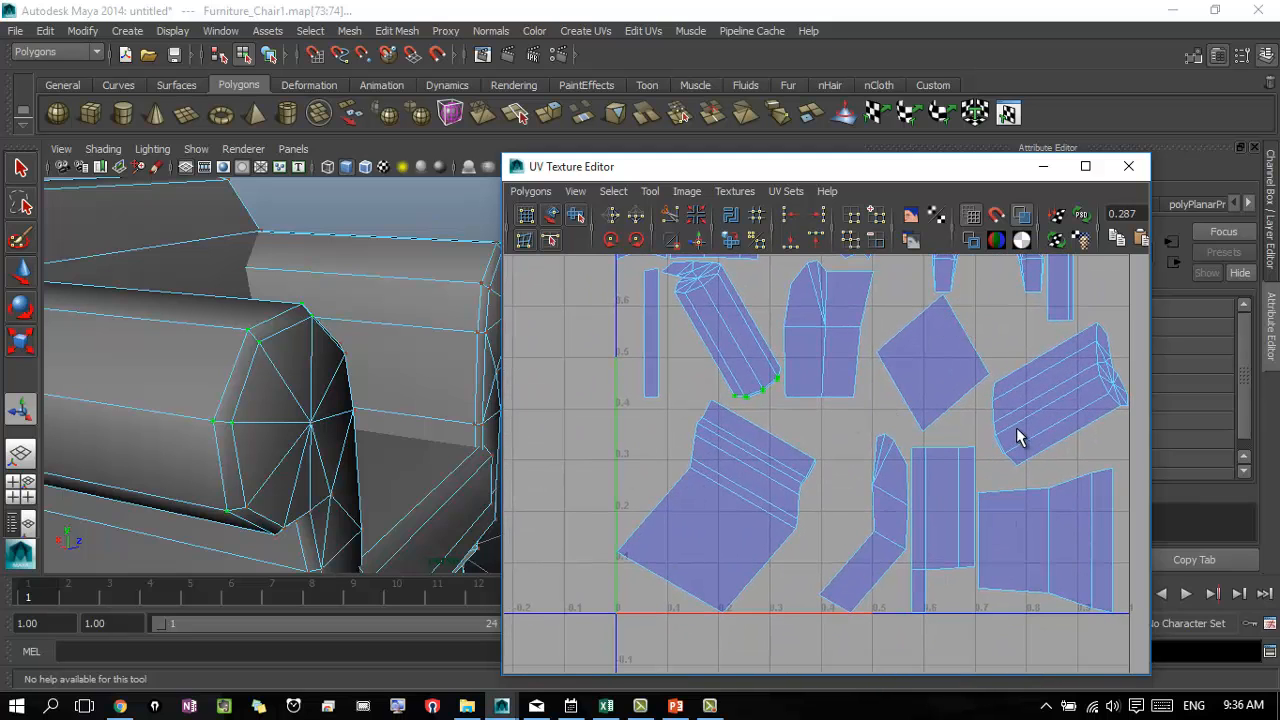
{"action": "middle_click_drag", "start_coordinate": [1017, 432], "coordinate": [977, 447], "text": "alt"}
{"action": "right_click_drag", "start_coordinate": [365, 408], "coordinate": [97, 400], "text": "alt"}
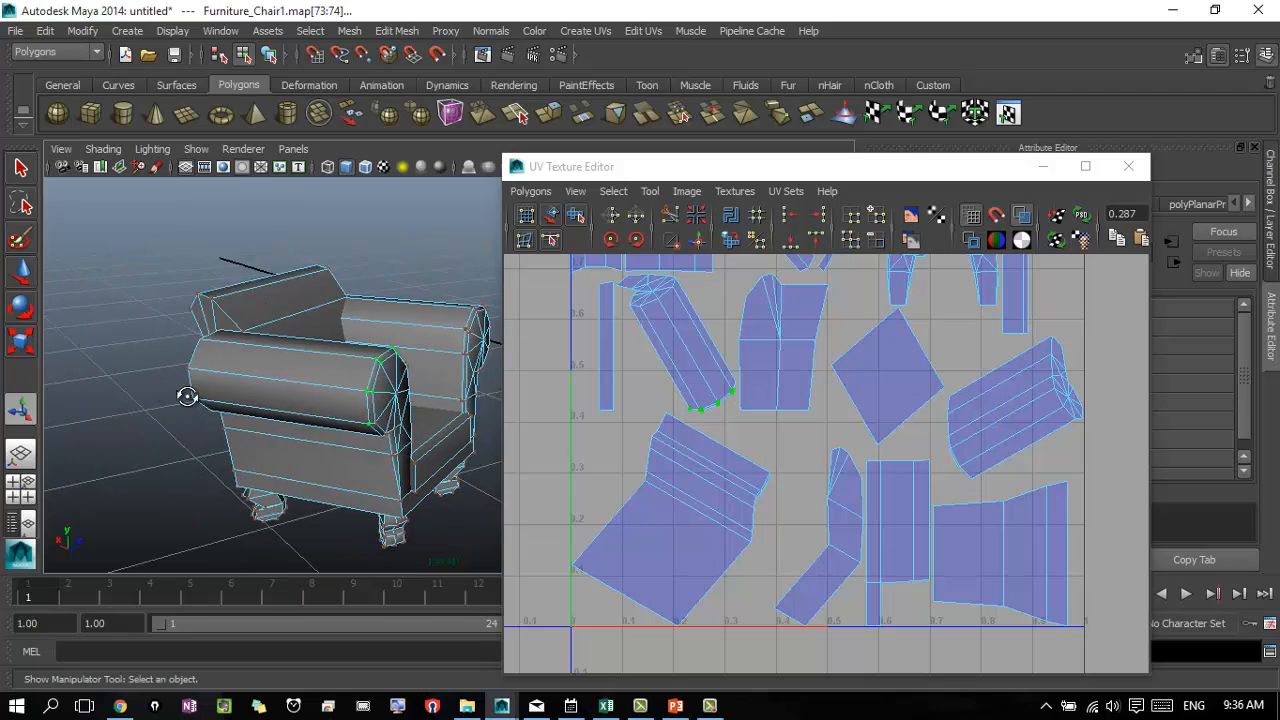
{"action": "left_click_drag", "start_coordinate": [187, 396], "coordinate": [394, 337], "text": "alt"}
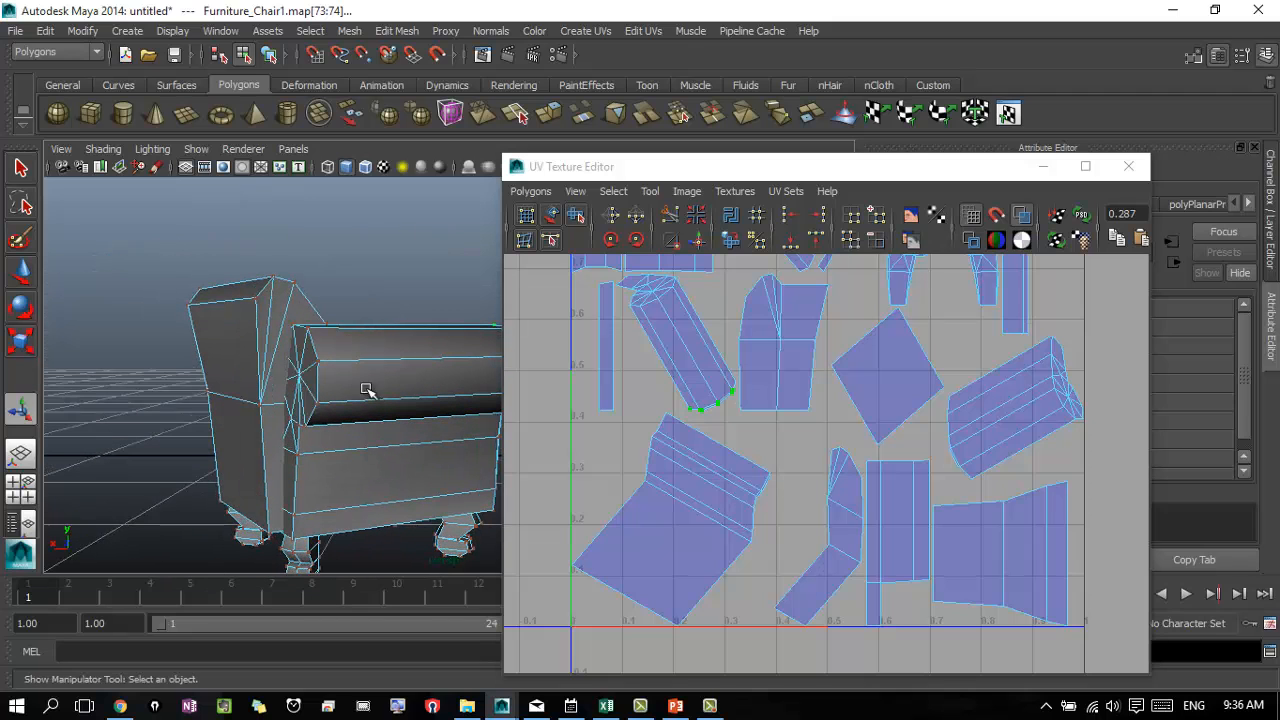
{"action": "right_click_drag", "start_coordinate": [314, 499], "coordinate": [491, 443], "text": "alt"}
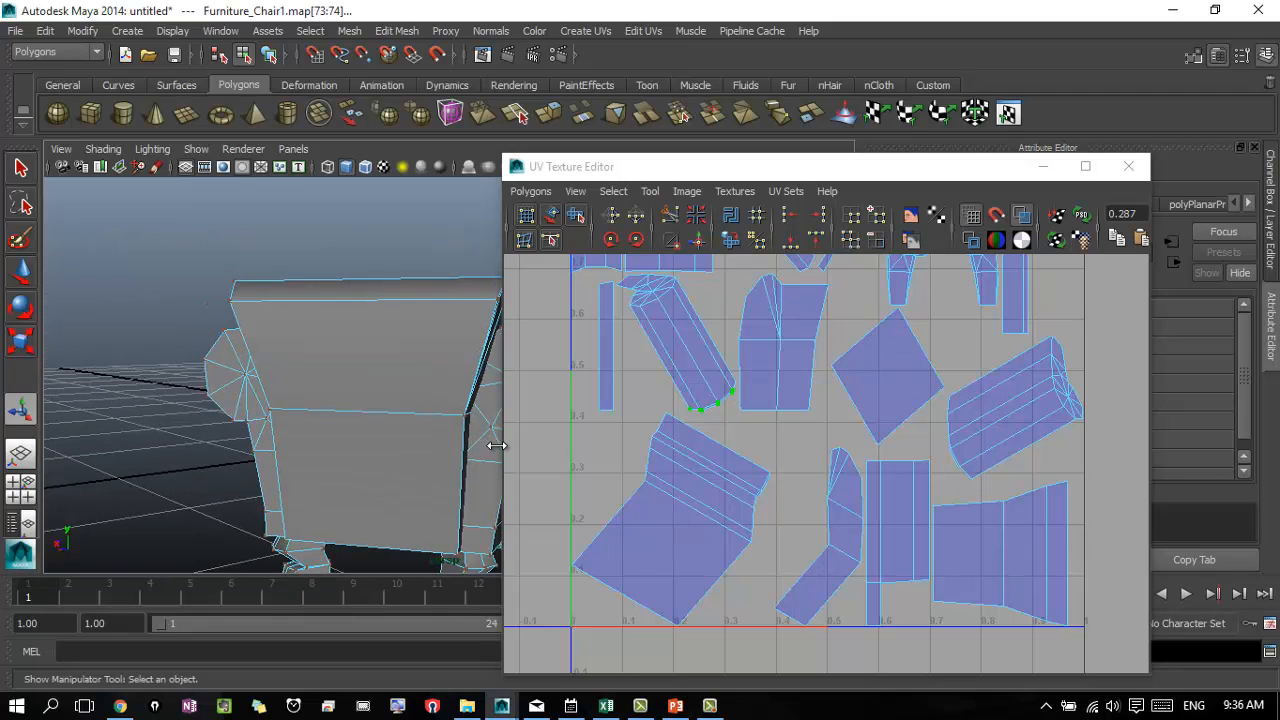
{"action": "left_click_drag", "start_coordinate": [162, 411], "coordinate": [415, 385], "text": "alt"}
{"action": "middle_click_drag", "start_coordinate": [390, 382], "coordinate": [146, 360], "text": "alt"}
{"action": "right_click_drag", "start_coordinate": [146, 360], "coordinate": [214, 366], "text": "alt"}
{"action": "left_click_drag", "start_coordinate": [214, 366], "coordinate": [318, 392], "text": "alt"}
- Review the full UV layout against the opposite armrest, from the large body panels up to the small shells
{"action": "right_click_drag", "start_coordinate": [940, 446], "coordinate": [628, 400], "text": "alt"}
{"action": "middle_click_drag", "start_coordinate": [739, 395], "coordinate": [737, 457], "text": "alt"}
{"action": "right_click_drag", "start_coordinate": [845, 470], "coordinate": [988, 462], "text": "alt"}
{"action": "middle_click_drag", "start_coordinate": [873, 470], "coordinate": [873, 372], "text": "alt"}
{"action": "right_click_drag", "start_coordinate": [733, 455], "coordinate": [806, 436], "text": "alt"}
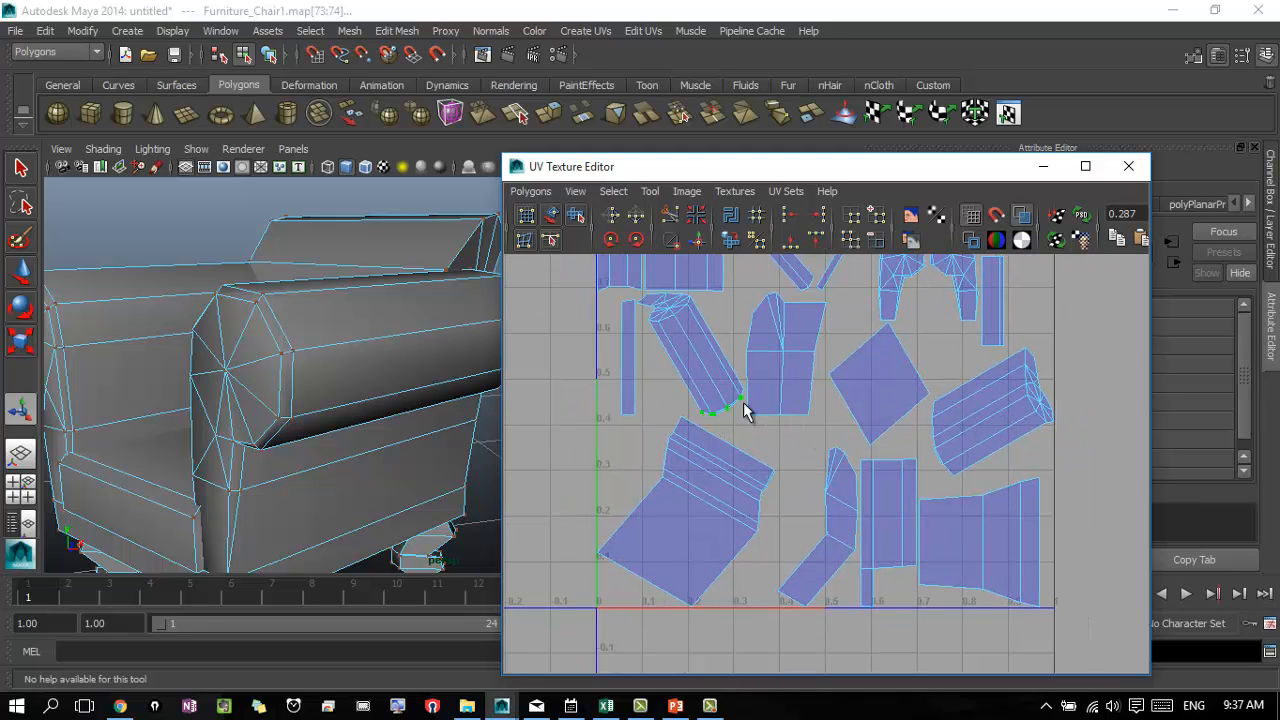
{"action": "right_click_drag", "start_coordinate": [752, 397], "coordinate": [800, 429], "text": "alt"}
{"action": "right_click_drag", "start_coordinate": [251, 409], "coordinate": [217, 355], "text": "alt"}
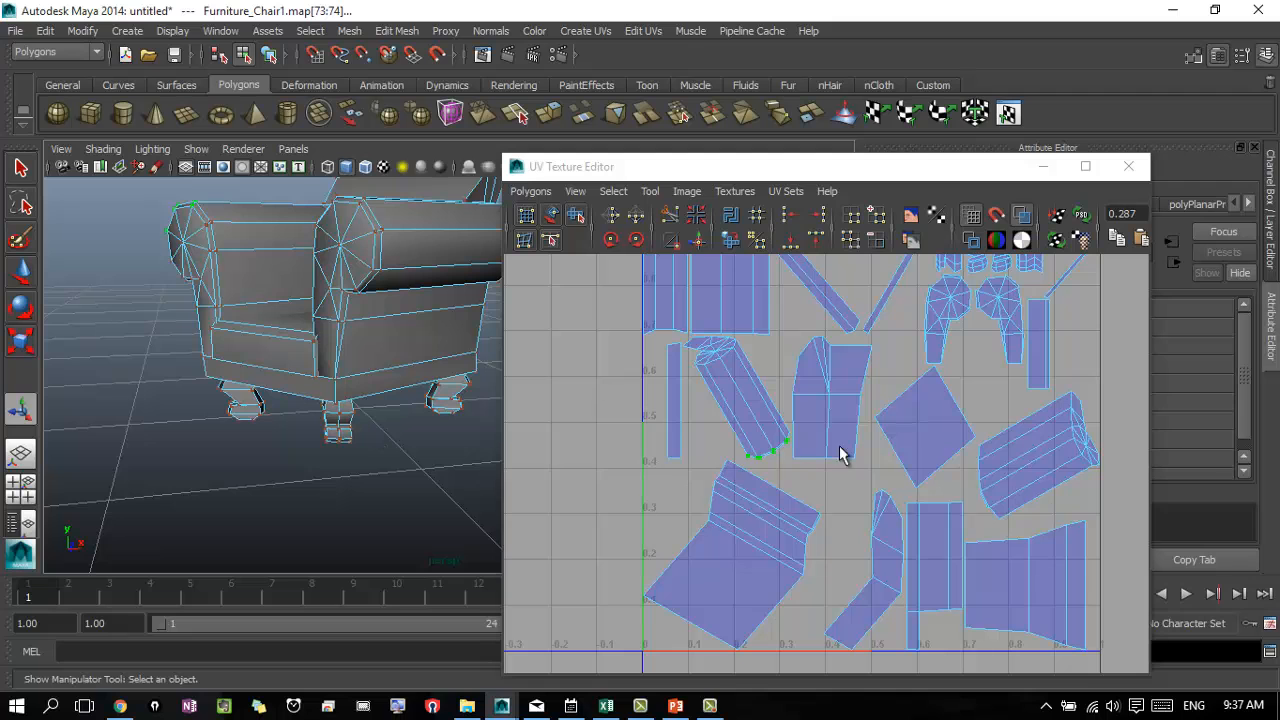
{"action": "middle_click_drag", "start_coordinate": [924, 434], "coordinate": [850, 533], "text": "alt"}
{"action": "middle_click_drag", "start_coordinate": [835, 582], "coordinate": [833, 452], "text": "alt"}
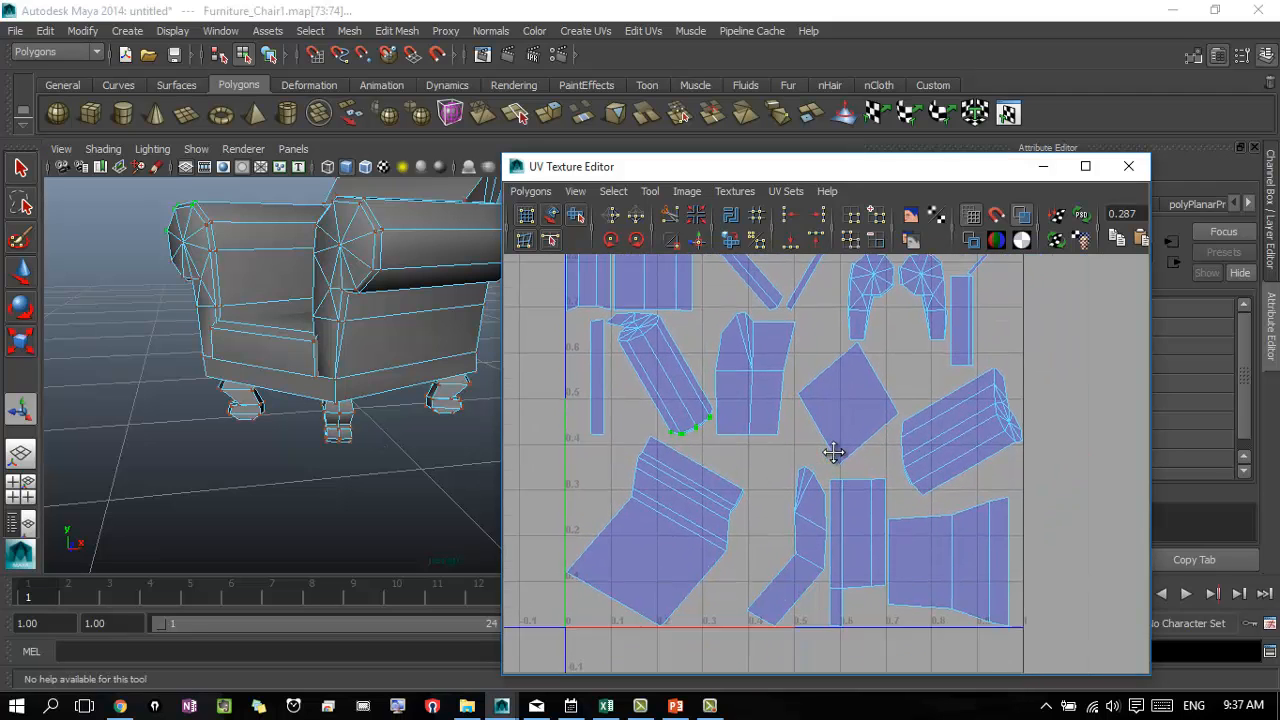
{"action": "right_click_drag", "start_coordinate": [833, 452], "coordinate": [752, 436], "text": "alt"}
{"action": "middle_click_drag", "start_coordinate": [752, 436], "coordinate": [788, 482], "text": "alt"}
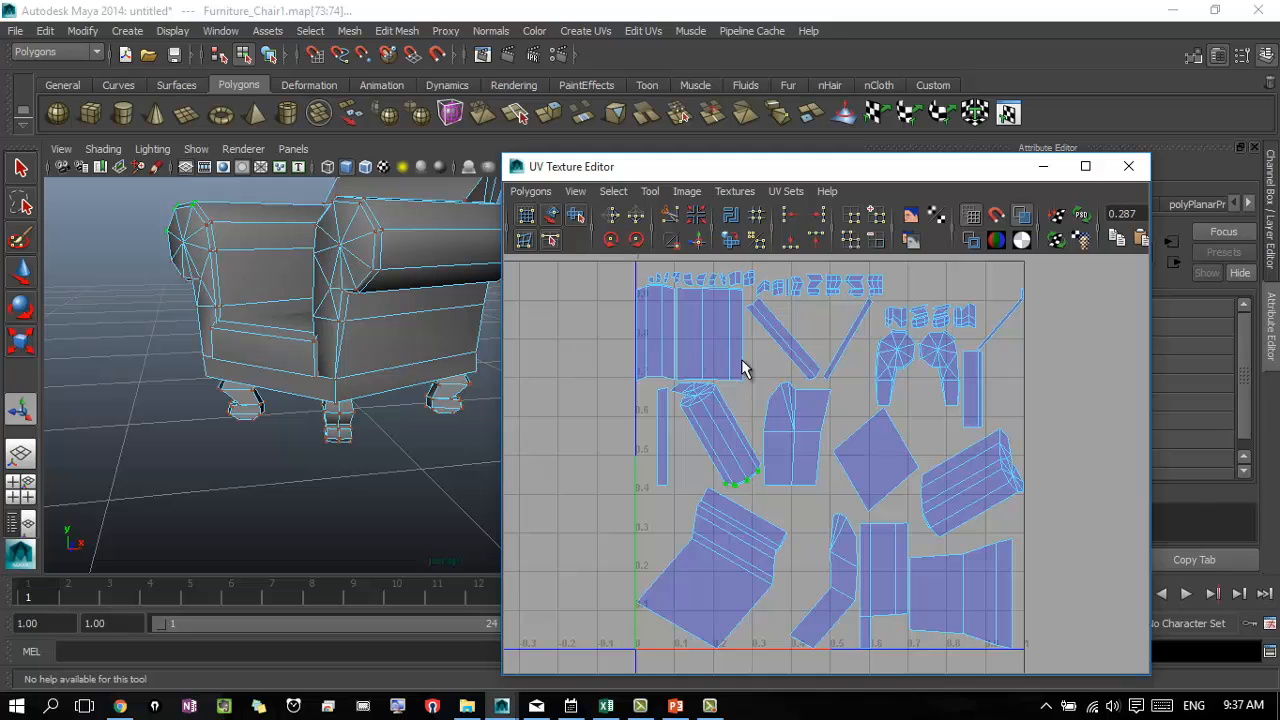
{"action": "mouse_move", "coordinate": [1029, 388]}
{"action": "right_mouse_down", "text": "alt"}
{"action": "mouse_move", "coordinate": [851, 399]}
{"action": "mouse_move", "coordinate": [1032, 400]}
{"action": "right_mouse_up", "text": "alt"}
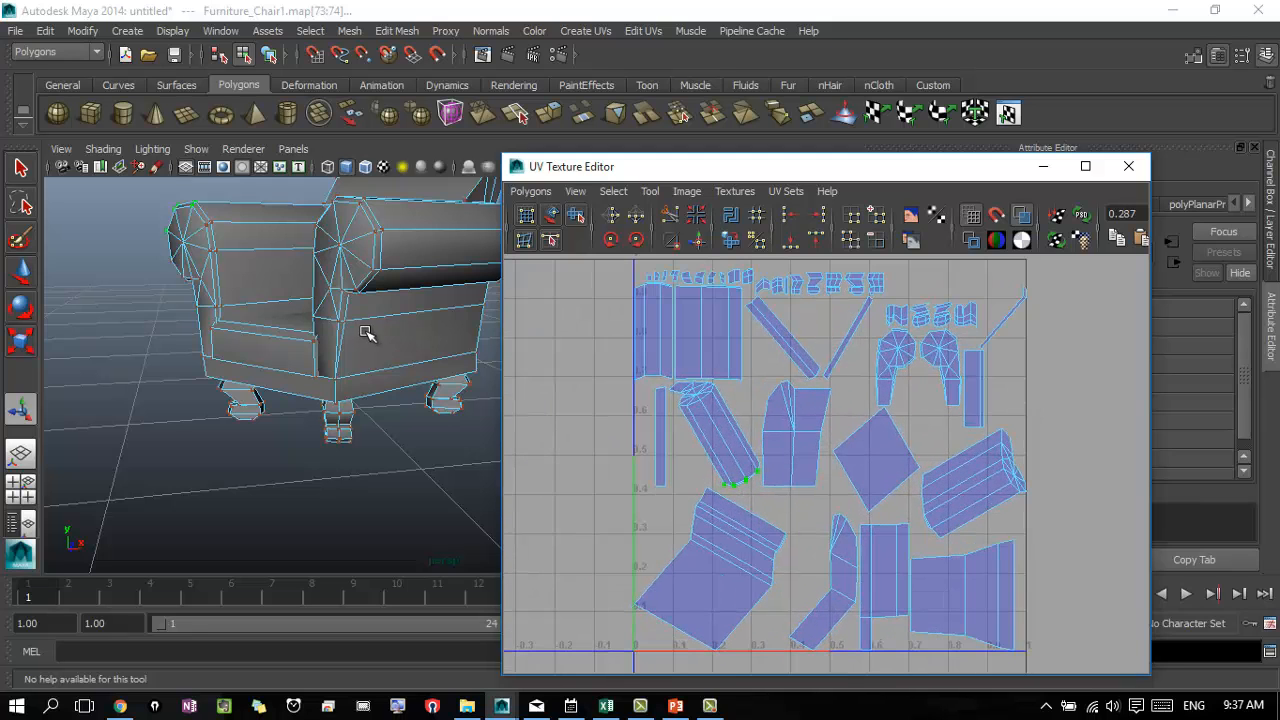
- Inspect the whole armchair from its front corner down to the legs and underside
{"action": "left_click_drag", "start_coordinate": [403, 320], "coordinate": [348, 352], "text": "alt"}
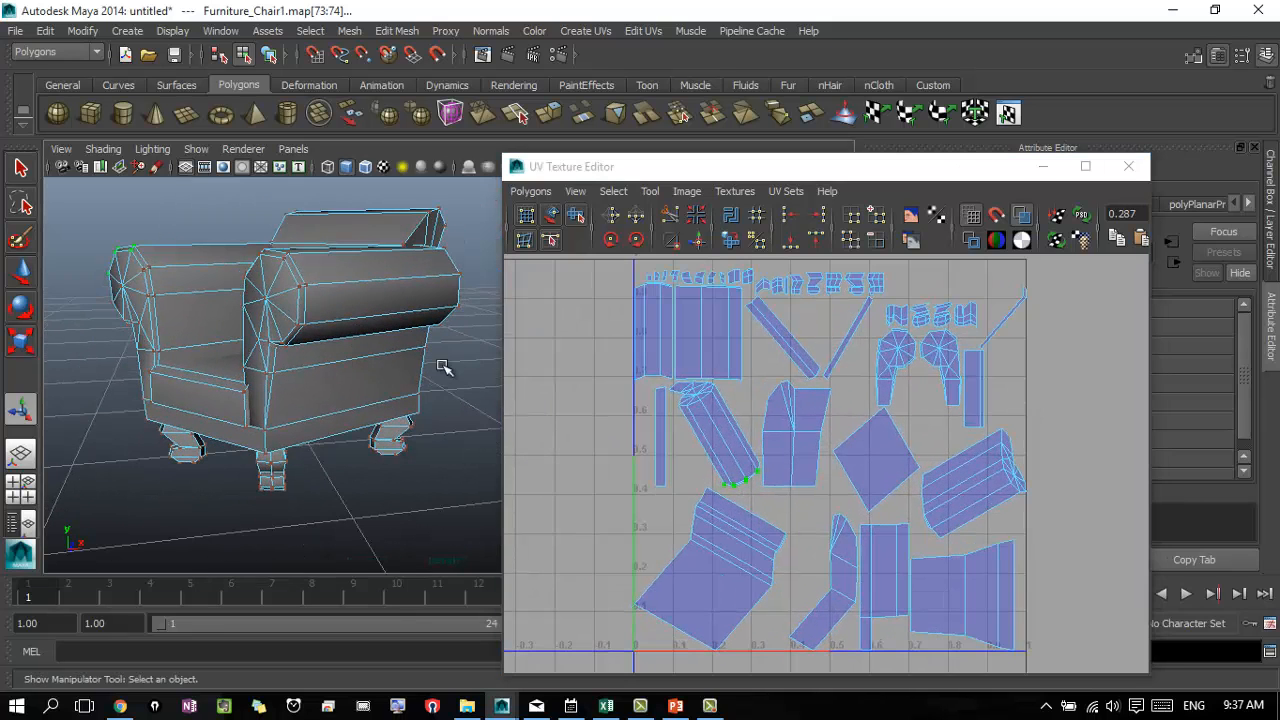
{"action": "middle_click_drag", "start_coordinate": [903, 466], "coordinate": [821, 557], "text": "alt"}
{"action": "left_click_drag", "start_coordinate": [414, 531], "coordinate": [284, 514], "text": "alt"}
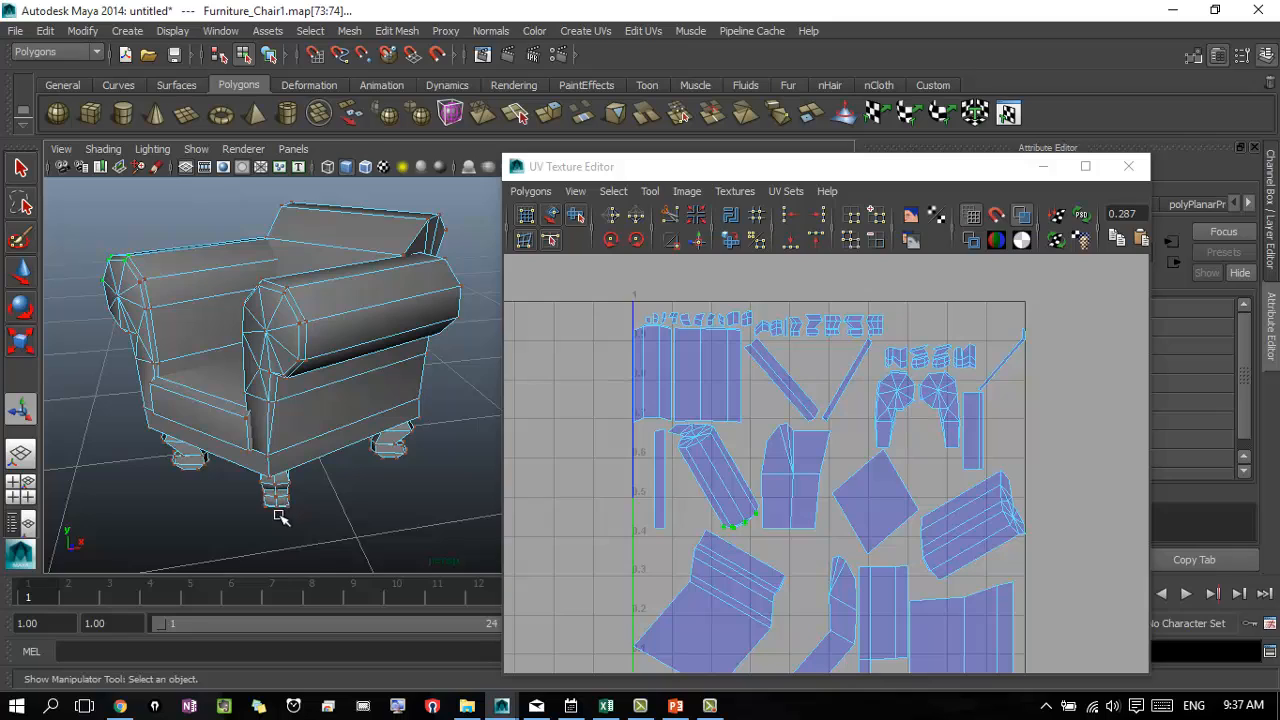
{"action": "middle_click_drag", "start_coordinate": [274, 514], "coordinate": [357, 513], "text": "alt"}
{"action": "left_click_drag", "start_coordinate": [357, 513], "coordinate": [366, 443], "text": "alt"}
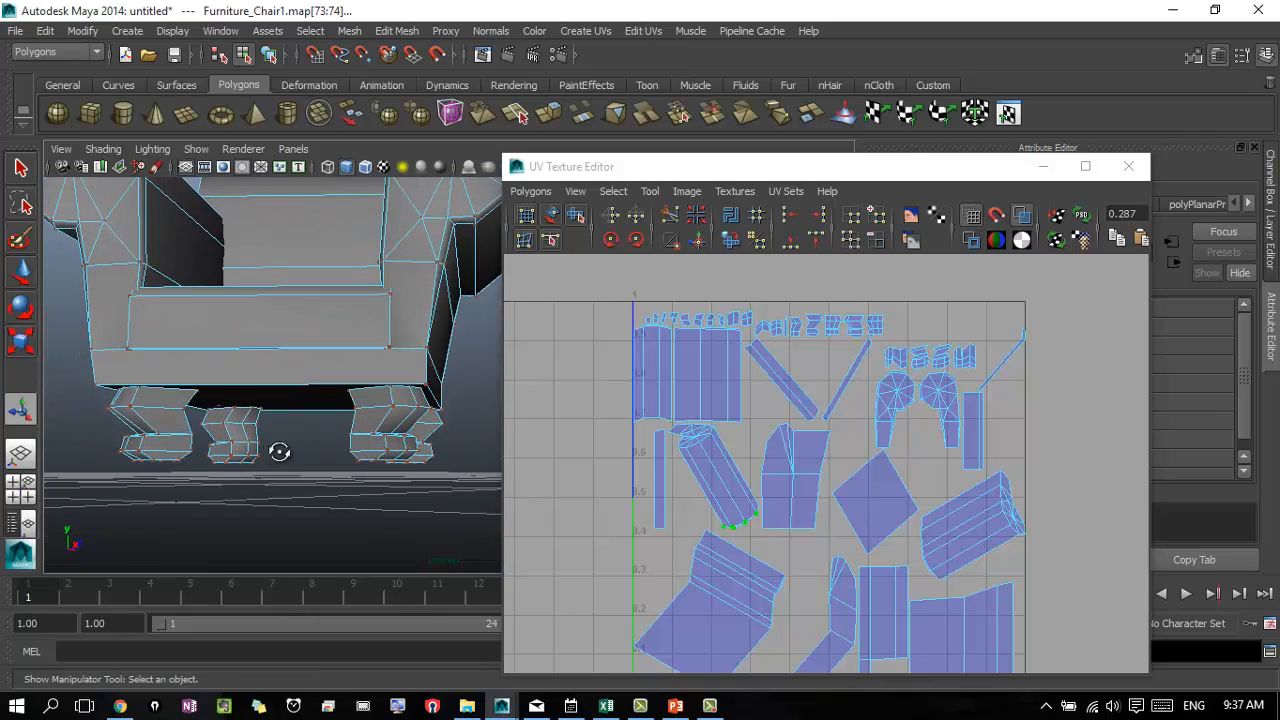
{"action": "left_click_drag", "start_coordinate": [280, 449], "coordinate": [318, 548], "text": "alt"}
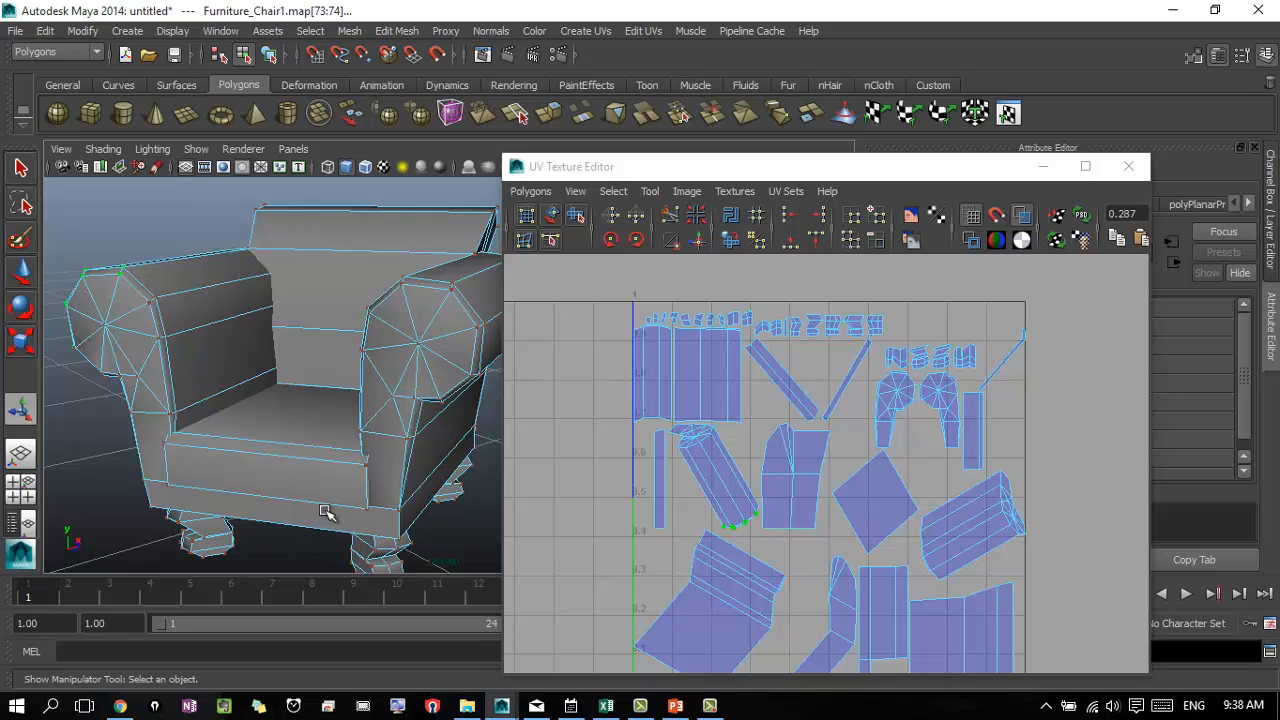
- Examine the armchair's legs and lower front panel up close from the front and the side
{"action": "left_click_drag", "start_coordinate": [357, 486], "coordinate": [376, 441], "text": "alt"}
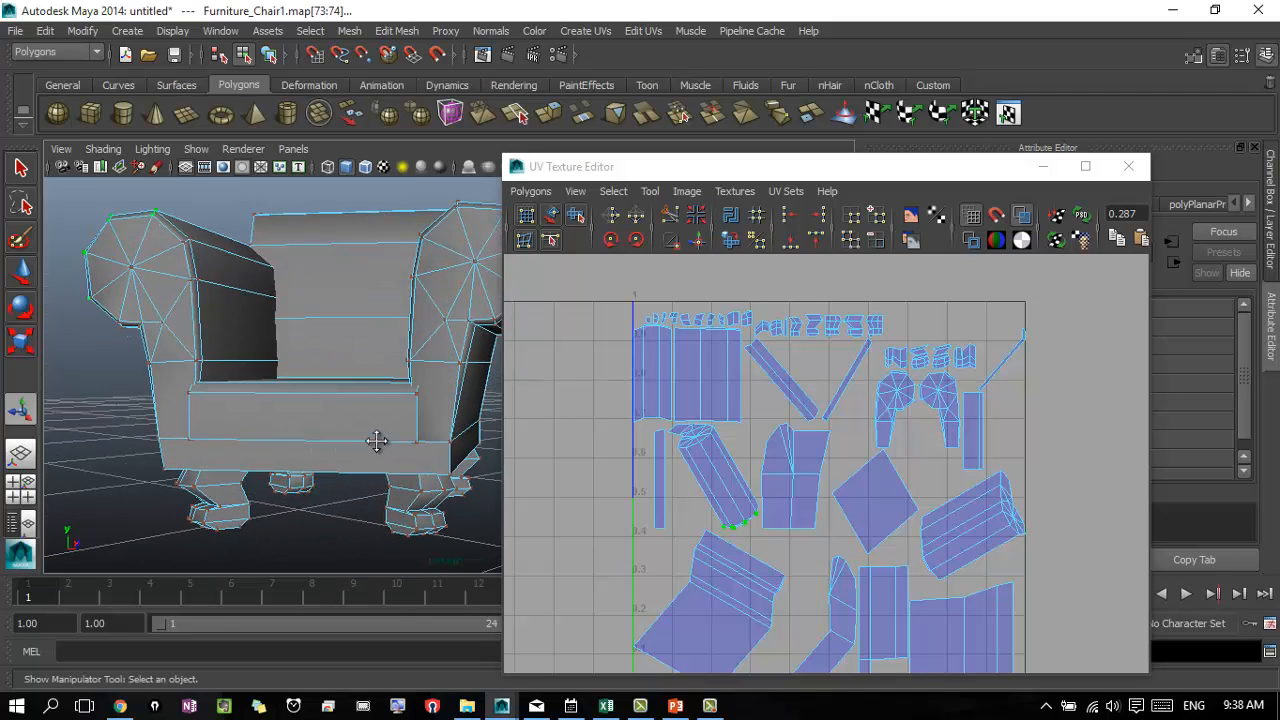
{"action": "middle_click_drag", "start_coordinate": [376, 441], "coordinate": [351, 426], "text": "alt"}
{"action": "left_click_drag", "start_coordinate": [351, 426], "coordinate": [329, 447], "text": "alt"}
{"action": "right_click_drag", "start_coordinate": [331, 449], "coordinate": [365, 450], "text": "alt"}
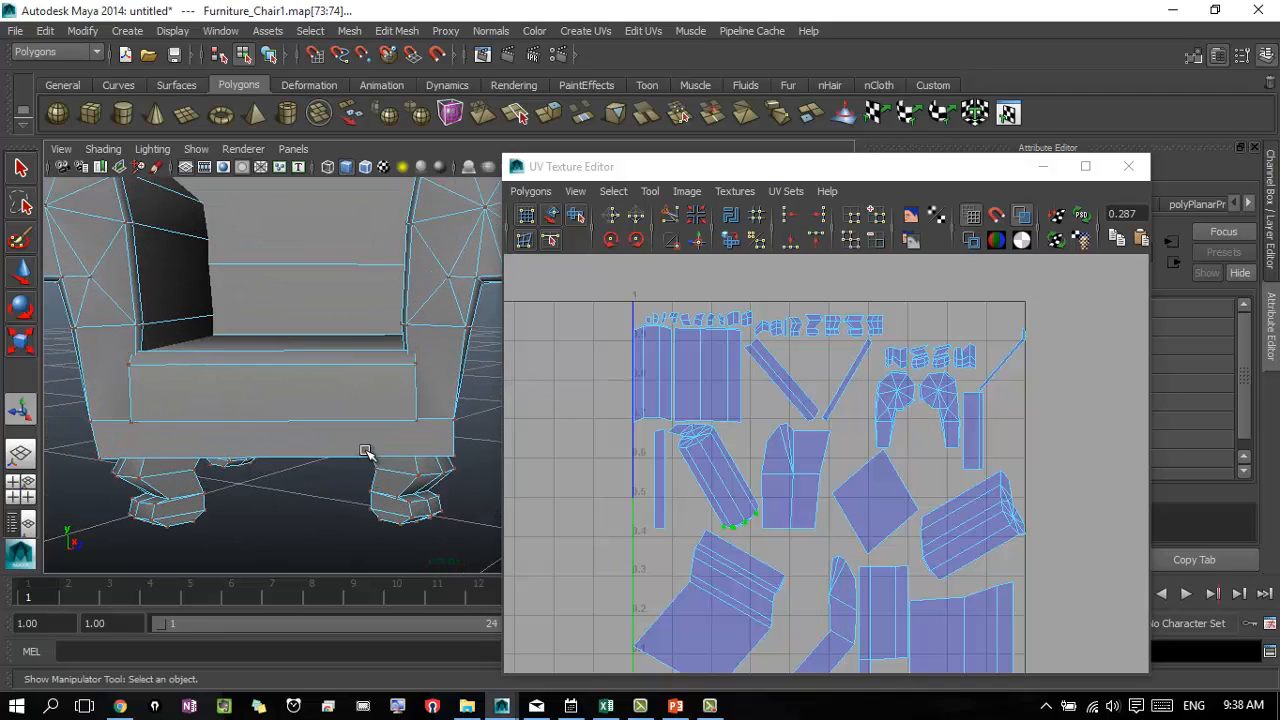
{"action": "left_click_drag", "start_coordinate": [365, 452], "coordinate": [193, 473], "text": "alt"}
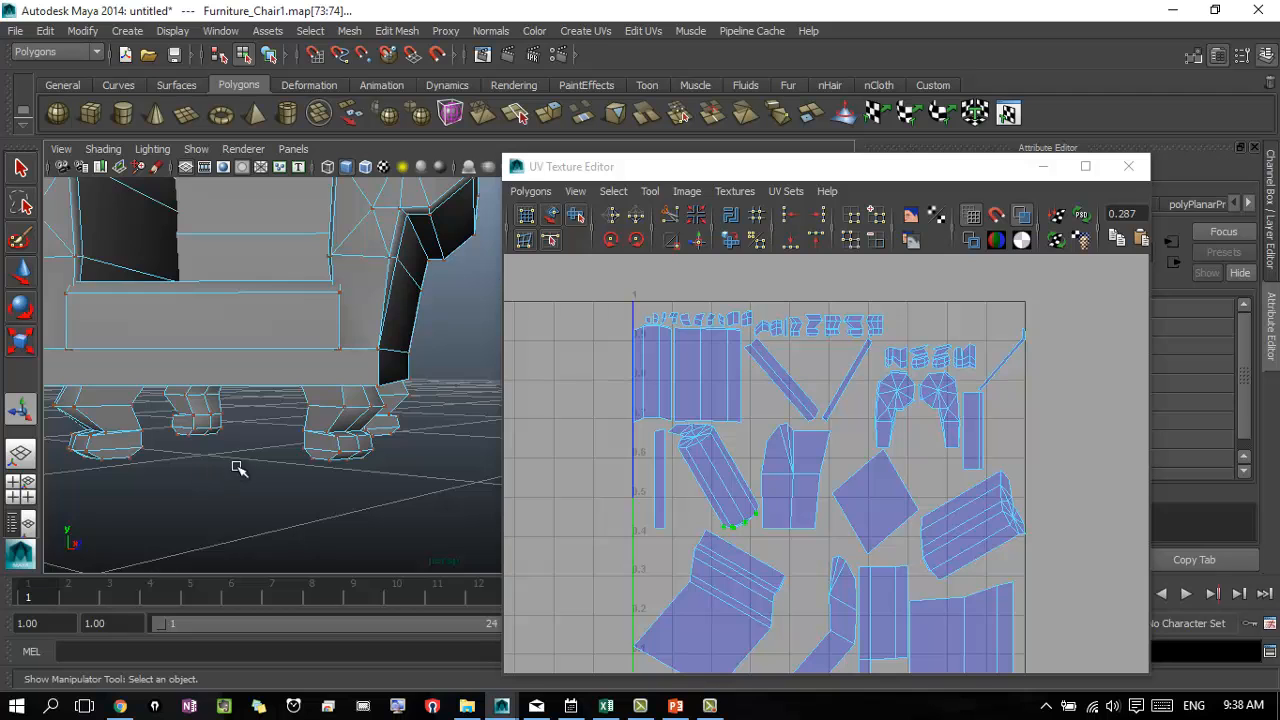
{"action": "left_click_drag", "start_coordinate": [216, 472], "coordinate": [192, 484], "text": "alt"}
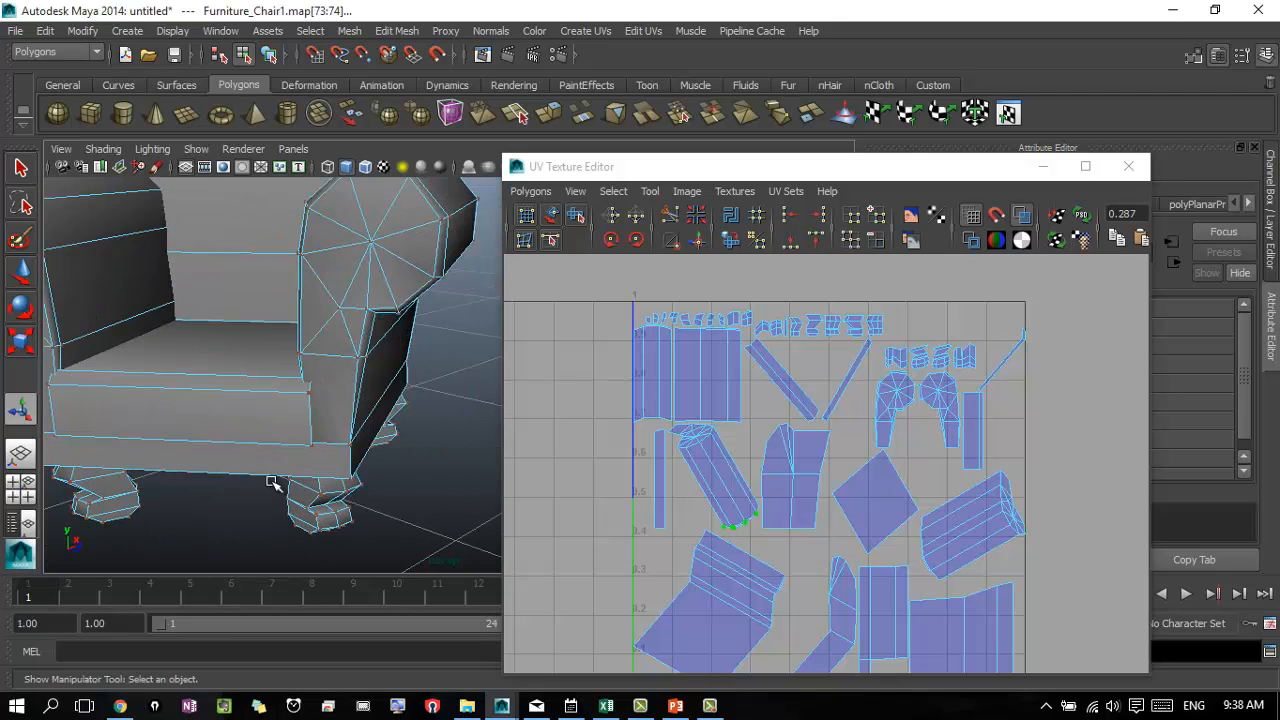
{"action": "right_click_drag", "start_coordinate": [350, 482], "coordinate": [82, 446], "text": "alt"}
{"action": "left_click_drag", "start_coordinate": [120, 446], "coordinate": [244, 436], "text": "alt"}
{"action": "right_click_drag", "start_coordinate": [266, 423], "coordinate": [482, 403], "text": "alt"}
{"action": "left_click_drag", "start_coordinate": [304, 425], "coordinate": [323, 417], "text": "alt"}
{"action": "middle_click_drag", "start_coordinate": [283, 449], "coordinate": [200, 427], "text": "alt"}
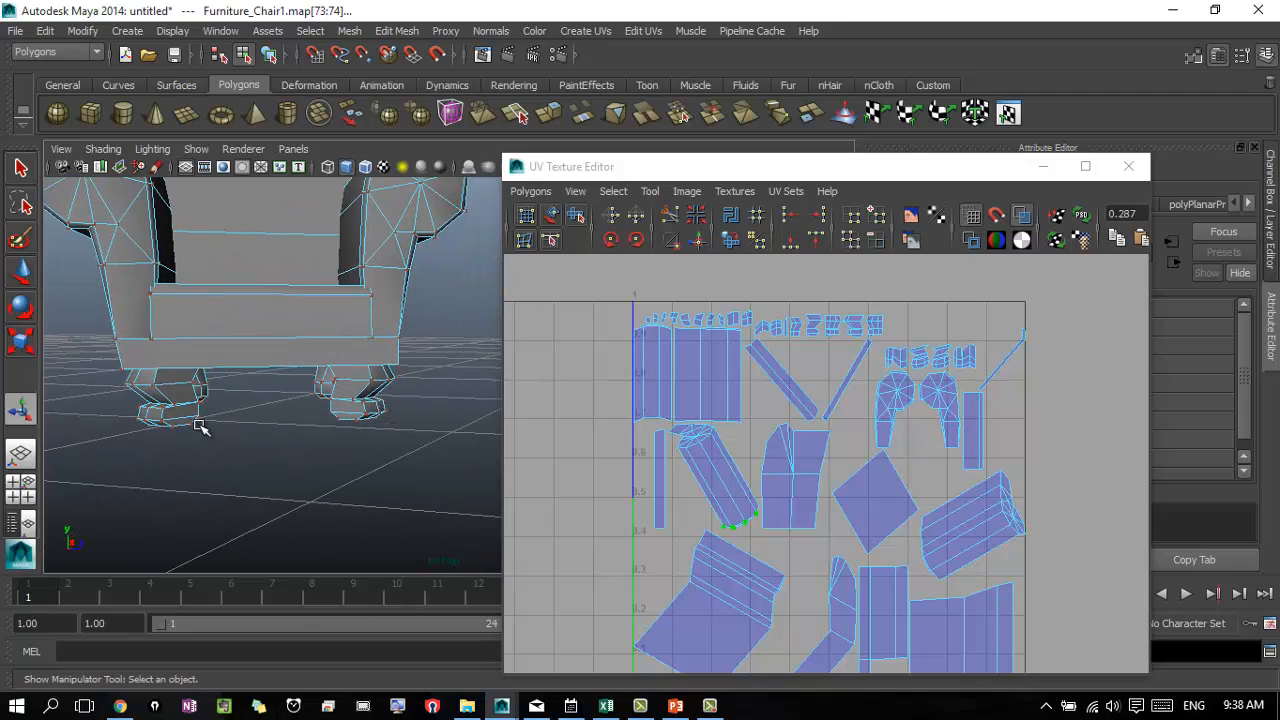
{"action": "left_click_drag", "start_coordinate": [200, 427], "coordinate": [311, 445], "text": "alt"}
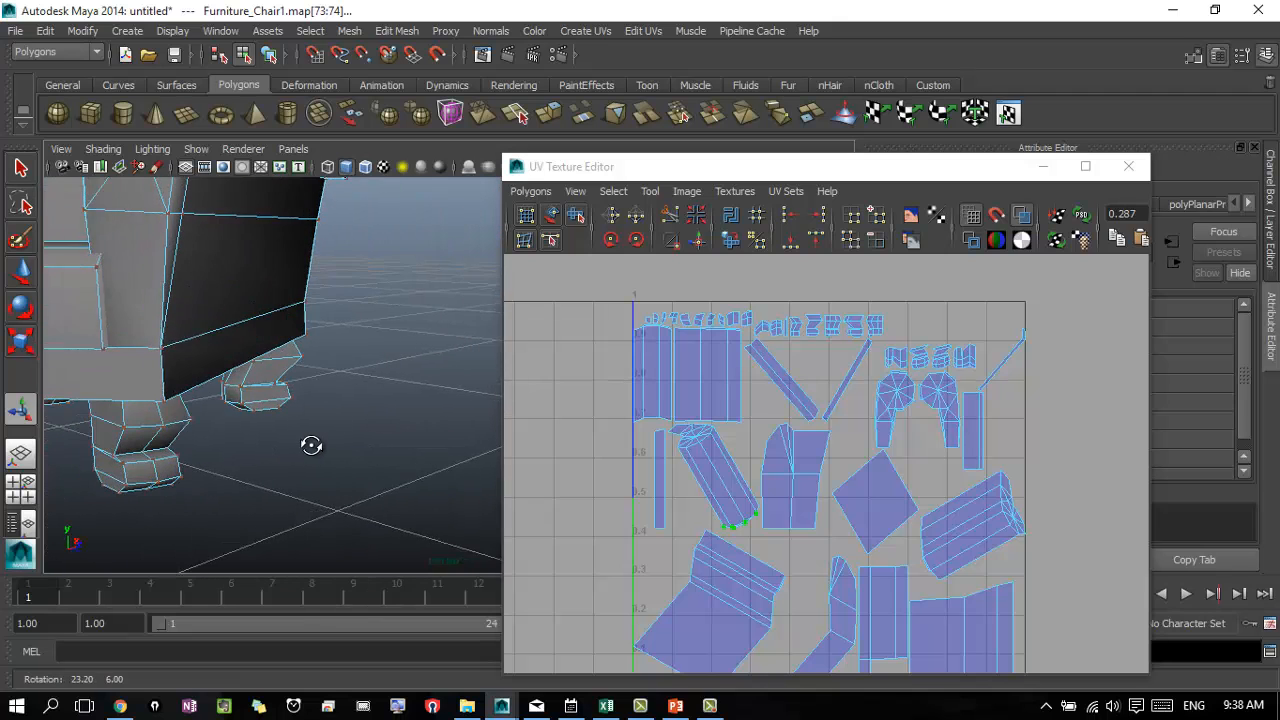
{"action": "middle_click_drag", "start_coordinate": [255, 436], "coordinate": [492, 370], "text": "alt"}
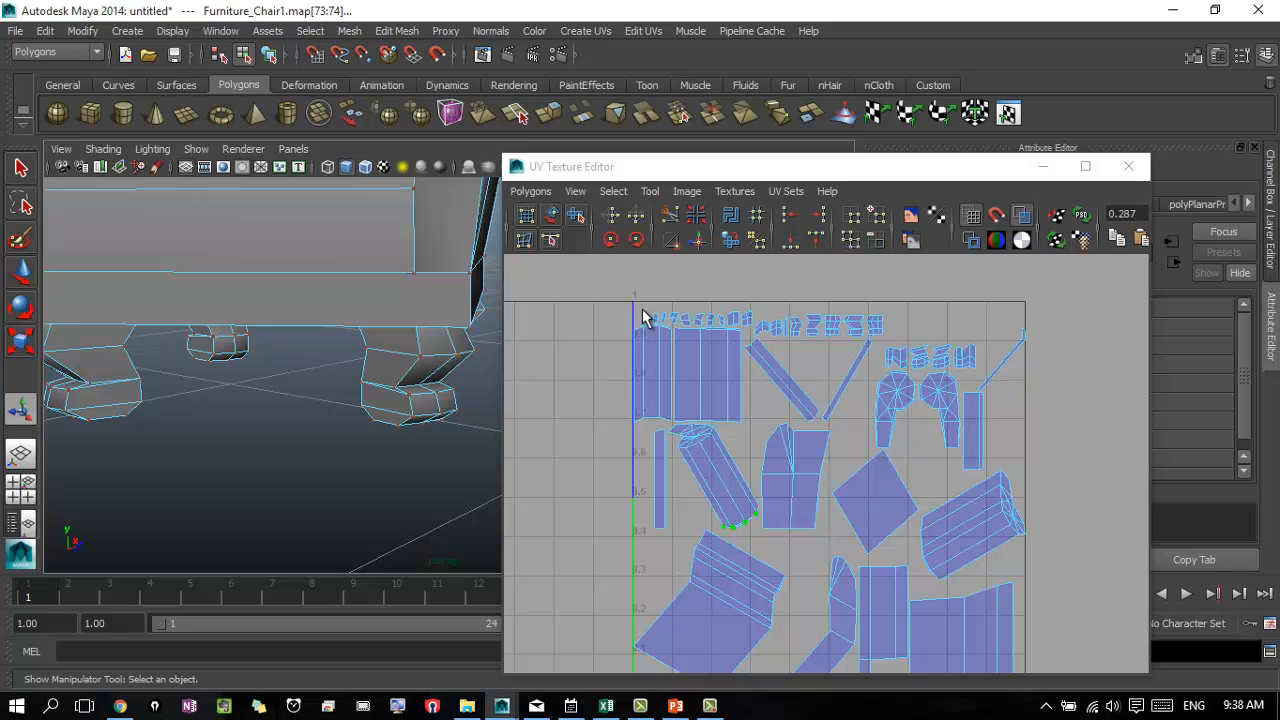
- Move the UV Texture Editor window higher and enlarge the small leg shells along the layout's upper edge
{"action": "left_click", "coordinate": [787, 166]}
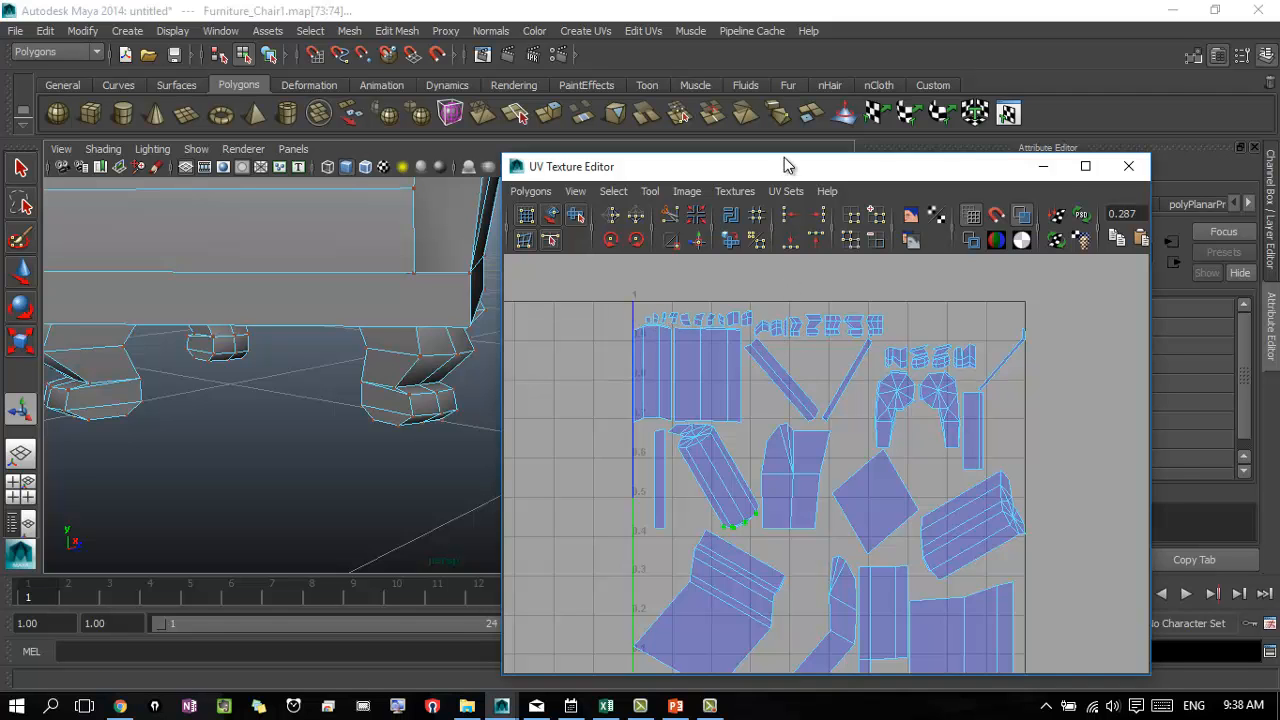
{"action": "left_click_drag", "start_coordinate": [785, 158], "coordinate": [805, 79]}
{"action": "right_click_drag", "start_coordinate": [846, 244], "coordinate": [957, 308], "text": "alt"}
{"action": "middle_click_drag", "start_coordinate": [834, 277], "coordinate": [804, 412], "text": "alt"}
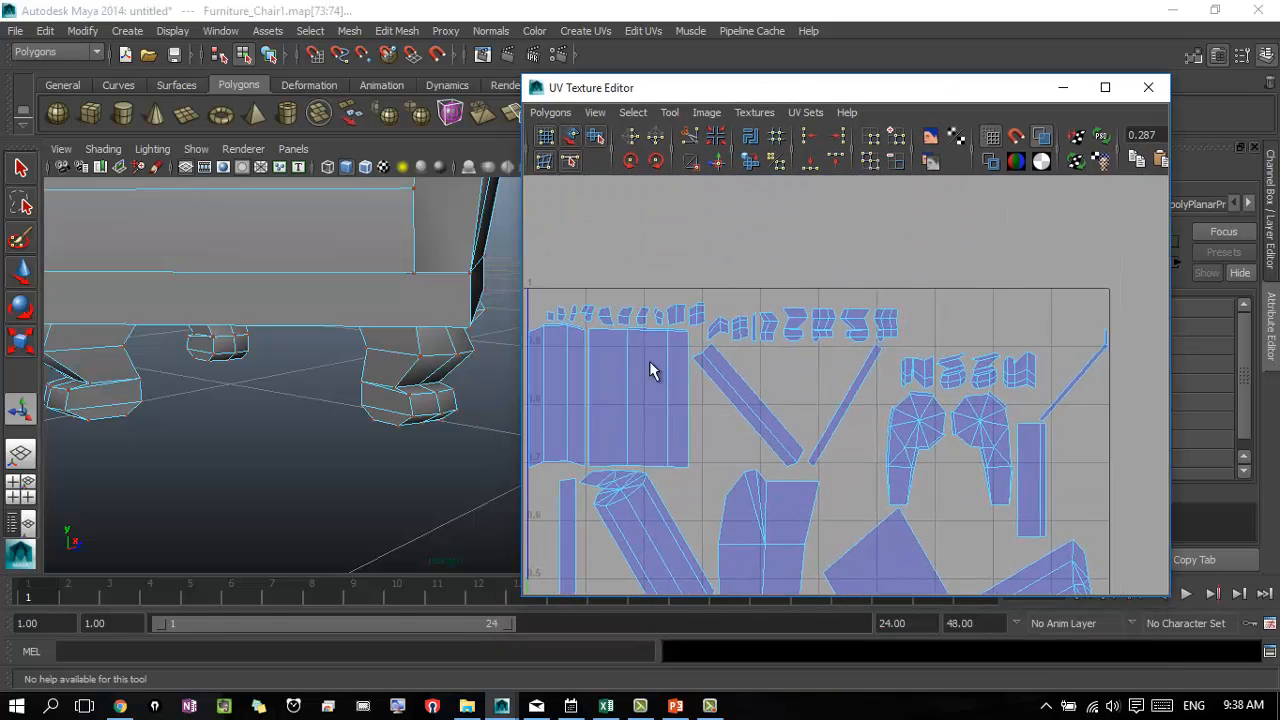
- Select the UVs of several small leg shells and check which leg faces they belong to from different sides
{"action": "right_click_drag", "start_coordinate": [651, 371], "coordinate": [868, 324], "text": "alt"}
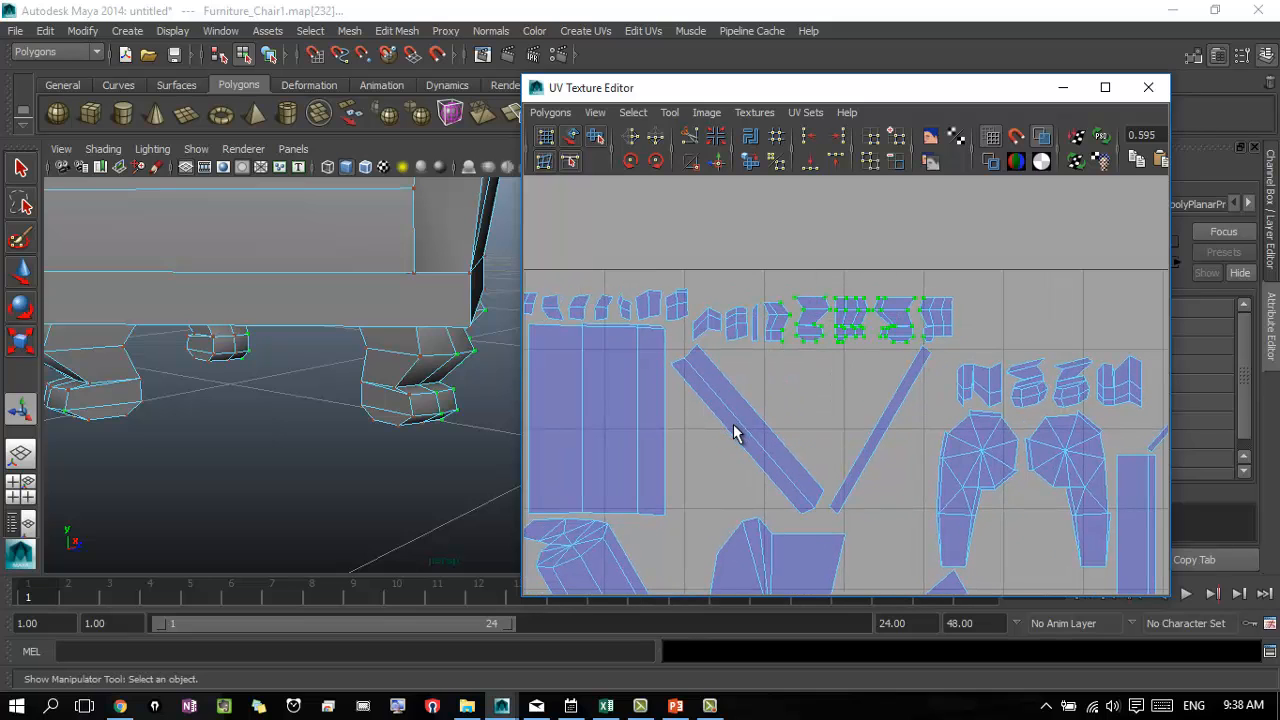
{"action": "left_click_drag", "start_coordinate": [411, 422], "coordinate": [300, 391], "text": "alt"}
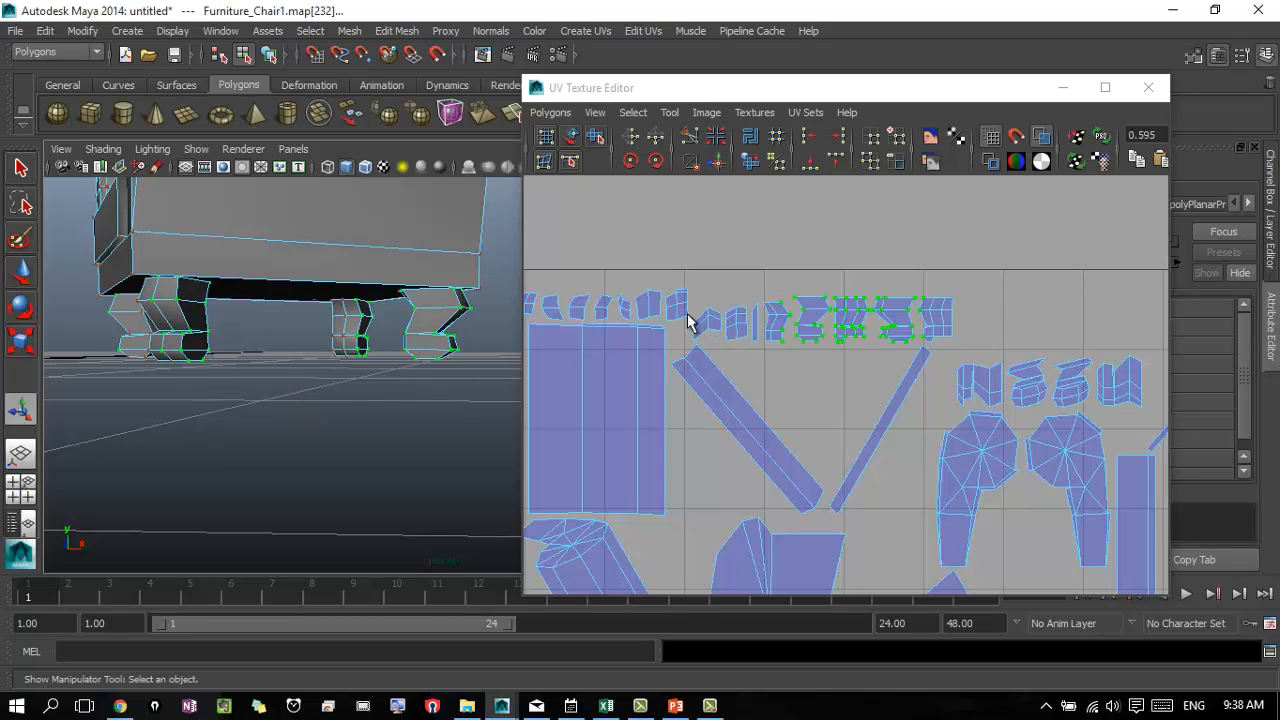
{"action": "middle_click_drag", "start_coordinate": [663, 315], "coordinate": [815, 335], "text": "alt"}
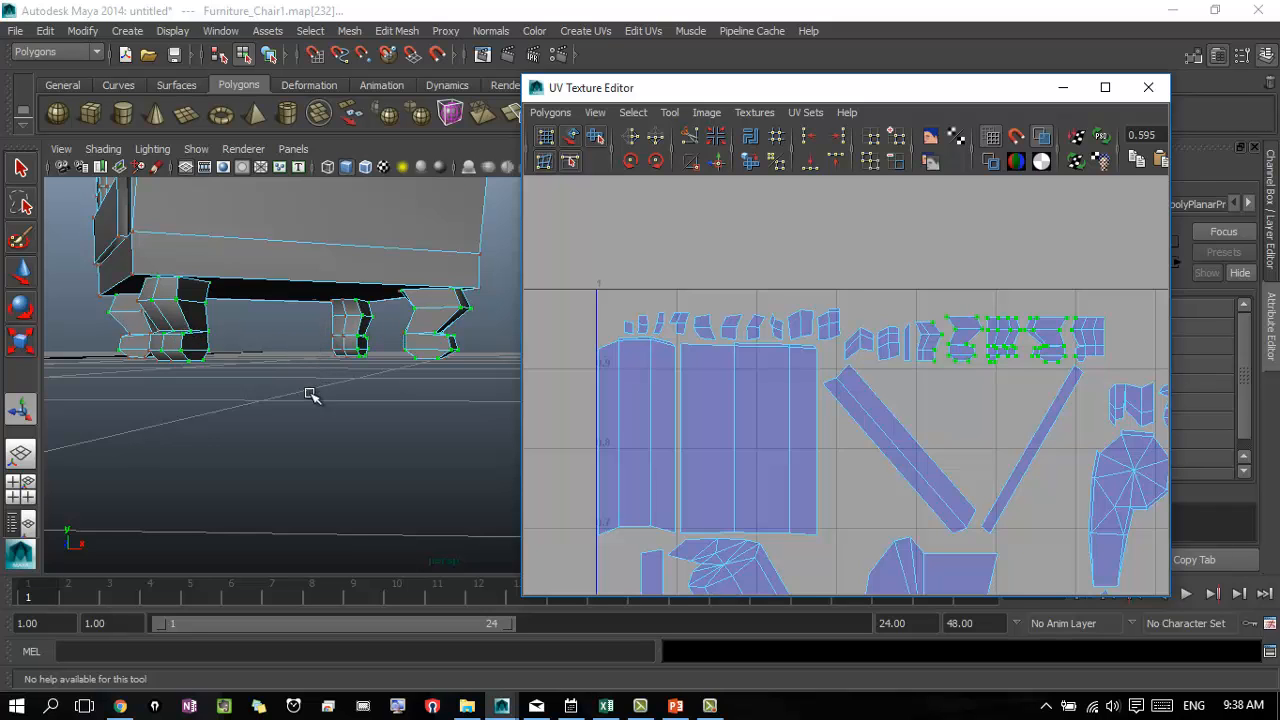
{"action": "left_click_drag", "start_coordinate": [310, 393], "coordinate": [426, 426], "text": "alt"}
{"action": "left_click_drag", "start_coordinate": [206, 423], "coordinate": [277, 369], "text": "alt"}
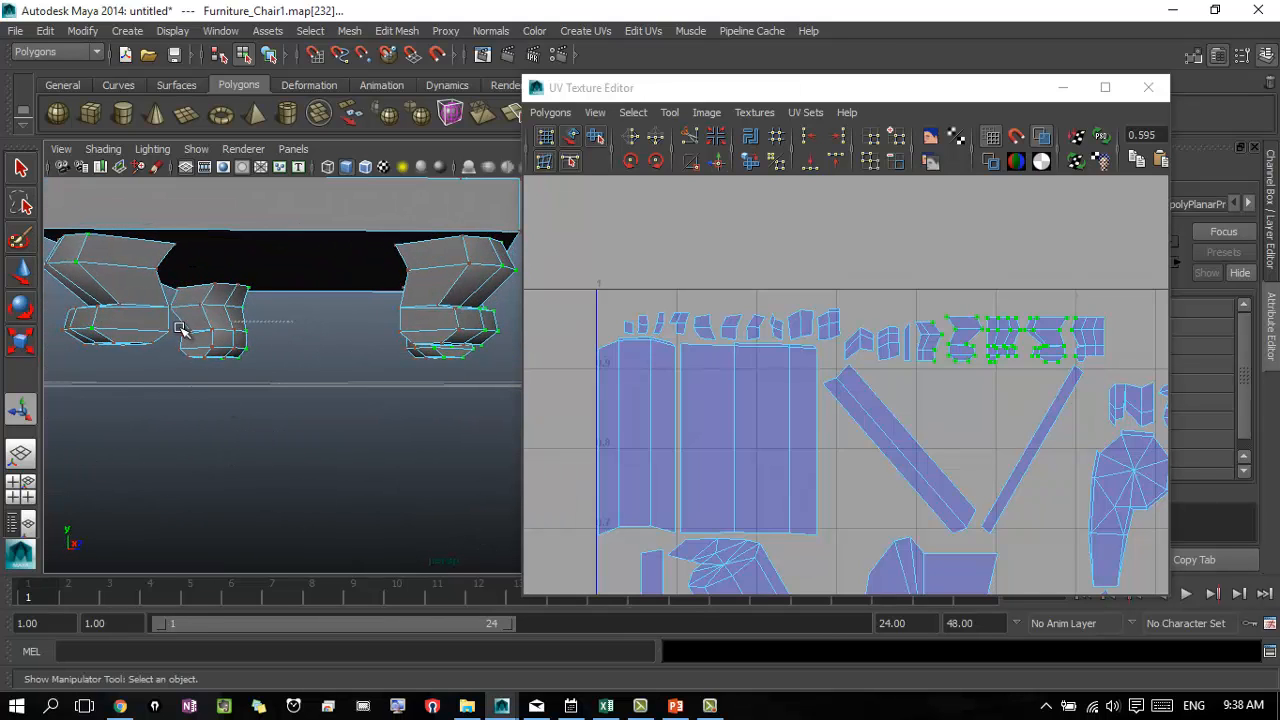
- Select the lower UVs of the far leg on the model and locate their matching shells in the UV layout
{"action": "left_click_drag", "start_coordinate": [180, 332], "coordinate": [146, 373]}
{"action": "left_click_drag", "start_coordinate": [150, 375], "coordinate": [396, 430], "text": "alt"}
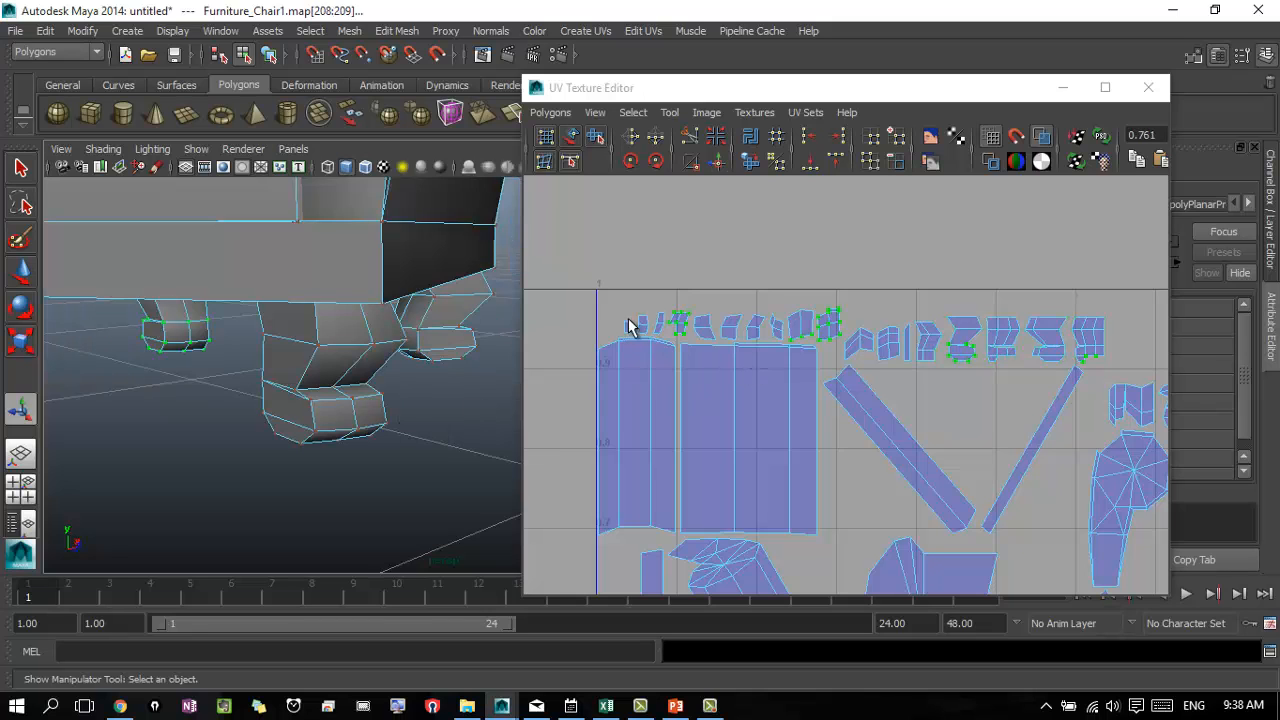
{"action": "middle_click_drag", "start_coordinate": [780, 352], "coordinate": [580, 398], "text": "alt"}
{"action": "right_click_drag", "start_coordinate": [771, 412], "coordinate": [955, 422], "text": "alt"}
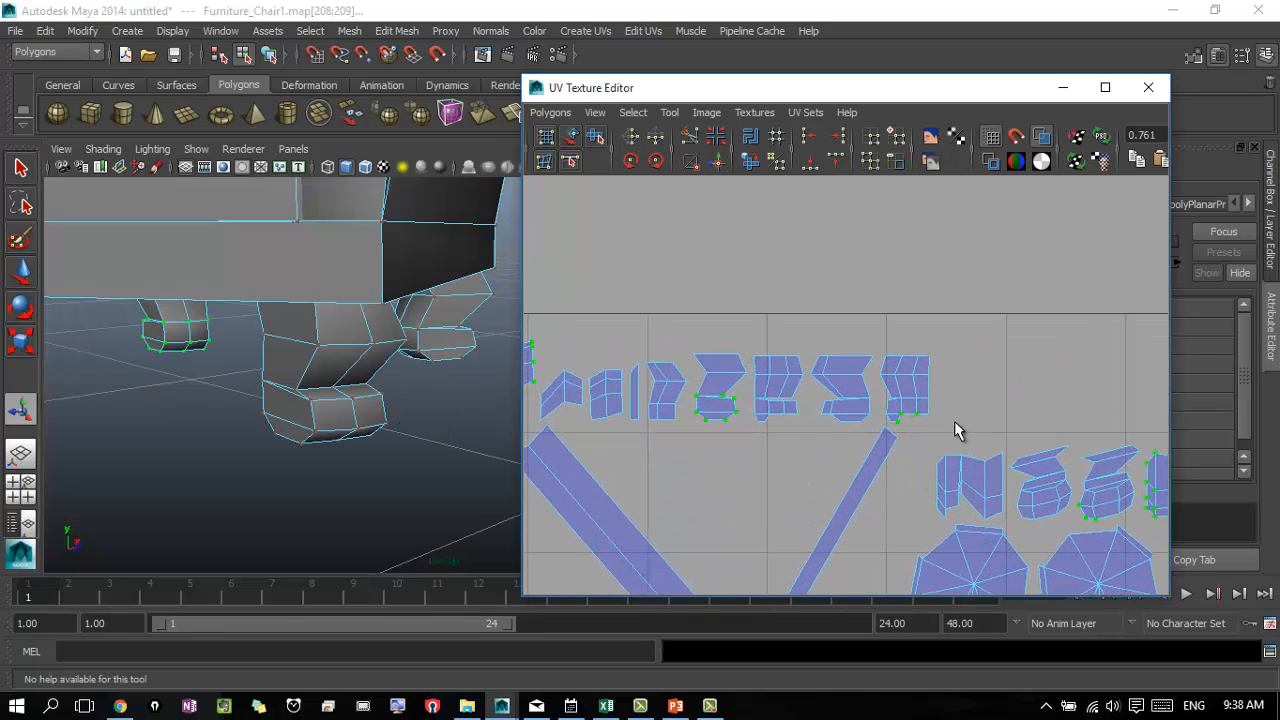
- Switch the UV layout to edge selection and select the upper edge of a Z-shaped leg shell
{"action": "right_click", "coordinate": [927, 384]}
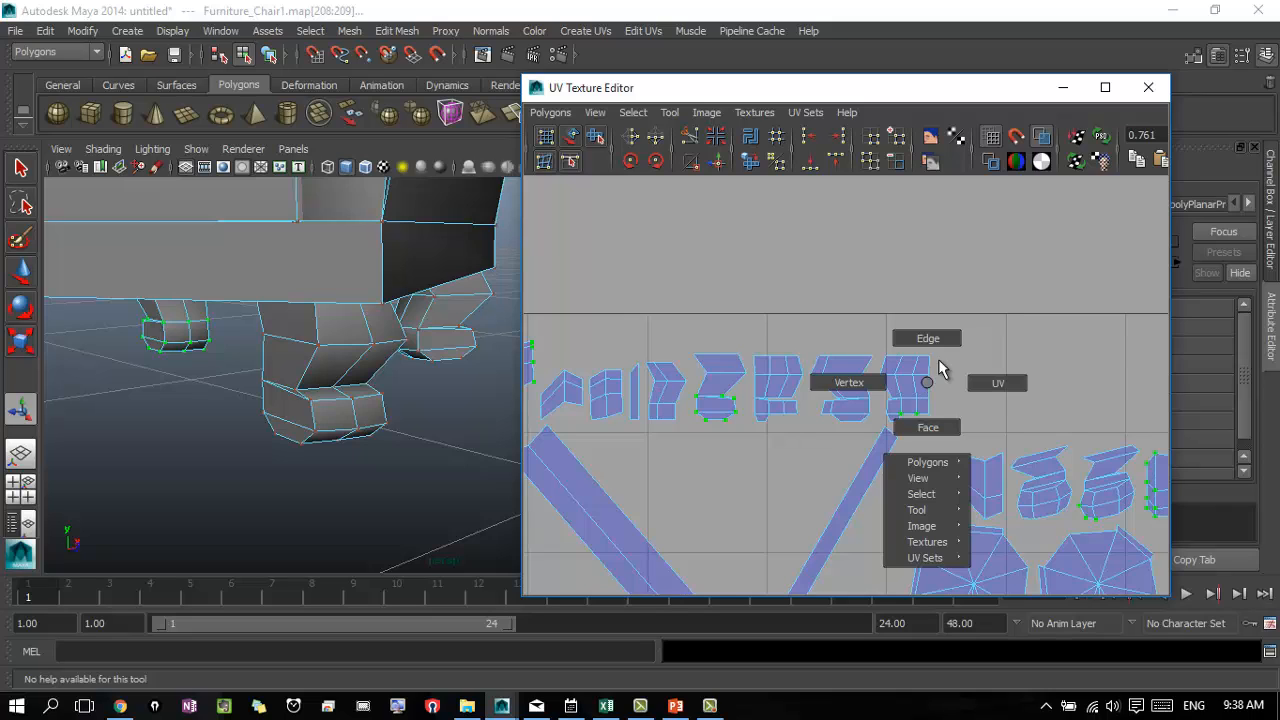
{"action": "right_click_drag", "start_coordinate": [939, 360], "coordinate": [928, 338]}
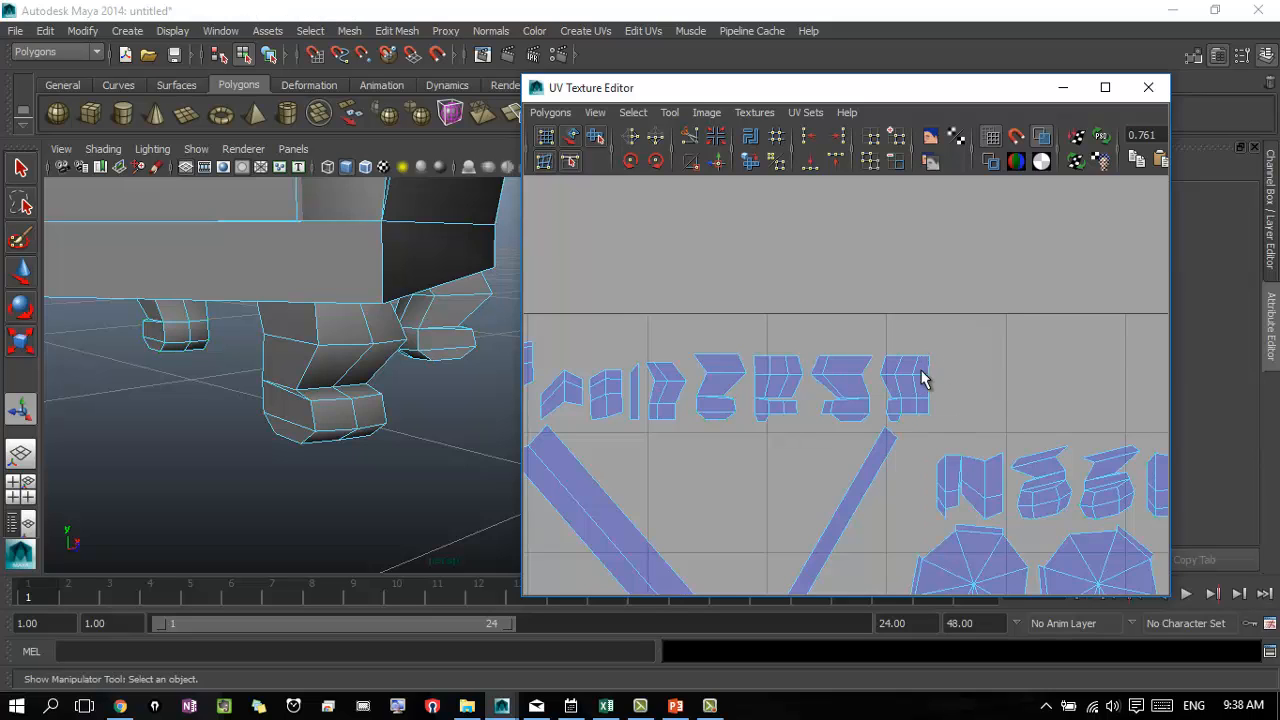
{"action": "left_click", "coordinate": [858, 360]}
{"action": "middle_click_drag", "start_coordinate": [997, 500], "coordinate": [1067, 477], "text": "alt"}
{"action": "middle_click_drag", "start_coordinate": [843, 448], "coordinate": [986, 457], "text": "alt"}
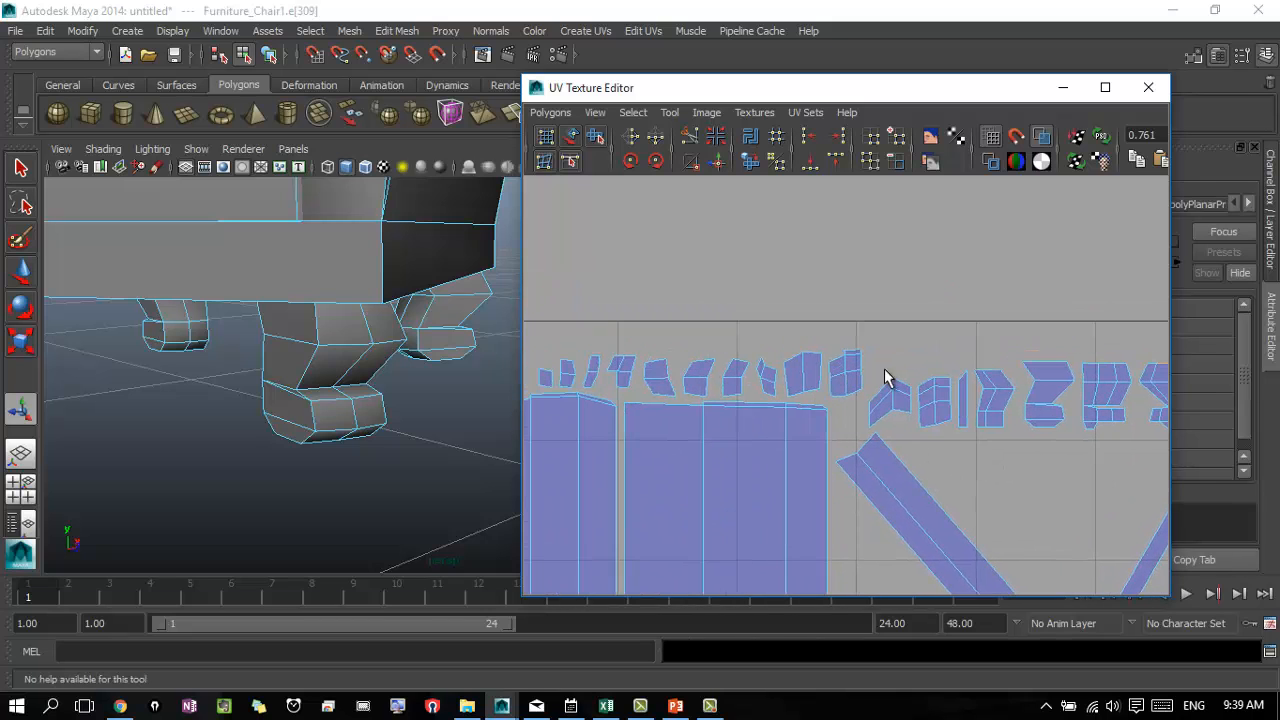
{"action": "middle_click_drag", "start_coordinate": [1070, 372], "coordinate": [734, 380], "text": "alt"}
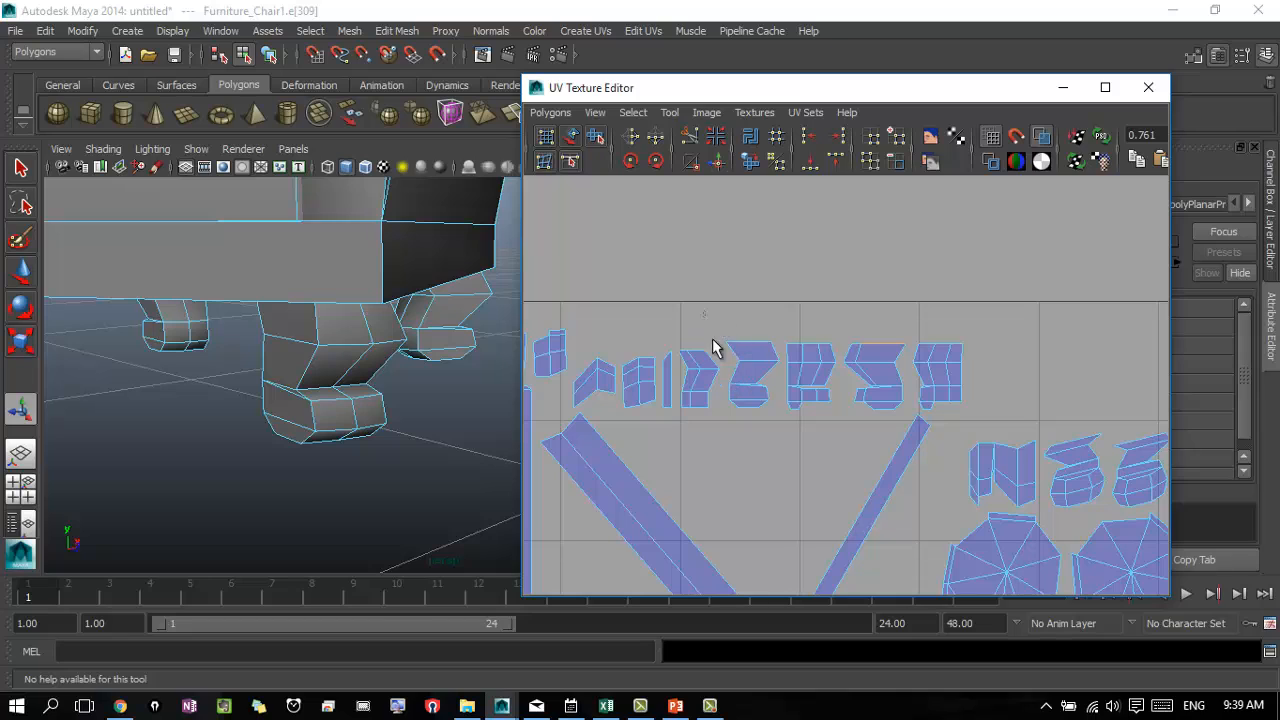
- Try to move and sew the leg shells together using all the edges in their row at once
{"action": "left_click_drag", "start_coordinate": [703, 310], "coordinate": [1077, 420]}
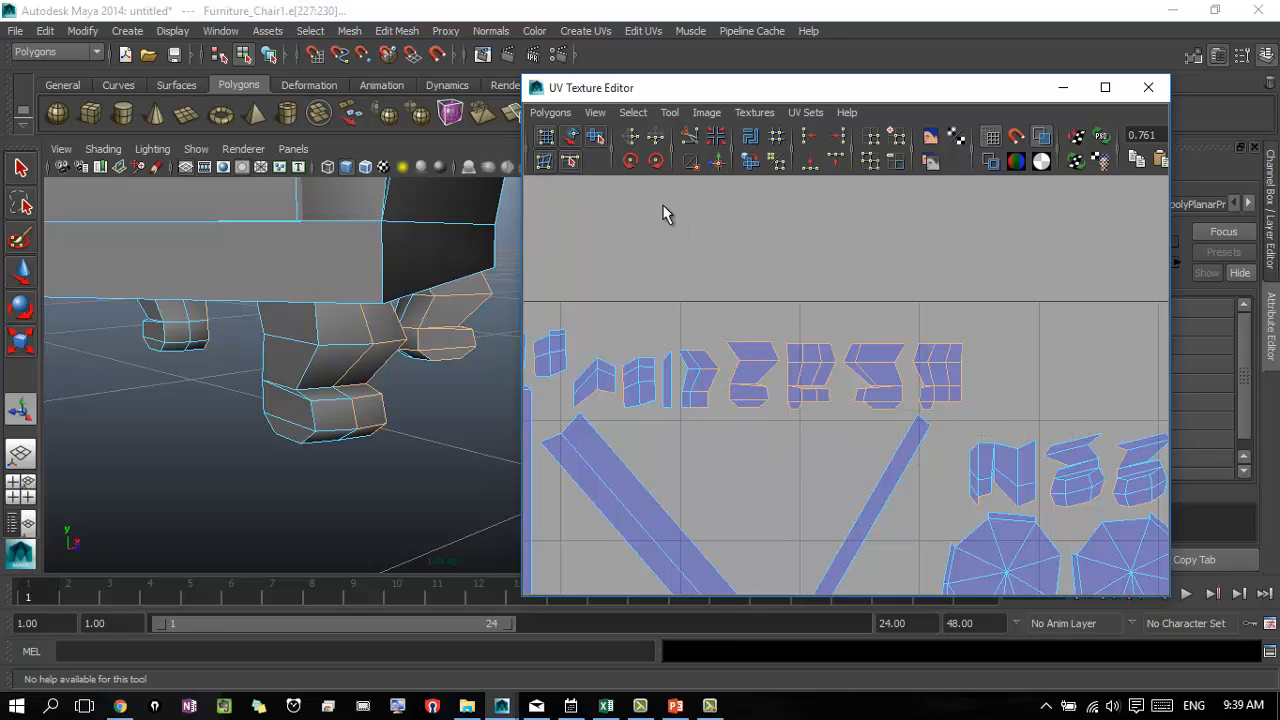
{"action": "left_click", "coordinate": [718, 162]}
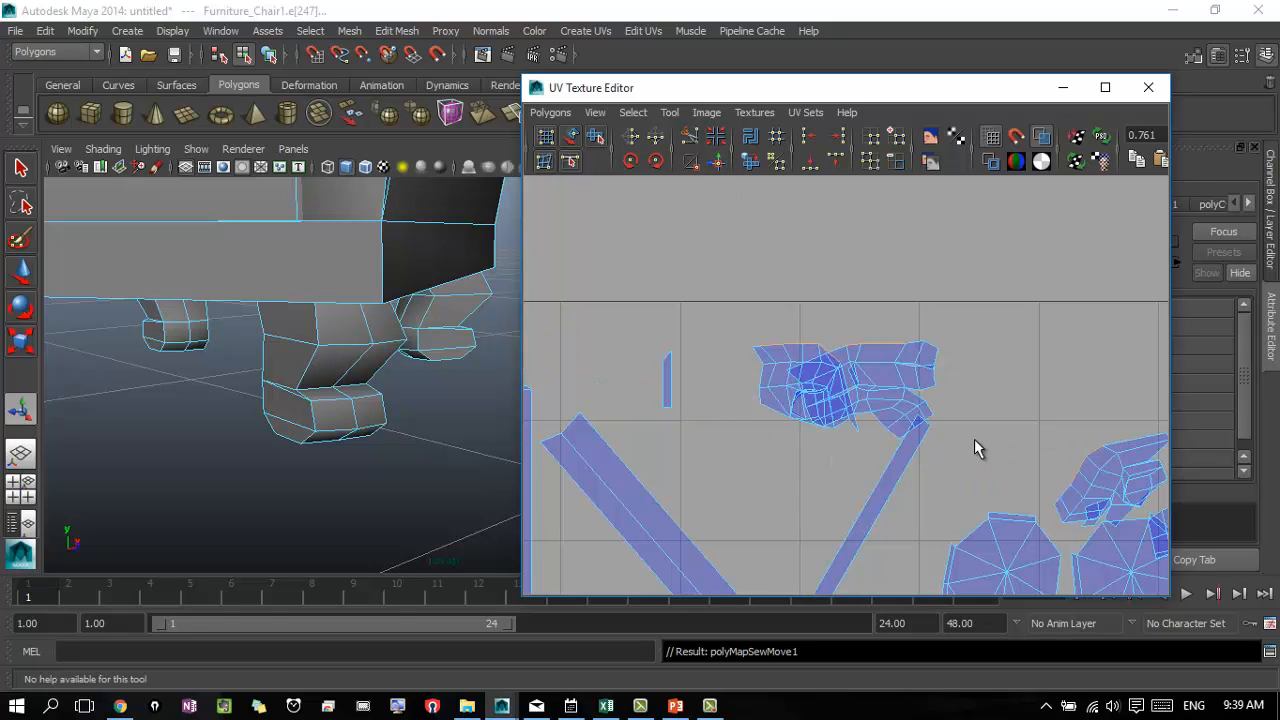
{"action": "middle_click_drag", "start_coordinate": [977, 449], "coordinate": [655, 250], "text": "alt"}
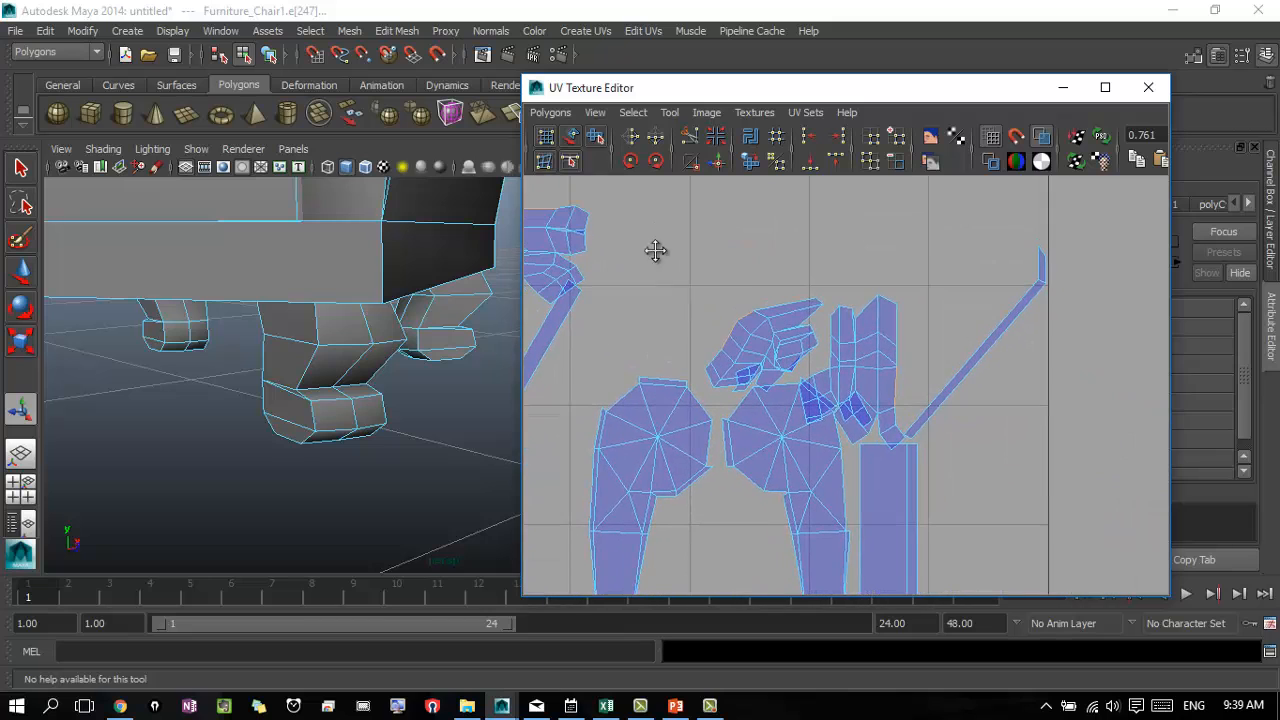
{"action": "mouse_move", "coordinate": [698, 309]}
{"action": "middle_mouse_down", "text": "alt"}
{"action": "mouse_move", "coordinate": [754, 326]}
{"action": "mouse_move", "coordinate": [754, 357]}
{"action": "mouse_move", "coordinate": [891, 343]}
{"action": "mouse_move", "coordinate": [711, 314]}
{"action": "middle_mouse_up", "text": "alt"}
- Try to move and sew the leftover thin strip shell onto the merged leg shells
{"action": "left_click_drag", "start_coordinate": [712, 365], "coordinate": [714, 367]}
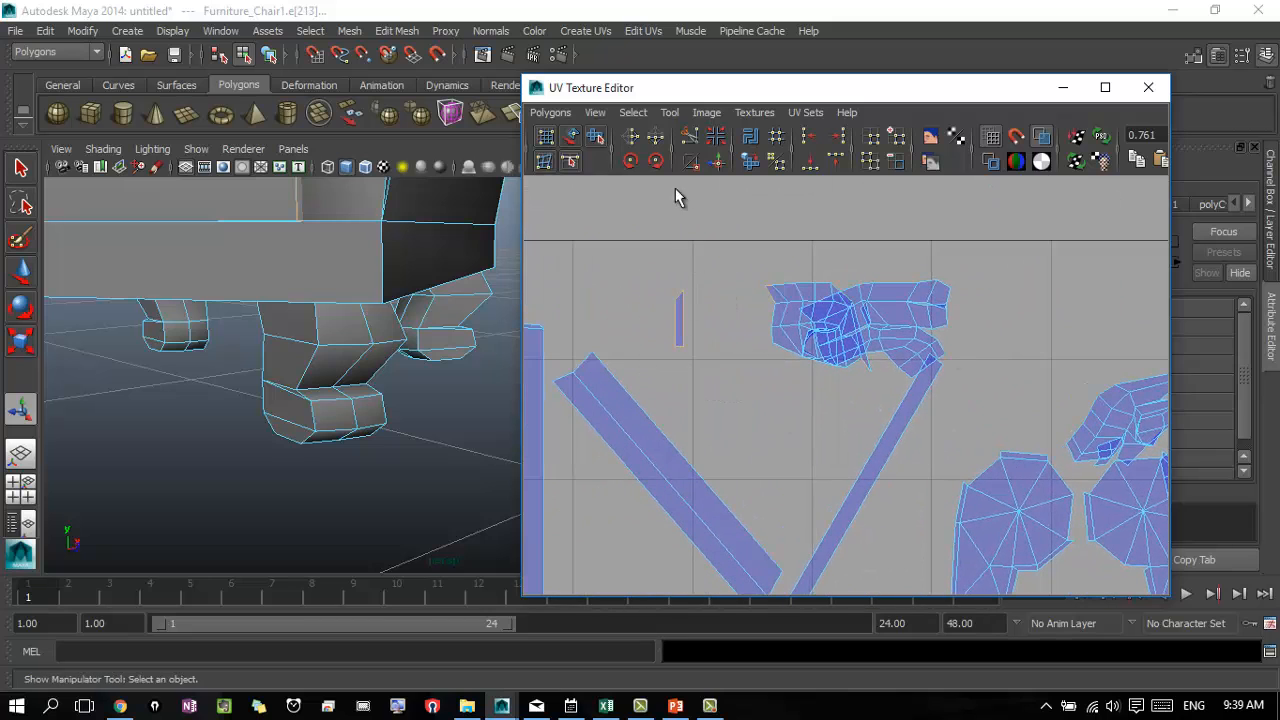
{"action": "left_click", "coordinate": [715, 161]}
{"action": "middle_click_drag", "start_coordinate": [948, 397], "coordinate": [870, 380], "text": "alt"}
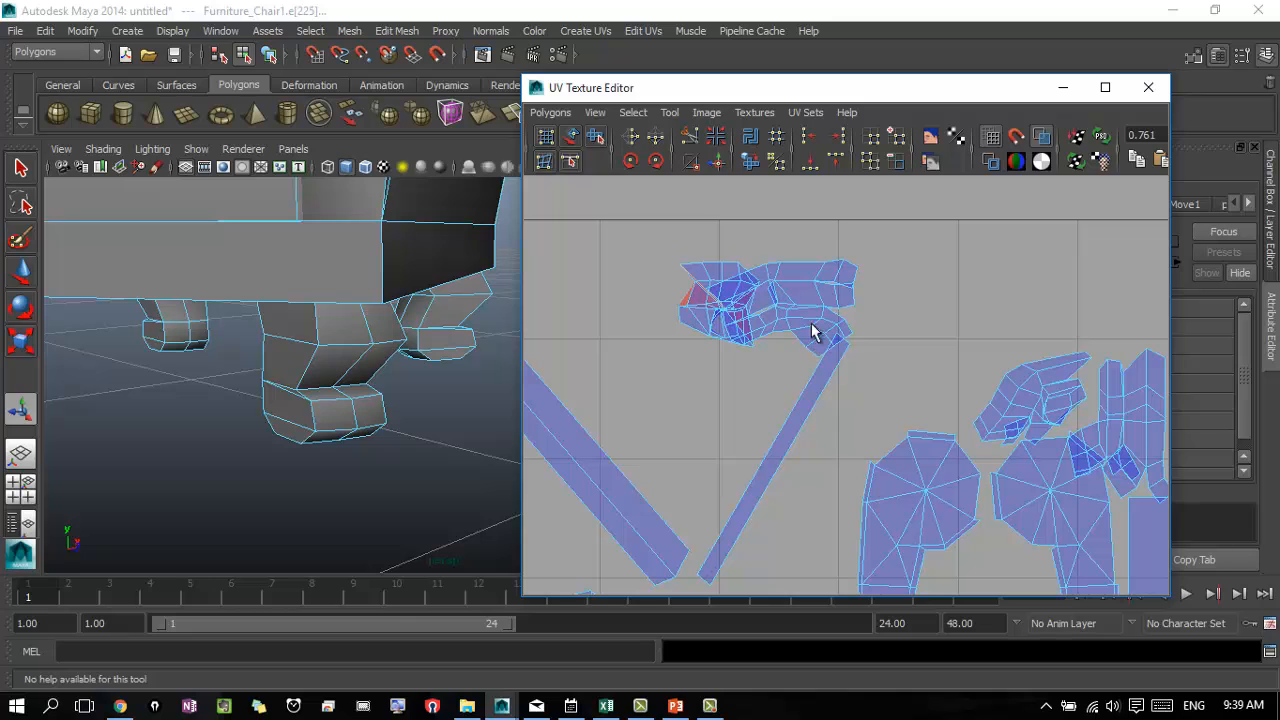
- Undo the sewing of the leg shells and clear the edge selection
{"action": "key", "text": "ctrl+z"}
{"action": "key", "text": "ctrl+z"}
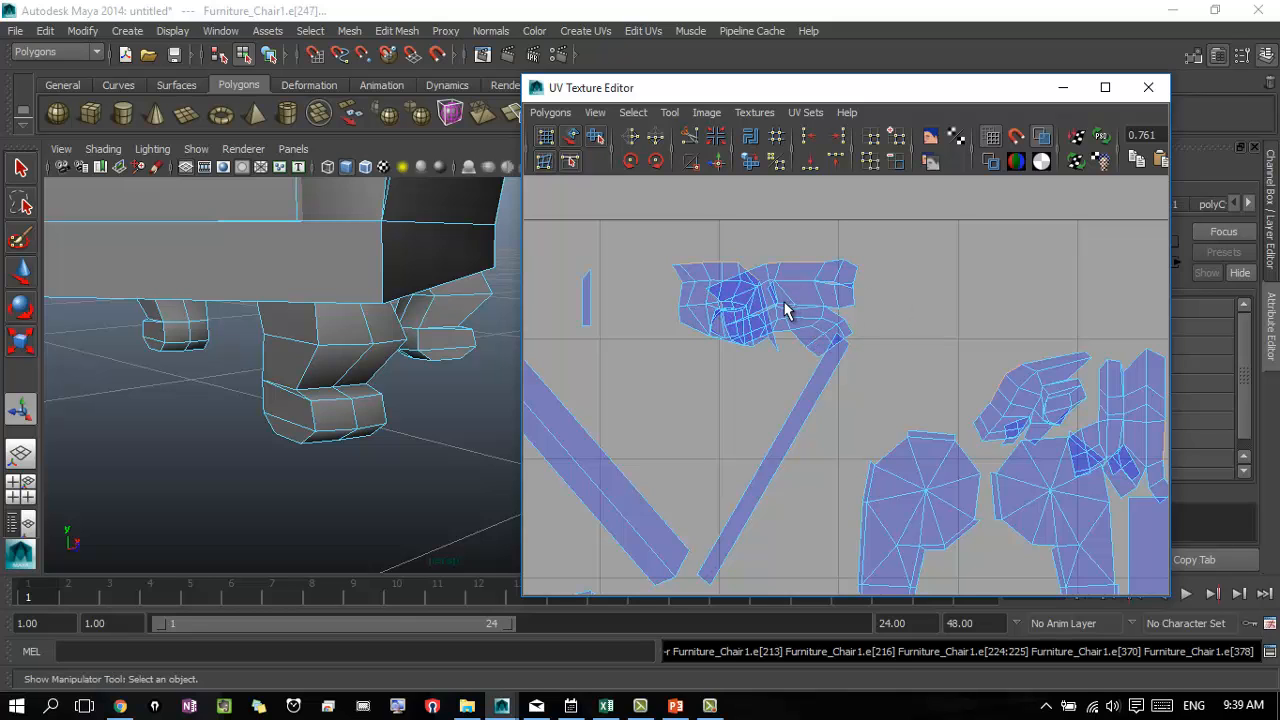
{"action": "left_click", "coordinate": [675, 331]}
{"action": "middle_click_drag", "start_coordinate": [750, 335], "coordinate": [910, 362], "text": "alt"}
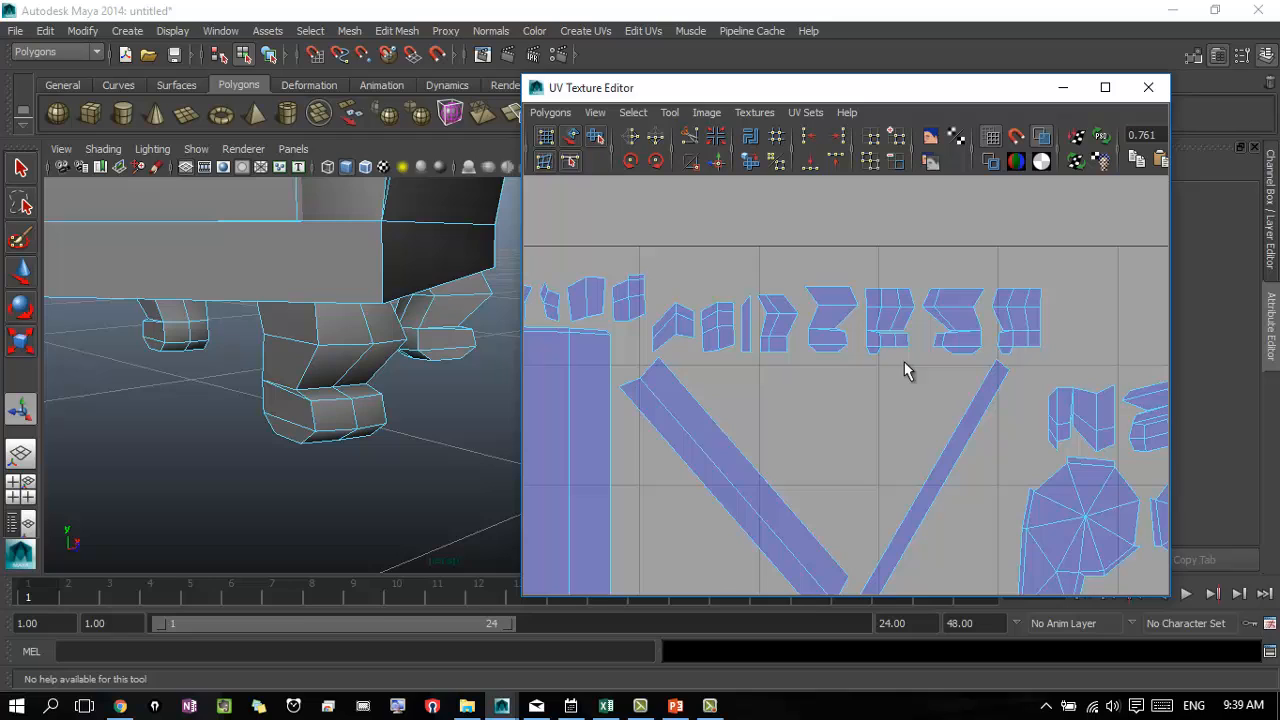
- Select the edges of the narrow leg shell beside the thin strip and compare them with the legs
{"action": "left_click", "coordinate": [805, 382]}
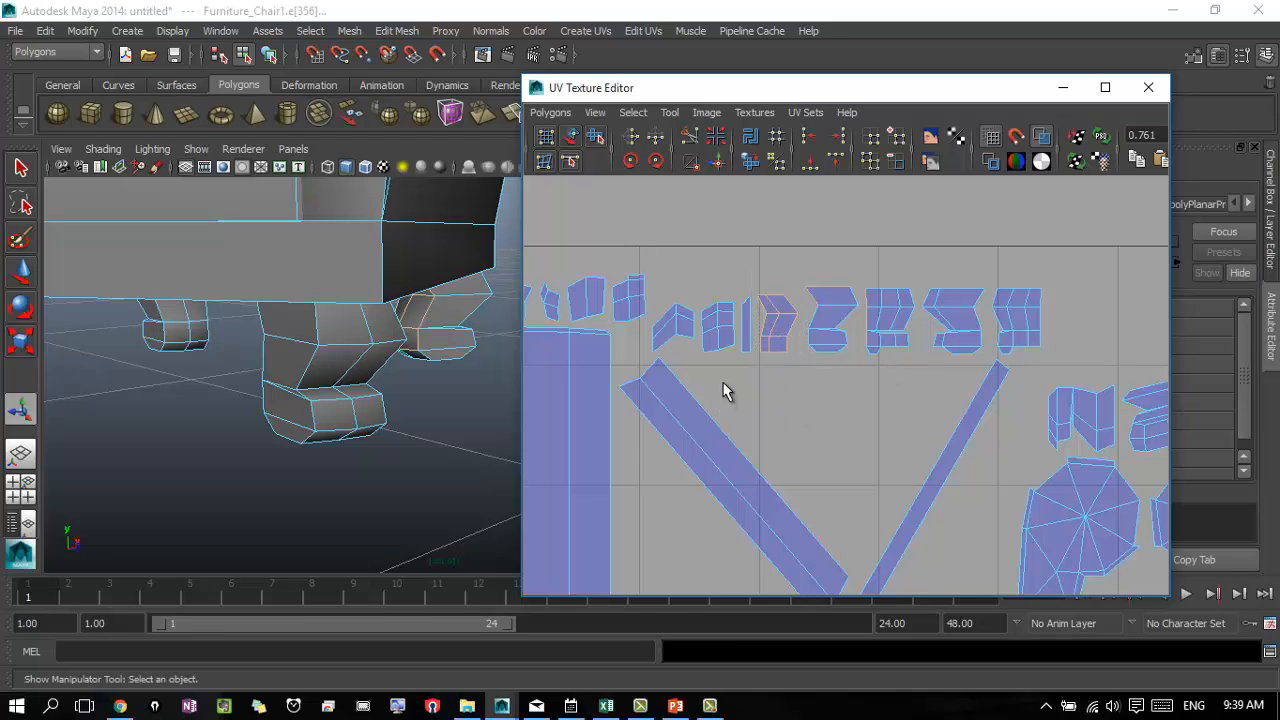
{"action": "left_click", "coordinate": [771, 298]}
{"action": "left_click_drag", "start_coordinate": [760, 288], "coordinate": [798, 402]}
{"action": "scroll", "coordinate": [836, 403], "scroll_direction": "up", "scroll_amount": 3}
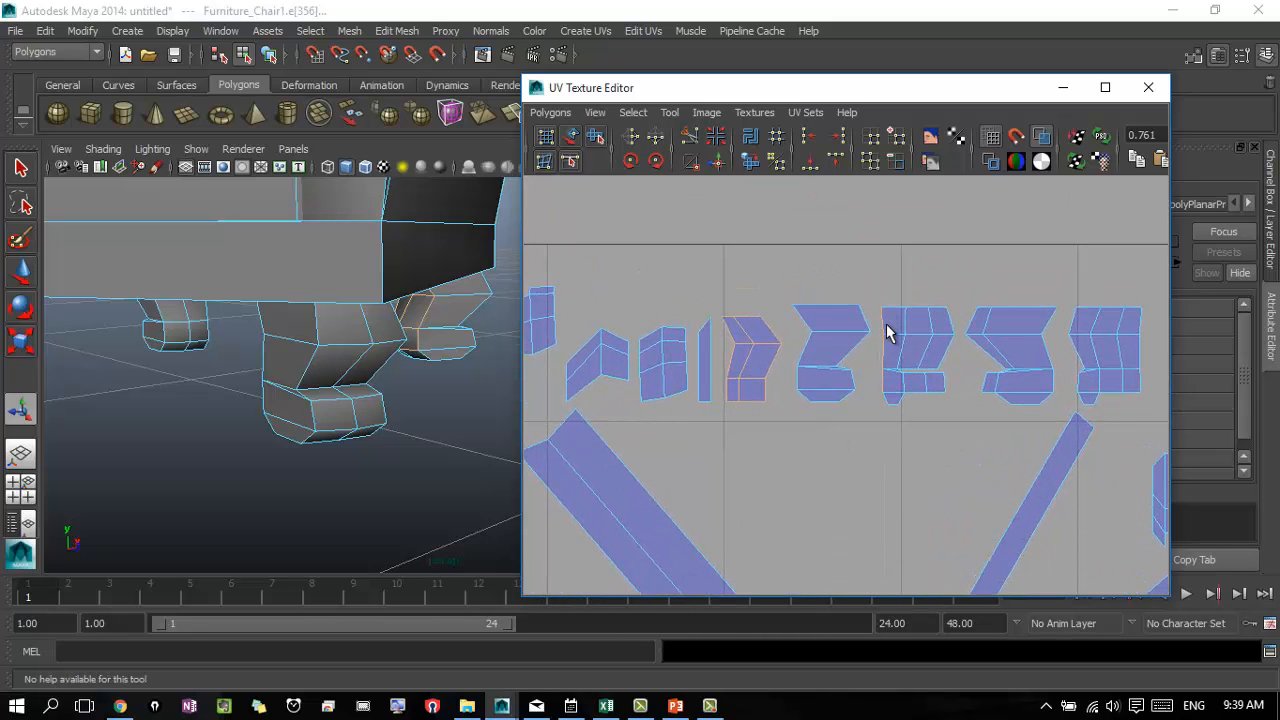
- Select all edges of the P-shaped leg shell and examine the corresponding leg on the model from several sides
{"action": "left_click", "coordinate": [880, 378]}
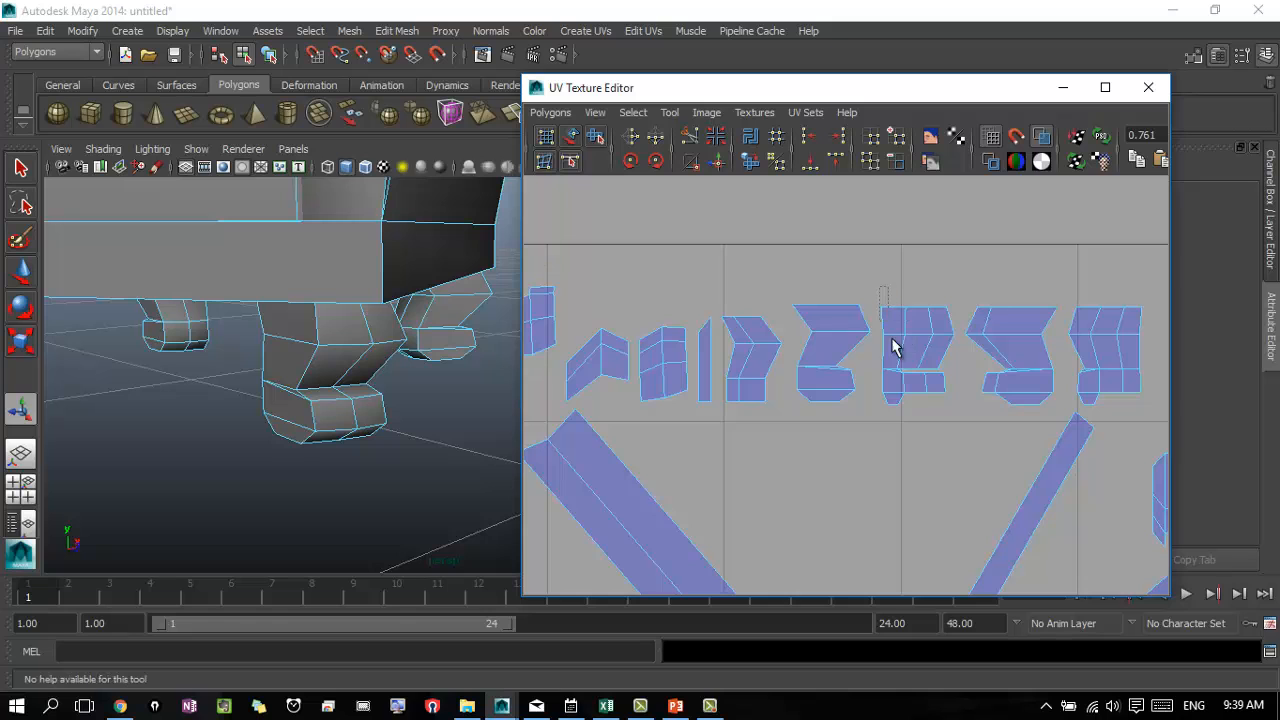
{"action": "left_click_drag", "start_coordinate": [946, 436], "coordinate": [946, 437]}
{"action": "left_click_drag", "start_coordinate": [468, 402], "coordinate": [279, 386], "text": "alt"}
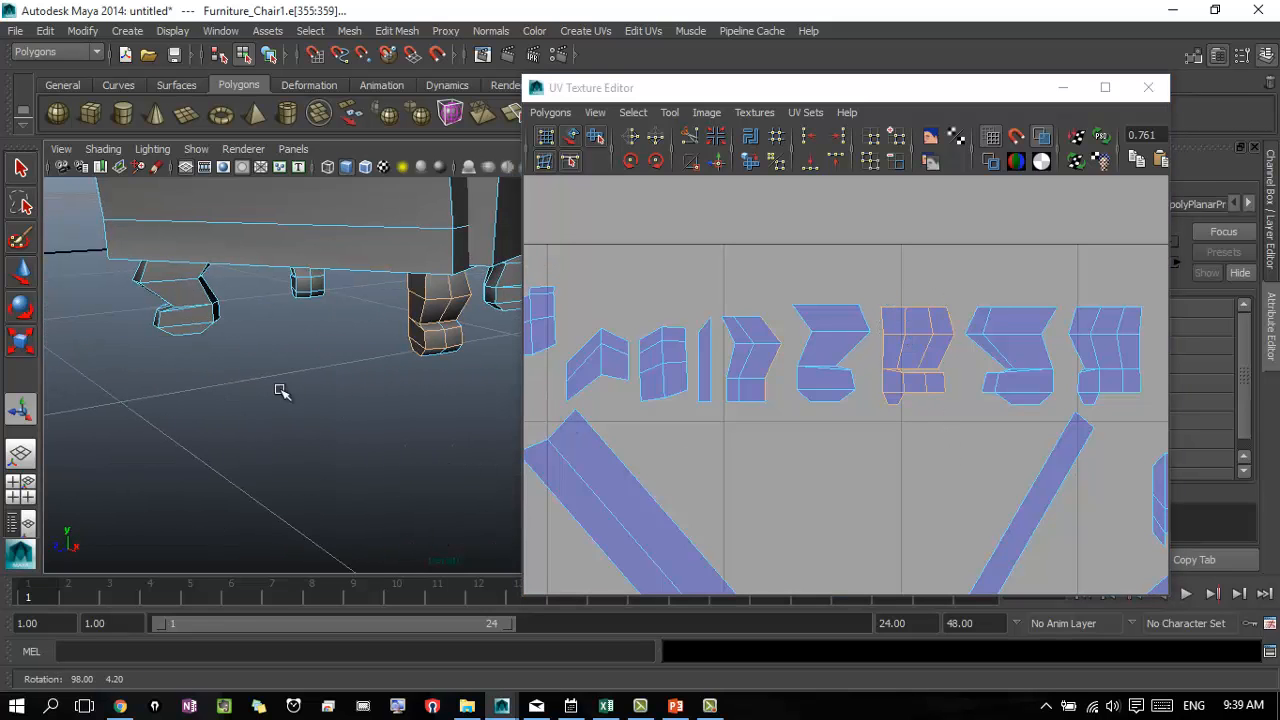
{"action": "right_click_drag", "start_coordinate": [454, 370], "coordinate": [600, 358], "text": "alt"}
{"action": "left_click_drag", "start_coordinate": [446, 338], "coordinate": [261, 326], "text": "alt"}
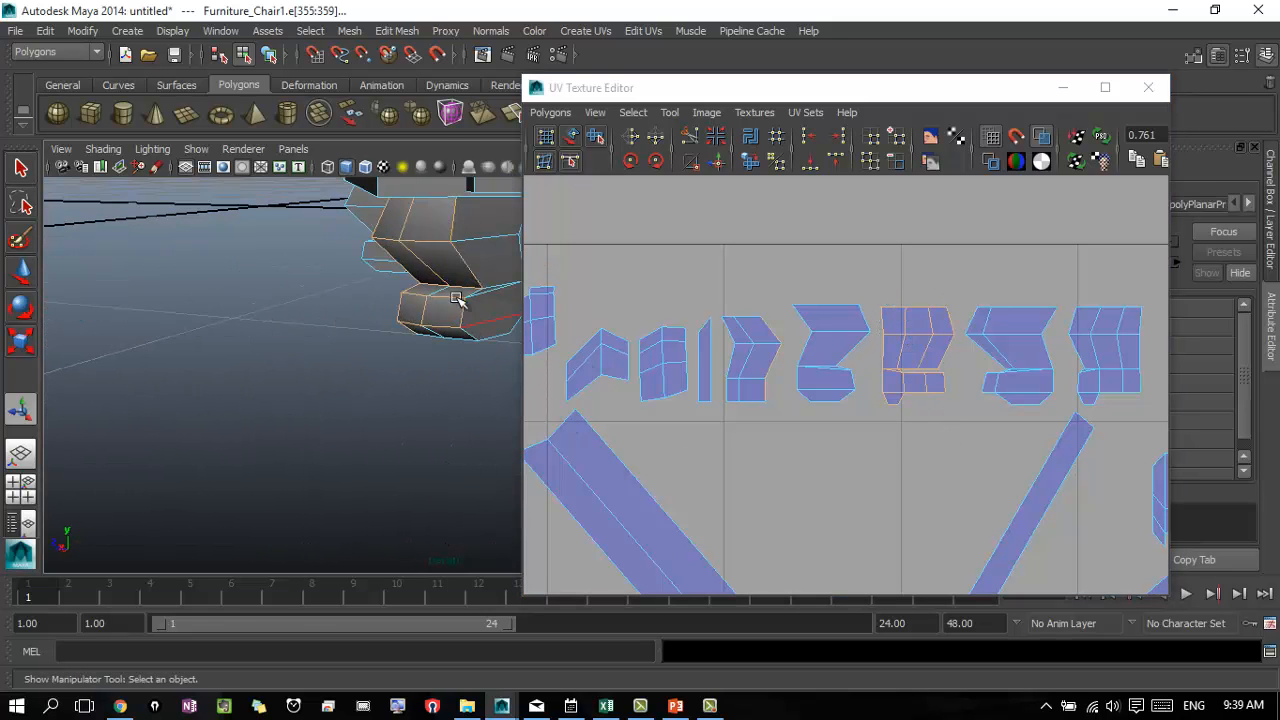
{"action": "left_click_drag", "start_coordinate": [440, 350], "coordinate": [470, 352], "text": "alt"}
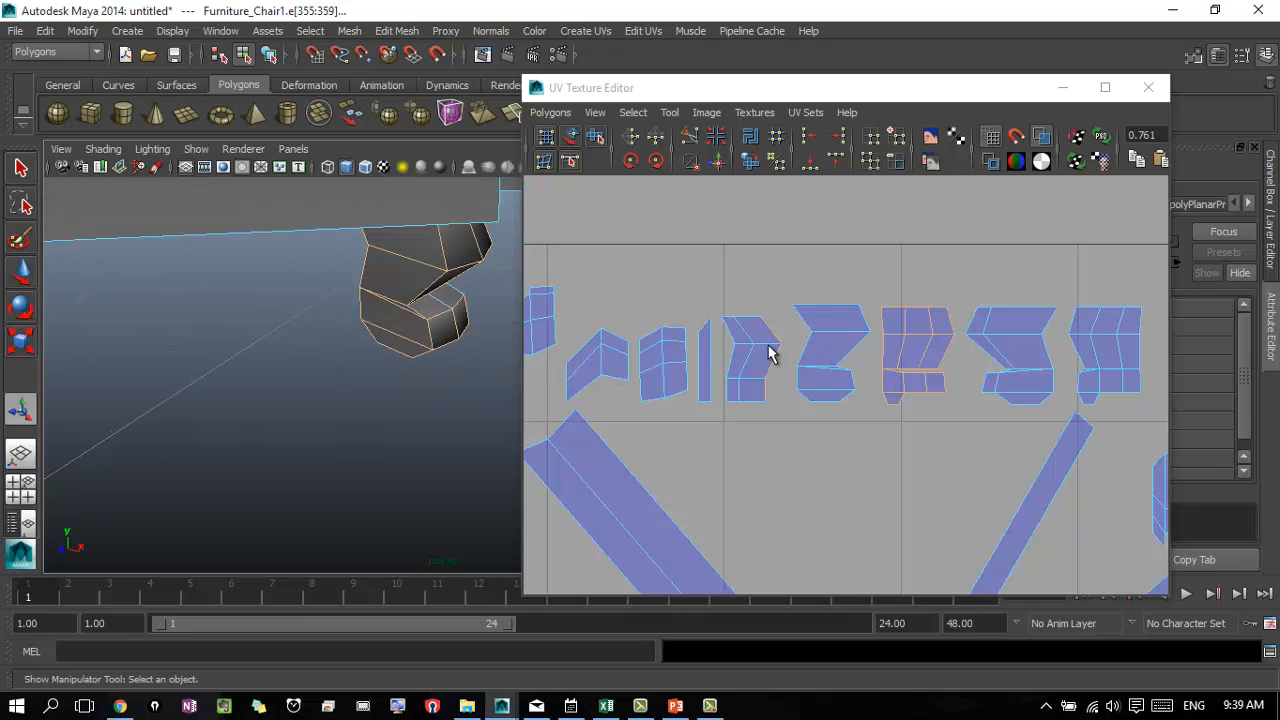
- Move and sew the narrow leg shell onto the P-shaped shell along their shared border edges
{"action": "left_click", "coordinate": [887, 318]}
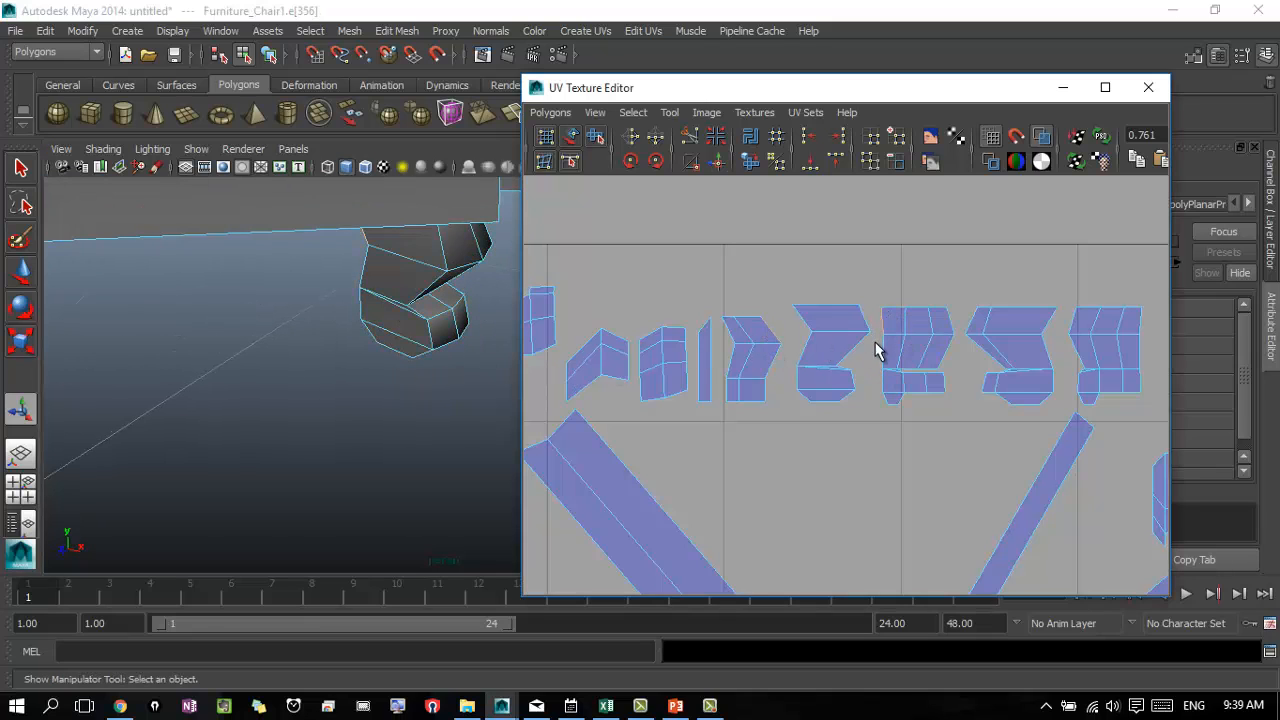
{"action": "left_click", "coordinate": [881, 390]}
{"action": "left_click", "coordinate": [884, 389]}
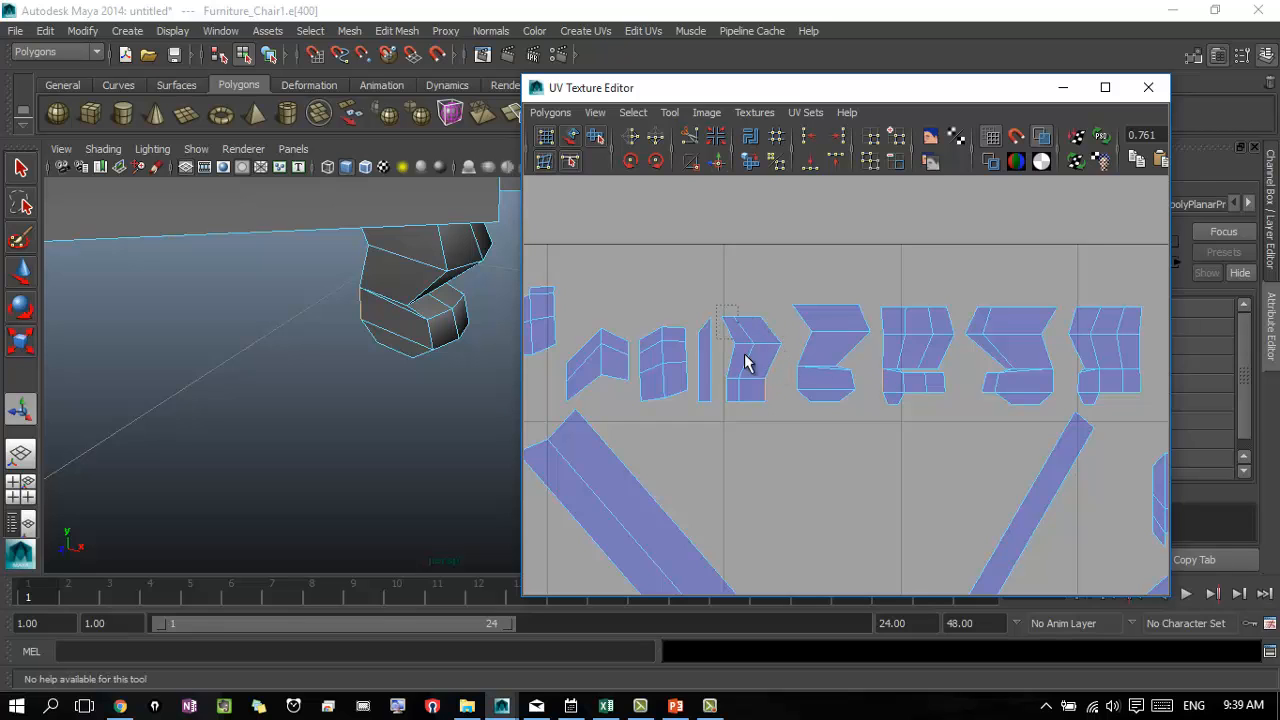
{"action": "left_click_drag", "start_coordinate": [443, 397], "coordinate": [472, 328], "text": "alt"}
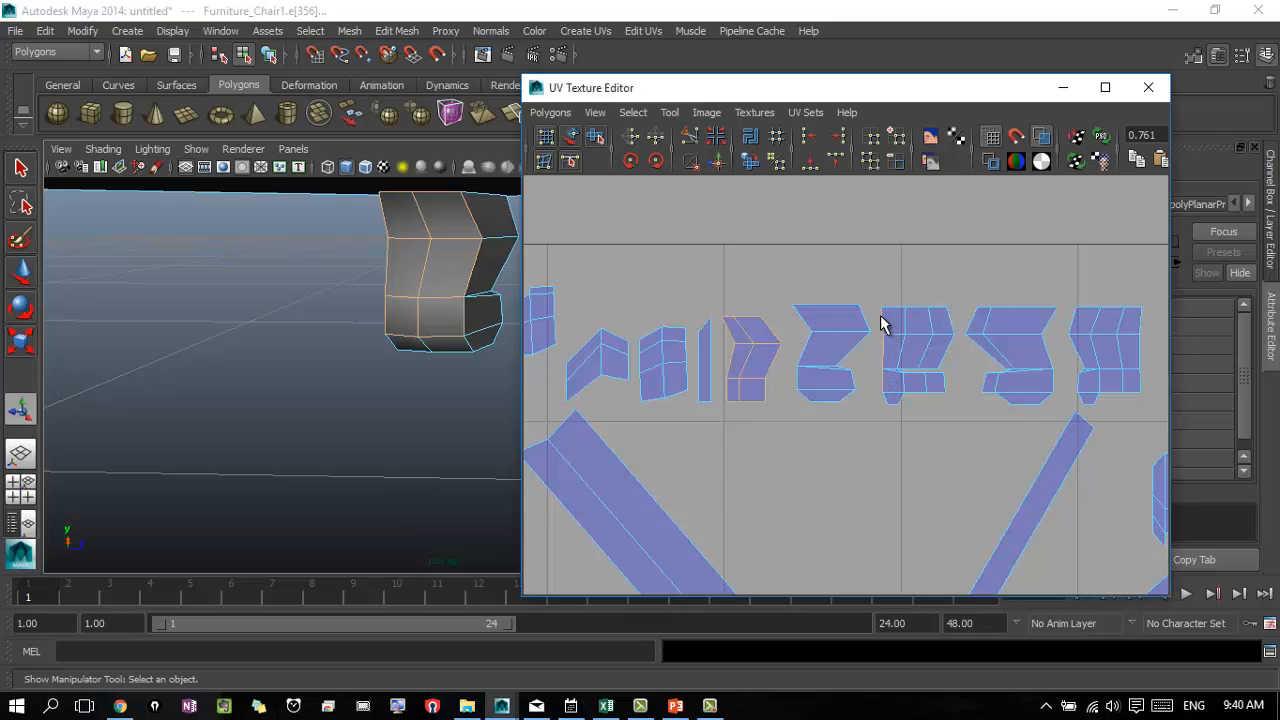
{"action": "left_click", "coordinate": [884, 368]}
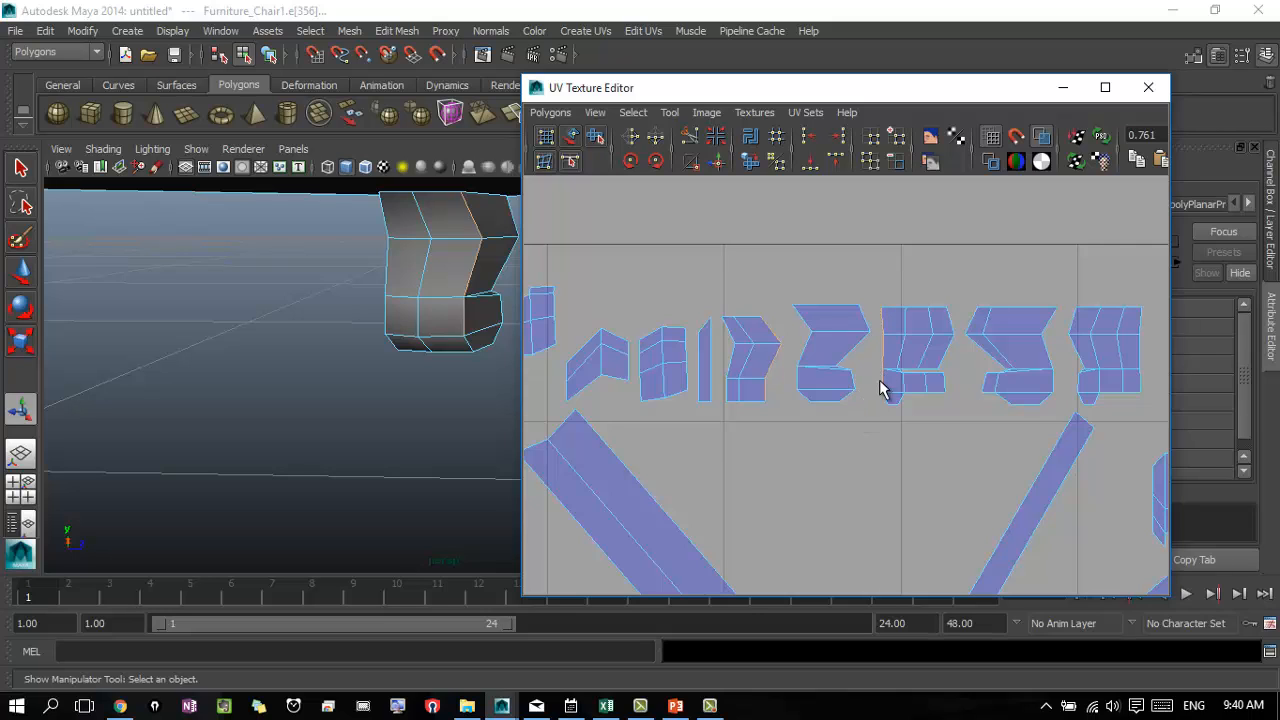
{"action": "left_click", "coordinate": [719, 165]}
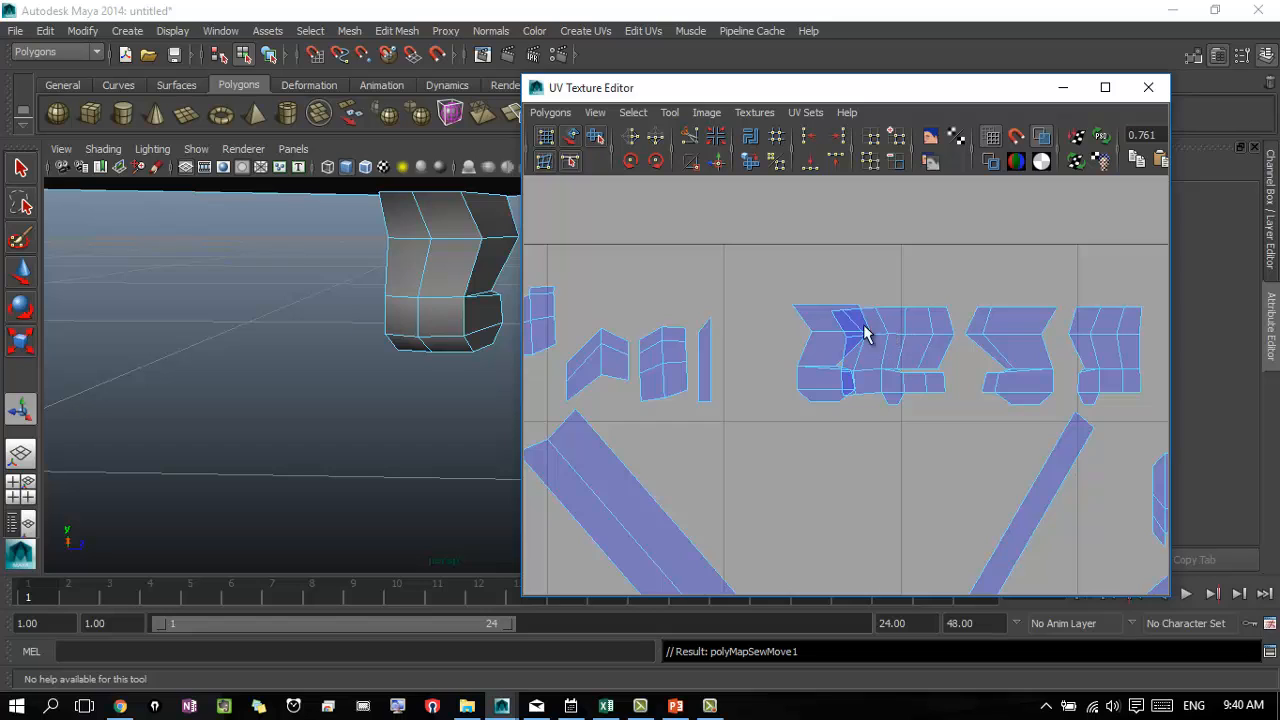
- Select the UVs of the overlapping Z-shaped leg shell and move it clear of the merged shell
{"action": "right_click_drag", "start_coordinate": [815, 340], "coordinate": [846, 343]}
{"action": "left_click", "coordinate": [790, 304]}
{"action": "right_click_drag", "start_coordinate": [795, 305], "coordinate": [882, 445]}
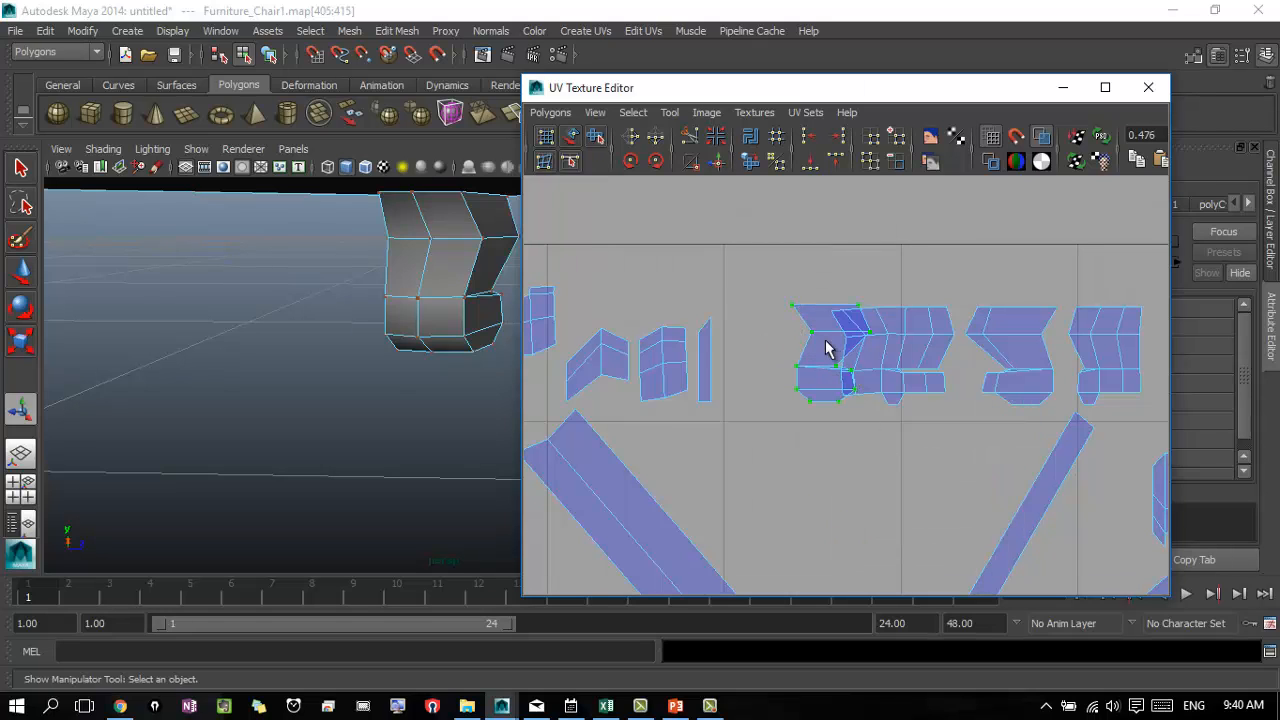
{"action": "key", "text": "w"}
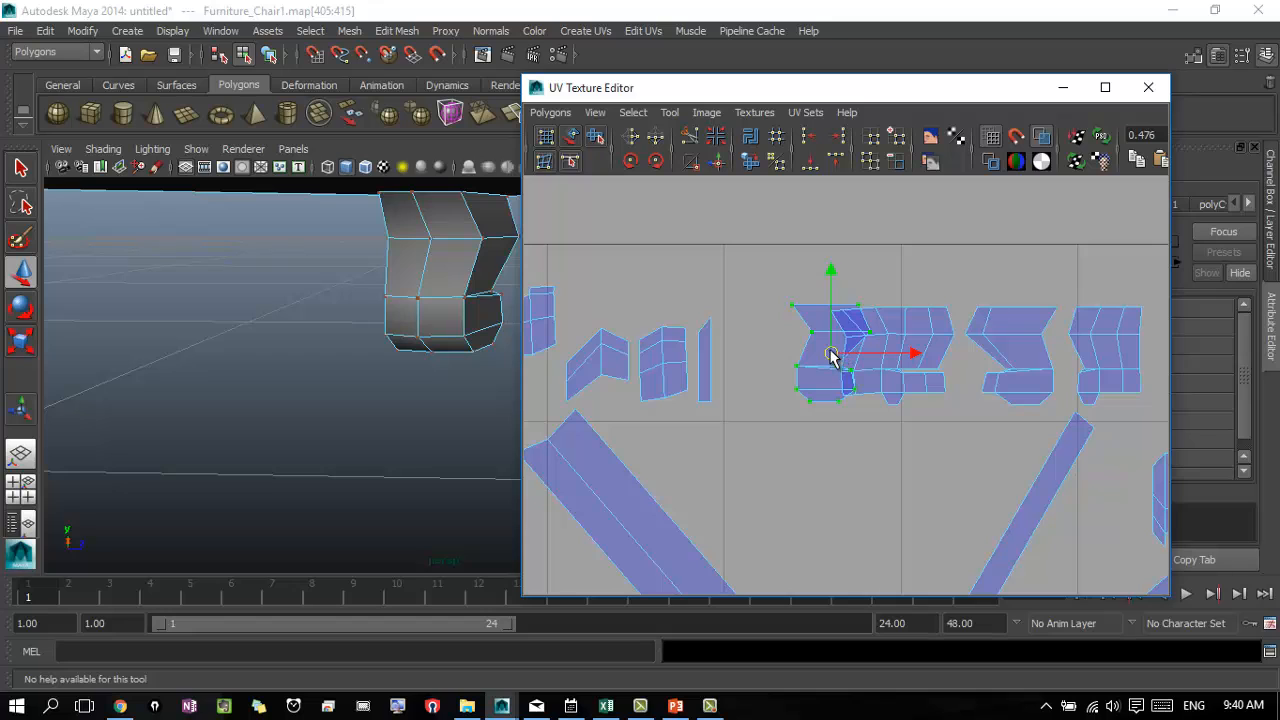
{"action": "left_click_drag", "start_coordinate": [831, 355], "coordinate": [757, 351]}
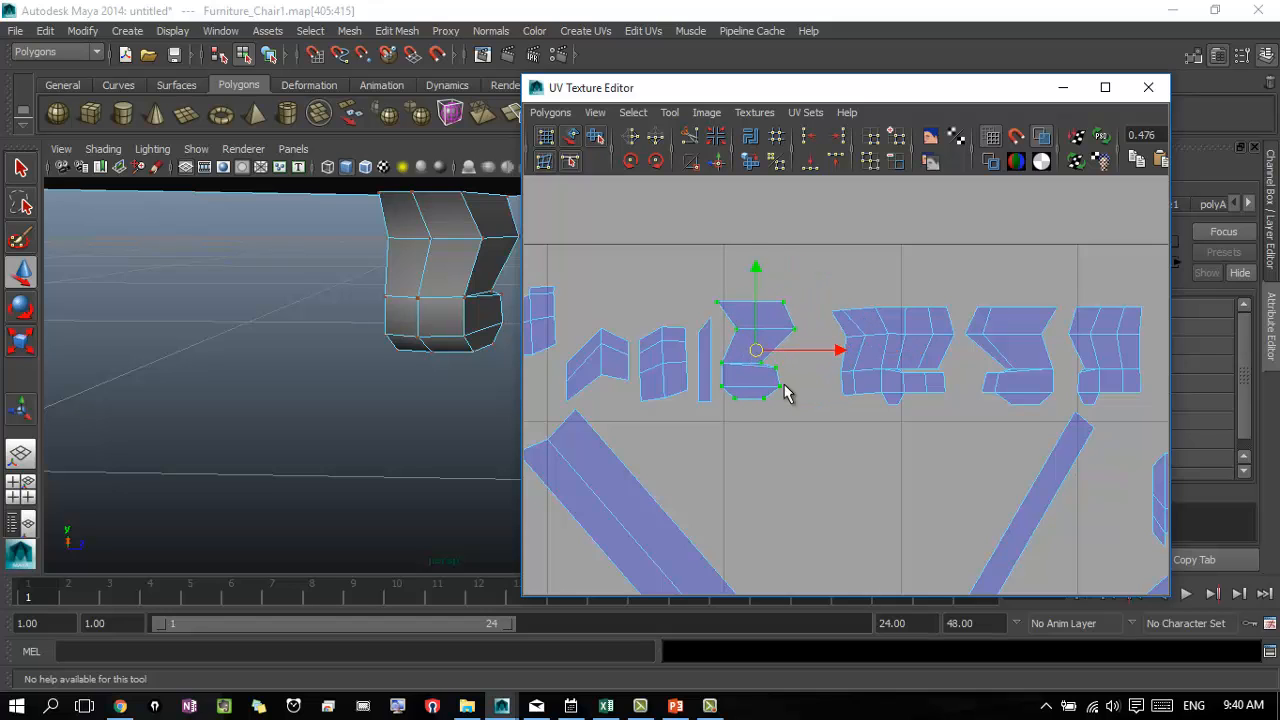
- Inspect the border edges around the narrow gap in the merged leg shell by selecting them individually
{"action": "left_click", "coordinate": [924, 447]}
{"action": "left_click", "coordinate": [887, 333]}
{"action": "left_click_drag", "start_coordinate": [811, 278], "coordinate": [950, 422]}
{"action": "left_click", "coordinate": [914, 424]}
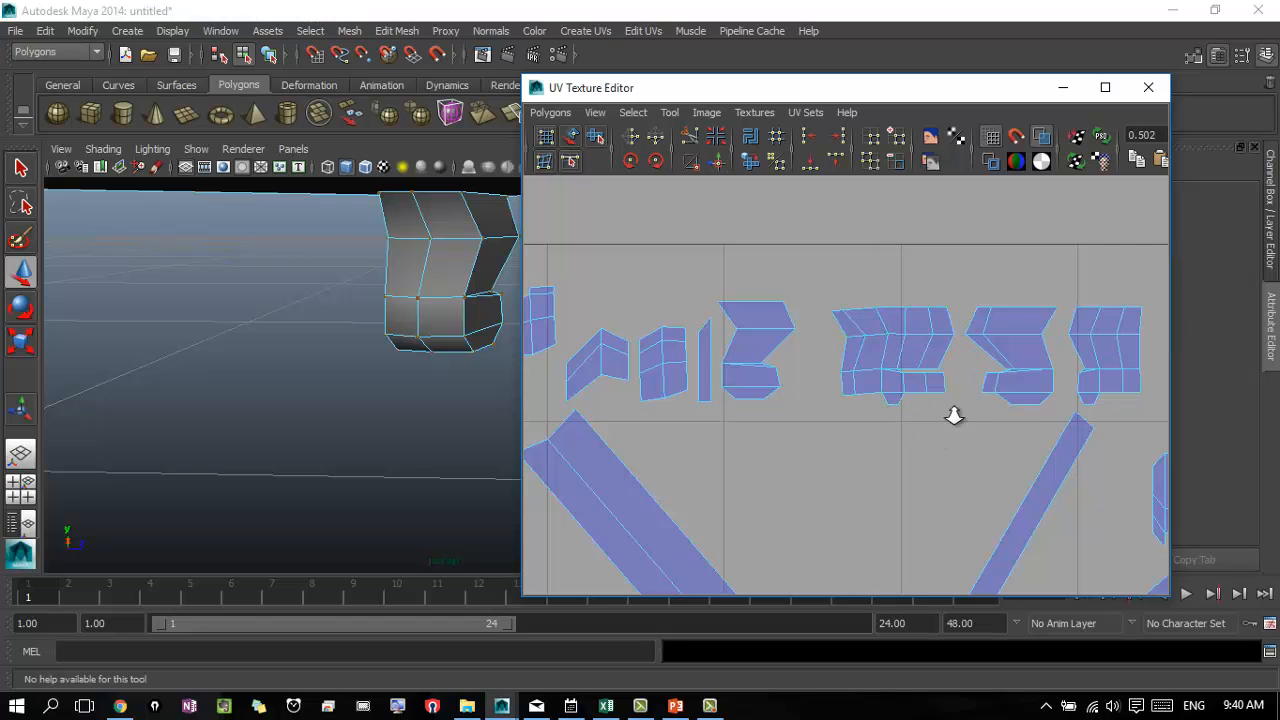
{"action": "scroll", "coordinate": [954, 416], "scroll_direction": "up", "scroll_amount": 3}
{"action": "right_click", "coordinate": [972, 366]}
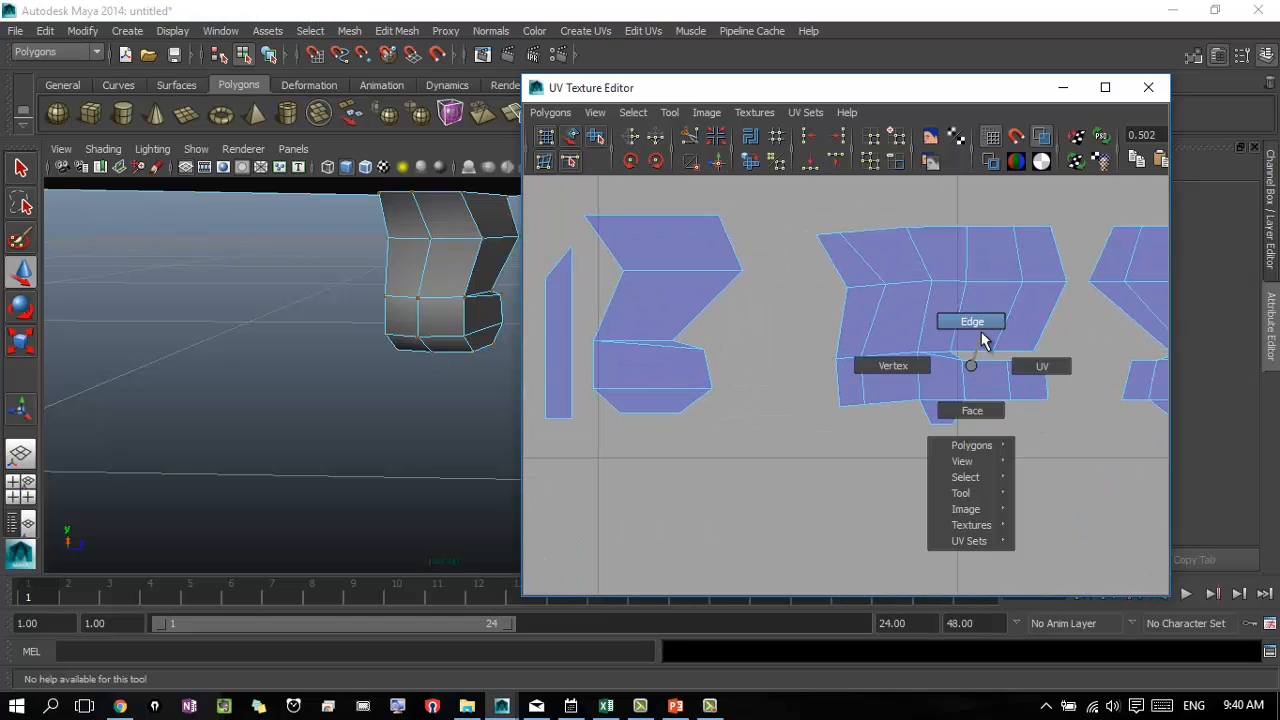
{"action": "left_click", "coordinate": [980, 334]}
{"action": "left_click", "coordinate": [974, 349]}
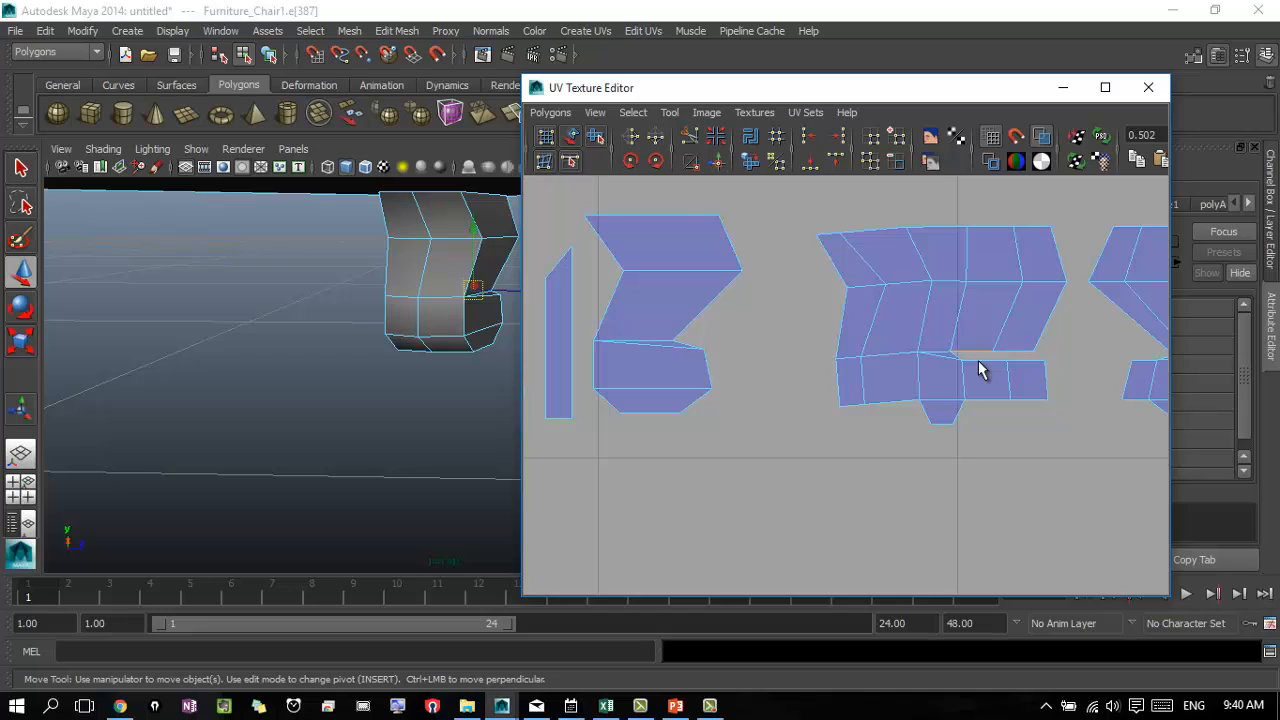
{"action": "left_click", "coordinate": [979, 369]}
{"action": "left_click", "coordinate": [1030, 363]}
{"action": "left_click", "coordinate": [1017, 350]}
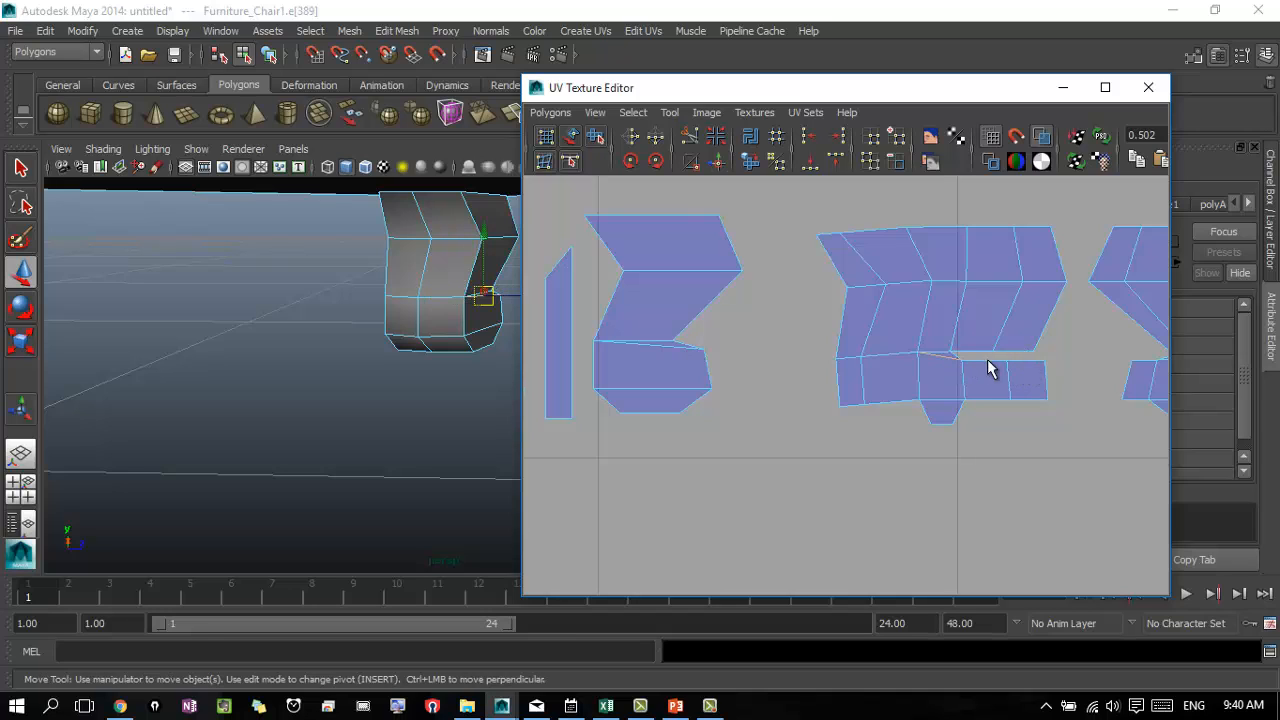
{"action": "left_click", "coordinate": [997, 369]}
- Check the upper edges of the strip below the gap in the merged leg shell against the model
{"action": "right_click_drag", "start_coordinate": [933, 439], "coordinate": [880, 466], "text": "alt"}
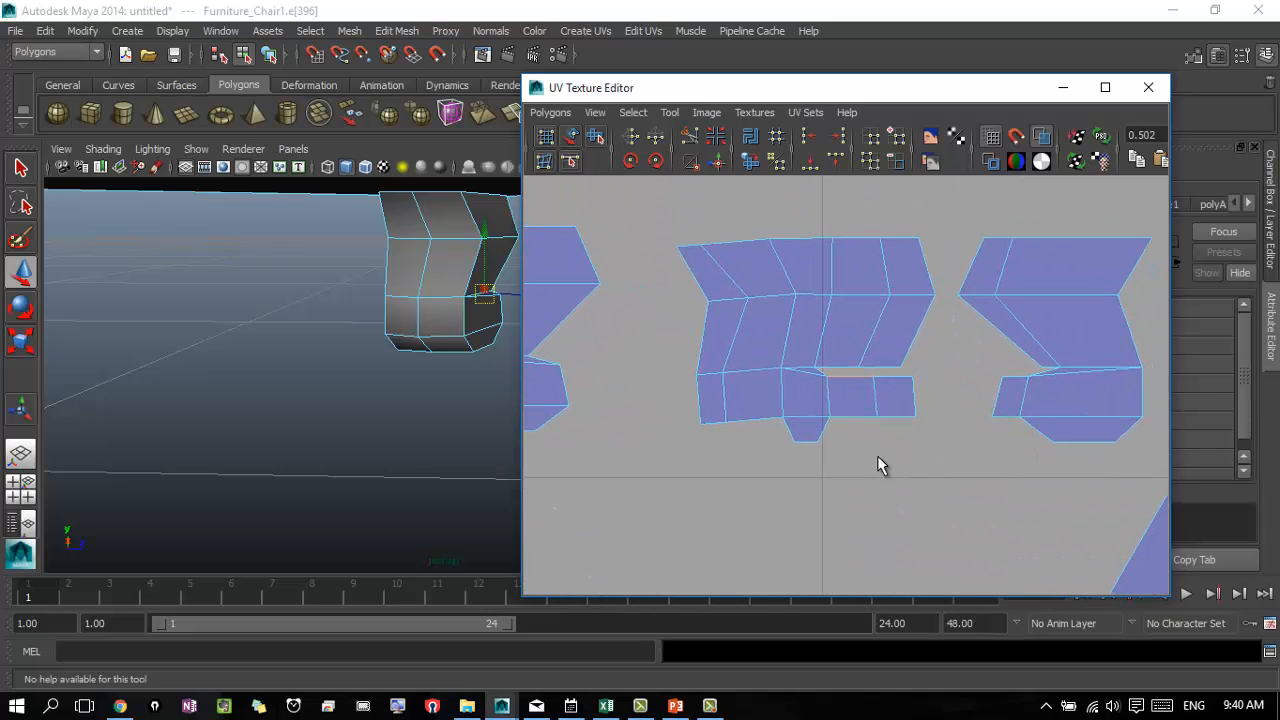
{"action": "left_click", "coordinate": [897, 375]}
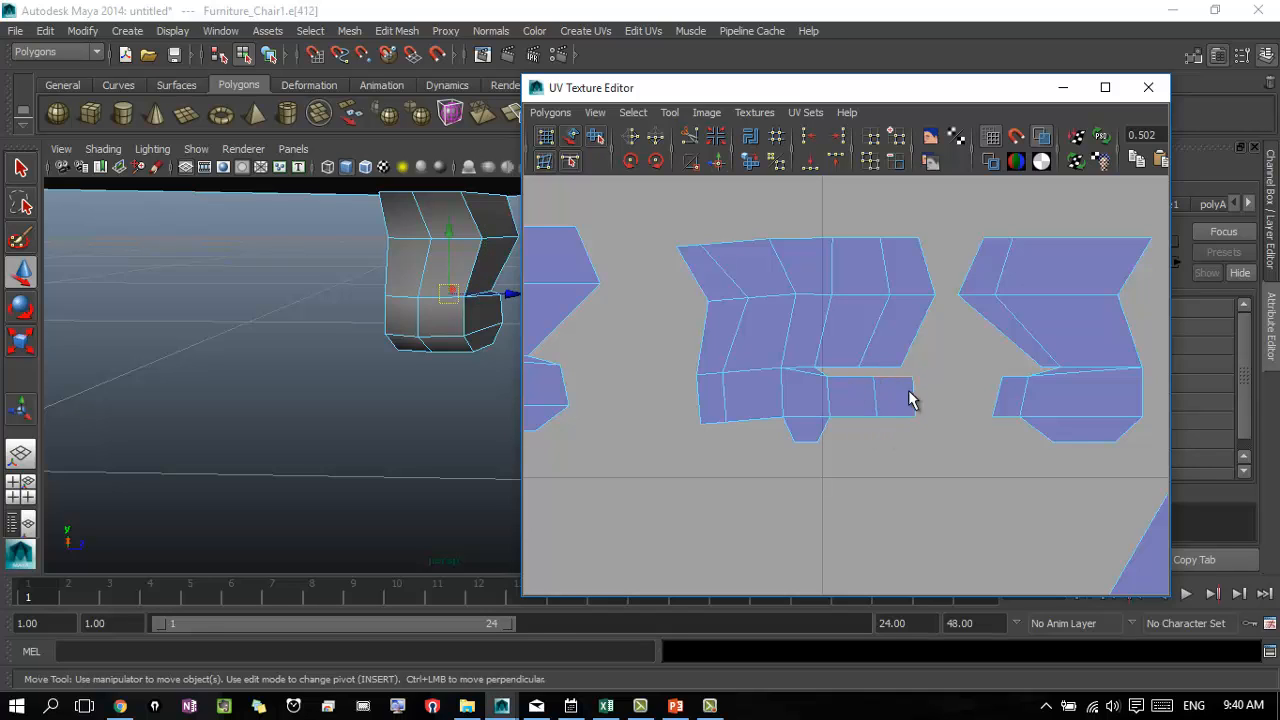
{"action": "left_click", "coordinate": [828, 378]}
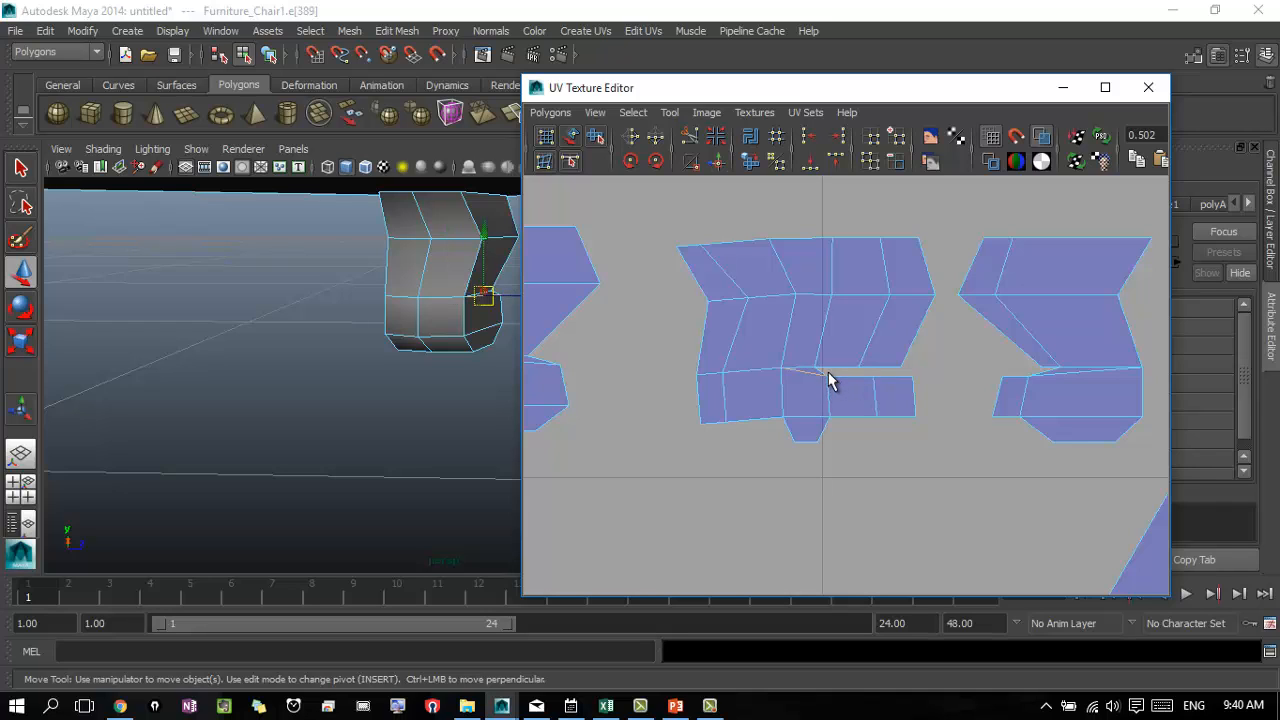
{"action": "left_click", "coordinate": [823, 377]}
{"action": "left_click", "coordinate": [826, 381]}
- Look through the whole UV layout for the shell that belongs in the merged leg shell's gap
{"action": "scroll", "coordinate": [857, 424], "scroll_direction": "down", "scroll_amount": 5}
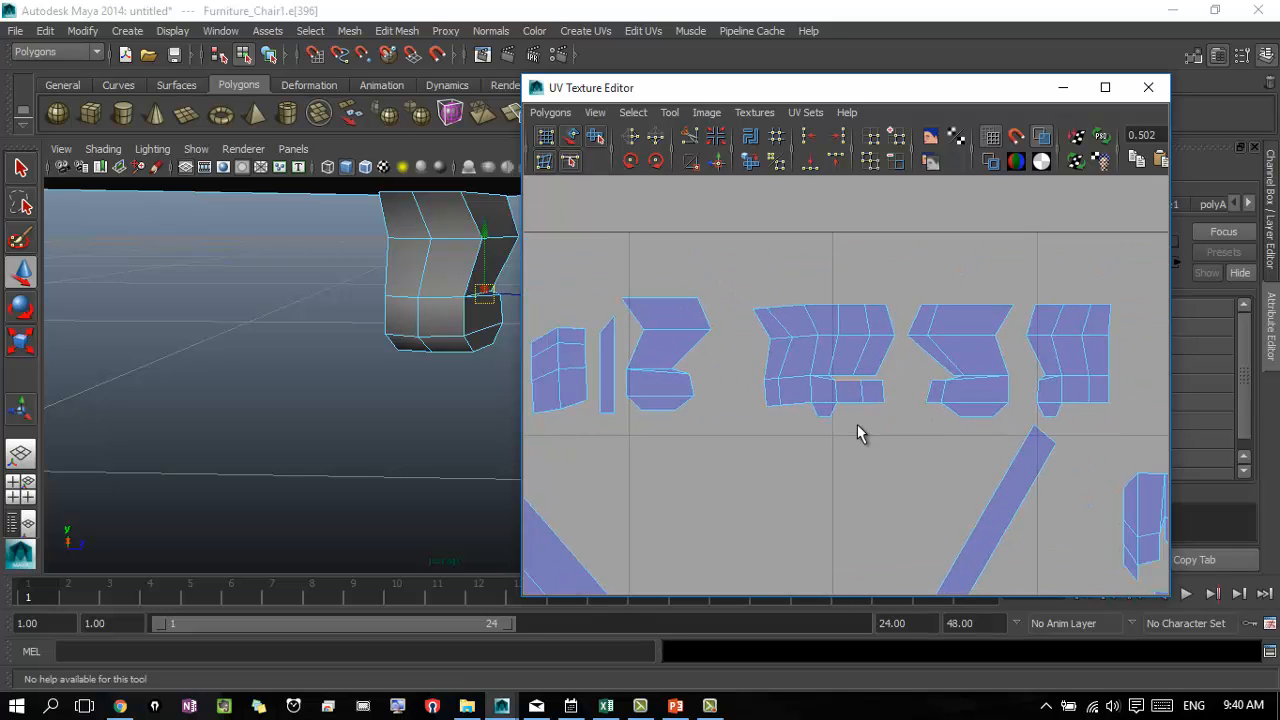
{"action": "middle_click_drag", "start_coordinate": [831, 451], "coordinate": [878, 175], "text": "alt"}
{"action": "middle_click_drag", "start_coordinate": [824, 426], "coordinate": [500, 363], "text": "alt"}
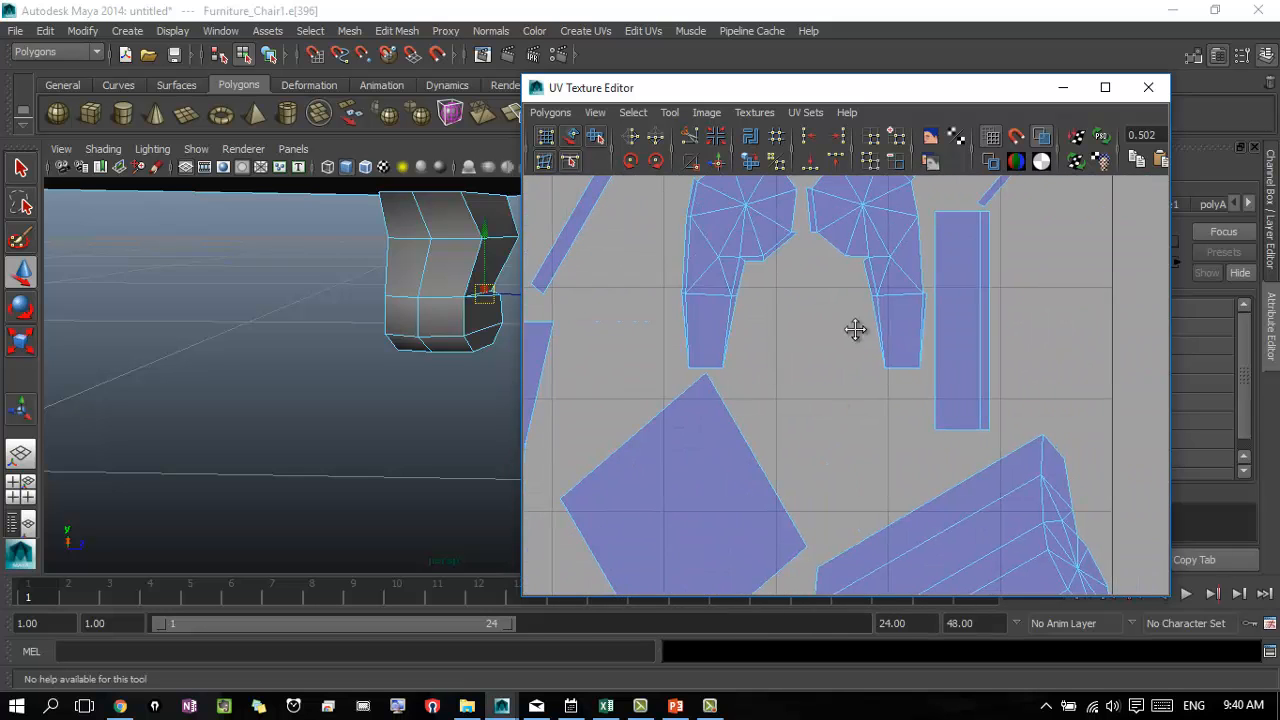
{"action": "middle_click_drag", "start_coordinate": [854, 331], "coordinate": [726, 528], "text": "alt"}
{"action": "right_click_drag", "start_coordinate": [1022, 374], "coordinate": [822, 338], "text": "alt"}
{"action": "middle_click_drag", "start_coordinate": [773, 447], "coordinate": [969, 220], "text": "alt"}
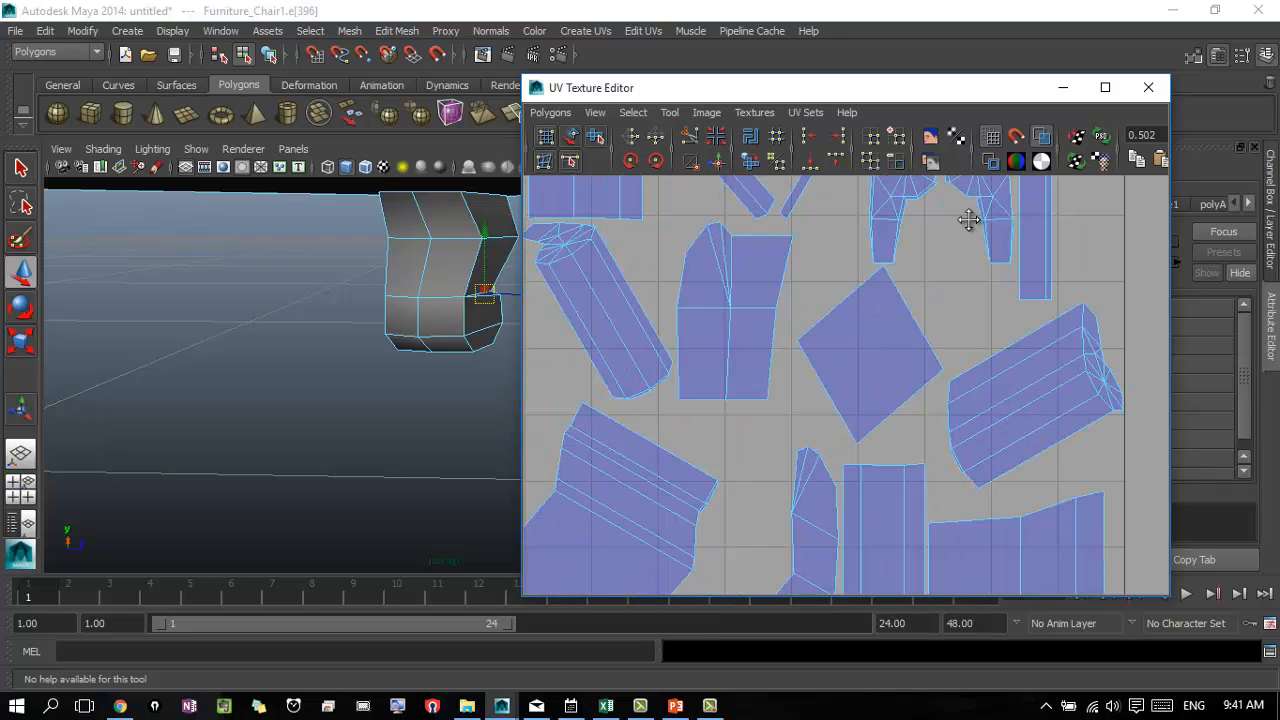
{"action": "middle_click_drag", "start_coordinate": [969, 220], "coordinate": [1090, 520], "text": "alt"}
{"action": "right_click_drag", "start_coordinate": [780, 389], "coordinate": [977, 389], "text": "alt"}
{"action": "middle_click_drag", "start_coordinate": [977, 389], "coordinate": [740, 389], "text": "alt"}
{"action": "right_click_drag", "start_coordinate": [840, 389], "coordinate": [872, 434], "text": "alt"}
{"action": "right_click_drag", "start_coordinate": [1150, 398], "coordinate": [848, 397], "text": "alt"}
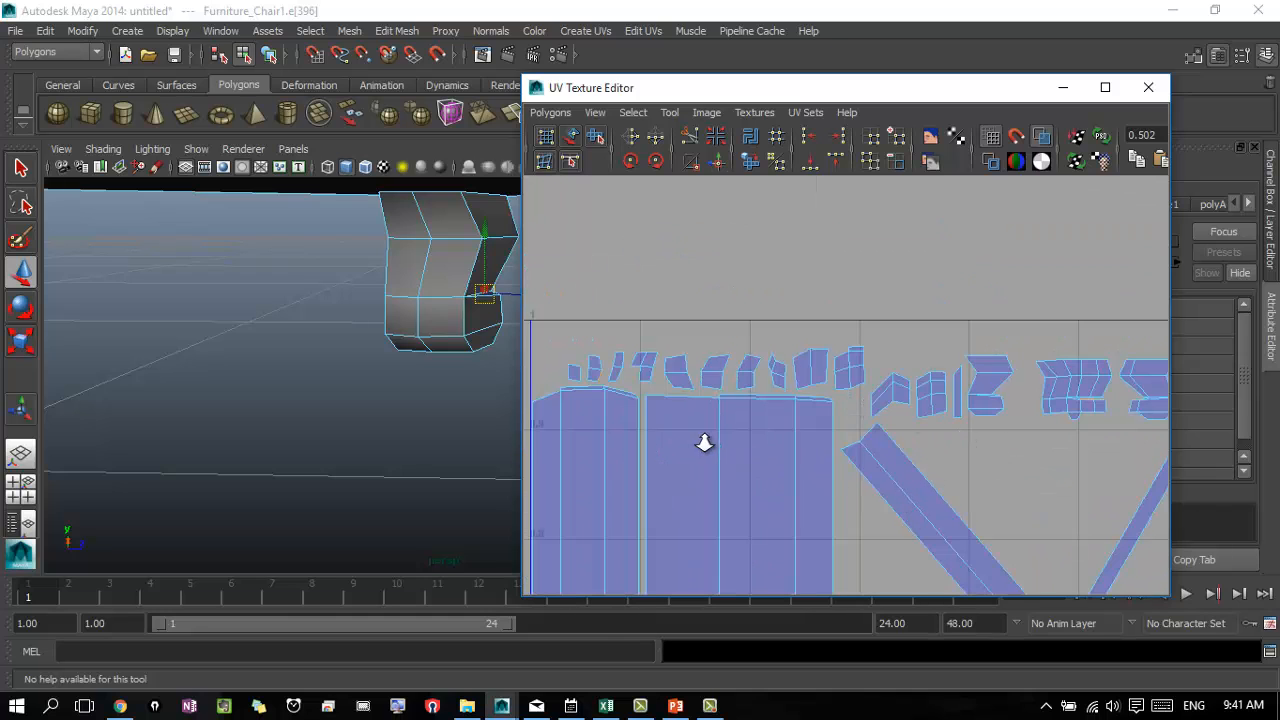
{"action": "right_click_drag", "start_coordinate": [704, 442], "coordinate": [898, 490], "text": "alt"}
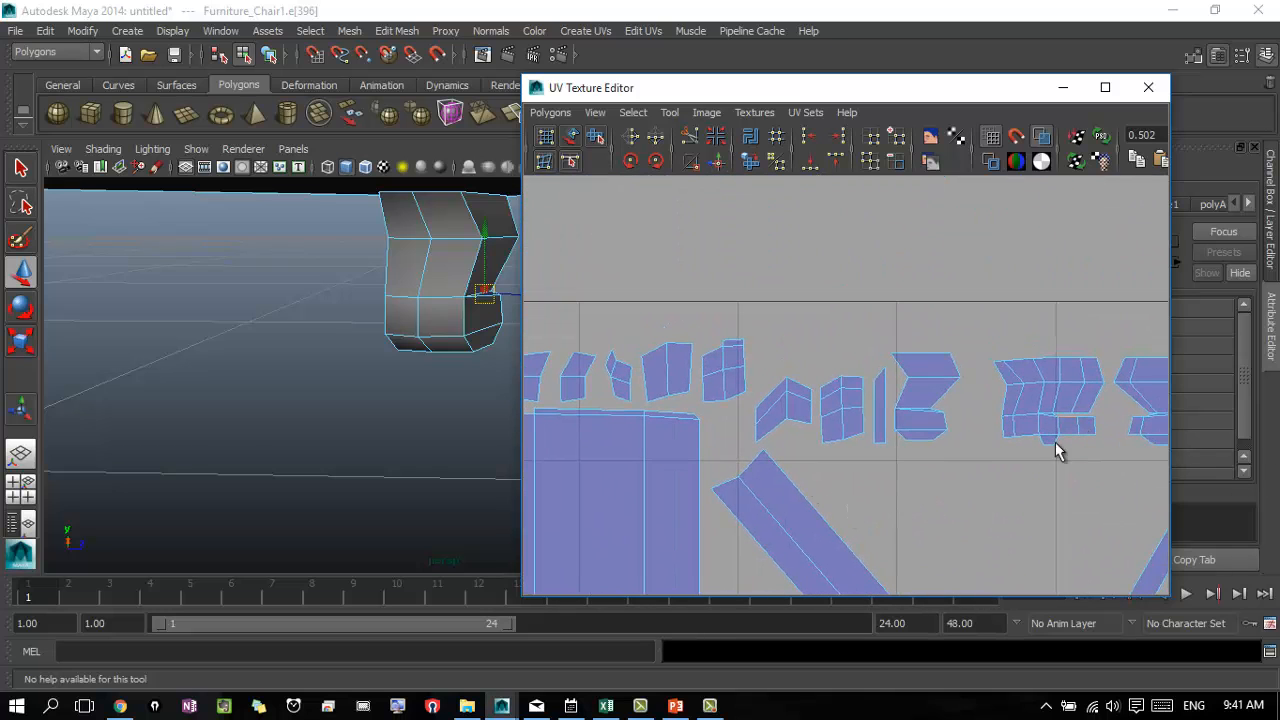
{"action": "right_click_drag", "start_coordinate": [744, 460], "coordinate": [1086, 451], "text": "alt"}
{"action": "middle_click_drag", "start_coordinate": [1146, 482], "coordinate": [613, 416], "text": "alt"}
- Compare the gap's border edges with the small two-face shell near the start of the upper row by selecting its edges
{"action": "left_click", "coordinate": [822, 415]}
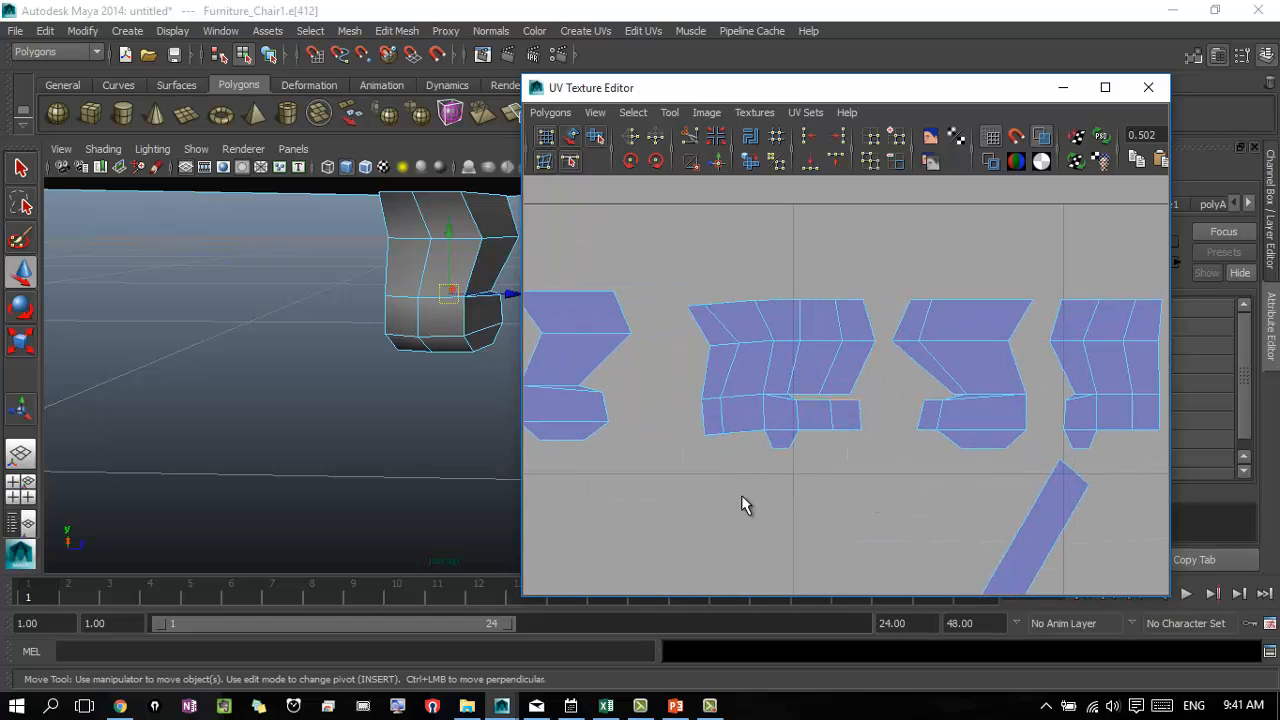
{"action": "scroll", "coordinate": [770, 490], "scroll_direction": "down", "scroll_amount": 5}
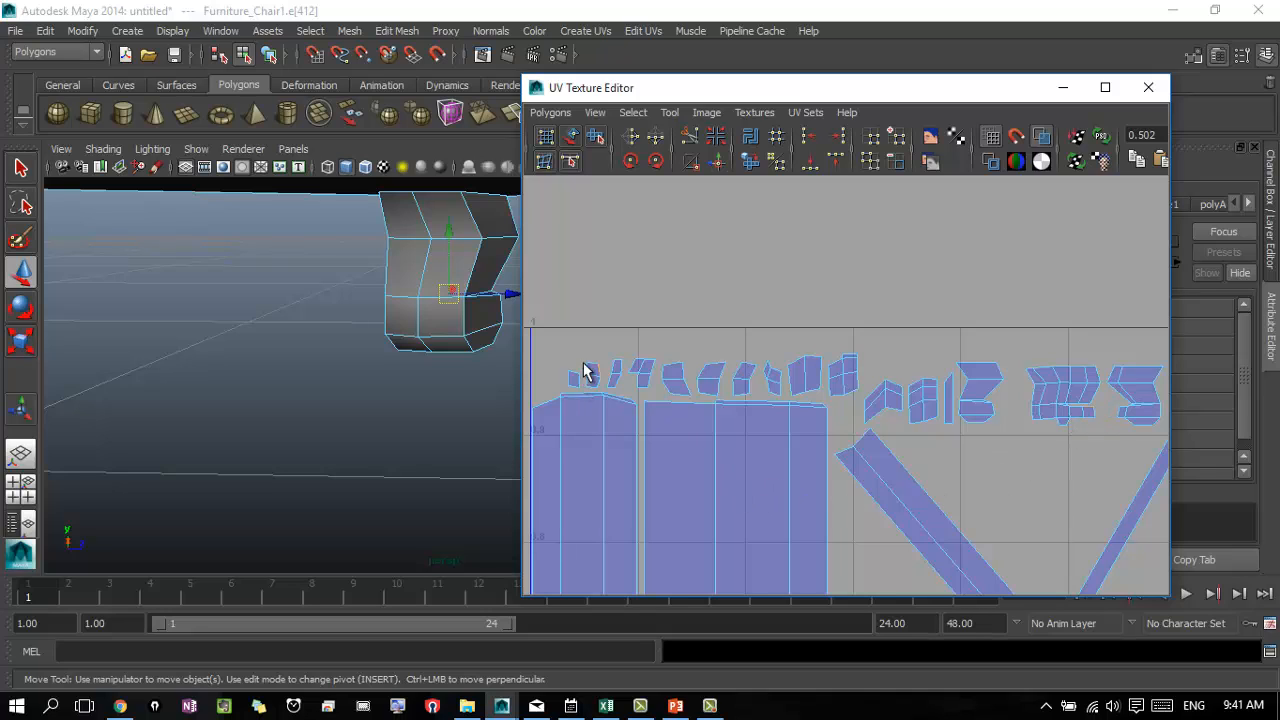
{"action": "left_click", "coordinate": [1077, 408]}
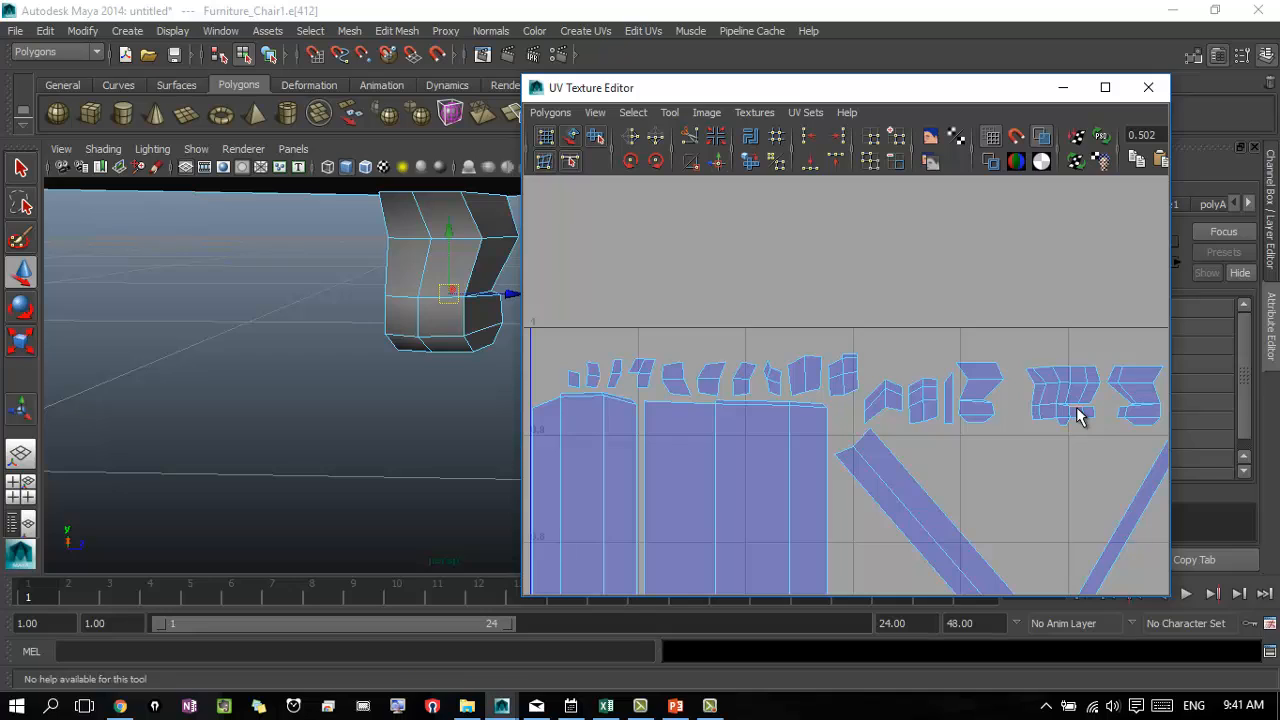
{"action": "left_click", "coordinate": [589, 377]}
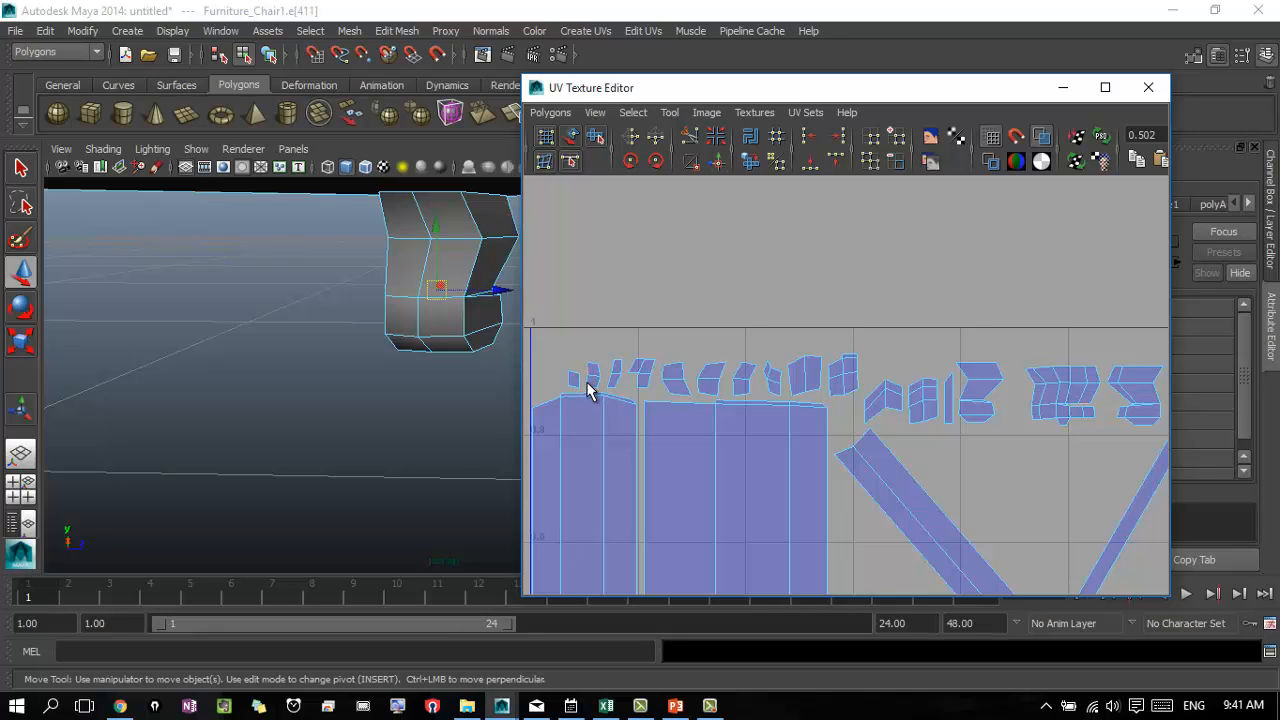
{"action": "left_click", "coordinate": [588, 385]}
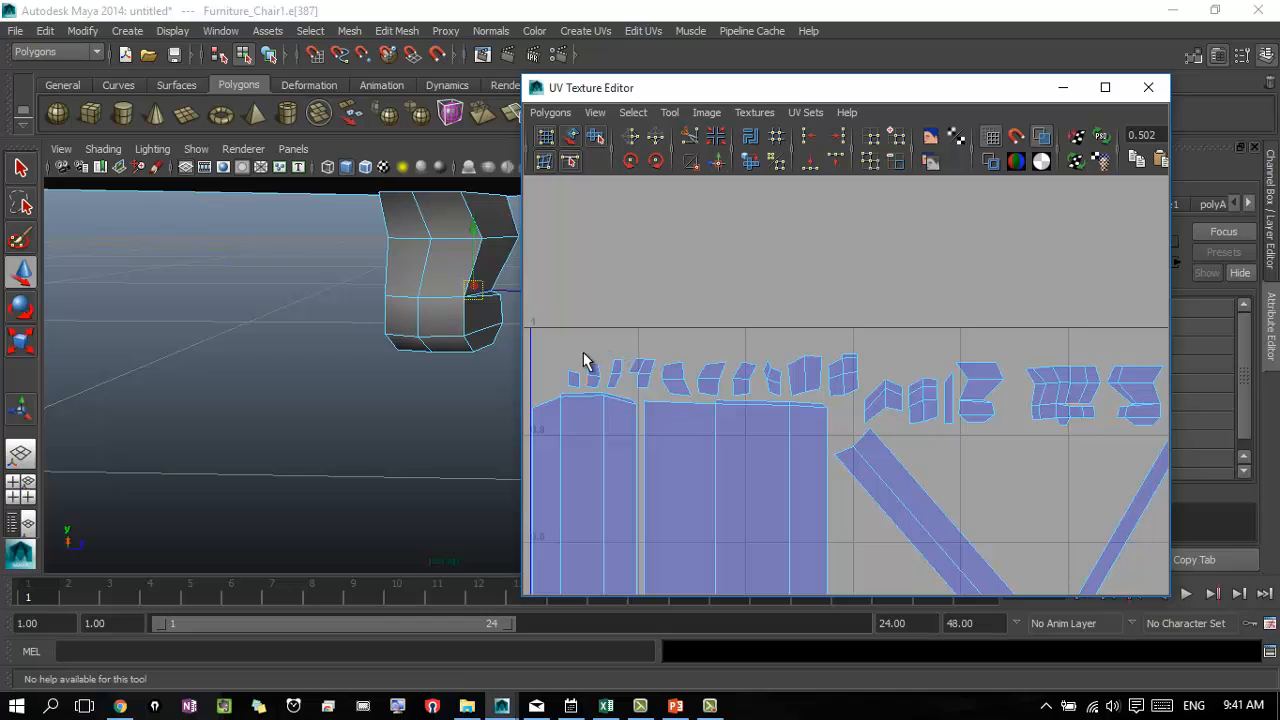
{"action": "left_click_drag", "start_coordinate": [585, 357], "coordinate": [605, 387]}
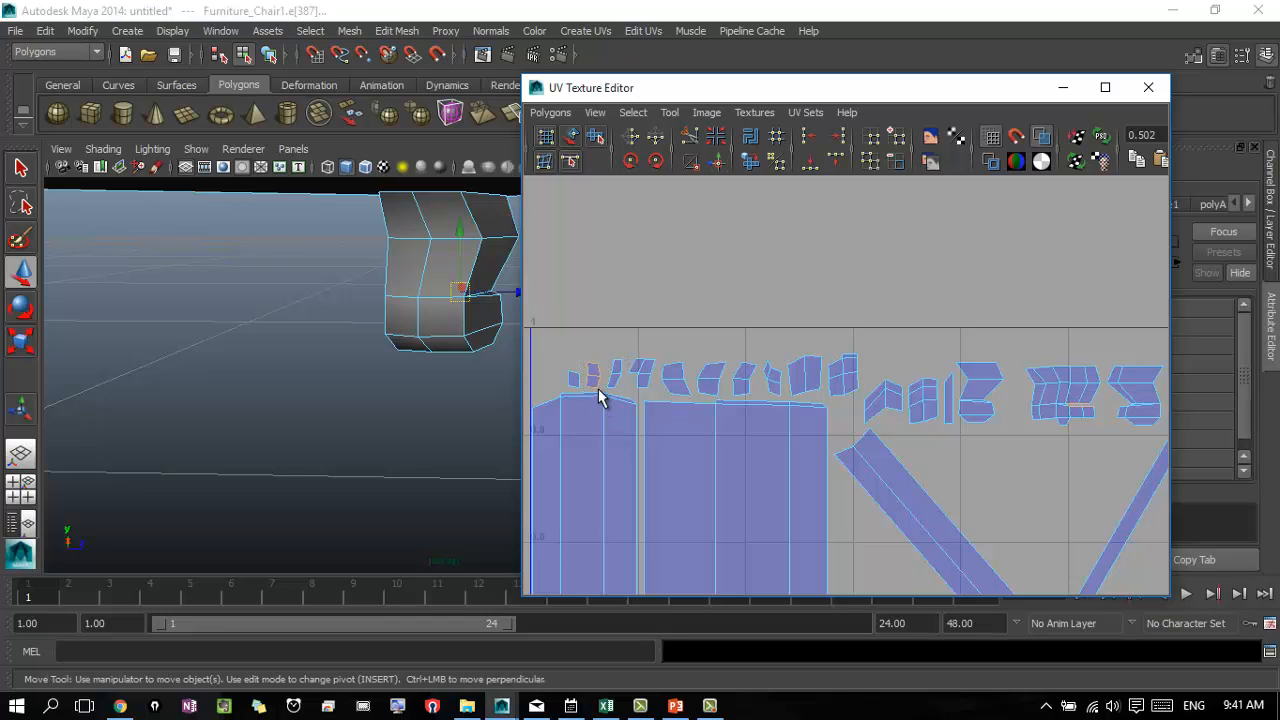
- Select the UVs of the small two-face shell and move it directly below the merged leg shell
{"action": "right_click", "coordinate": [596, 383]}
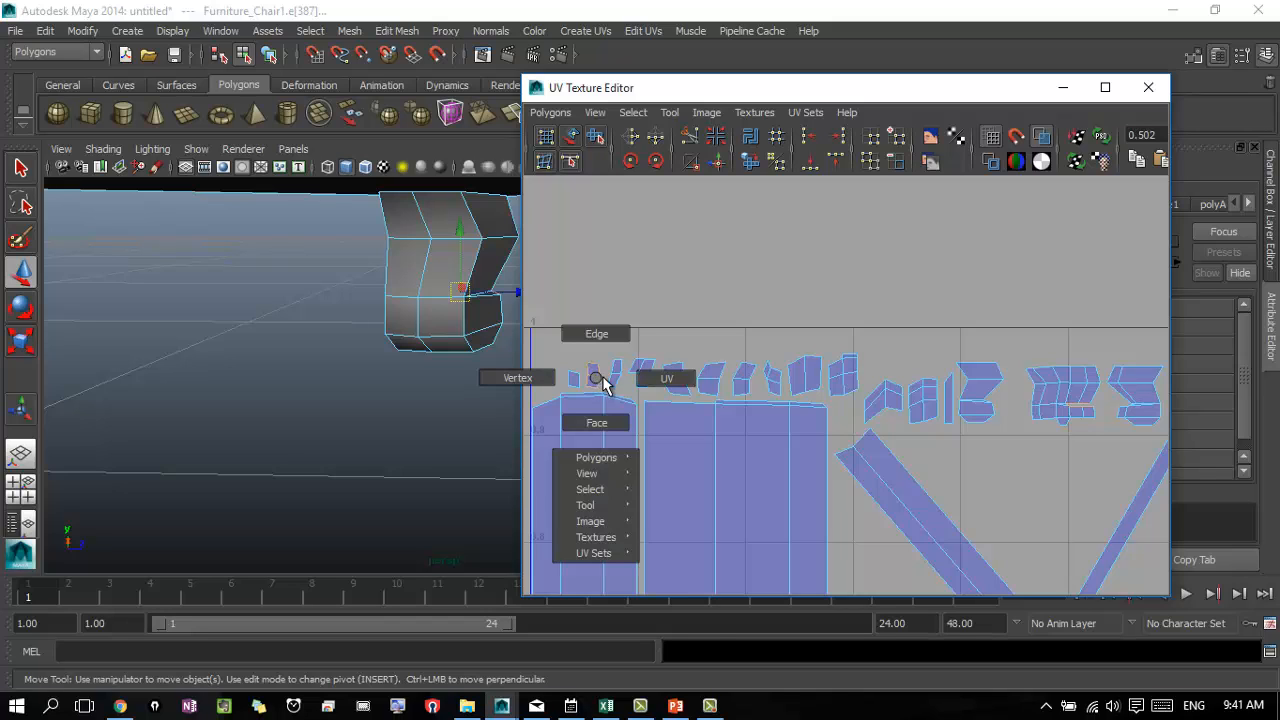
{"action": "right_click_drag", "start_coordinate": [603, 377], "coordinate": [647, 381]}
{"action": "left_click_drag", "start_coordinate": [582, 353], "coordinate": [1071, 451]}
{"action": "scroll", "coordinate": [906, 434], "scroll_direction": "up", "scroll_amount": 10}
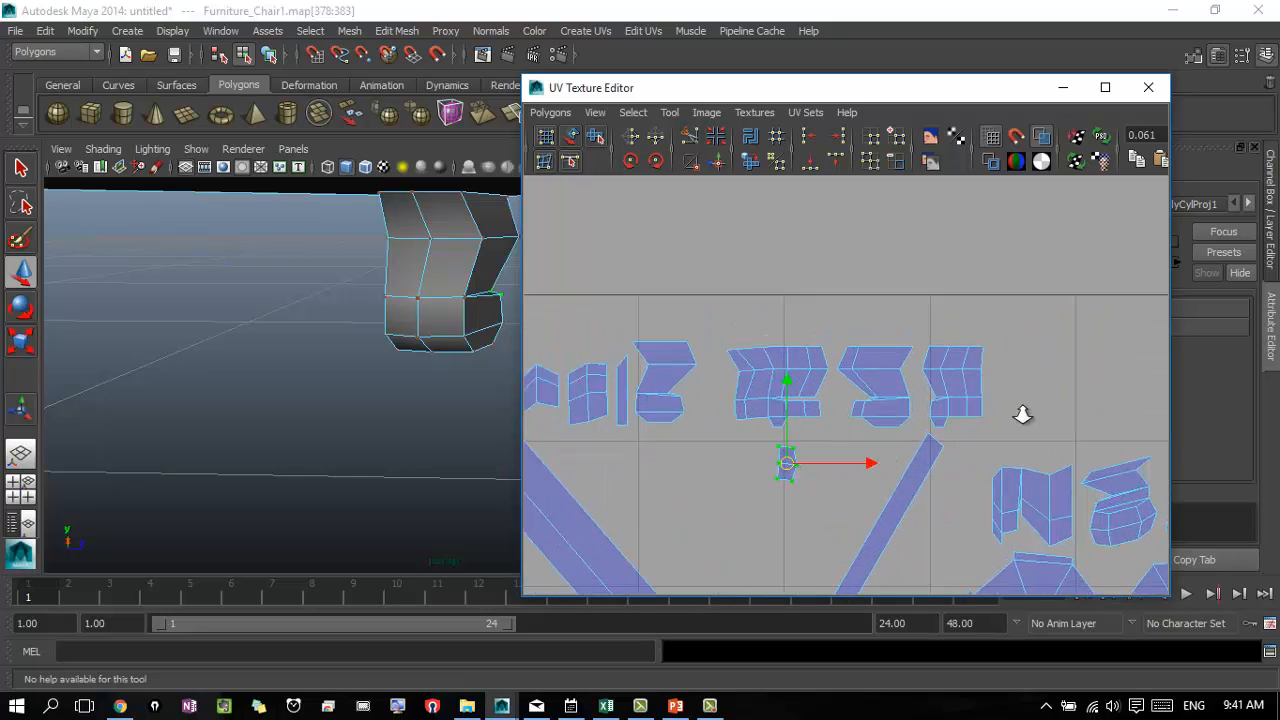
- Select the small shell's border edges one at a time to identify their counterparts along the merged leg shell's gap
{"action": "scroll", "coordinate": [800, 419], "scroll_direction": "up", "scroll_amount": 5}
{"action": "middle_click_drag", "start_coordinate": [814, 426], "coordinate": [982, 260], "text": "alt"}
{"action": "left_click", "coordinate": [824, 428]}
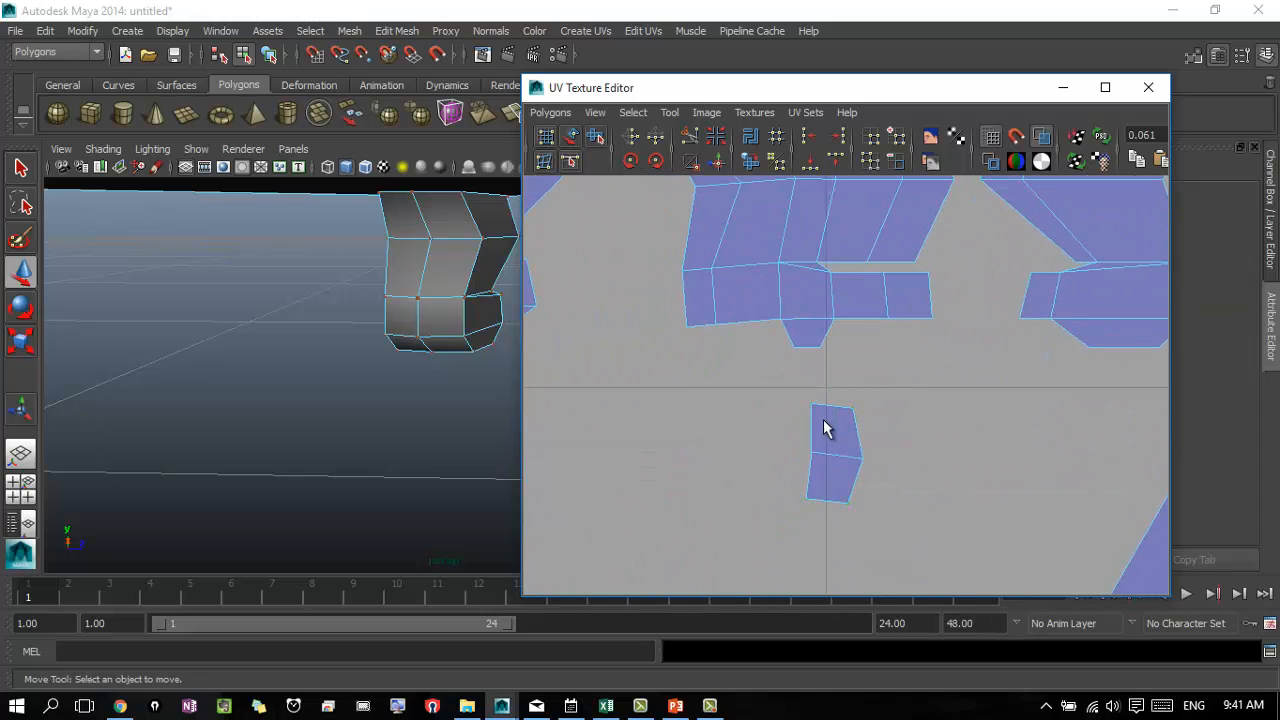
{"action": "right_click_drag", "start_coordinate": [808, 424], "coordinate": [812, 390]}
{"action": "left_click", "coordinate": [812, 425]}
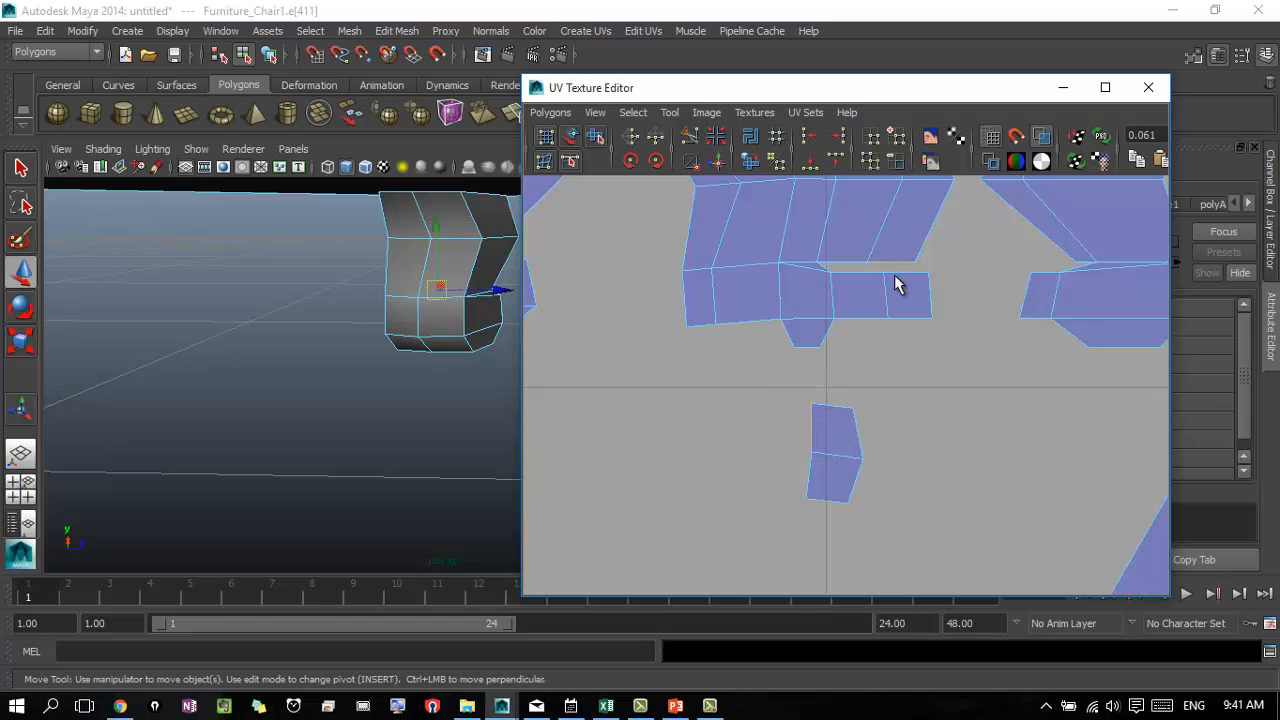
{"action": "left_click", "coordinate": [812, 484]}
{"action": "left_click", "coordinate": [826, 501]}
{"action": "left_click", "coordinate": [856, 483]}
{"action": "left_click", "coordinate": [860, 446]}
{"action": "mouse_move", "coordinate": [868, 358]}
{"action": "middle_mouse_down", "text": "alt"}
{"action": "mouse_move", "coordinate": [926, 497]}
{"action": "mouse_move", "coordinate": [823, 331]}
{"action": "mouse_move", "coordinate": [875, 366]}
{"action": "middle_mouse_up", "text": "alt"}
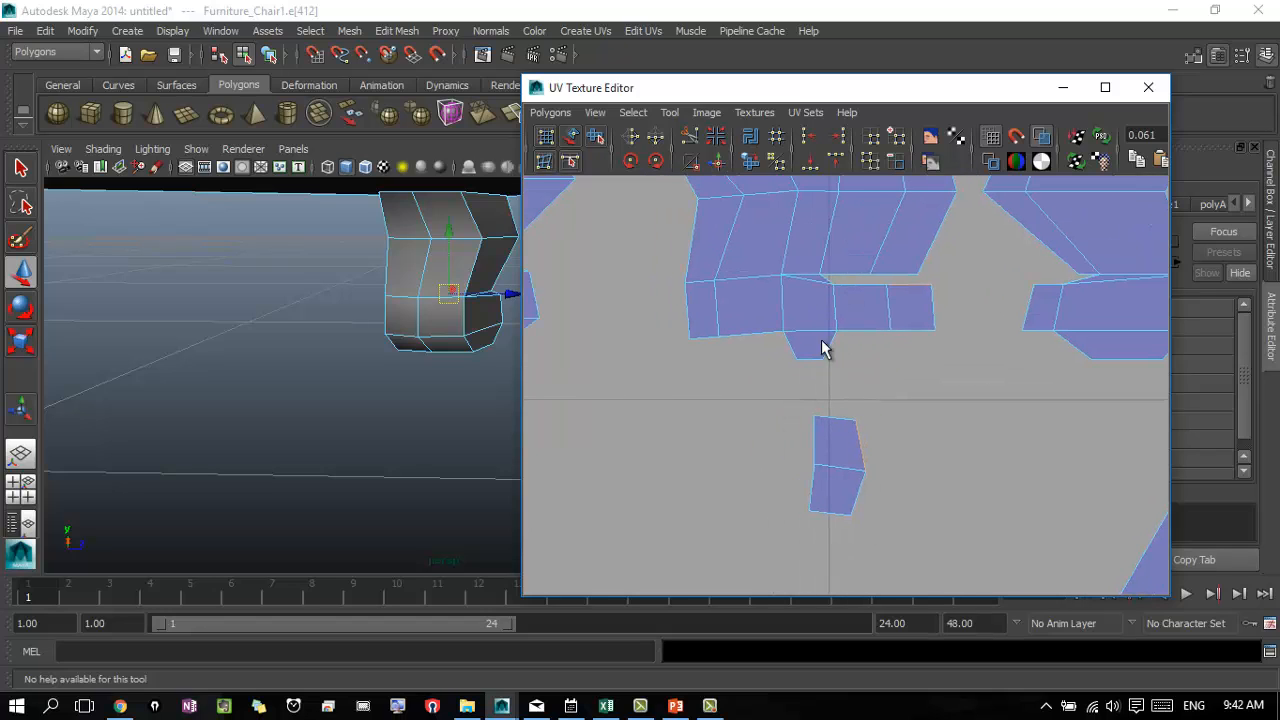
- Try to move and sew all UVs of the small two-face shell onto the leg shells, and undo the sew
{"action": "right_click_drag", "start_coordinate": [850, 455], "coordinate": [869, 449]}
{"action": "left_click_drag", "start_coordinate": [770, 389], "coordinate": [944, 556]}
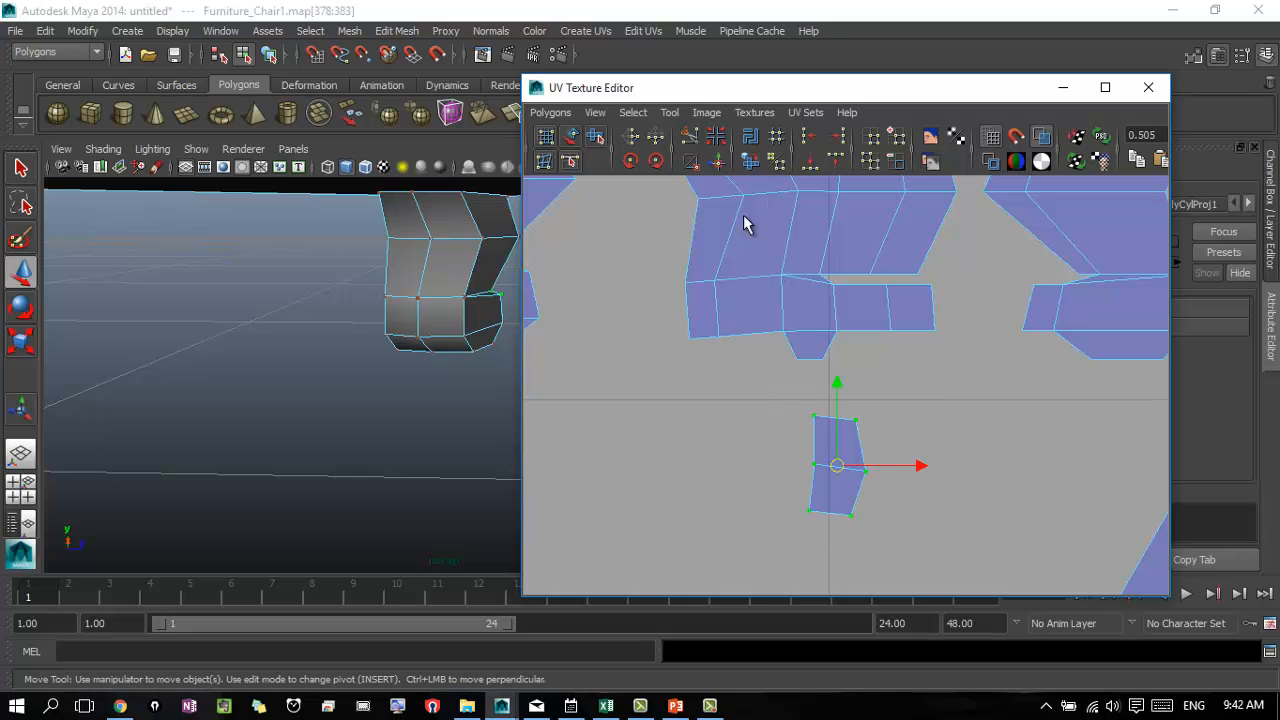
{"action": "left_click", "coordinate": [716, 161]}
{"action": "middle_click_drag", "start_coordinate": [880, 378], "coordinate": [933, 398], "text": "alt"}
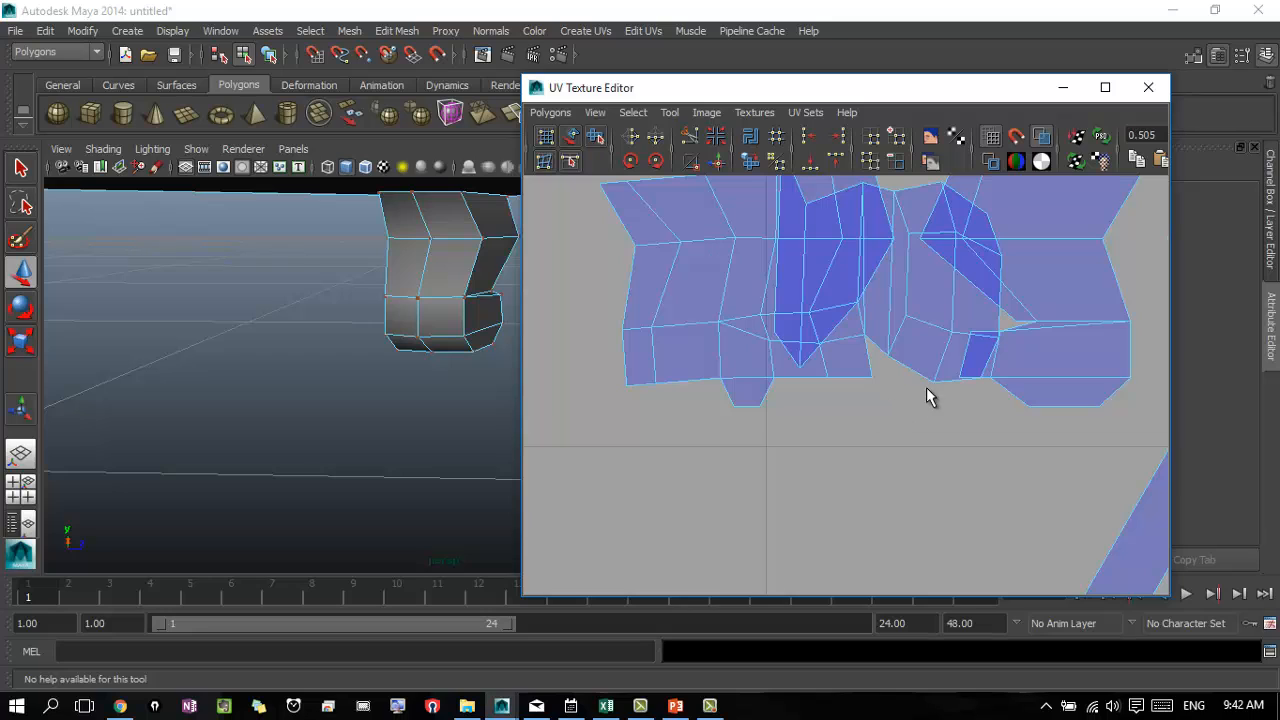
{"action": "key", "text": "ctrl+z"}
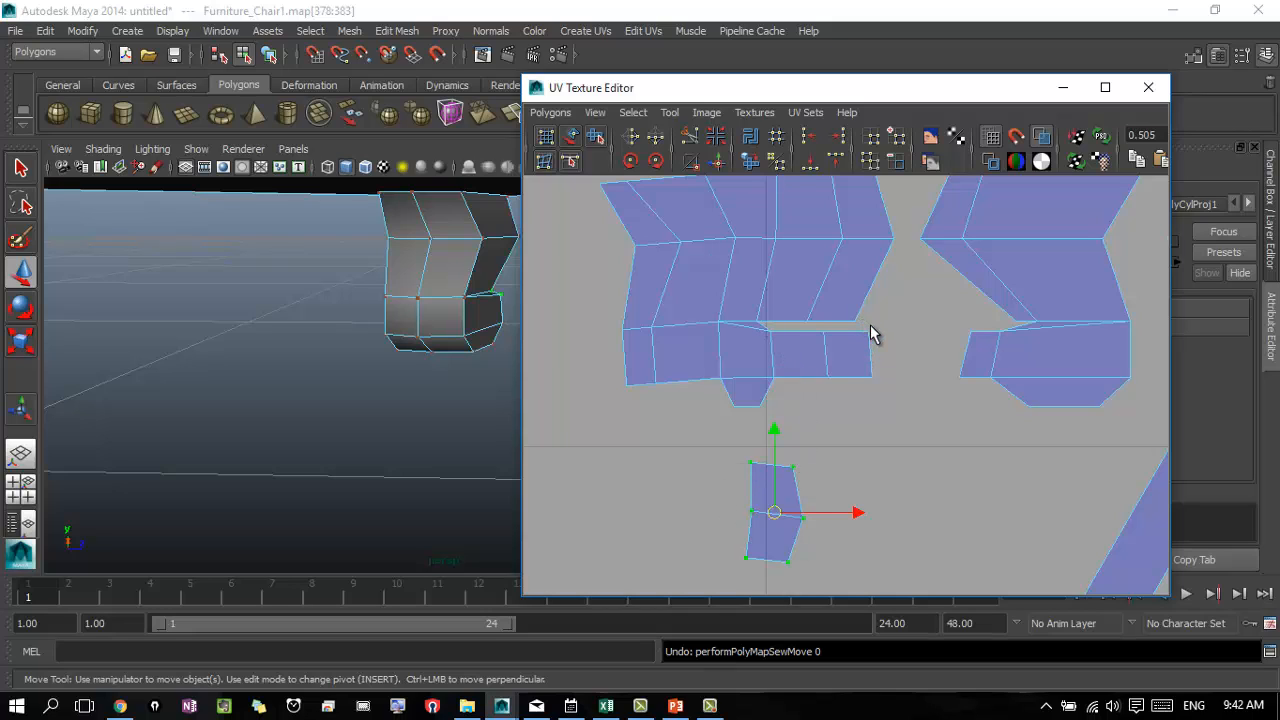
- Select the small shell's top edge and look for its matching edge on the neighbouring leg shells
{"action": "left_click", "coordinate": [866, 451]}
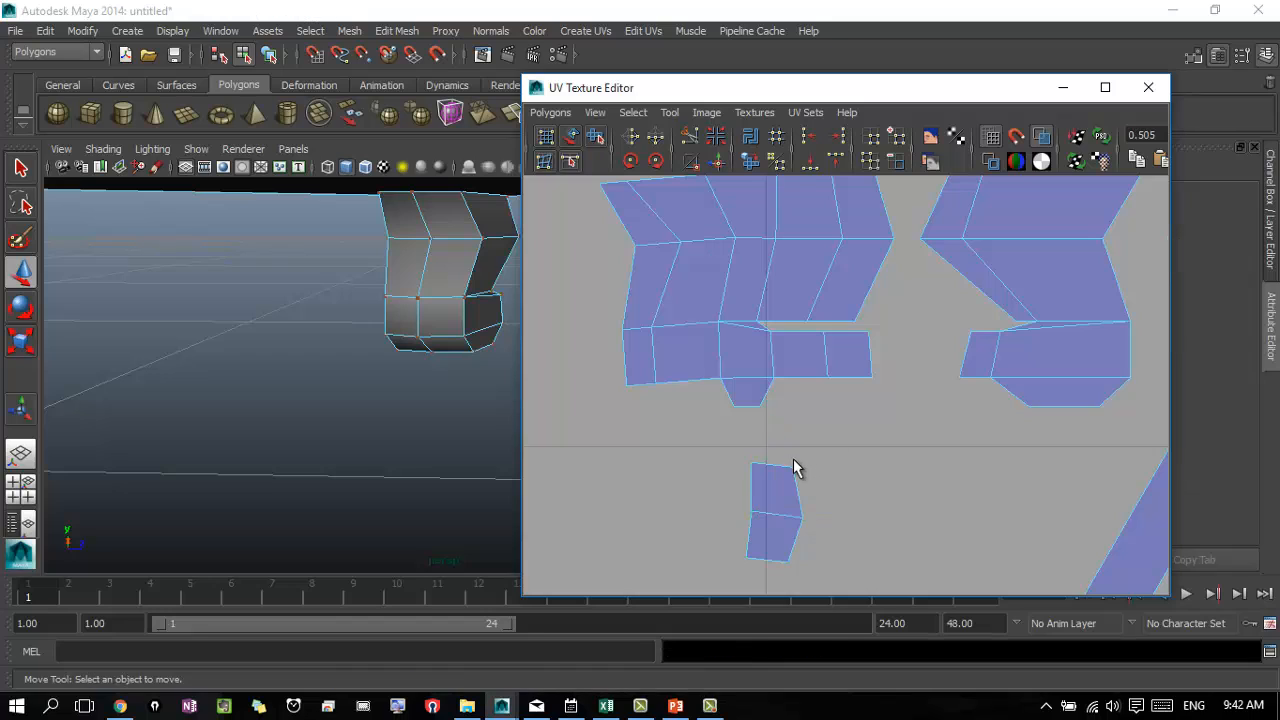
{"action": "right_click_drag", "start_coordinate": [793, 459], "coordinate": [812, 419]}
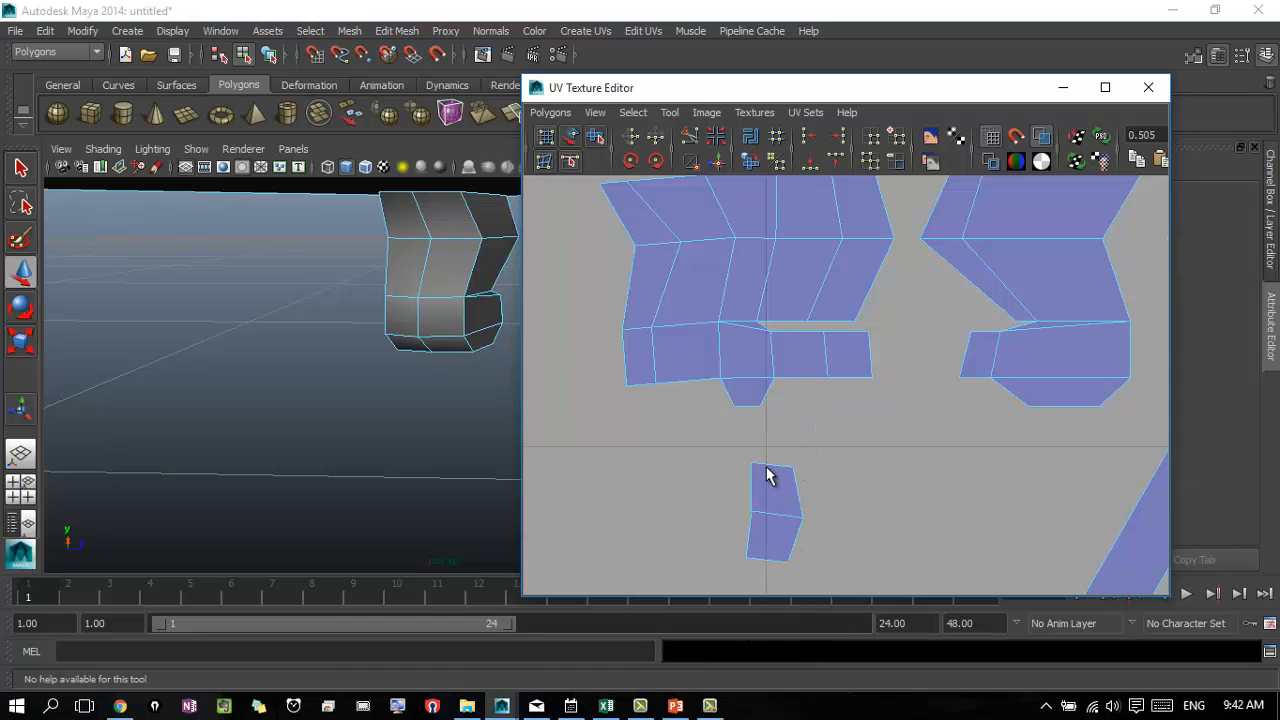
{"action": "left_click", "coordinate": [775, 463]}
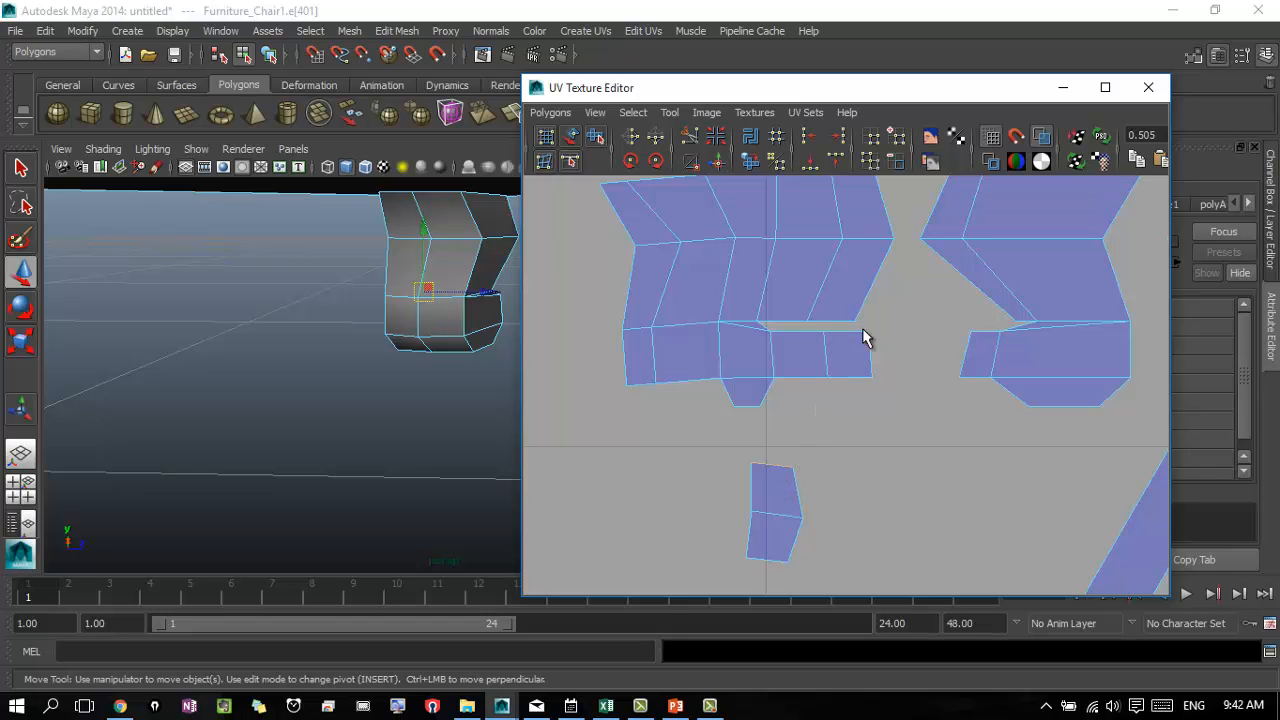
{"action": "scroll", "coordinate": [857, 465], "scroll_direction": "down", "scroll_amount": 3}
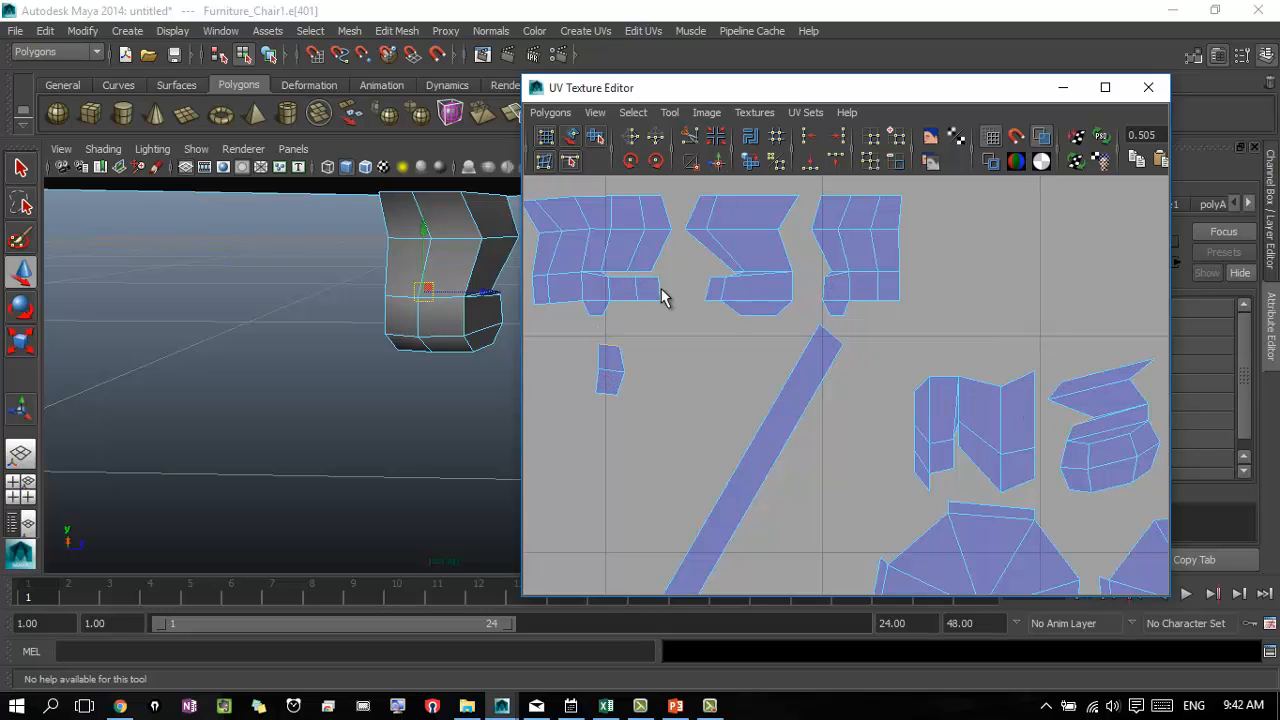
{"action": "middle_click_drag", "start_coordinate": [566, 380], "coordinate": [706, 379], "text": "alt"}
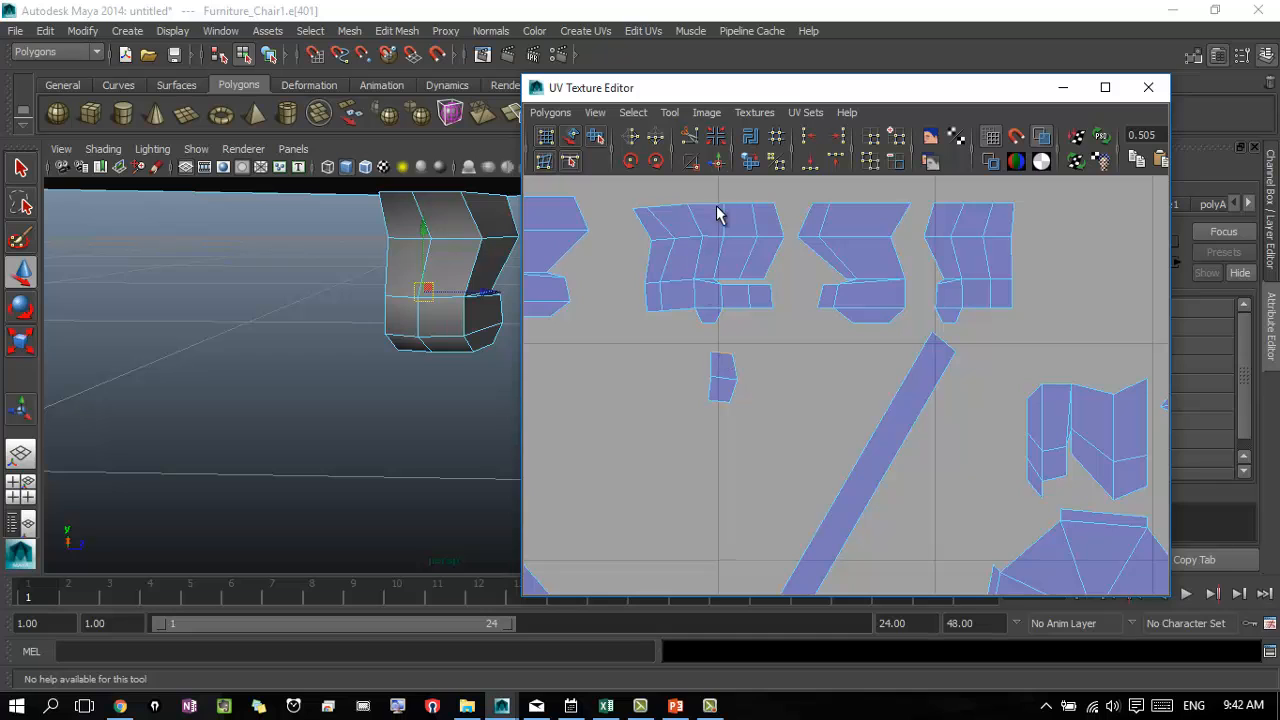
- Select all edges of the small two-face shell below the merged leg shell
{"action": "scroll", "coordinate": [660, 408], "scroll_direction": "up", "scroll_amount": 4}
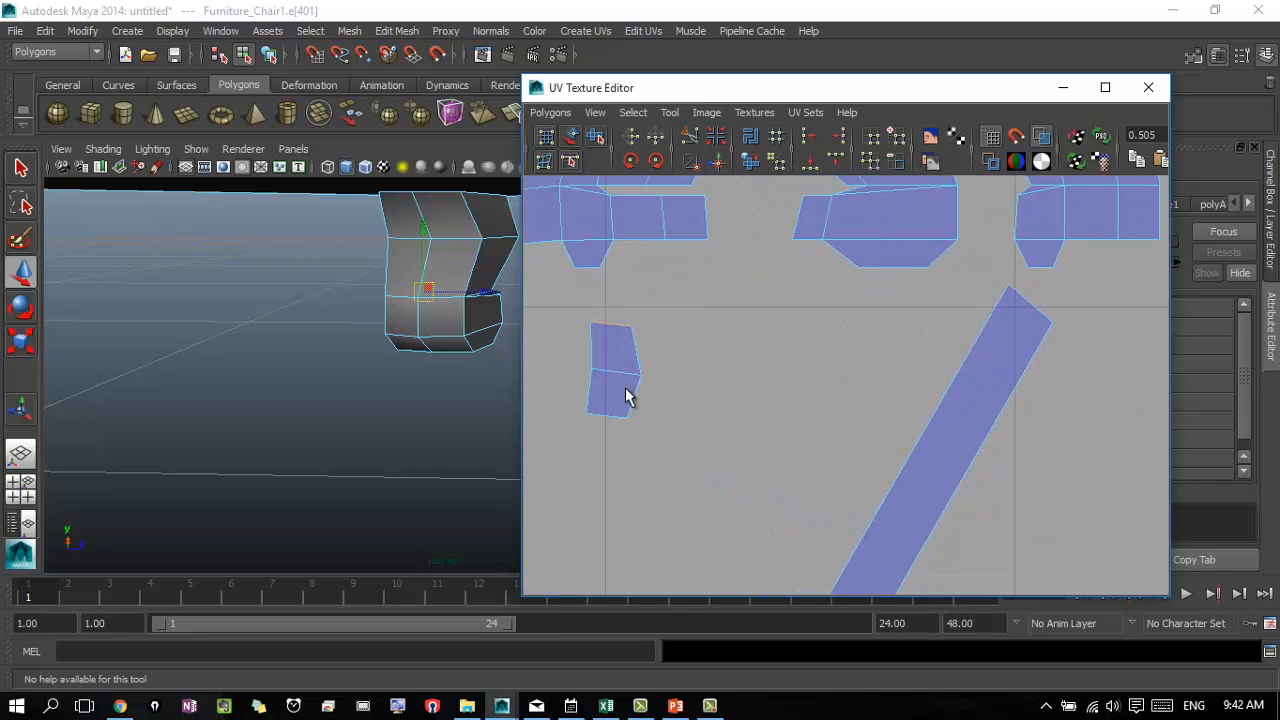
{"action": "middle_click_drag", "start_coordinate": [640, 385], "coordinate": [816, 381], "text": "alt"}
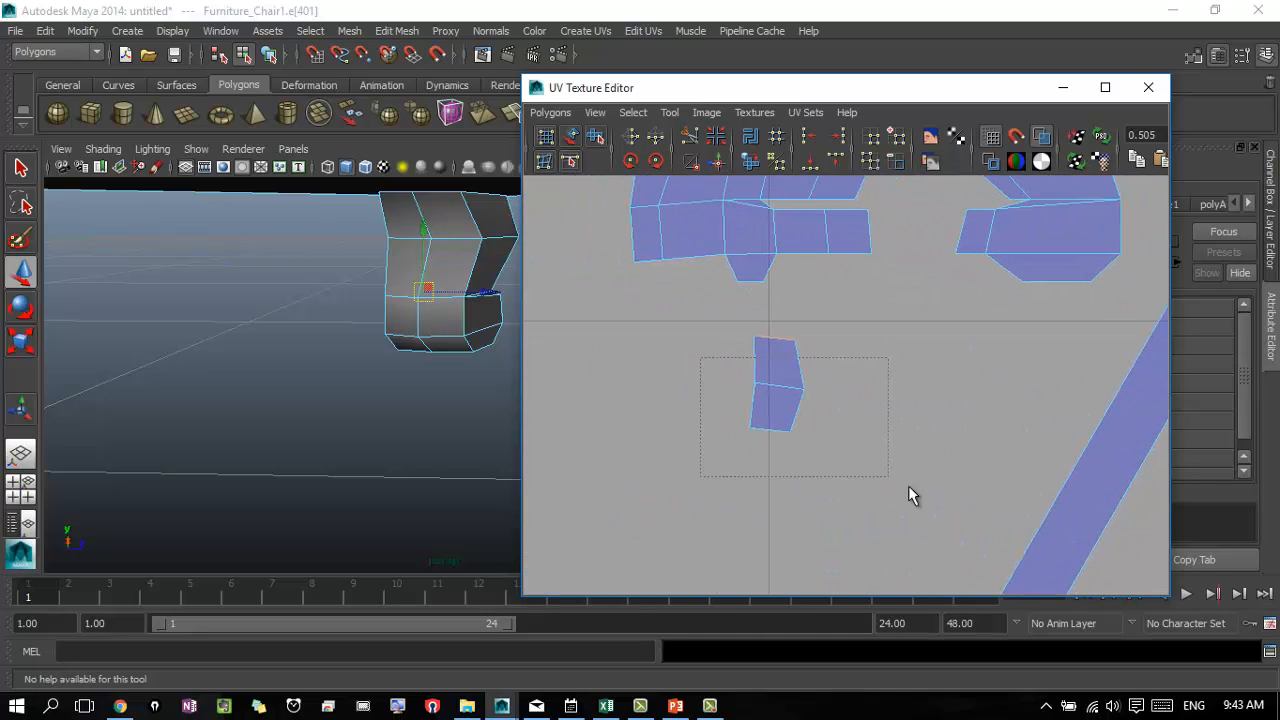
{"action": "left_click_drag", "start_coordinate": [909, 487], "coordinate": [810, 467]}
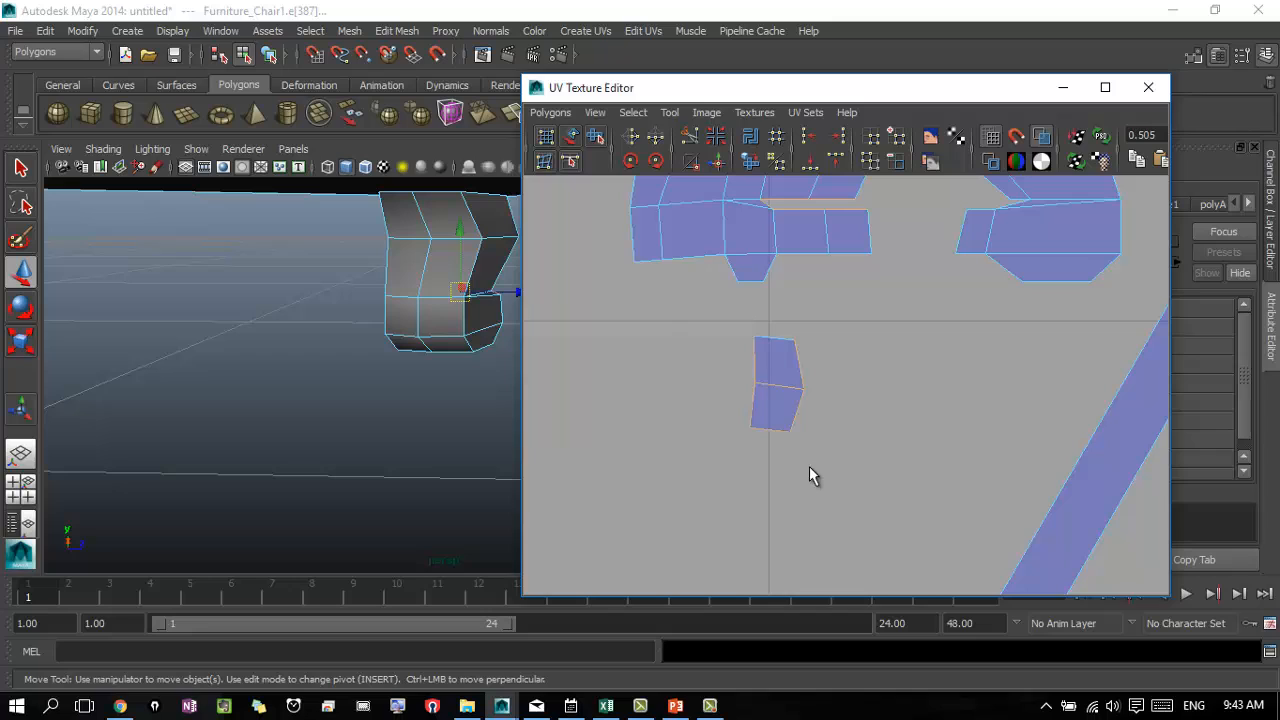
- Try Move and Sew UVs and the plain Sew UVs on the small shell's edges, undoing each attempt
{"action": "right_click", "coordinate": [777, 385], "text": "shift"}
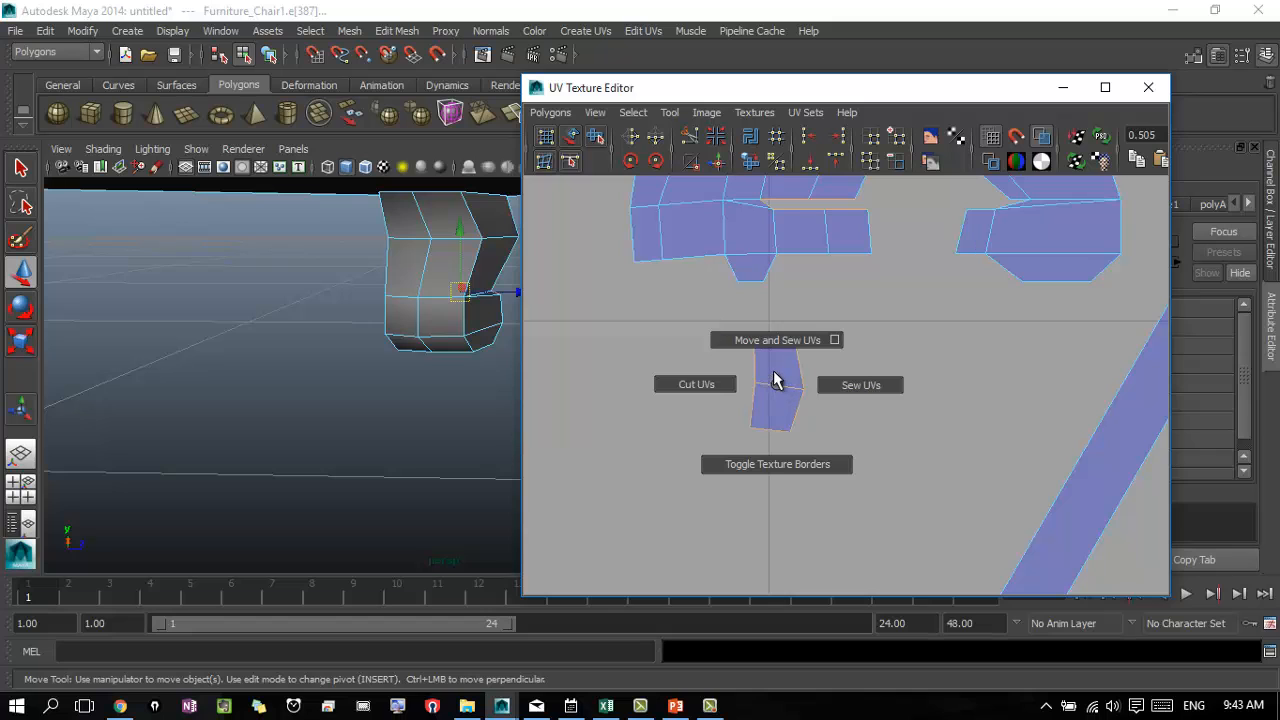
{"action": "right_click_drag", "start_coordinate": [777, 380], "coordinate": [778, 340], "text": "shift"}
{"action": "middle_click_drag", "start_coordinate": [805, 310], "coordinate": [872, 266], "text": "alt"}
{"action": "key", "text": "ctrl+z"}
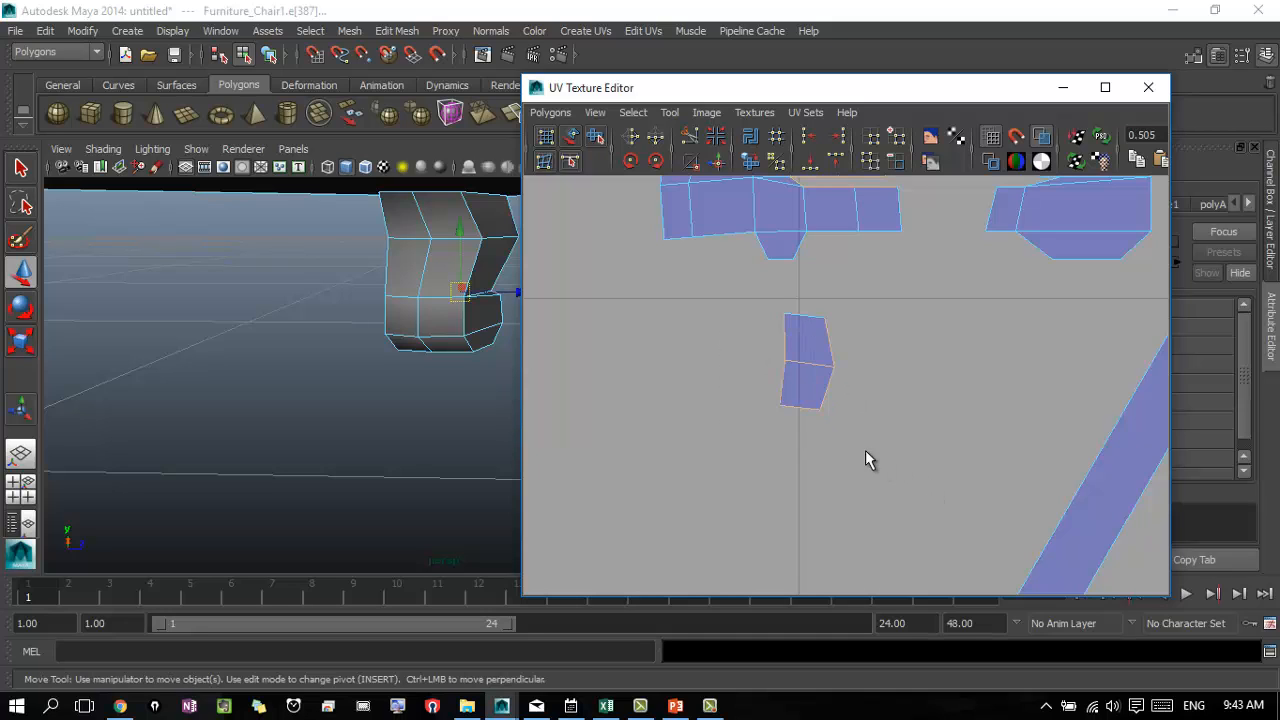
{"action": "right_click", "coordinate": [812, 352], "text": "shift"}
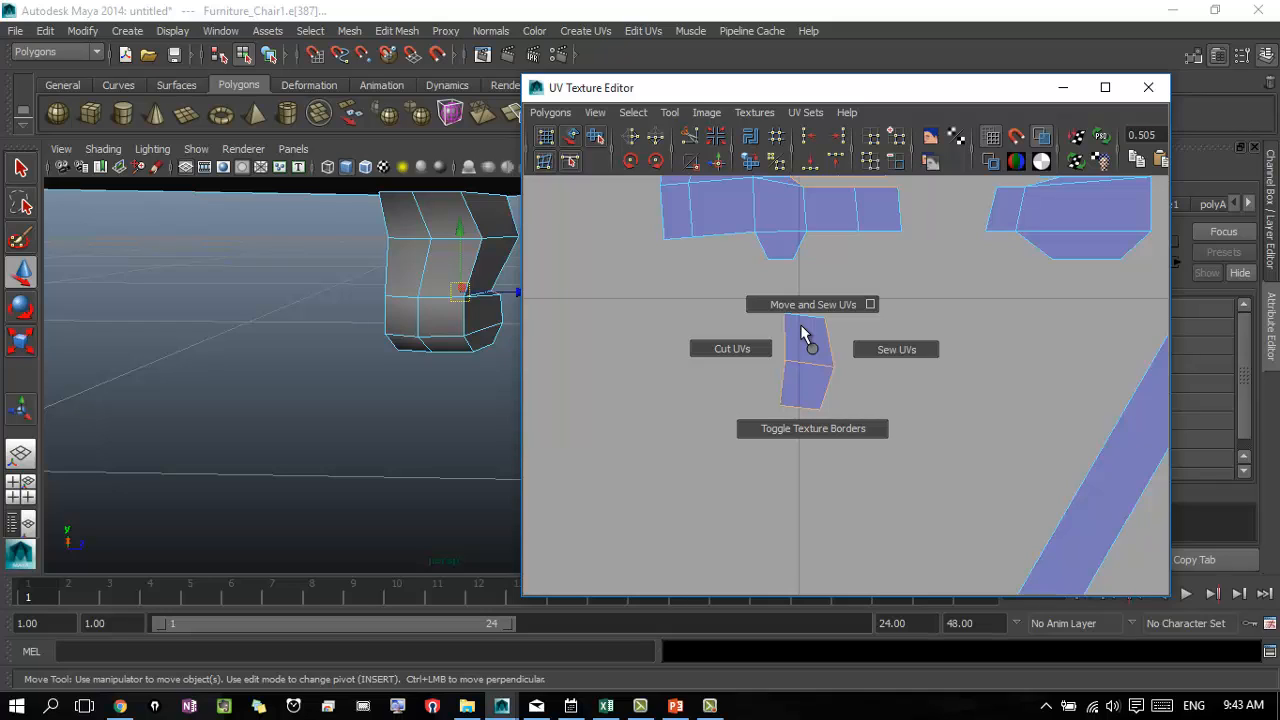
{"action": "left_click", "coordinate": [896, 349]}
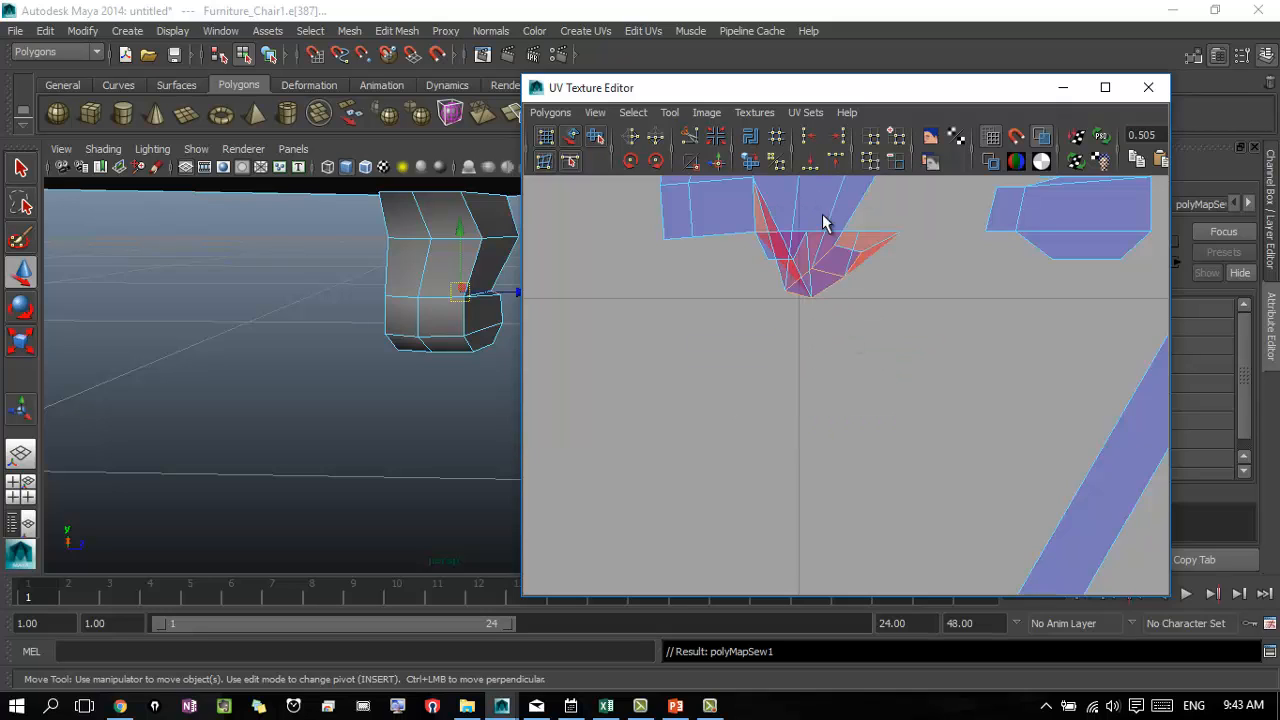
{"action": "key", "text": "ctrl+z"}
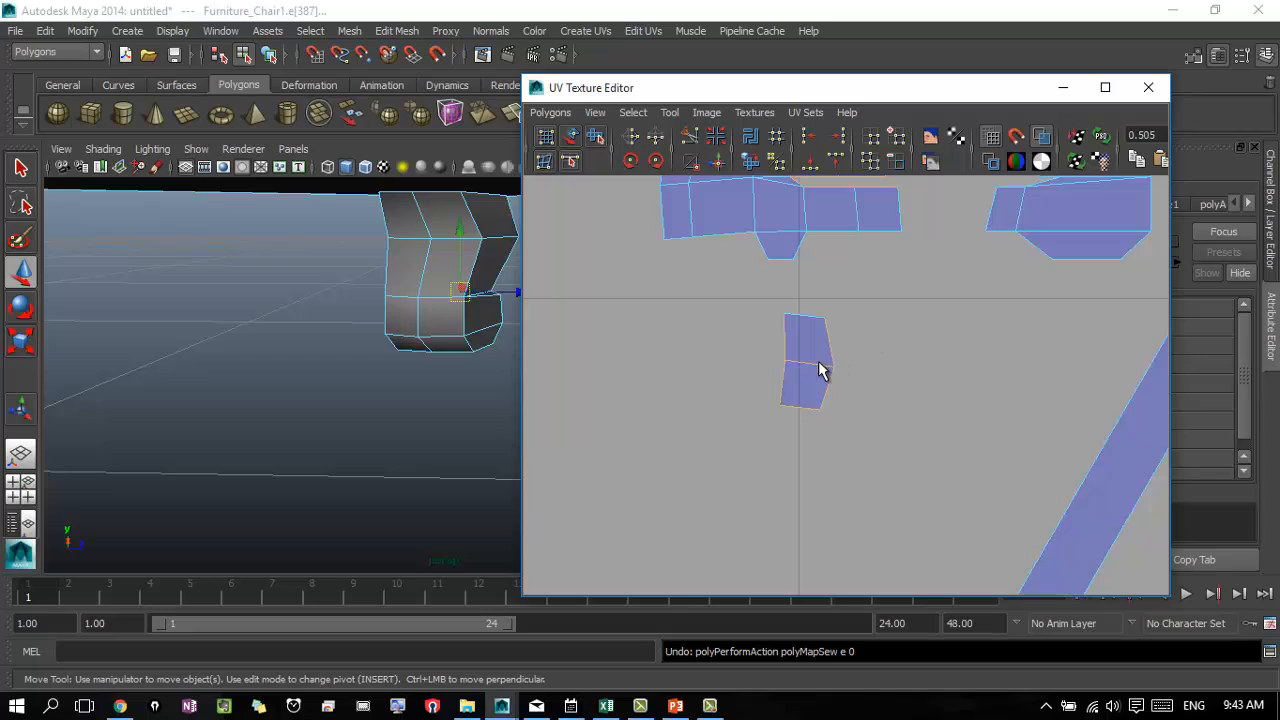
- Move and sew the small two-face shell's edges into the gap of the merged leg shell and check the layout
{"action": "right_click_drag", "start_coordinate": [819, 362], "coordinate": [802, 318], "text": "shift"}
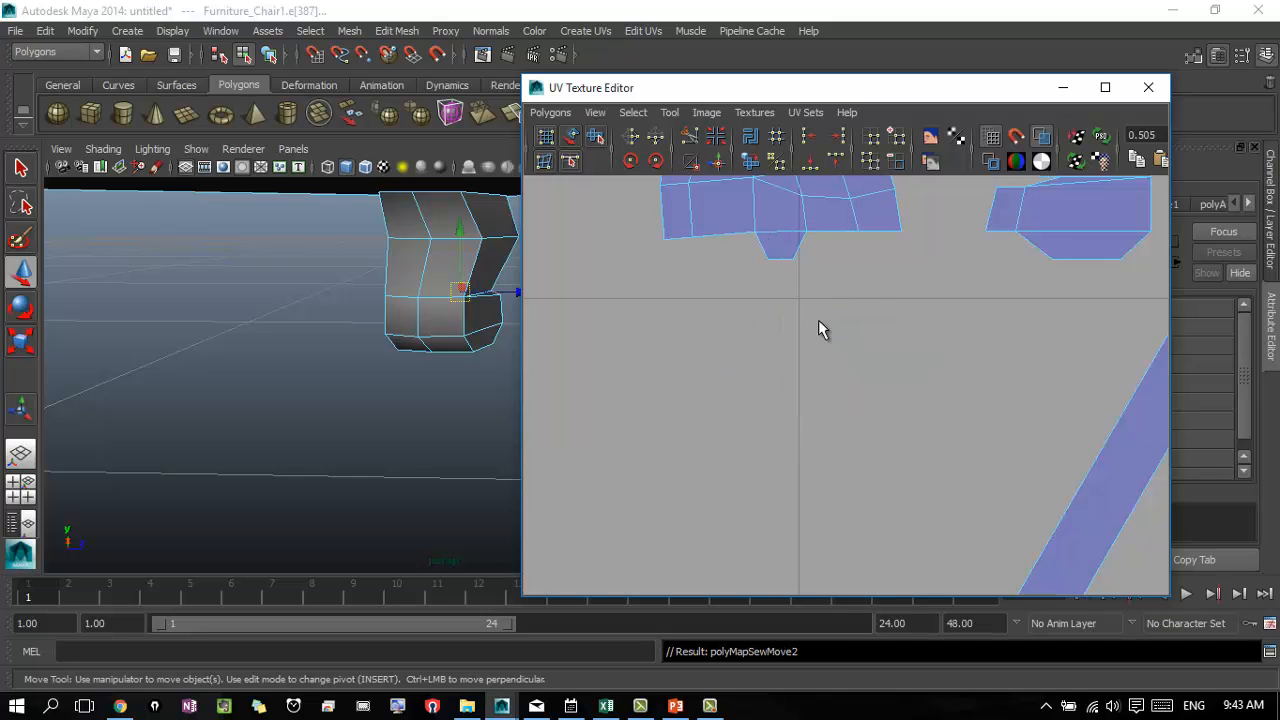
{"action": "scroll", "coordinate": [857, 443], "scroll_direction": "up", "scroll_amount": 4}
{"action": "right_click_drag", "start_coordinate": [927, 403], "coordinate": [1046, 410], "text": "alt"}
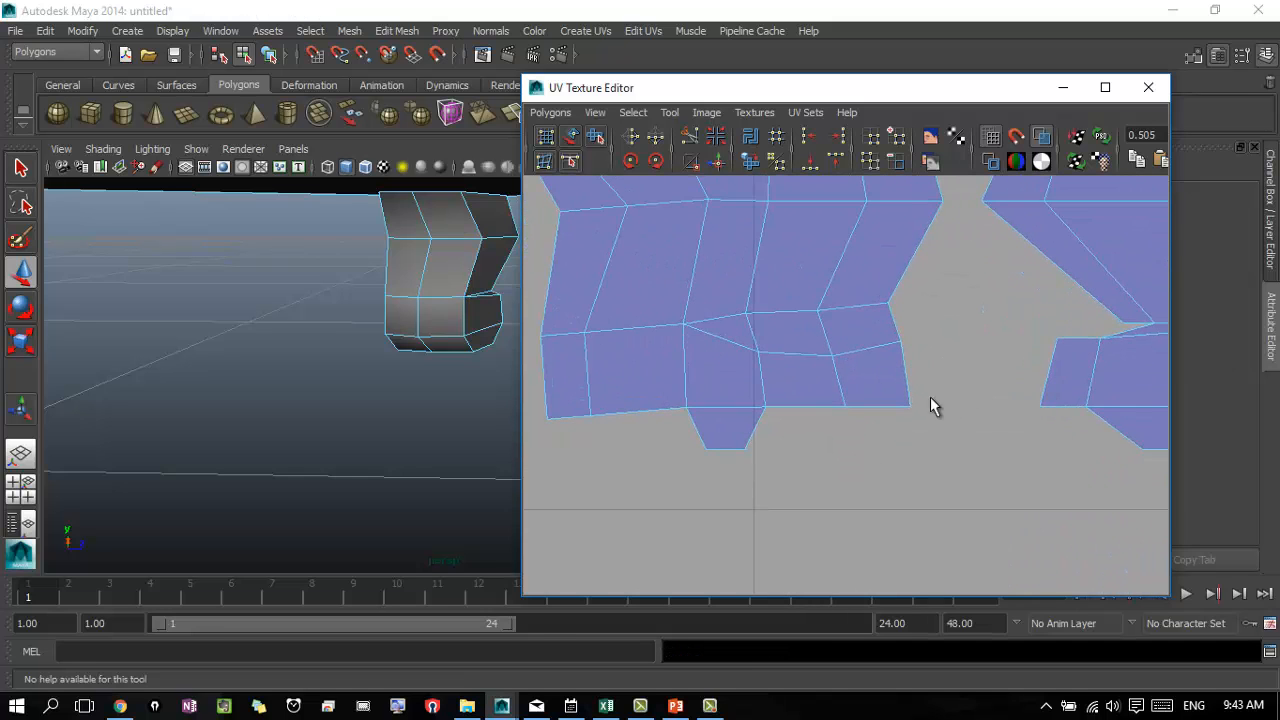
{"action": "right_click_drag", "start_coordinate": [666, 408], "coordinate": [315, 398], "text": "alt"}
{"action": "middle_click_drag", "start_coordinate": [906, 370], "coordinate": [978, 157], "text": "alt"}
{"action": "scroll", "coordinate": [700, 369], "scroll_direction": "down", "scroll_amount": 8}
{"action": "middle_click_drag", "start_coordinate": [835, 394], "coordinate": [757, 294], "text": "alt"}
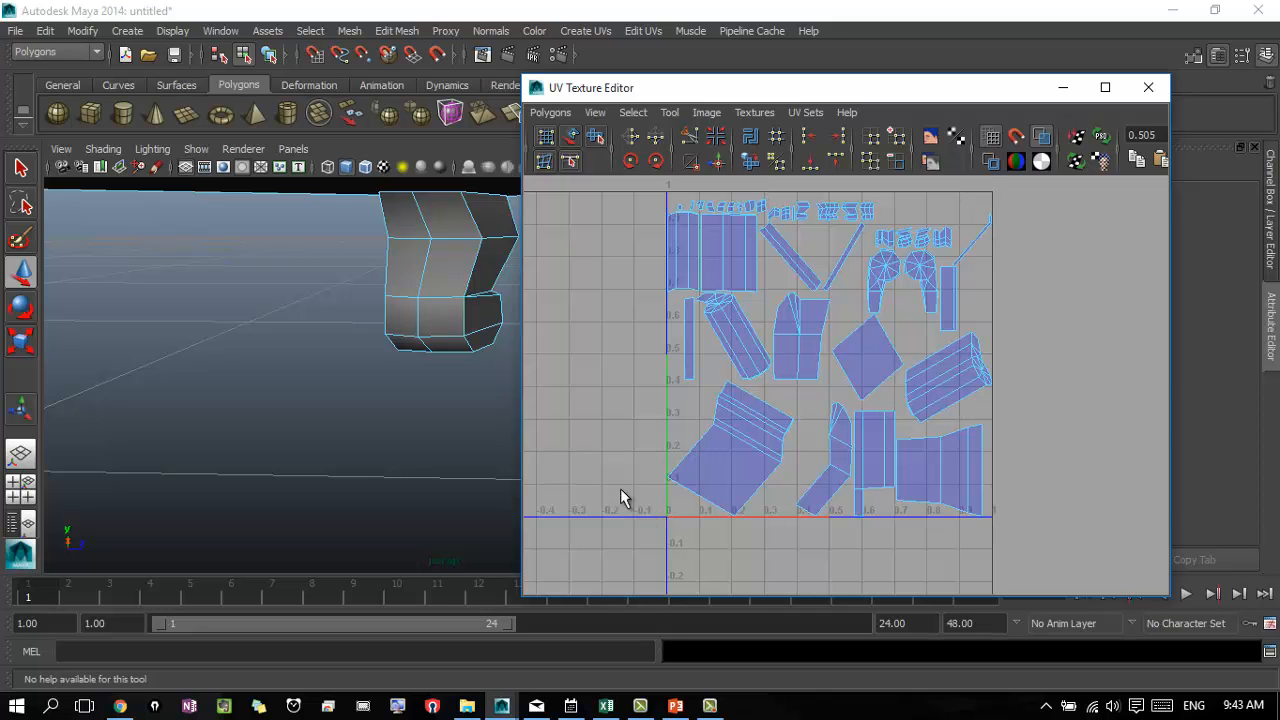
- Examine the whole armchair from the front, sides and back alongside its UV layout
{"action": "left_click_drag", "start_coordinate": [423, 337], "coordinate": [370, 365], "text": "alt"}
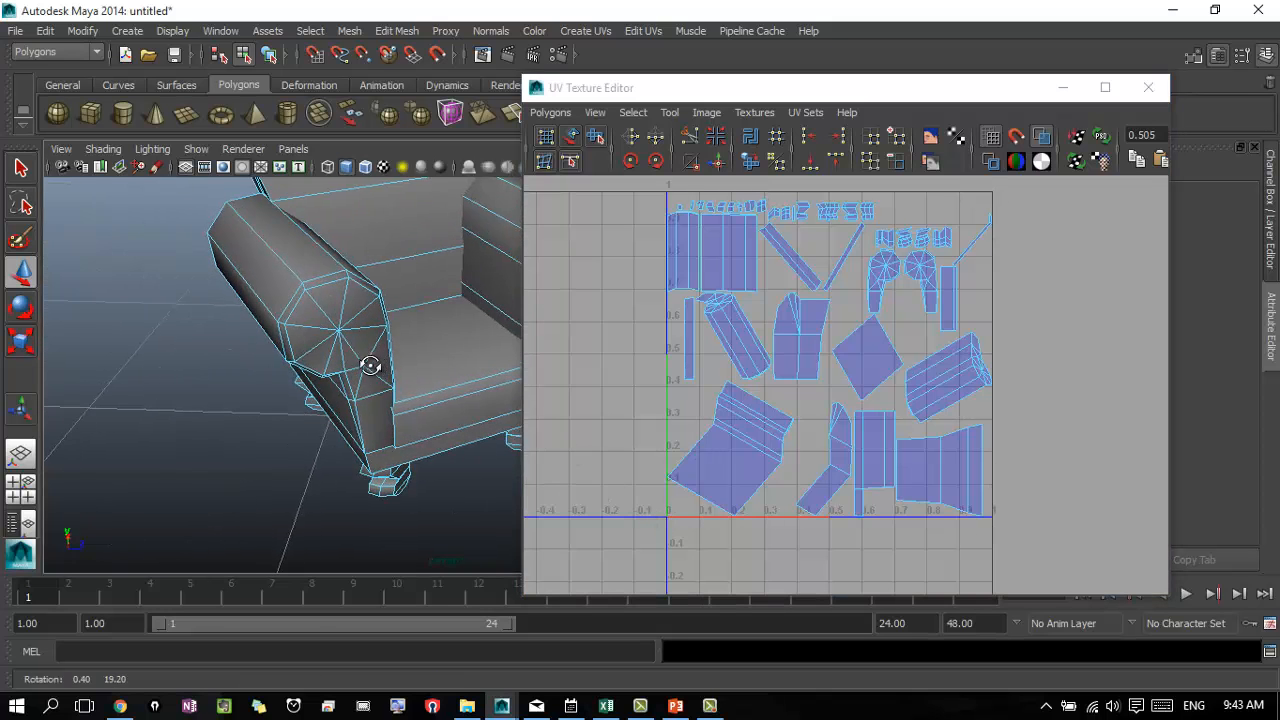
{"action": "middle_click_drag", "start_coordinate": [370, 365], "coordinate": [314, 391], "text": "alt"}
{"action": "right_click_drag", "start_coordinate": [314, 391], "coordinate": [280, 408], "text": "alt"}
{"action": "middle_click_drag", "start_coordinate": [280, 408], "coordinate": [357, 354], "text": "alt"}
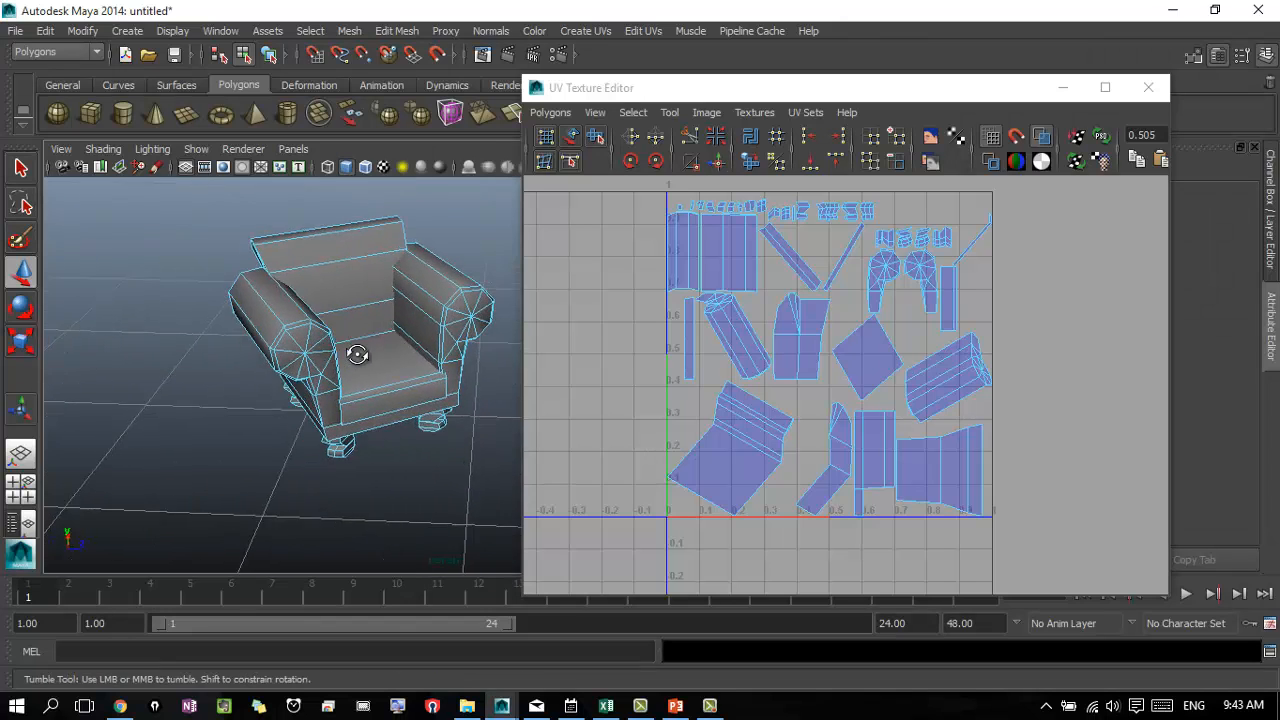
{"action": "left_click_drag", "start_coordinate": [357, 354], "coordinate": [386, 326], "text": "alt"}
{"action": "middle_click_drag", "start_coordinate": [386, 326], "coordinate": [359, 381], "text": "alt"}
{"action": "left_click_drag", "start_coordinate": [359, 381], "coordinate": [390, 400], "text": "alt"}
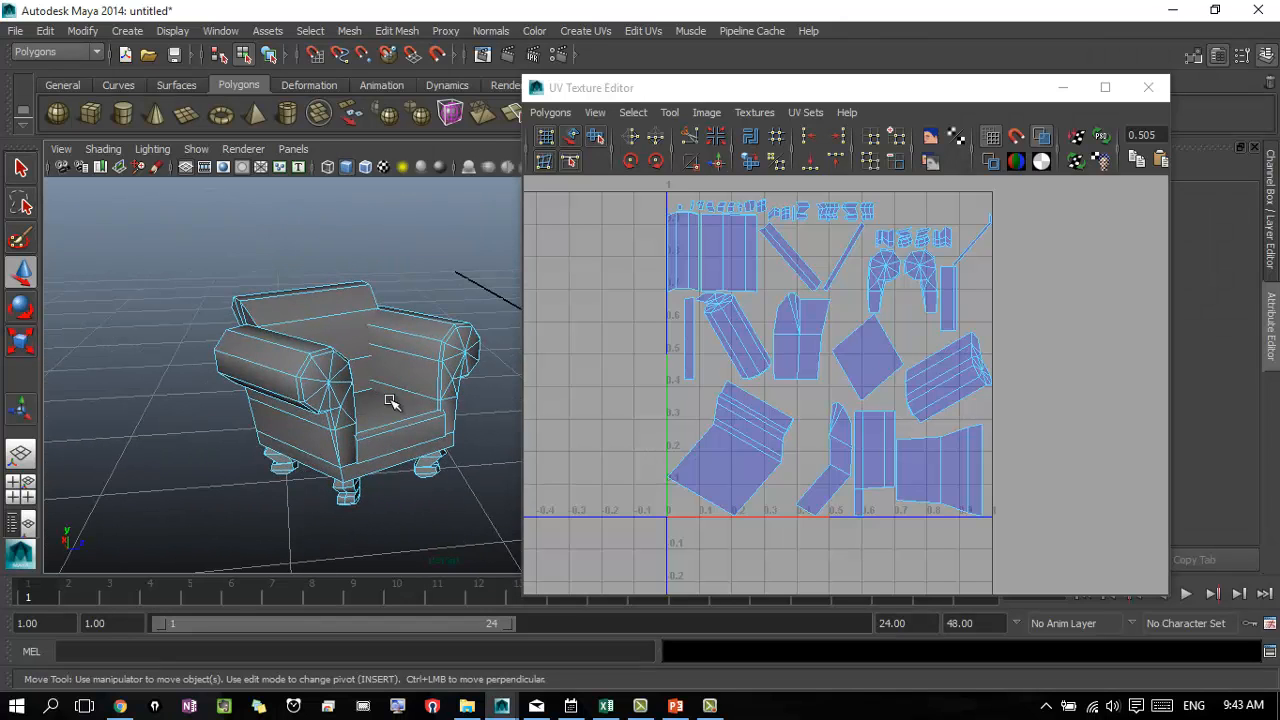
{"action": "middle_click_drag", "start_coordinate": [480, 277], "coordinate": [357, 283], "text": "alt"}
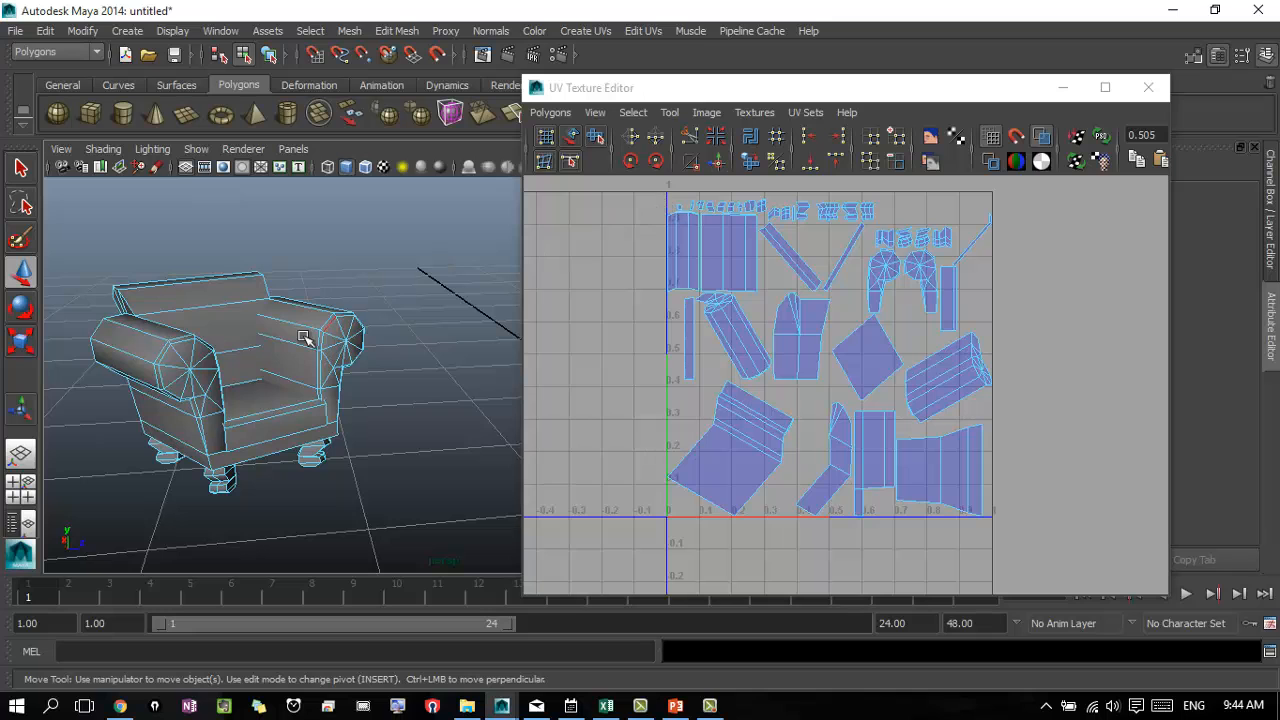
{"action": "key", "text": "alt"}
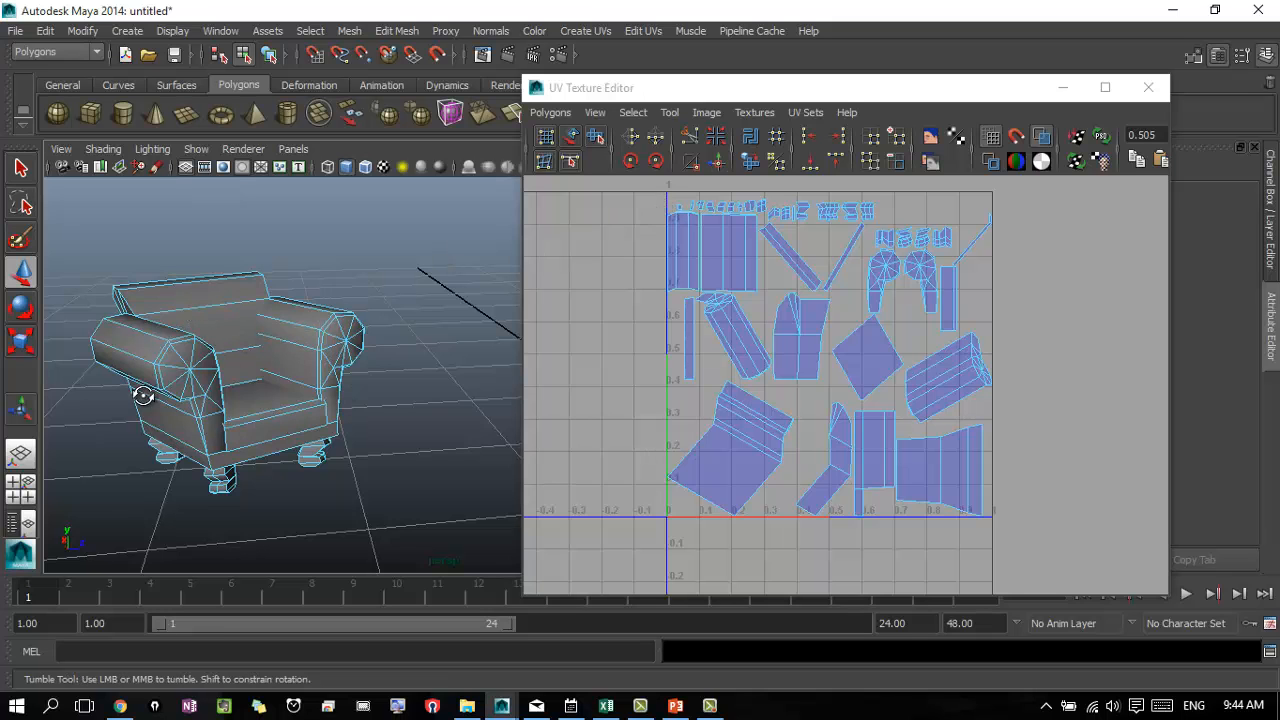
{"action": "left_click_drag", "start_coordinate": [143, 395], "coordinate": [343, 357], "text": "alt"}
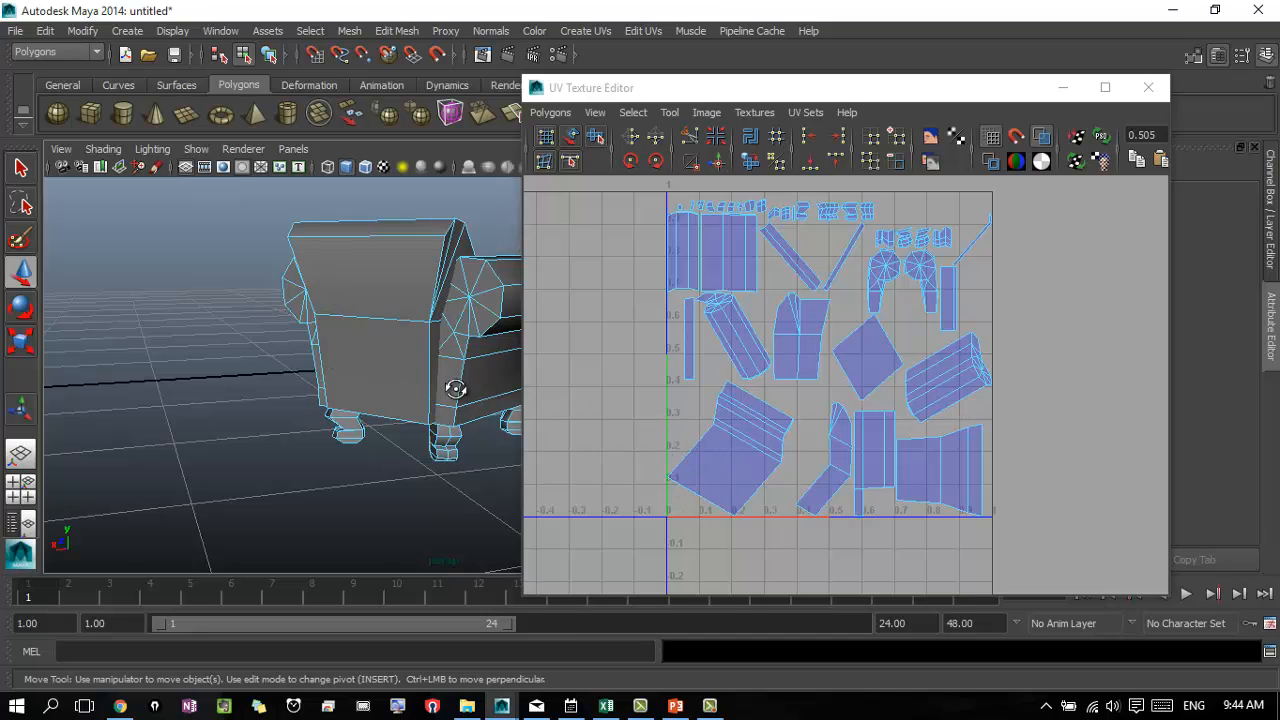
{"action": "left_click_drag", "start_coordinate": [451, 388], "coordinate": [240, 390], "text": "alt"}
{"action": "middle_click_drag", "start_coordinate": [377, 366], "coordinate": [440, 414], "text": "alt"}
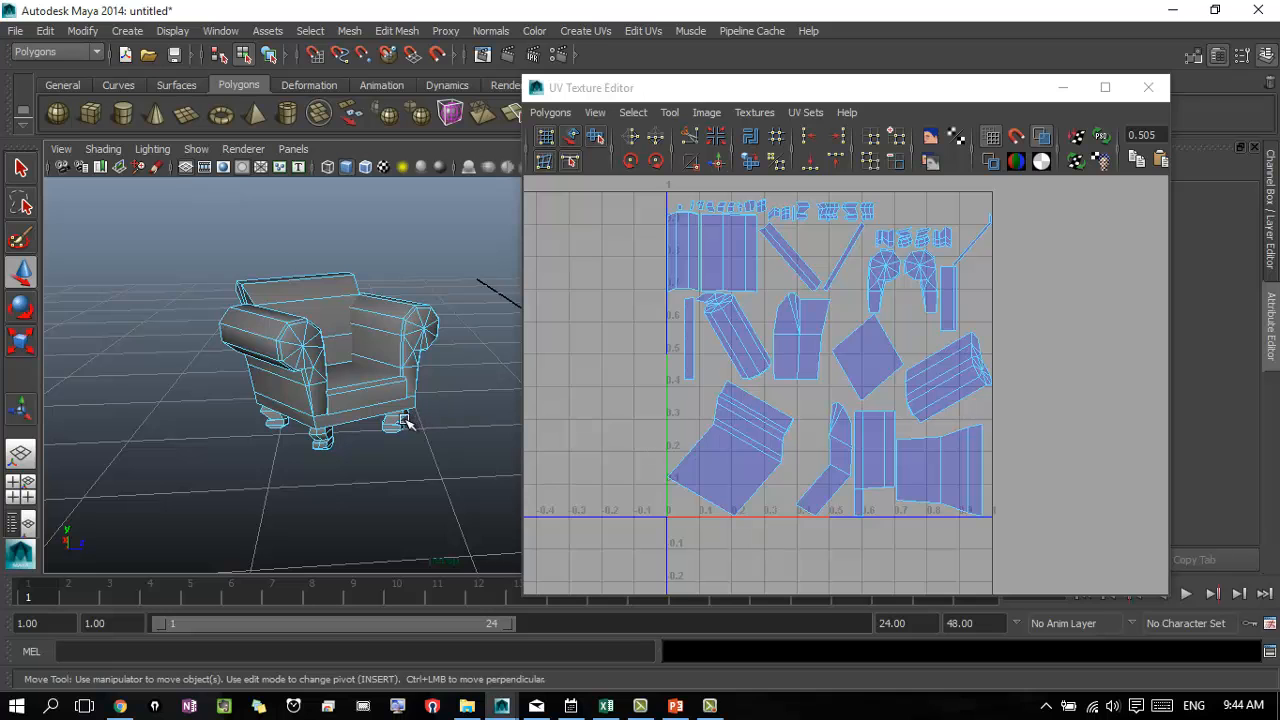
- Inspect the armchair's legs up close from several angles, including from low down beneath the seat
{"action": "left_click_drag", "start_coordinate": [403, 420], "coordinate": [345, 425], "text": "alt"}
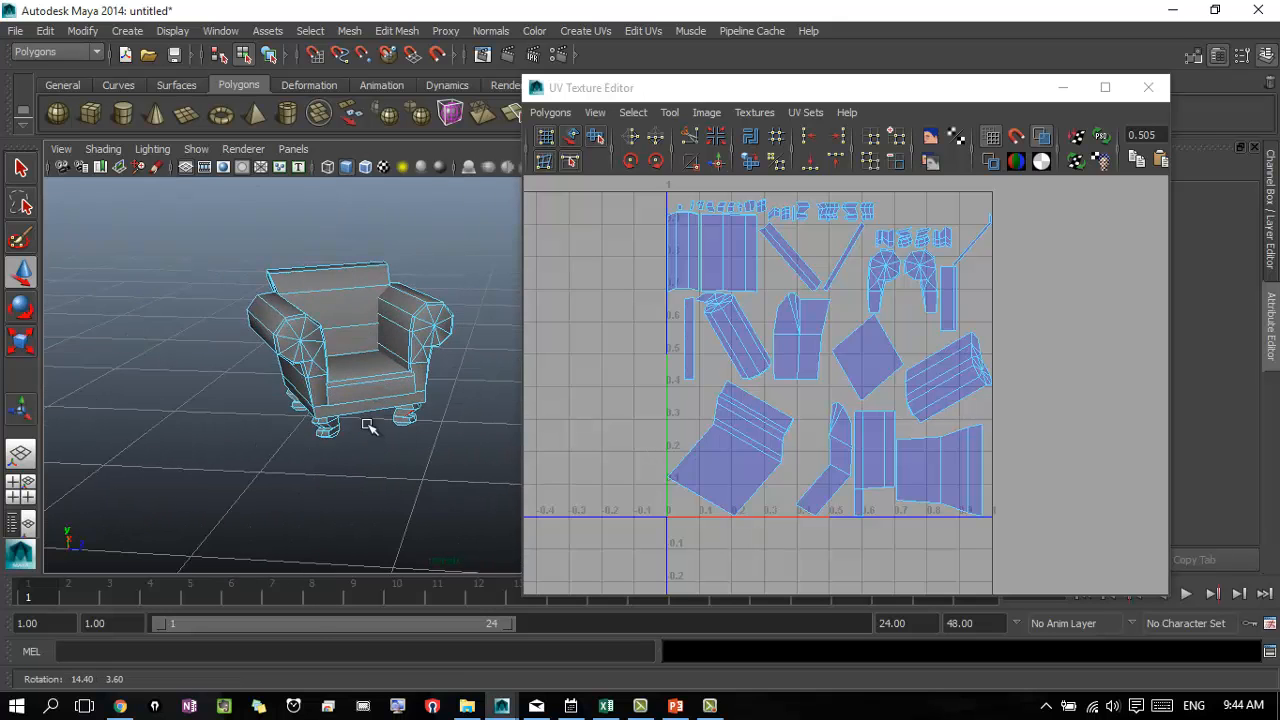
{"action": "middle_click_drag", "start_coordinate": [296, 406], "coordinate": [205, 470], "text": "alt"}
{"action": "right_click_drag", "start_coordinate": [300, 460], "coordinate": [490, 445], "text": "alt"}
{"action": "middle_click_drag", "start_coordinate": [390, 385], "coordinate": [455, 322], "text": "alt"}
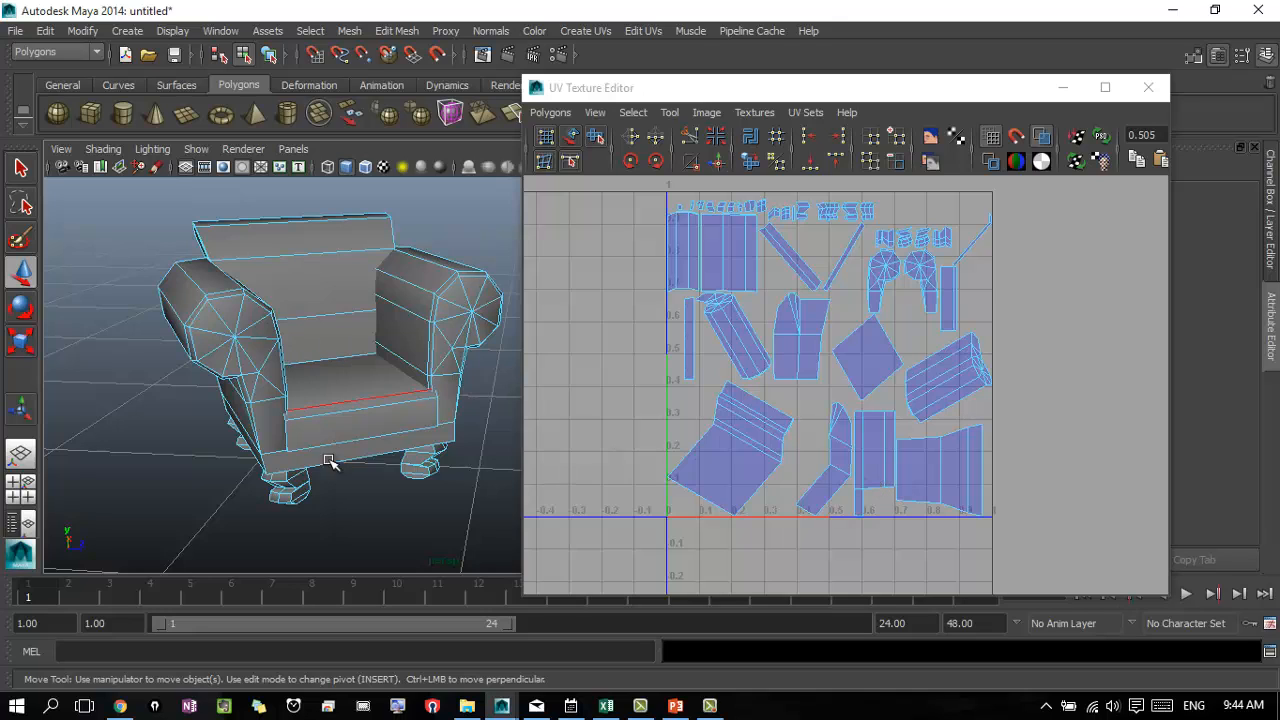
{"action": "left_click_drag", "start_coordinate": [330, 465], "coordinate": [351, 457], "text": "alt"}
{"action": "middle_click_drag", "start_coordinate": [379, 441], "coordinate": [466, 260], "text": "alt"}
{"action": "right_click_drag", "start_coordinate": [391, 343], "coordinate": [543, 341], "text": "alt"}
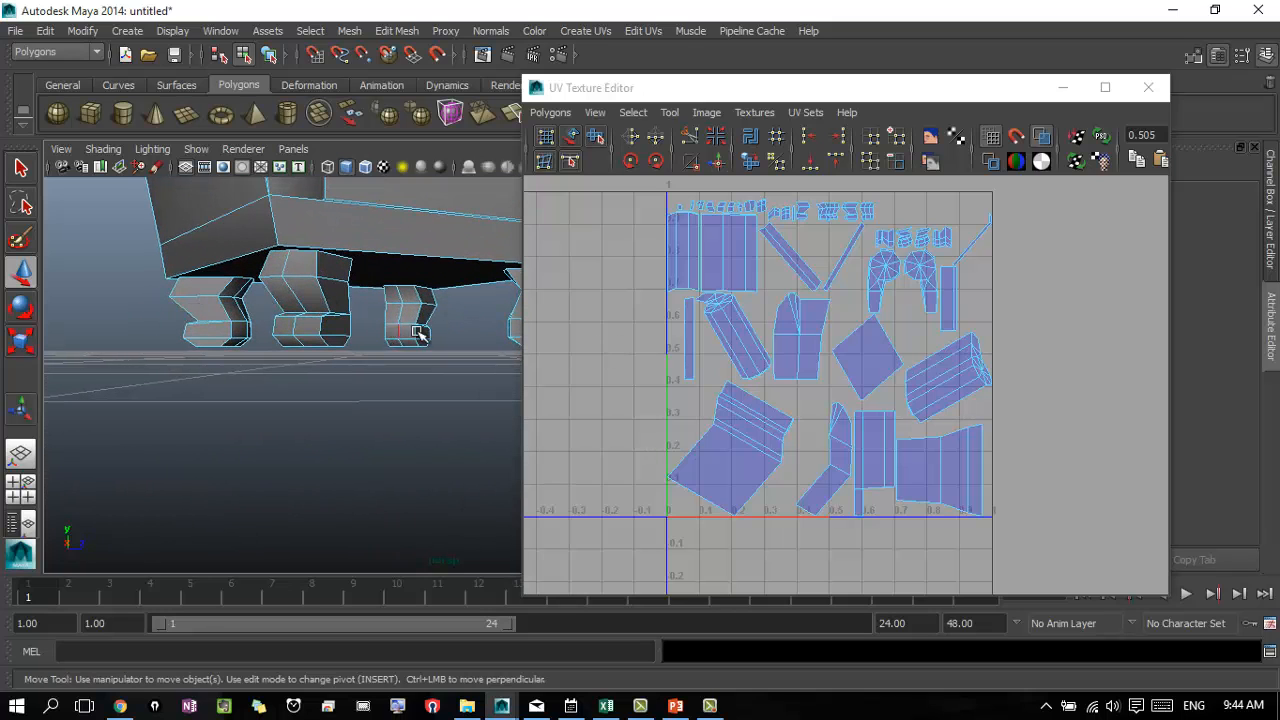
{"action": "left_click_drag", "start_coordinate": [388, 292], "coordinate": [345, 306], "text": "alt"}
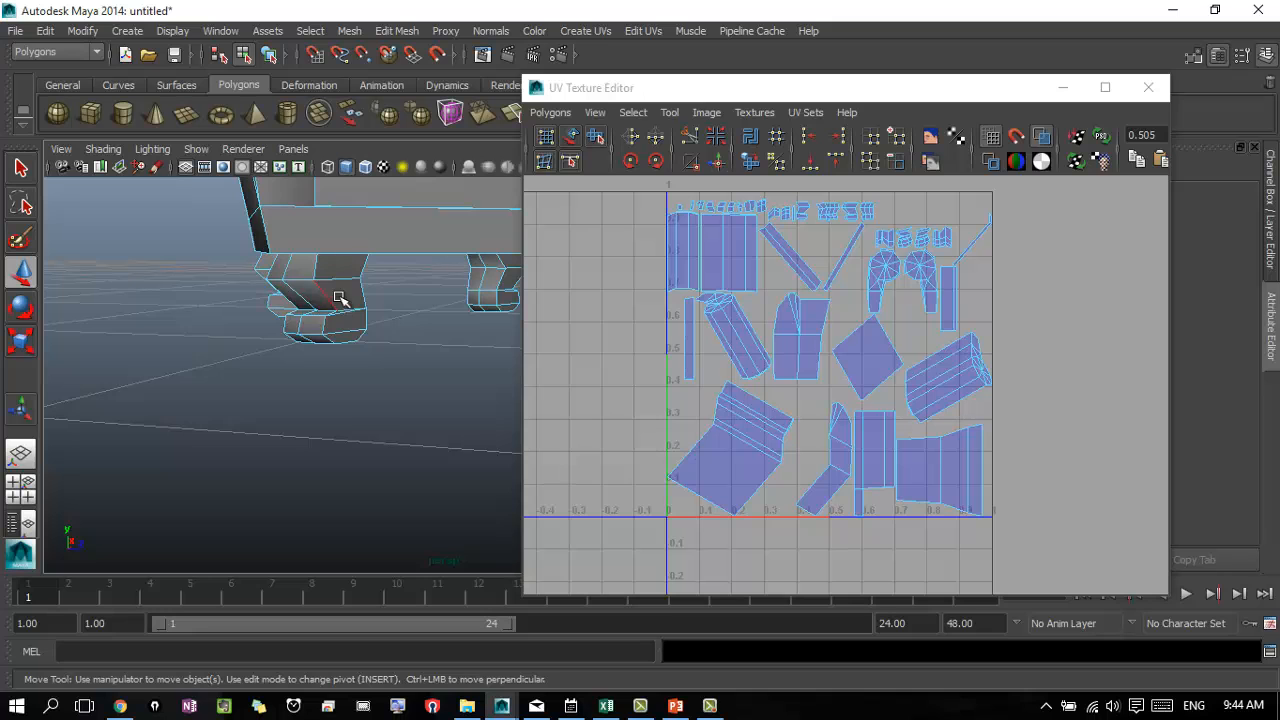
{"action": "left_click_drag", "start_coordinate": [338, 350], "coordinate": [327, 396], "text": "alt"}
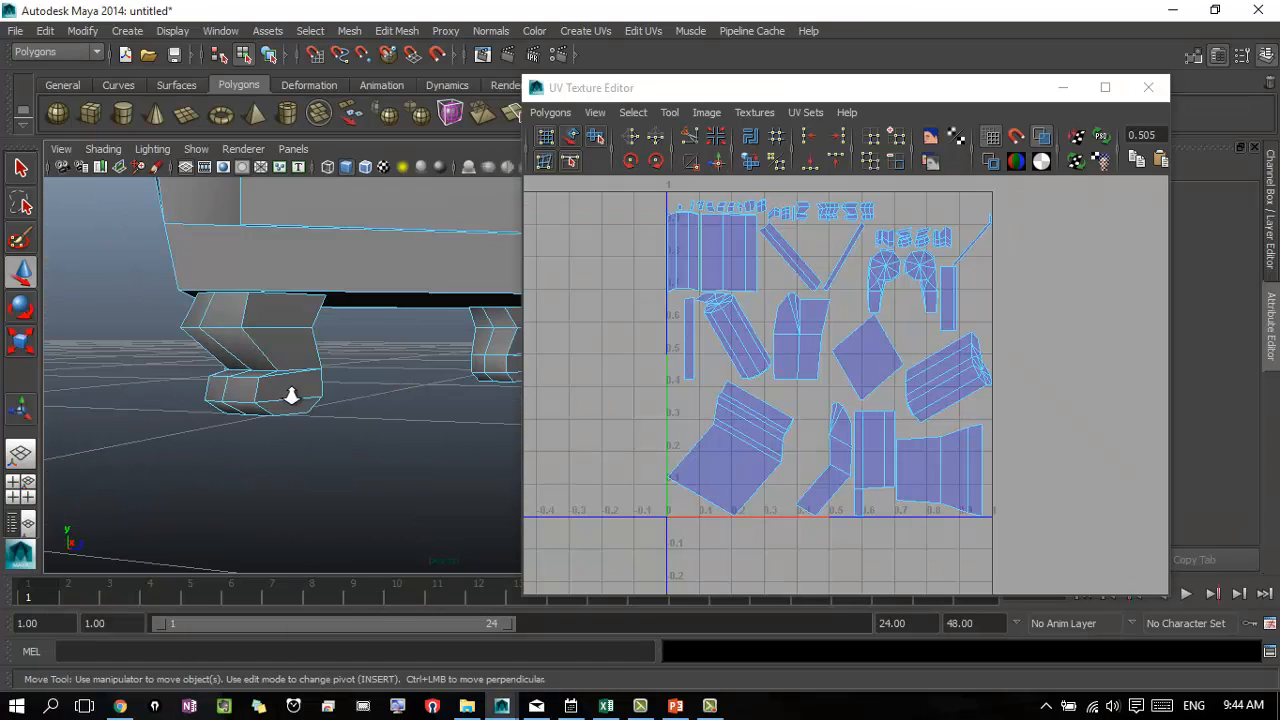
{"action": "right_click_drag", "start_coordinate": [292, 395], "coordinate": [425, 386], "text": "alt"}
{"action": "left_click_drag", "start_coordinate": [425, 386], "coordinate": [491, 400], "text": "alt"}
{"action": "right_click_drag", "start_coordinate": [491, 400], "coordinate": [350, 394], "text": "alt"}
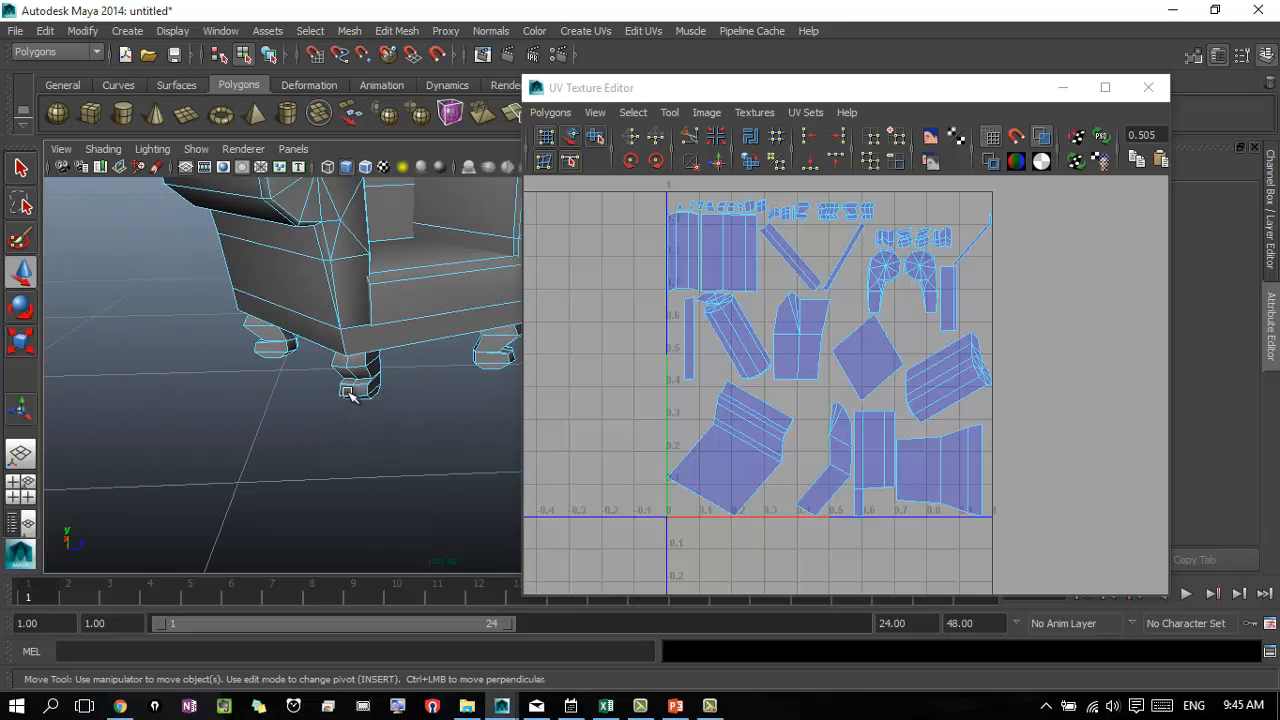
{"action": "left_click_drag", "start_coordinate": [412, 385], "coordinate": [386, 414], "text": "alt"}
{"action": "right_click_drag", "start_coordinate": [356, 410], "coordinate": [258, 402], "text": "alt"}
{"action": "middle_click_drag", "start_coordinate": [414, 364], "coordinate": [394, 460], "text": "alt"}
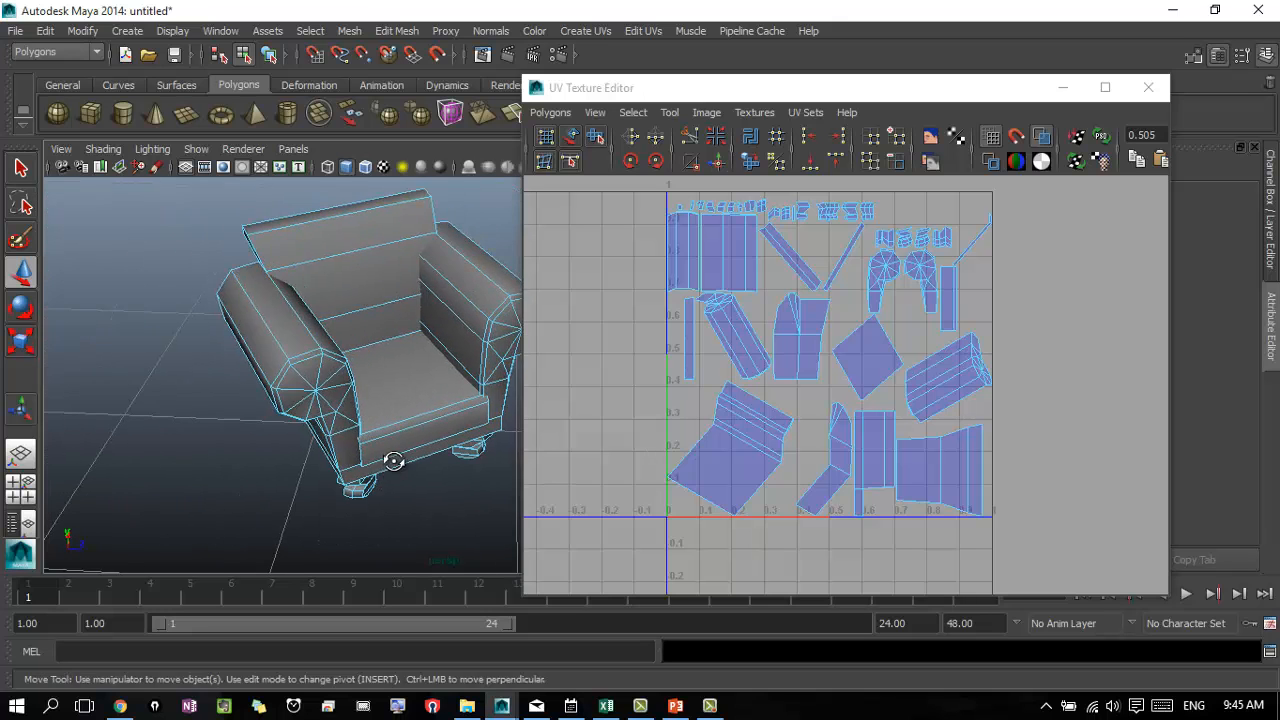
{"action": "left_click_drag", "start_coordinate": [394, 460], "coordinate": [422, 430], "text": "alt"}
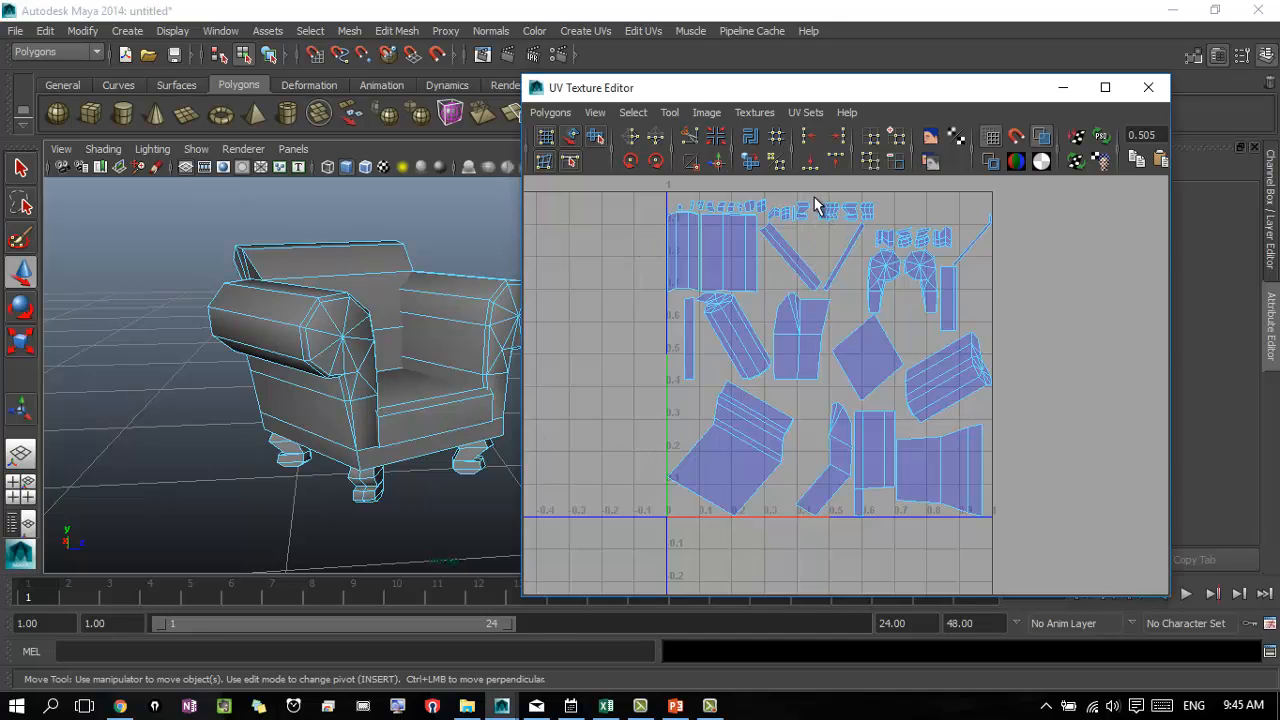
- Try scaling up the UVs of three neighbouring leg shells in height and width, undo the scaling, and clear the selection
{"action": "left_click_drag", "start_coordinate": [814, 197], "coordinate": [871, 249]}
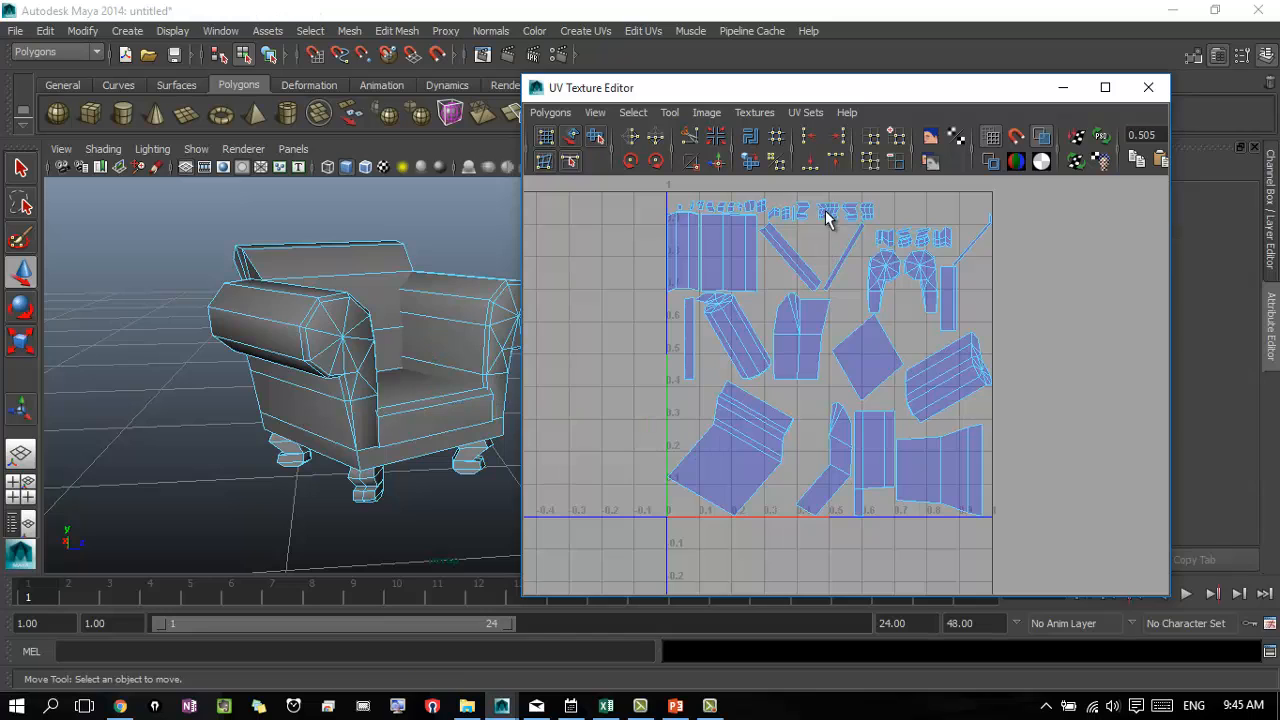
{"action": "right_click_drag", "start_coordinate": [830, 217], "coordinate": [808, 189]}
{"action": "left_click_drag", "start_coordinate": [808, 189], "coordinate": [931, 230]}
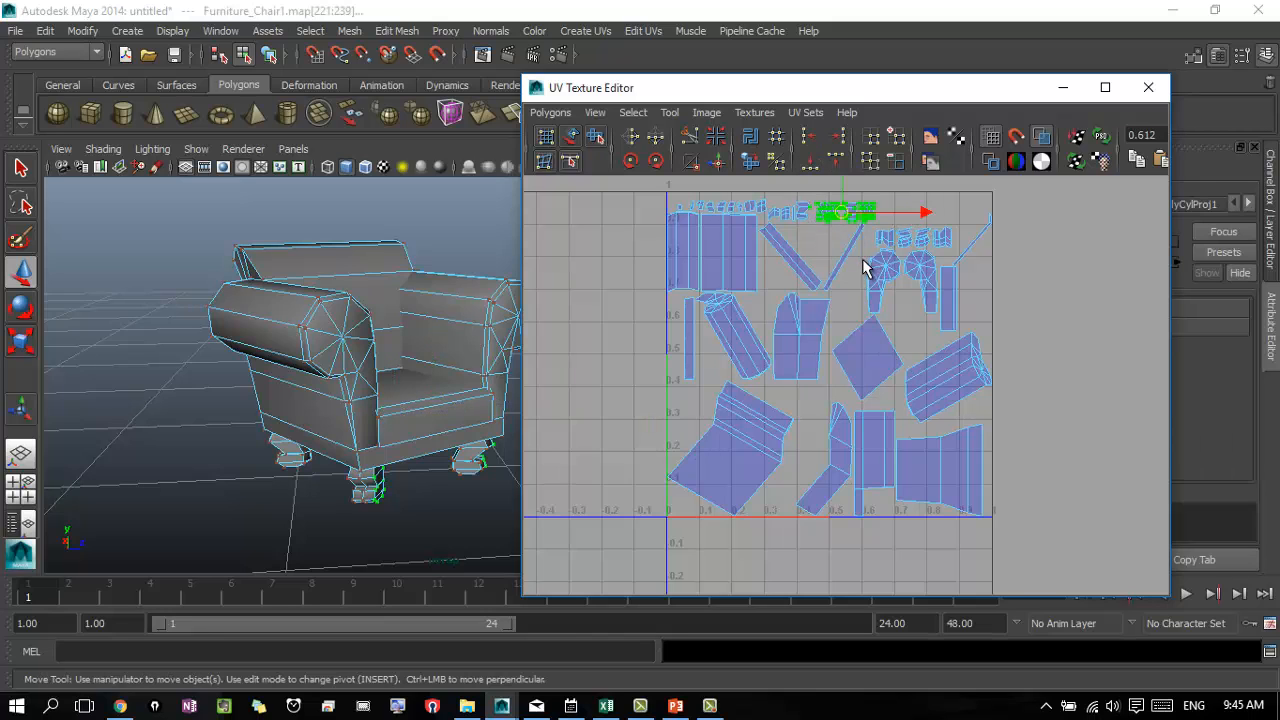
{"action": "key", "text": "r"}
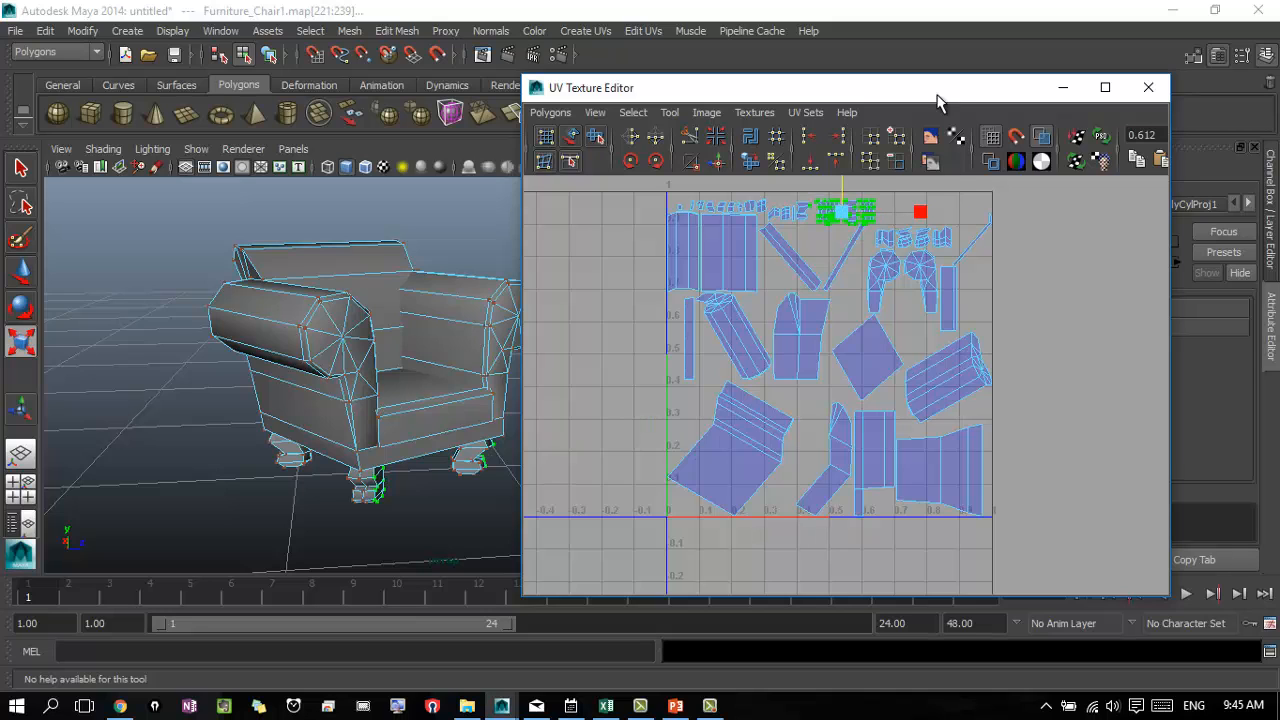
{"action": "left_click_drag", "start_coordinate": [938, 100], "coordinate": [928, 5]}
{"action": "left_click_drag", "start_coordinate": [930, 215], "coordinate": [1128, 214]}
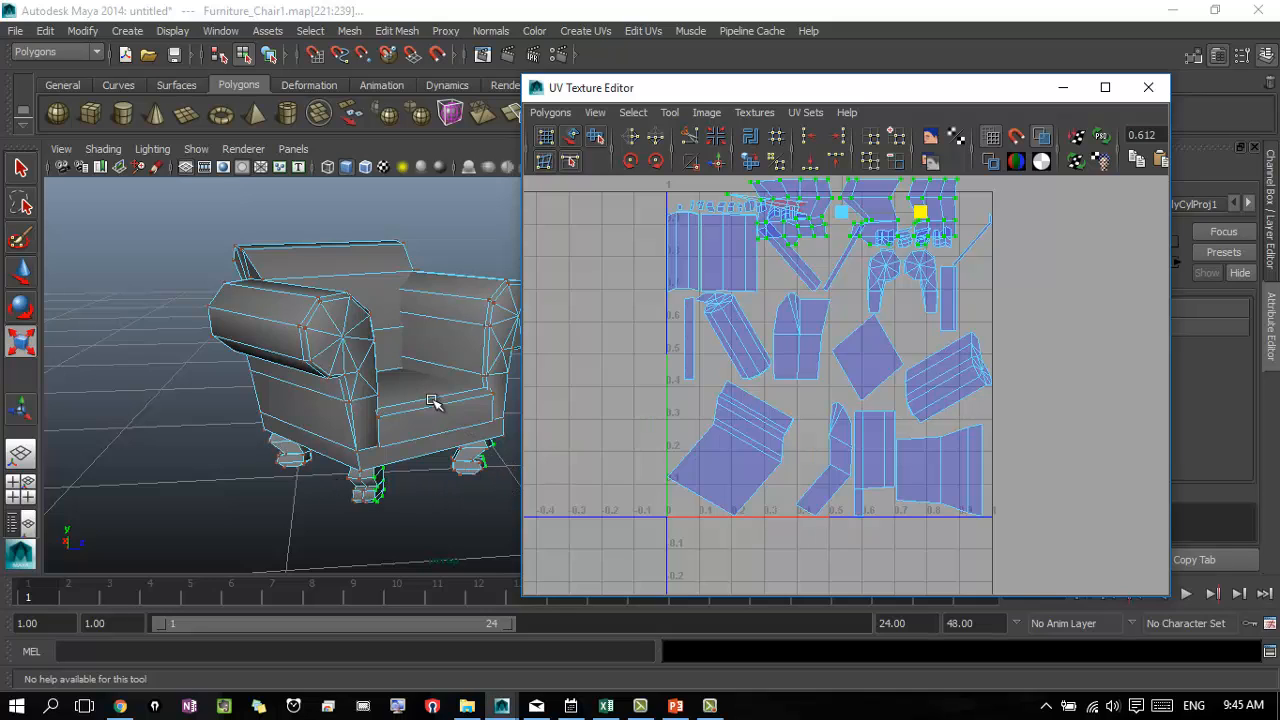
{"action": "key", "text": "ctrl+z"}
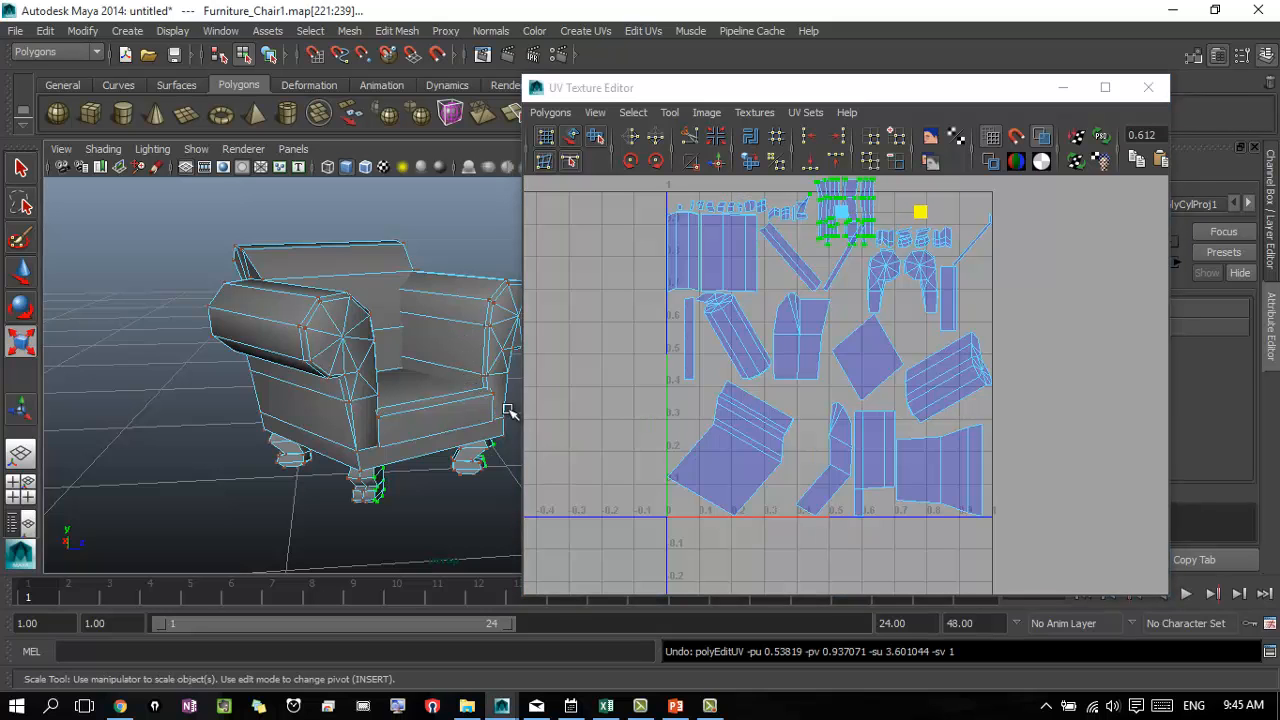
{"action": "left_click", "coordinate": [1060, 231]}
- Select all UVs of the merged leg shell just above the long diagonal strips near the layout's upper edge
{"action": "middle_click_drag", "start_coordinate": [847, 282], "coordinate": [823, 355], "text": "alt"}
{"action": "right_click_drag", "start_coordinate": [718, 380], "coordinate": [832, 369], "text": "alt"}
{"action": "middle_click_drag", "start_coordinate": [757, 260], "coordinate": [736, 425], "text": "alt"}
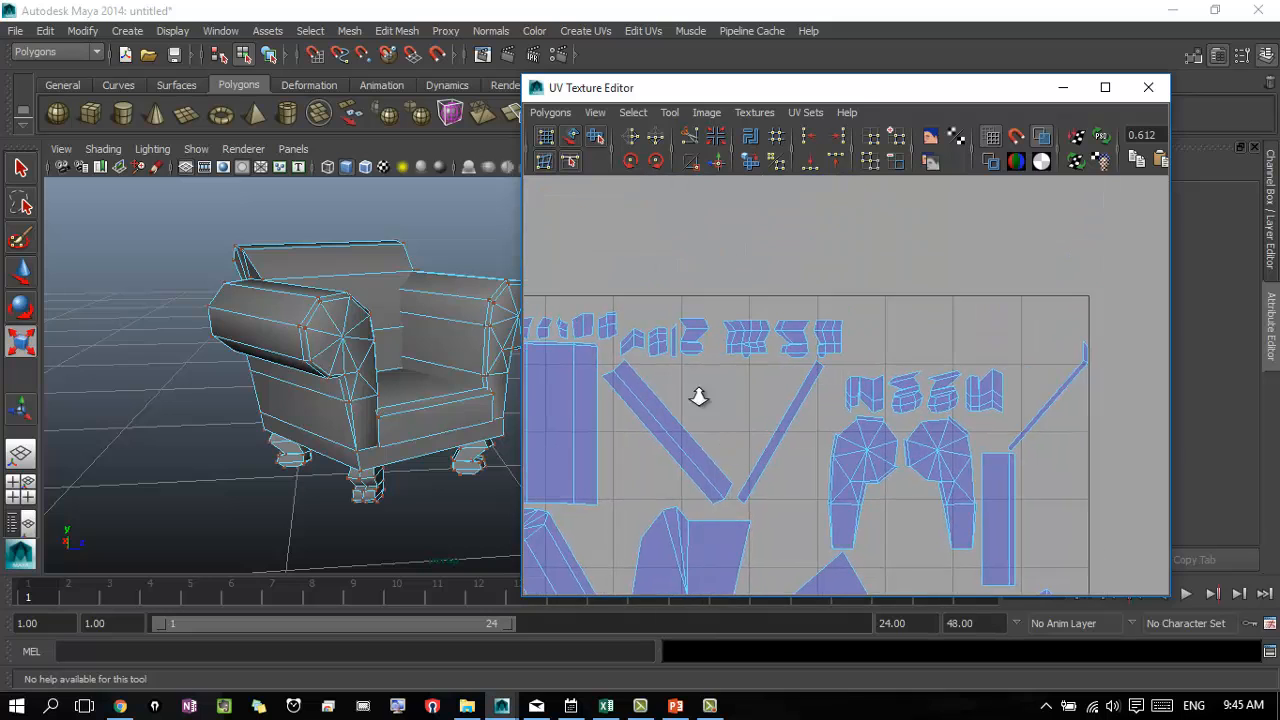
{"action": "right_click_drag", "start_coordinate": [699, 397], "coordinate": [1080, 397], "text": "alt"}
{"action": "middle_click_drag", "start_coordinate": [690, 342], "coordinate": [797, 395], "text": "alt"}
{"action": "right_click_drag", "start_coordinate": [728, 397], "coordinate": [940, 396], "text": "alt"}
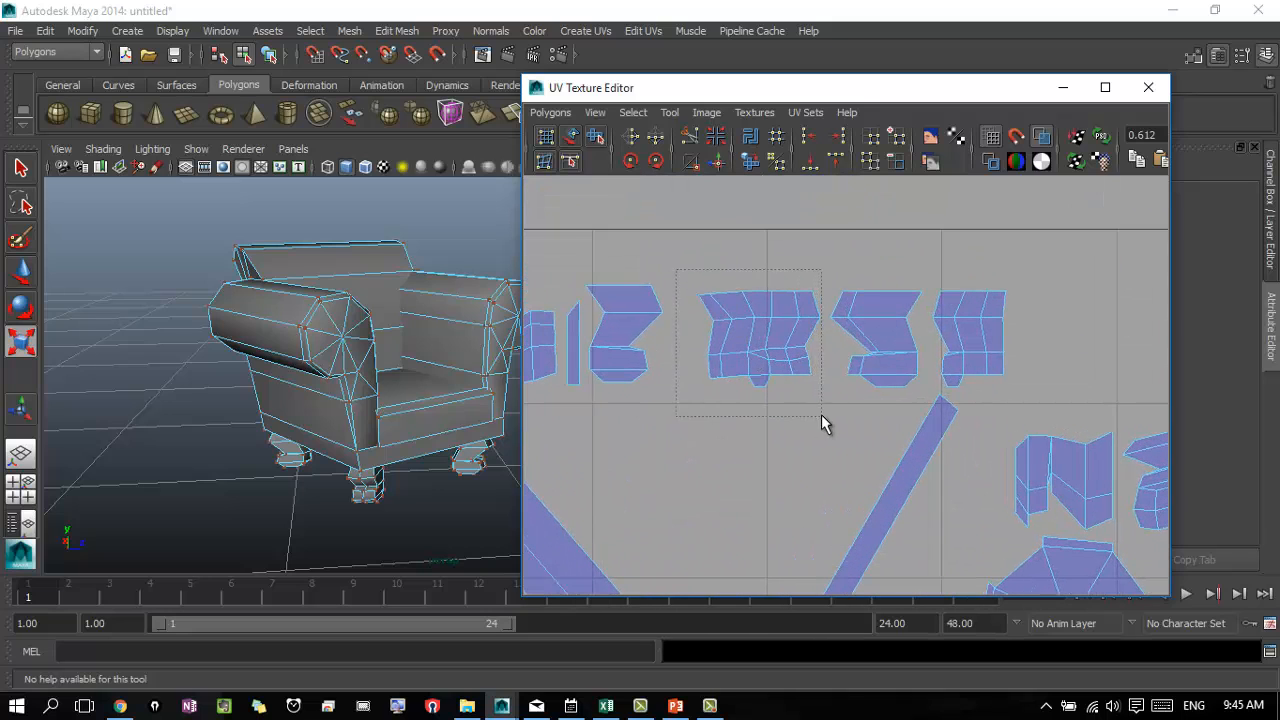
{"action": "left_click_drag", "start_coordinate": [821, 414], "coordinate": [821, 414]}
{"action": "key", "text": "r"}
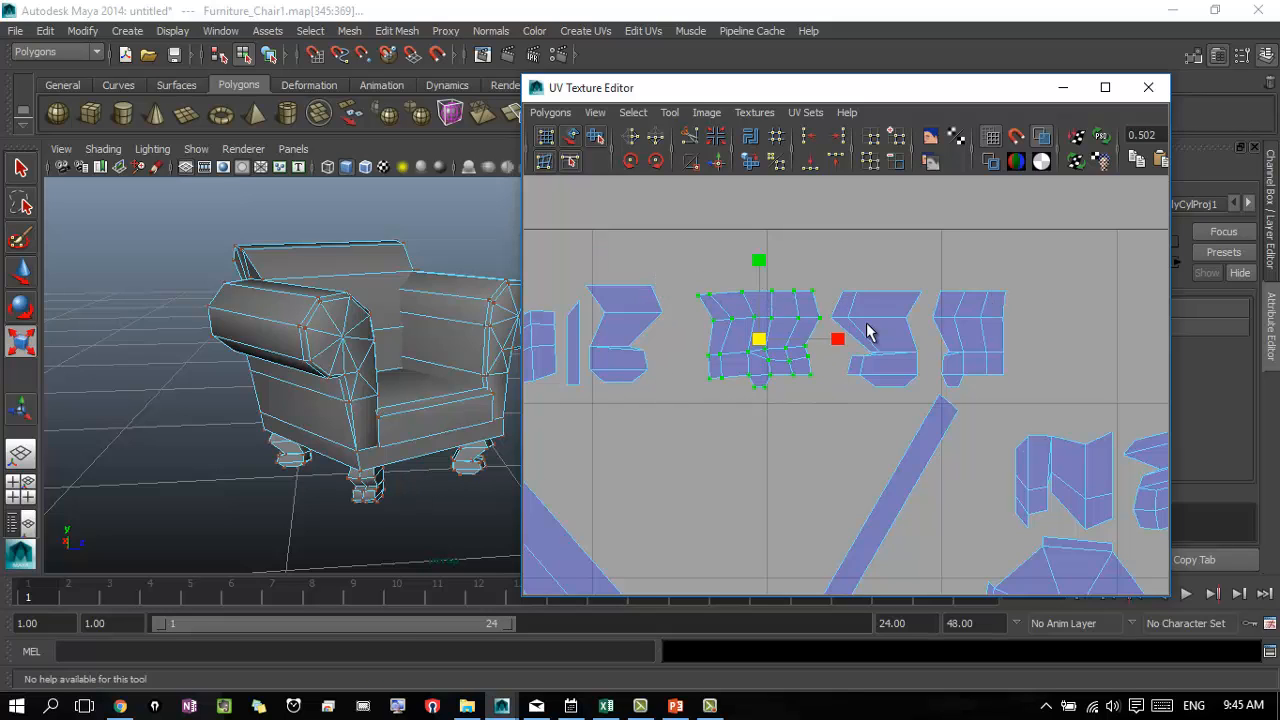
- Compare the selected leg shell with the full UV layout and the armchair's legs to identify which leg it belongs to
{"action": "scroll", "coordinate": [740, 358], "scroll_direction": "down", "scroll_amount": 6}
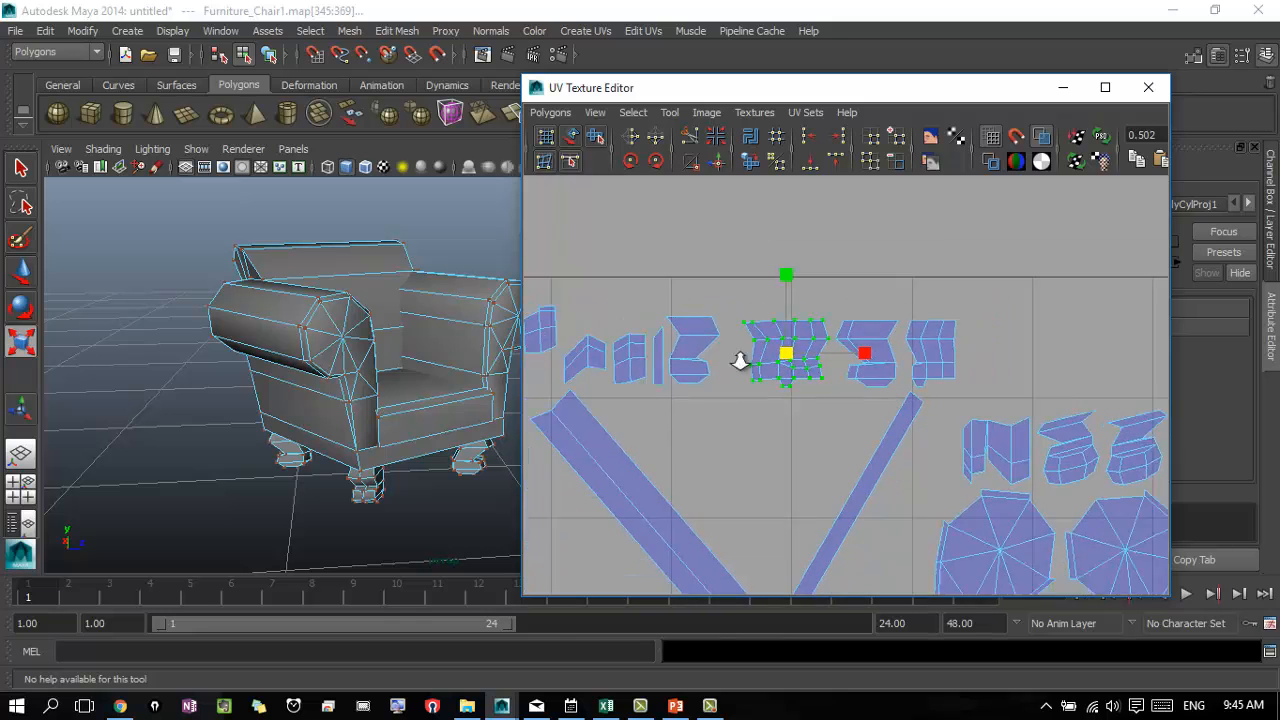
{"action": "middle_click_drag", "start_coordinate": [892, 372], "coordinate": [950, 186], "text": "alt"}
{"action": "scroll", "coordinate": [826, 357], "scroll_direction": "down", "scroll_amount": 3}
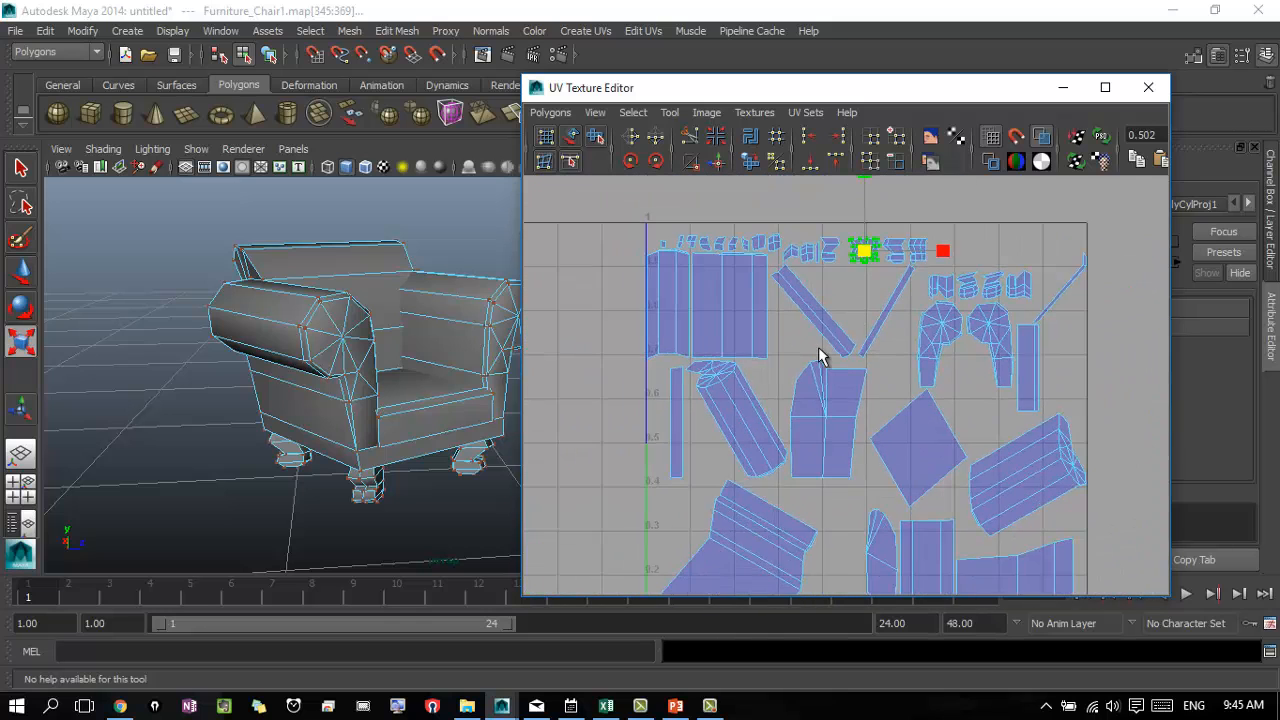
{"action": "middle_click_drag", "start_coordinate": [826, 357], "coordinate": [857, 218], "text": "alt"}
{"action": "middle_click_drag", "start_coordinate": [836, 303], "coordinate": [849, 499], "text": "alt"}
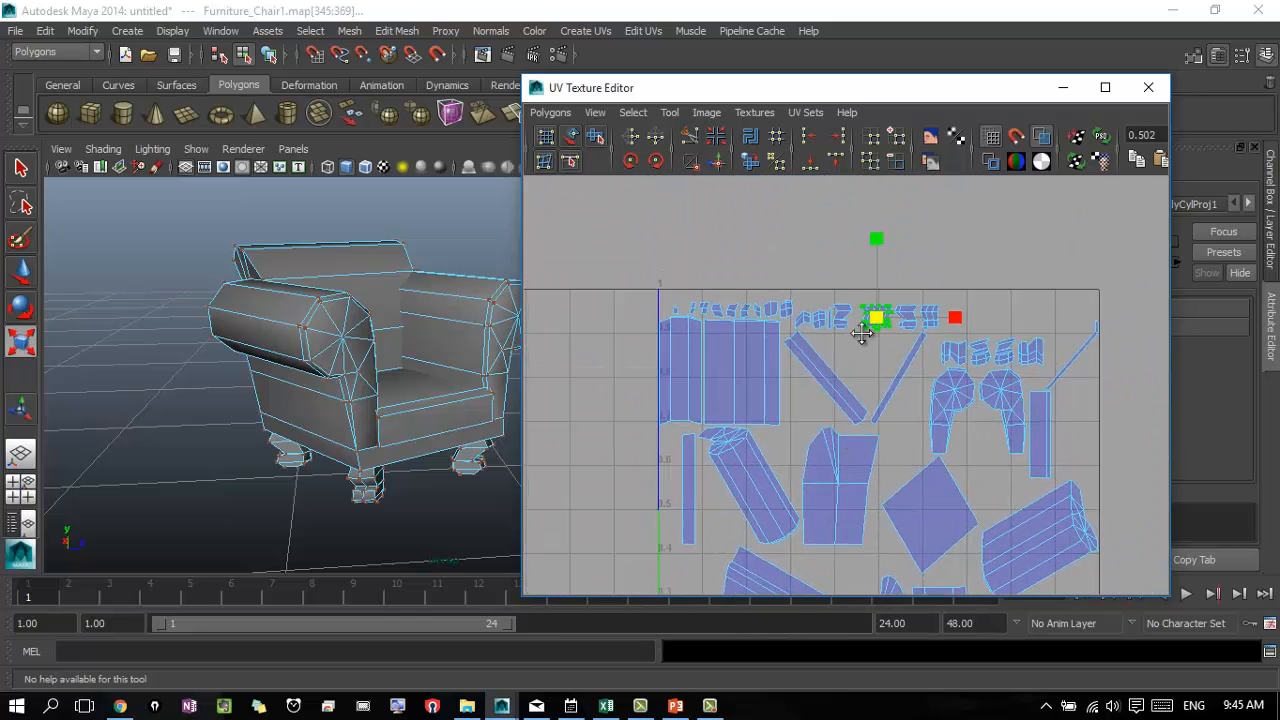
{"action": "middle_click_drag", "start_coordinate": [858, 331], "coordinate": [847, 382], "text": "alt"}
{"action": "right_click_drag", "start_coordinate": [701, 379], "coordinate": [1045, 399], "text": "alt"}
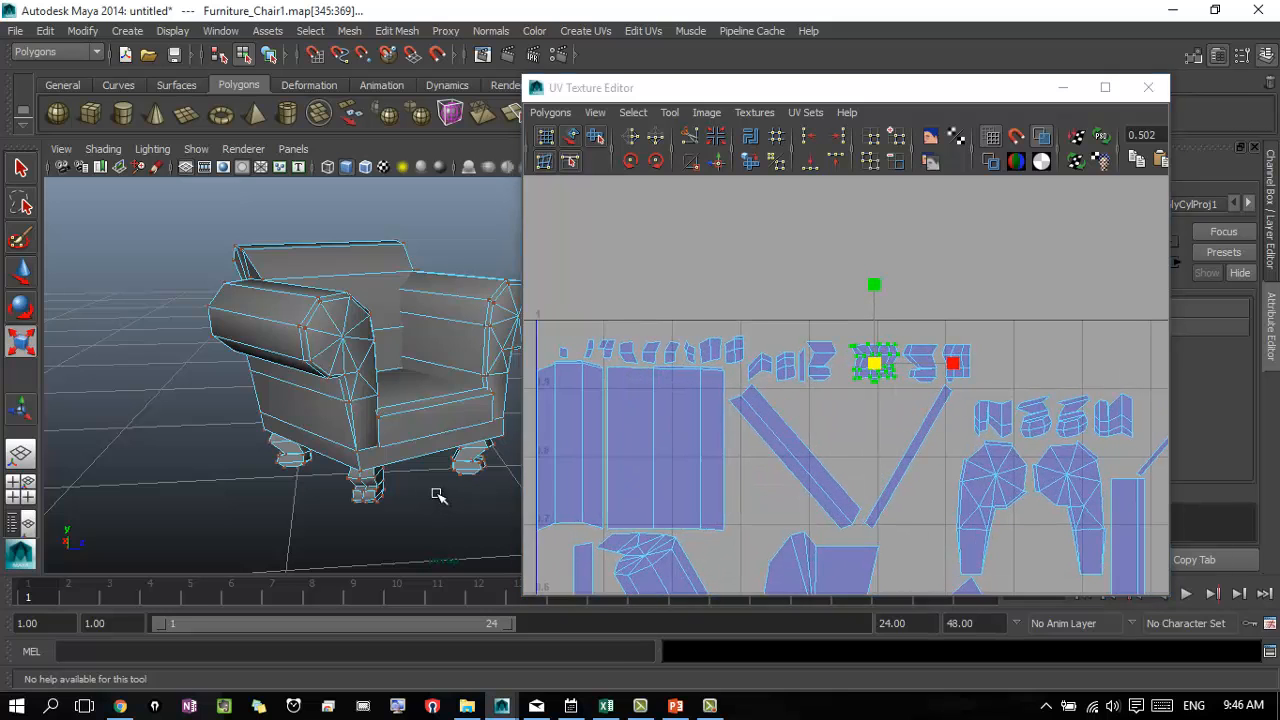
{"action": "left_click_drag", "start_coordinate": [440, 494], "coordinate": [374, 437], "text": "alt"}
{"action": "middle_click_drag", "start_coordinate": [374, 437], "coordinate": [396, 441], "text": "alt"}
{"action": "right_click_drag", "start_coordinate": [294, 480], "coordinate": [302, 436], "text": "alt"}
{"action": "middle_click_drag", "start_coordinate": [302, 436], "coordinate": [386, 388], "text": "alt"}
{"action": "left_click_drag", "start_coordinate": [333, 486], "coordinate": [297, 457], "text": "alt"}
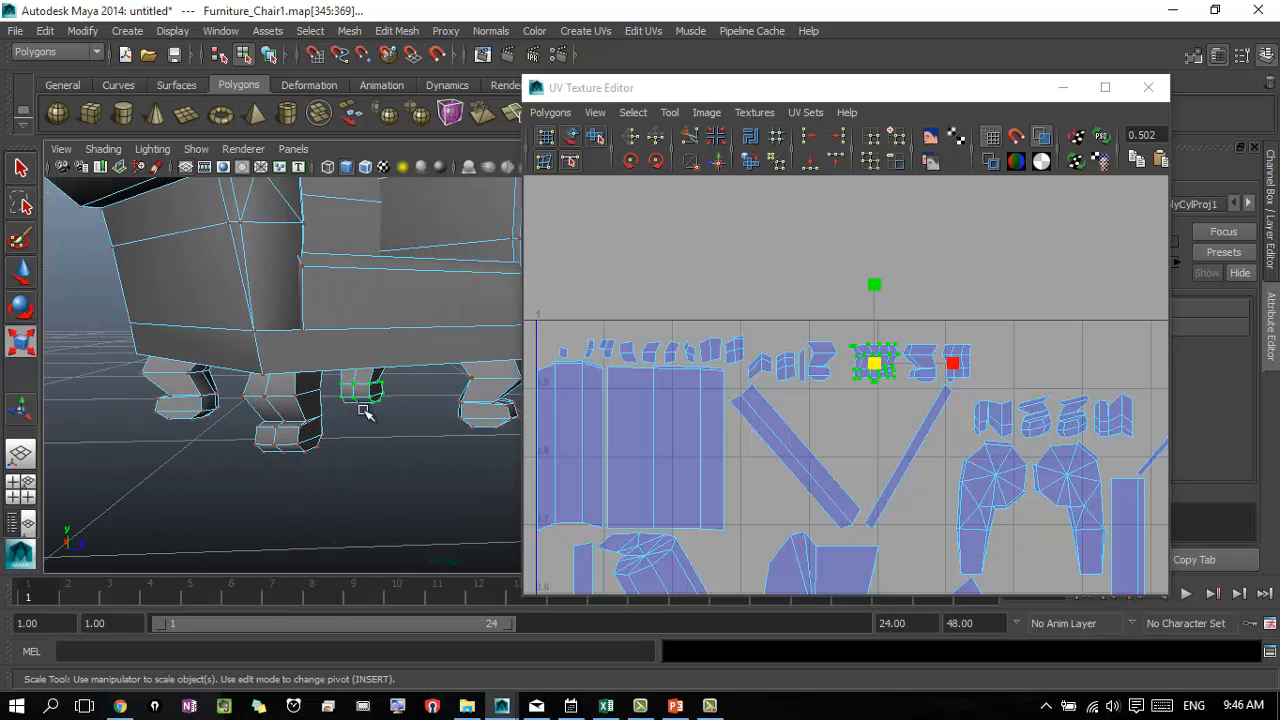
{"action": "right_click_drag", "start_coordinate": [440, 312], "coordinate": [290, 308], "text": "alt"}
{"action": "middle_click_drag", "start_coordinate": [292, 310], "coordinate": [366, 303], "text": "alt"}
{"action": "left_click_drag", "start_coordinate": [366, 303], "coordinate": [326, 349], "text": "alt"}
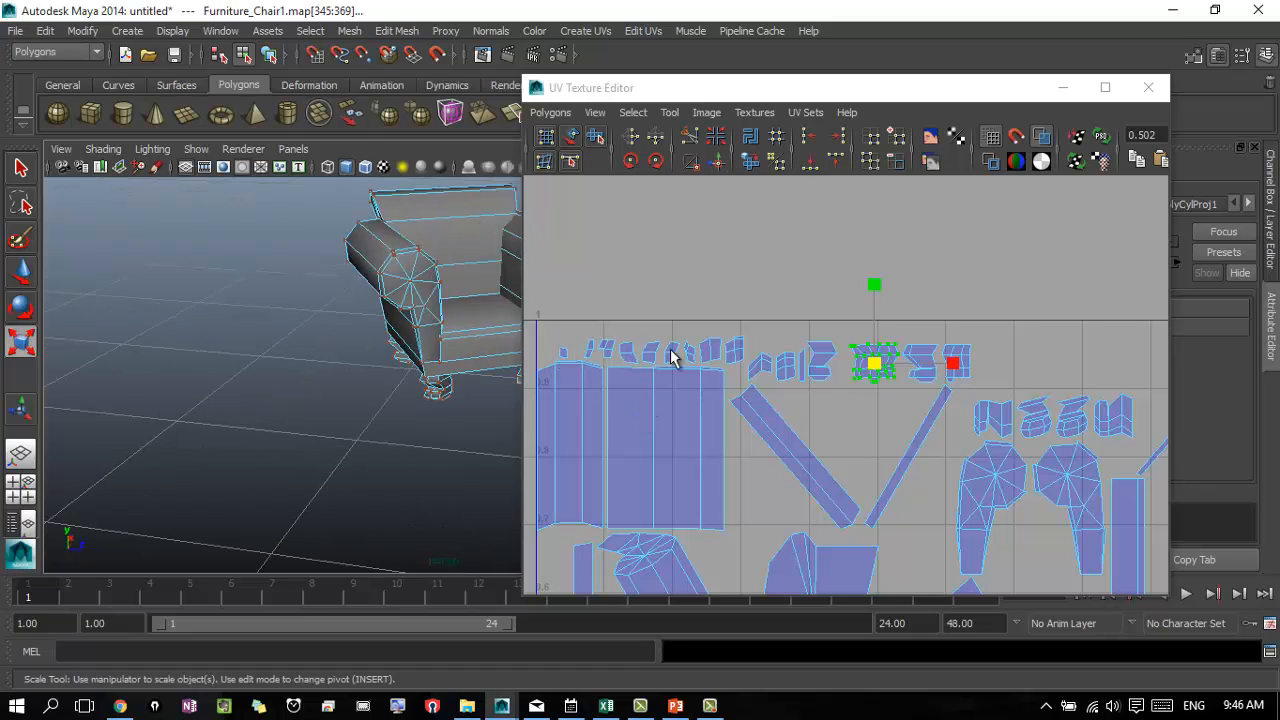
- Clear the UV selection, switch to edge selection, and pick individual border edges on the neighbouring leg shells
{"action": "right_click_drag", "start_coordinate": [788, 394], "coordinate": [1215, 388], "text": "alt"}
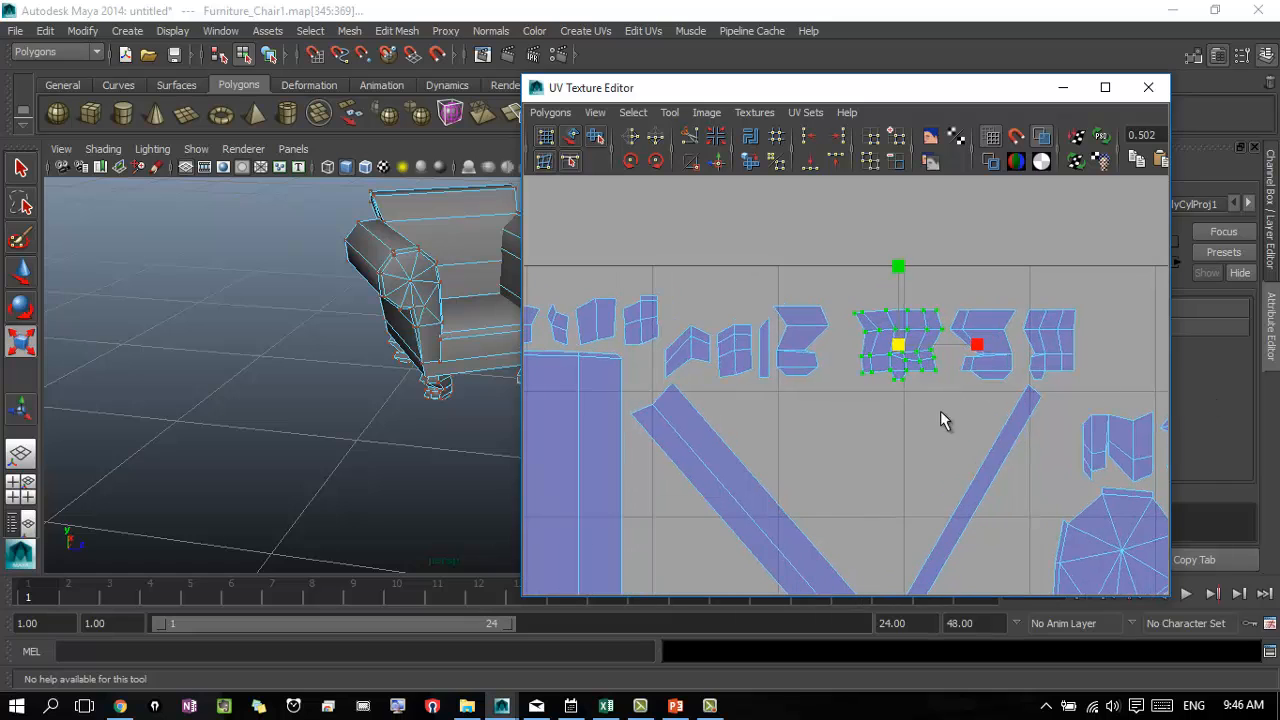
{"action": "left_click", "coordinate": [942, 412]}
{"action": "middle_click_drag", "start_coordinate": [938, 366], "coordinate": [880, 395], "text": "alt"}
{"action": "right_click_drag", "start_coordinate": [880, 403], "coordinate": [1036, 383], "text": "alt"}
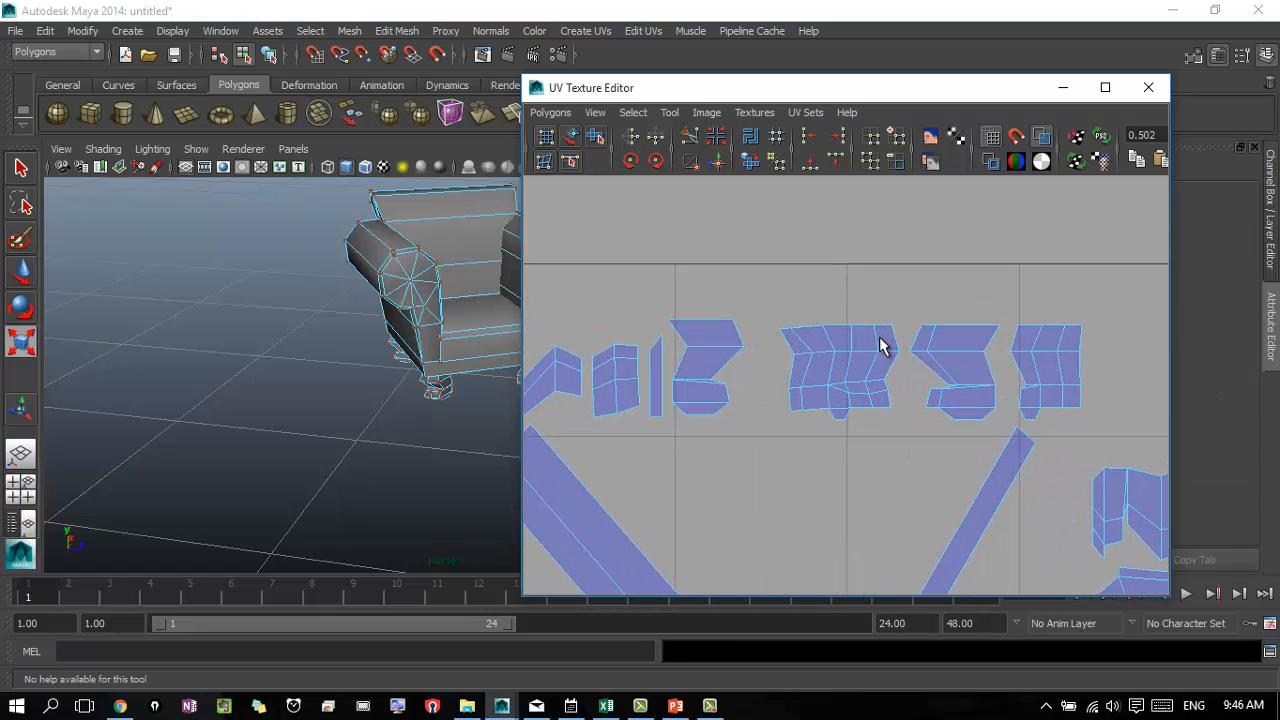
{"action": "right_click_drag", "start_coordinate": [883, 345], "coordinate": [965, 332]}
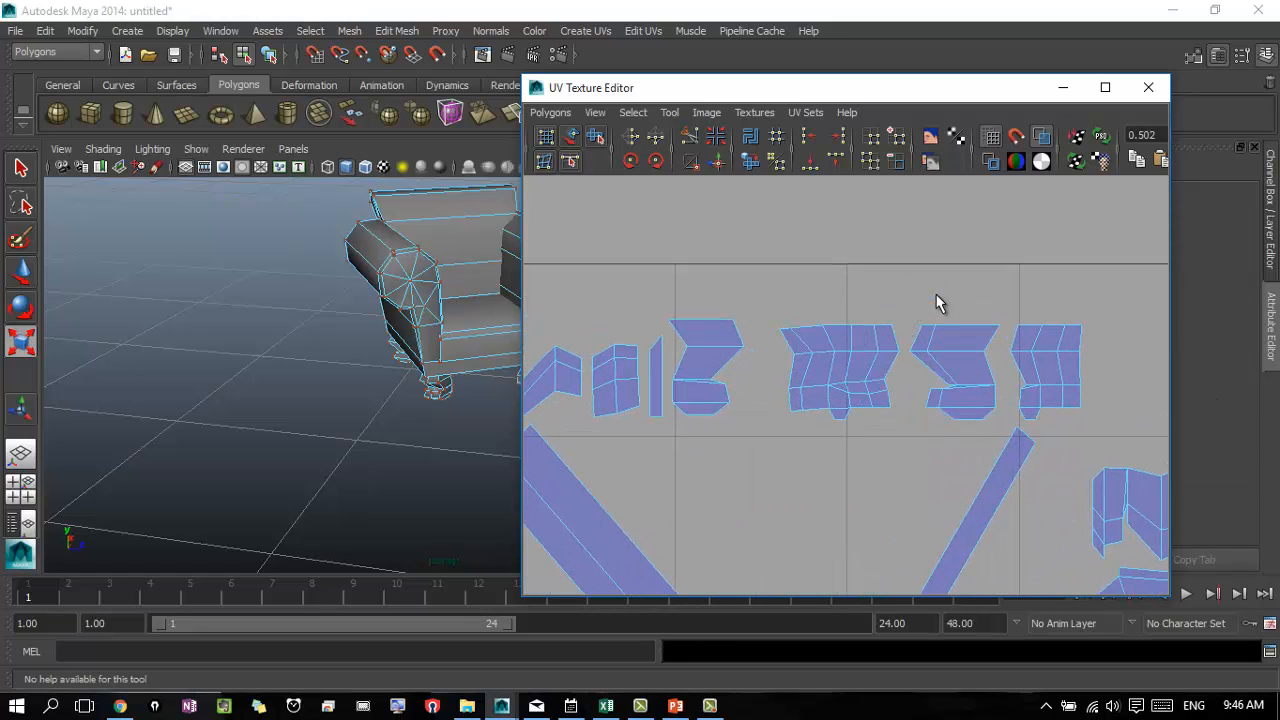
{"action": "left_click", "coordinate": [896, 341]}
{"action": "key", "text": "f"}
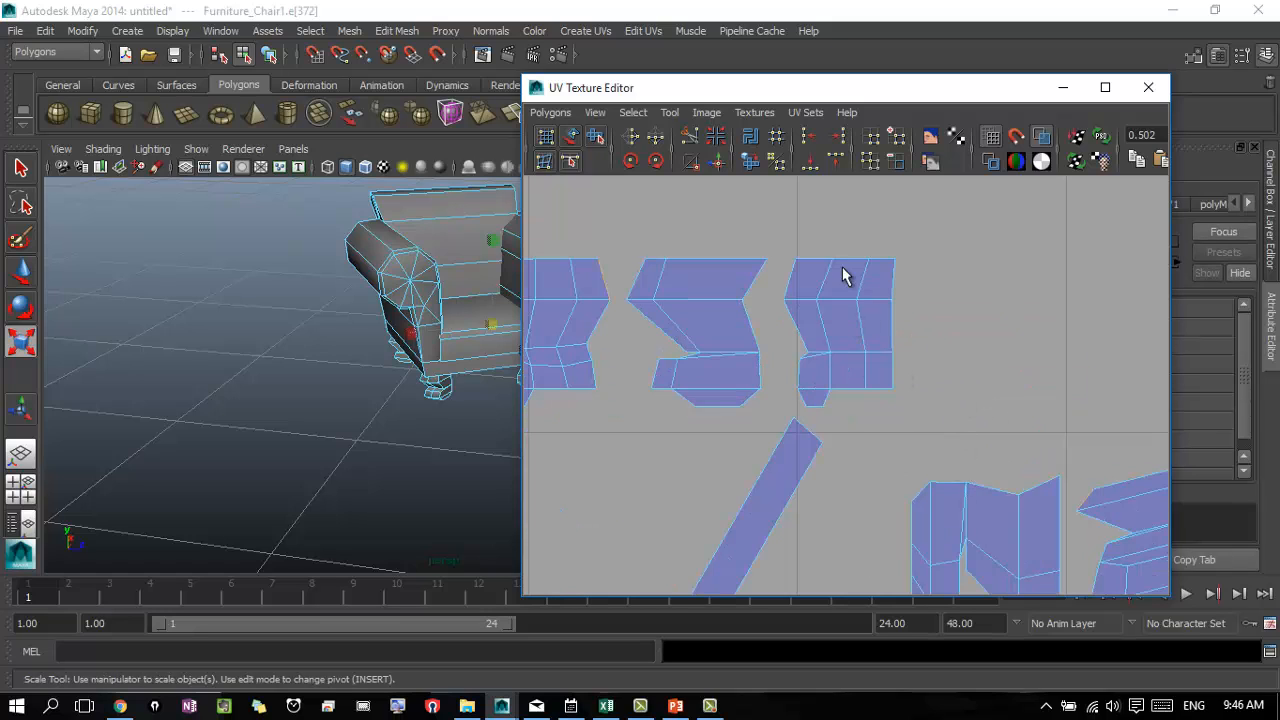
{"action": "right_click_drag", "start_coordinate": [975, 483], "coordinate": [668, 447], "text": "alt"}
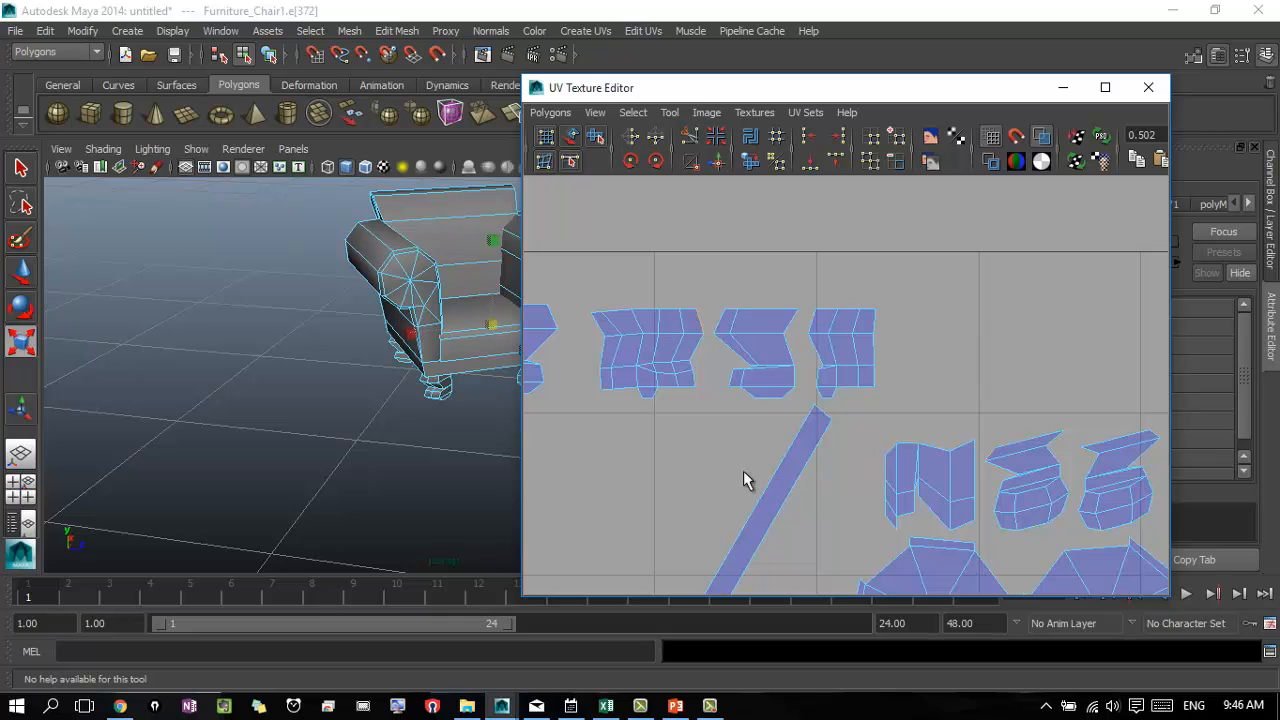
{"action": "middle_click_drag", "start_coordinate": [743, 480], "coordinate": [794, 468], "text": "alt"}
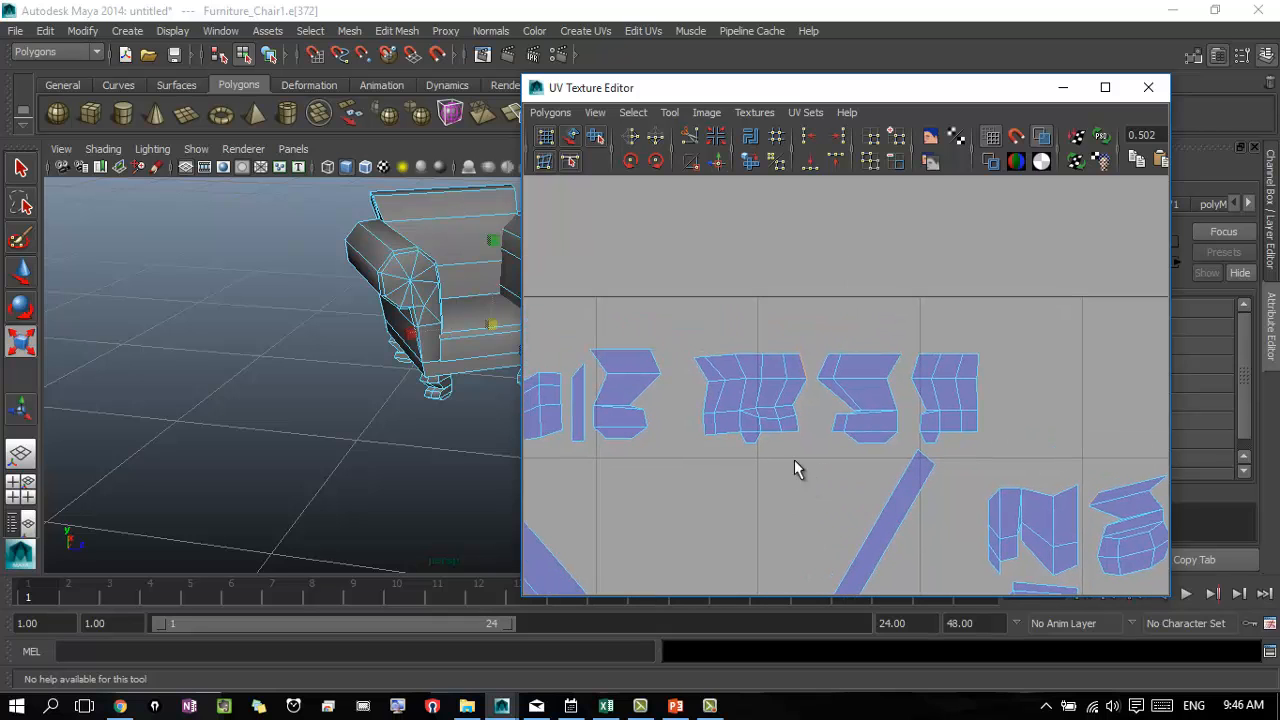
{"action": "left_click", "coordinate": [826, 370]}
{"action": "key", "text": "r"}
- Inspect the legs from a low angle, return to object mode, and select the whole armchair
{"action": "right_click_drag", "start_coordinate": [359, 444], "coordinate": [676, 436], "text": "alt"}
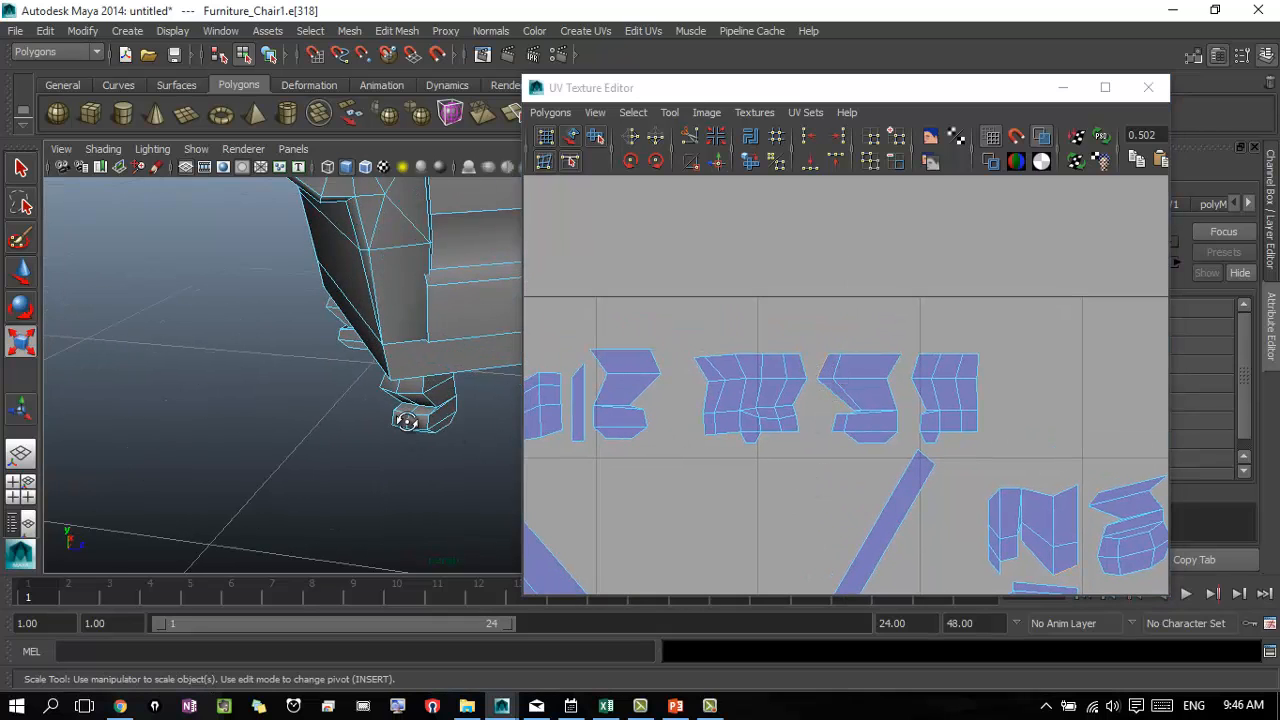
{"action": "left_click_drag", "start_coordinate": [408, 422], "coordinate": [432, 408], "text": "alt"}
{"action": "right_click_drag", "start_coordinate": [432, 408], "coordinate": [346, 463], "text": "alt"}
{"action": "left_click_drag", "start_coordinate": [346, 463], "coordinate": [263, 449], "text": "alt"}
{"action": "right_click_drag", "start_coordinate": [263, 449], "coordinate": [410, 450], "text": "alt"}
{"action": "right_click", "coordinate": [399, 432]}
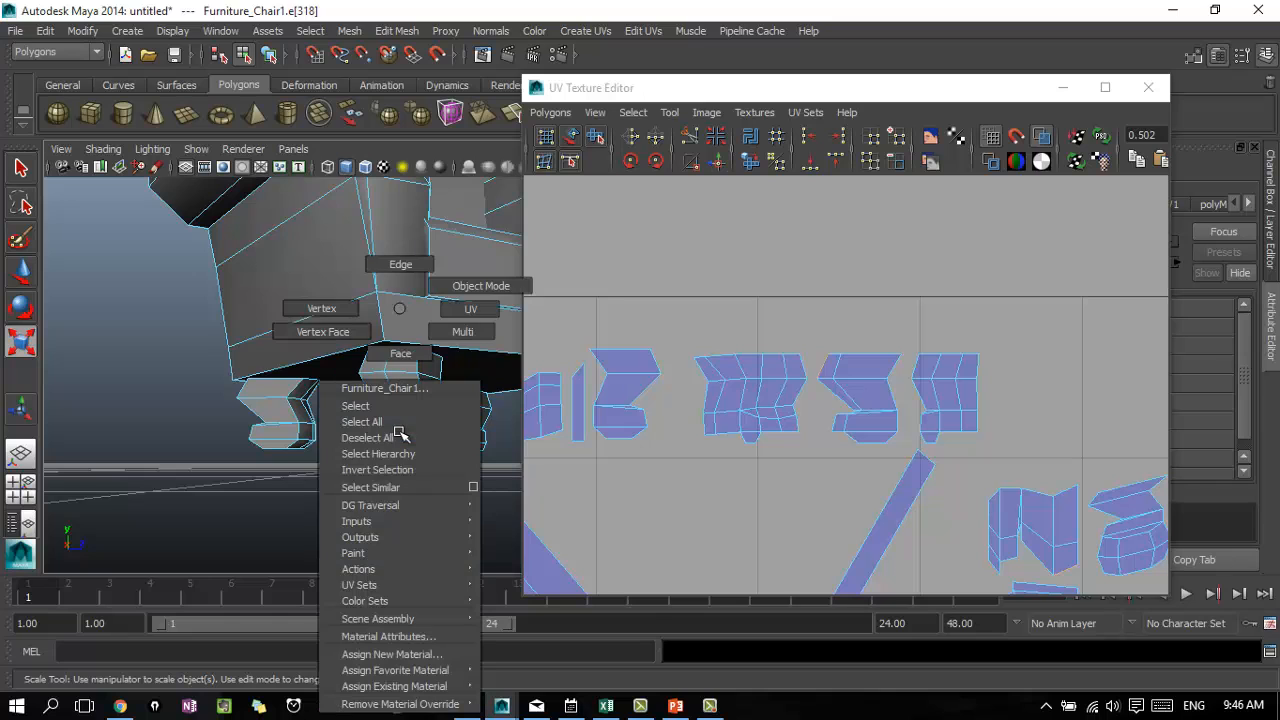
{"action": "left_click", "coordinate": [484, 287]}
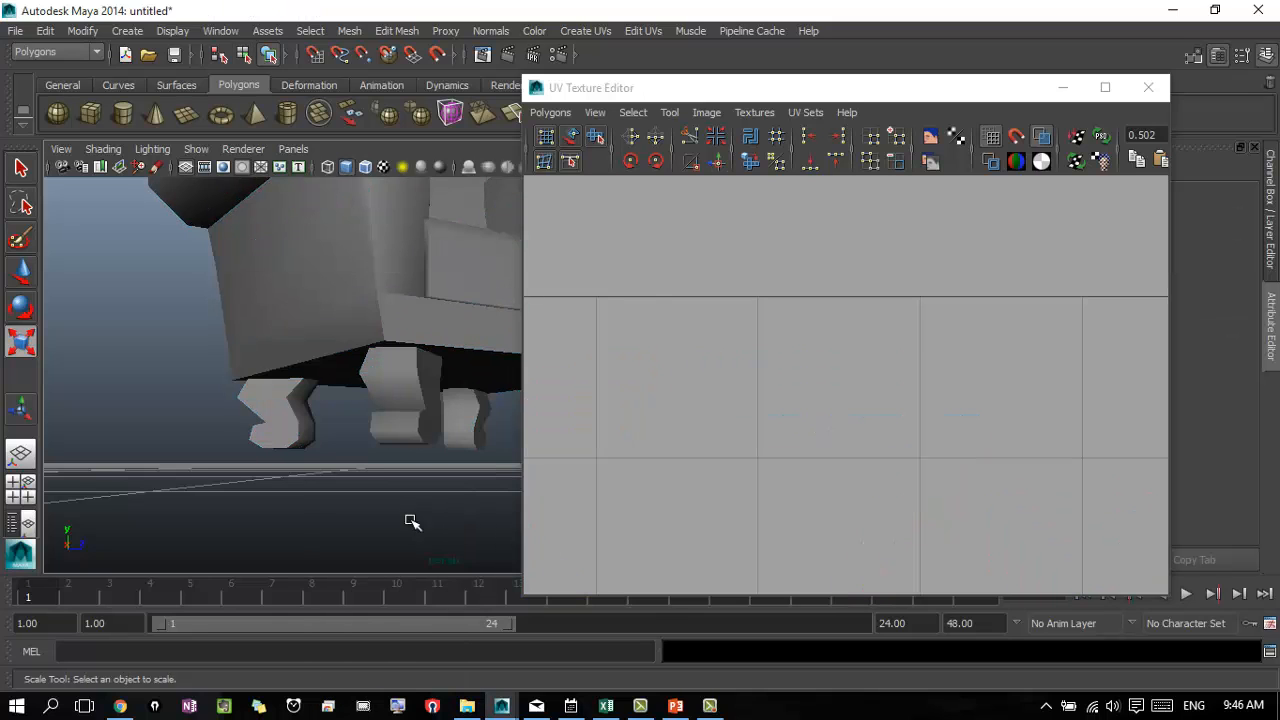
{"action": "left_click", "coordinate": [443, 416]}
- Select a single face on the nearest front leg and grow the selection until it covers the whole leg
{"action": "middle_click_drag", "start_coordinate": [786, 309], "coordinate": [938, 280], "text": "alt"}
{"action": "right_click_drag", "start_coordinate": [938, 280], "coordinate": [754, 337], "text": "alt"}
{"action": "left_click_drag", "start_coordinate": [363, 353], "coordinate": [280, 371], "text": "alt"}
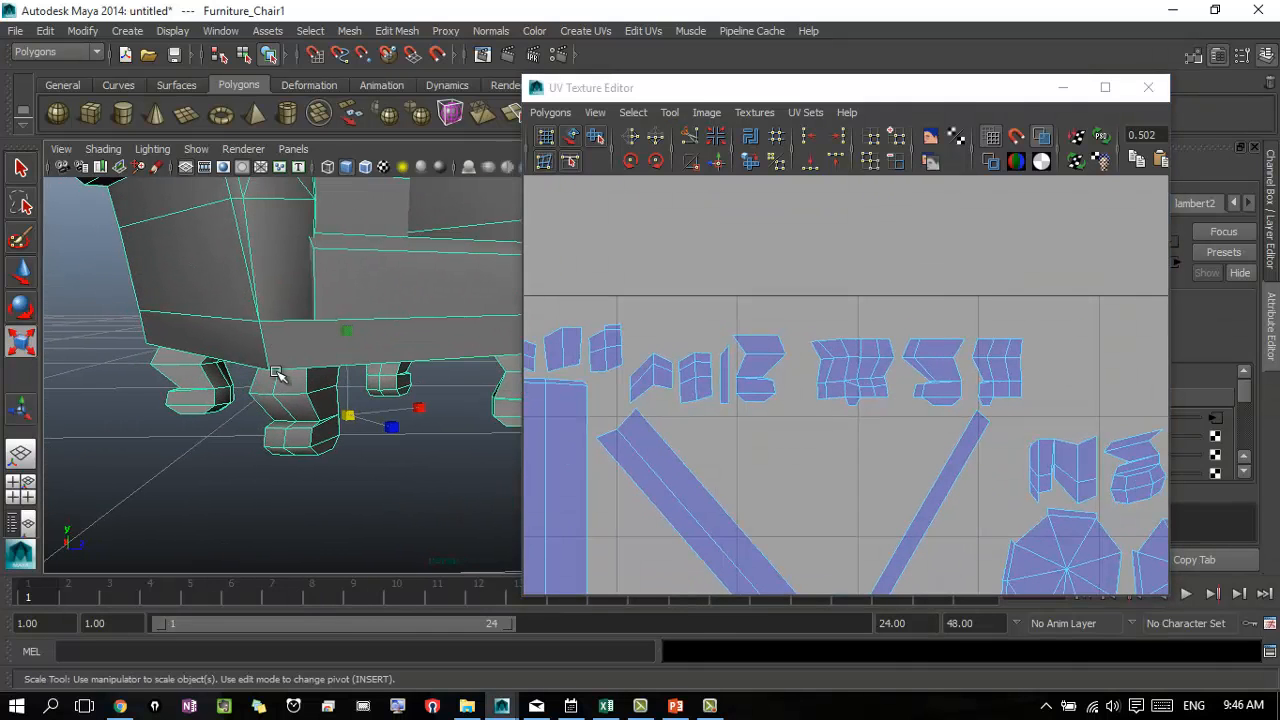
{"action": "right_click_drag", "start_coordinate": [290, 441], "coordinate": [294, 350]}
{"action": "left_click_drag", "start_coordinate": [294, 350], "coordinate": [352, 440], "text": "alt"}
{"action": "left_click", "coordinate": [343, 330]}
{"action": "left_click_drag", "start_coordinate": [300, 400], "coordinate": [352, 418], "text": "alt"}
{"action": "key", "text": "plus"}
{"action": "key", "text": "plus"}
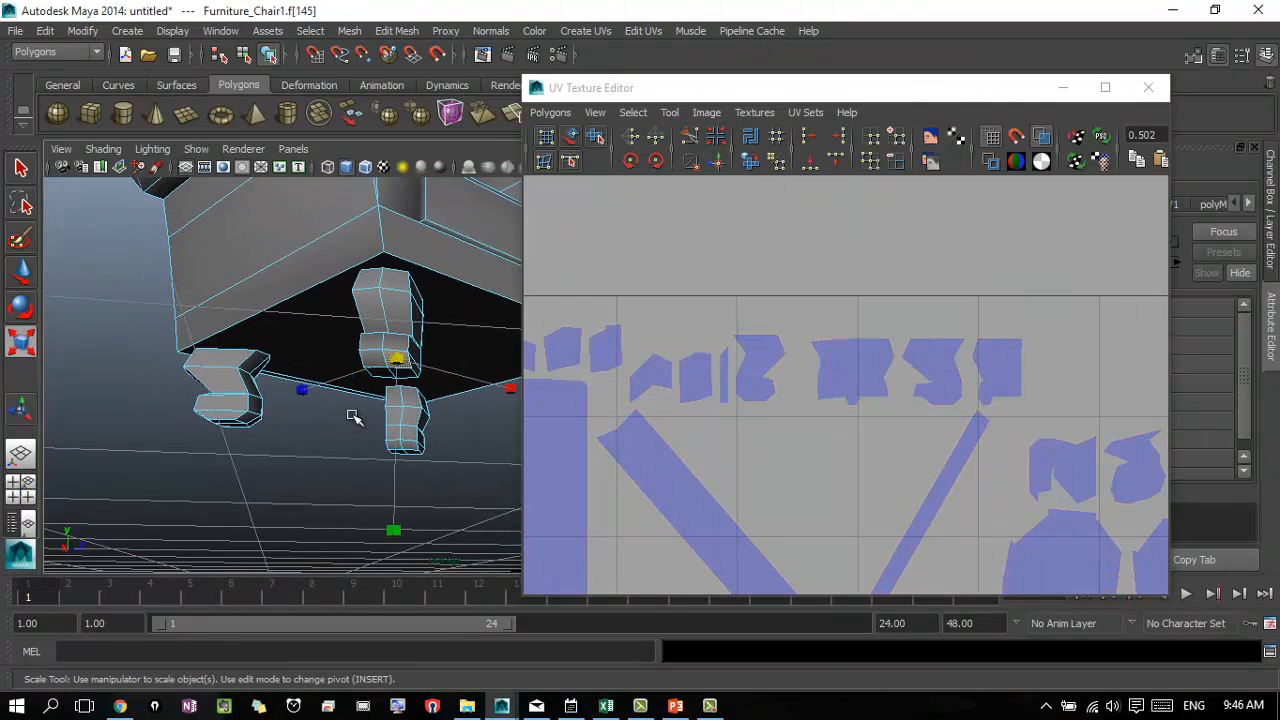
{"action": "key", "text": "minus"}
{"action": "key", "text": "minus"}
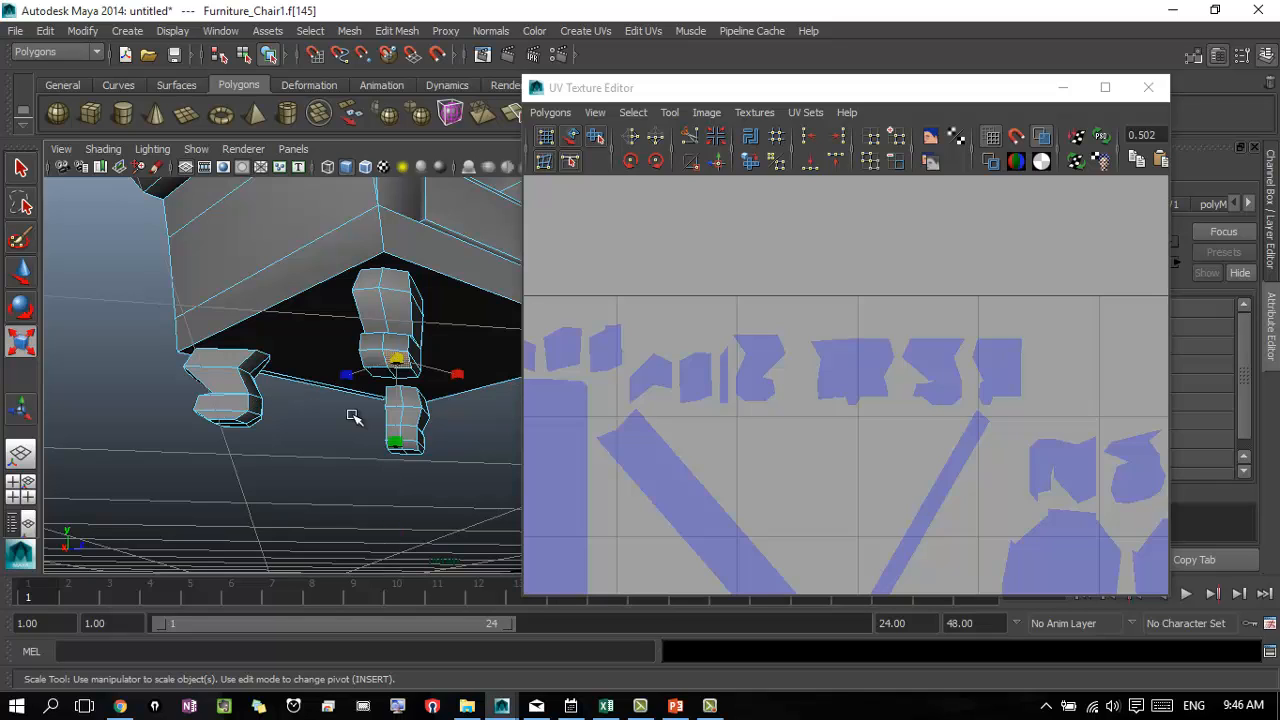
{"action": "key", "text": "shift+period"}
{"action": "key", "text": "shift+period"}
{"action": "key", "text": "shift+period"}
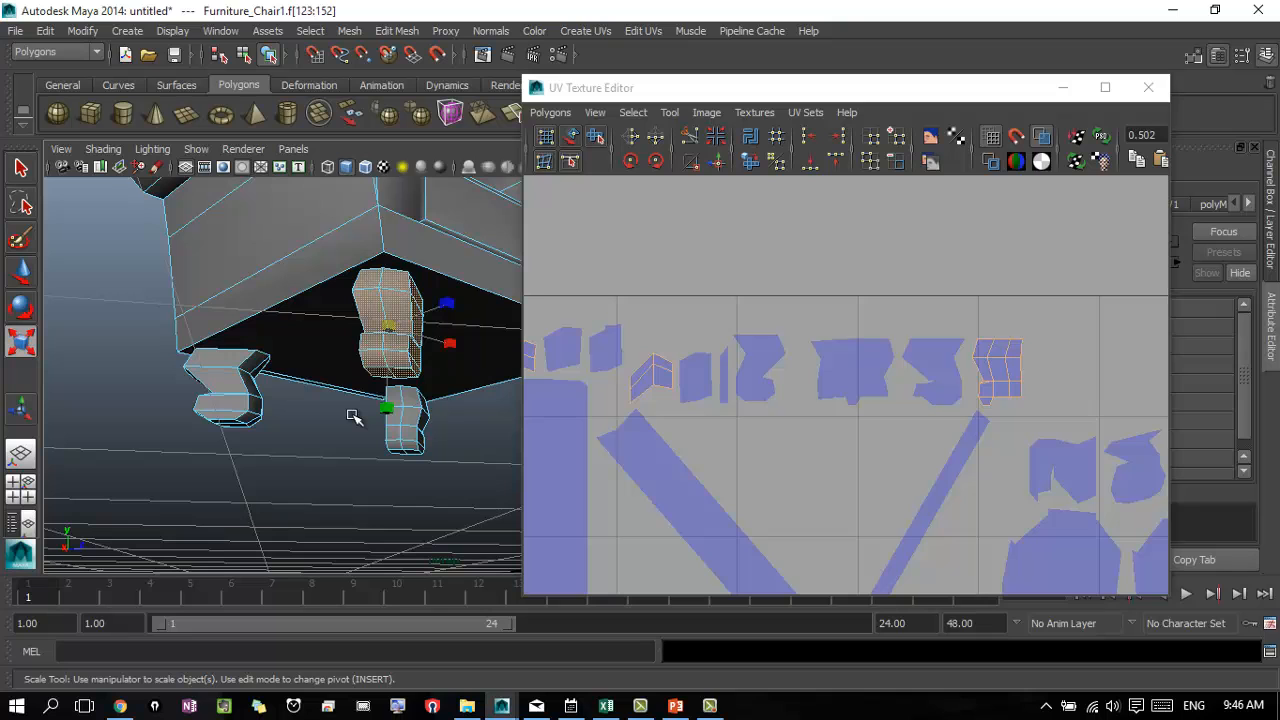
- Move and sew the UV edges of all the selected leg faces into one shell and check the result
{"action": "left_click_drag", "start_coordinate": [418, 350], "coordinate": [257, 303], "text": "alt"}
{"action": "left_click_drag", "start_coordinate": [284, 376], "coordinate": [560, 517], "text": "alt"}
{"action": "middle_click_drag", "start_coordinate": [1018, 432], "coordinate": [972, 462], "text": "alt"}
{"action": "right_click_drag", "start_coordinate": [878, 468], "coordinate": [781, 483], "text": "alt"}
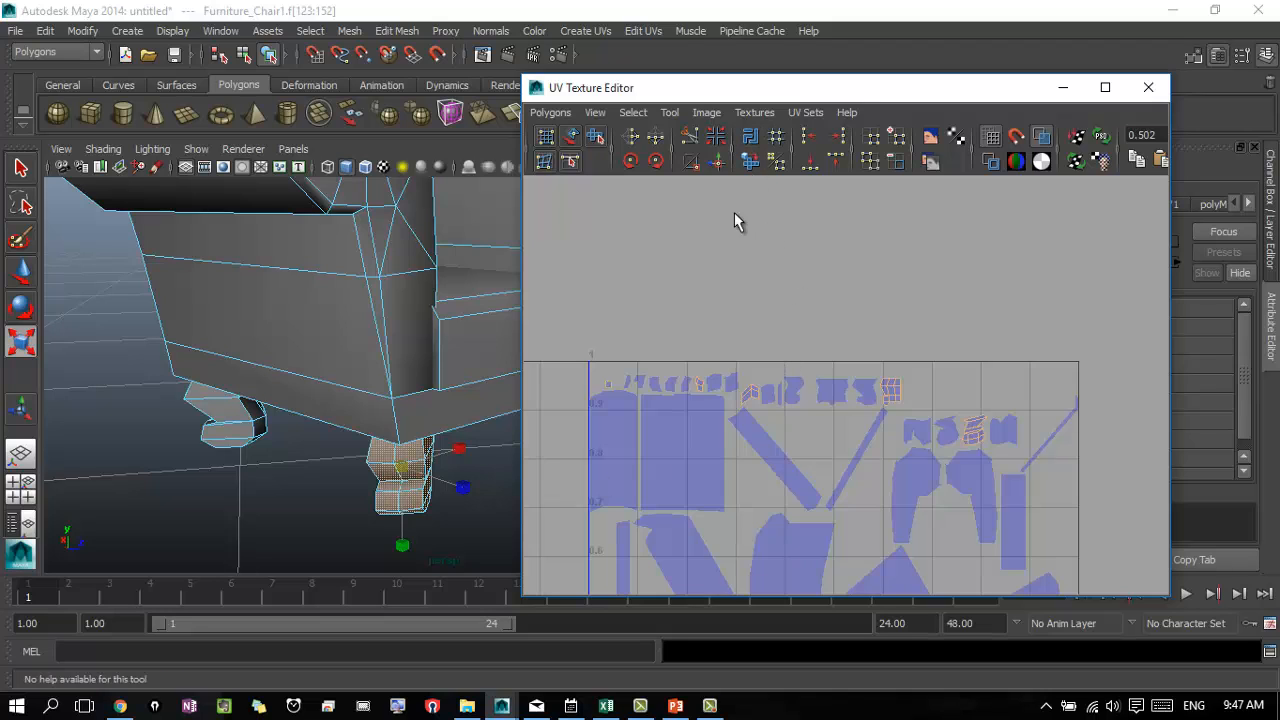
{"action": "left_click", "coordinate": [717, 162]}
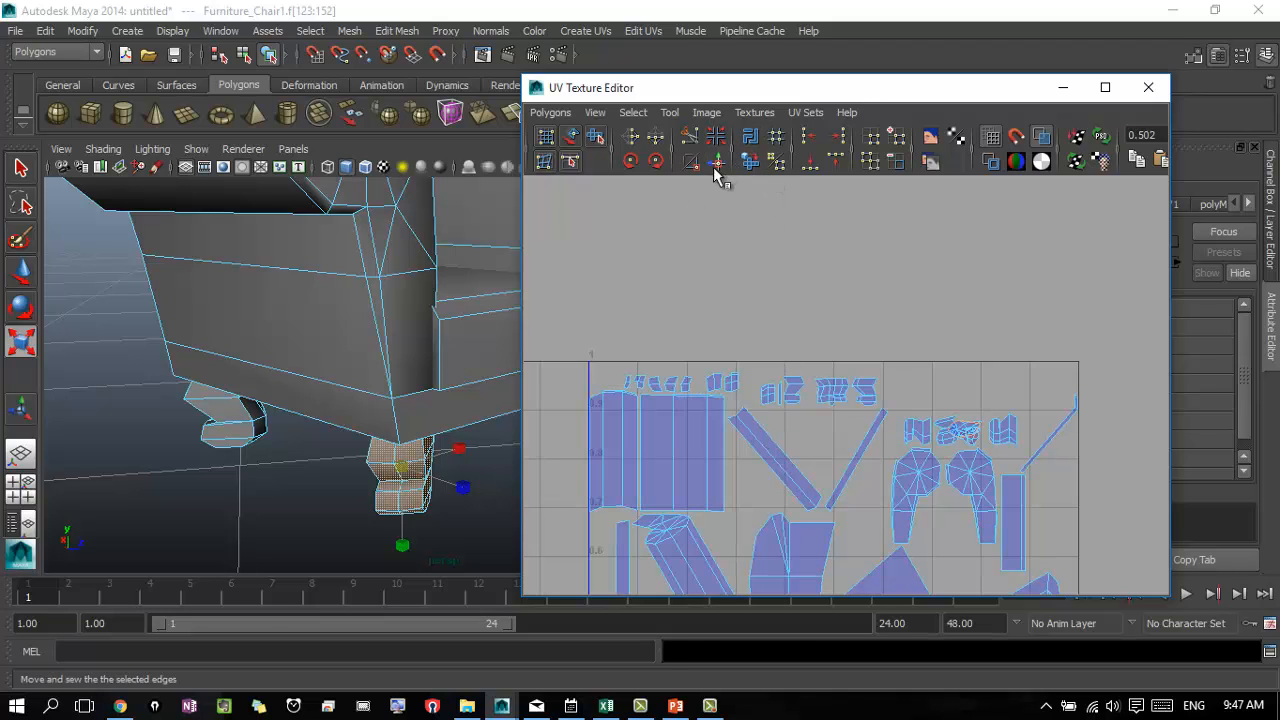
{"action": "middle_click_drag", "start_coordinate": [966, 455], "coordinate": [844, 370], "text": "alt"}
{"action": "right_click_drag", "start_coordinate": [783, 386], "coordinate": [951, 374], "text": "alt"}
{"action": "right_click_drag", "start_coordinate": [794, 334], "coordinate": [960, 337], "text": "alt"}
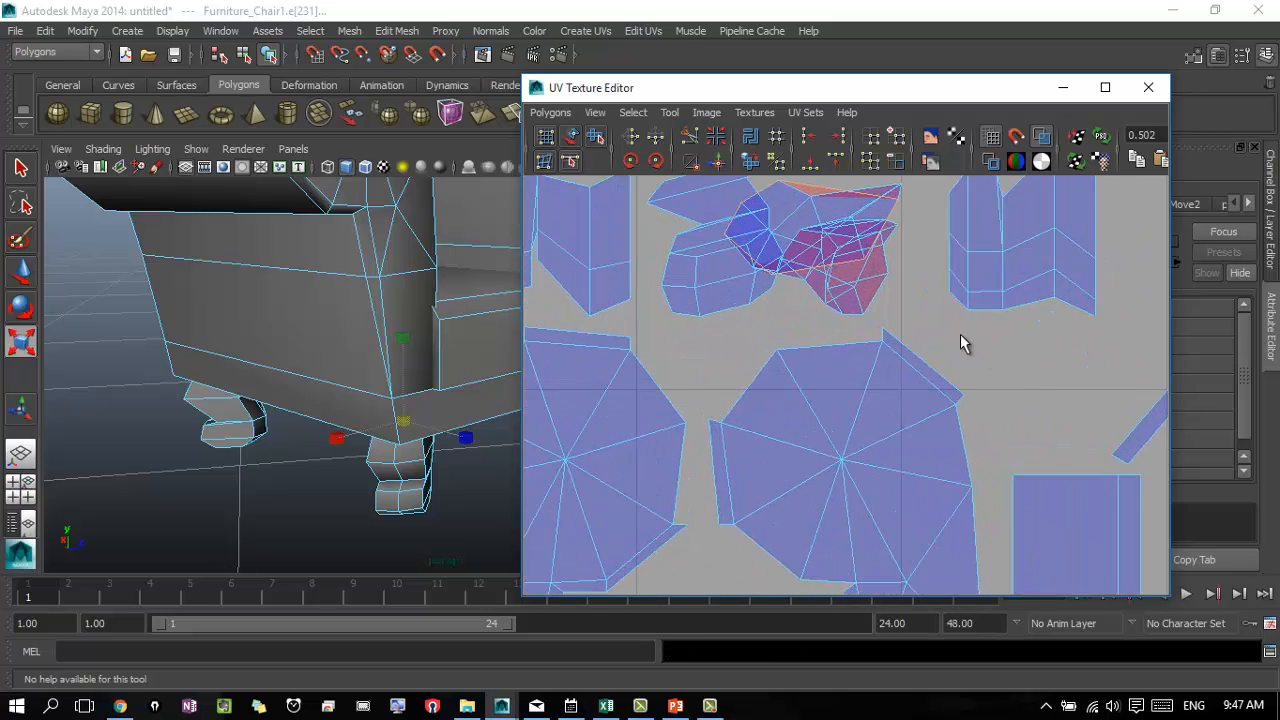
{"action": "middle_click_drag", "start_coordinate": [820, 277], "coordinate": [815, 358], "text": "alt"}
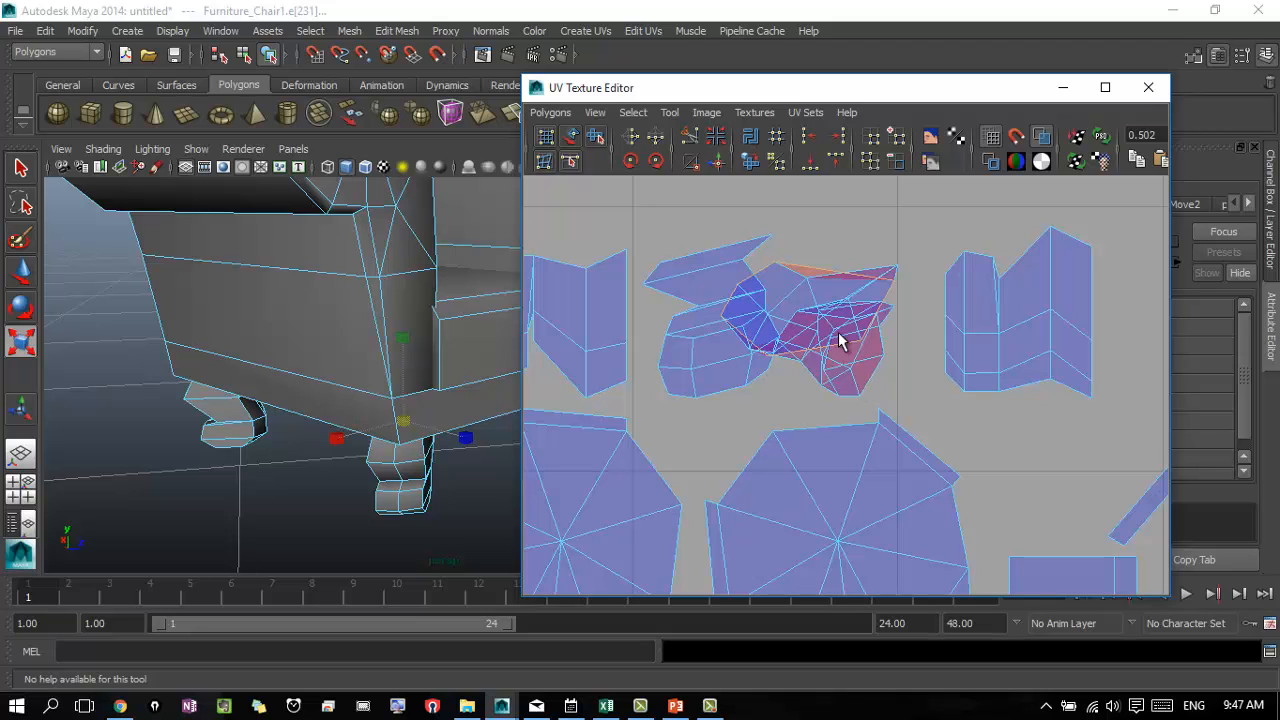
- Select the sewn leg shell's UVs and move the shell into the empty space above the neighbouring leg shells
{"action": "right_click_drag", "start_coordinate": [823, 343], "coordinate": [910, 483]}
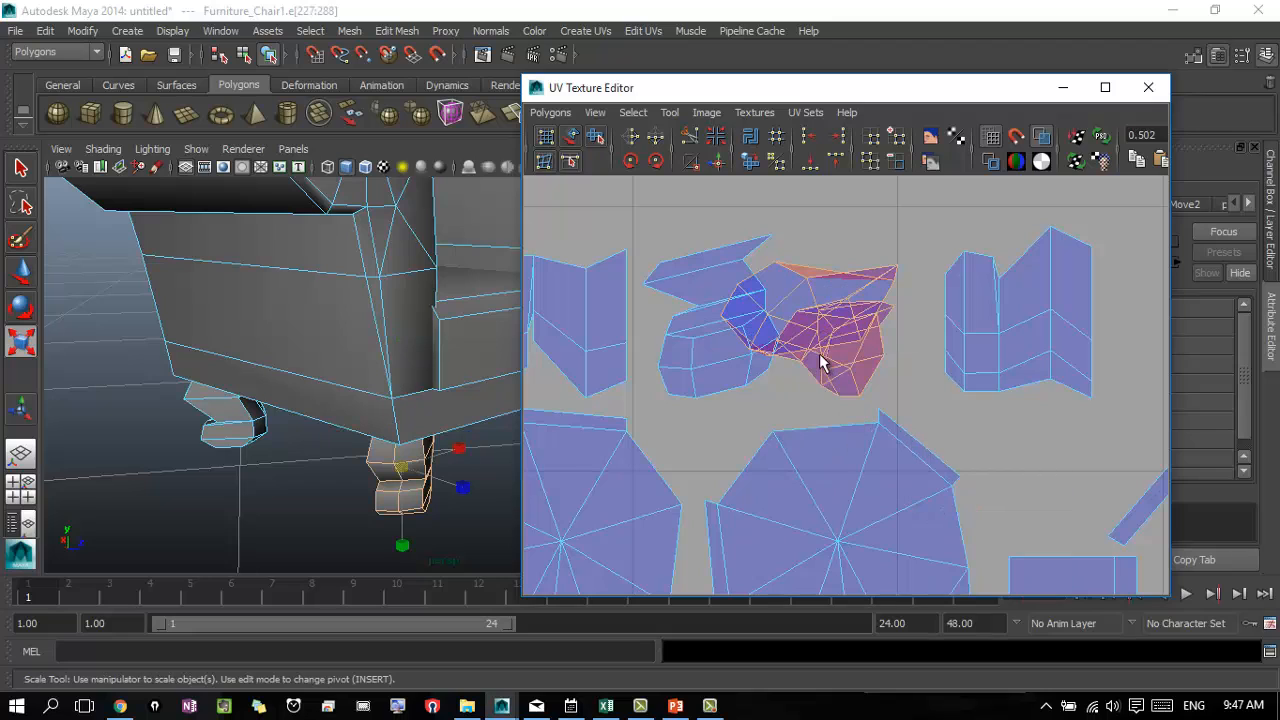
{"action": "key", "text": "w"}
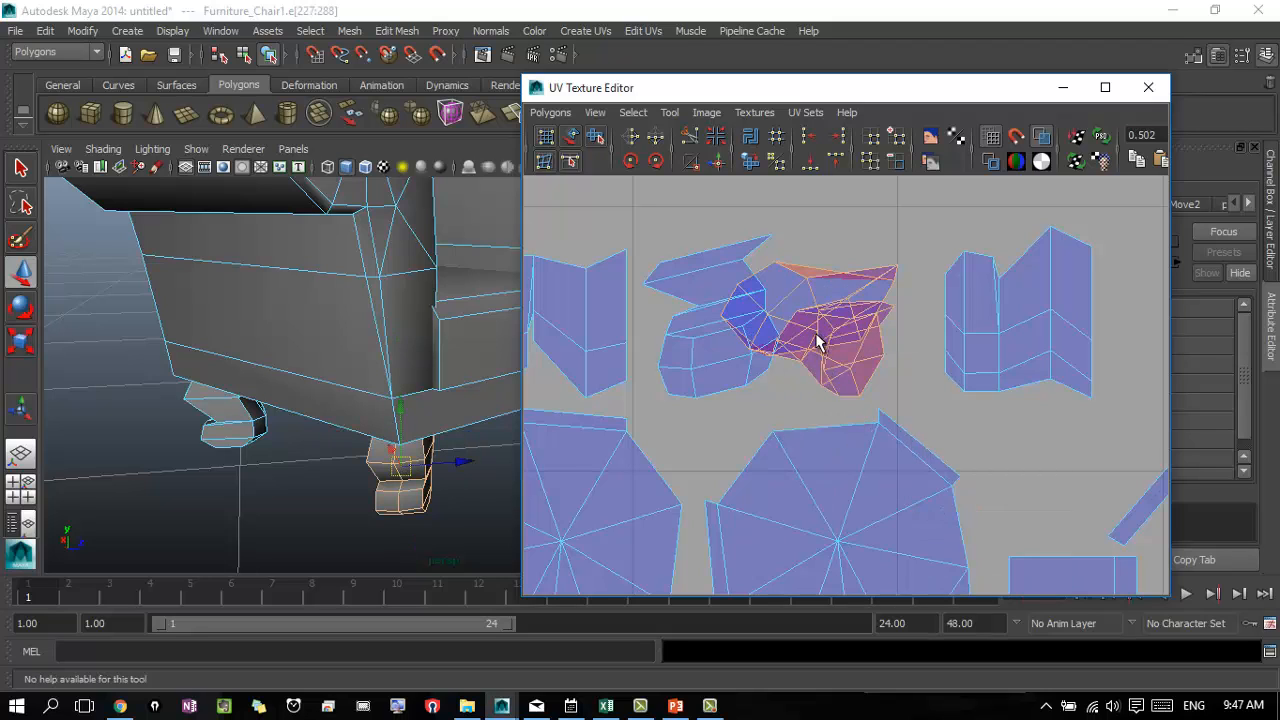
{"action": "right_click_drag", "start_coordinate": [818, 342], "coordinate": [944, 481]}
{"action": "left_click_drag", "start_coordinate": [803, 333], "coordinate": [851, 237]}
{"action": "middle_click_drag", "start_coordinate": [857, 237], "coordinate": [847, 420], "text": "alt"}
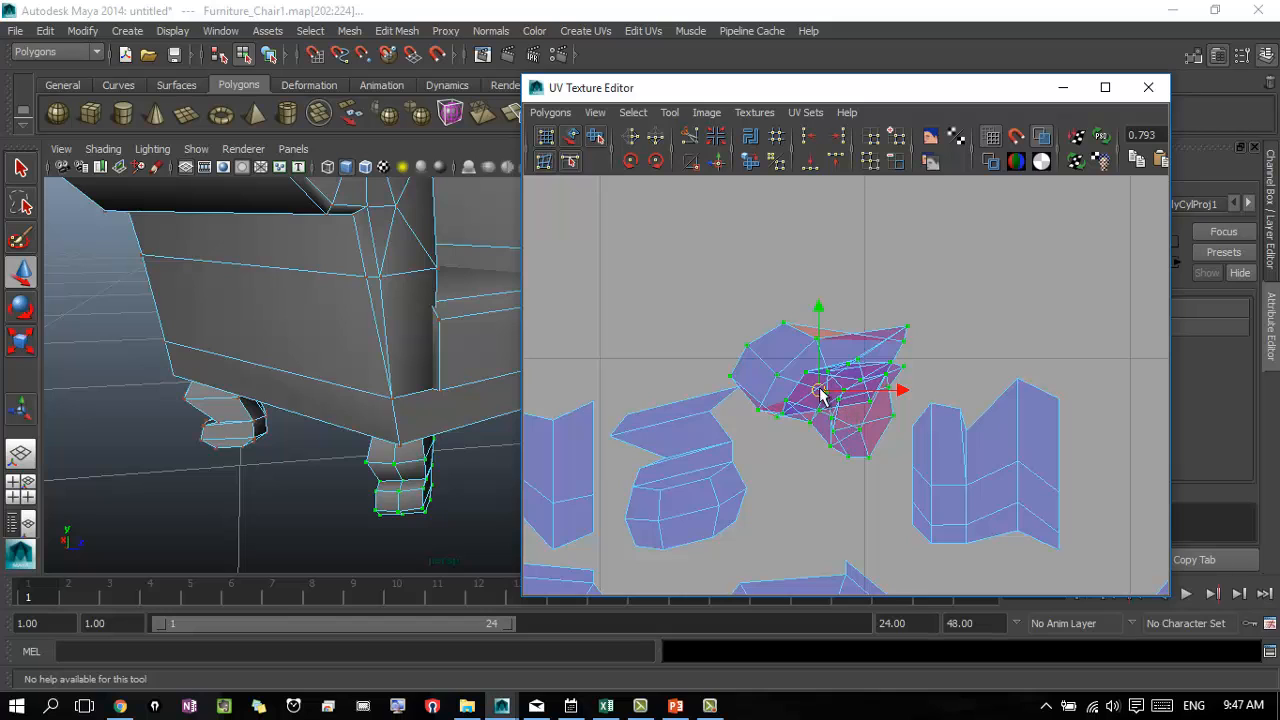
{"action": "left_click_drag", "start_coordinate": [820, 393], "coordinate": [823, 299]}
{"action": "right_click_drag", "start_coordinate": [957, 323], "coordinate": [831, 337], "text": "alt"}
{"action": "middle_click_drag", "start_coordinate": [891, 316], "coordinate": [897, 357], "text": "alt"}
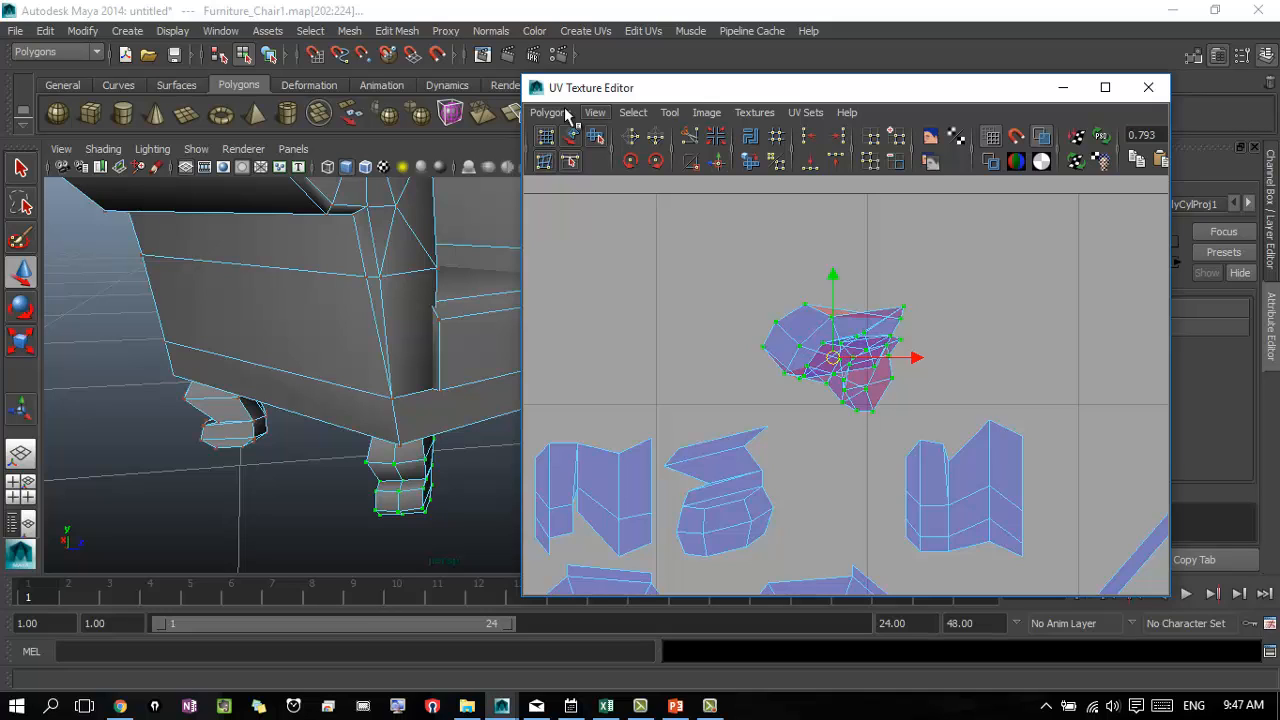
- Try unfolding the sewn leg shell's UVs, inspect the result up close, and undo the unfold
{"action": "left_click", "coordinate": [549, 112]}
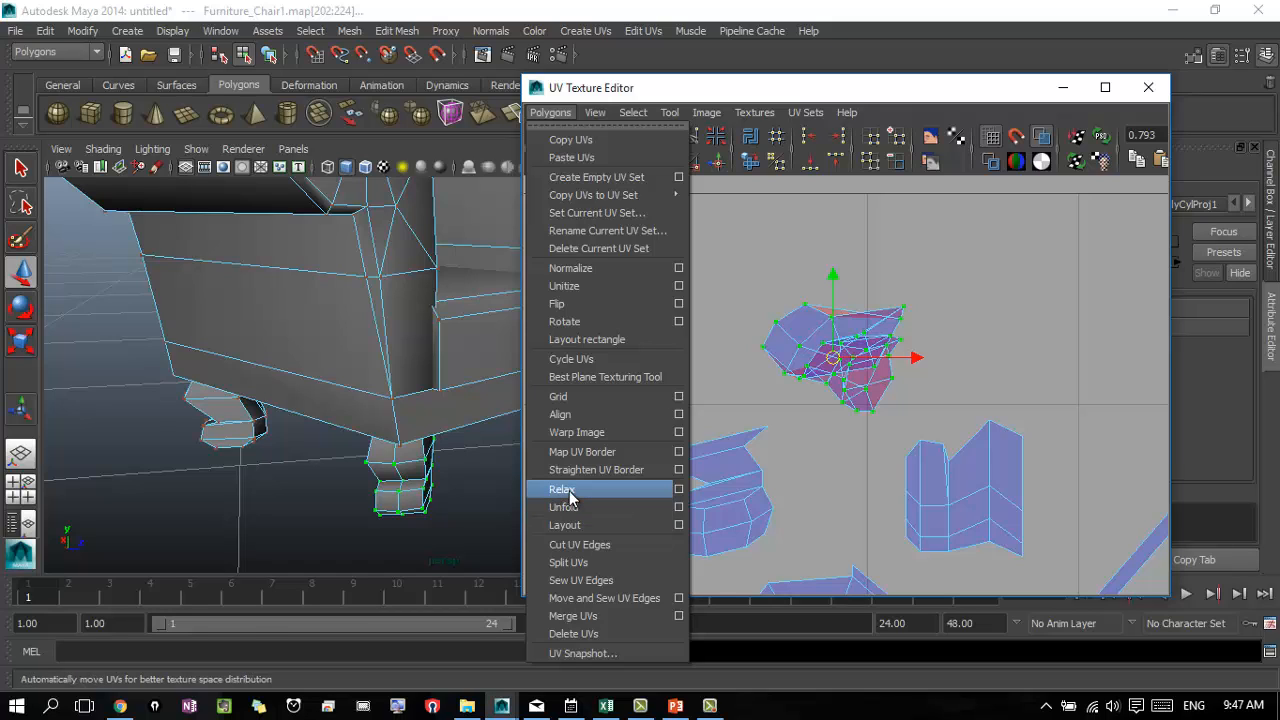
{"action": "left_click", "coordinate": [566, 507]}
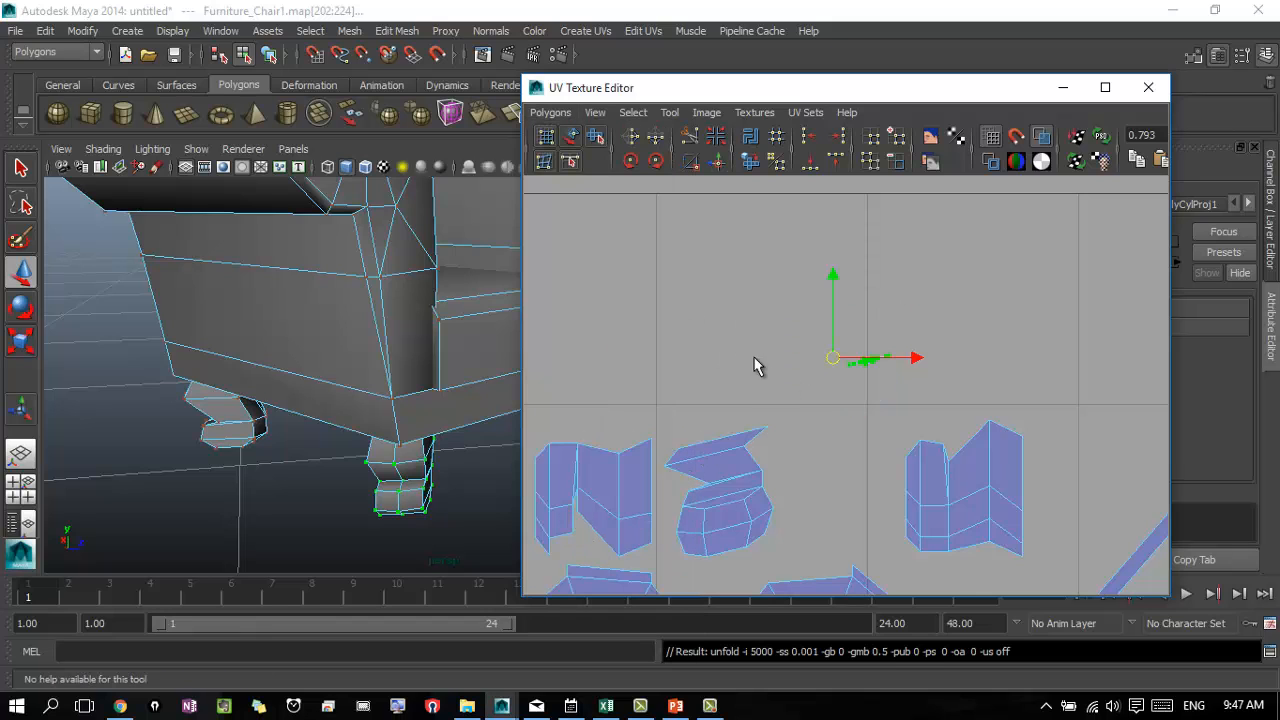
{"action": "right_click_drag", "start_coordinate": [754, 358], "coordinate": [1254, 409], "text": "alt"}
{"action": "right_click_drag", "start_coordinate": [800, 380], "coordinate": [1234, 362], "text": "alt"}
{"action": "right_click_drag", "start_coordinate": [830, 350], "coordinate": [1047, 338], "text": "alt"}
{"action": "middle_click_drag", "start_coordinate": [979, 353], "coordinate": [816, 487], "text": "alt"}
{"action": "key", "text": "w"}
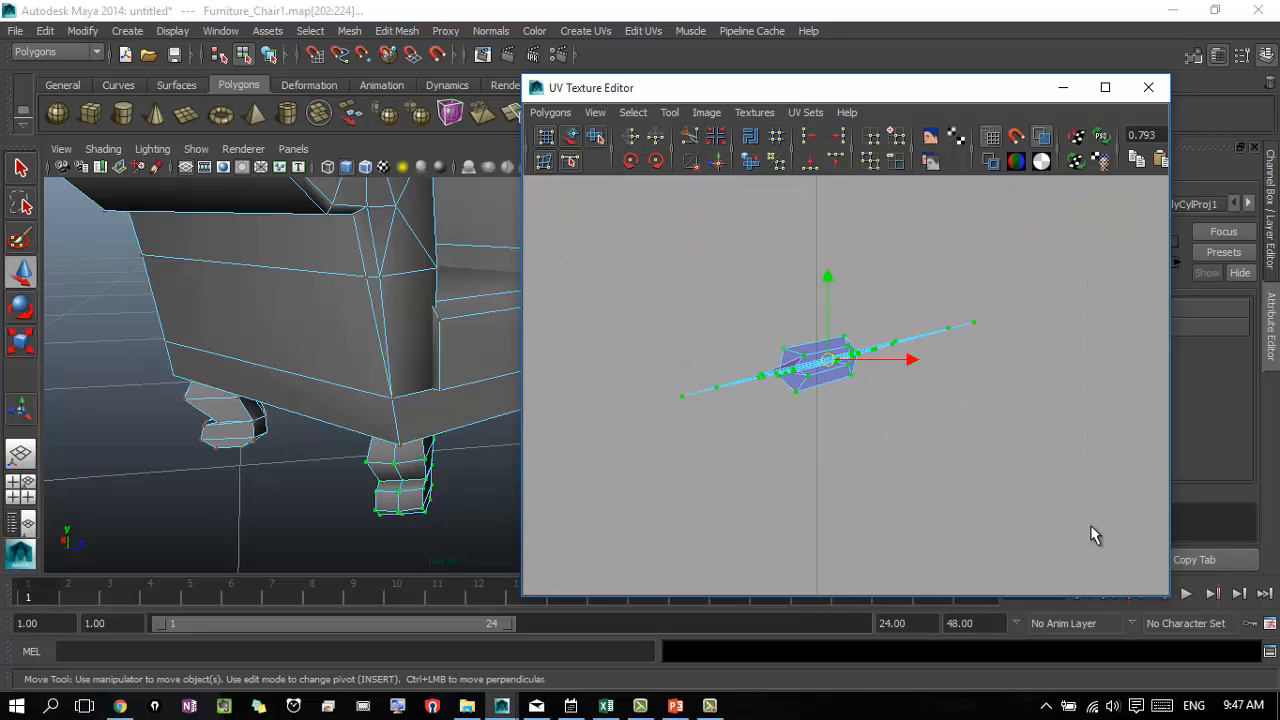
{"action": "right_click_drag", "start_coordinate": [979, 434], "coordinate": [1240, 440], "text": "alt"}
{"action": "right_click_drag", "start_coordinate": [729, 400], "coordinate": [1120, 432], "text": "alt"}
{"action": "middle_click_drag", "start_coordinate": [805, 418], "coordinate": [949, 380], "text": "alt"}
{"action": "right_click_drag", "start_coordinate": [949, 380], "coordinate": [780, 336], "text": "alt"}
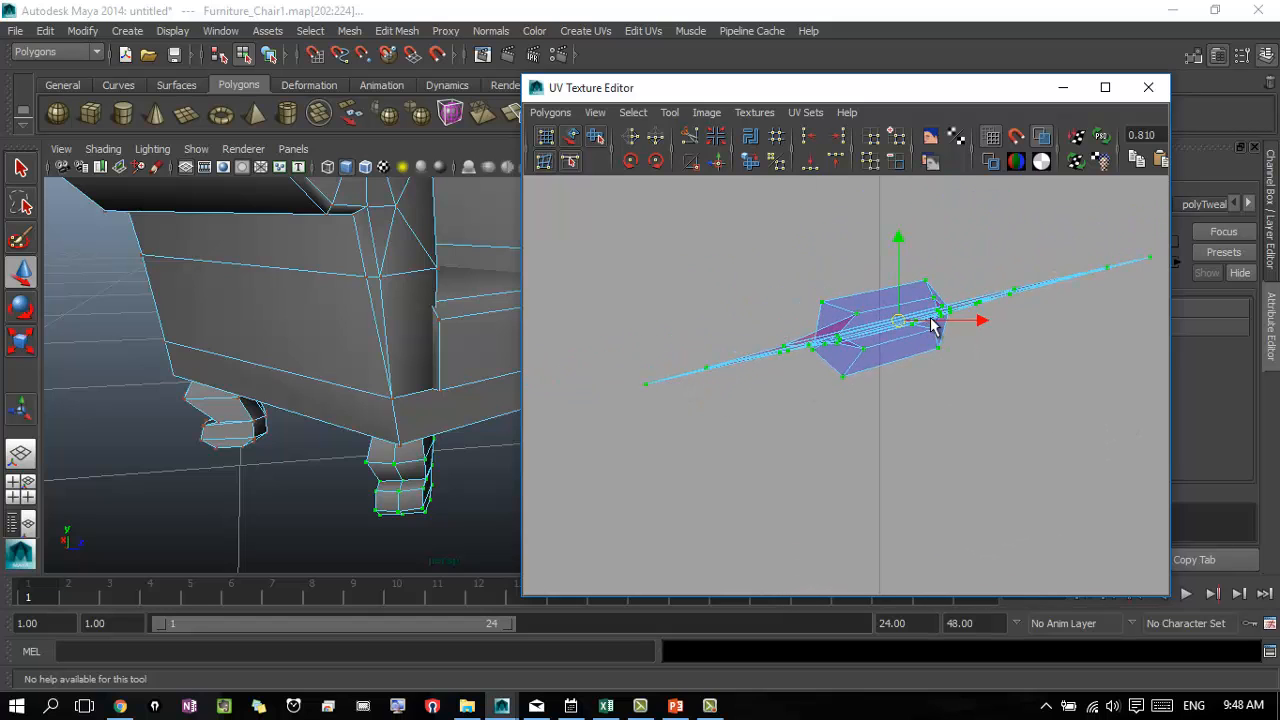
{"action": "right_click_drag", "start_coordinate": [944, 405], "coordinate": [879, 387], "text": "alt"}
{"action": "key", "text": "ctrl+z"}
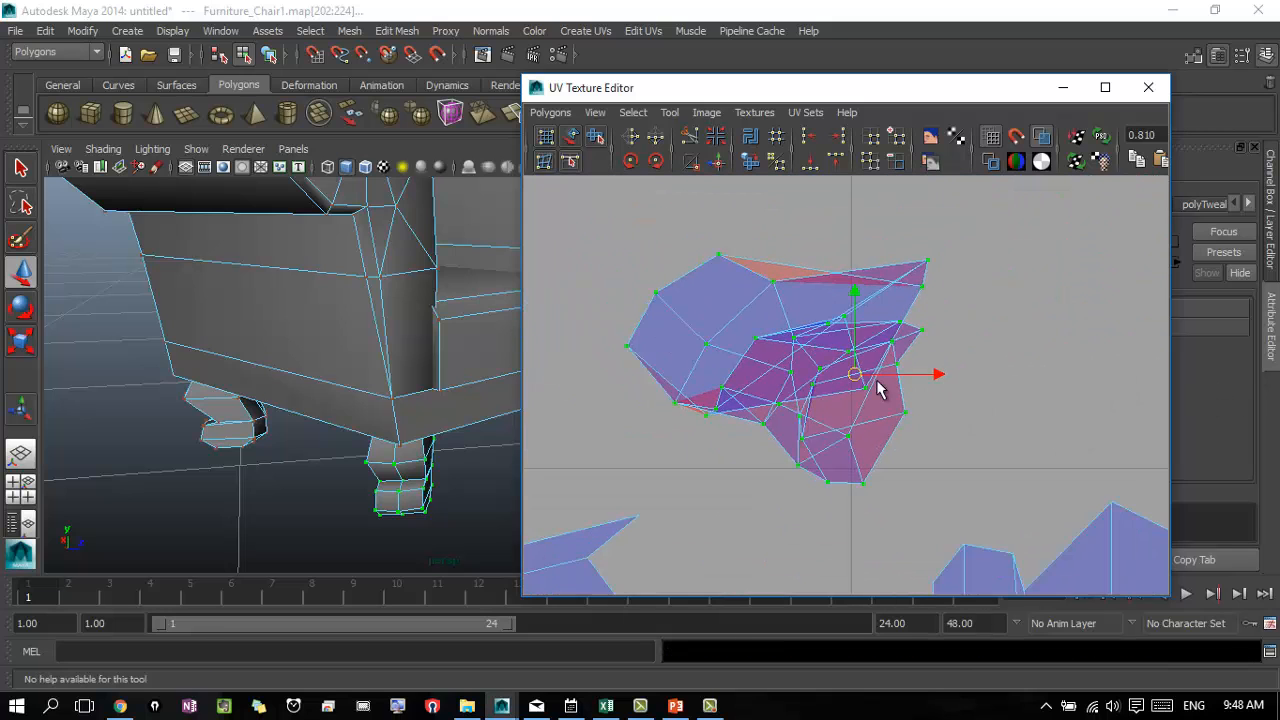
- Relax all UVs of the sewn leg shell and inspect the overlapping faces in its centre
{"action": "middle_click_drag", "start_coordinate": [924, 384], "coordinate": [953, 459], "text": "alt"}
{"action": "left_click", "coordinate": [550, 112]}
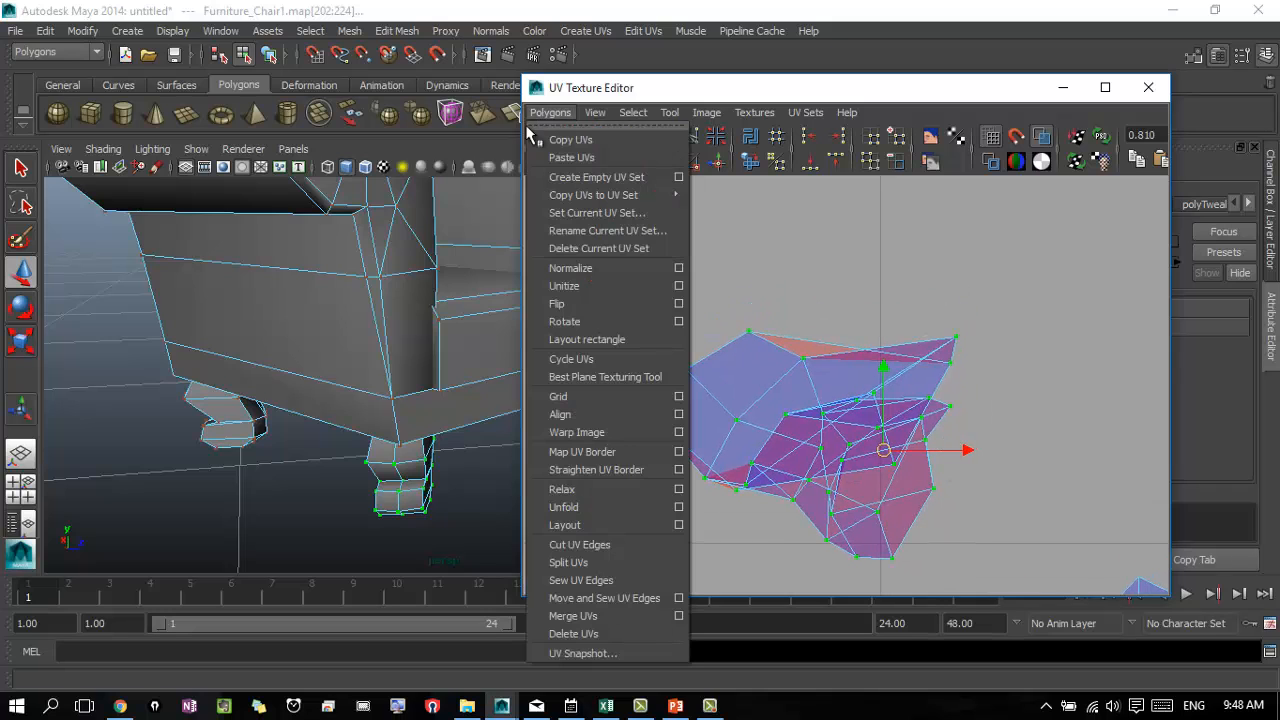
{"action": "left_click", "coordinate": [593, 488]}
{"action": "scroll", "coordinate": [938, 453], "scroll_direction": "up", "scroll_amount": 6}
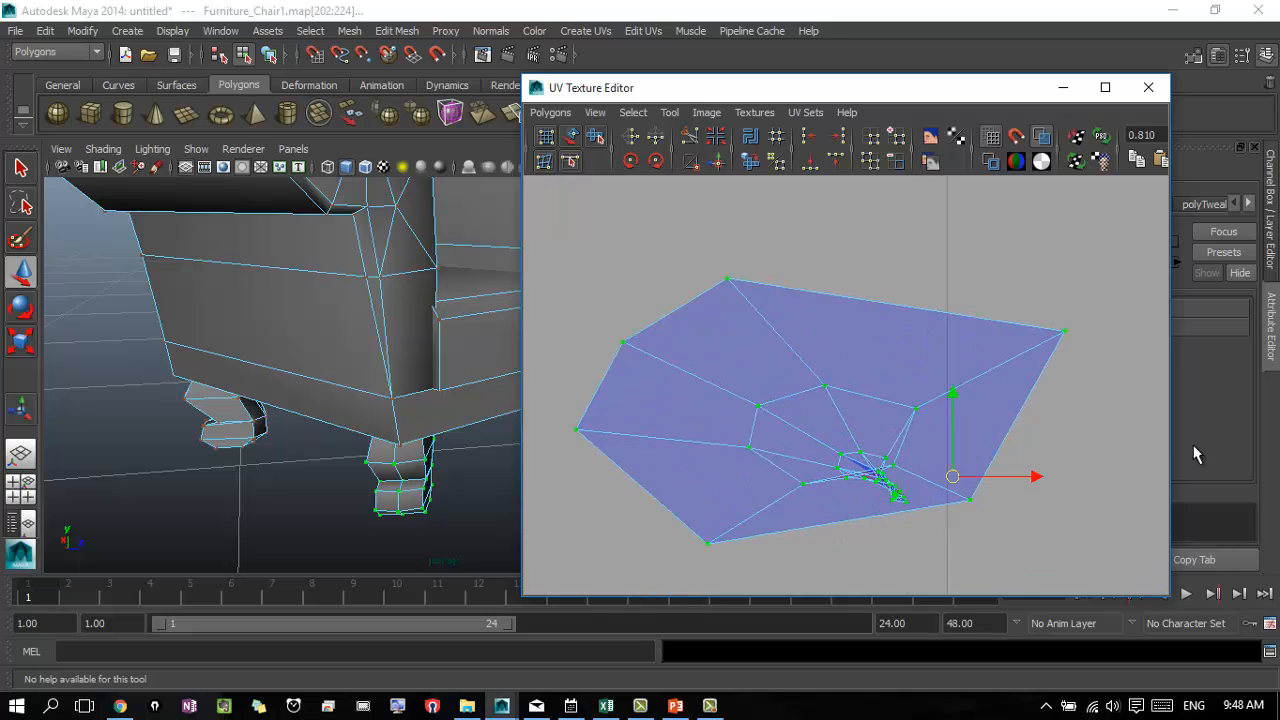
{"action": "scroll", "coordinate": [763, 380], "scroll_direction": "down", "scroll_amount": 6}
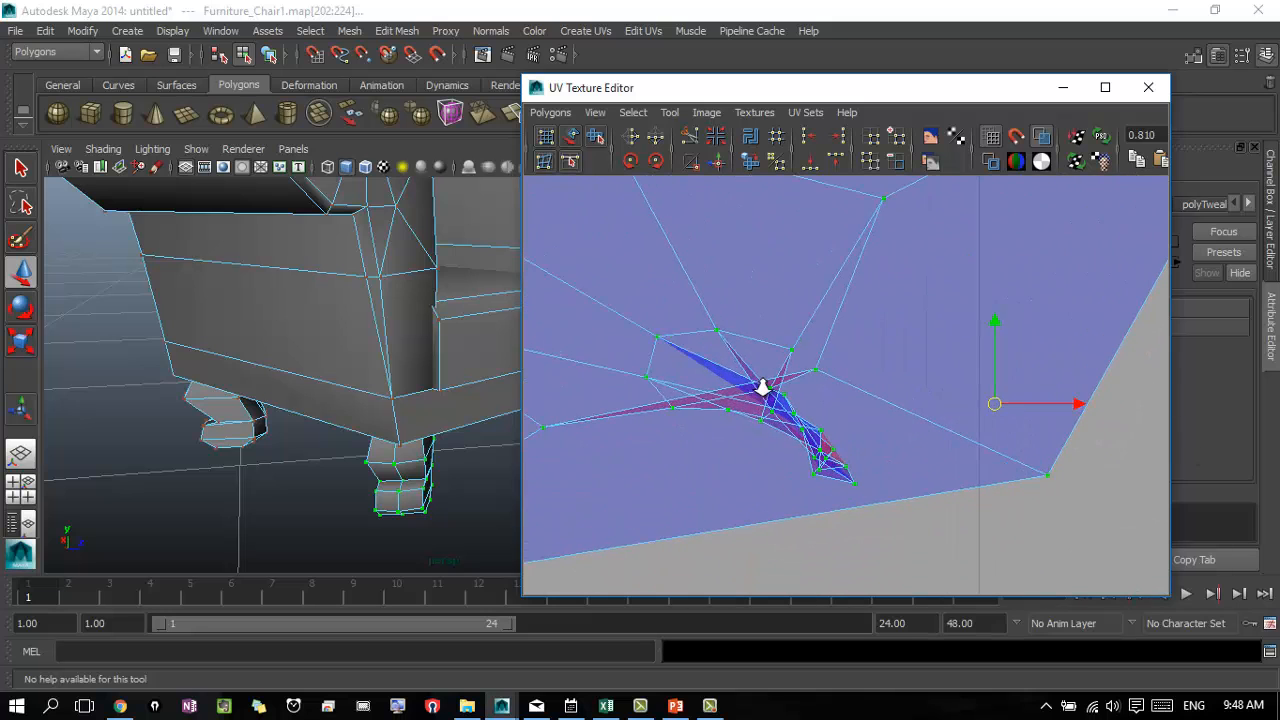
{"action": "scroll", "coordinate": [845, 366], "scroll_direction": "down", "scroll_amount": 2}
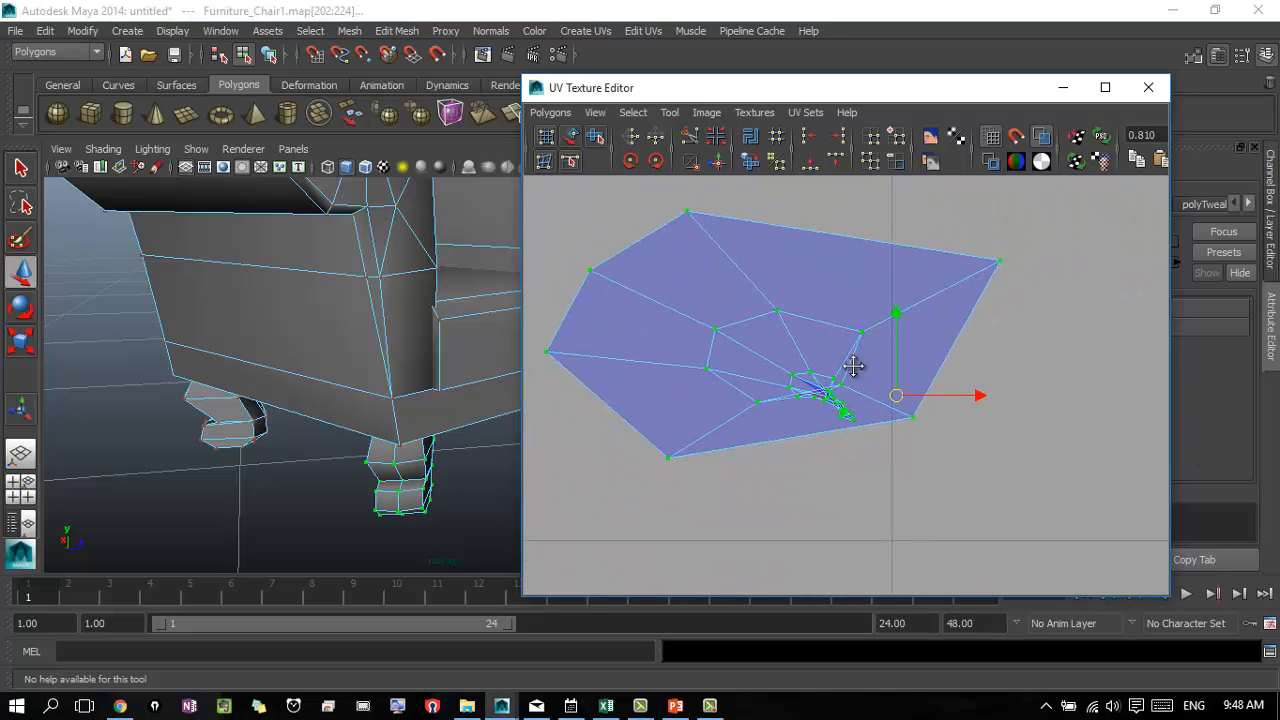
{"action": "scroll", "coordinate": [818, 387], "scroll_direction": "up", "scroll_amount": 2}
{"action": "scroll", "coordinate": [818, 387], "scroll_direction": "up", "scroll_amount": 5}
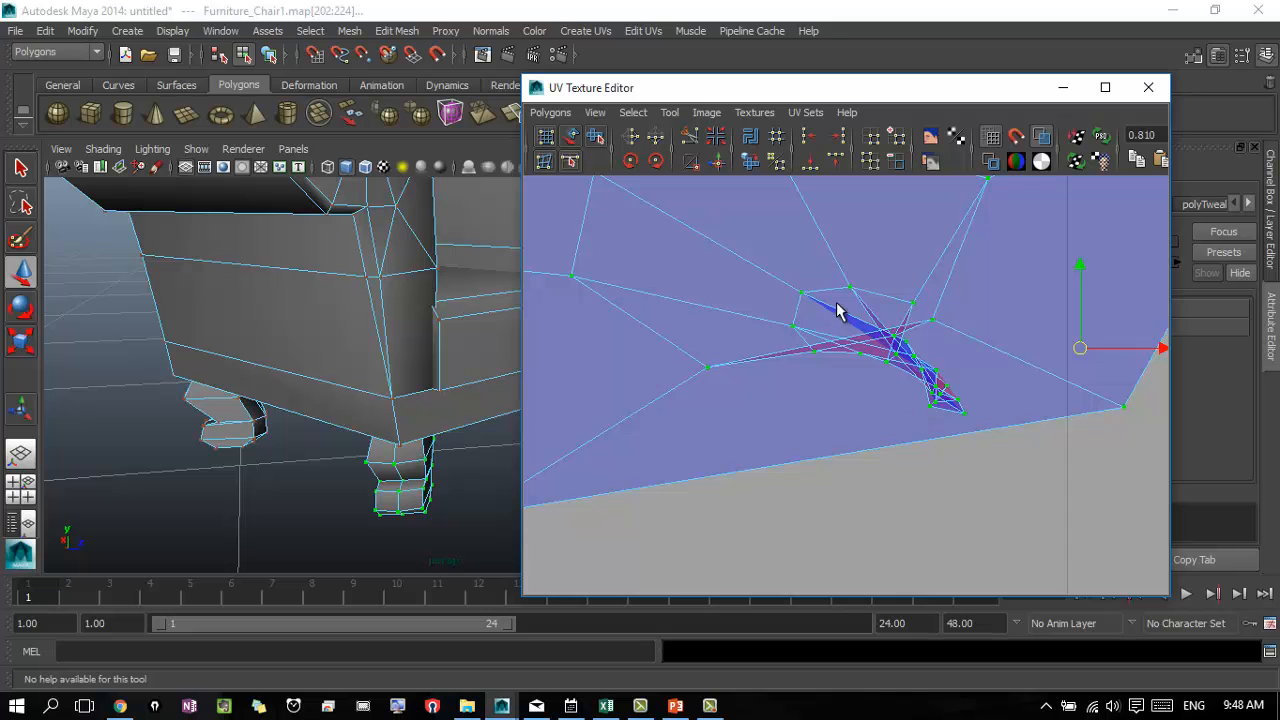
{"action": "scroll", "coordinate": [908, 420], "scroll_direction": "down", "scroll_amount": 5}
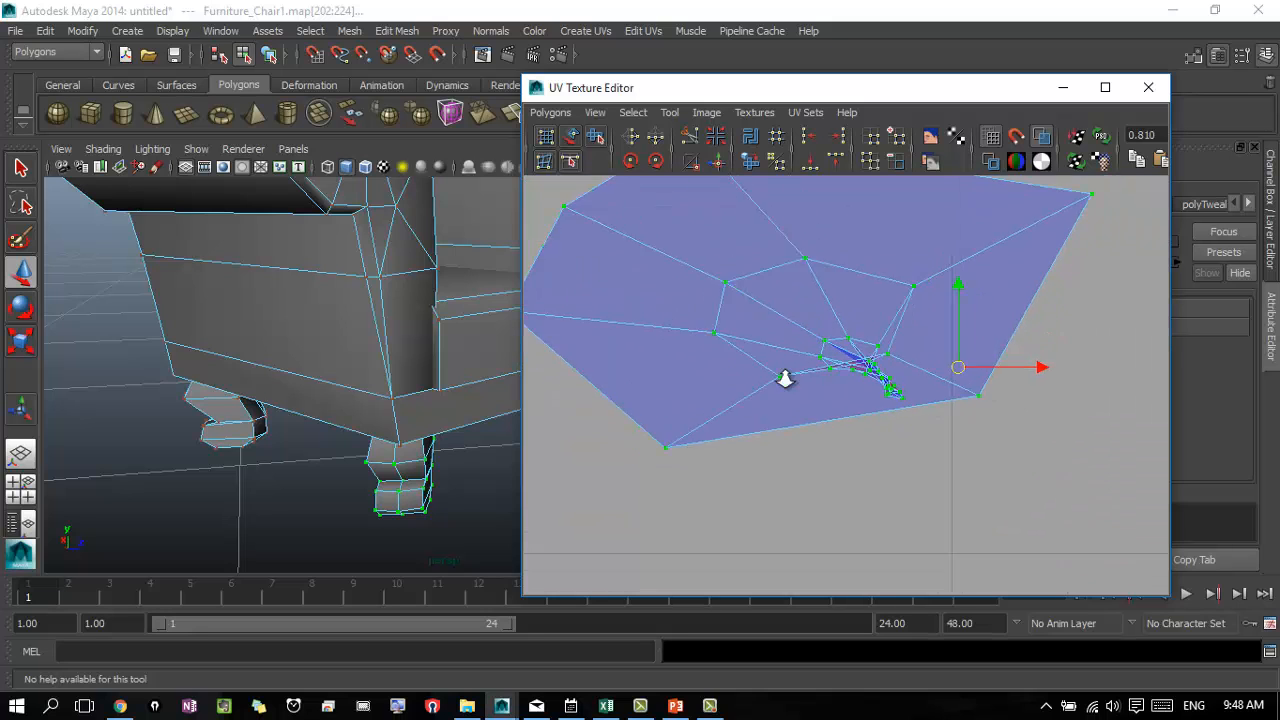
{"action": "scroll", "coordinate": [894, 343], "scroll_direction": "up", "scroll_amount": 3}
- Select only the tangled inner UVs of the leg shell and relax them, leaving the outer border out
{"action": "left_click", "coordinate": [865, 337]}
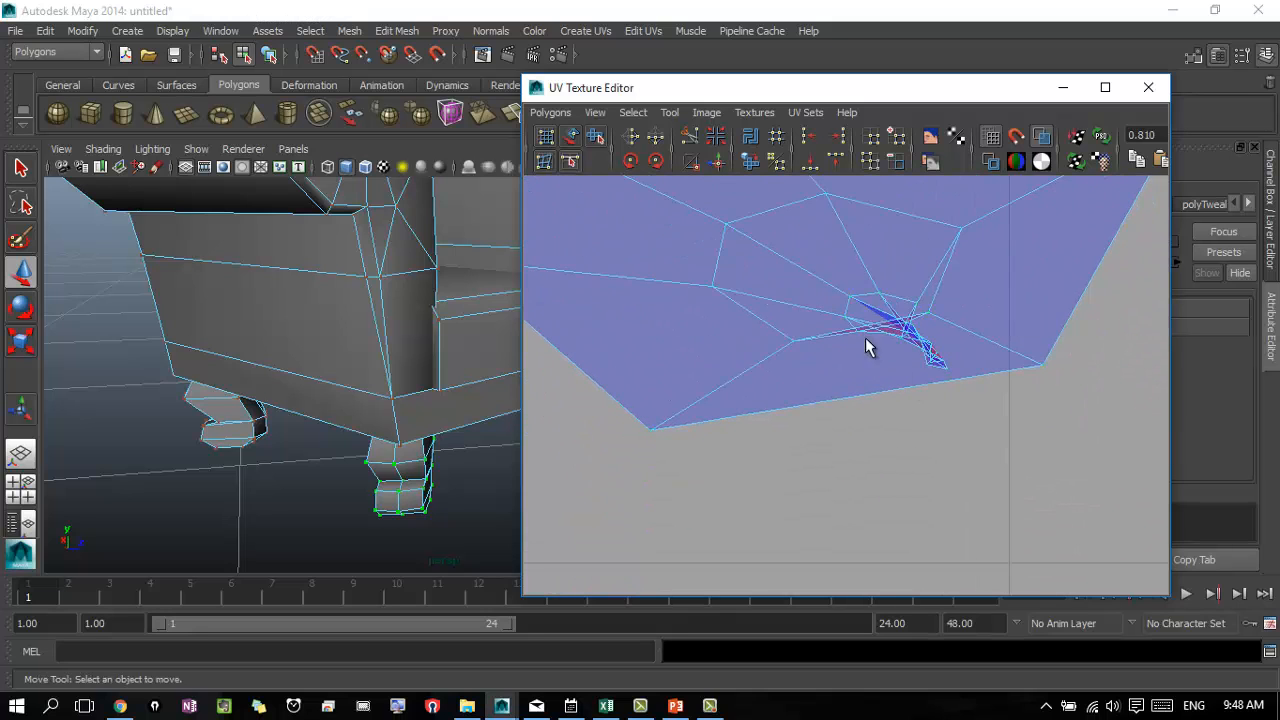
{"action": "left_click_drag", "start_coordinate": [750, 255], "coordinate": [962, 388]}
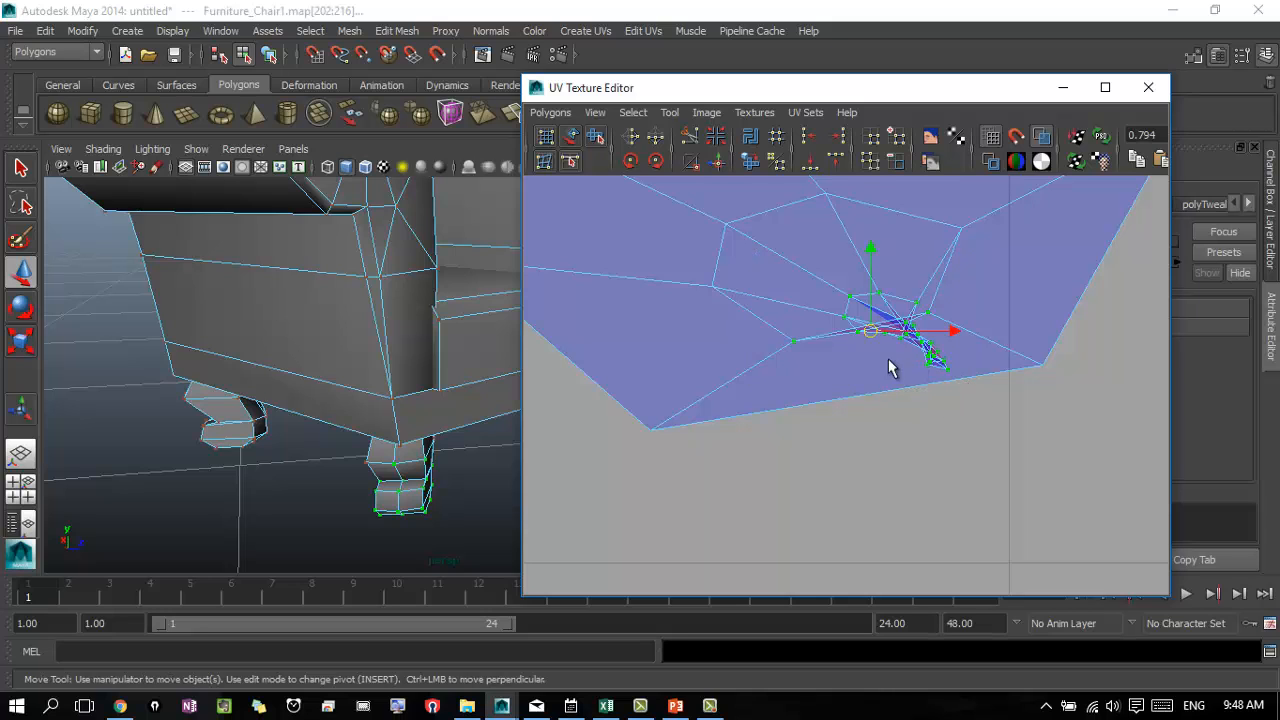
{"action": "left_click", "coordinate": [552, 113]}
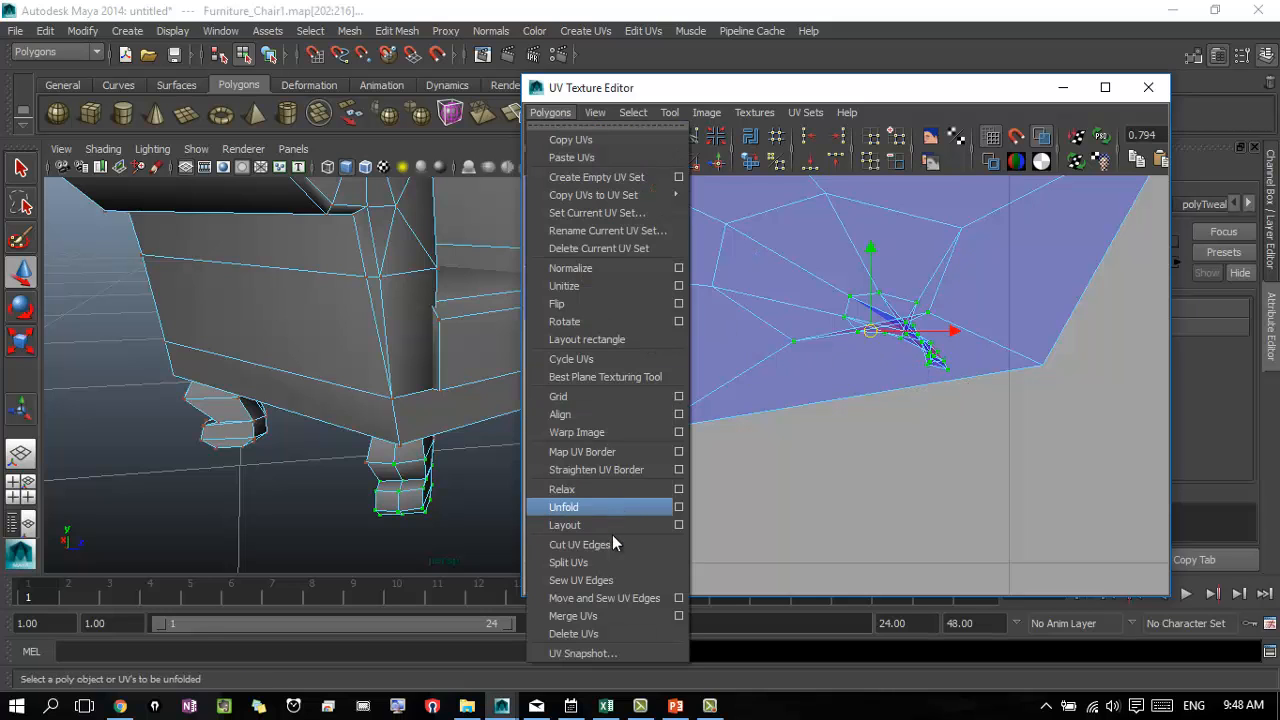
{"action": "left_click", "coordinate": [584, 487]}
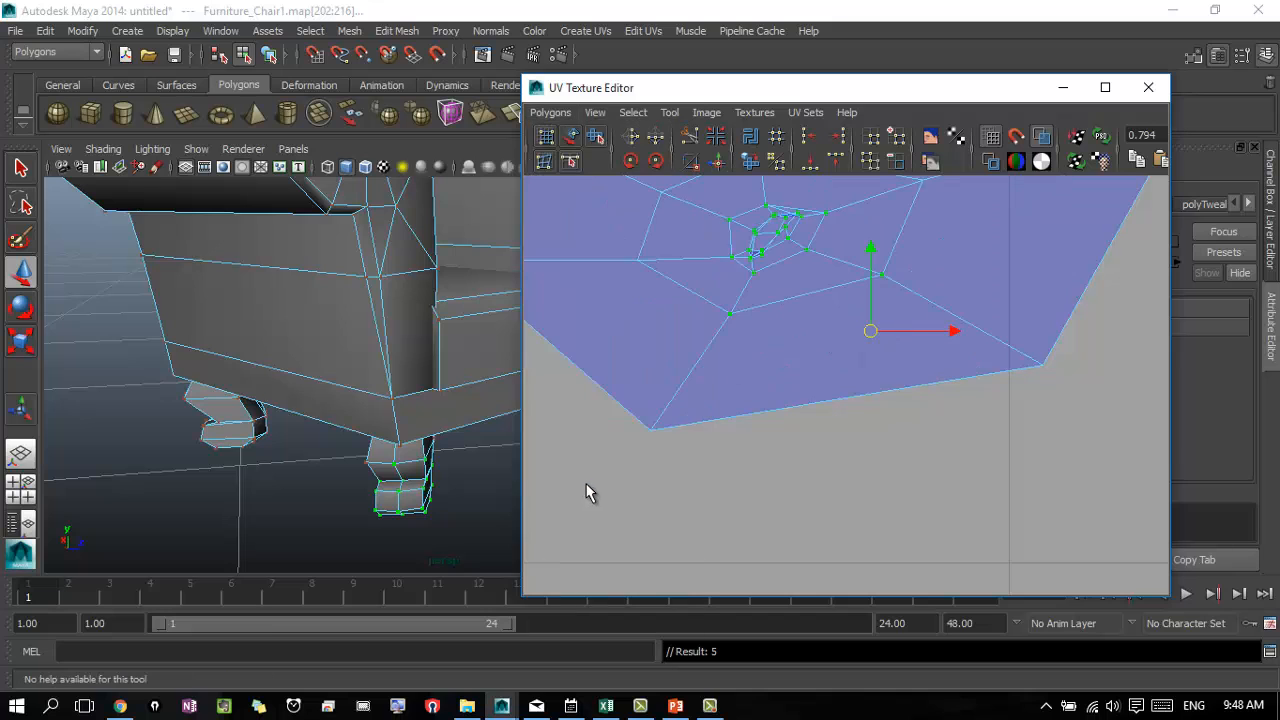
{"action": "middle_click_drag", "start_coordinate": [799, 272], "coordinate": [917, 460], "text": "alt"}
{"action": "right_click_drag", "start_coordinate": [917, 460], "coordinate": [1005, 427], "text": "alt"}
{"action": "middle_click_drag", "start_coordinate": [837, 426], "coordinate": [772, 305], "text": "alt"}
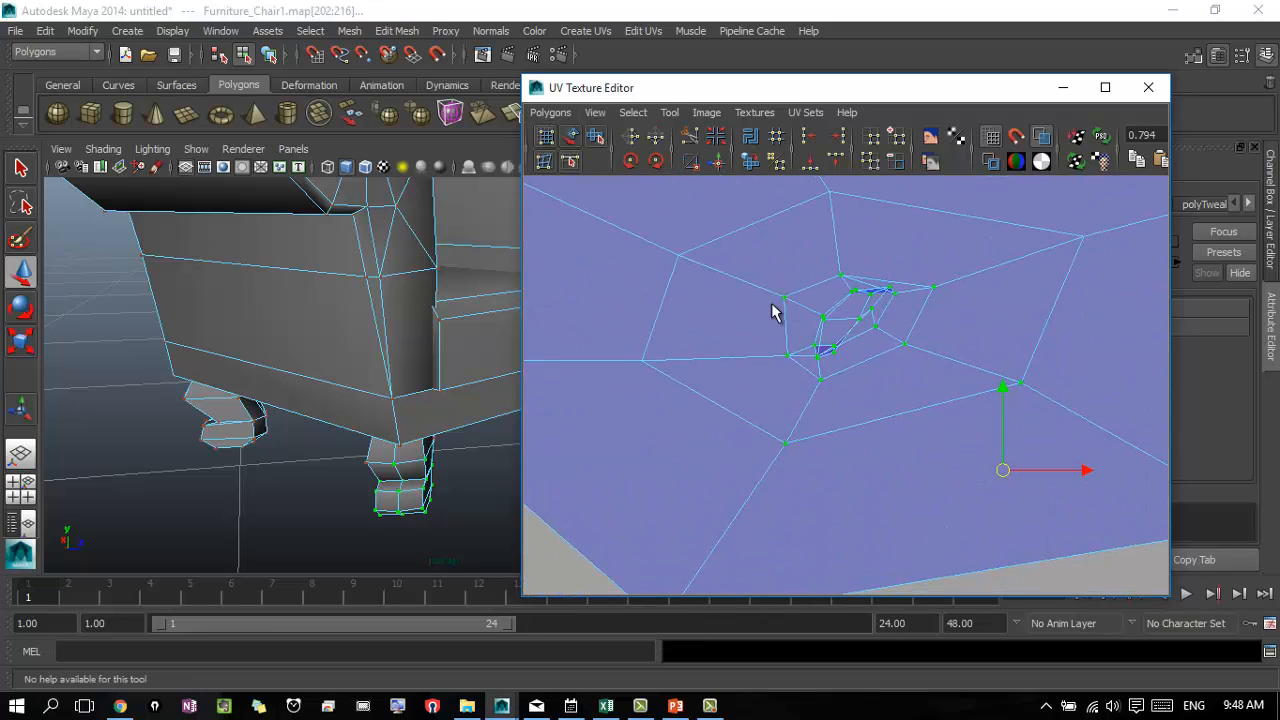
- Try moving the overlapping UVs at the lower-left end of the shell's tangled centre, and undo the move
{"action": "left_click", "coordinate": [755, 335]}
{"action": "right_click_drag", "start_coordinate": [755, 335], "coordinate": [848, 351], "text": "alt"}
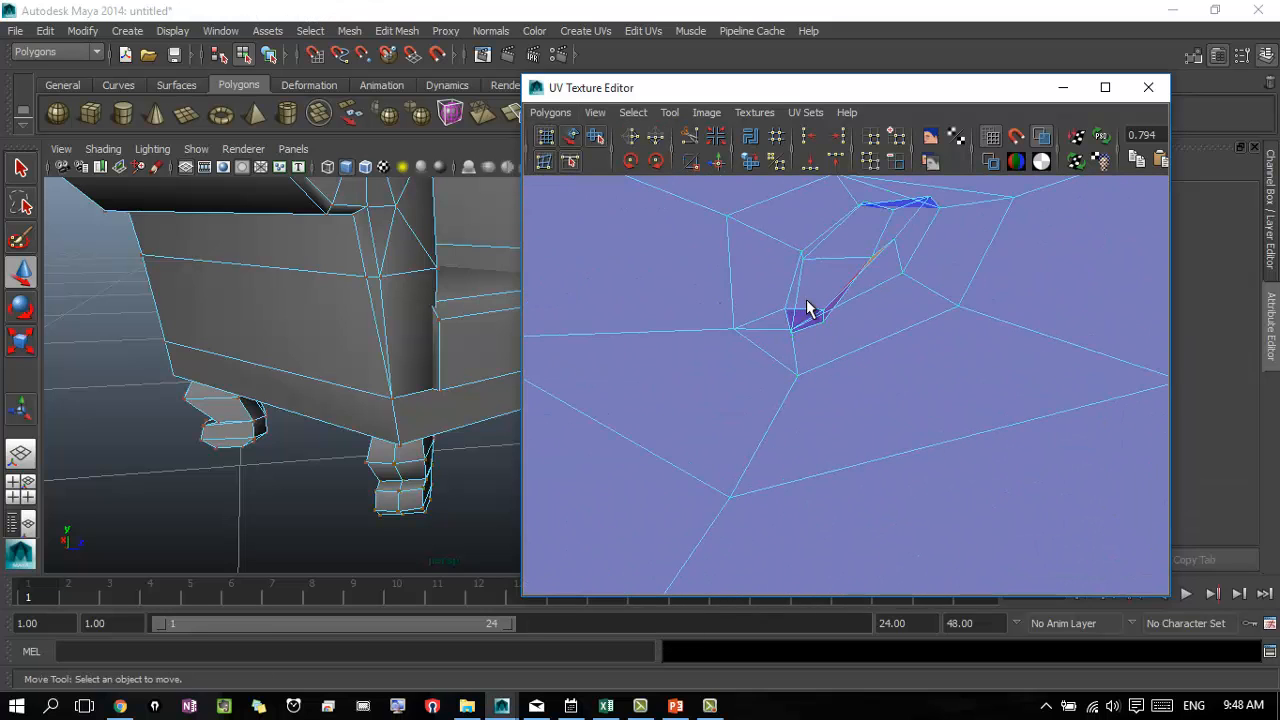
{"action": "mouse_move", "coordinate": [760, 303]}
{"action": "left_mouse_down"}
{"action": "mouse_move", "coordinate": [806, 351]}
{"action": "mouse_move", "coordinate": [765, 287]}
{"action": "left_mouse_up"}
{"action": "key", "text": "ctrl+z"}
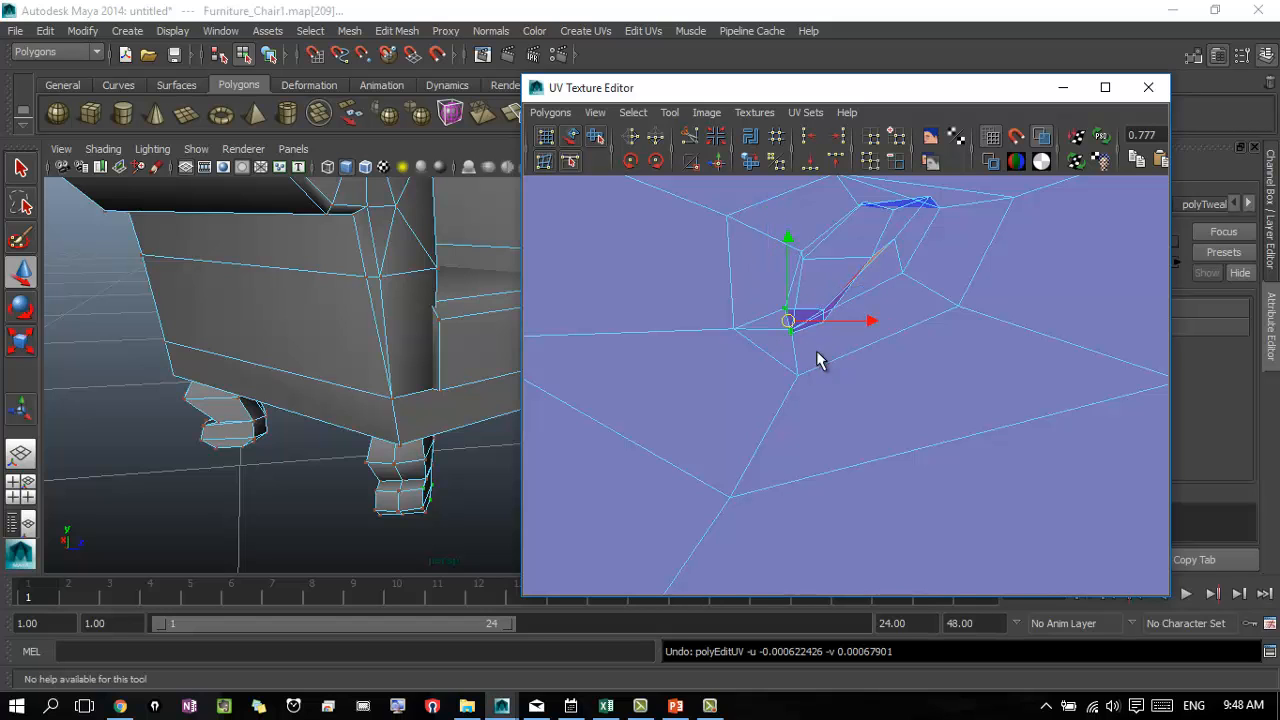
- Move three overlapping UVs at the lower end of the leg shell's centre upward, one at a time, to spread their faces
{"action": "scroll", "coordinate": [817, 360], "scroll_direction": "up", "scroll_amount": 2}
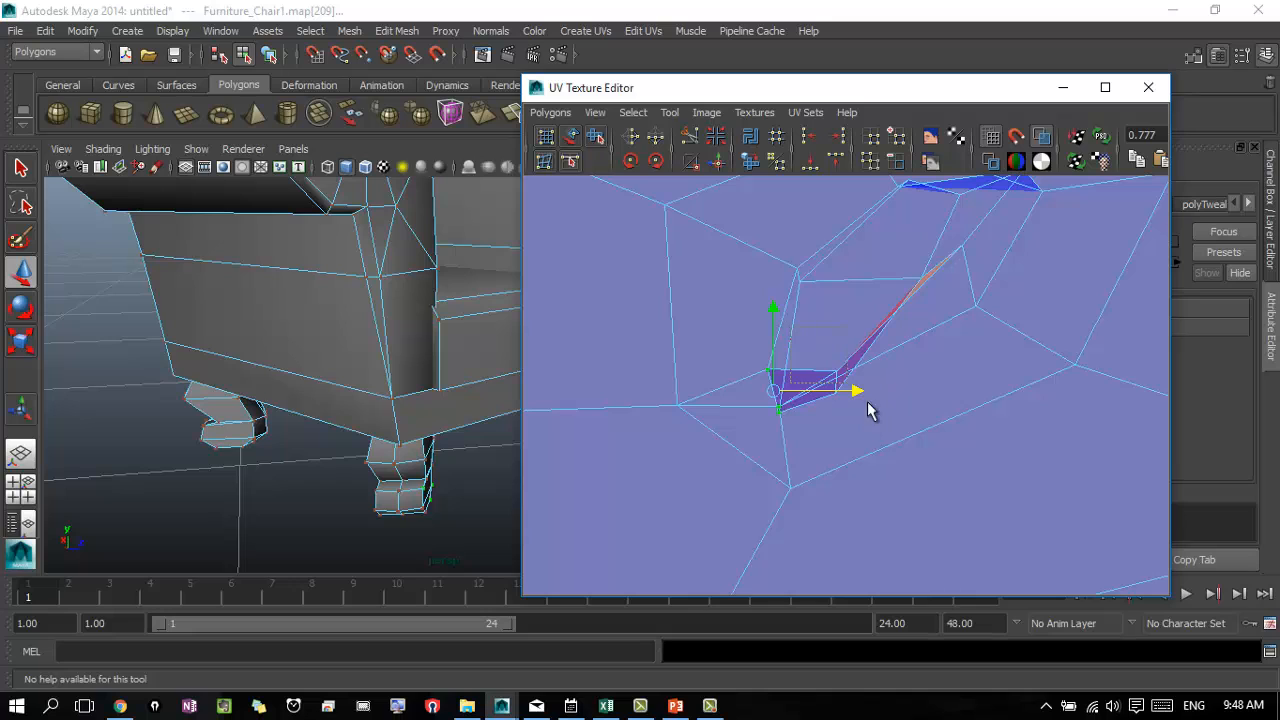
{"action": "left_click", "coordinate": [836, 378]}
{"action": "left_click_drag", "start_coordinate": [837, 380], "coordinate": [823, 331]}
{"action": "left_click", "coordinate": [844, 361]}
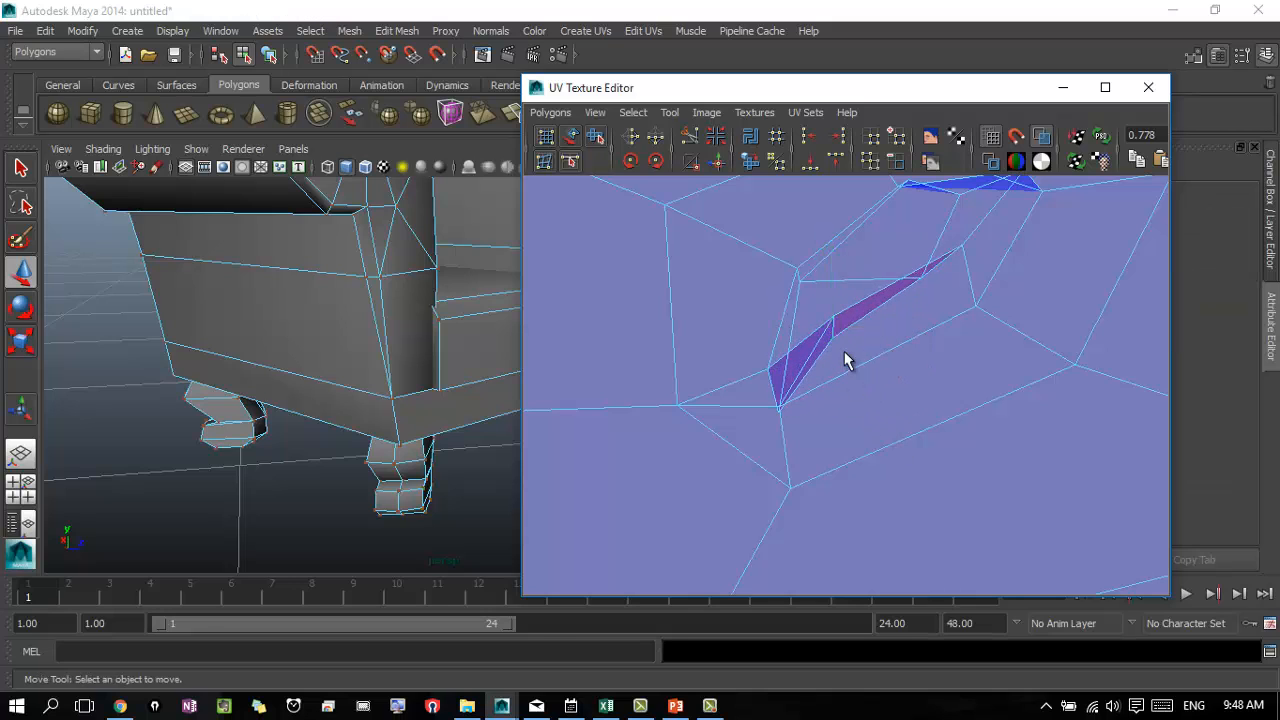
{"action": "left_click", "coordinate": [833, 339]}
{"action": "left_click_drag", "start_coordinate": [840, 345], "coordinate": [810, 314]}
{"action": "left_click", "coordinate": [767, 369]}
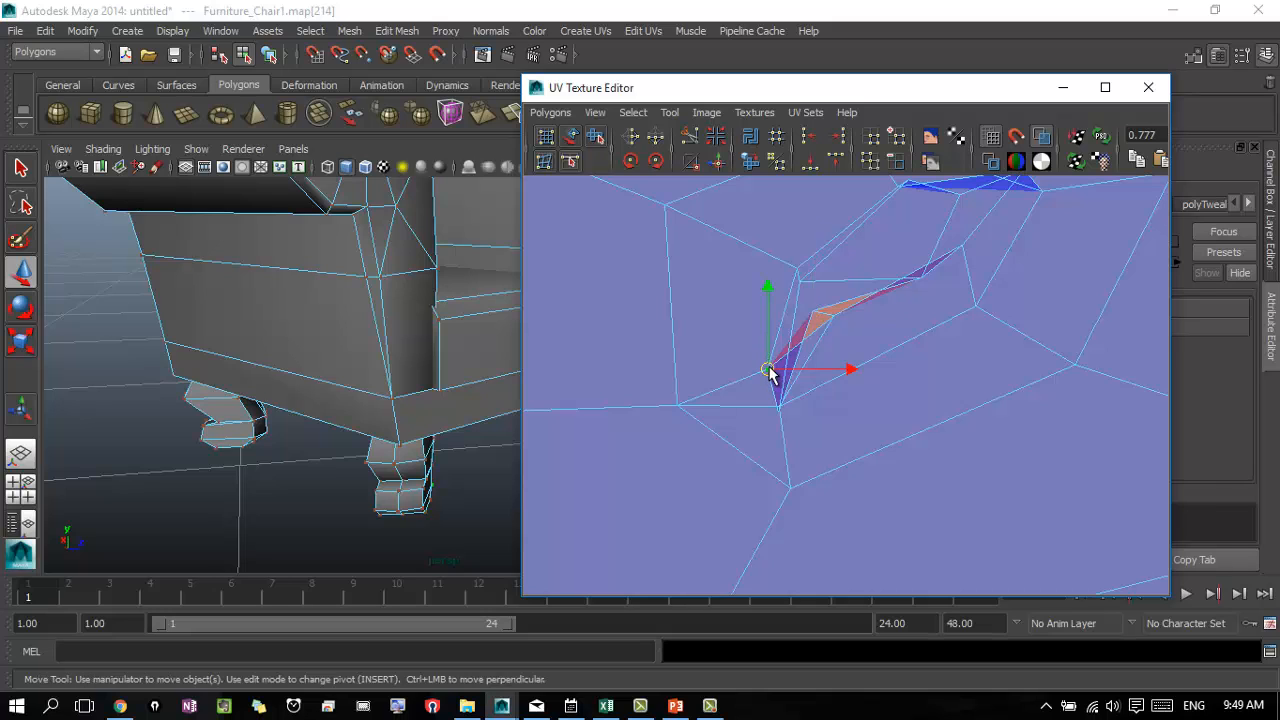
{"action": "left_click_drag", "start_coordinate": [769, 372], "coordinate": [766, 297]}
{"action": "left_click", "coordinate": [798, 311]}
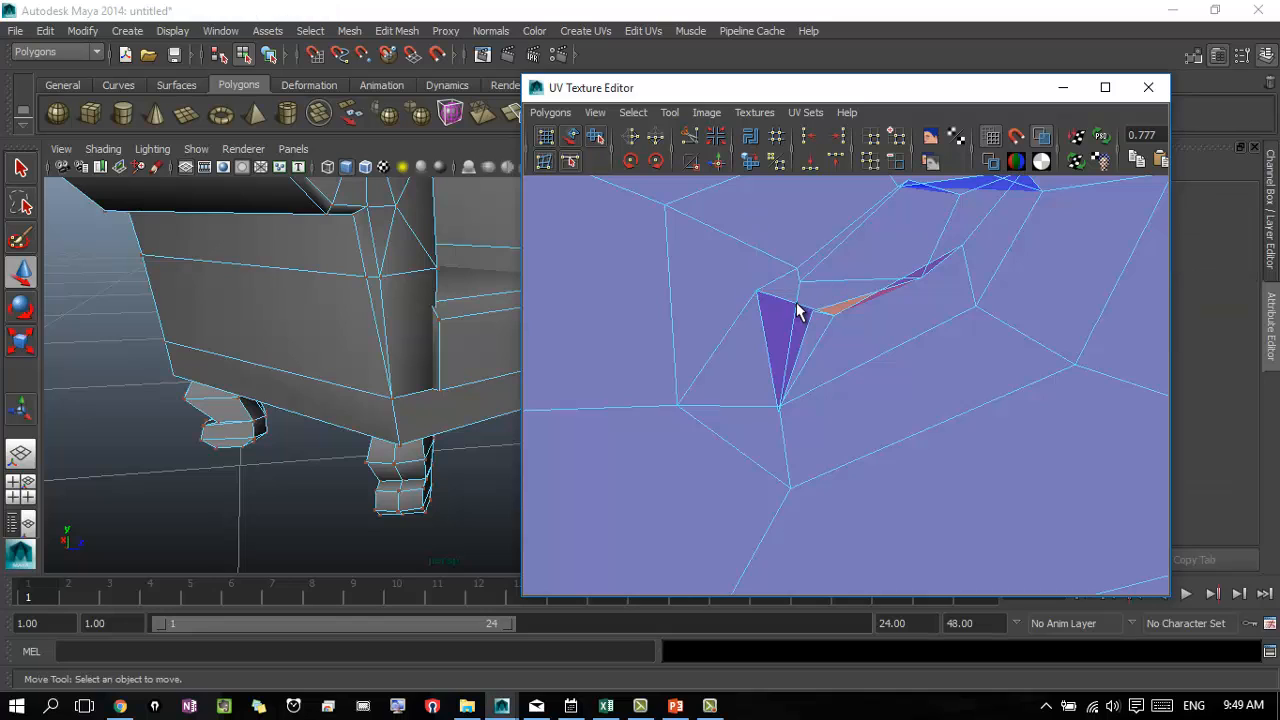
- Shift the overlapping UVs along the tangled strip to the right and down, and pull its middle UV out to the left
{"action": "left_click", "coordinate": [815, 316]}
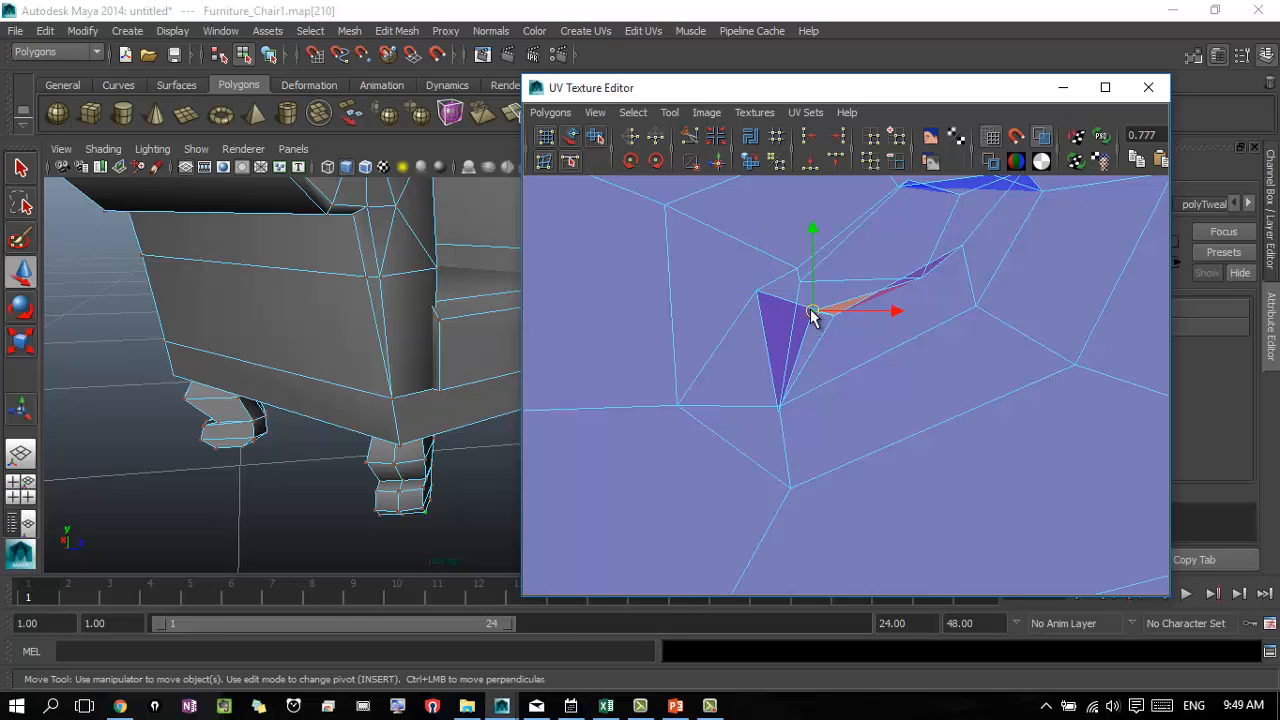
{"action": "left_click_drag", "start_coordinate": [814, 312], "coordinate": [918, 323]}
{"action": "left_click", "coordinate": [917, 281]}
{"action": "left_click", "coordinate": [920, 278]}
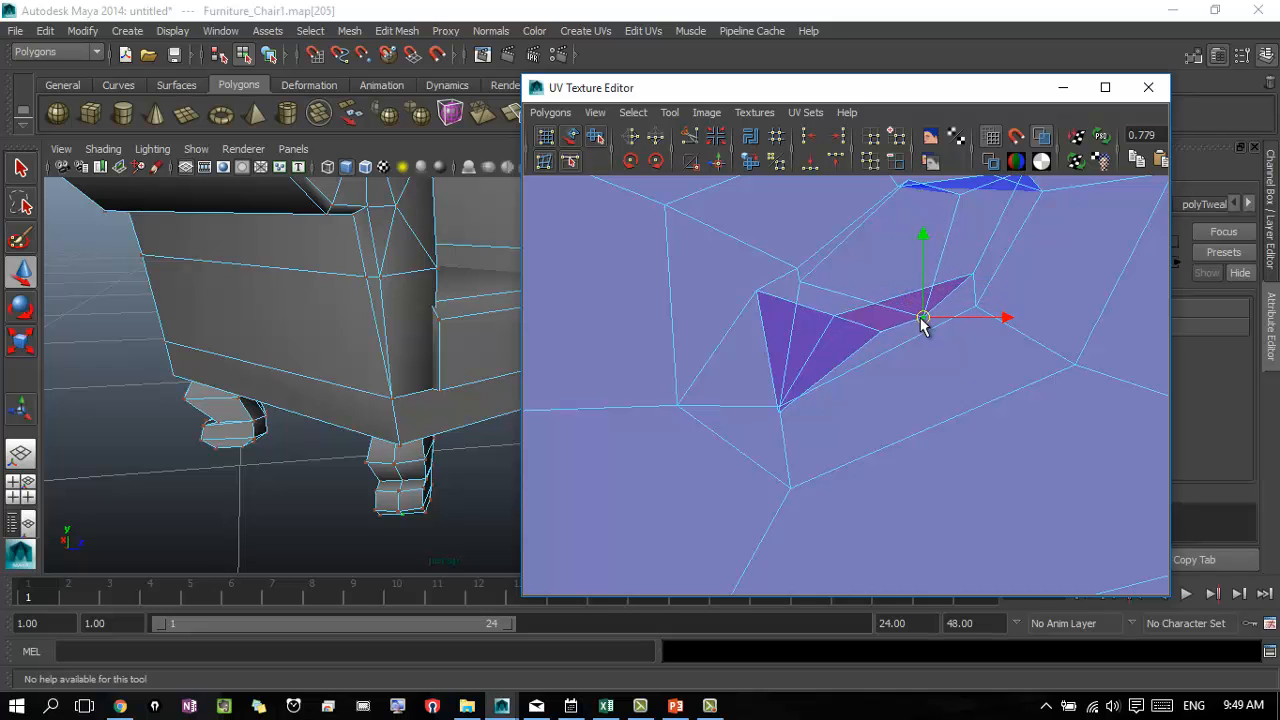
{"action": "left_click", "coordinate": [836, 318]}
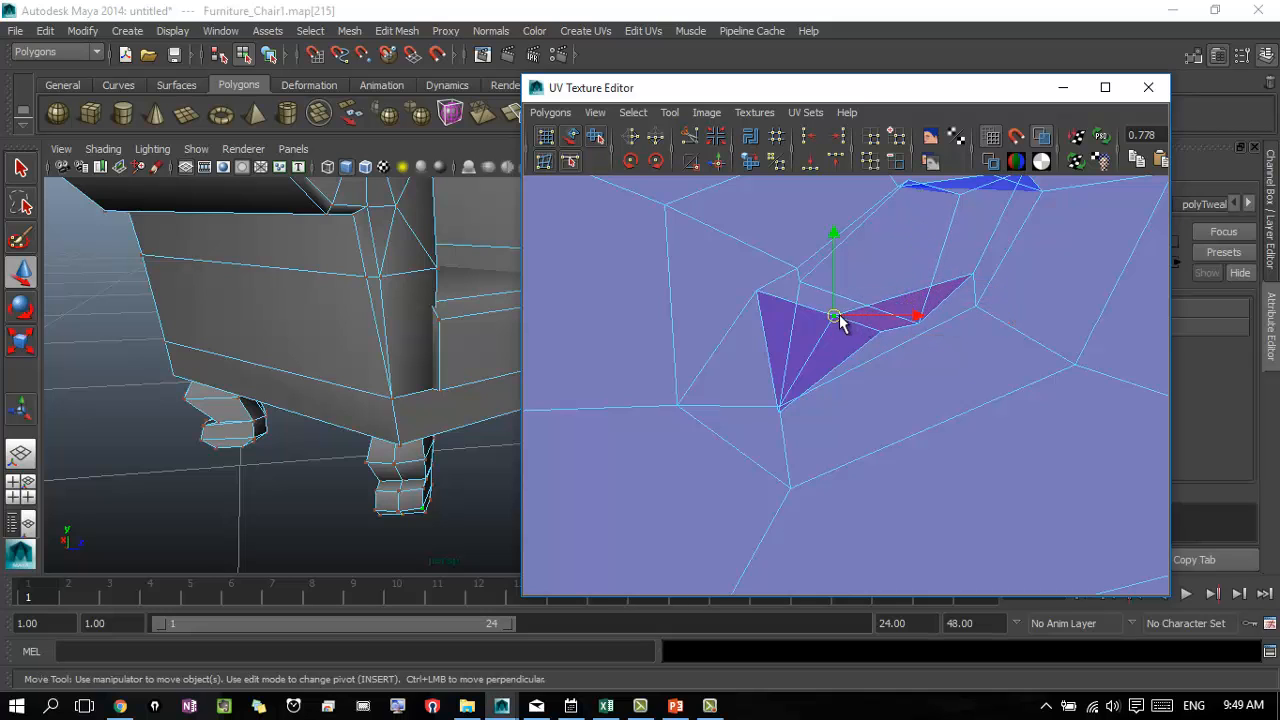
{"action": "left_click_drag", "start_coordinate": [836, 318], "coordinate": [733, 348]}
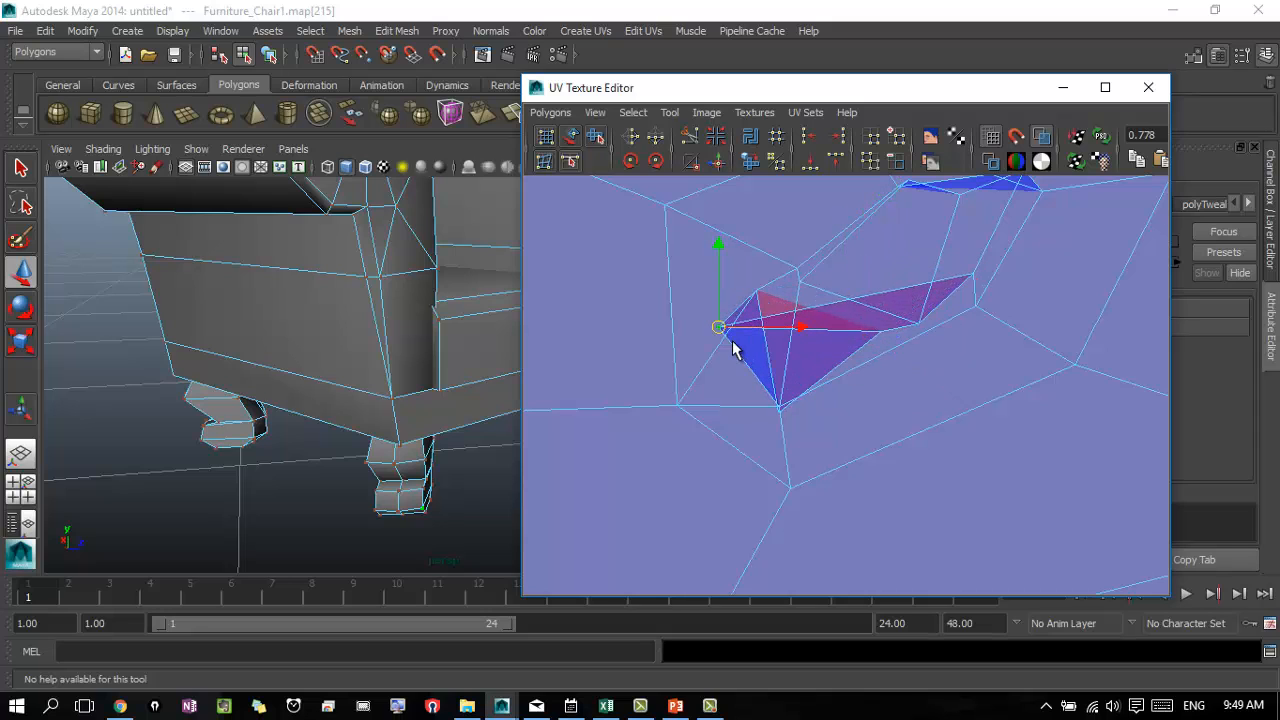
- Reposition the strip's bottom, leftmost and right-hand UVs inside the surrounding ring to clear the overlaps at its lower end
{"action": "left_click", "coordinate": [788, 420]}
{"action": "left_click", "coordinate": [781, 413]}
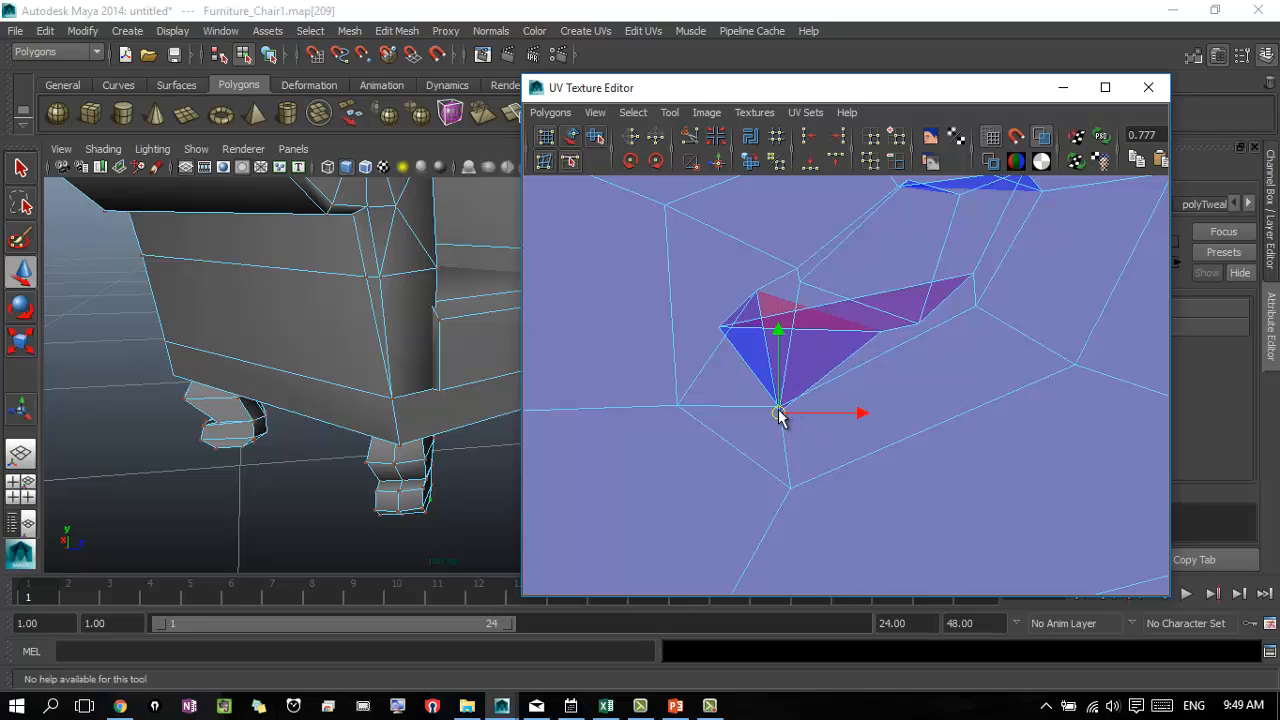
{"action": "left_click_drag", "start_coordinate": [781, 413], "coordinate": [799, 296]}
{"action": "left_click", "coordinate": [720, 331]}
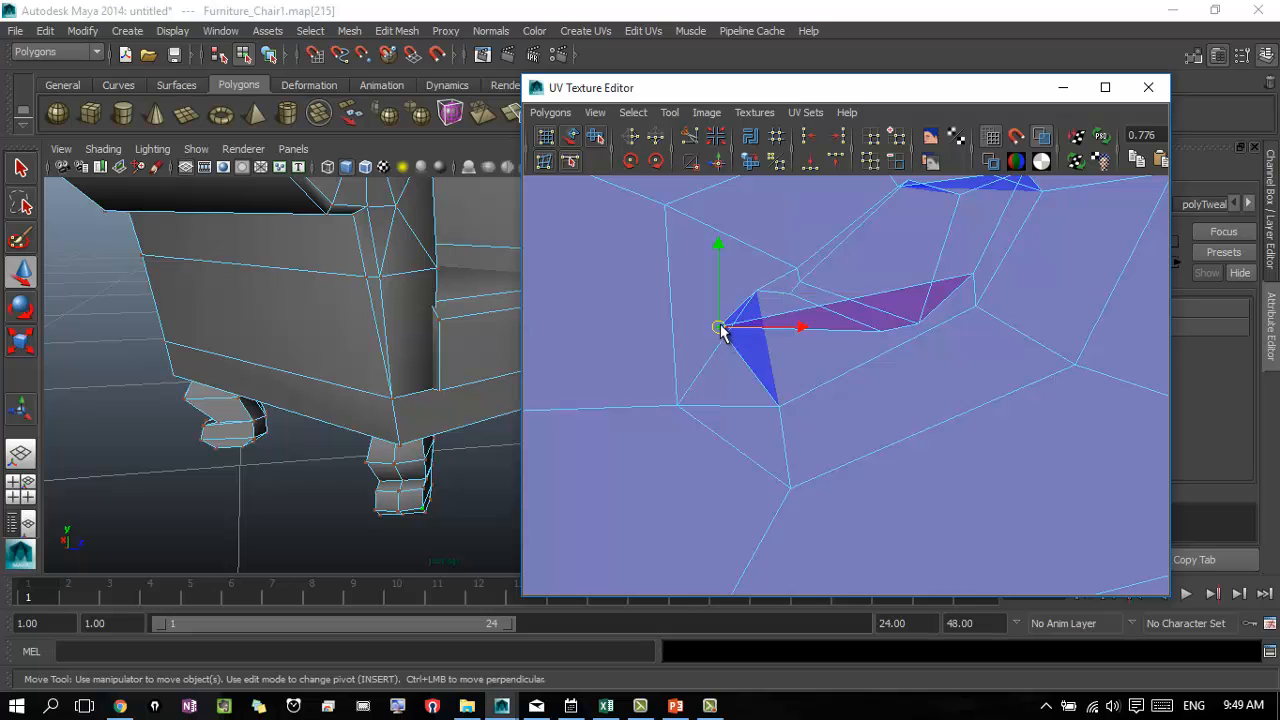
{"action": "left_click_drag", "start_coordinate": [720, 331], "coordinate": [874, 368]}
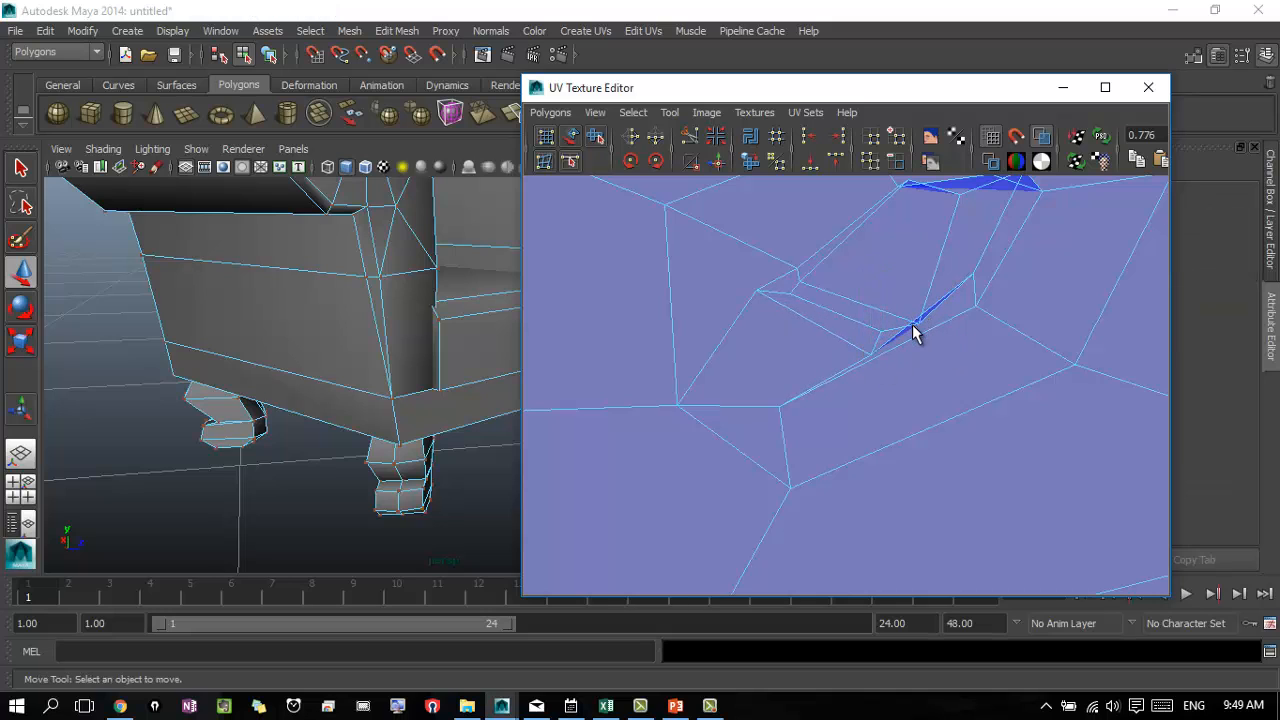
{"action": "left_click", "coordinate": [920, 323]}
{"action": "left_click_drag", "start_coordinate": [920, 323], "coordinate": [850, 313]}
{"action": "left_click", "coordinate": [880, 335]}
- Move the overlapping UVs at the upper edge of the shell's centre down into the open inner area
{"action": "middle_click_drag", "start_coordinate": [1064, 271], "coordinate": [970, 386], "text": "alt"}
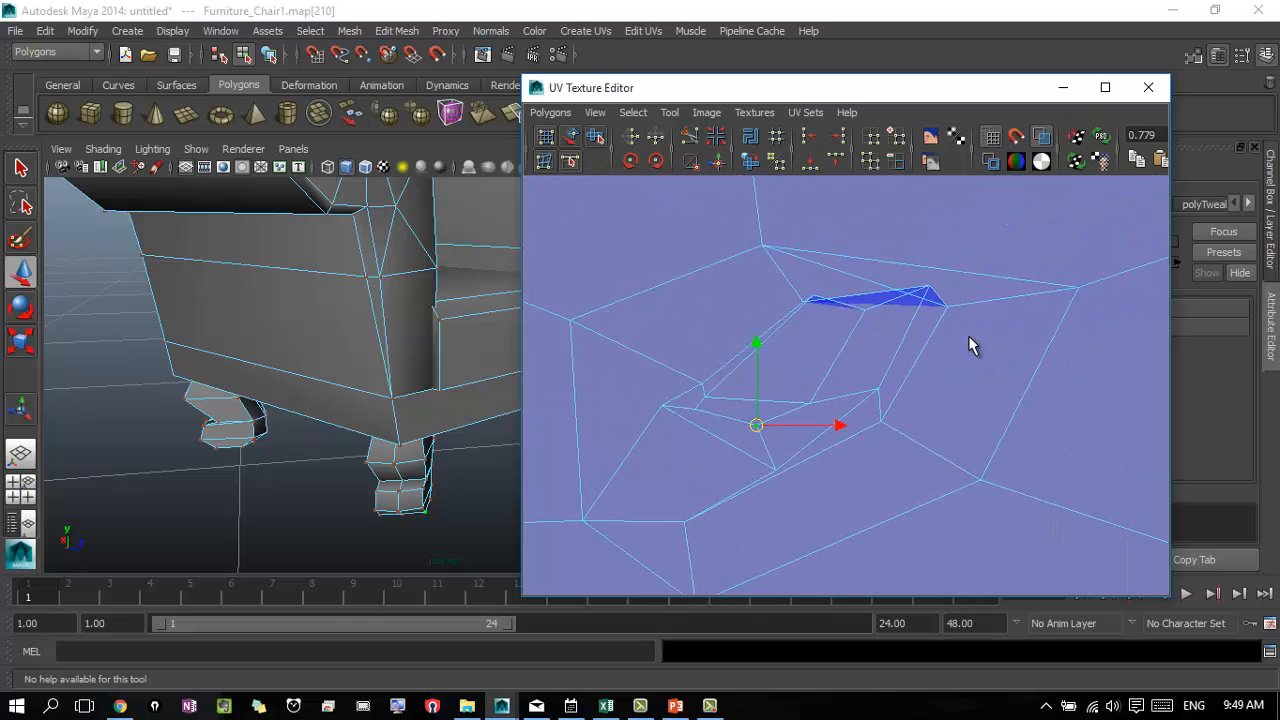
{"action": "left_click", "coordinate": [926, 293]}
{"action": "left_click_drag", "start_coordinate": [917, 314], "coordinate": [847, 340]}
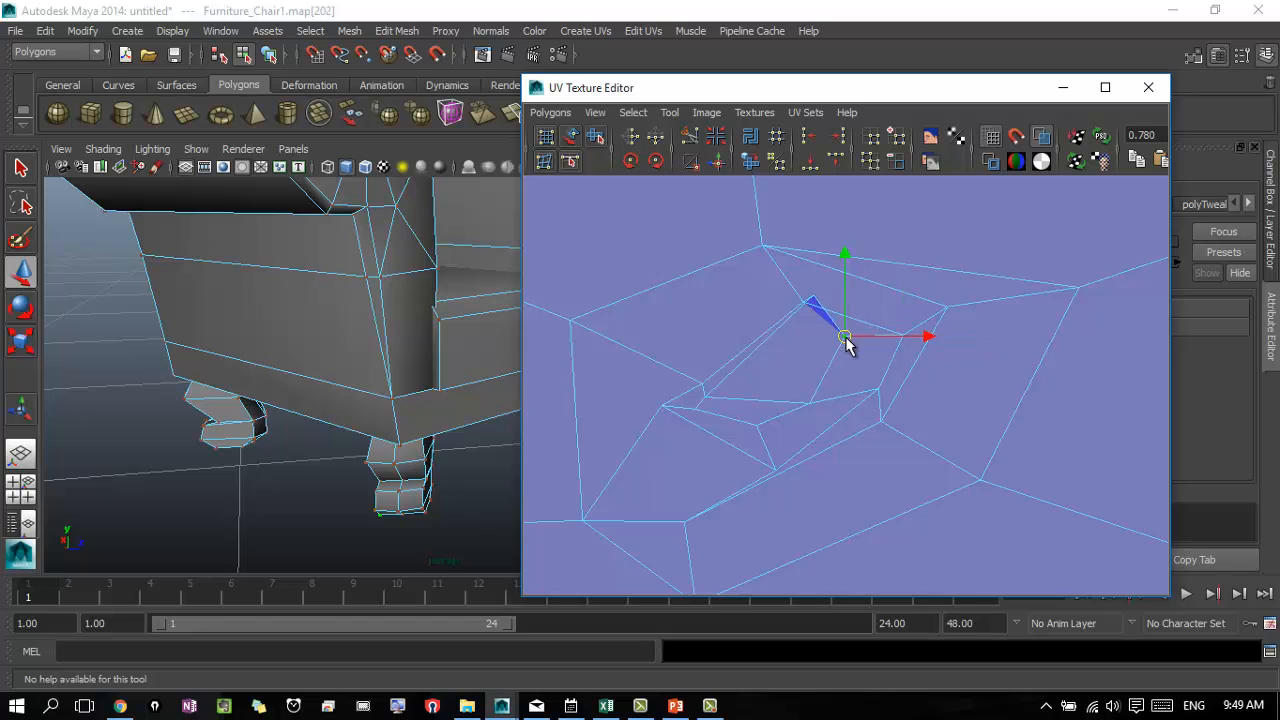
{"action": "left_click", "coordinate": [816, 304]}
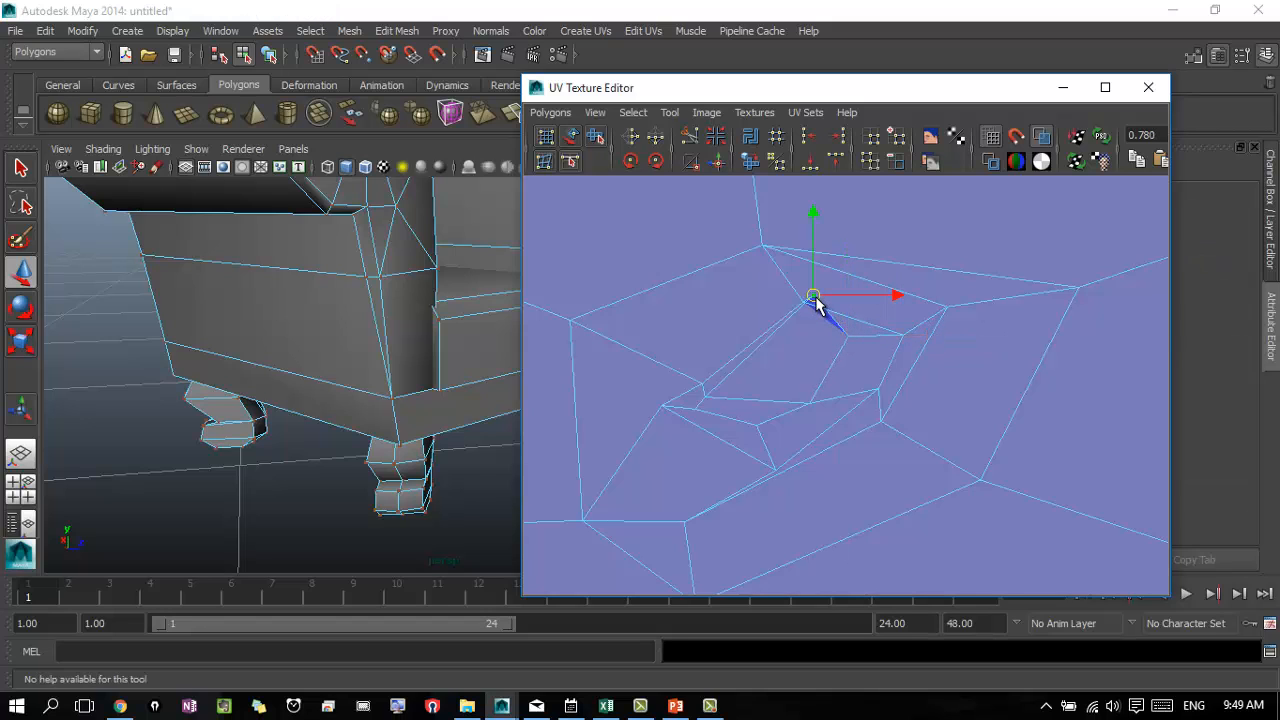
{"action": "left_click_drag", "start_coordinate": [815, 302], "coordinate": [806, 346]}
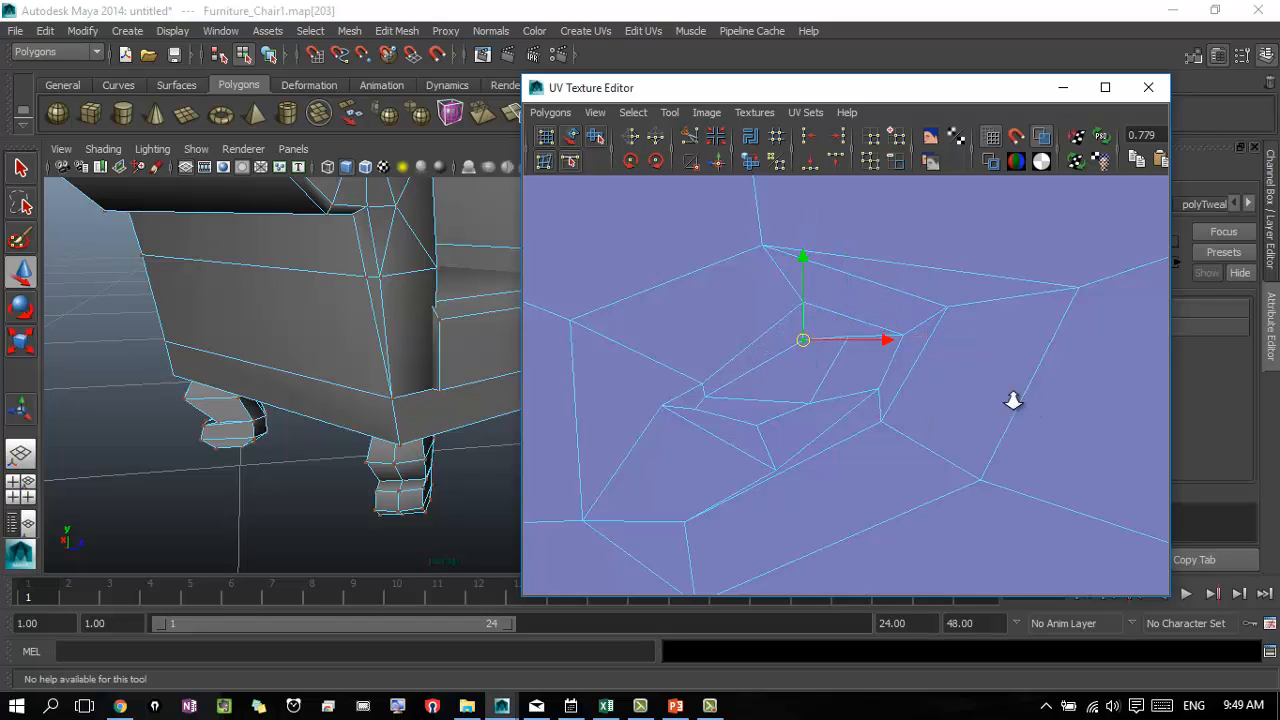
- Select the untangled inner UVs of the leg shell and relax them
{"action": "scroll", "coordinate": [940, 420], "scroll_direction": "down", "scroll_amount": 3}
{"action": "scroll", "coordinate": [885, 430], "scroll_direction": "up", "scroll_amount": 2}
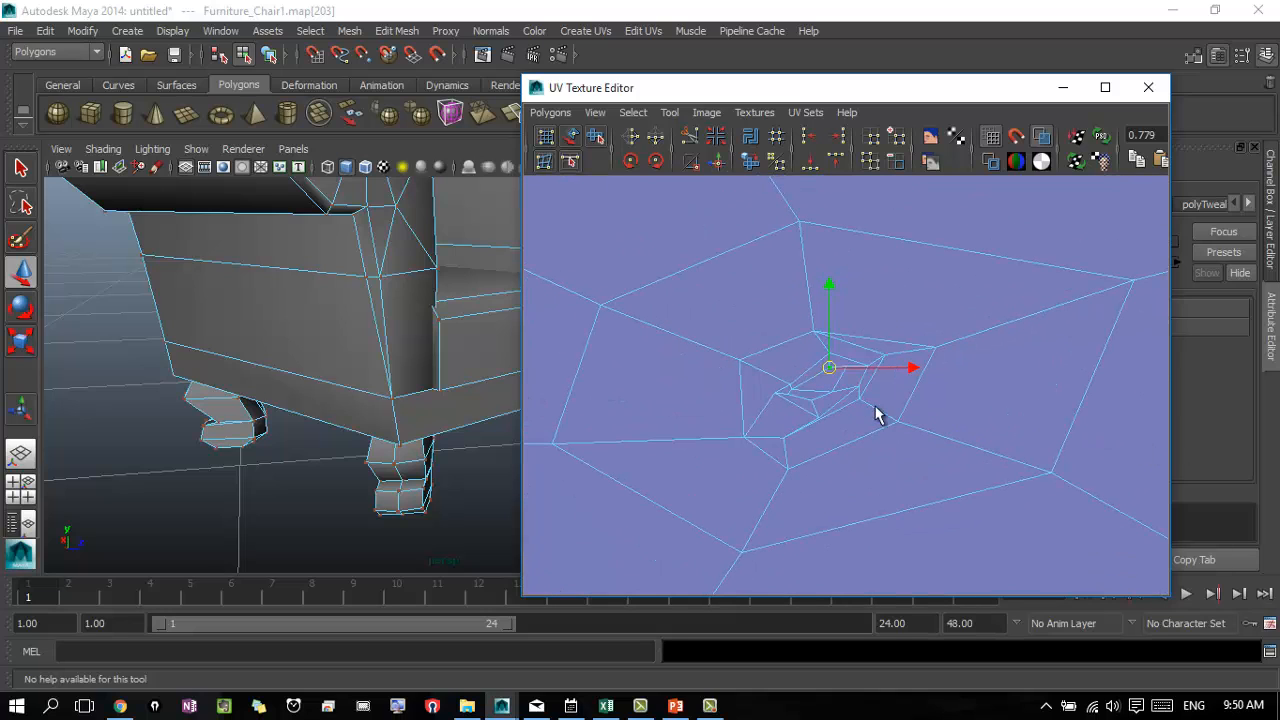
{"action": "left_click_drag", "start_coordinate": [1010, 464], "coordinate": [1006, 465]}
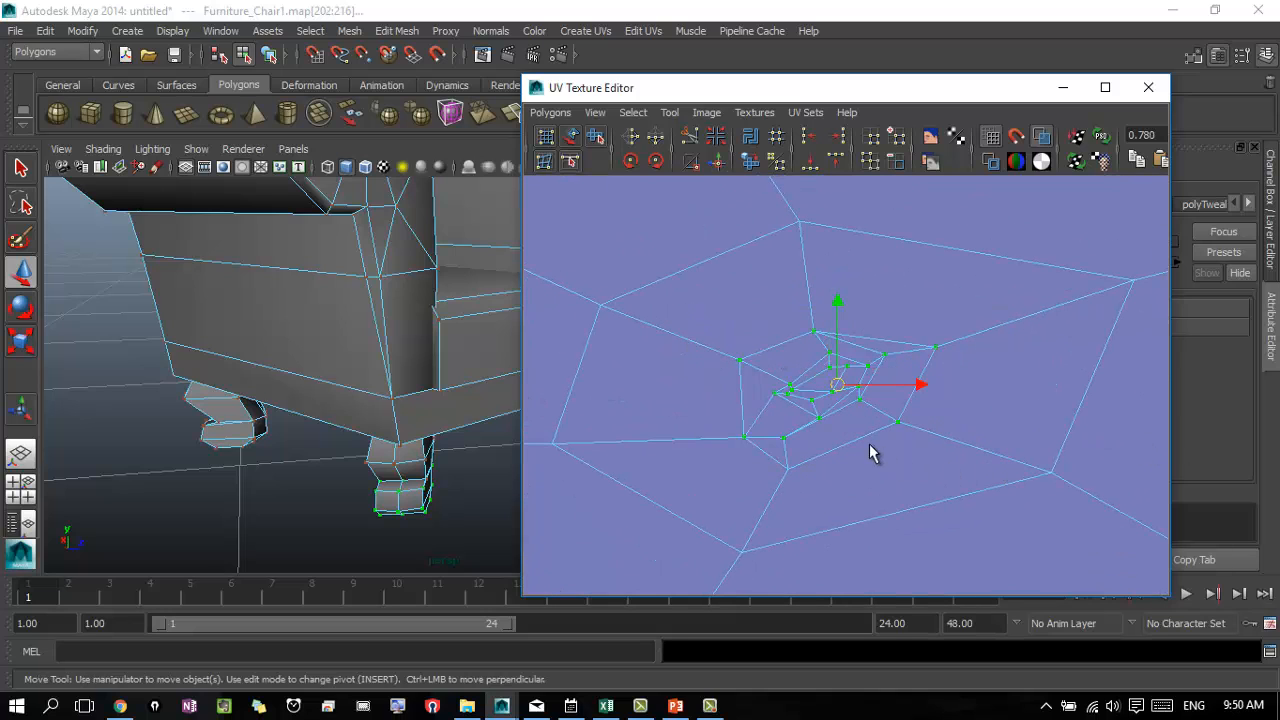
{"action": "left_click_drag", "start_coordinate": [688, 290], "coordinate": [893, 428]}
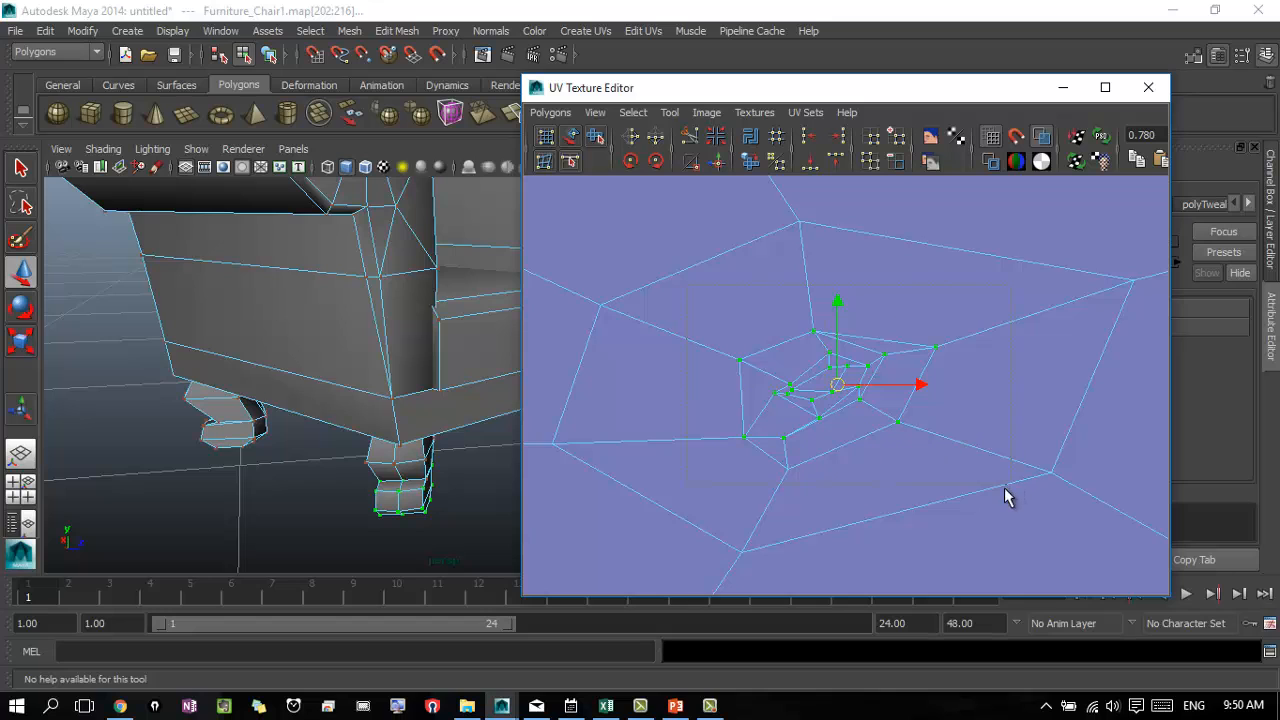
{"action": "left_click_drag", "start_coordinate": [1007, 497], "coordinate": [1000, 498]}
{"action": "left_click", "coordinate": [550, 112]}
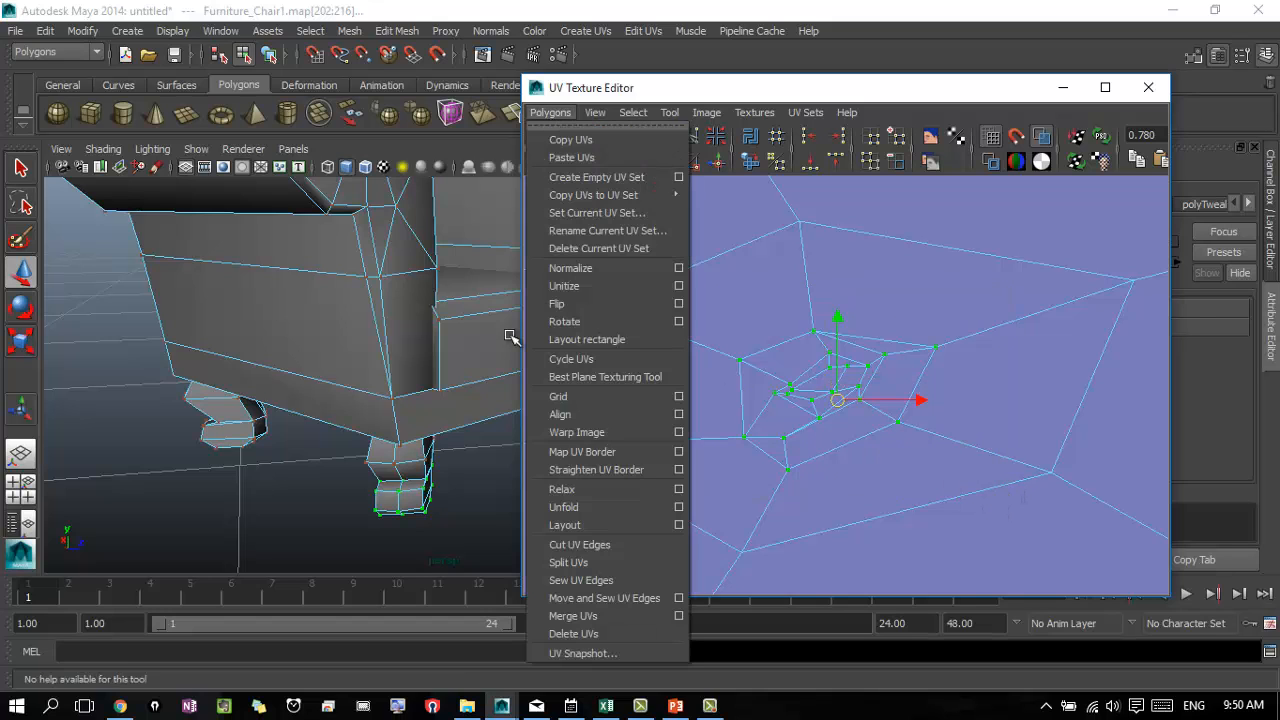
{"action": "left_click", "coordinate": [583, 488]}
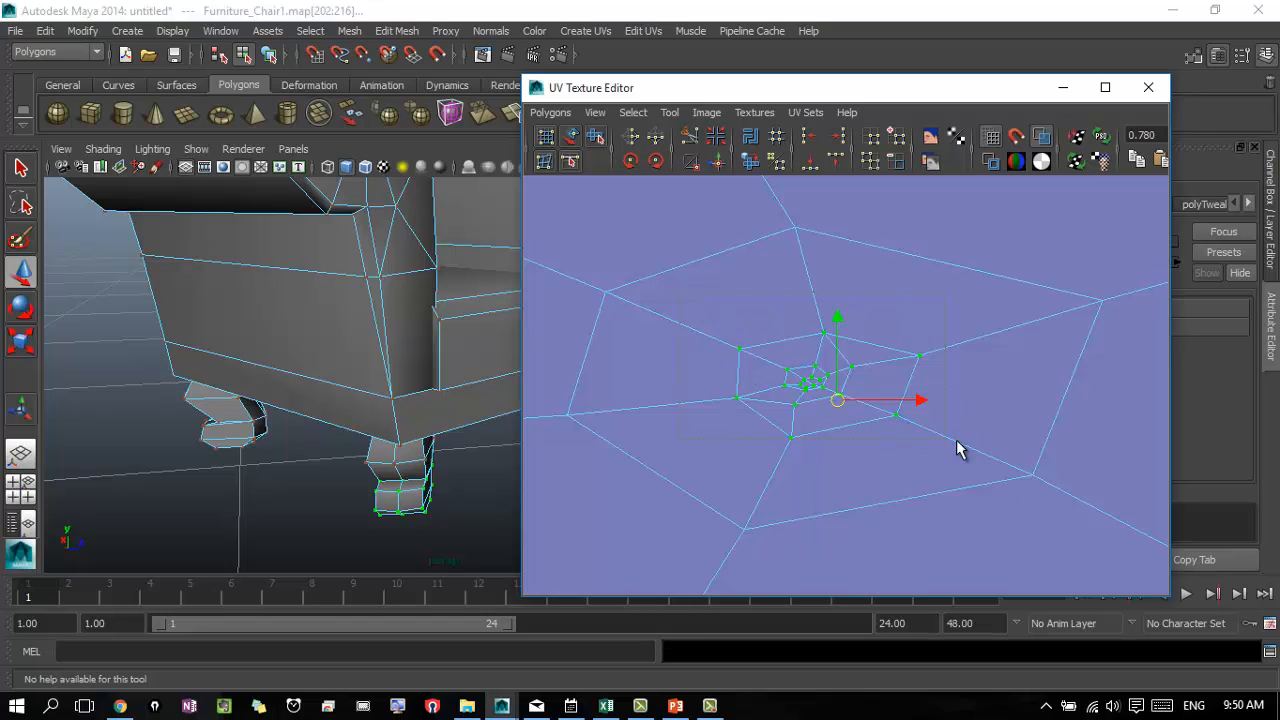
- Relax the leg shell's inner UV rings once more to even out their spacing
{"action": "key", "text": "w"}
{"action": "left_click", "coordinate": [555, 112]}
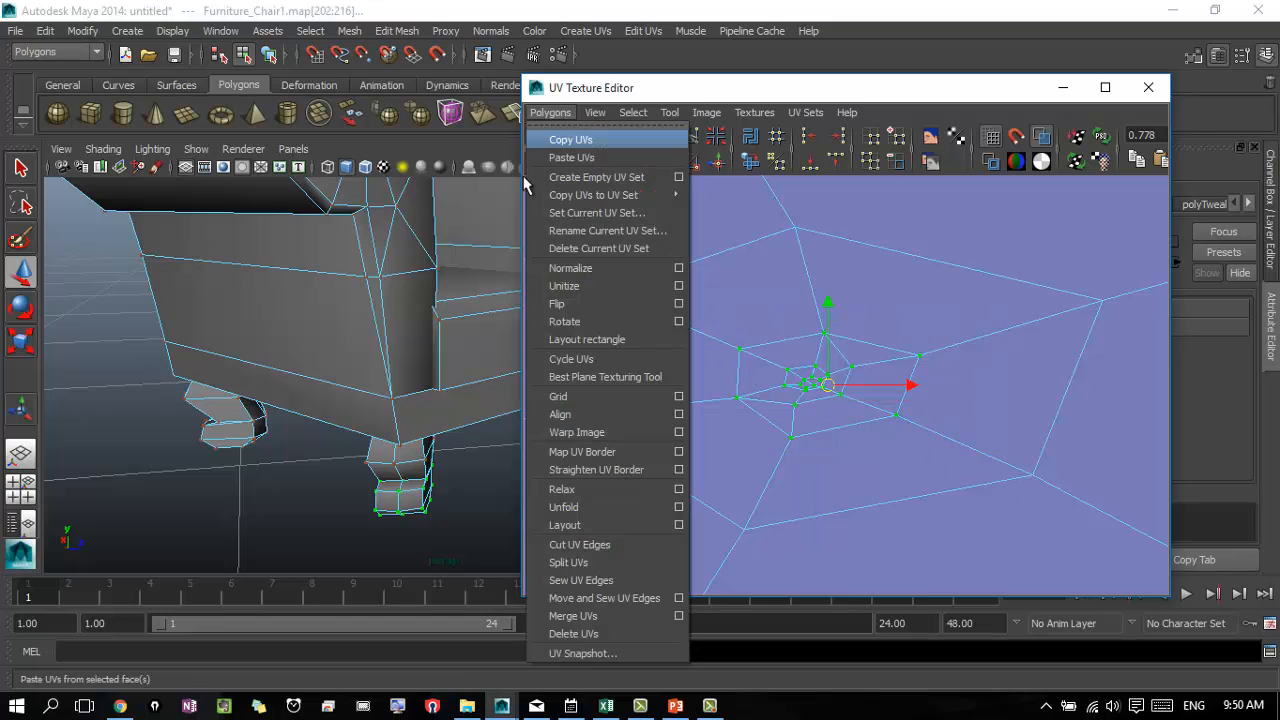
{"action": "left_click", "coordinate": [586, 493]}
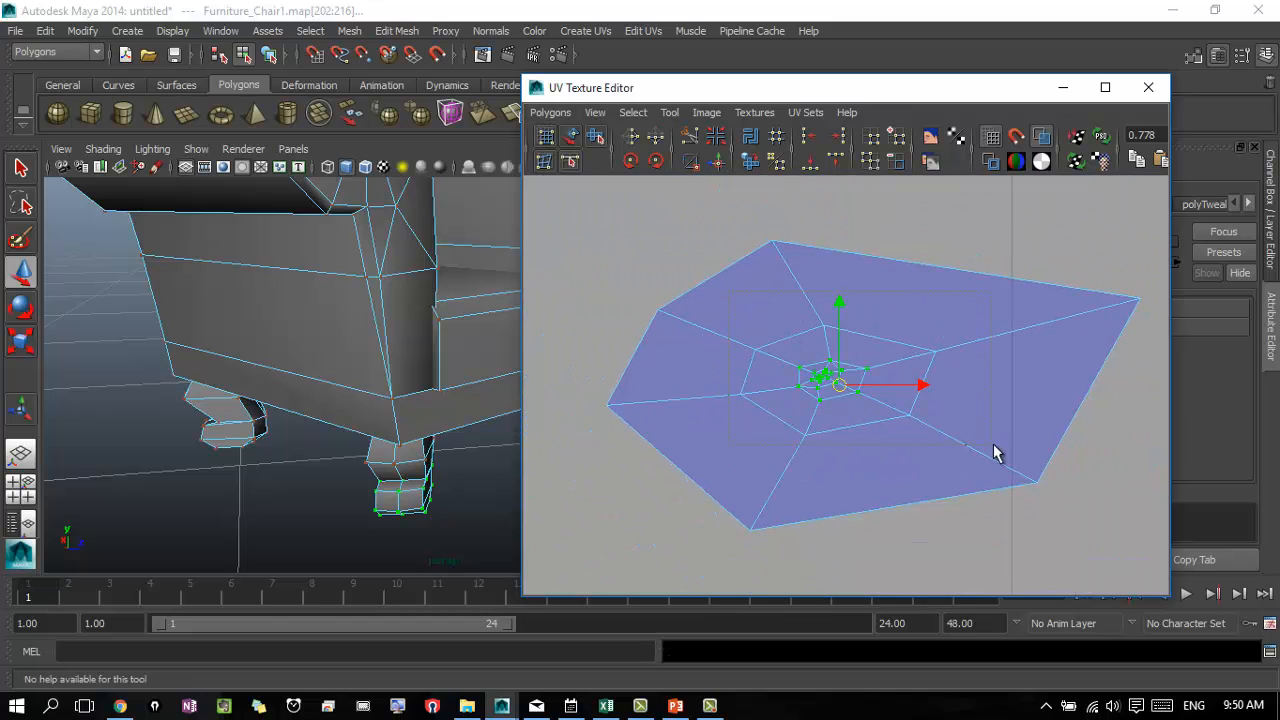
- Select all UVs inside the leg shell's outer border and relax them
{"action": "left_click_drag", "start_coordinate": [995, 452], "coordinate": [680, 320]}
{"action": "left_click", "coordinate": [555, 112]}
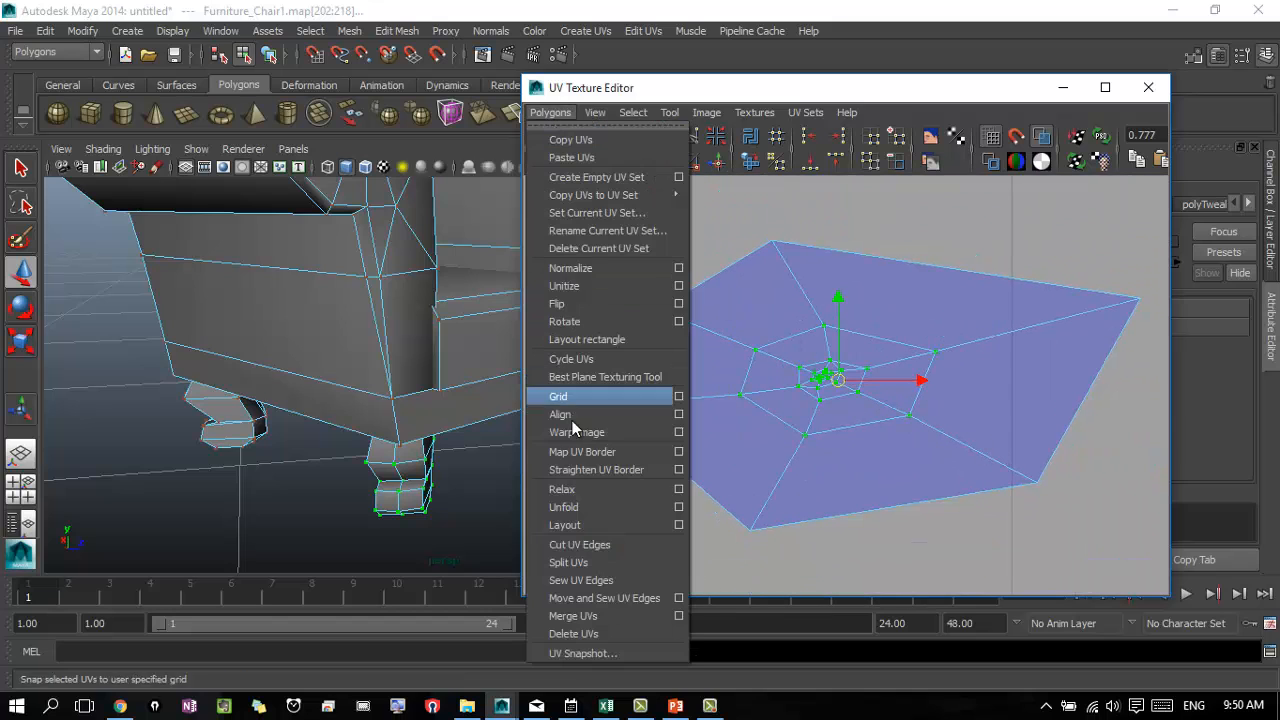
{"action": "left_click", "coordinate": [575, 489]}
{"action": "right_click_drag", "start_coordinate": [929, 357], "coordinate": [1230, 385], "text": "alt"}
{"action": "middle_click_drag", "start_coordinate": [755, 347], "coordinate": [842, 418], "text": "alt"}
{"action": "right_click_drag", "start_coordinate": [894, 420], "coordinate": [620, 412], "text": "alt"}
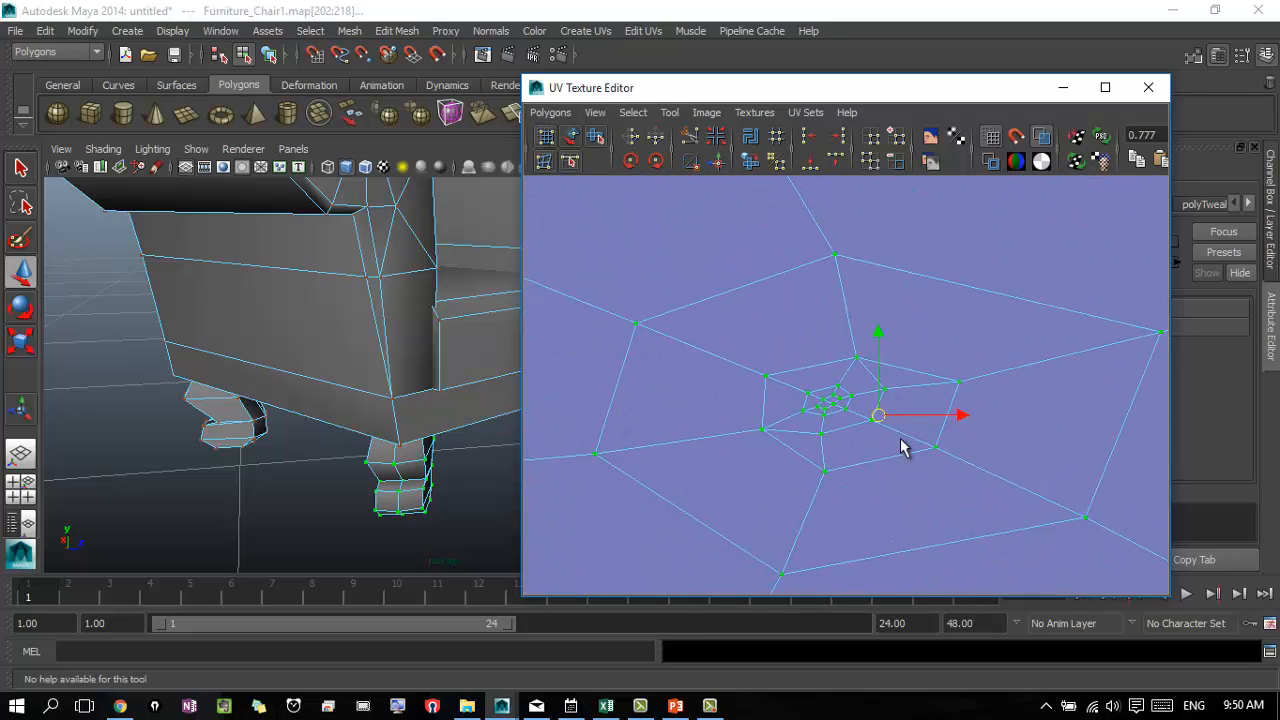
{"action": "right_click_drag", "start_coordinate": [900, 447], "coordinate": [757, 443], "text": "alt"}
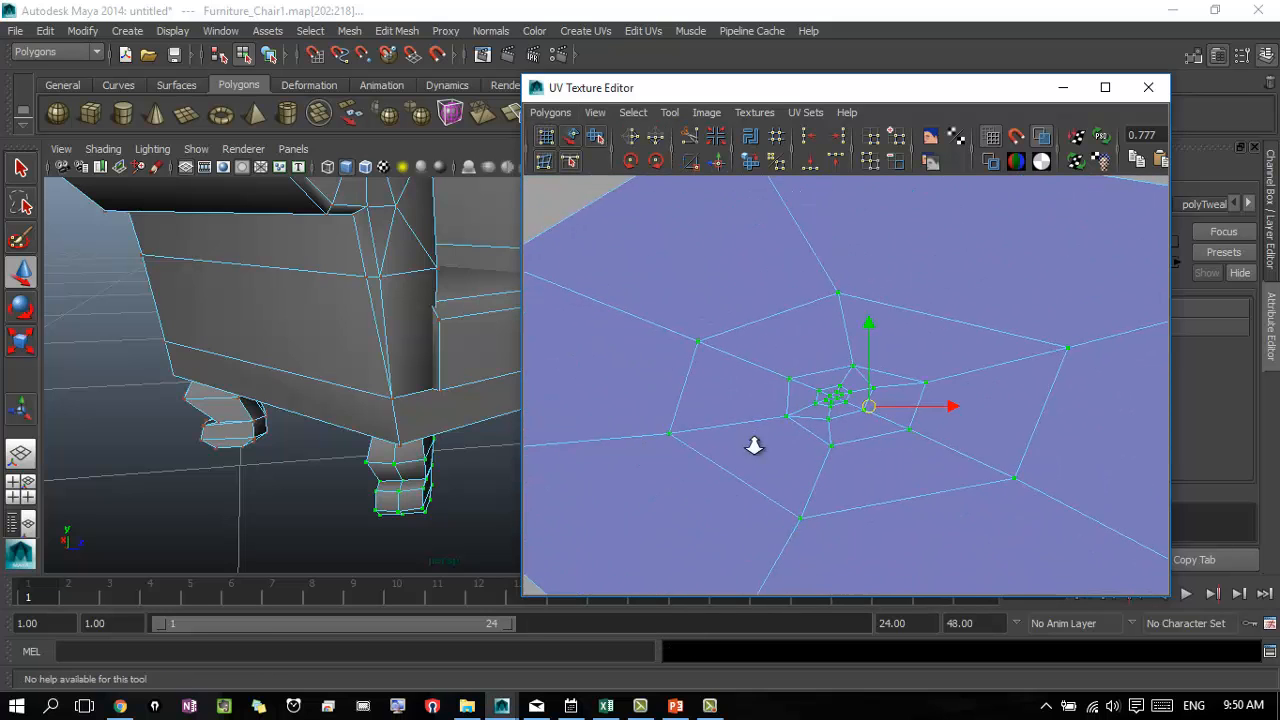
- Try to shift the leg shell's innermost UV rings with the Move UV Shell tool, then undo the move
{"action": "left_click", "coordinate": [812, 370]}
{"action": "left_click_drag", "start_coordinate": [766, 340], "coordinate": [995, 466]}
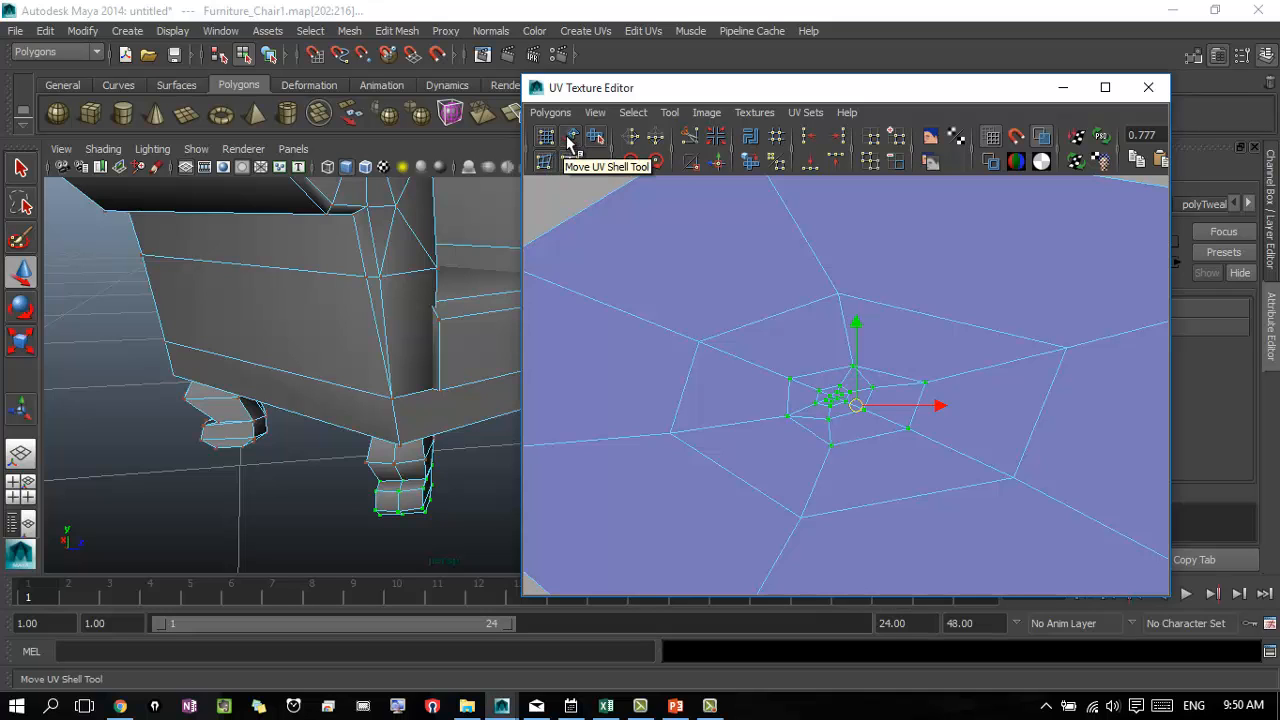
{"action": "left_click", "coordinate": [571, 139]}
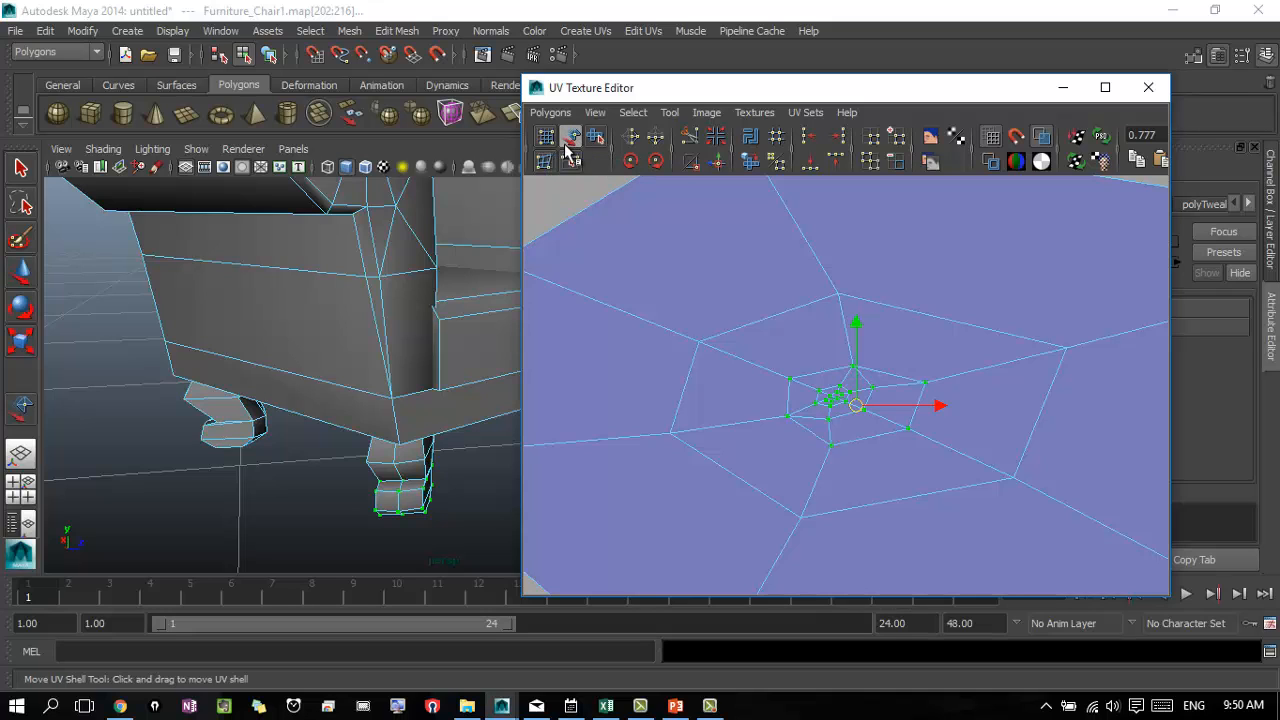
{"action": "mouse_move", "coordinate": [856, 410]}
{"action": "left_mouse_down"}
{"action": "mouse_move", "coordinate": [831, 364]}
{"action": "mouse_move", "coordinate": [871, 371]}
{"action": "mouse_move", "coordinate": [835, 390]}
{"action": "mouse_move", "coordinate": [860, 415]}
{"action": "left_mouse_up"}
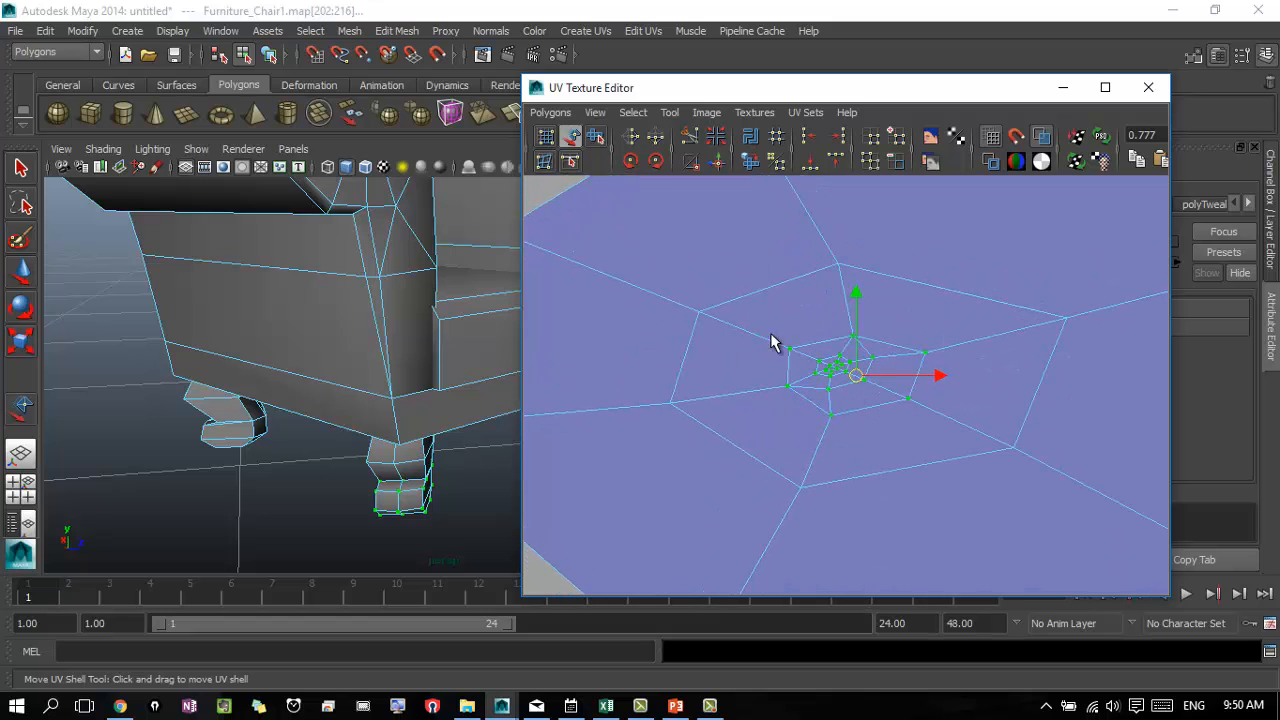
{"action": "key", "text": "ctrl"}
{"action": "key", "text": "ctrl+z"}
- Examine the spacing of the leg shell's nested UV rings around its crowded centre
{"action": "right_click_drag", "start_coordinate": [990, 341], "coordinate": [664, 315], "text": "alt"}
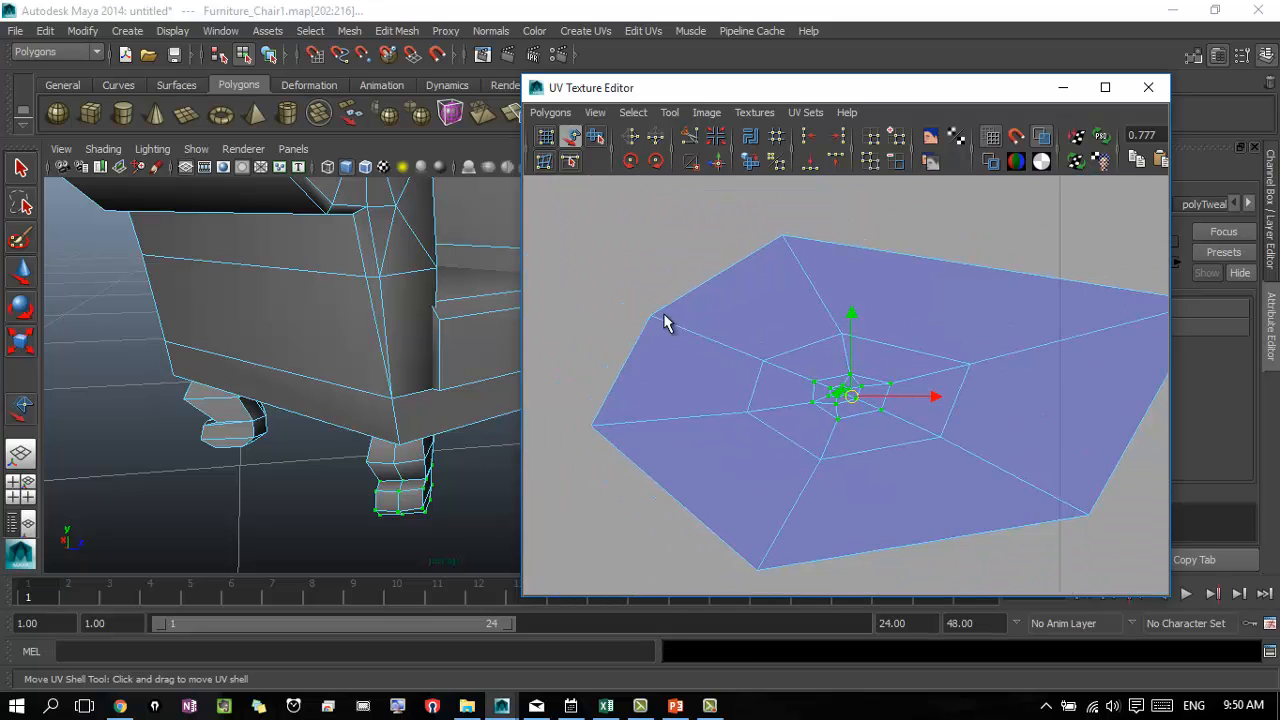
{"action": "right_click_drag", "start_coordinate": [830, 346], "coordinate": [695, 363], "text": "alt"}
{"action": "middle_click_drag", "start_coordinate": [821, 365], "coordinate": [837, 253], "text": "alt"}
{"action": "middle_click_drag", "start_coordinate": [809, 428], "coordinate": [898, 288], "text": "alt"}
{"action": "middle_click_drag", "start_coordinate": [1032, 178], "coordinate": [944, 451], "text": "alt"}
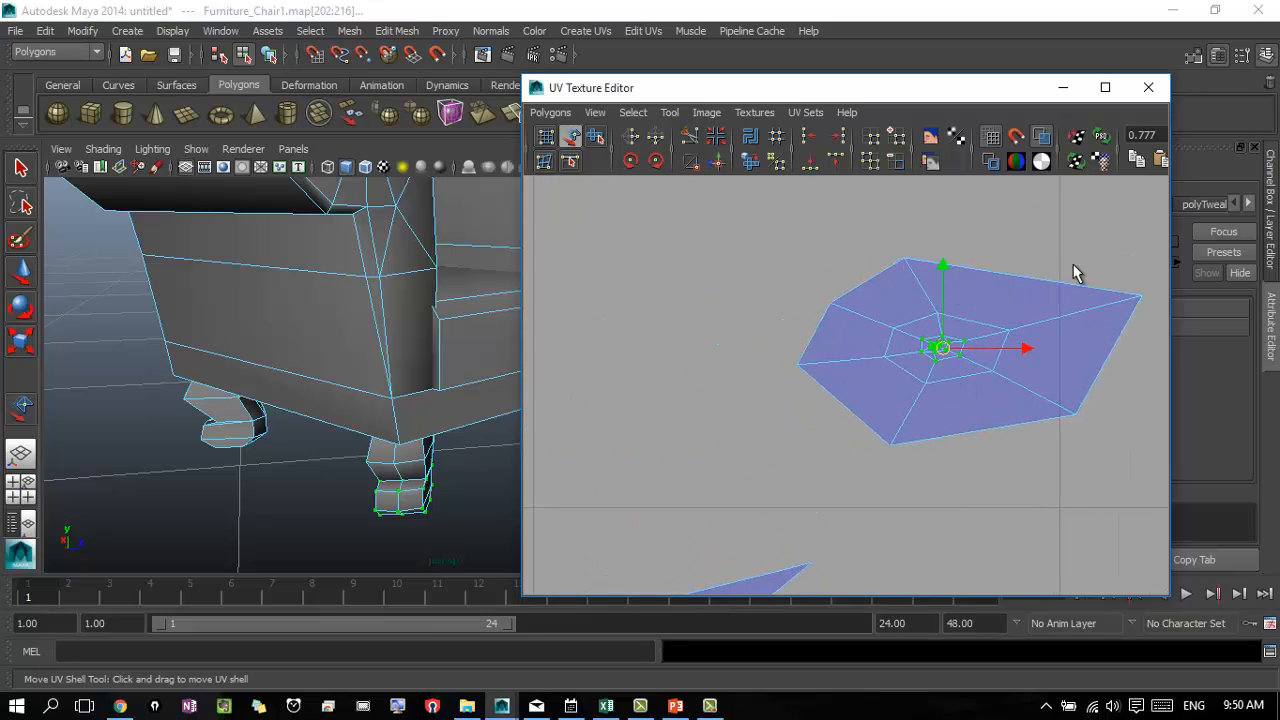
{"action": "middle_click_drag", "start_coordinate": [941, 538], "coordinate": [894, 604], "text": "alt"}
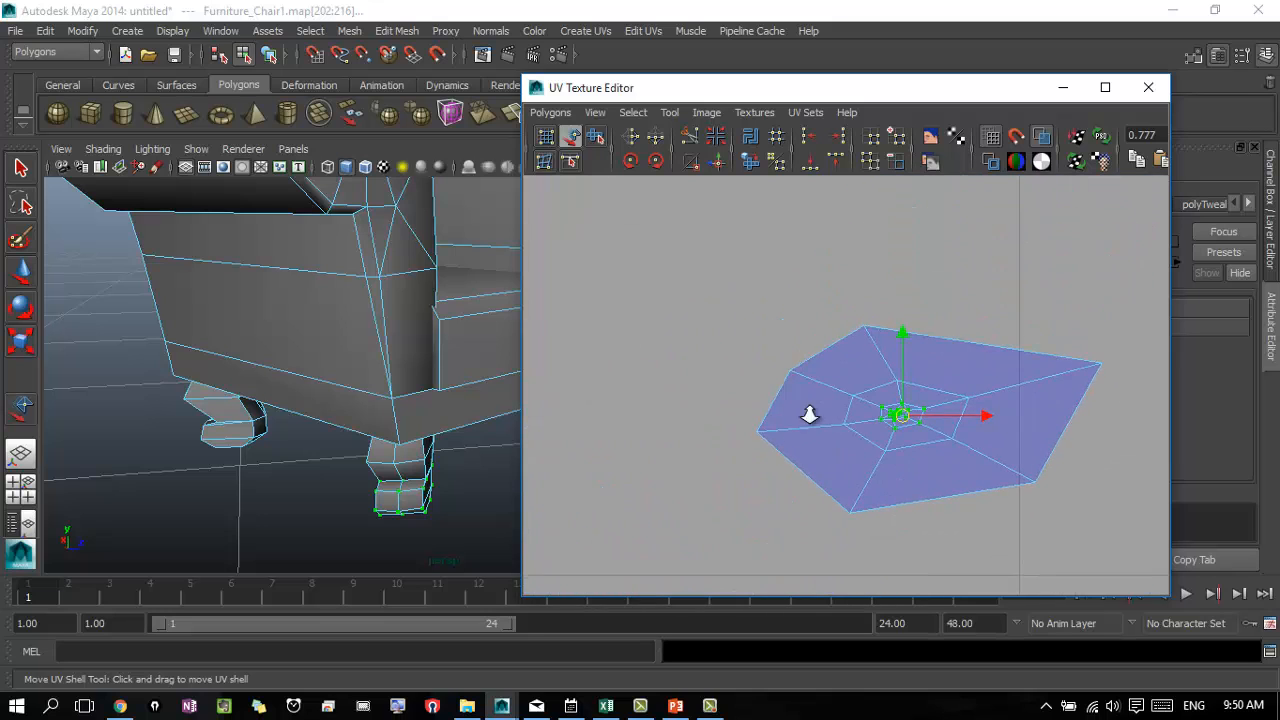
{"action": "right_click_drag", "start_coordinate": [809, 414], "coordinate": [1104, 403], "text": "alt"}
{"action": "middle_click_drag", "start_coordinate": [939, 384], "coordinate": [874, 339], "text": "alt"}
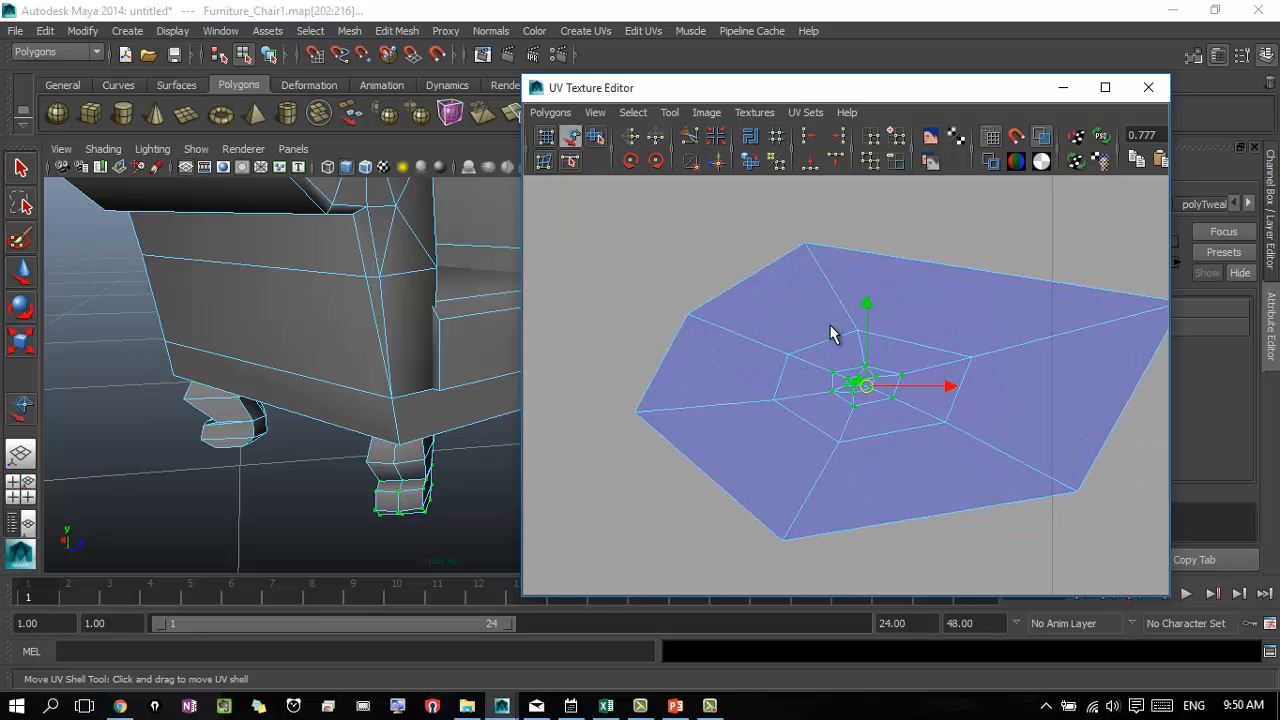
{"action": "left_click", "coordinate": [903, 389]}
{"action": "right_click_drag", "start_coordinate": [783, 408], "coordinate": [1091, 400], "text": "alt"}
{"action": "right_click_drag", "start_coordinate": [760, 370], "coordinate": [989, 397], "text": "alt"}
{"action": "middle_click_drag", "start_coordinate": [951, 383], "coordinate": [866, 371], "text": "alt"}
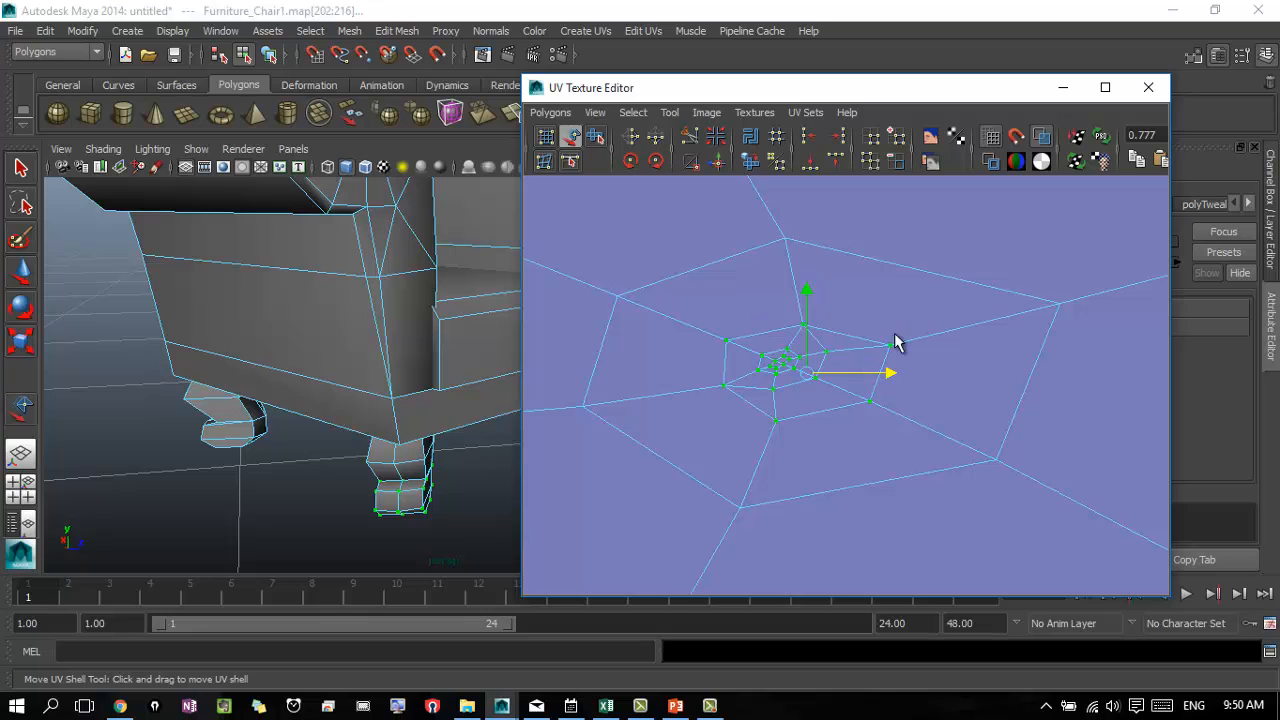
{"action": "right_click_drag", "start_coordinate": [852, 416], "coordinate": [653, 414], "text": "alt"}
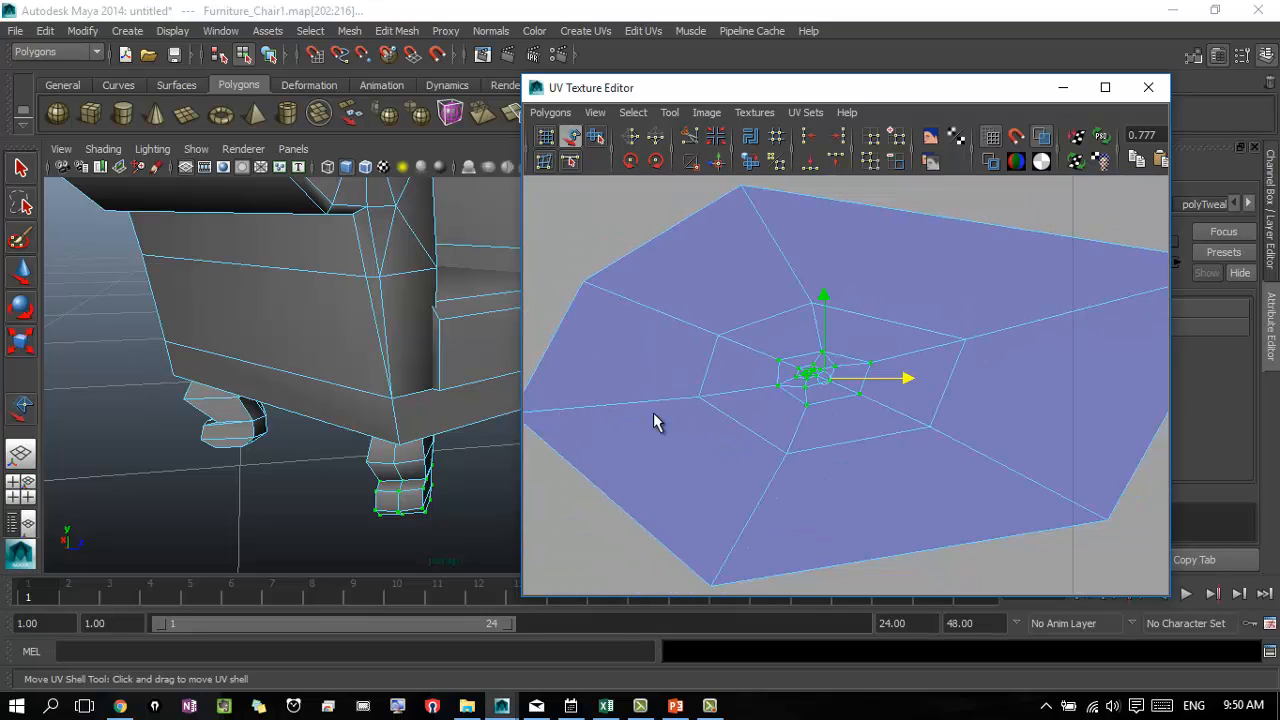
{"action": "right_click_drag", "start_coordinate": [822, 400], "coordinate": [692, 397], "text": "alt"}
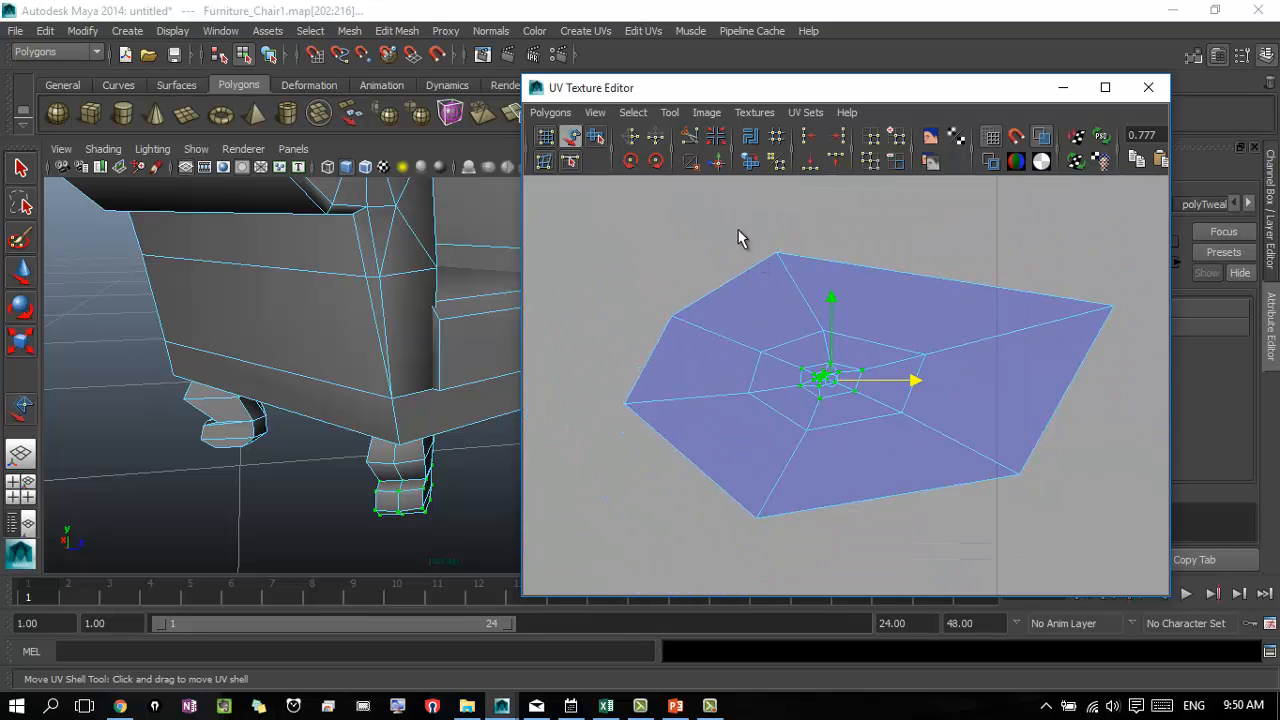
- Try to move UVs at the leg shell's centre with the Move UV Shell tool and undo each move
{"action": "left_click_drag", "start_coordinate": [808, 352], "coordinate": [842, 393]}
{"action": "key", "text": "ctrl+z"}
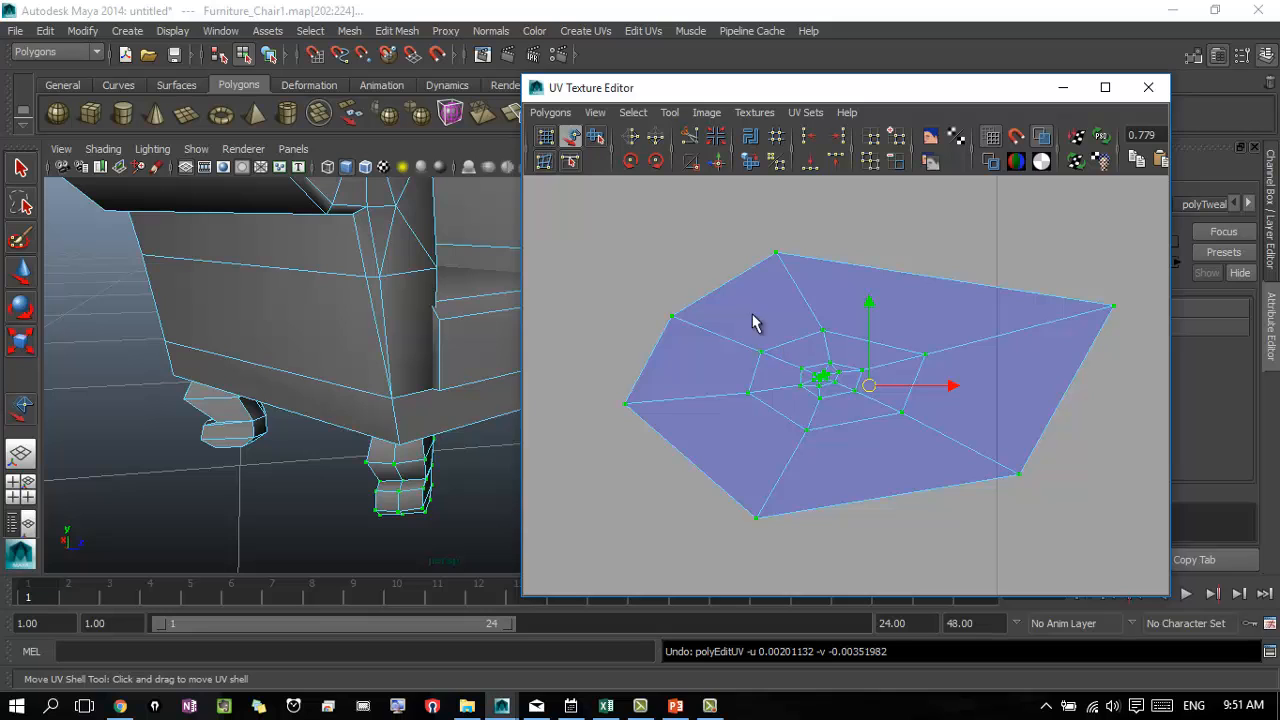
{"action": "left_click_drag", "start_coordinate": [754, 322], "coordinate": [756, 321]}
{"action": "left_click", "coordinate": [700, 228]}
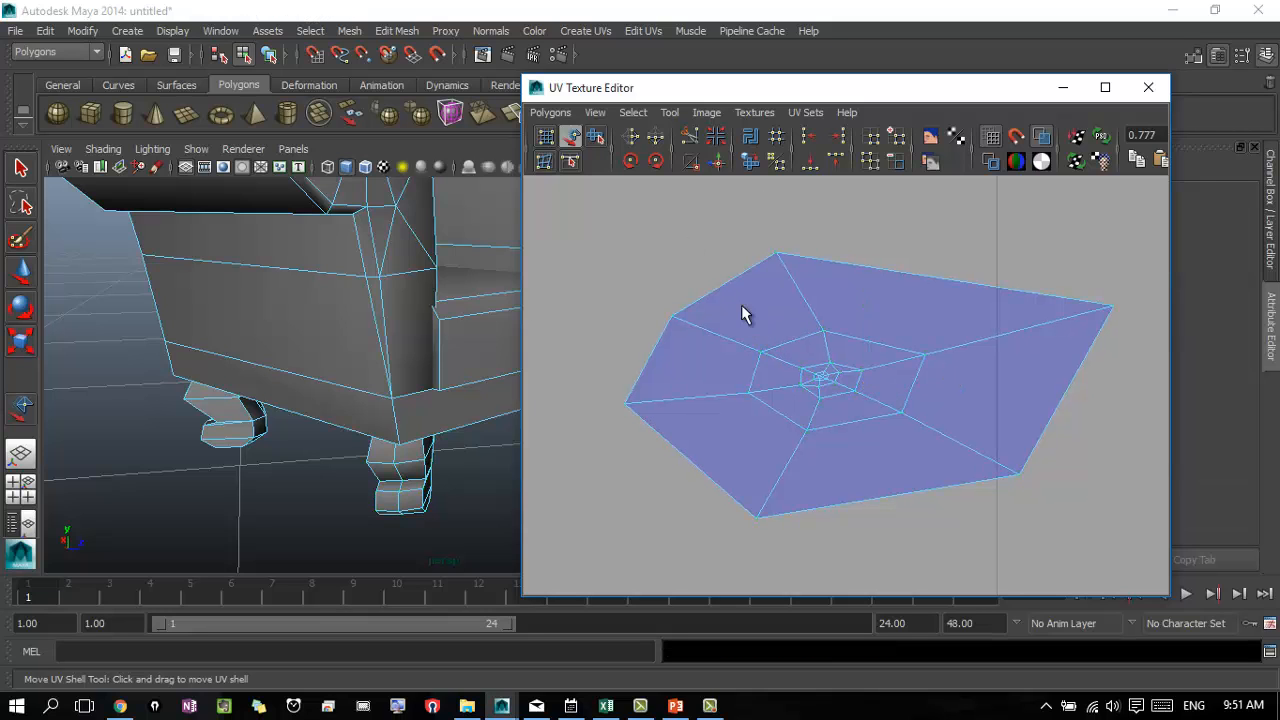
{"action": "left_click_drag", "start_coordinate": [802, 360], "coordinate": [737, 326]}
{"action": "key", "text": "ctrl+z"}
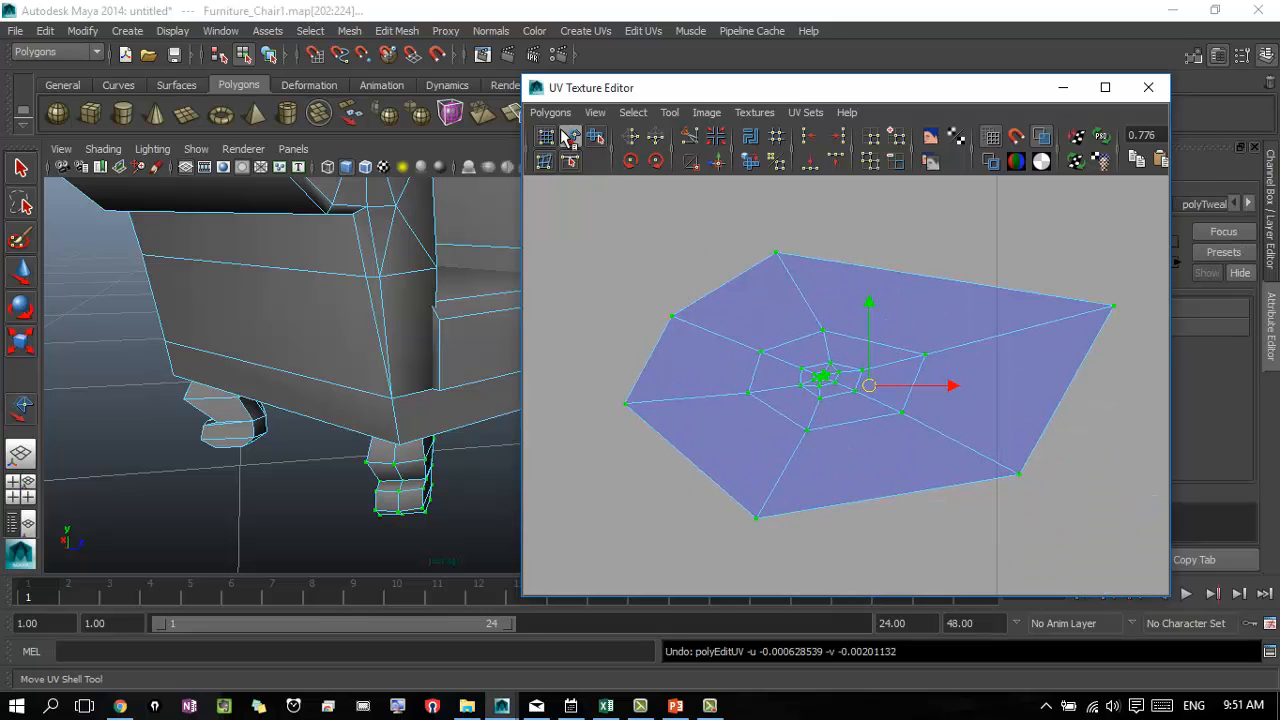
- Select the UVs inside the leg shell's border and spread them outward towards its outline with the UV Lattice tool
{"action": "key", "text": "q"}
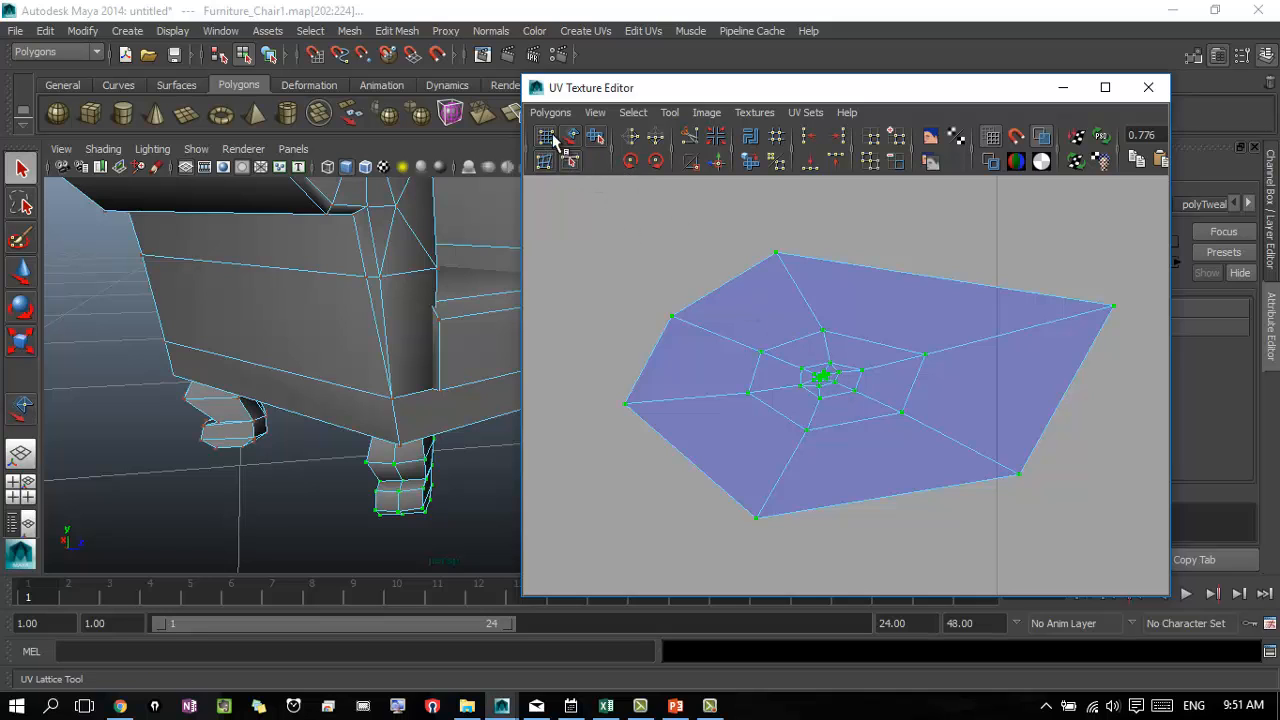
{"action": "left_click", "coordinate": [689, 353]}
{"action": "left_click_drag", "start_coordinate": [967, 450], "coordinate": [742, 322]}
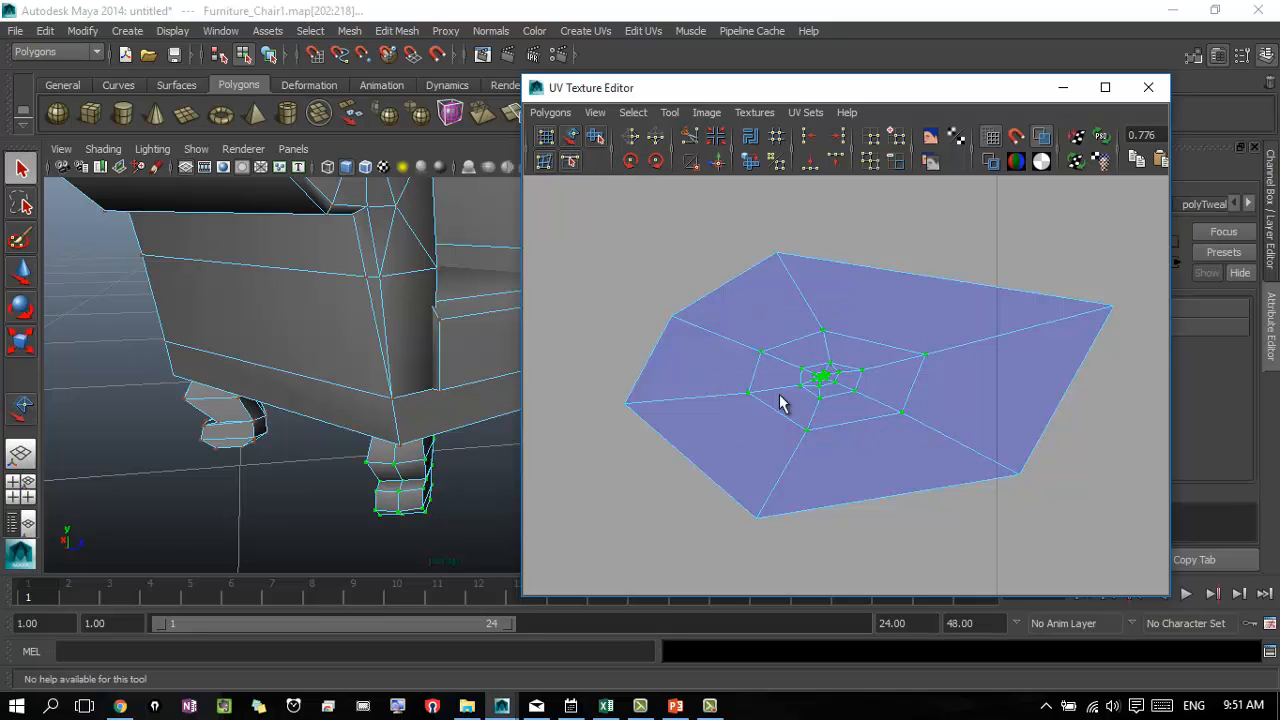
{"action": "left_click", "coordinate": [546, 137]}
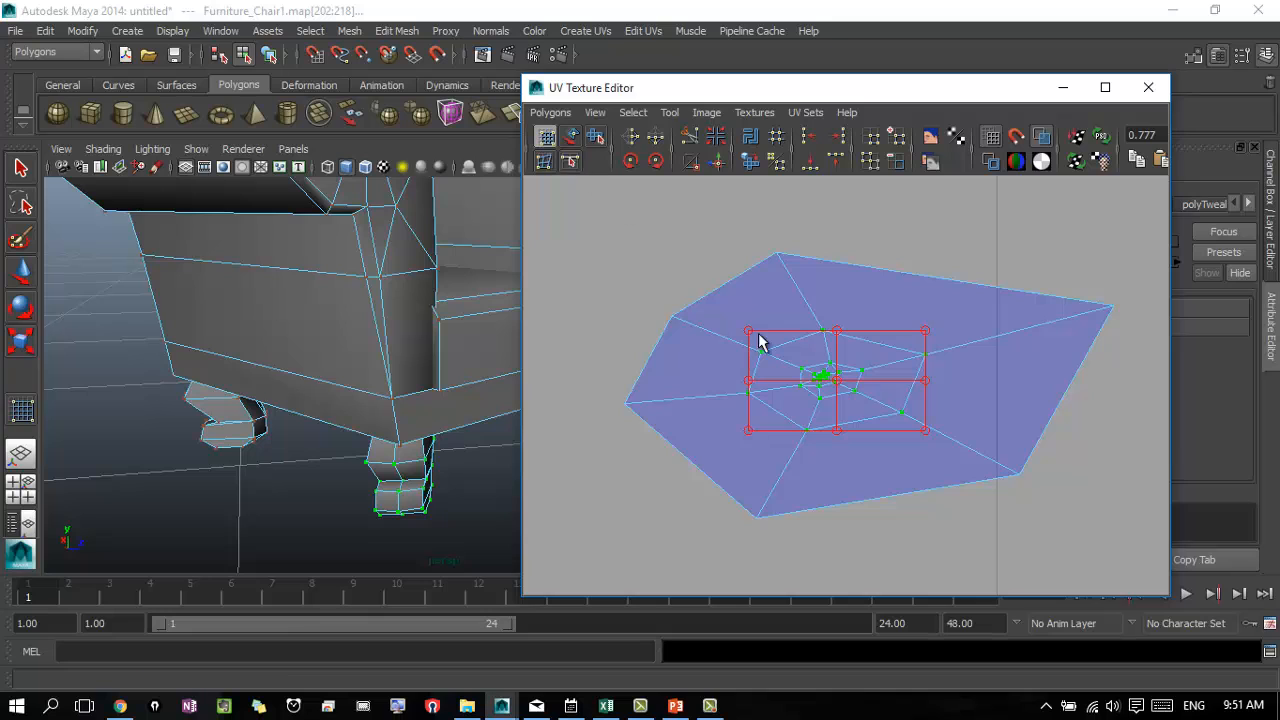
{"action": "left_click_drag", "start_coordinate": [748, 331], "coordinate": [697, 288]}
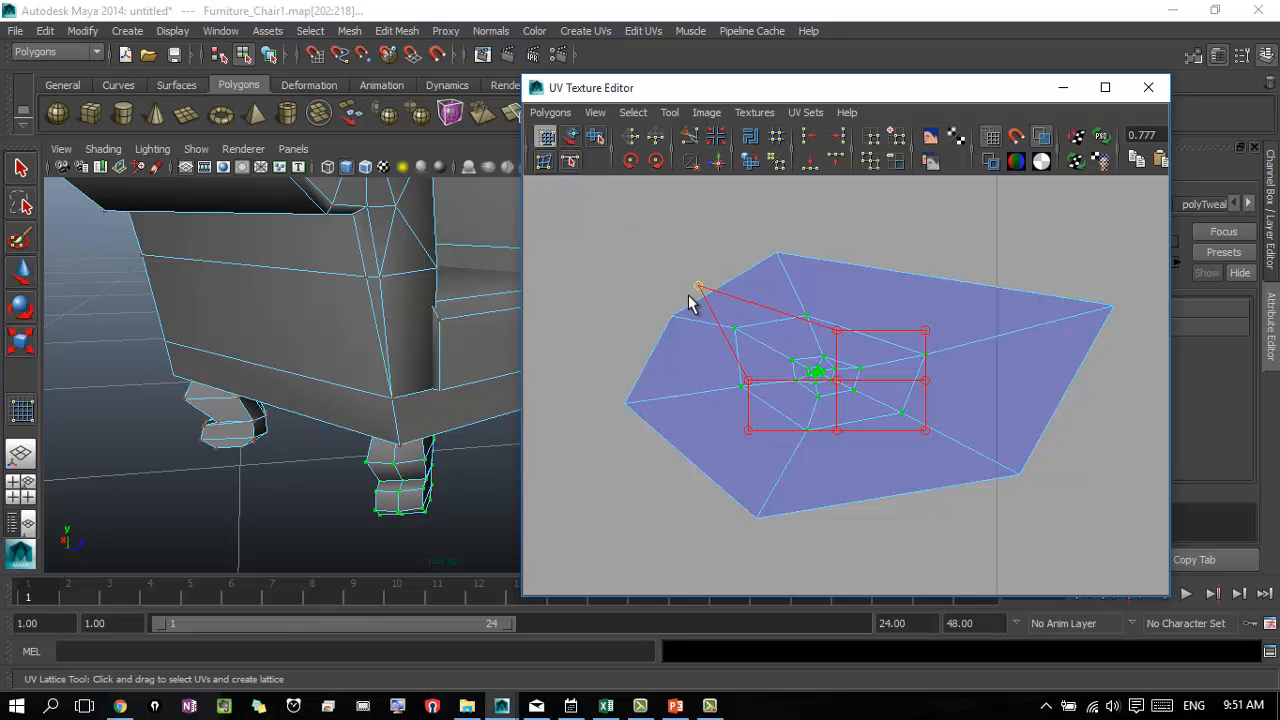
{"action": "left_click_drag", "start_coordinate": [741, 388], "coordinate": [700, 394]}
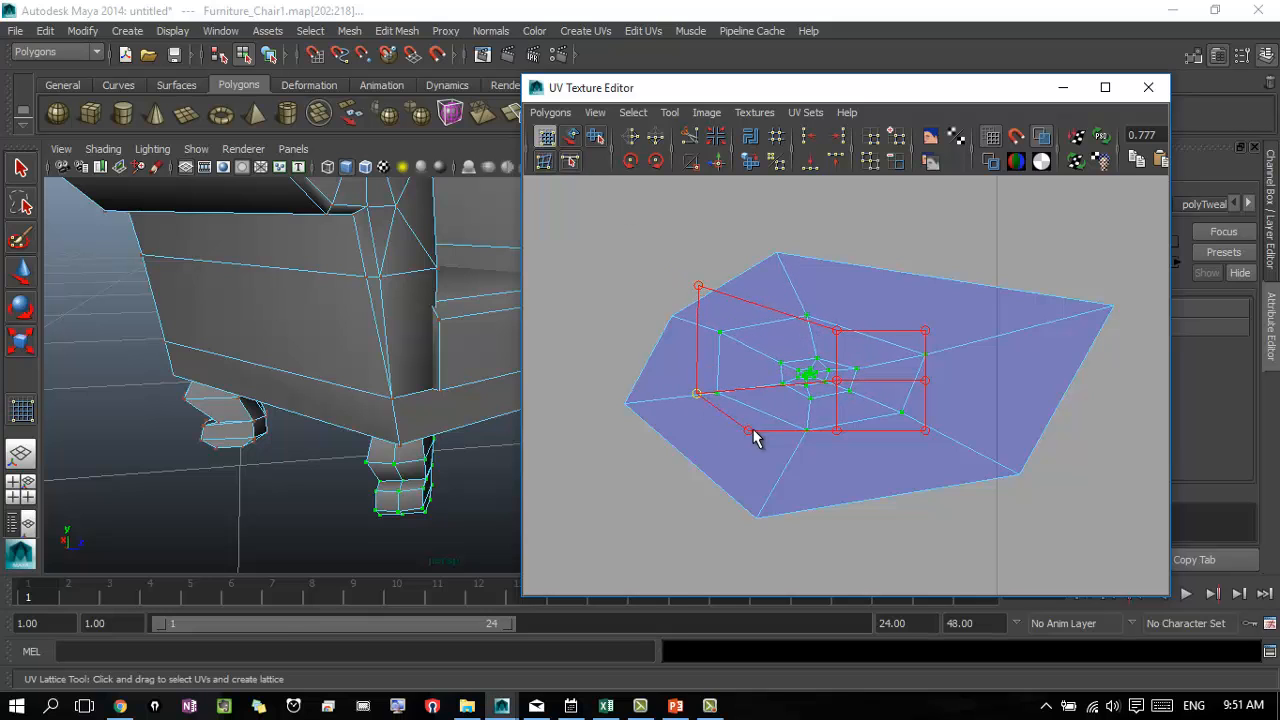
{"action": "left_click_drag", "start_coordinate": [750, 432], "coordinate": [727, 519]}
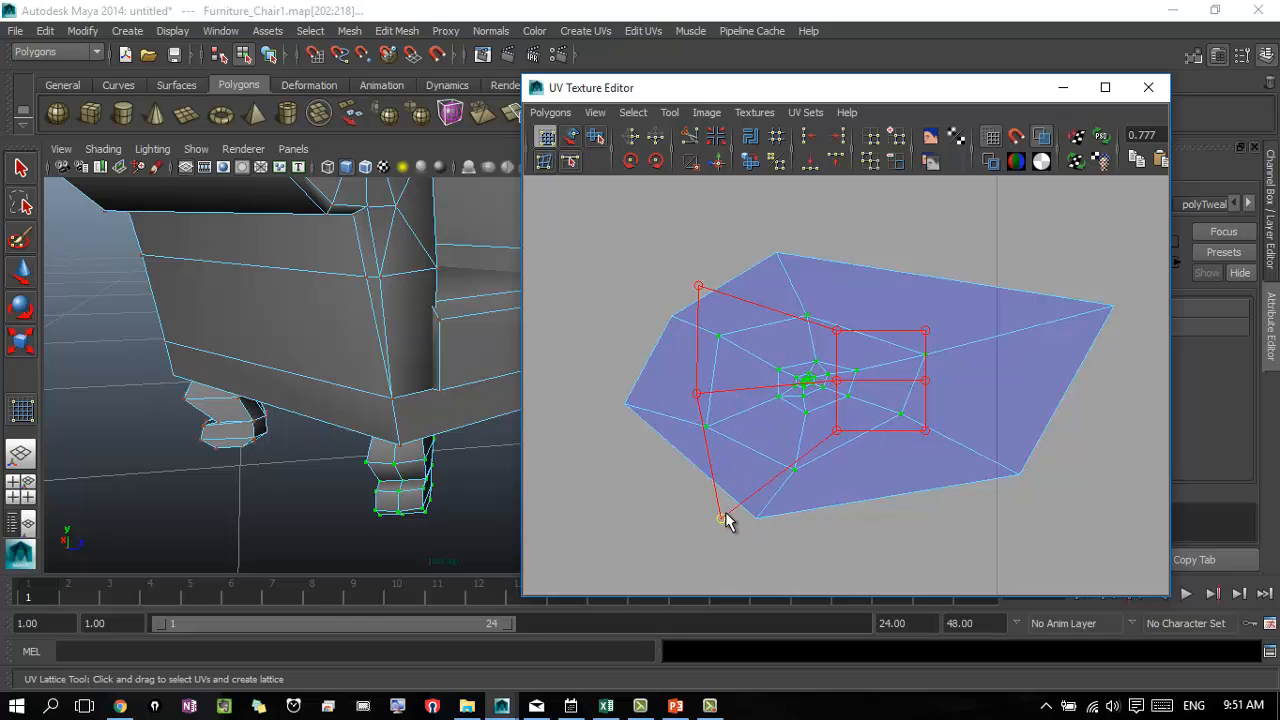
{"action": "left_click_drag", "start_coordinate": [839, 430], "coordinate": [1036, 483]}
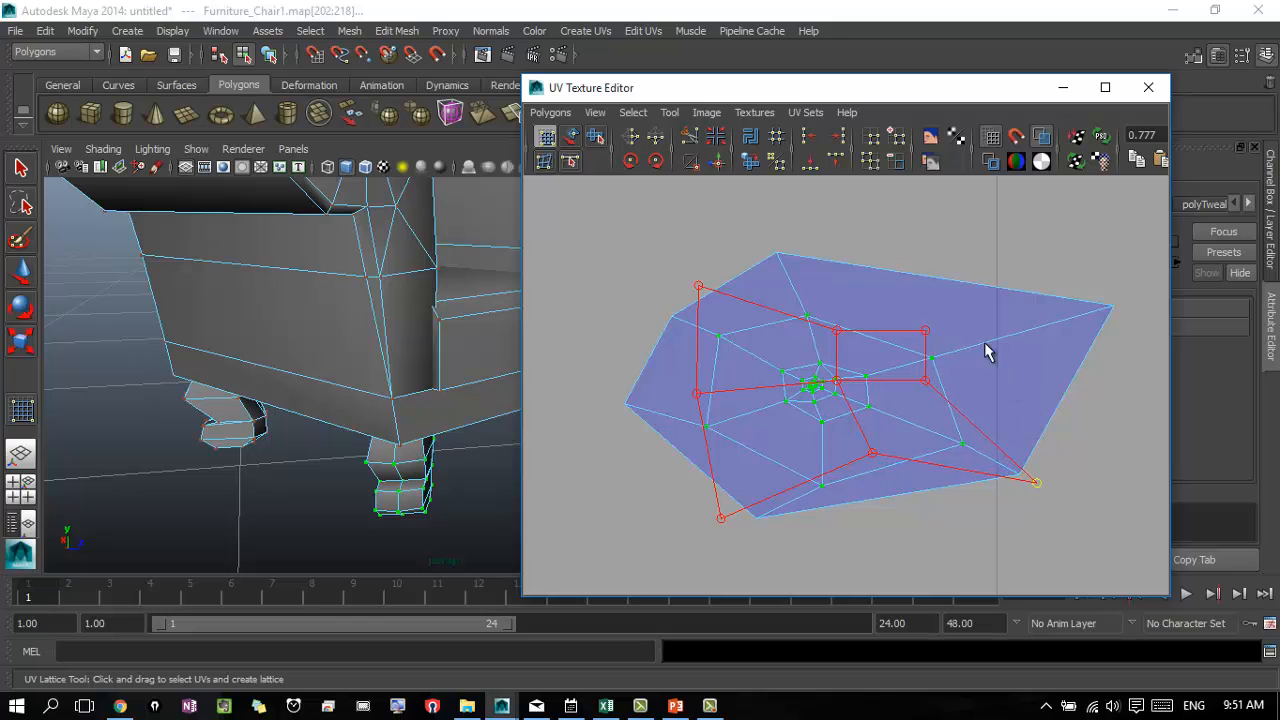
{"action": "left_click_drag", "start_coordinate": [927, 381], "coordinate": [1131, 294]}
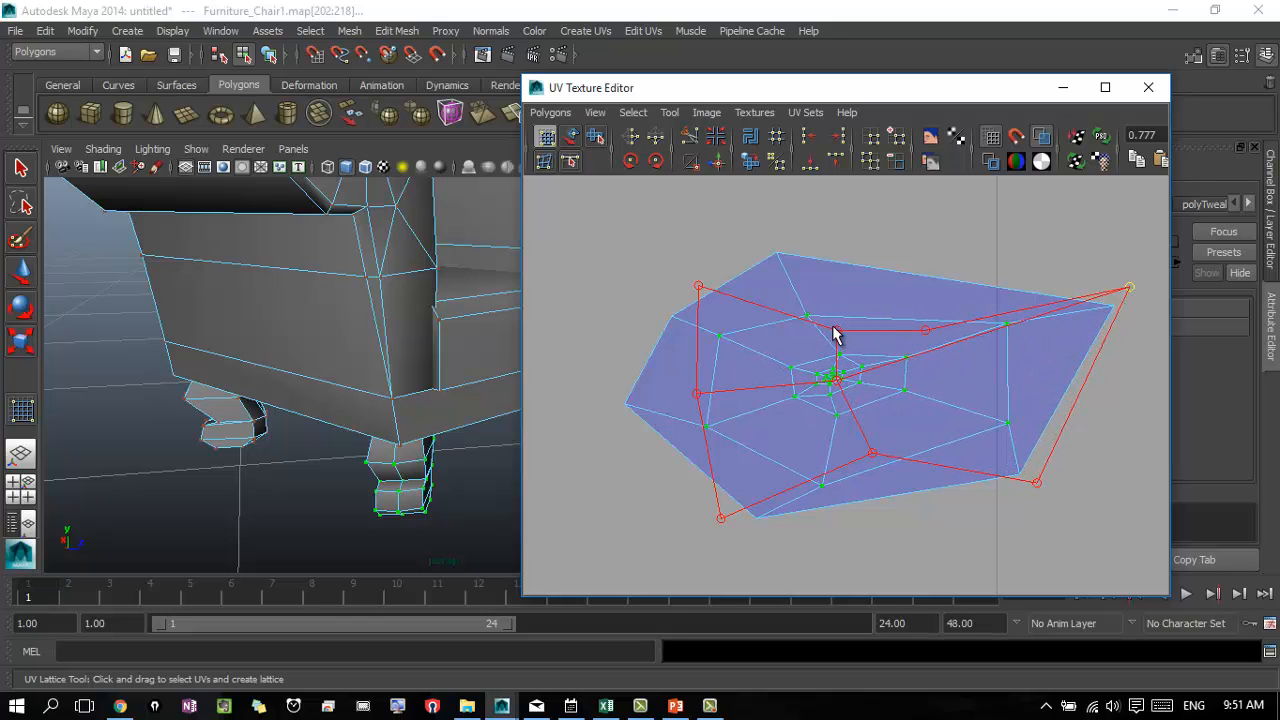
{"action": "left_click_drag", "start_coordinate": [836, 333], "coordinate": [817, 268]}
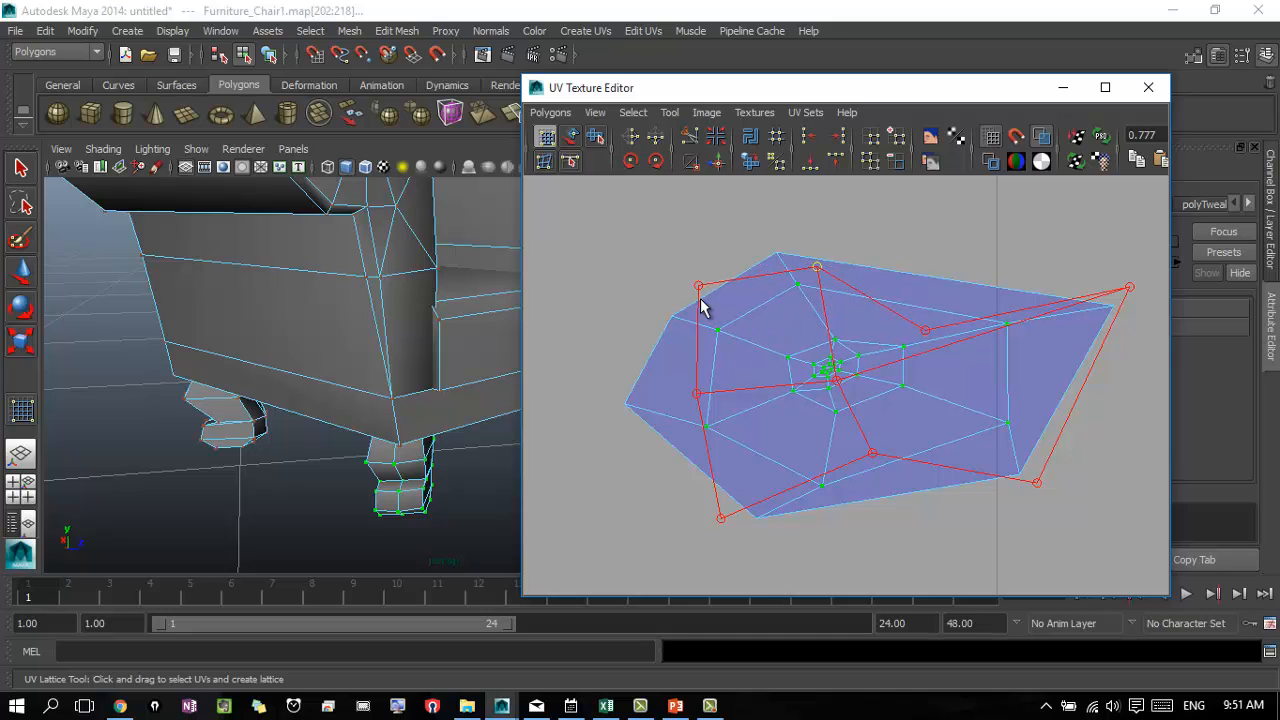
- Select the UVs inside the leg shell's second ring and stretch them outward with a new UV lattice
{"action": "key", "text": "q"}
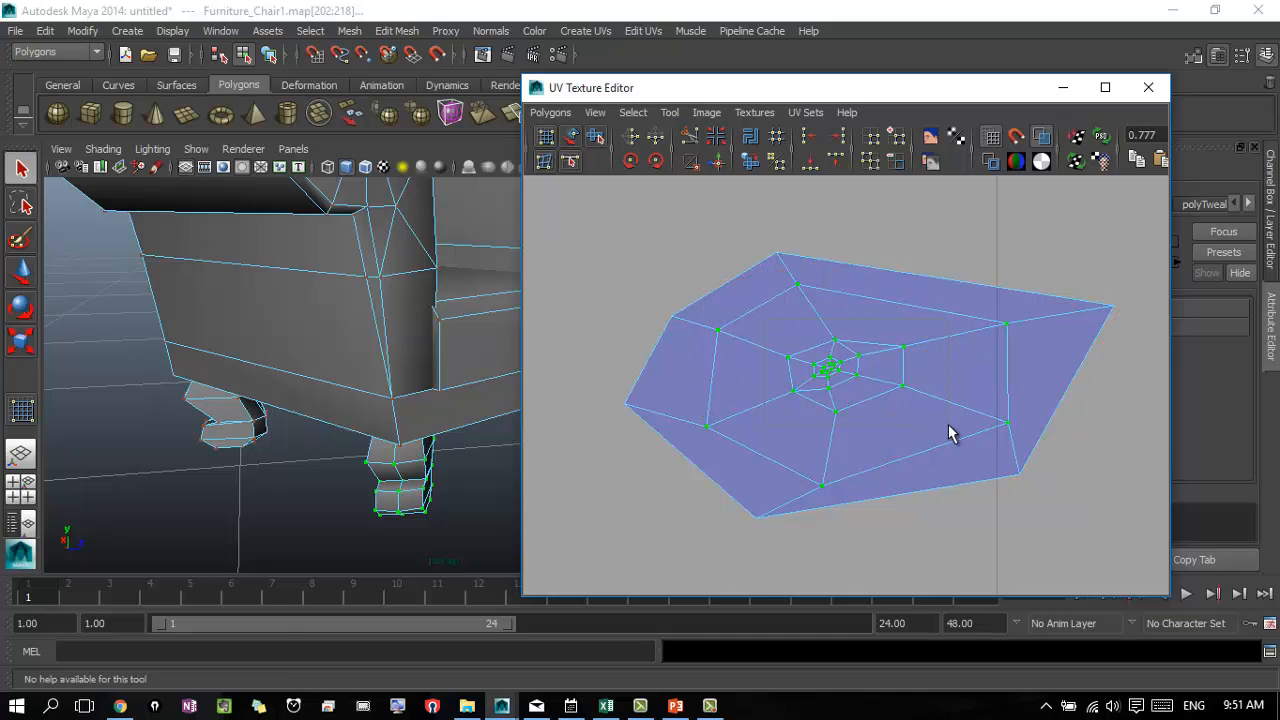
{"action": "left_click", "coordinate": [547, 139]}
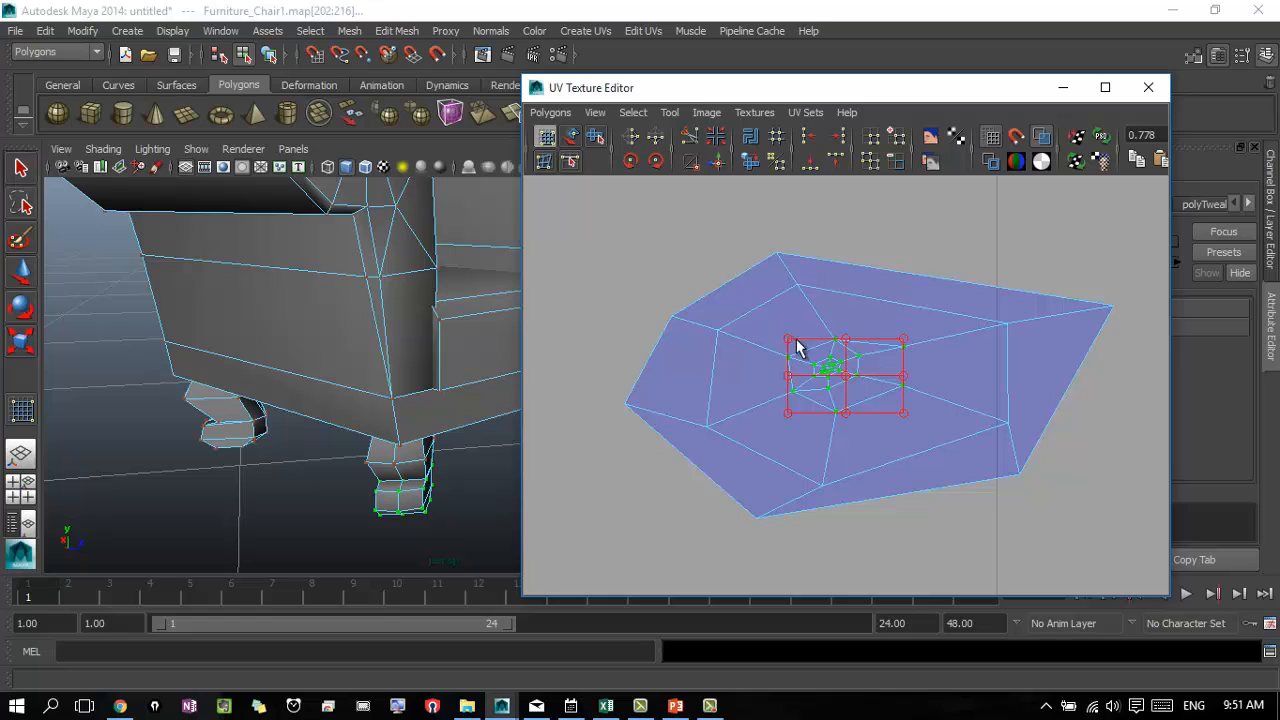
{"action": "left_click_drag", "start_coordinate": [787, 339], "coordinate": [752, 308]}
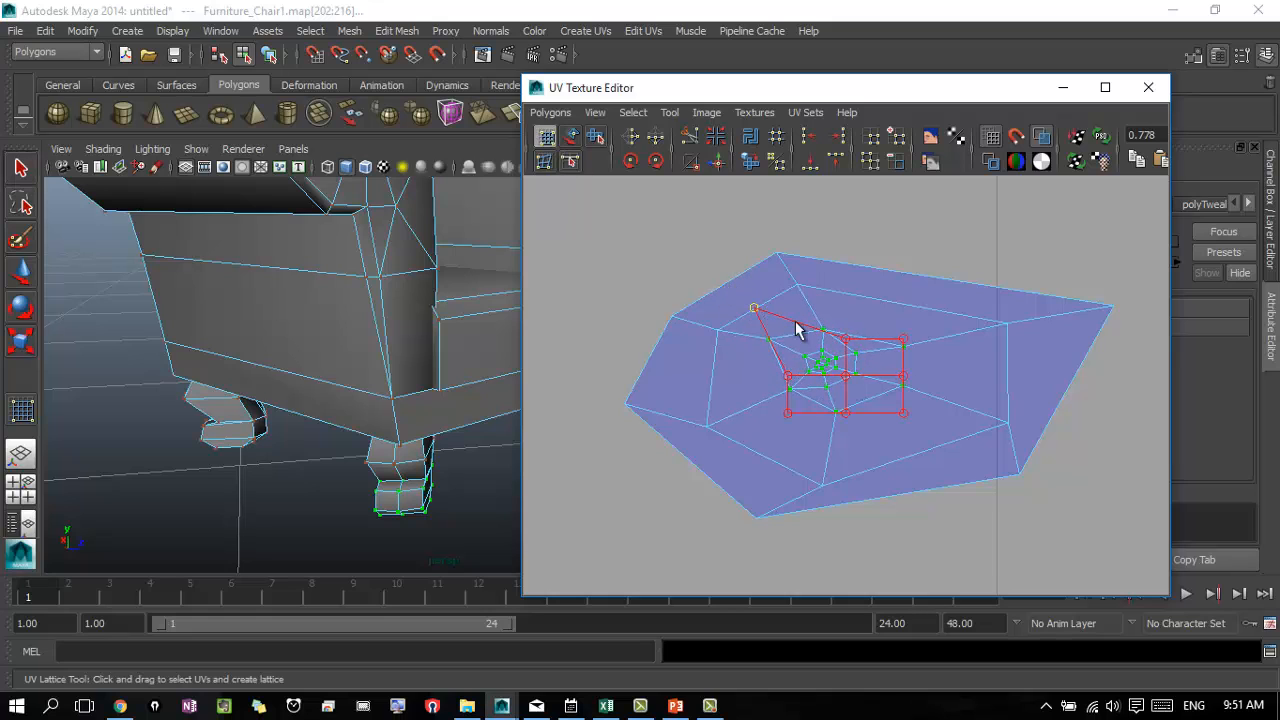
{"action": "left_click_drag", "start_coordinate": [904, 340], "coordinate": [968, 326]}
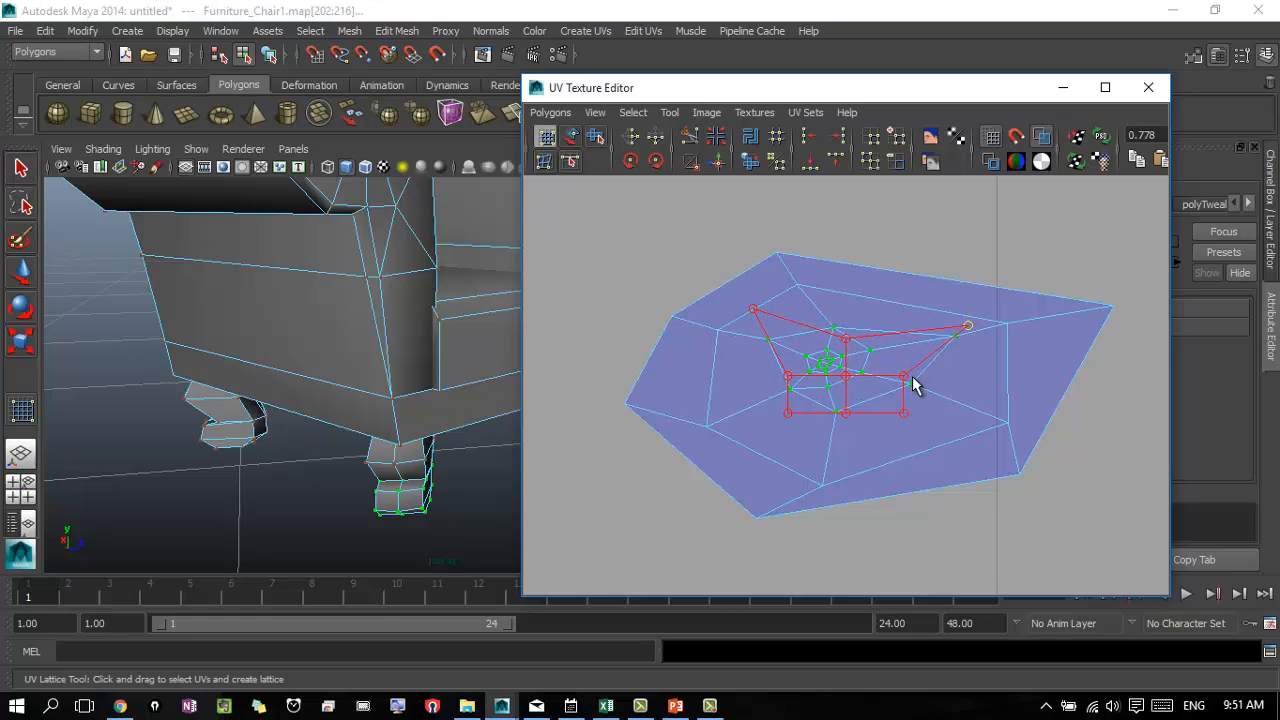
{"action": "left_click_drag", "start_coordinate": [904, 377], "coordinate": [920, 466]}
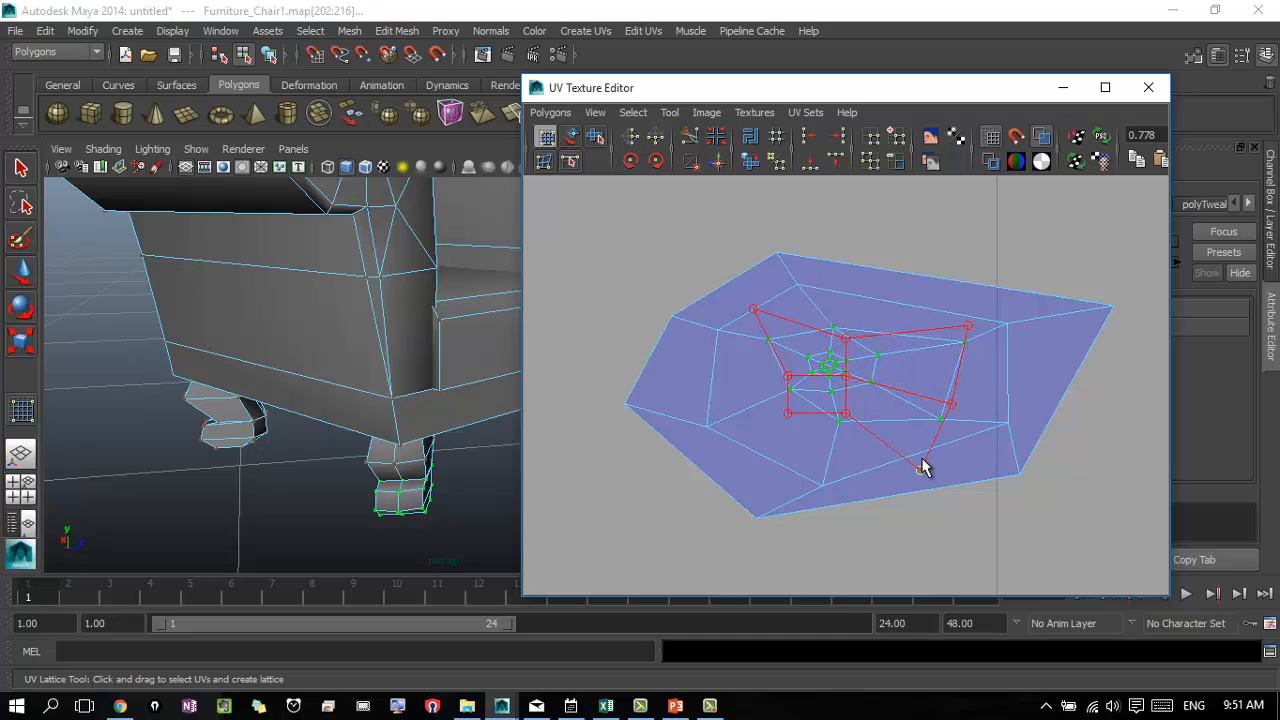
{"action": "left_click_drag", "start_coordinate": [848, 422], "coordinate": [818, 490]}
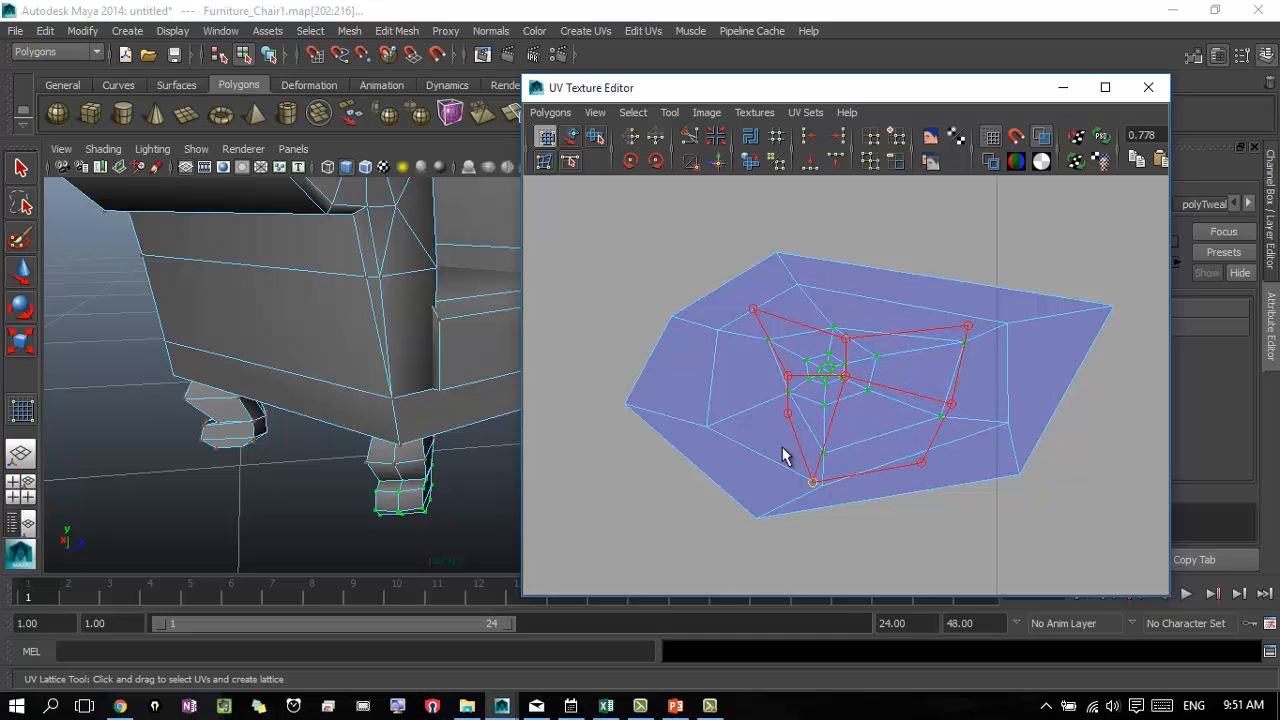
{"action": "left_click_drag", "start_coordinate": [764, 422], "coordinate": [749, 390]}
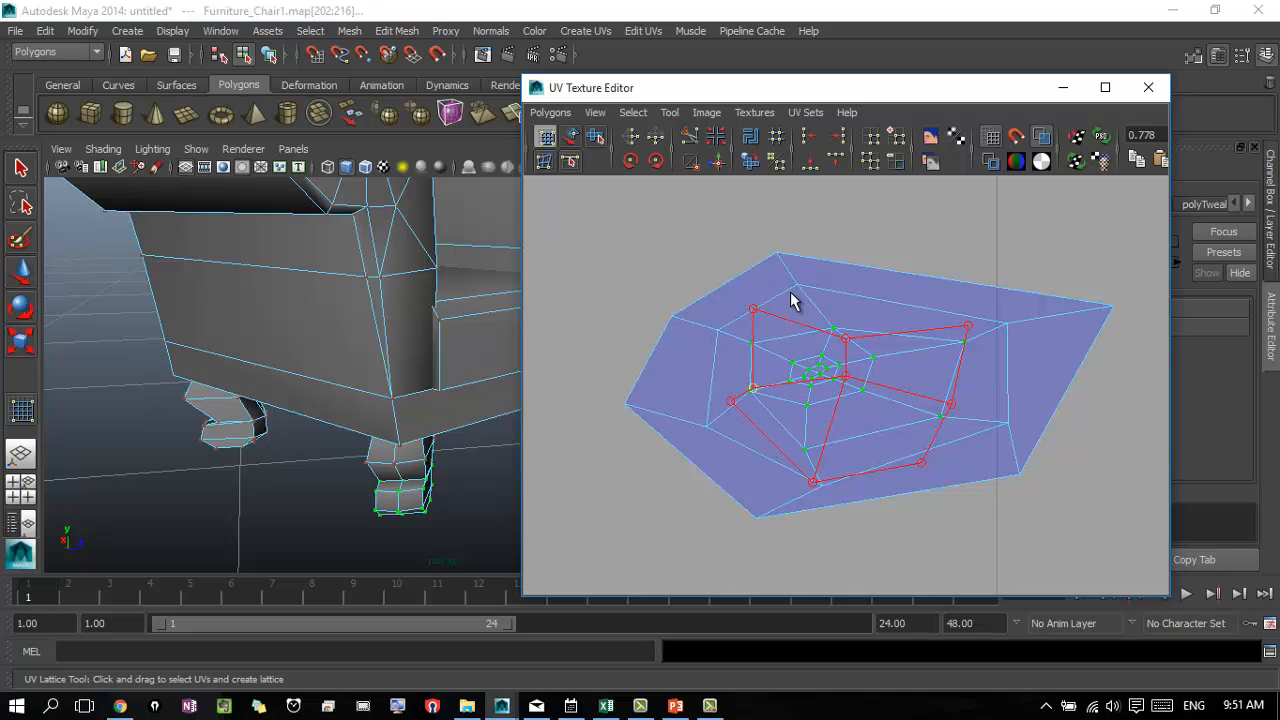
- Try to relax all UVs of the small web-shaped chair leg shell
{"action": "key", "text": "q"}
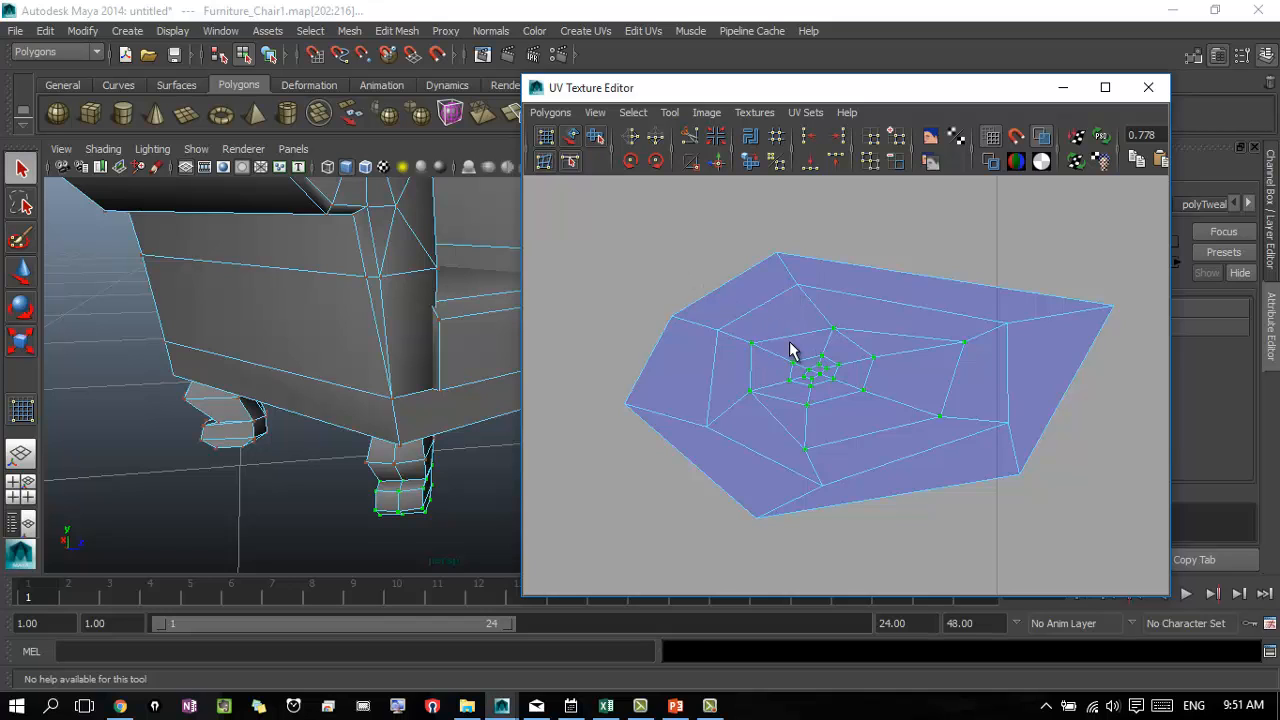
{"action": "left_click", "coordinate": [815, 370]}
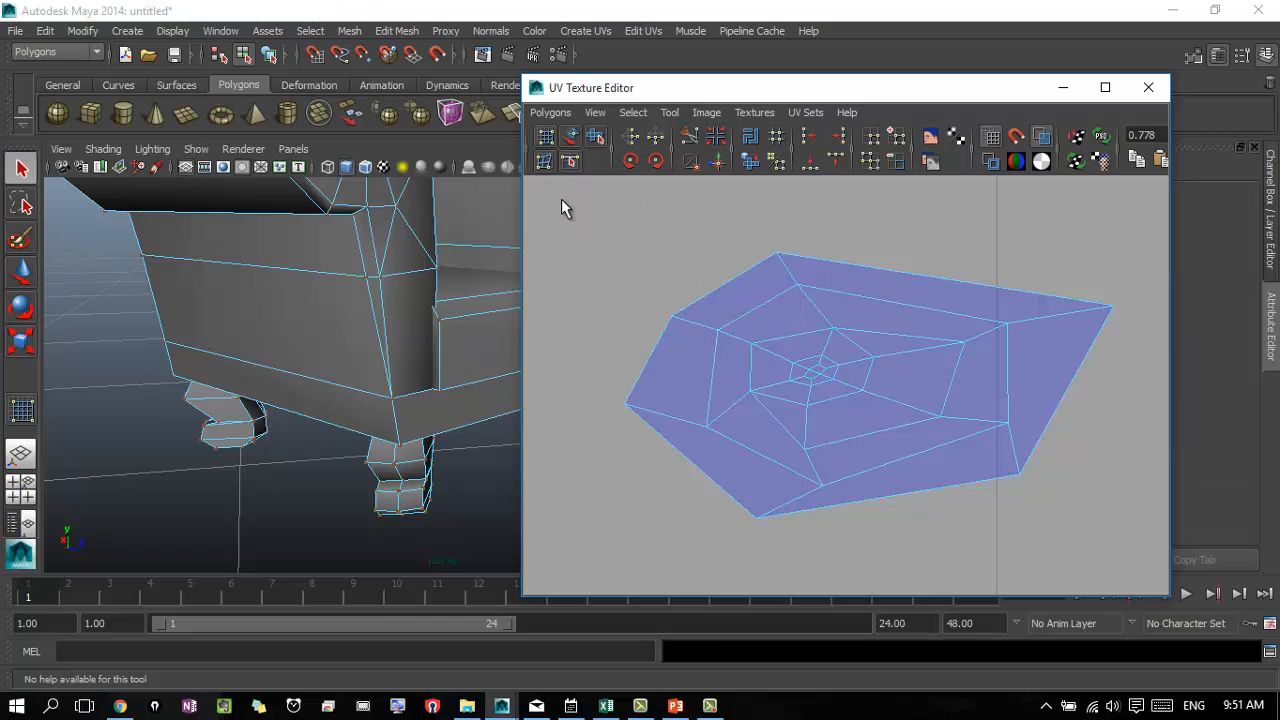
{"action": "left_click_drag", "start_coordinate": [1146, 523], "coordinate": [1144, 523]}
{"action": "left_click", "coordinate": [550, 112]}
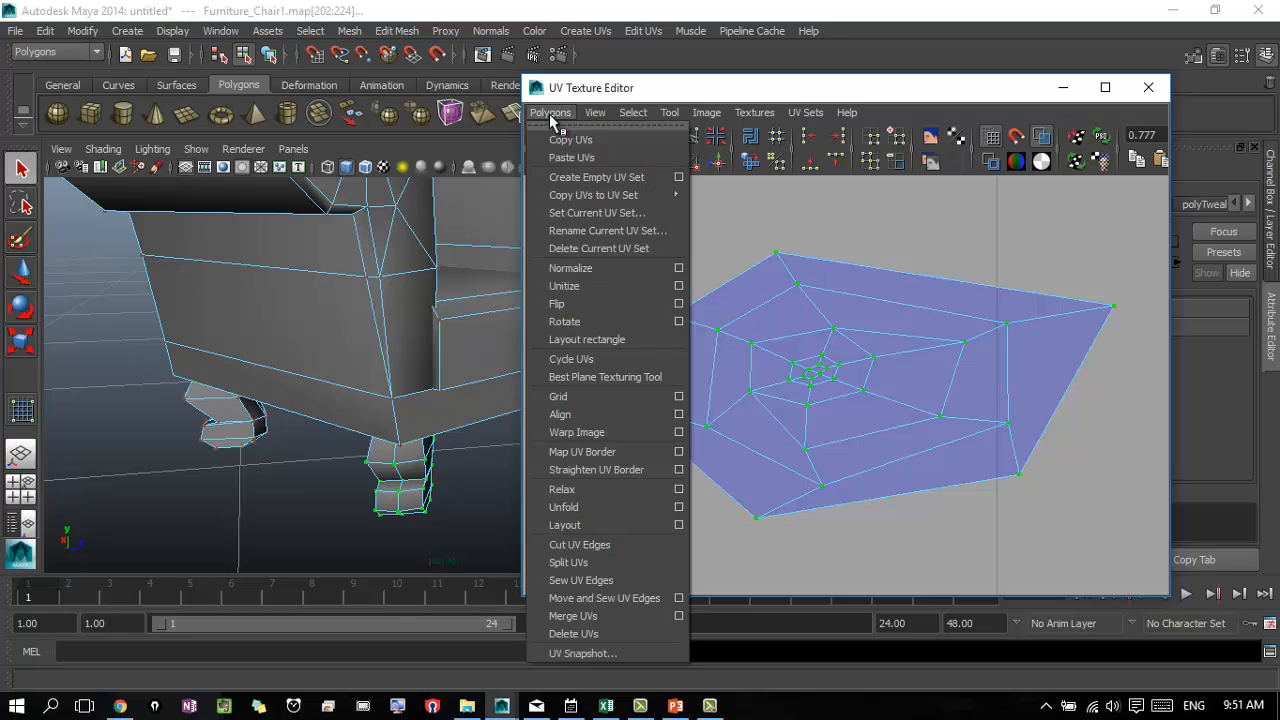
{"action": "left_click", "coordinate": [586, 490]}
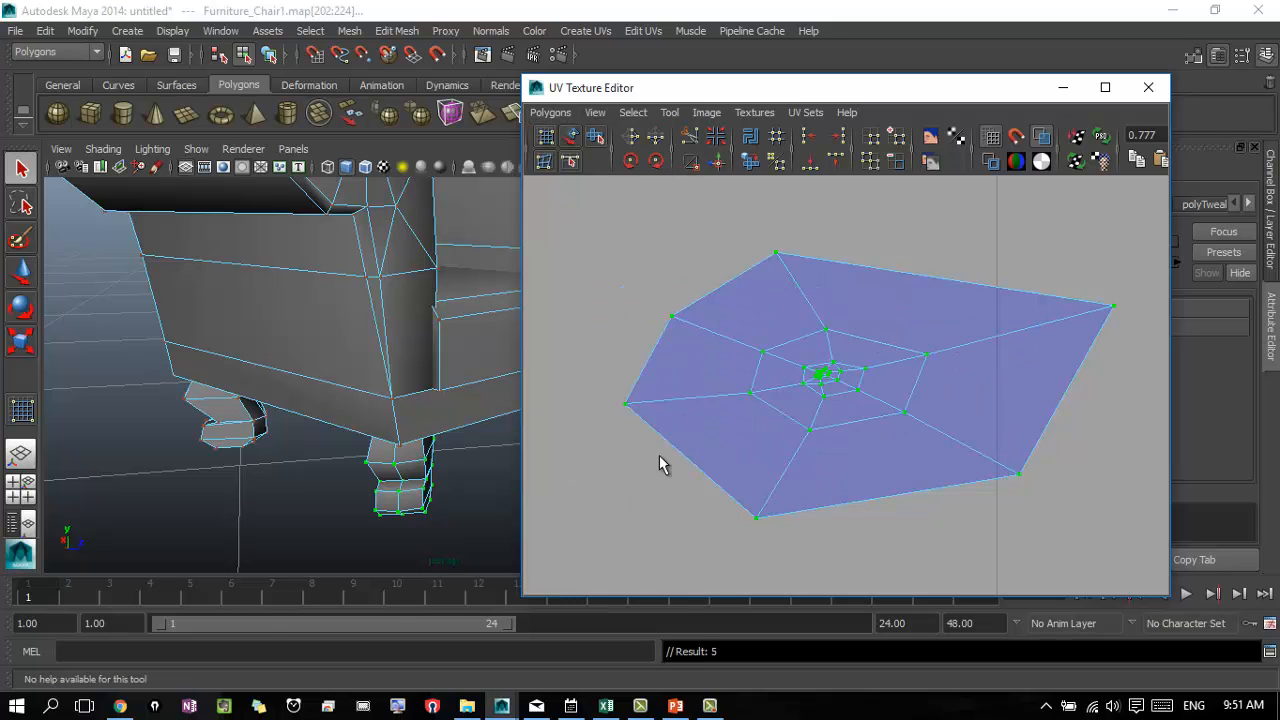
- Try to unfold the web-shaped leg shell's UVs from its unrelaxed layout, and clear the UV selection
{"action": "left_click", "coordinate": [550, 112]}
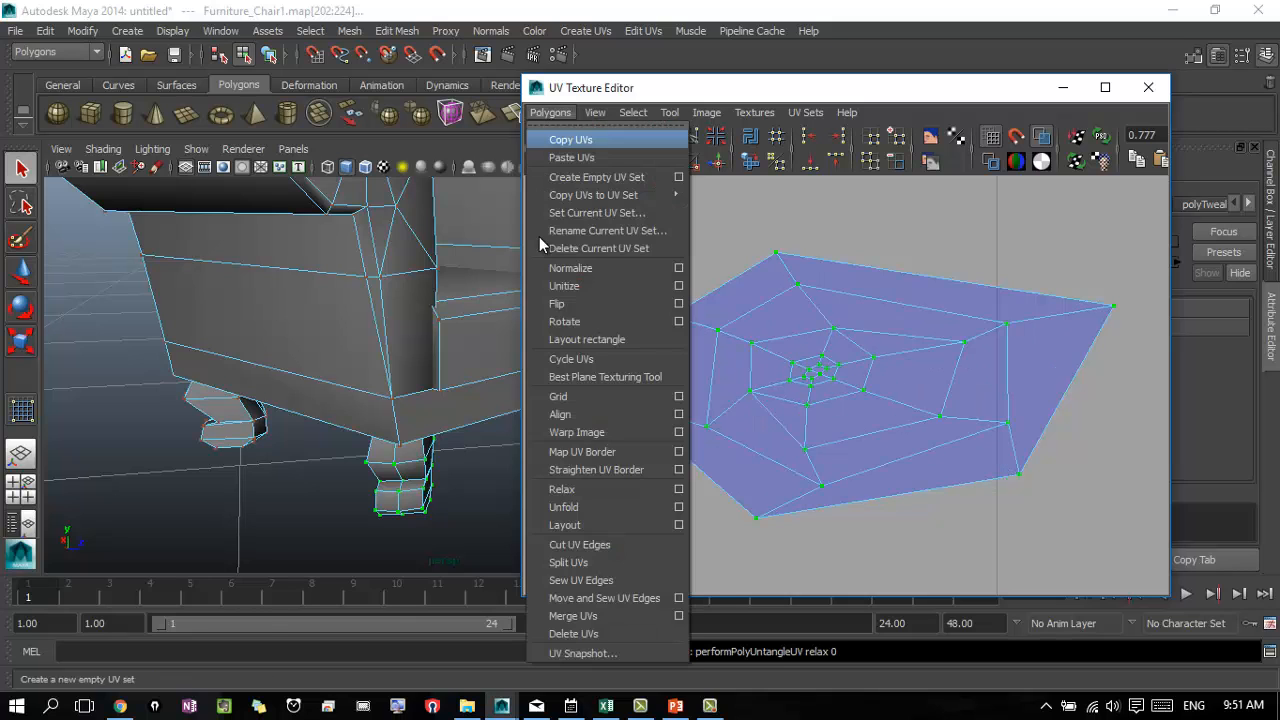
{"action": "left_click", "coordinate": [588, 507]}
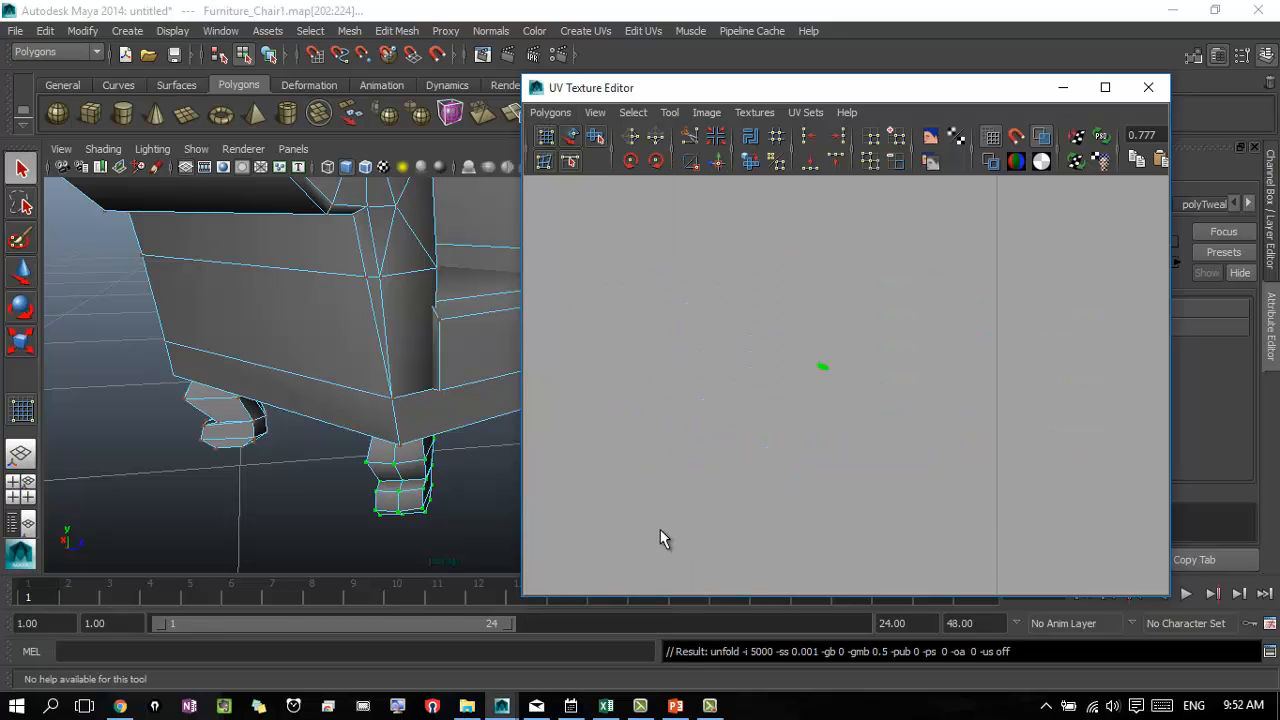
{"action": "key", "text": "ctrl+z"}
{"action": "left_click", "coordinate": [618, 355]}
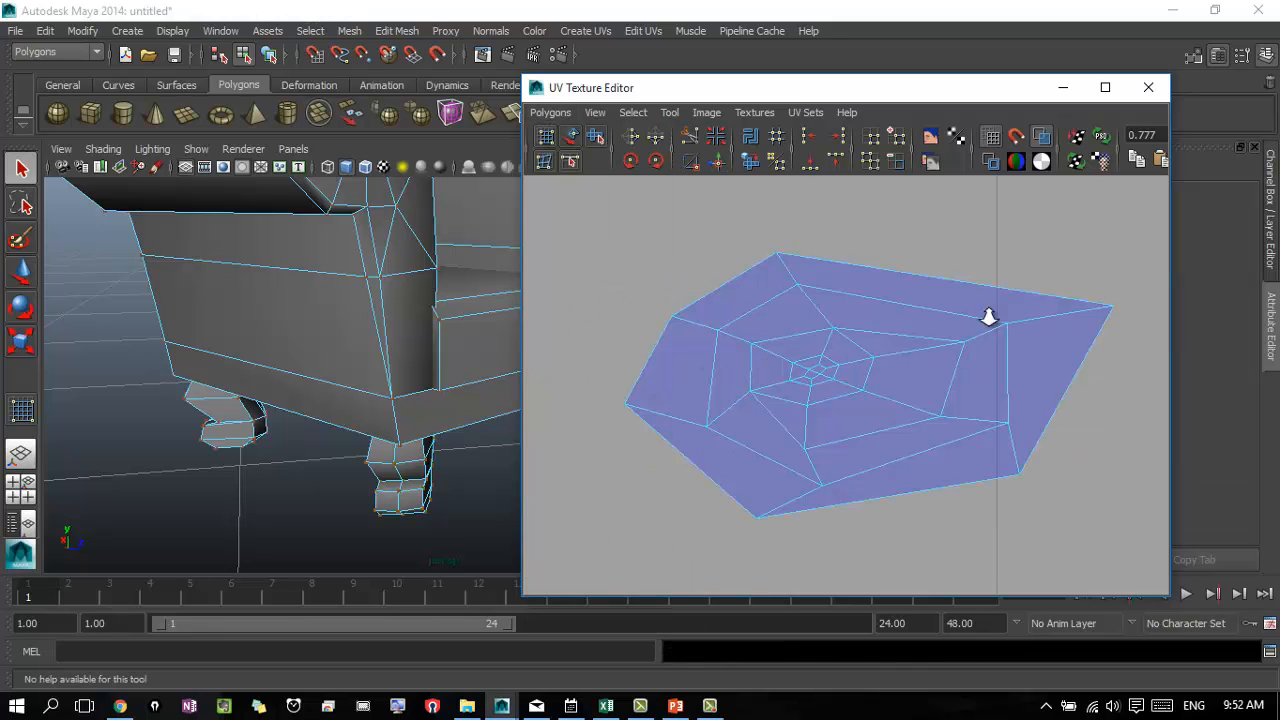
- Move the outermost pointed corner UV of the web-shaped leg shell slightly inward to shorten the point
{"action": "right_click_drag", "start_coordinate": [989, 315], "coordinate": [656, 319], "text": "alt"}
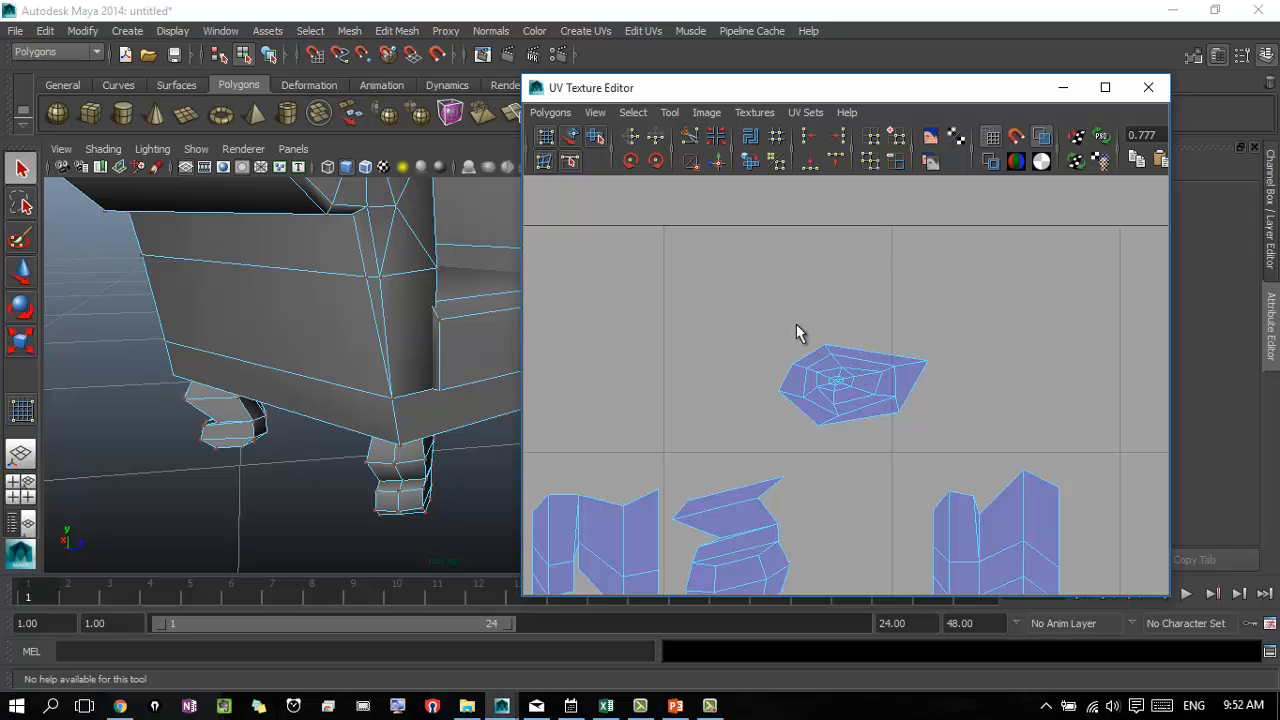
{"action": "middle_click_drag", "start_coordinate": [937, 354], "coordinate": [935, 261], "text": "alt"}
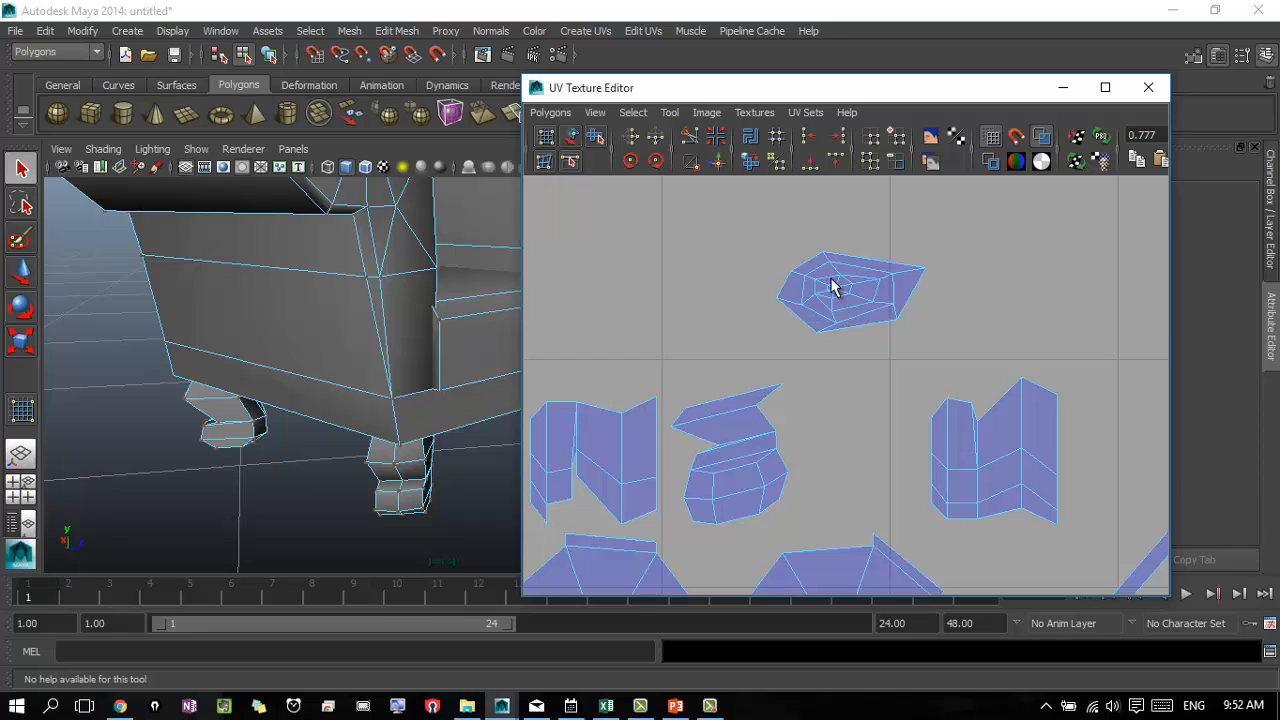
{"action": "left_click", "coordinate": [924, 271]}
{"action": "key", "text": "w"}
{"action": "left_click_drag", "start_coordinate": [926, 269], "coordinate": [918, 267]}
{"action": "left_click", "coordinate": [890, 308]}
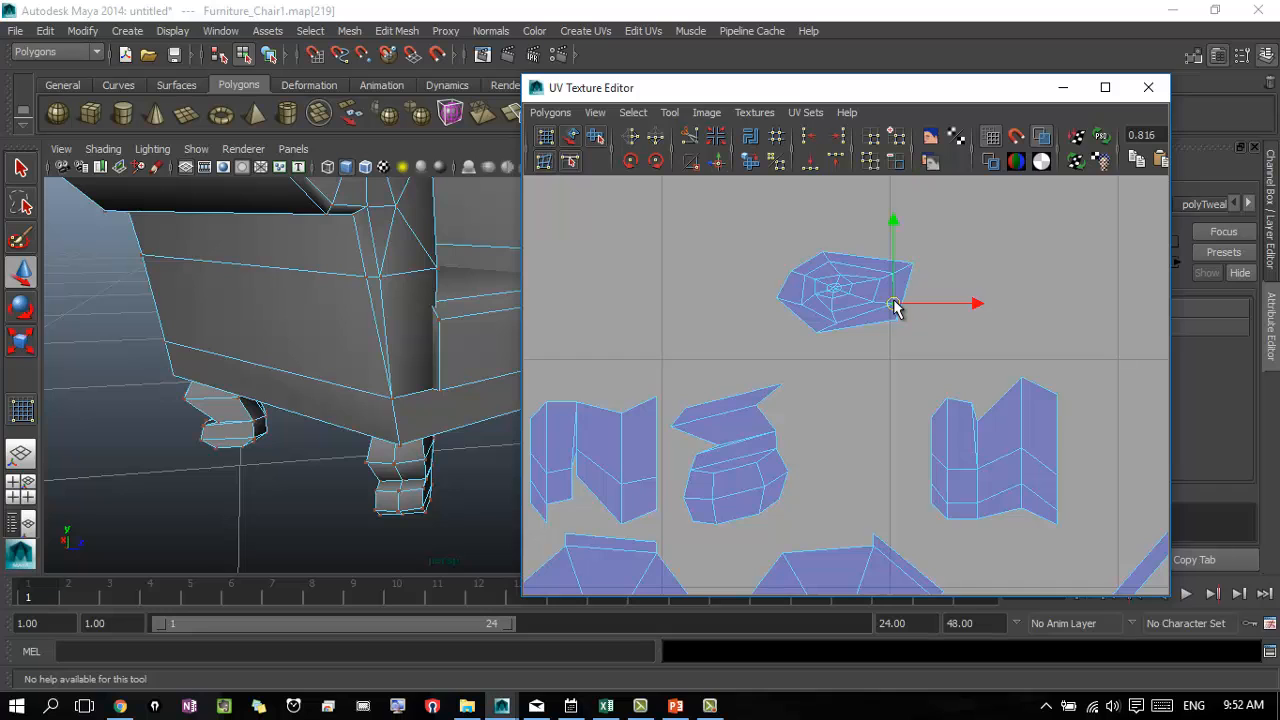
{"action": "left_click", "coordinate": [928, 417]}
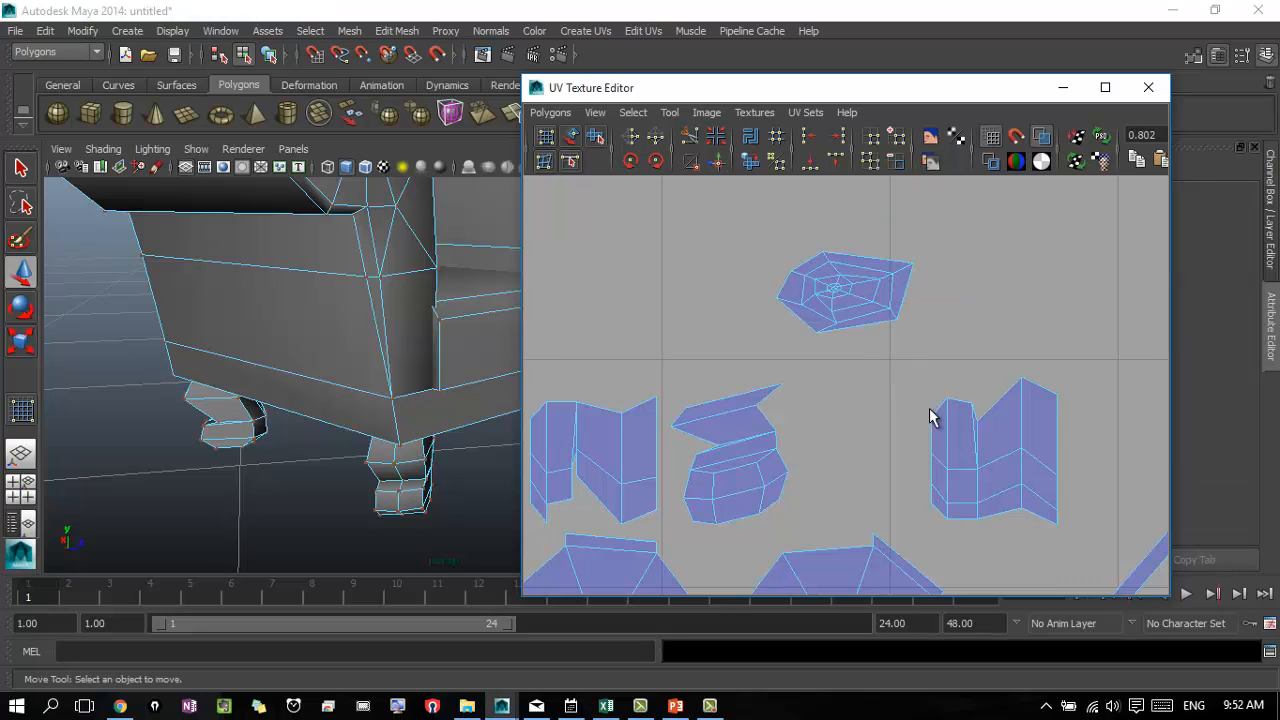
- Select all UVs of the web-shaped shell and check which chair leg it belongs to in the 3D view
{"action": "scroll", "coordinate": [730, 384], "scroll_direction": "down", "scroll_amount": 5}
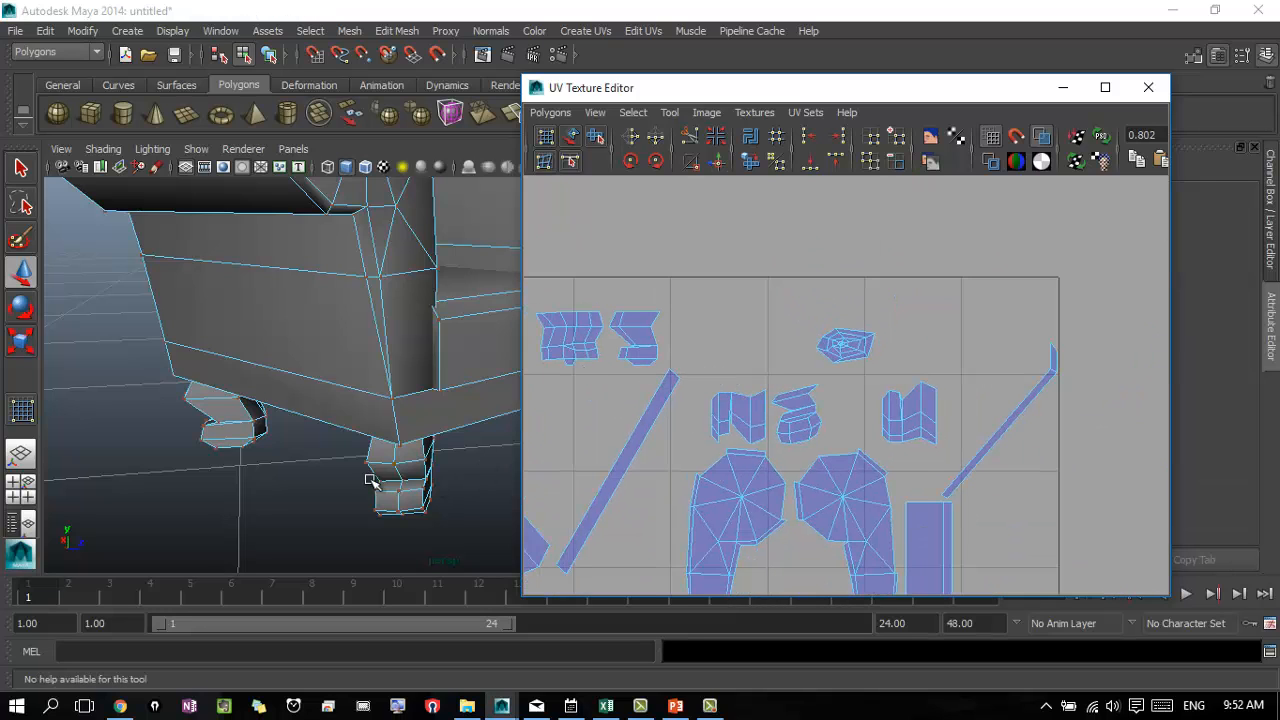
{"action": "middle_click_drag", "start_coordinate": [806, 414], "coordinate": [997, 346], "text": "alt"}
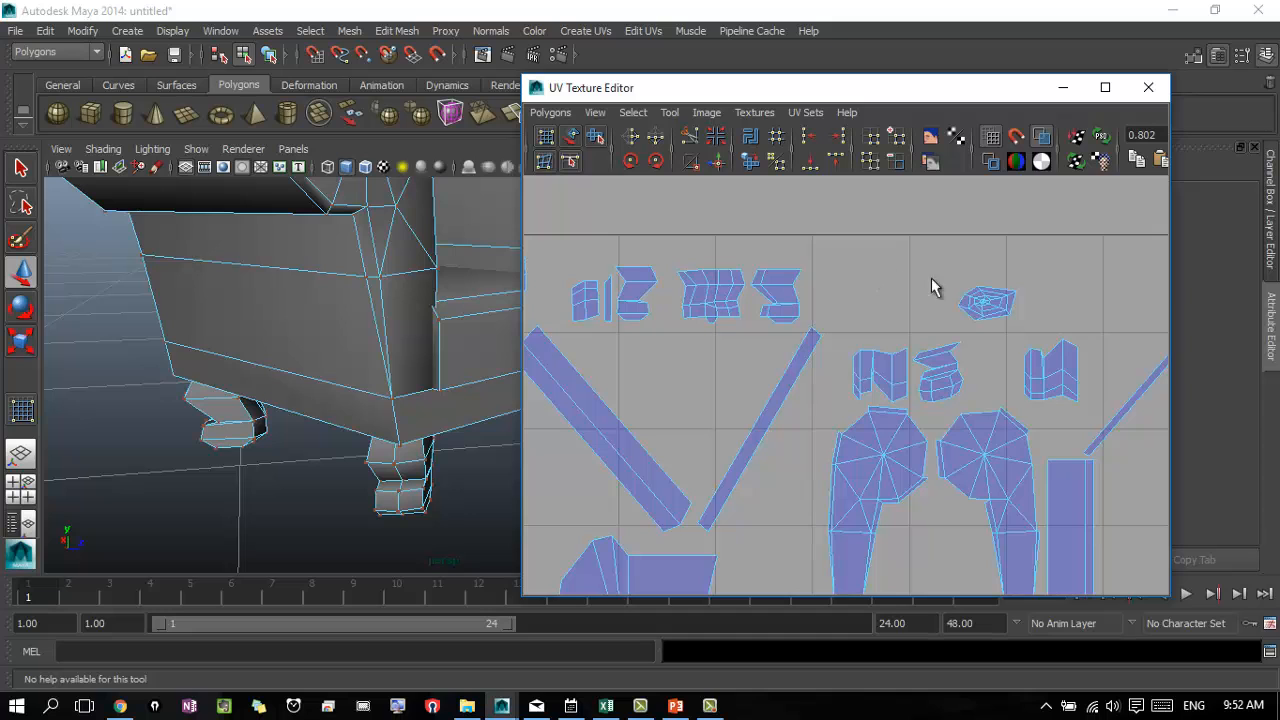
{"action": "left_click_drag", "start_coordinate": [480, 411], "coordinate": [251, 383], "text": "alt"}
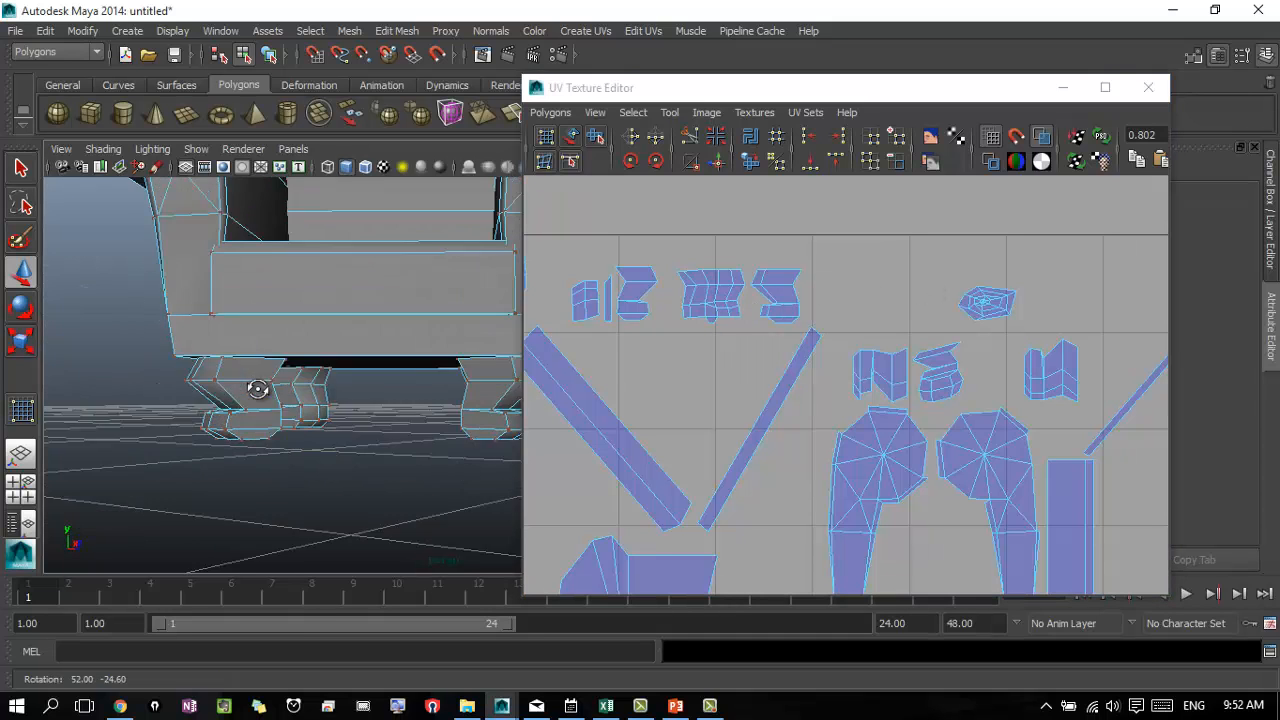
{"action": "middle_click_drag", "start_coordinate": [251, 383], "coordinate": [320, 430], "text": "alt"}
{"action": "left_click_drag", "start_coordinate": [945, 278], "coordinate": [1058, 330]}
{"action": "right_click_drag", "start_coordinate": [148, 372], "coordinate": [497, 448], "text": "alt"}
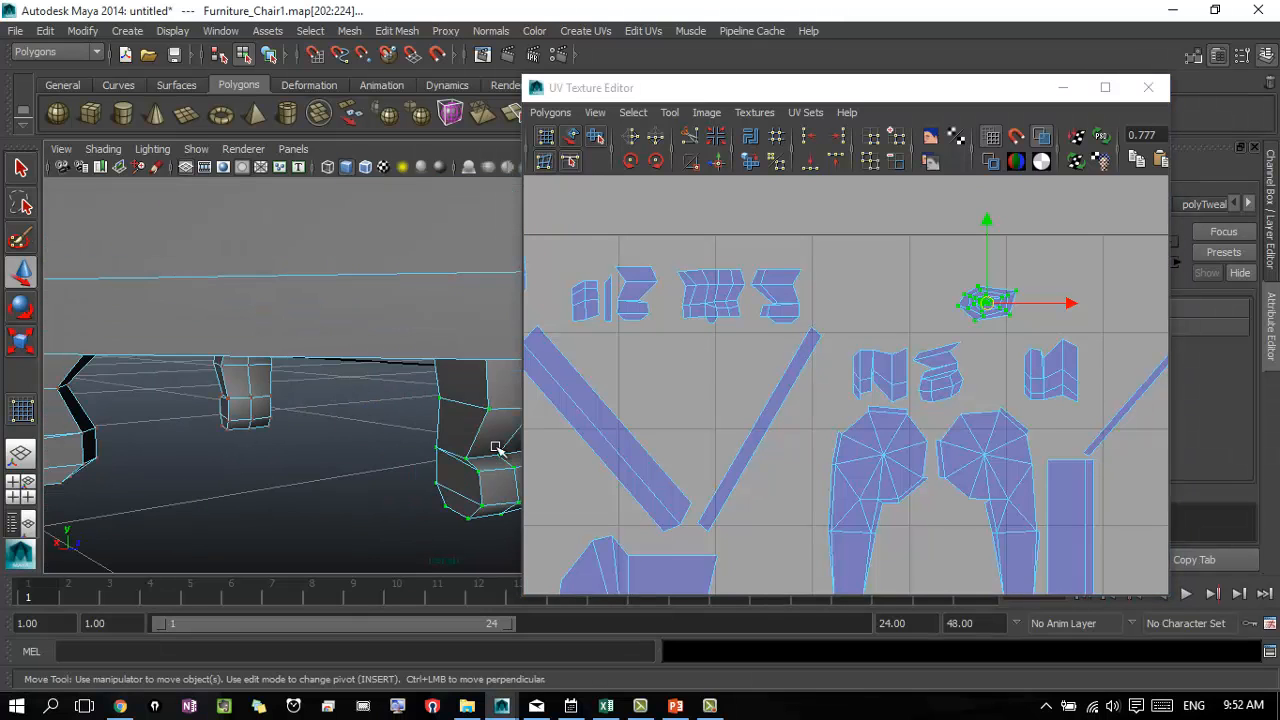
{"action": "left_click_drag", "start_coordinate": [310, 434], "coordinate": [214, 409], "text": "alt"}
- Select a face on the foot of another chair leg and grow the selection to cover the entire leg
{"action": "right_click_drag", "start_coordinate": [205, 308], "coordinate": [288, 288]}
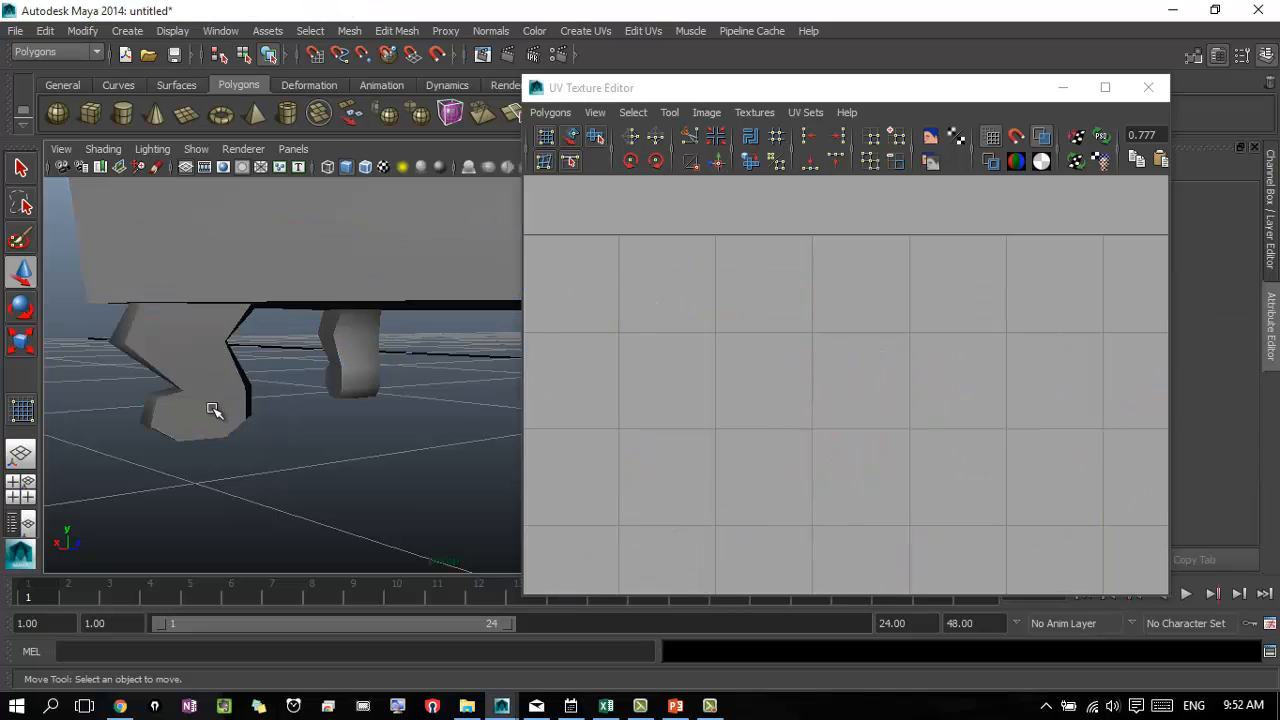
{"action": "left_click", "coordinate": [208, 406]}
{"action": "left_click_drag", "start_coordinate": [240, 418], "coordinate": [295, 380], "text": "alt"}
{"action": "right_click_drag", "start_coordinate": [295, 310], "coordinate": [298, 356]}
{"action": "left_click", "coordinate": [300, 396]}
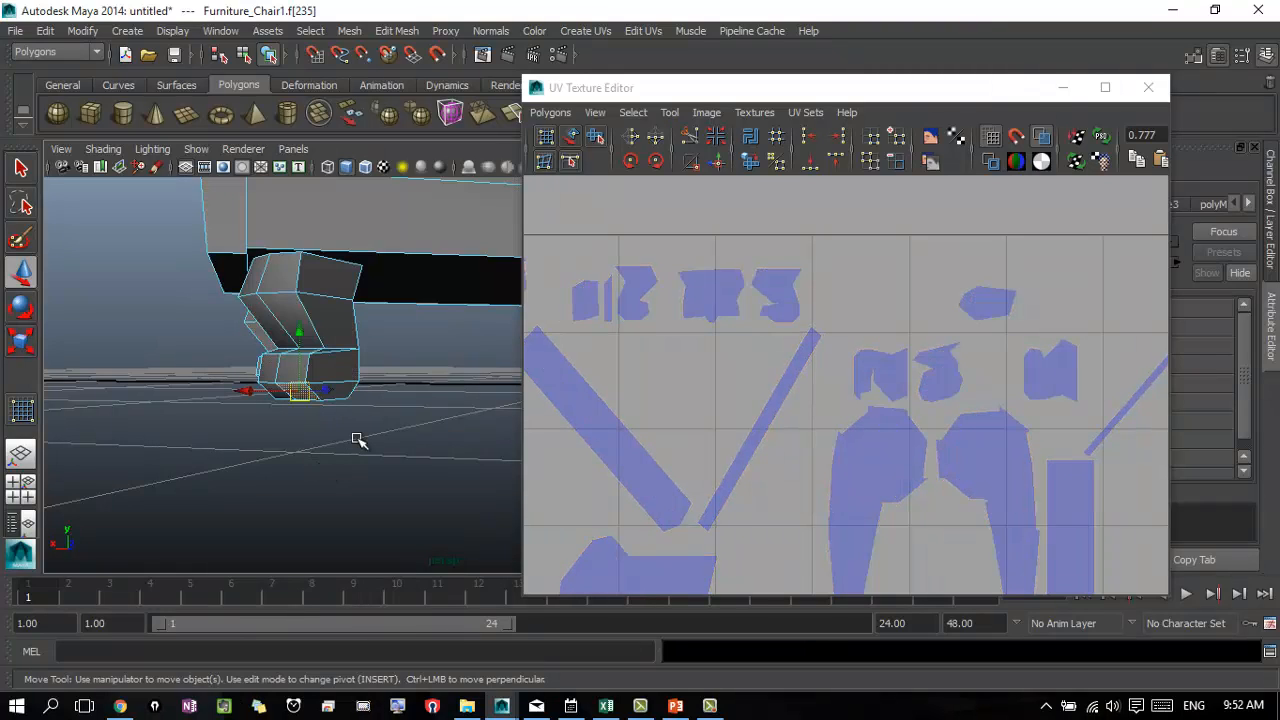
{"action": "key", "text": "shift+period"}
{"action": "key", "text": "shift+period"}
{"action": "key", "text": "shift+period"}
{"action": "key", "text": "shift+period"}
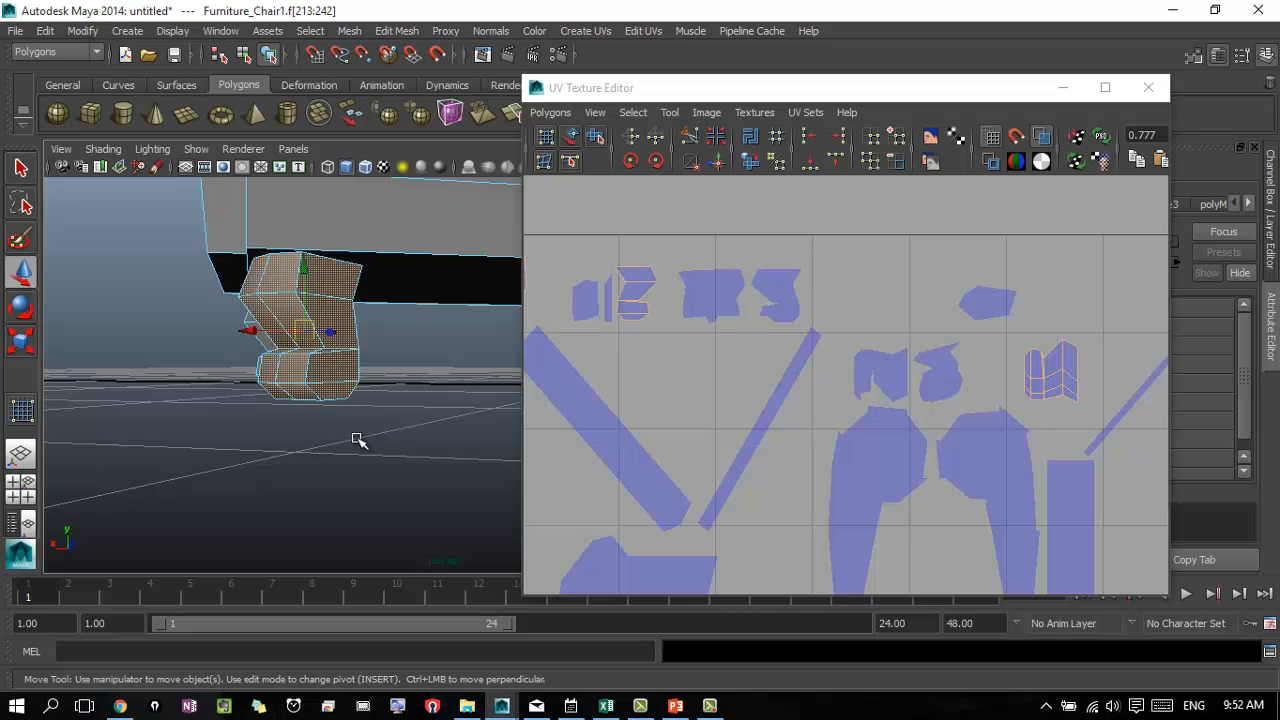
- Examine the selected chair leg from all sides, undoing any accidental move of its faces
{"action": "mouse_move", "coordinate": [434, 414]}
{"action": "left_mouse_down", "text": "alt"}
{"action": "mouse_move", "coordinate": [443, 371]}
{"action": "mouse_move", "coordinate": [471, 423]}
{"action": "mouse_move", "coordinate": [425, 402]}
{"action": "left_mouse_up", "text": "alt"}
{"action": "right_click_drag", "start_coordinate": [428, 402], "coordinate": [217, 389], "text": "alt"}
{"action": "mouse_move", "coordinate": [217, 389]}
{"action": "left_mouse_down", "text": "alt"}
{"action": "mouse_move", "coordinate": [431, 423]}
{"action": "mouse_move", "coordinate": [420, 440]}
{"action": "mouse_move", "coordinate": [230, 377]}
{"action": "left_mouse_up", "text": "alt"}
{"action": "middle_click_drag", "start_coordinate": [230, 377], "coordinate": [198, 367], "text": "alt"}
{"action": "left_click_drag", "start_coordinate": [198, 367], "coordinate": [145, 362], "text": "alt"}
{"action": "right_click_drag", "start_coordinate": [145, 362], "coordinate": [505, 385], "text": "alt"}
{"action": "middle_click_drag", "start_coordinate": [291, 340], "coordinate": [289, 354], "text": "alt"}
{"action": "left_click_drag", "start_coordinate": [289, 354], "coordinate": [391, 360], "text": "alt"}
{"action": "middle_click_drag", "start_coordinate": [391, 360], "coordinate": [225, 403], "text": "alt"}
{"action": "left_click_drag", "start_coordinate": [232, 406], "coordinate": [351, 393], "text": "alt"}
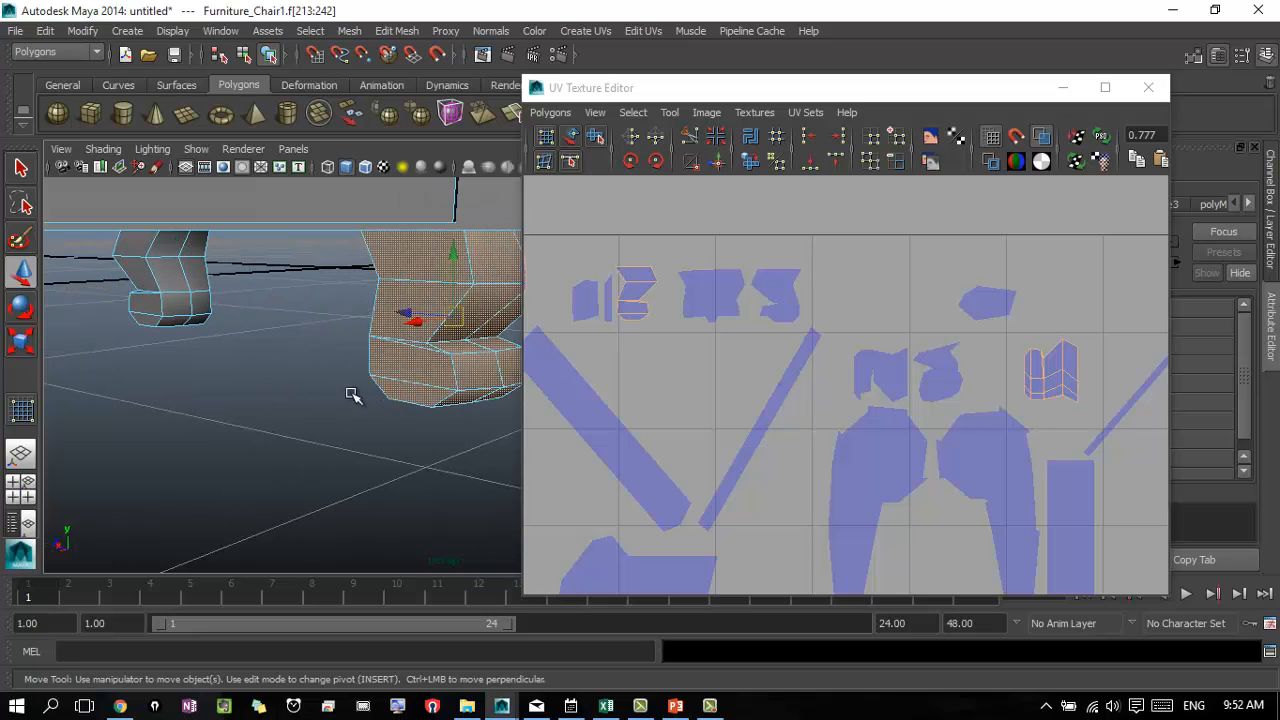
{"action": "middle_click_drag", "start_coordinate": [351, 393], "coordinate": [240, 382], "text": "alt"}
{"action": "mouse_move", "coordinate": [240, 383]}
{"action": "right_mouse_down", "text": "alt"}
{"action": "mouse_move", "coordinate": [311, 375]}
{"action": "mouse_move", "coordinate": [220, 372]}
{"action": "right_mouse_up", "text": "alt"}
{"action": "left_click_drag", "start_coordinate": [220, 372], "coordinate": [155, 337], "text": "alt"}
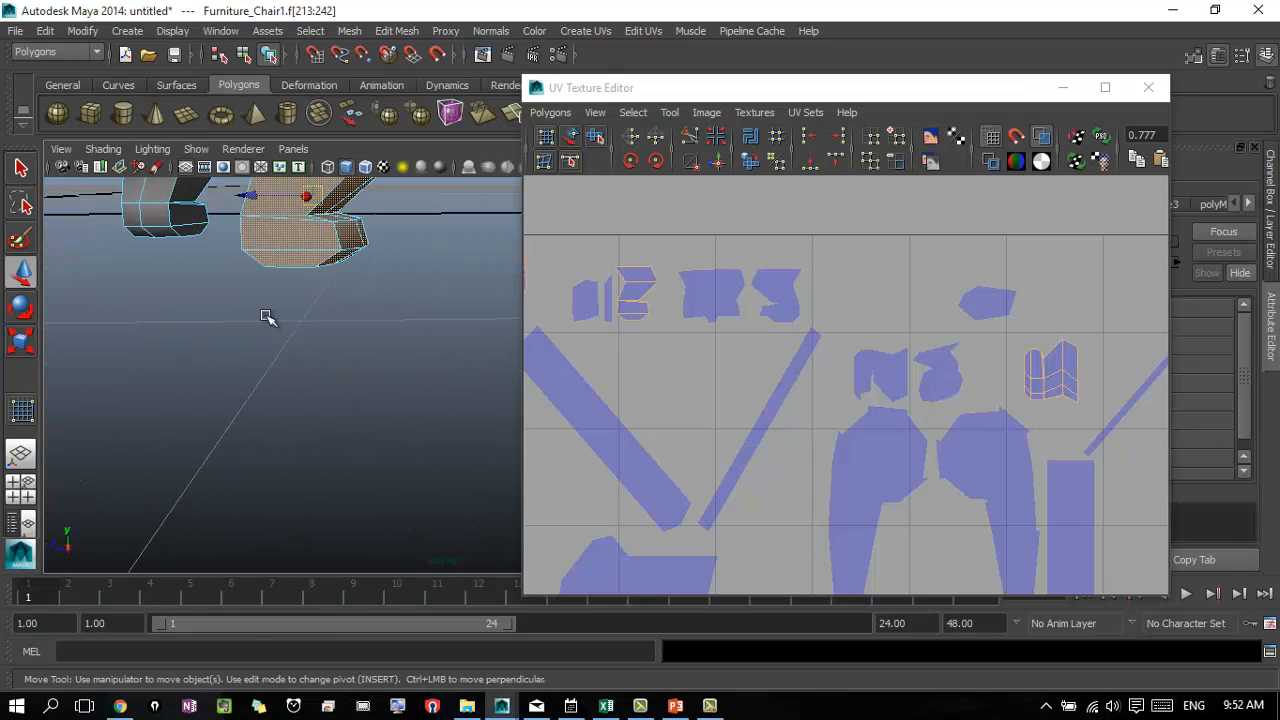
{"action": "left_click_drag", "start_coordinate": [339, 290], "coordinate": [355, 452], "text": "alt"}
{"action": "key", "text": "ctrl+z"}
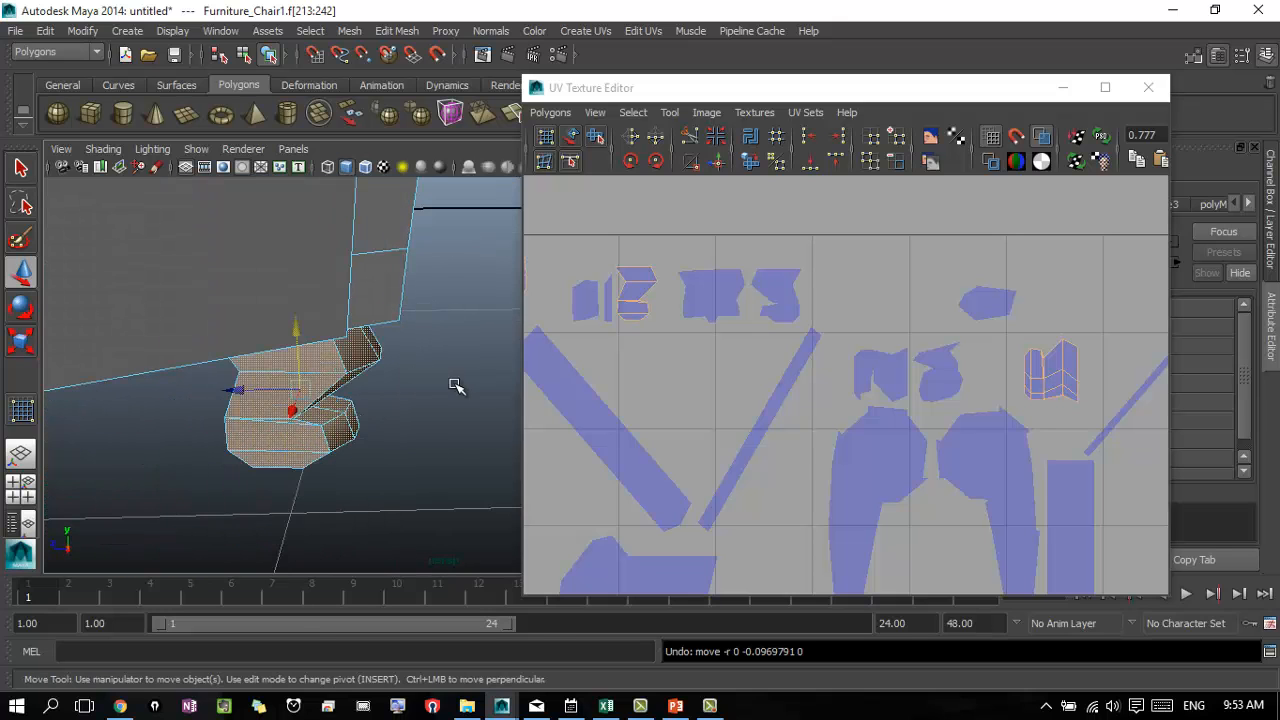
{"action": "left_click_drag", "start_coordinate": [455, 386], "coordinate": [408, 388], "text": "alt"}
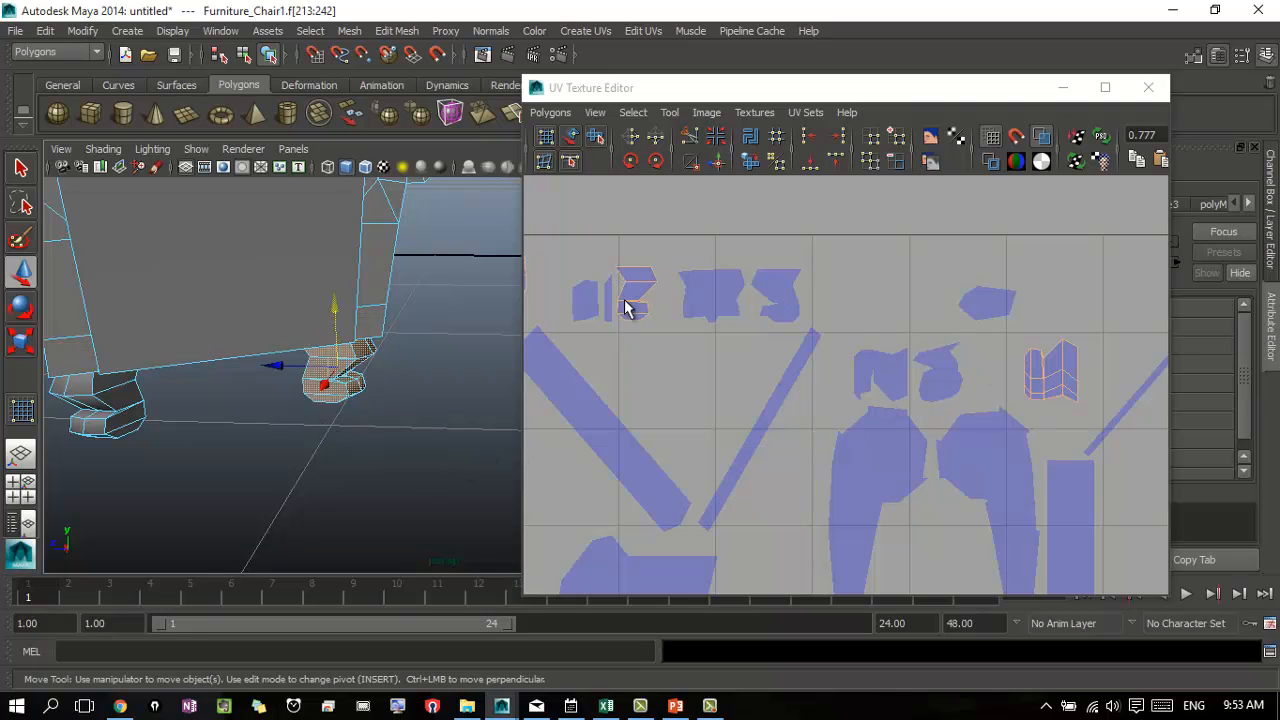
- Try to move and sew the selected leg's separate UV pieces together, and inspect the resulting shell
{"action": "right_click_drag", "start_coordinate": [789, 371], "coordinate": [601, 317], "text": "alt"}
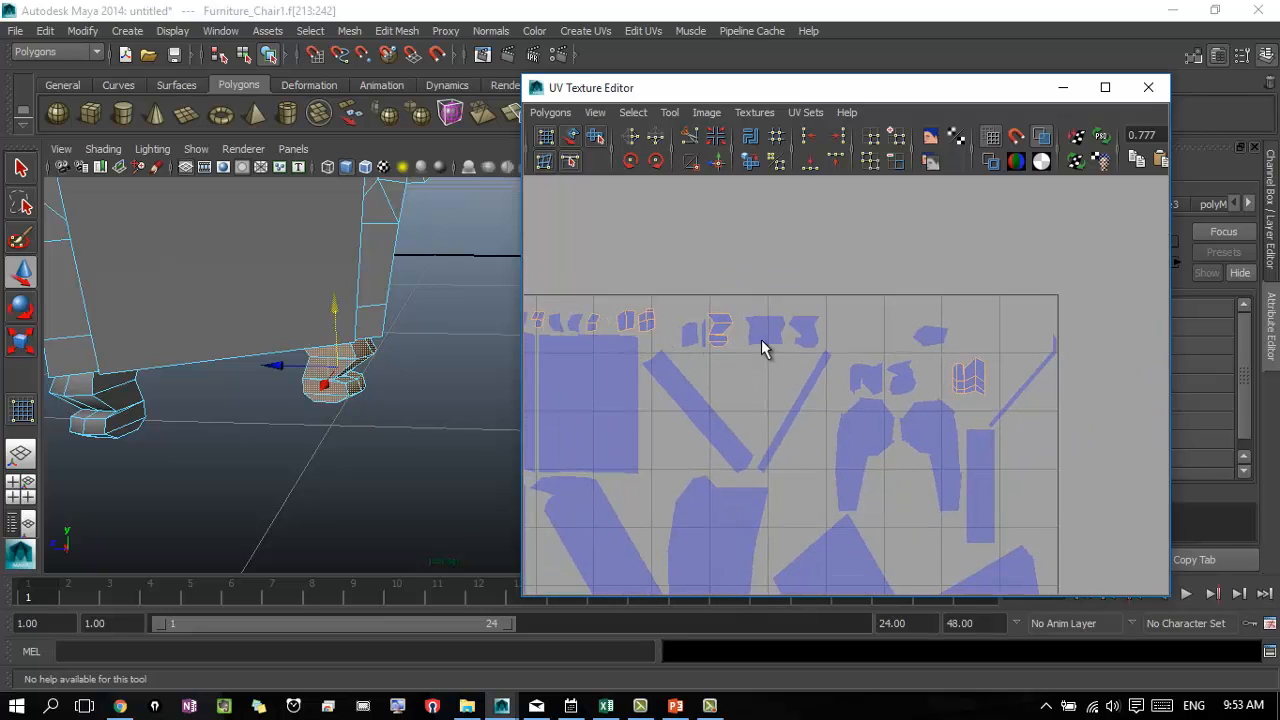
{"action": "left_click", "coordinate": [716, 161]}
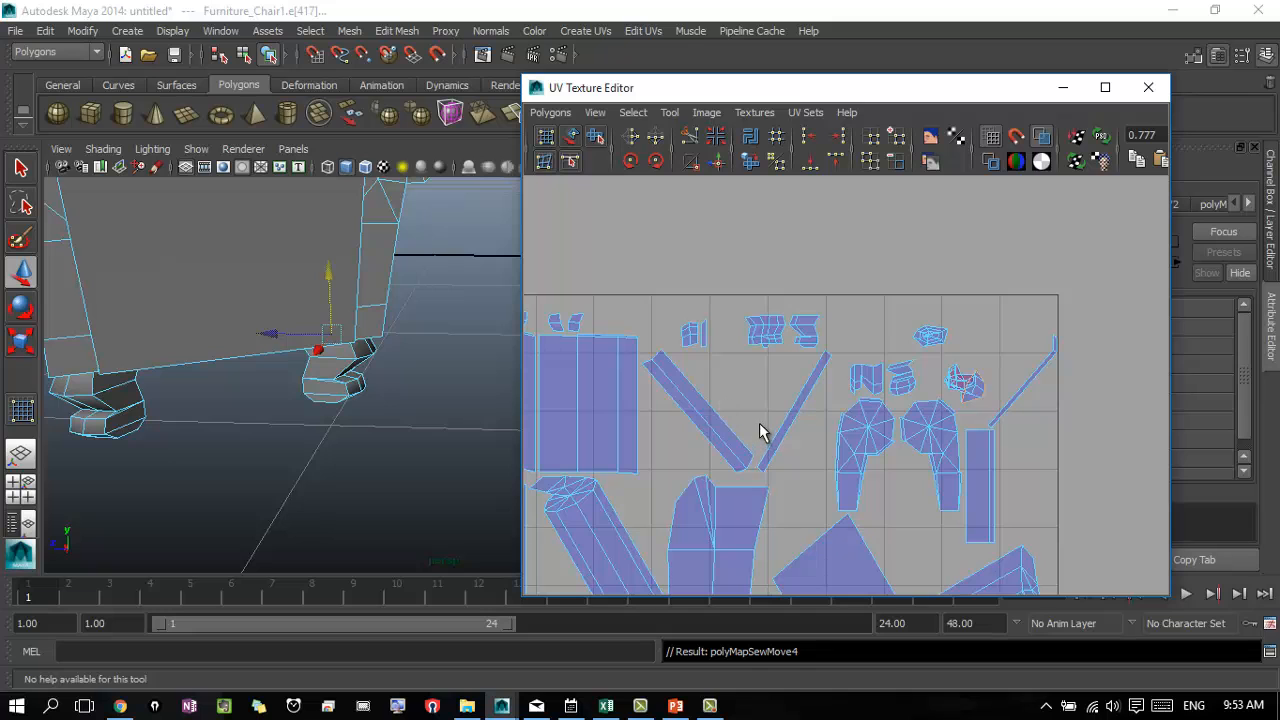
{"action": "scroll", "coordinate": [988, 393], "scroll_direction": "up", "scroll_amount": 5}
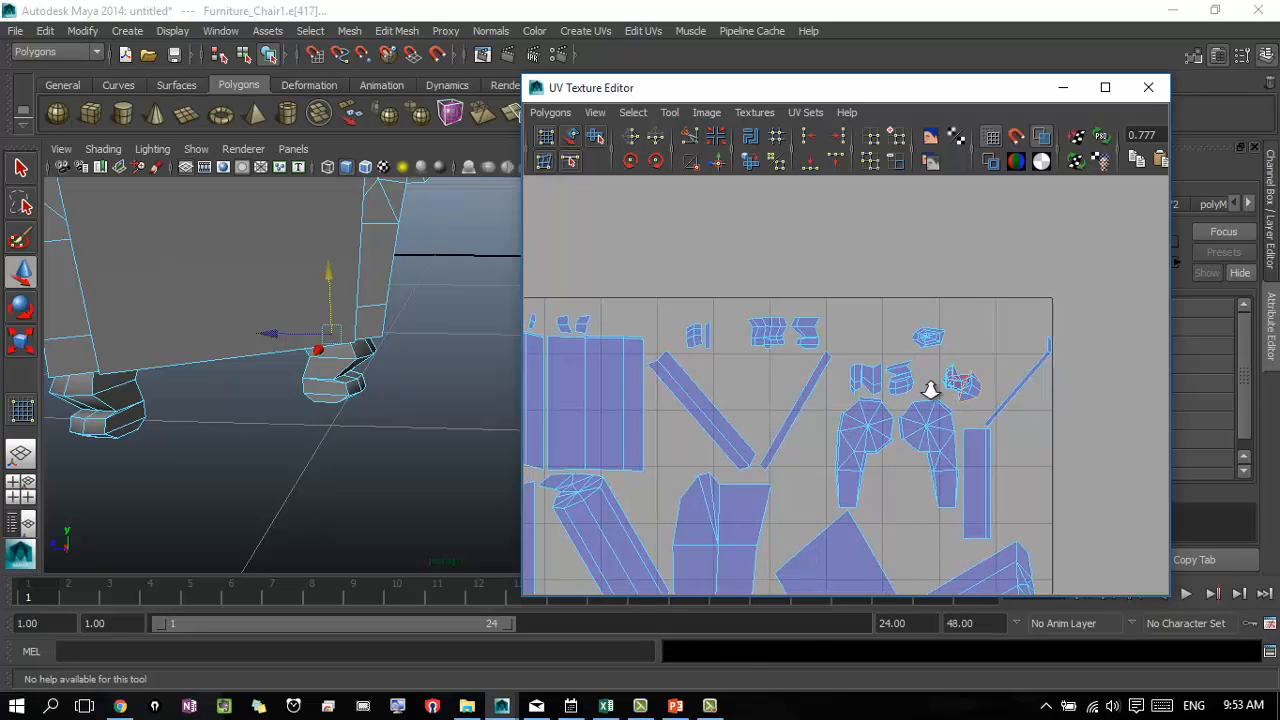
{"action": "scroll", "coordinate": [936, 390], "scroll_direction": "up", "scroll_amount": 3}
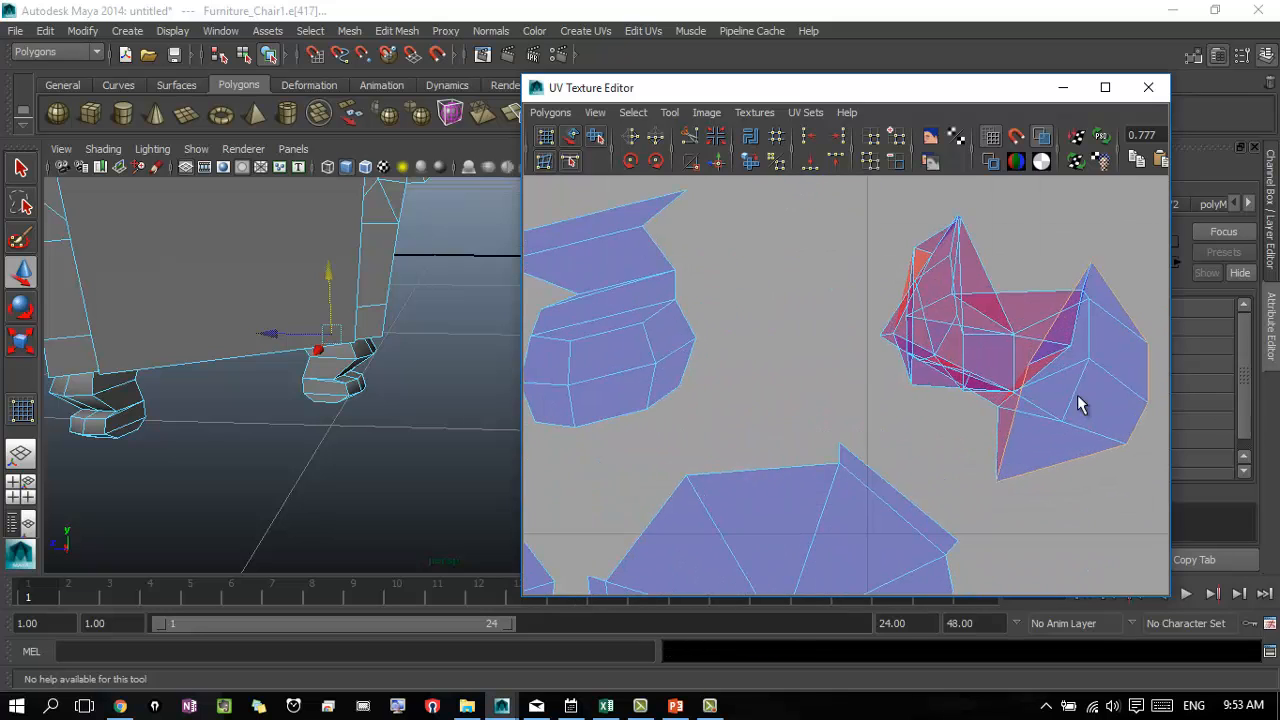
{"action": "middle_click_drag", "start_coordinate": [1025, 352], "coordinate": [853, 364], "text": "alt"}
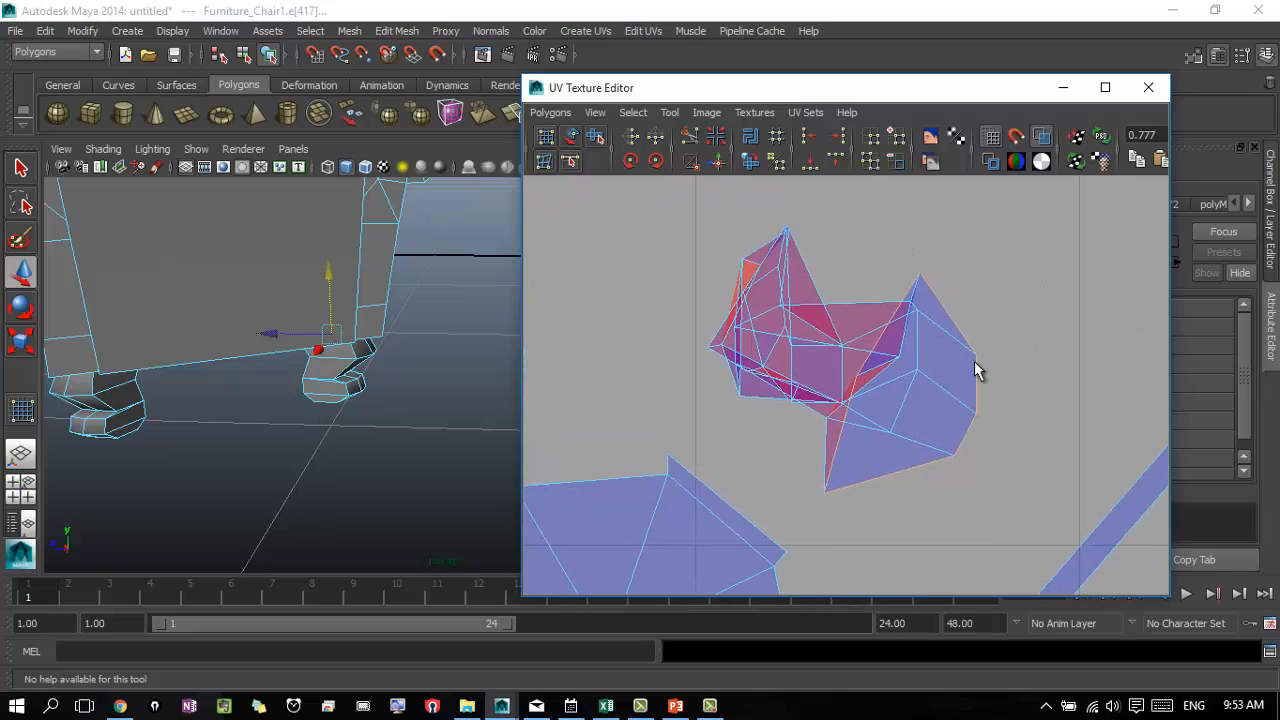
{"action": "scroll", "coordinate": [714, 371], "scroll_direction": "down", "scroll_amount": 8}
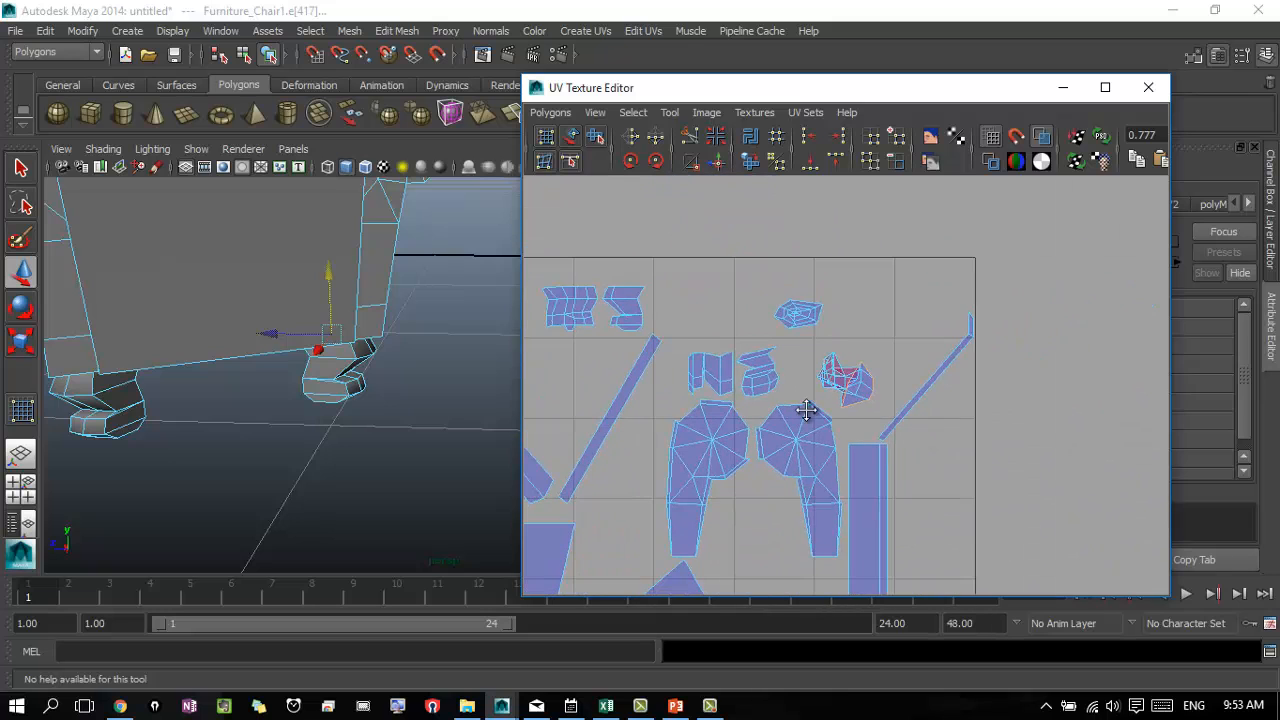
{"action": "middle_click_drag", "start_coordinate": [808, 409], "coordinate": [944, 315], "text": "alt"}
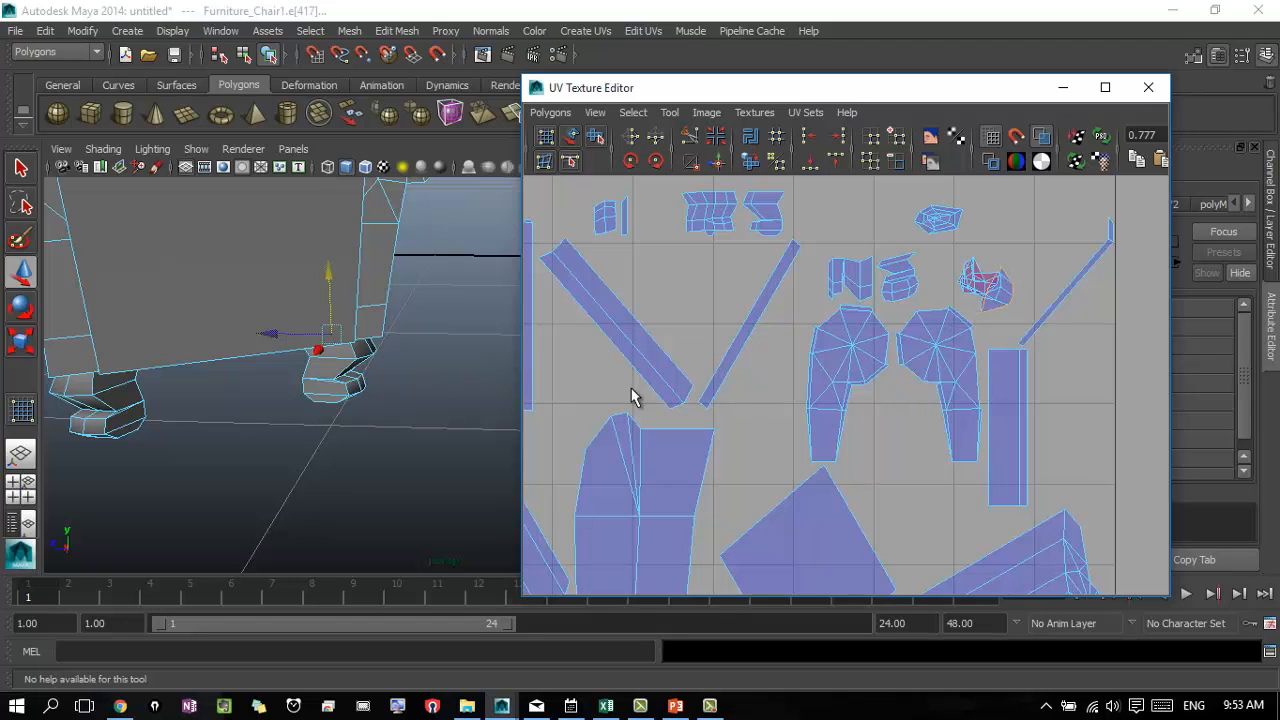
{"action": "key", "text": "ctrl+z"}
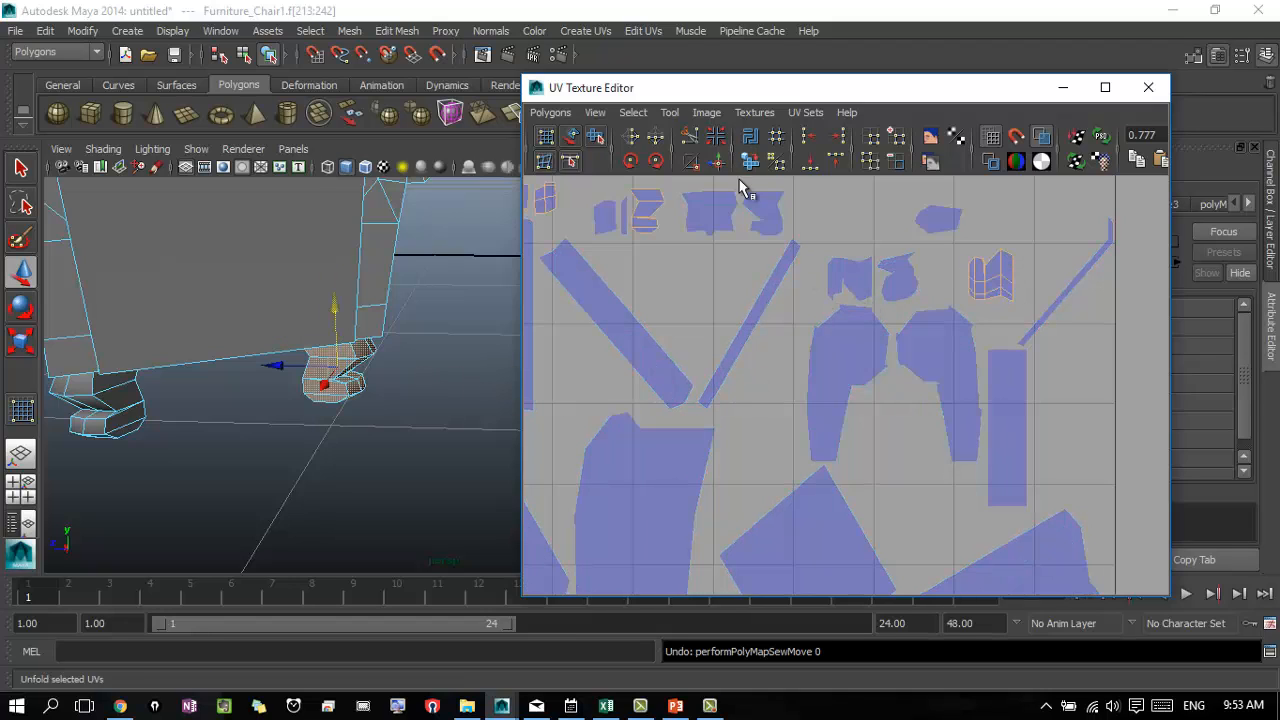
- Apply a Cylindrical Mapping projection to the selected chair leg faces
{"action": "left_click", "coordinate": [585, 31]}
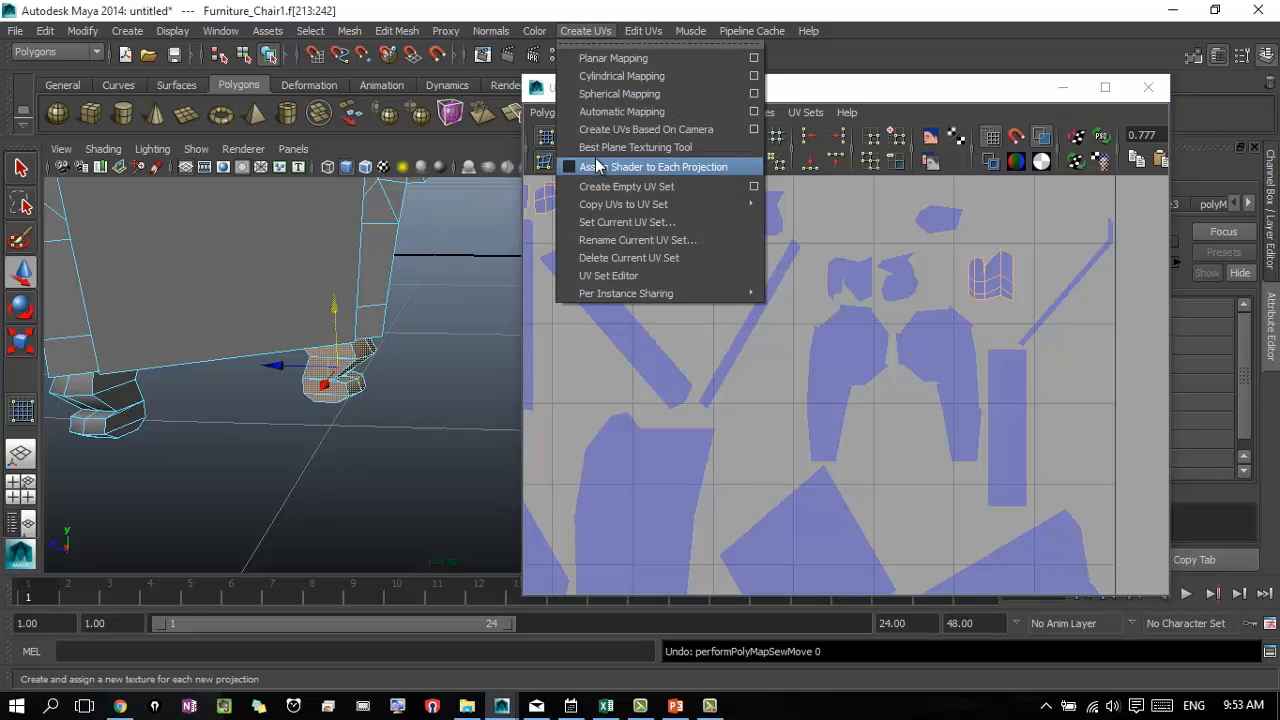
{"action": "left_click", "coordinate": [619, 77]}
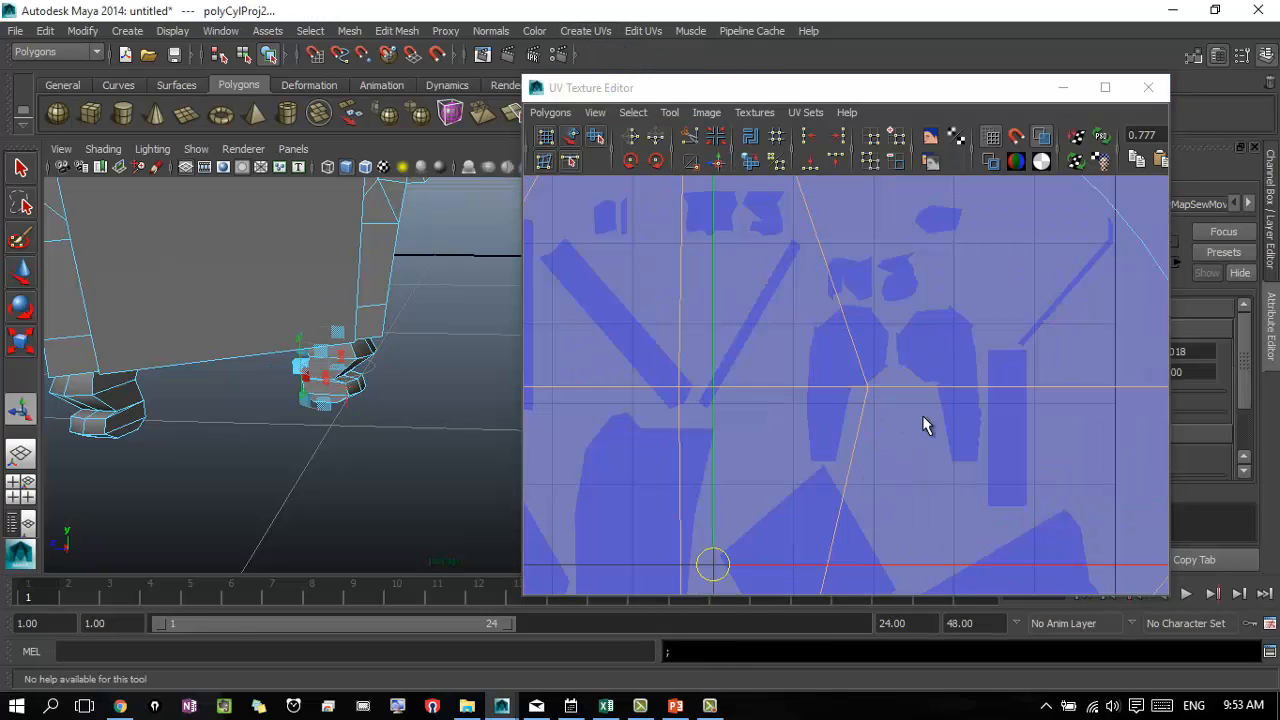
{"action": "scroll", "coordinate": [700, 371], "scroll_direction": "down", "scroll_amount": 5}
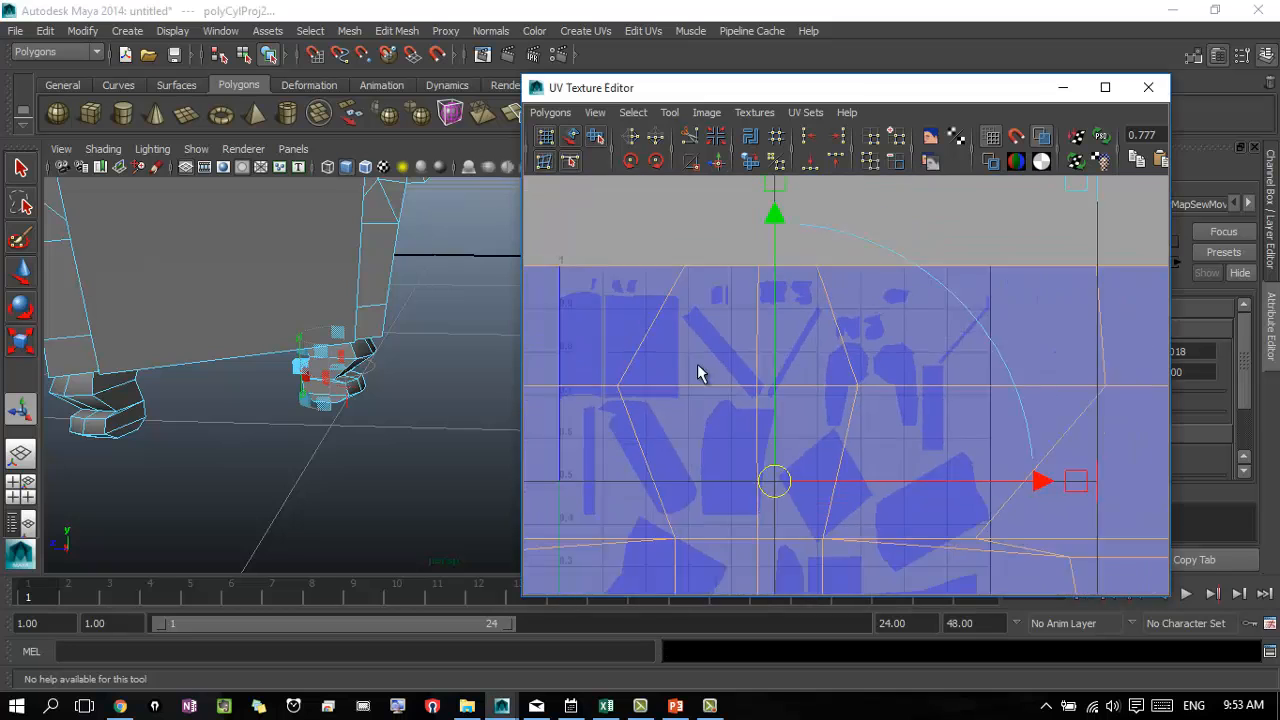
{"action": "scroll", "coordinate": [840, 430], "scroll_direction": "up", "scroll_amount": 4}
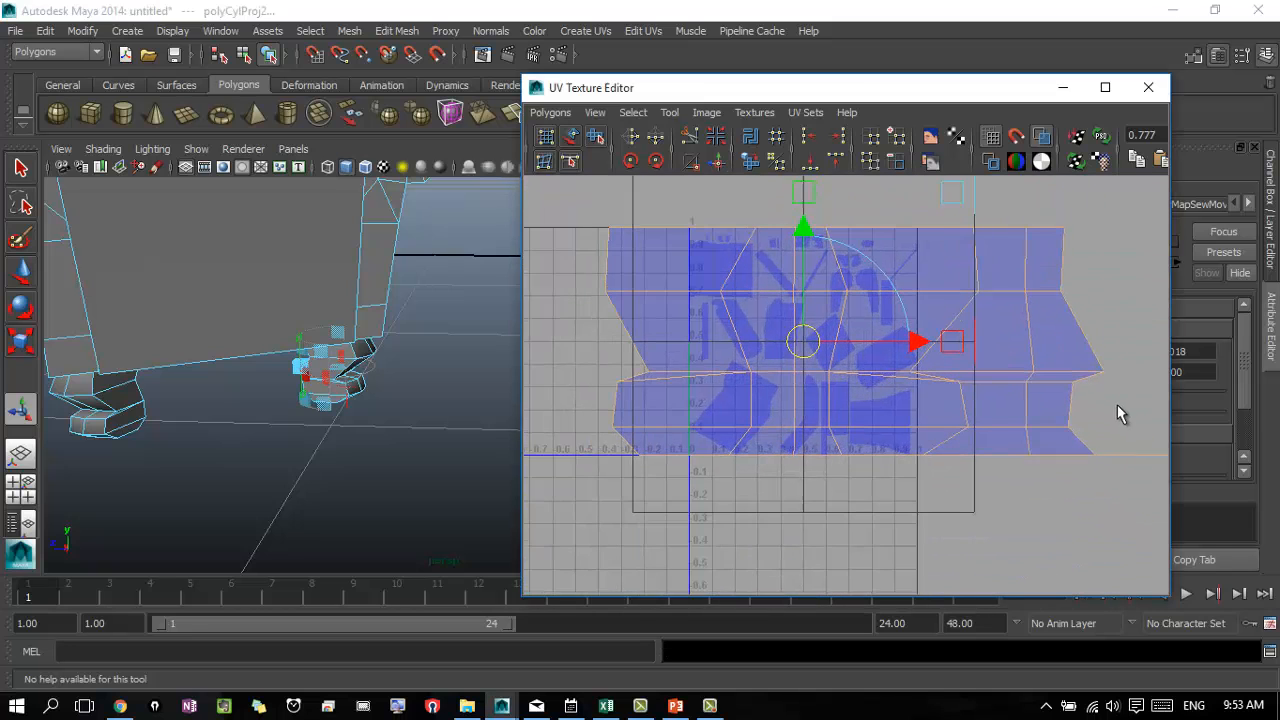
{"action": "middle_click_drag", "start_coordinate": [786, 414], "coordinate": [752, 432], "text": "alt"}
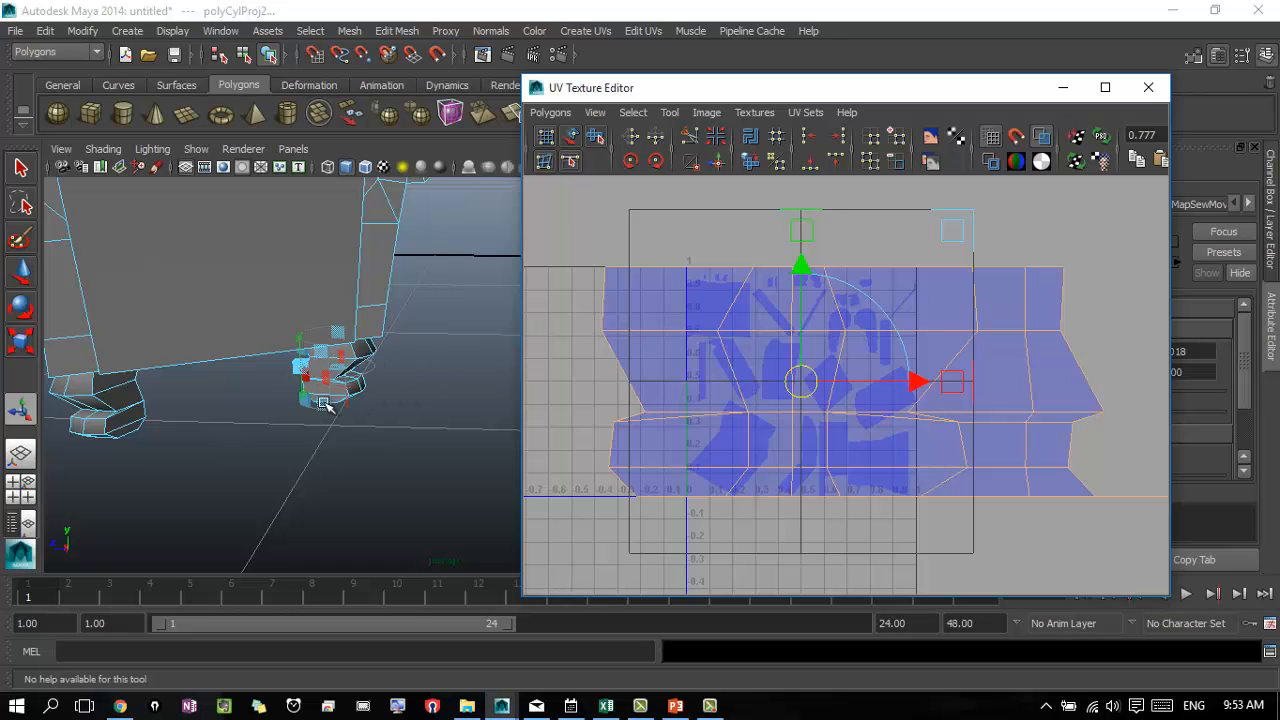
- Try to adjust the sweep of the cylindrical projection around the chair leg, and undo the change
{"action": "right_click_drag", "start_coordinate": [322, 403], "coordinate": [483, 394], "text": "alt"}
{"action": "middle_click_drag", "start_coordinate": [205, 354], "coordinate": [395, 350], "text": "alt"}
{"action": "right_click_drag", "start_coordinate": [395, 350], "coordinate": [330, 366], "text": "alt"}
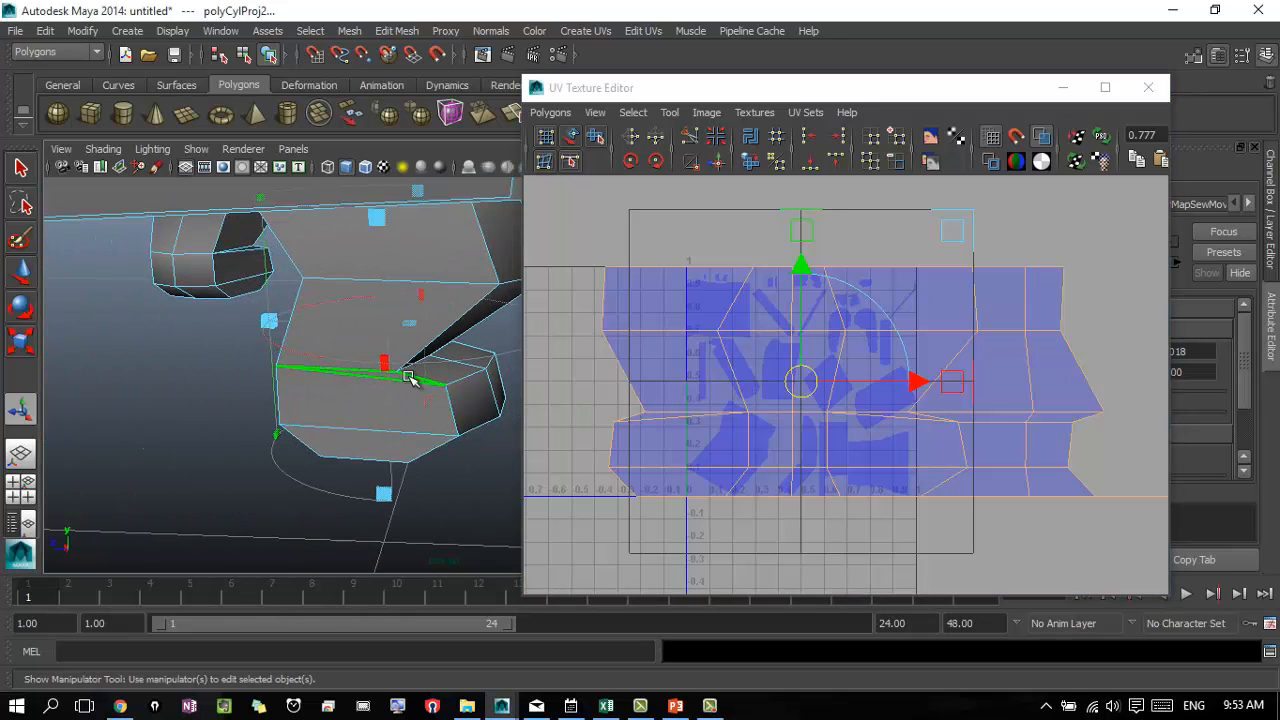
{"action": "left_click_drag", "start_coordinate": [396, 367], "coordinate": [376, 405]}
{"action": "key", "text": "ctrl+z"}
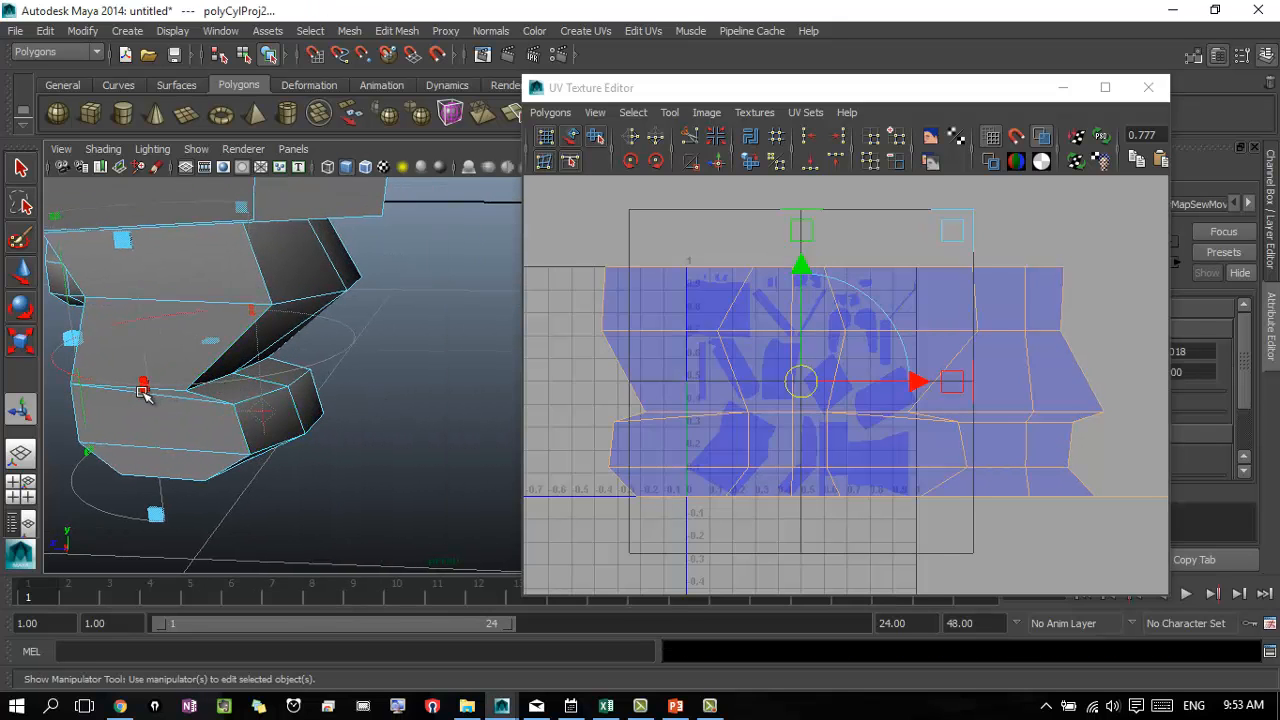
{"action": "left_click_drag", "start_coordinate": [143, 393], "coordinate": [707, 330]}
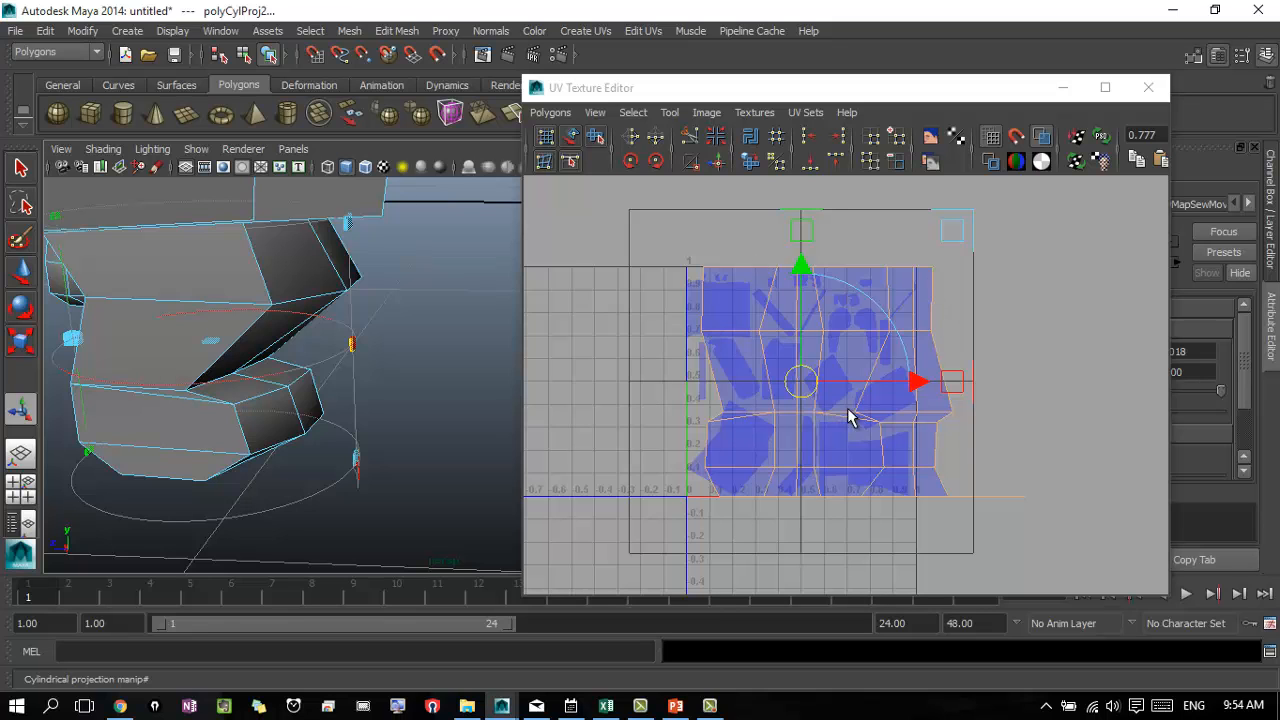
{"action": "middle_click_drag", "start_coordinate": [848, 428], "coordinate": [793, 459], "text": "alt"}
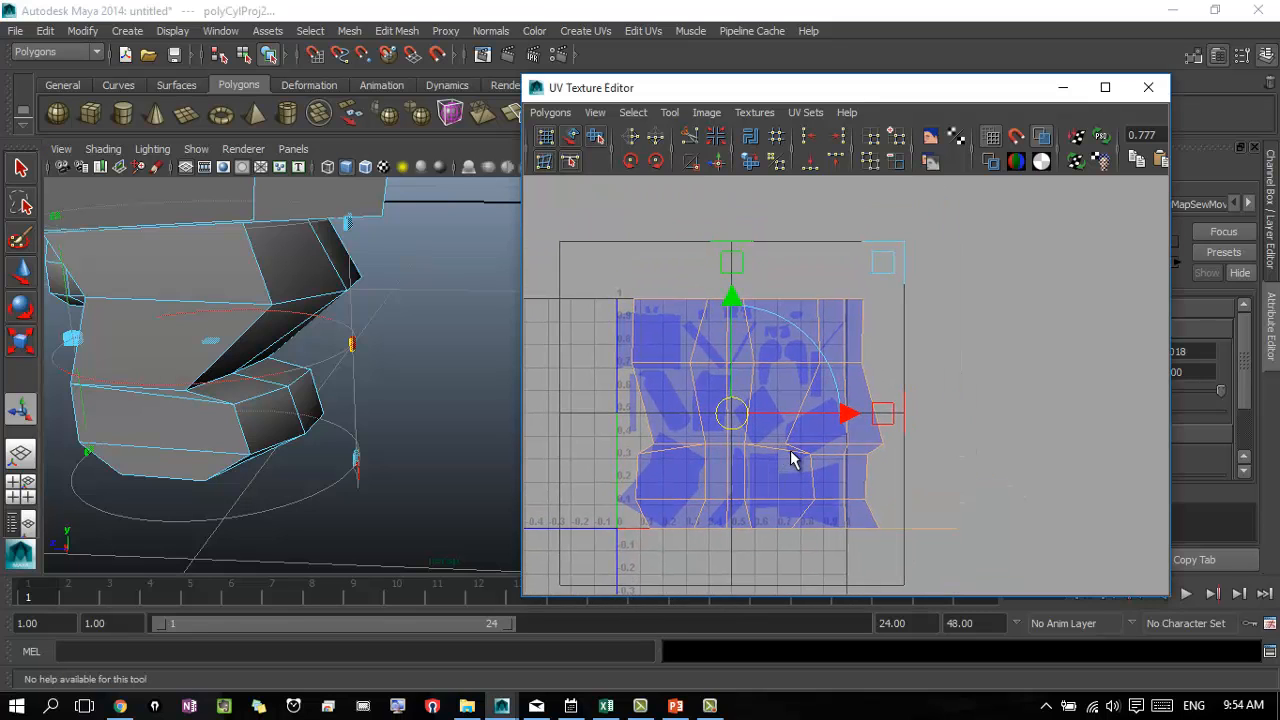
{"action": "key", "text": "r"}
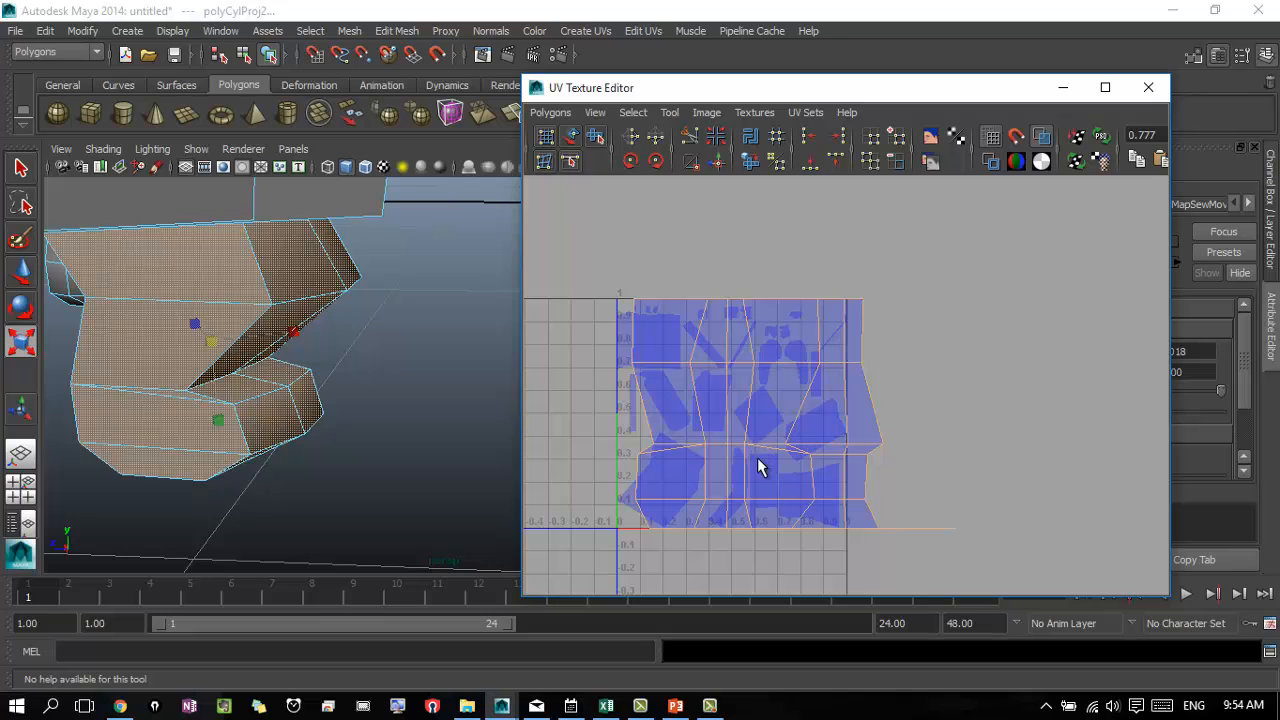
{"action": "right_click_drag", "start_coordinate": [800, 393], "coordinate": [852, 397]}
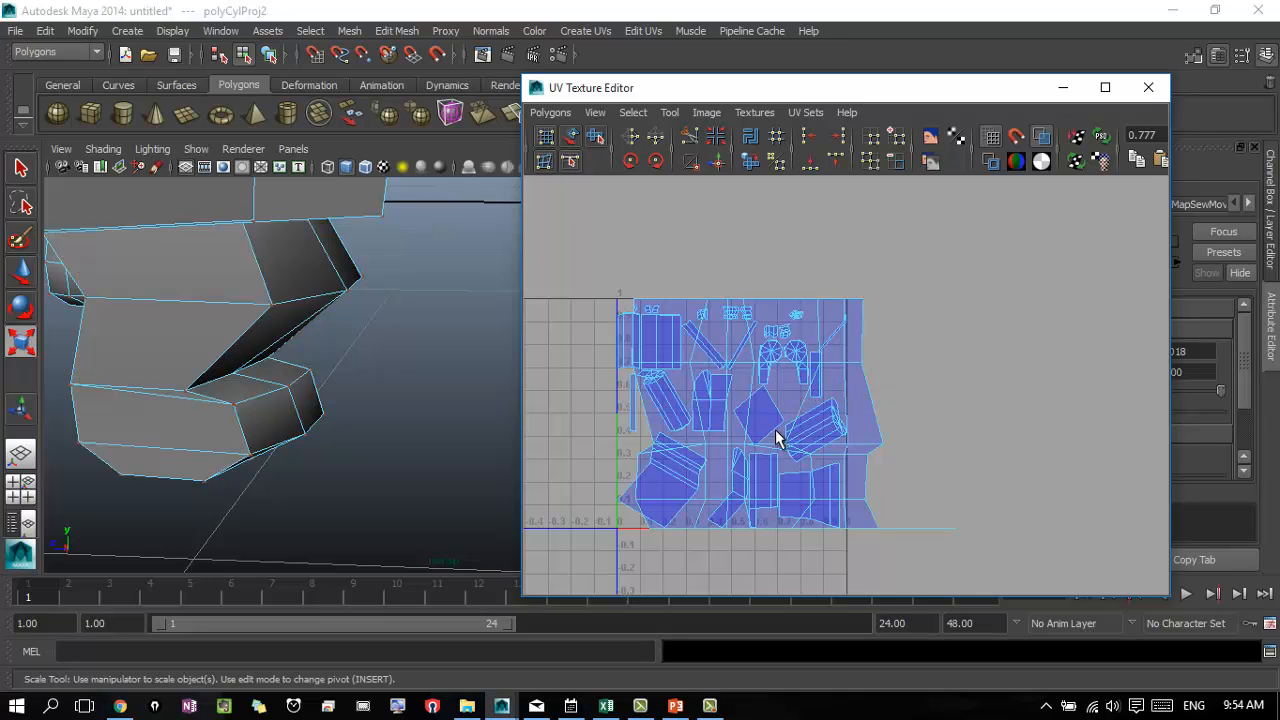
{"action": "key", "text": "ctrl+z"}
{"action": "key", "text": "ctrl+z"}
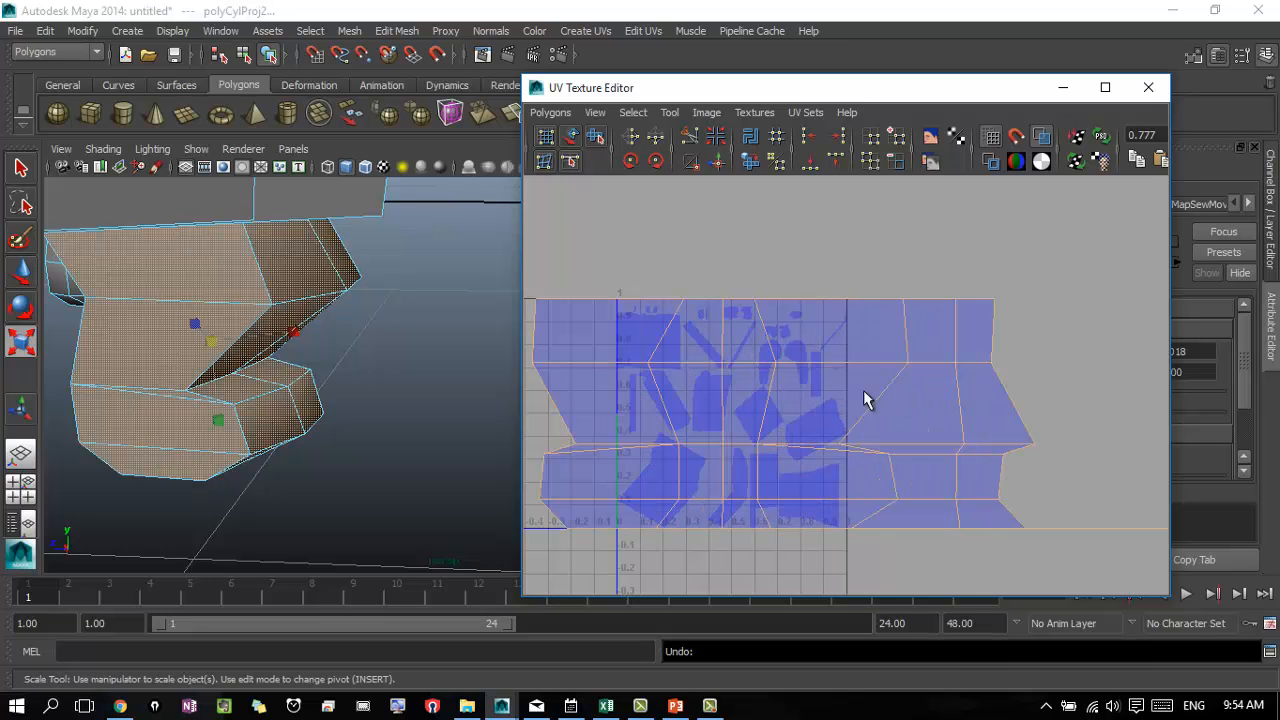
- Undo the leg's cylindrical projection and restore it by redoing the operation
{"action": "right_click_drag", "start_coordinate": [990, 298], "coordinate": [1046, 309]}
{"action": "key", "text": "ctrl+z"}
{"action": "right_click", "coordinate": [969, 313], "text": "shift"}
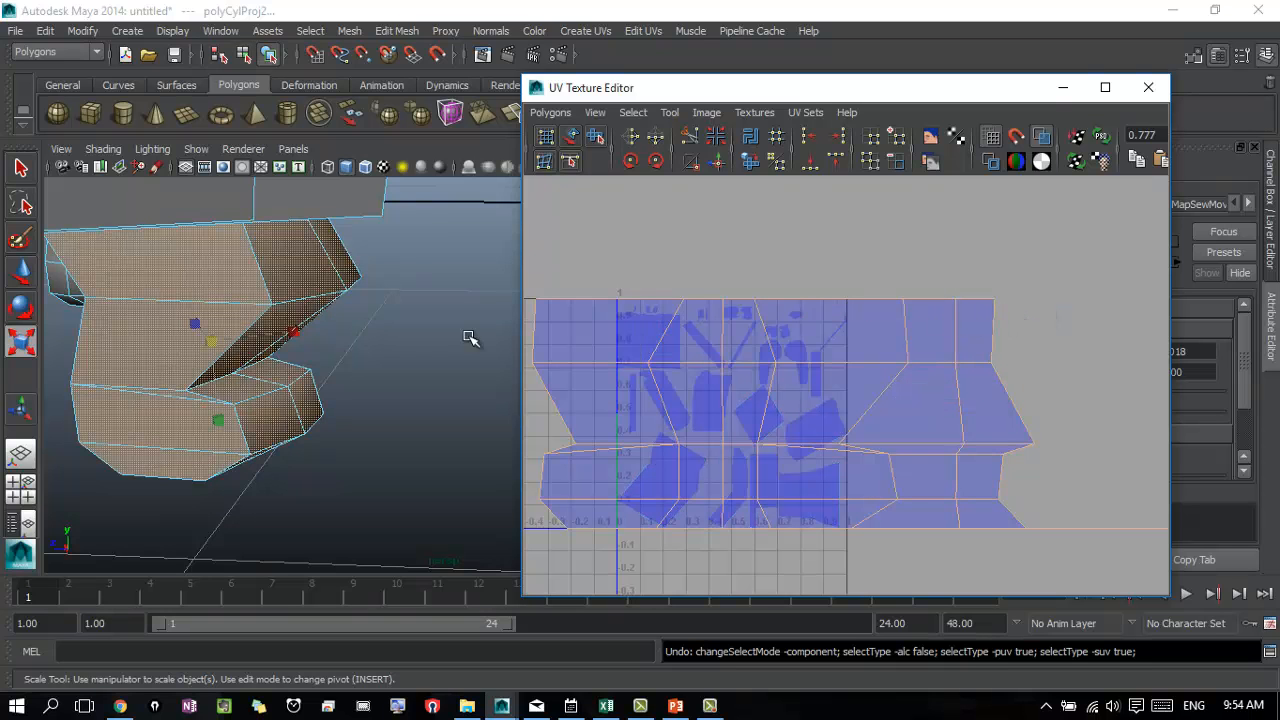
{"action": "key", "text": "ctrl+z"}
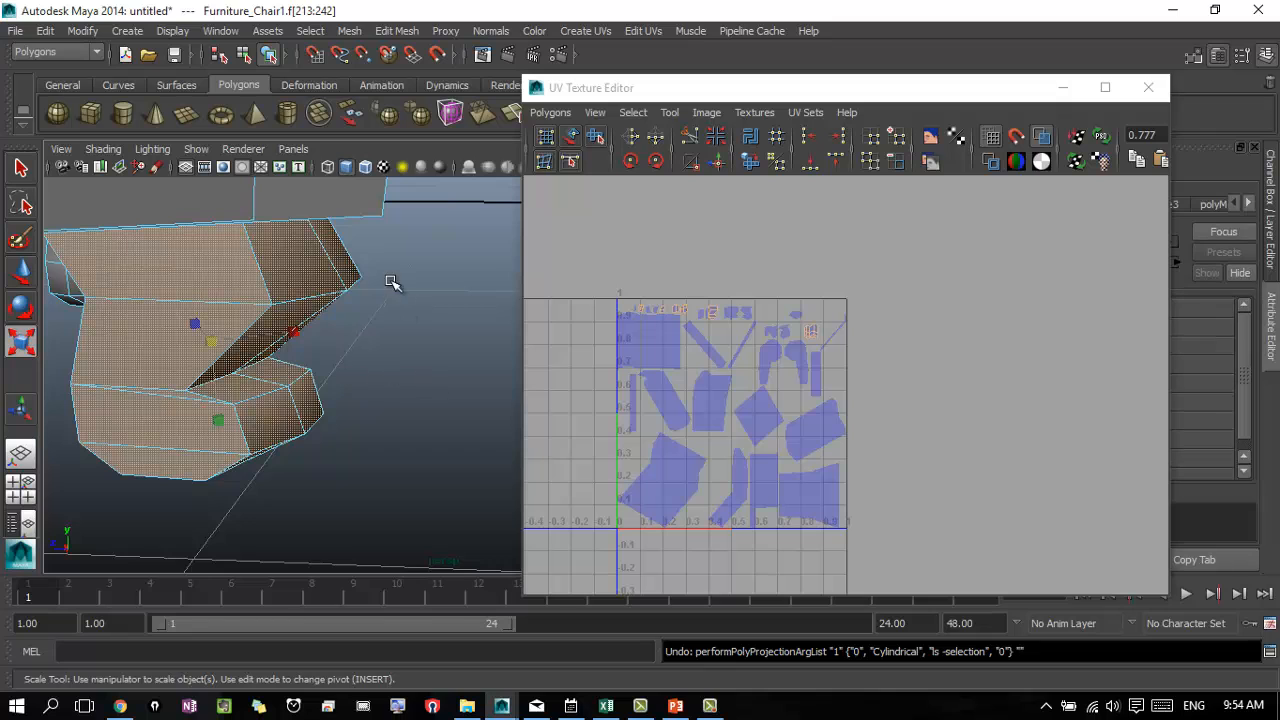
{"action": "left_click", "coordinate": [45, 31]}
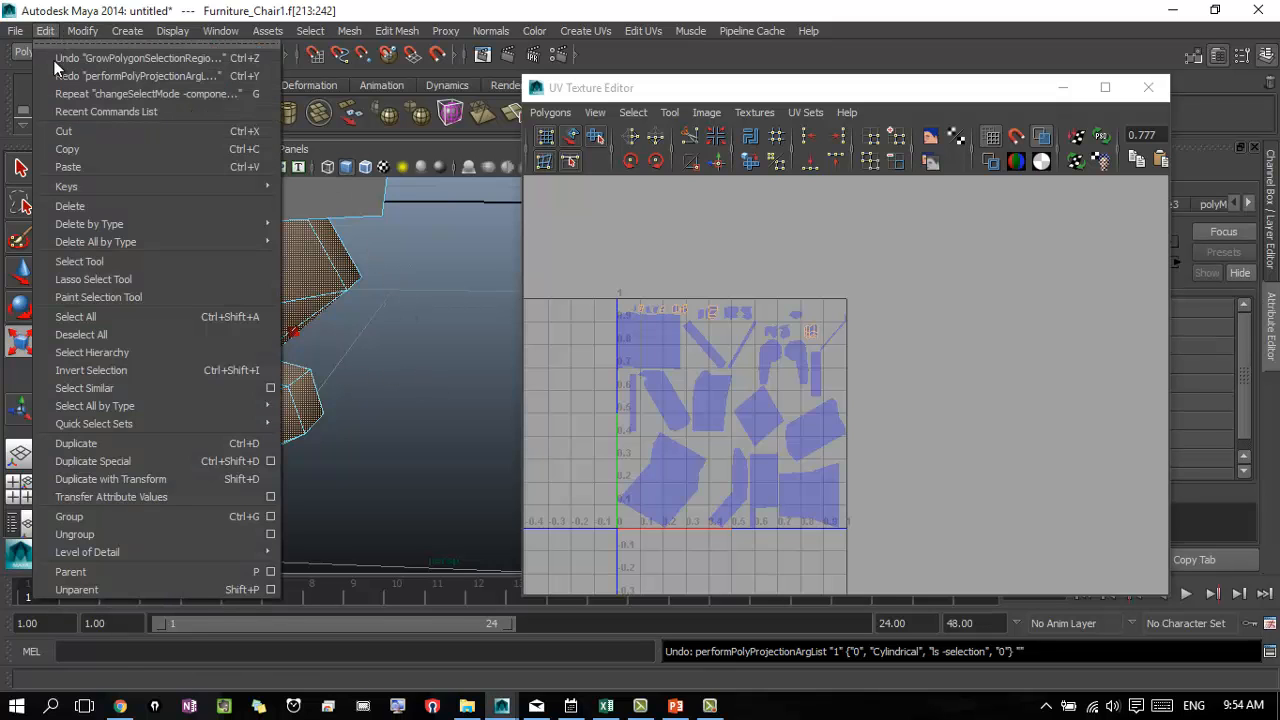
{"action": "left_click", "coordinate": [75, 77]}
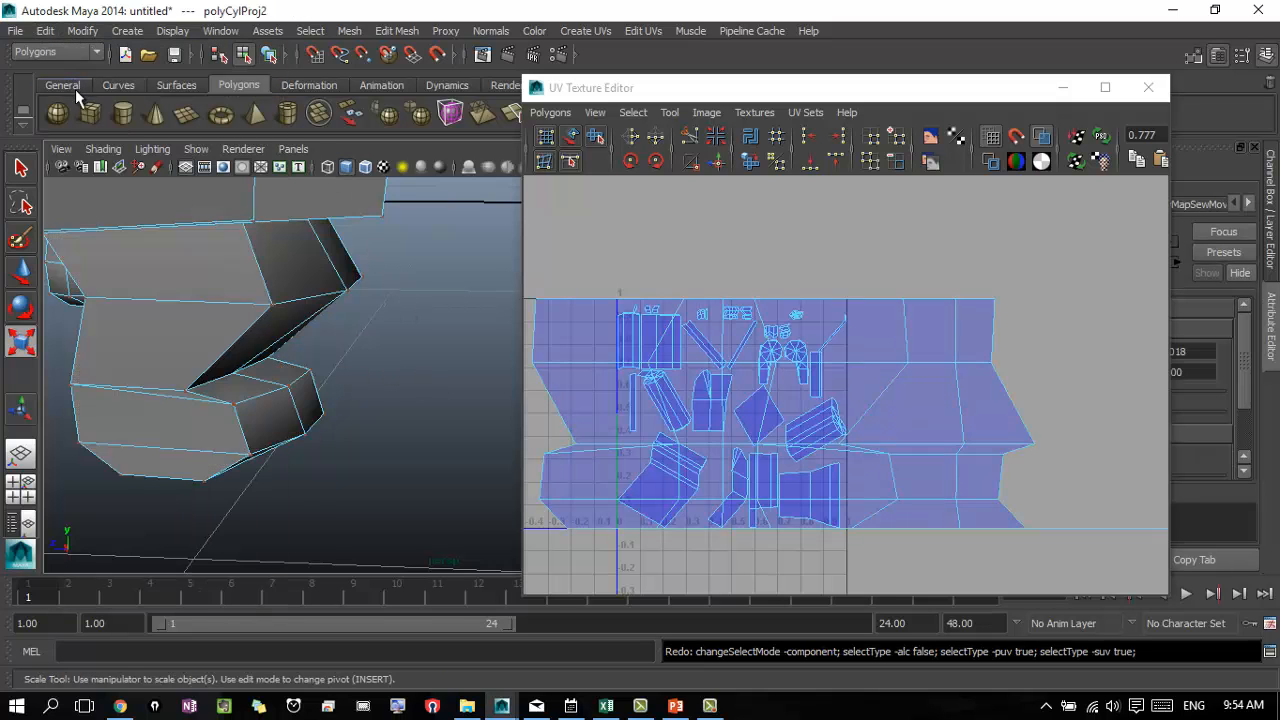
{"action": "key", "text": "shift+z"}
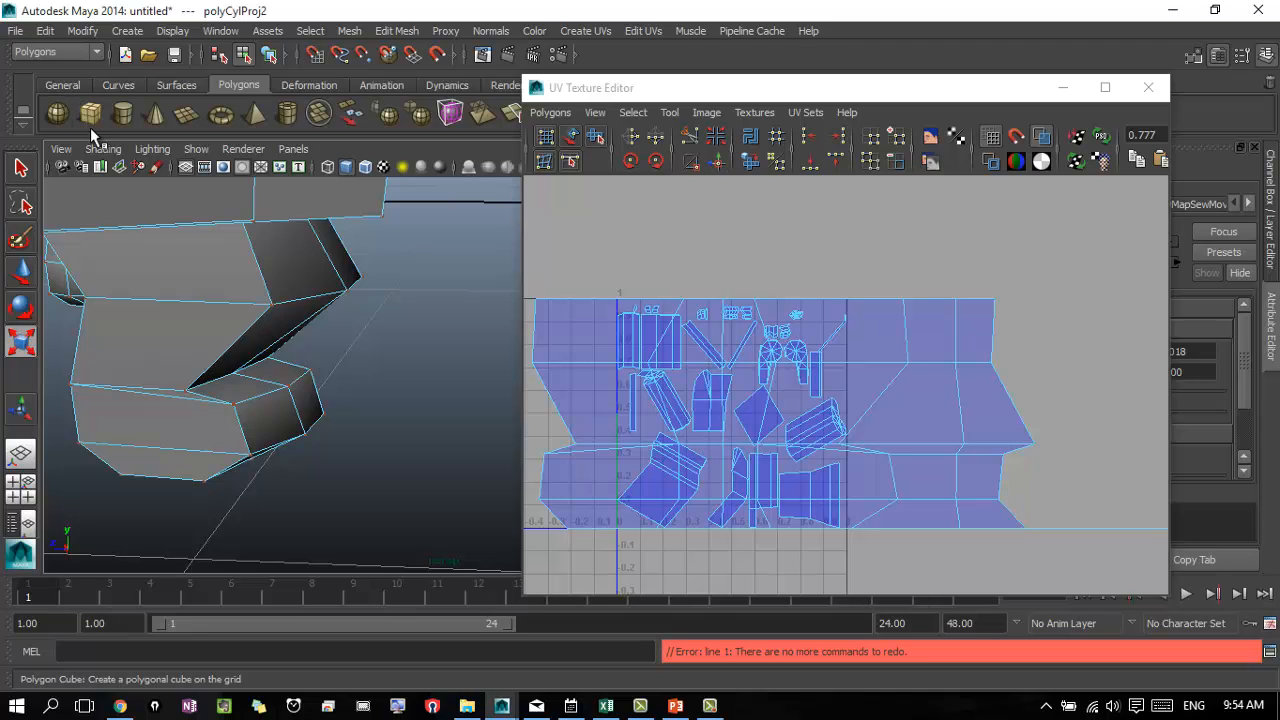
- Select a corner UV of the projected leg shell and convert the selection to the shell border
{"action": "left_click", "coordinate": [543, 309]}
{"action": "right_click_drag", "start_coordinate": [543, 309], "coordinate": [600, 308]}
{"action": "key", "text": "r"}
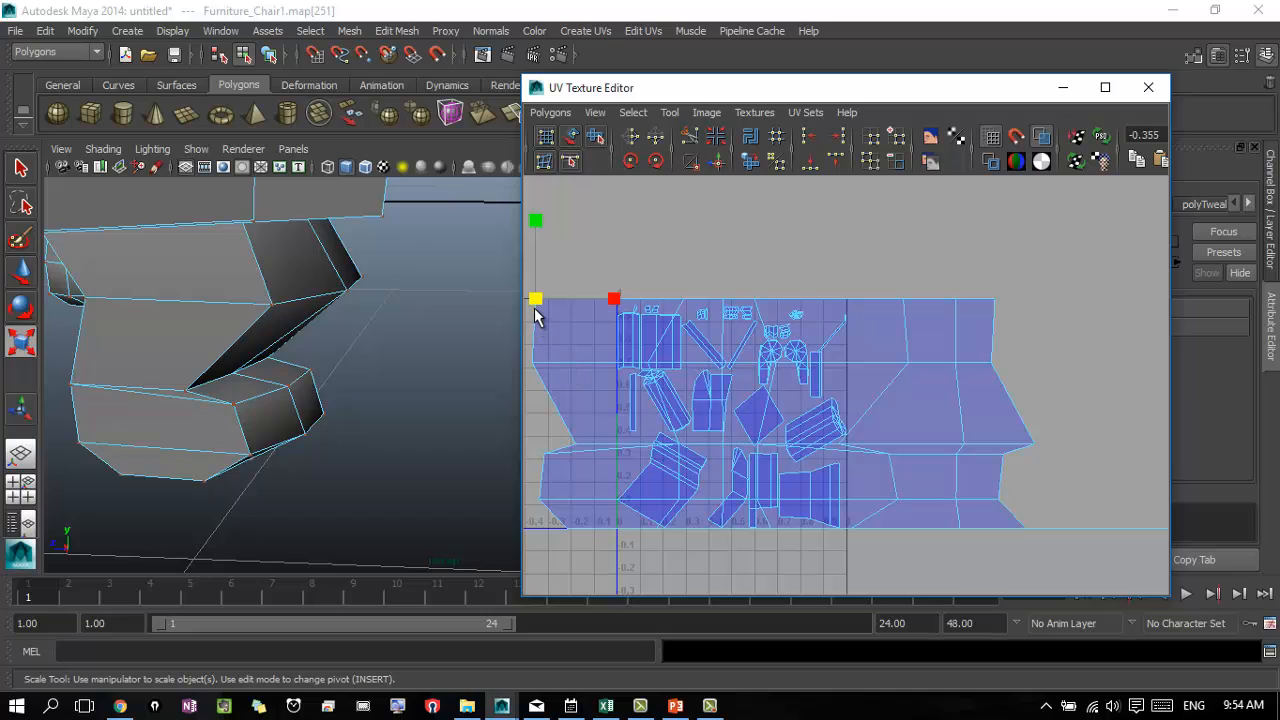
{"action": "right_click", "coordinate": [537, 313], "text": "shift"}
{"action": "right_click", "coordinate": [537, 313], "text": "ctrl"}
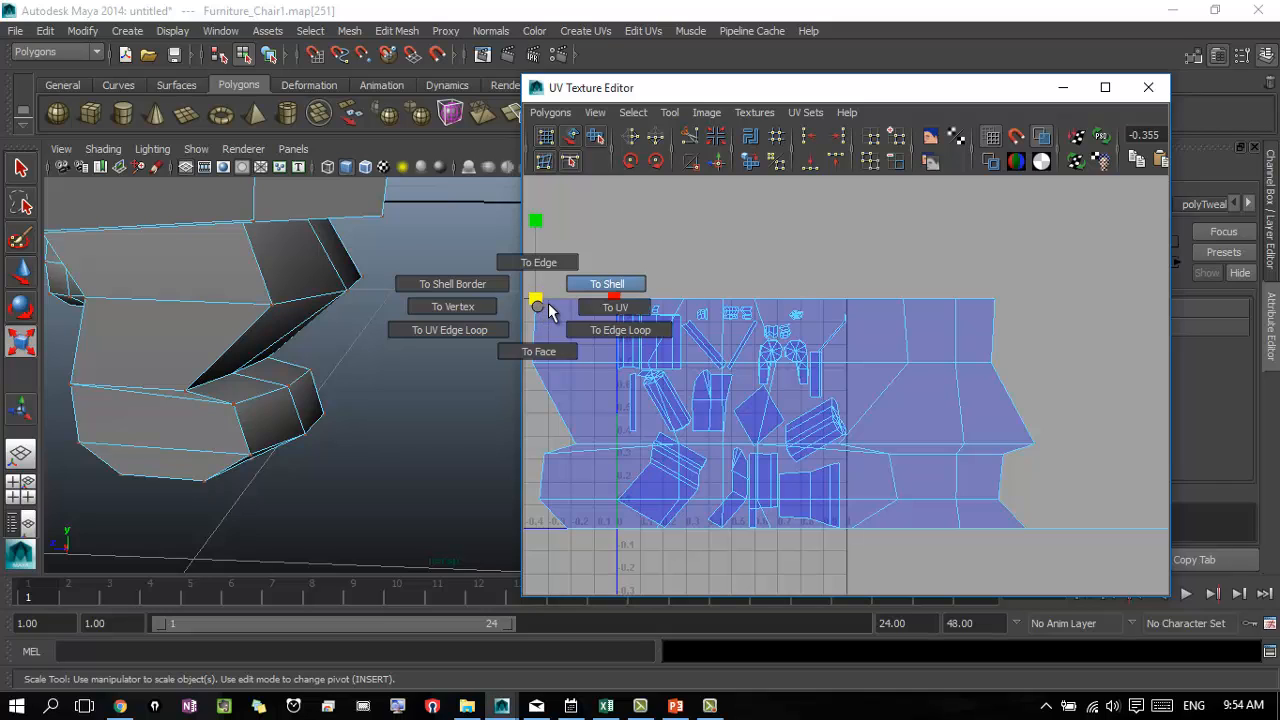
{"action": "right_click_drag", "start_coordinate": [532, 303], "coordinate": [480, 283], "text": "ctrl"}
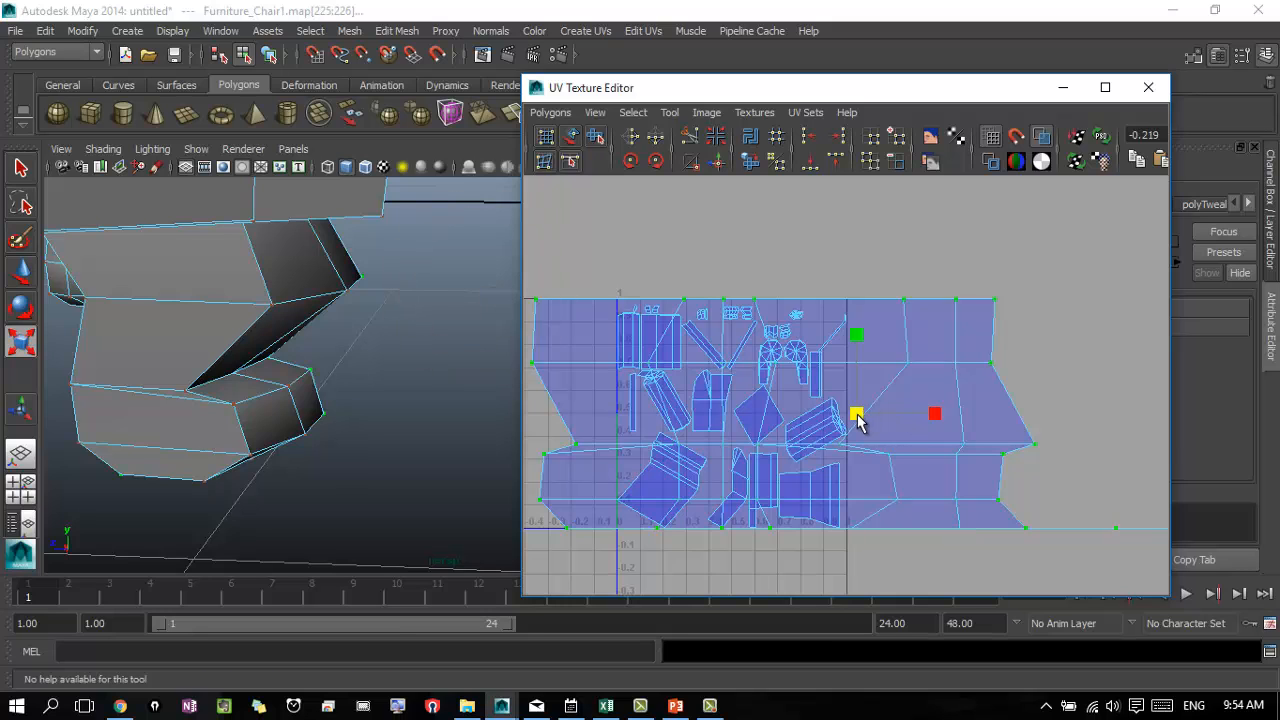
- Undo the trial scaling of the border UVs and extend the selection to the entire leg shell
{"action": "mouse_move", "coordinate": [858, 421]}
{"action": "left_mouse_down"}
{"action": "mouse_move", "coordinate": [874, 403]}
{"action": "mouse_move", "coordinate": [854, 411]}
{"action": "left_mouse_up"}
{"action": "key", "text": "ctrl+z"}
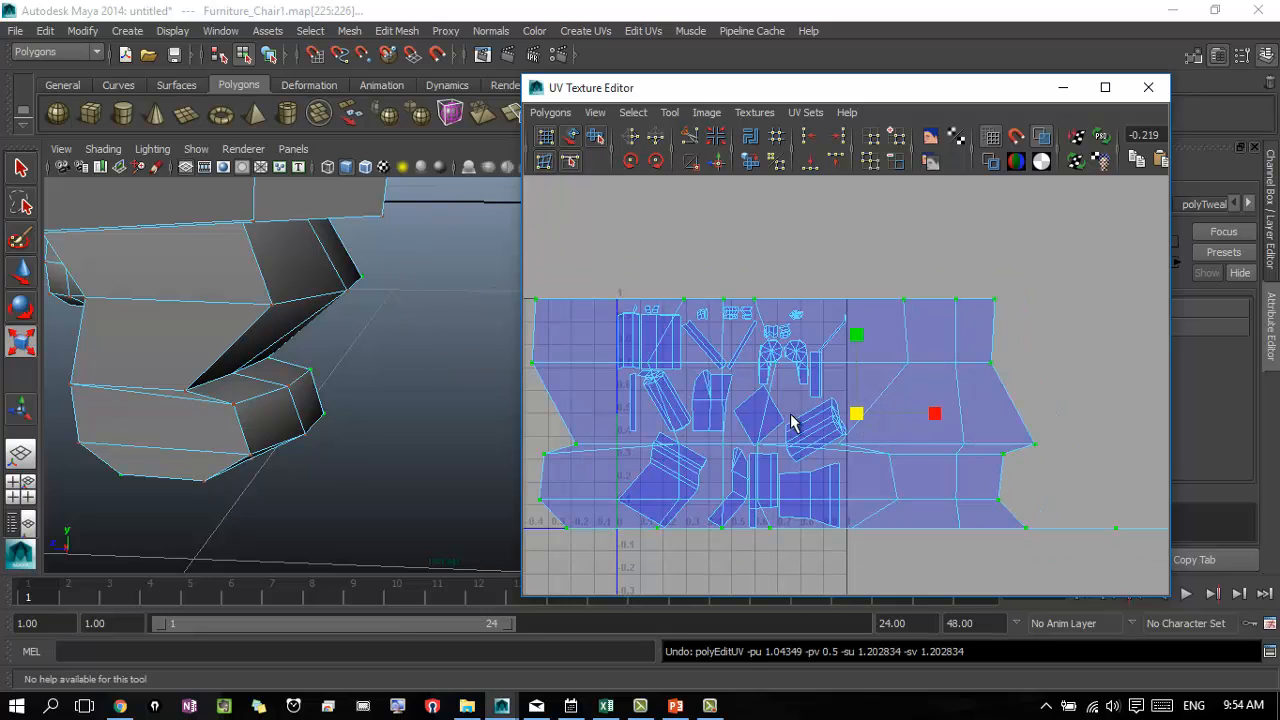
{"action": "right_click", "coordinate": [547, 305]}
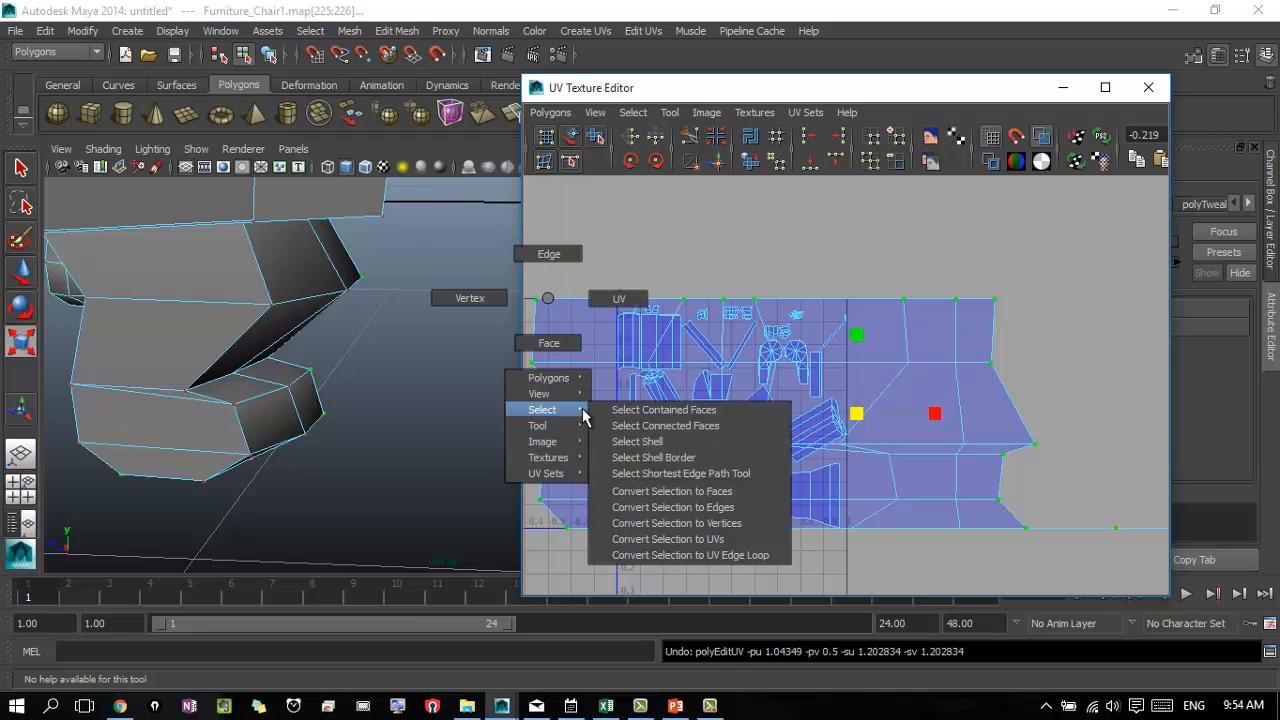
{"action": "left_click", "coordinate": [650, 445]}
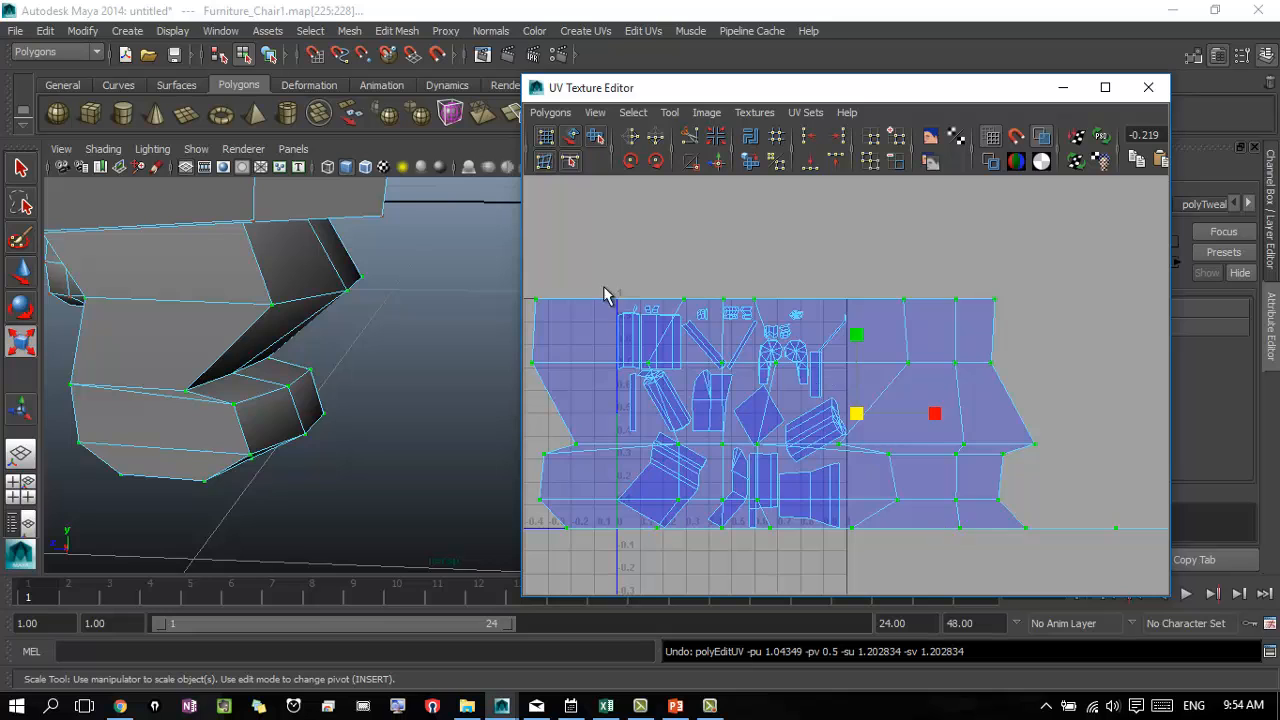
- Scale the selected leg shell down in both width and height
{"action": "middle_click_drag", "start_coordinate": [760, 373], "coordinate": [840, 418], "text": "alt"}
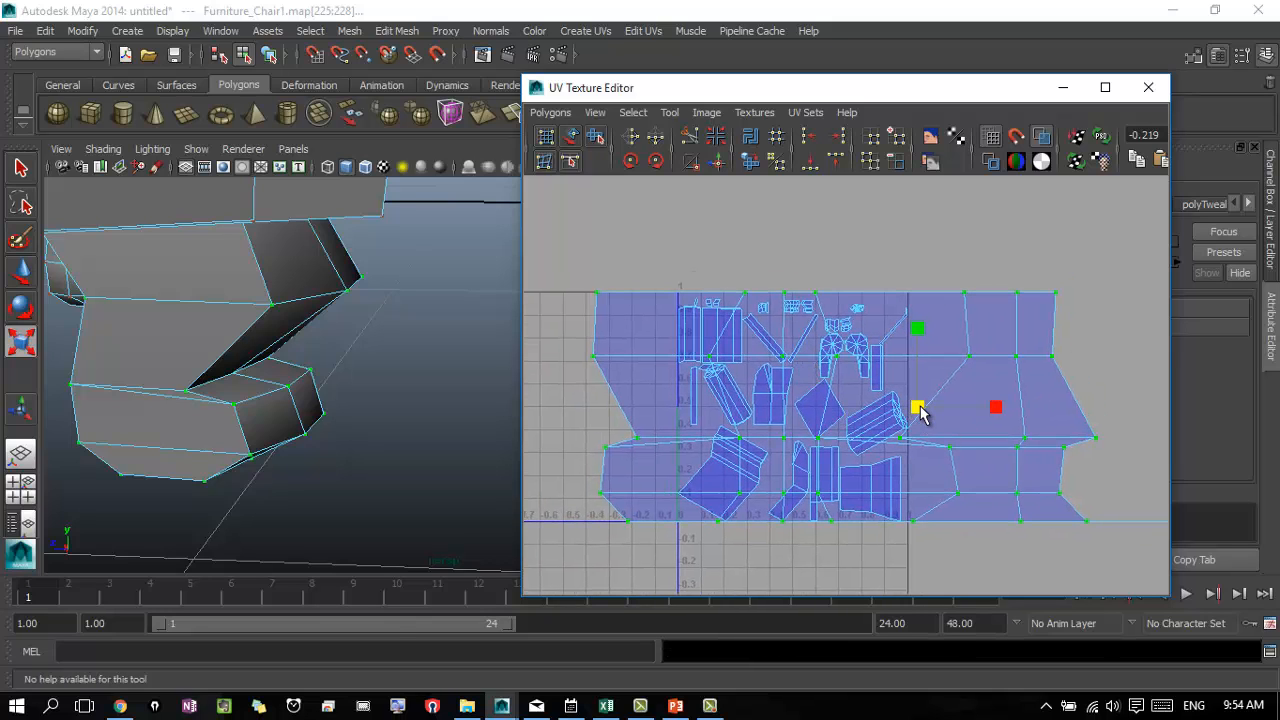
{"action": "left_click_drag", "start_coordinate": [920, 413], "coordinate": [880, 410]}
{"action": "left_click_drag", "start_coordinate": [917, 332], "coordinate": [921, 378]}
{"action": "left_click_drag", "start_coordinate": [981, 410], "coordinate": [938, 408]}
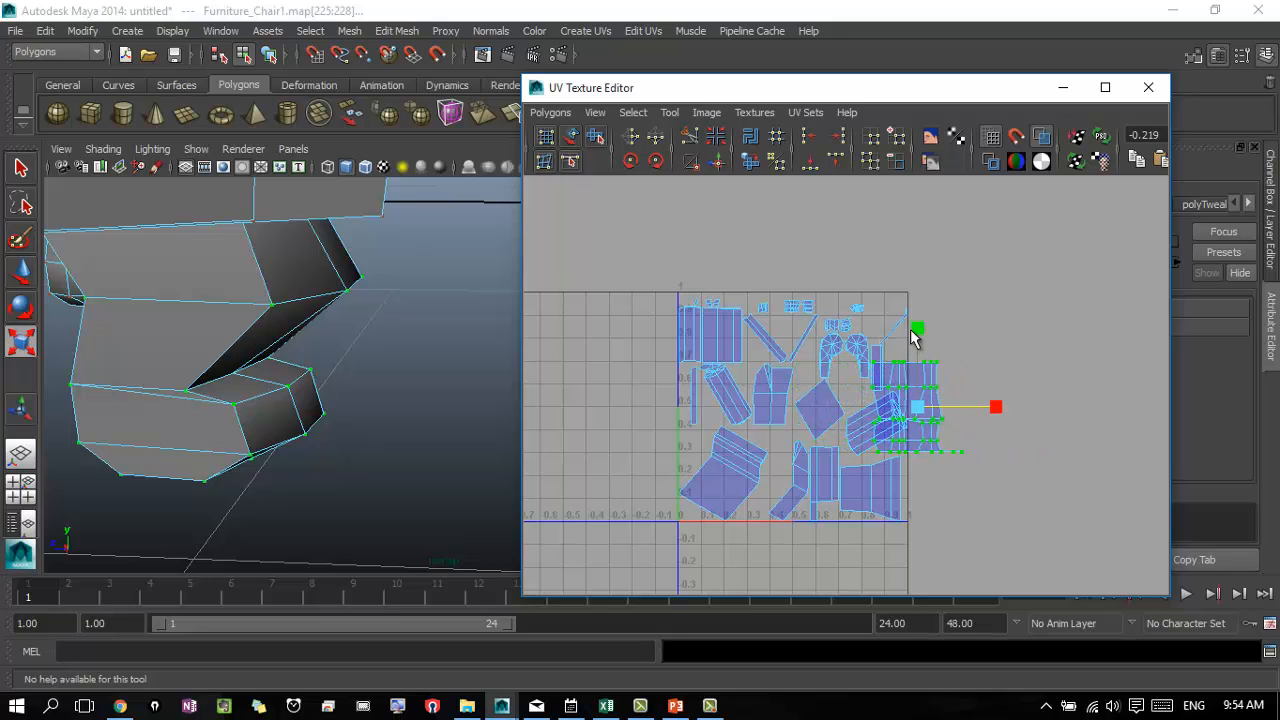
{"action": "left_click_drag", "start_coordinate": [912, 335], "coordinate": [917, 383]}
{"action": "left_click_drag", "start_coordinate": [994, 409], "coordinate": [950, 405]}
- Shrink the leg shell further in width and height to roughly match the other small leg shells
{"action": "key", "text": "f"}
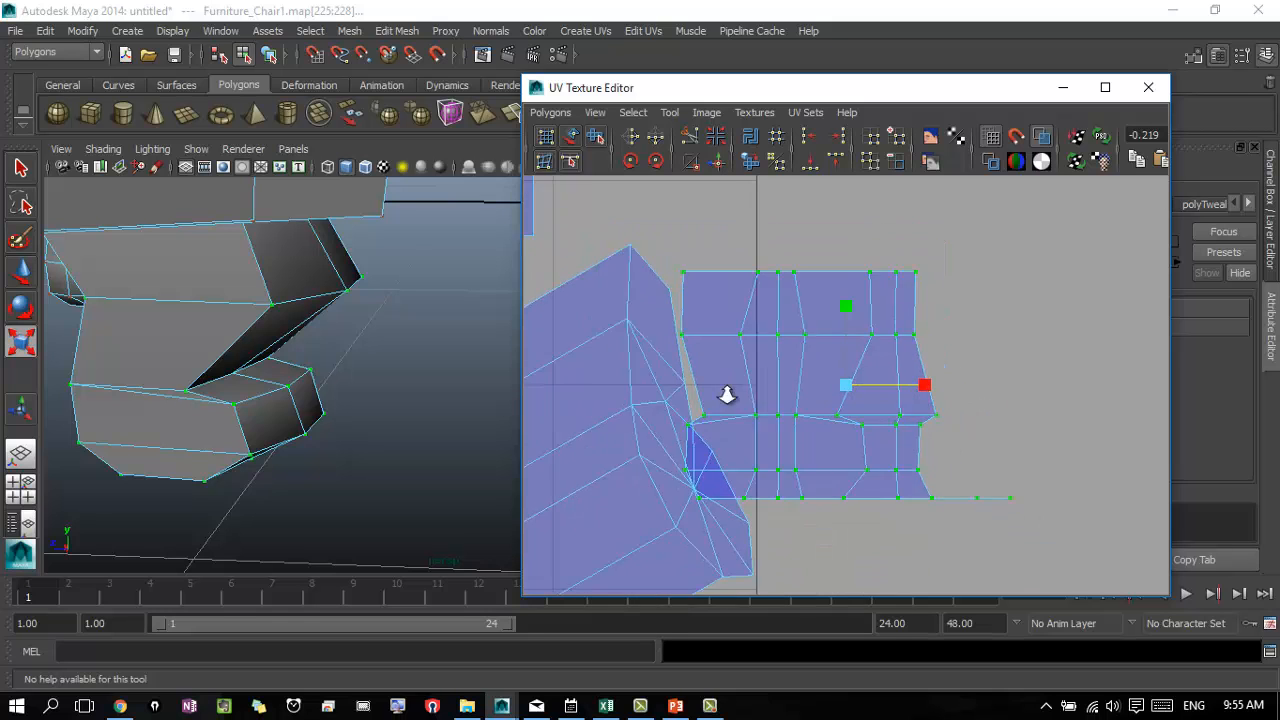
{"action": "right_click_drag", "start_coordinate": [727, 395], "coordinate": [620, 400], "text": "alt"}
{"action": "right_click_drag", "start_coordinate": [836, 404], "coordinate": [734, 386], "text": "alt"}
{"action": "middle_click_drag", "start_coordinate": [804, 376], "coordinate": [850, 468], "text": "alt"}
{"action": "left_click_drag", "start_coordinate": [977, 489], "coordinate": [945, 488]}
{"action": "left_click_drag", "start_coordinate": [897, 407], "coordinate": [896, 450]}
{"action": "left_click_drag", "start_coordinate": [977, 484], "coordinate": [955, 484]}
{"action": "scroll", "coordinate": [893, 470], "scroll_direction": "down", "scroll_amount": 2}
{"action": "scroll", "coordinate": [894, 463], "scroll_direction": "down", "scroll_amount": 1}
- Move the scaled leg shell into the free space just above the other small leg shells, beside the spiral-shaped shell
{"action": "key", "text": "w"}
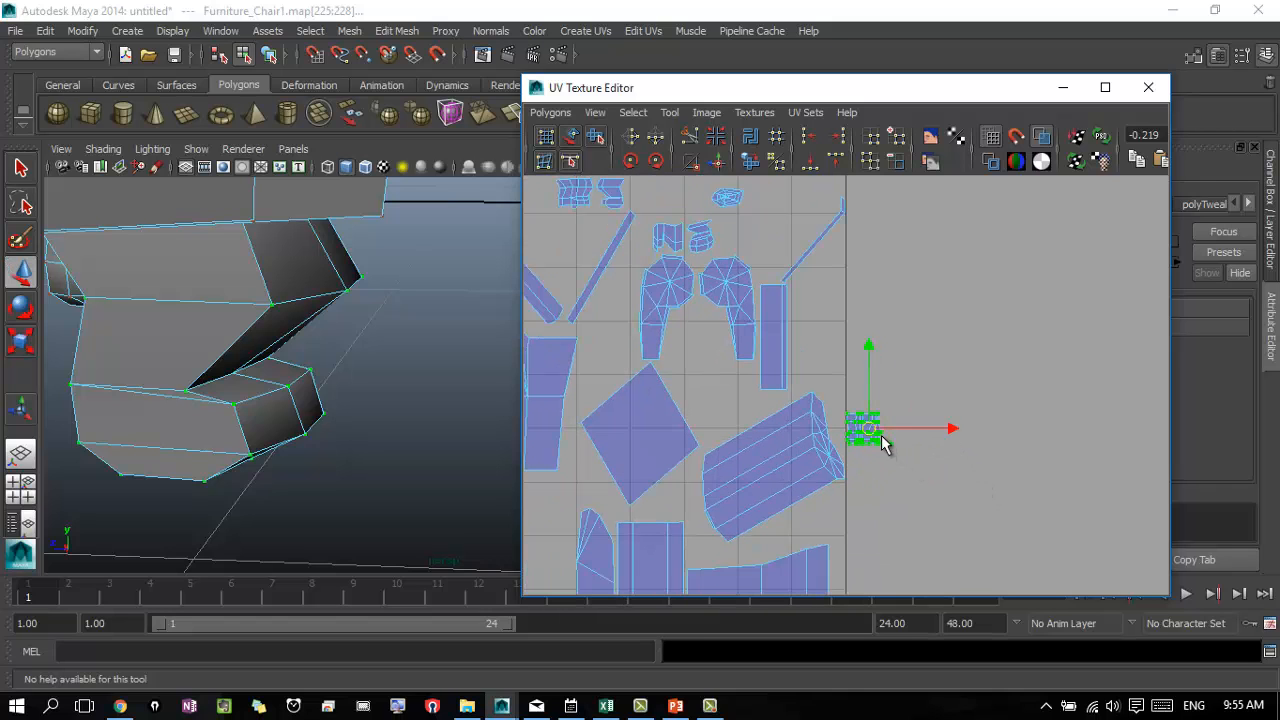
{"action": "left_click_drag", "start_coordinate": [875, 433], "coordinate": [708, 208]}
{"action": "scroll", "coordinate": [782, 250], "scroll_direction": "down", "scroll_amount": 1}
{"action": "middle_click_drag", "start_coordinate": [785, 254], "coordinate": [840, 318], "text": "alt"}
{"action": "key", "text": "f"}
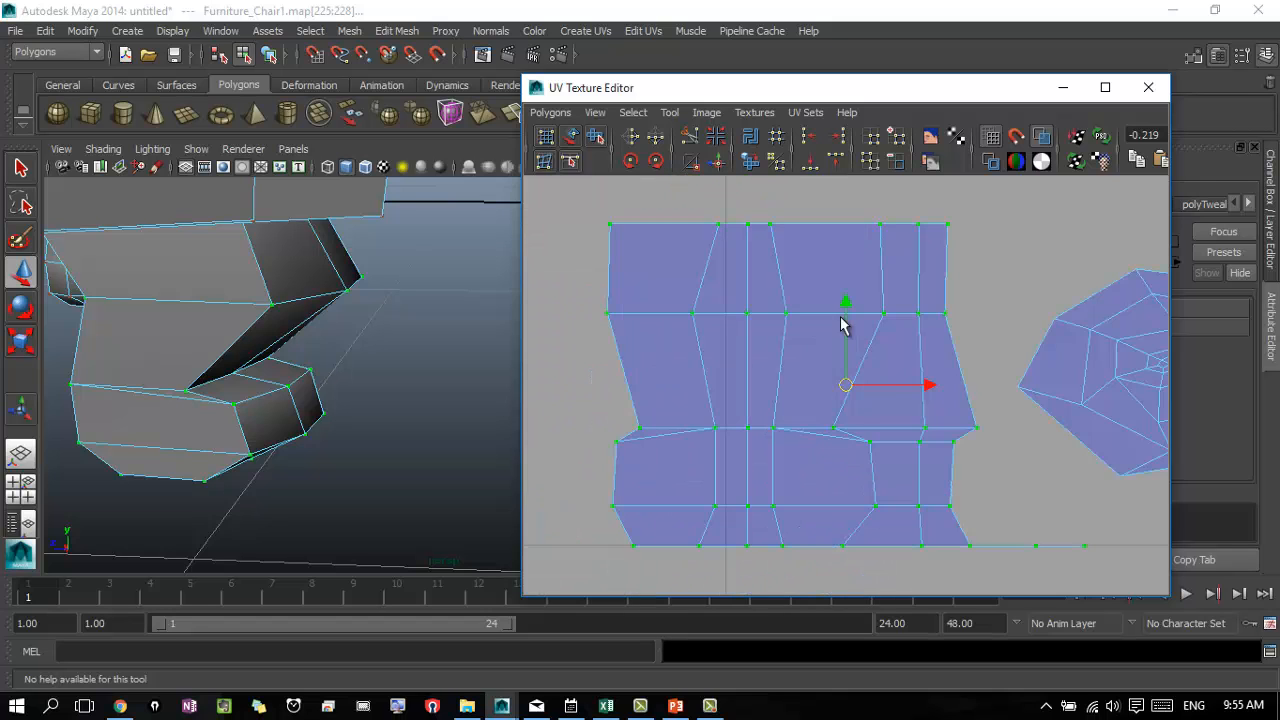
- Move individual UVs along the leg shell's bottom edge apart to open up the collapsed foot faces
{"action": "scroll", "coordinate": [791, 454], "scroll_direction": "down", "scroll_amount": 2}
{"action": "middle_click_drag", "start_coordinate": [974, 460], "coordinate": [874, 443], "text": "alt"}
{"action": "left_click", "coordinate": [805, 502]}
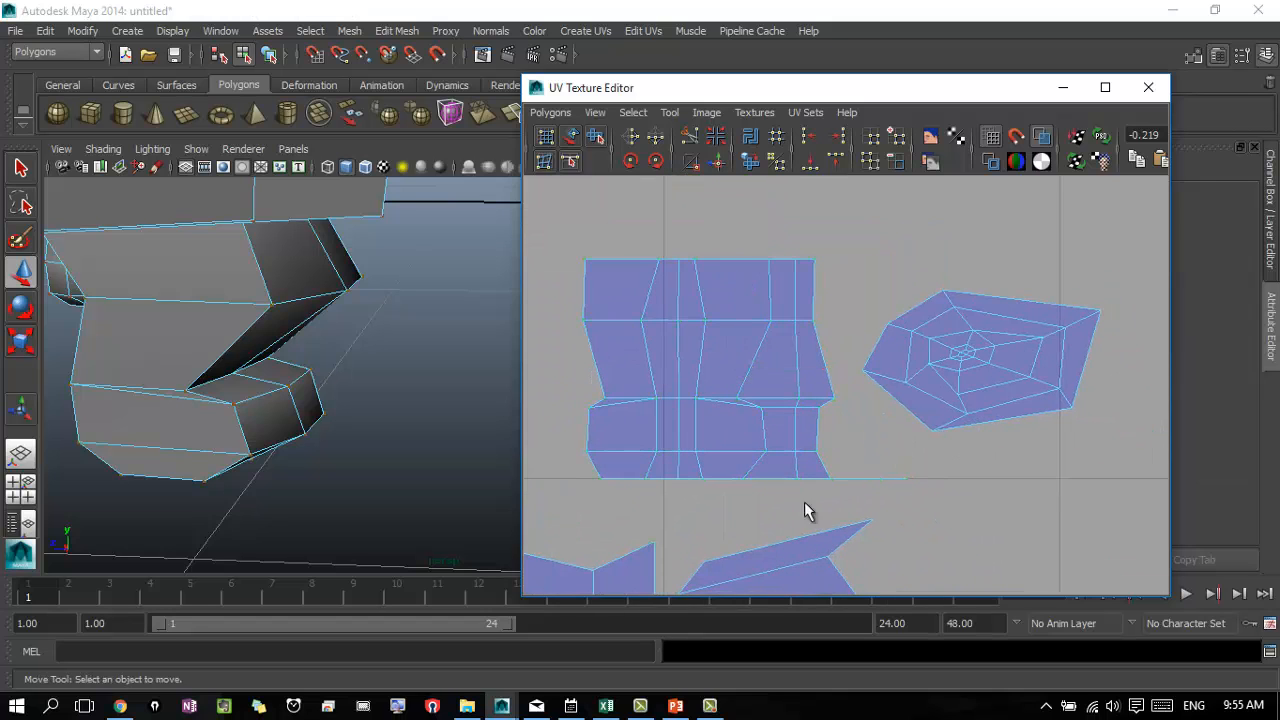
{"action": "right_click_drag", "start_coordinate": [797, 464], "coordinate": [845, 466]}
{"action": "scroll", "coordinate": [880, 500], "scroll_direction": "up", "scroll_amount": 4}
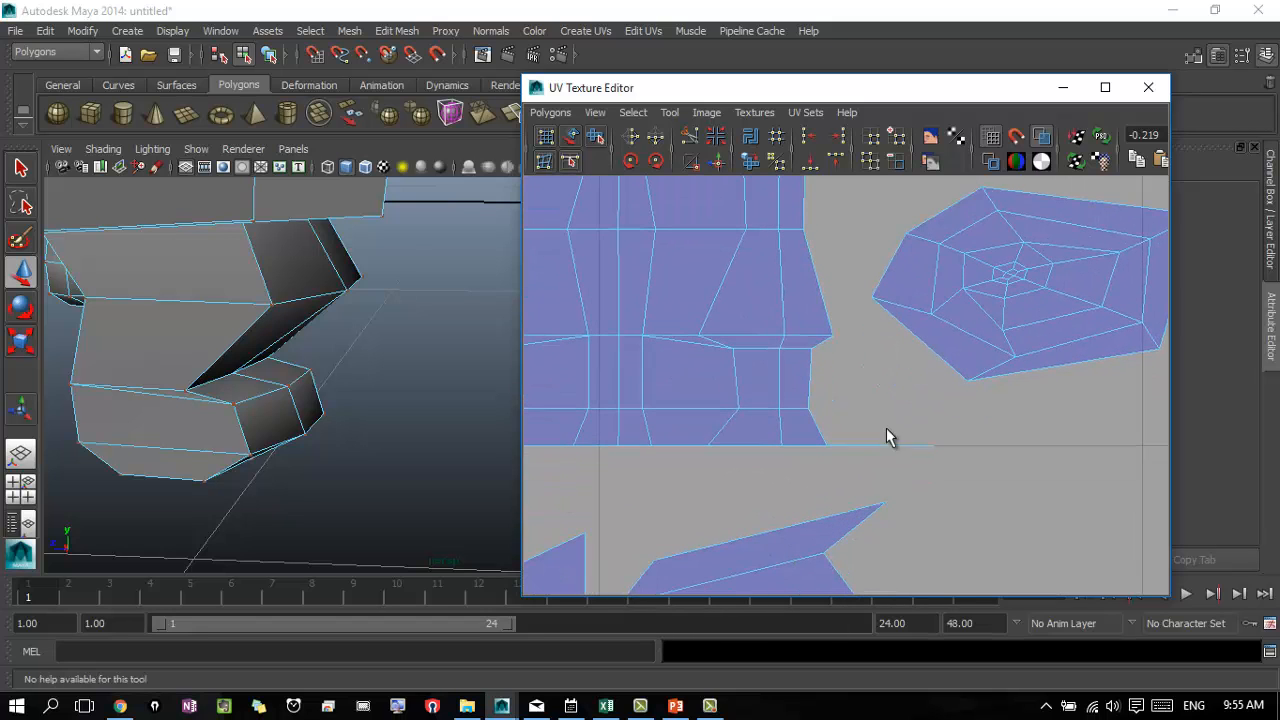
{"action": "left_click_drag", "start_coordinate": [958, 460], "coordinate": [785, 484]}
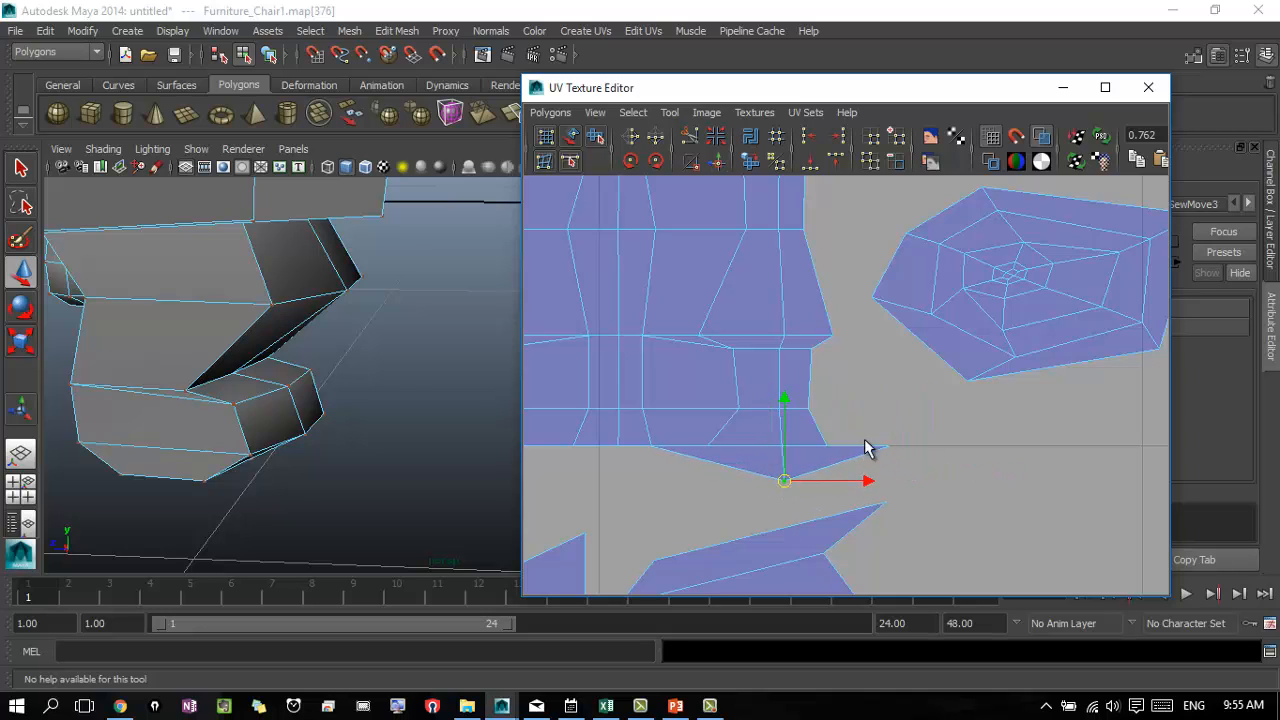
{"action": "left_click_drag", "start_coordinate": [878, 427], "coordinate": [714, 485]}
{"action": "scroll", "coordinate": [850, 420], "scroll_direction": "down", "scroll_amount": 2}
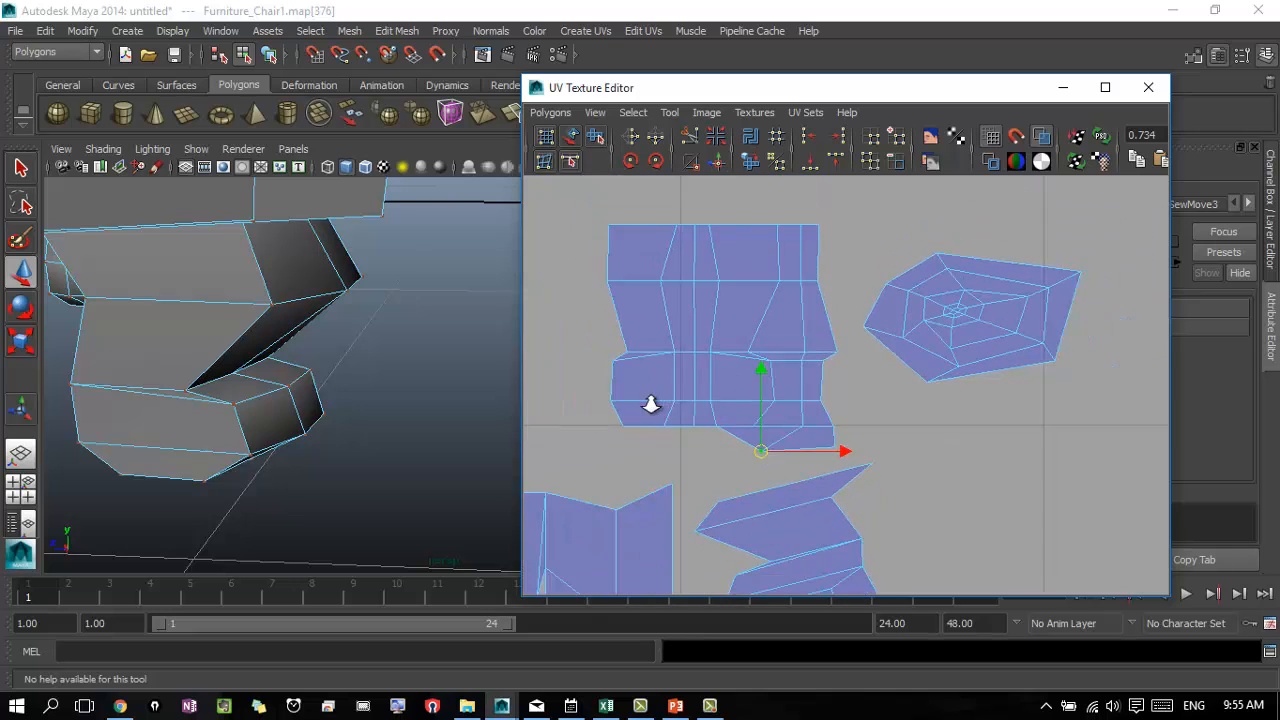
{"action": "scroll", "coordinate": [826, 438], "scroll_direction": "up", "scroll_amount": 4}
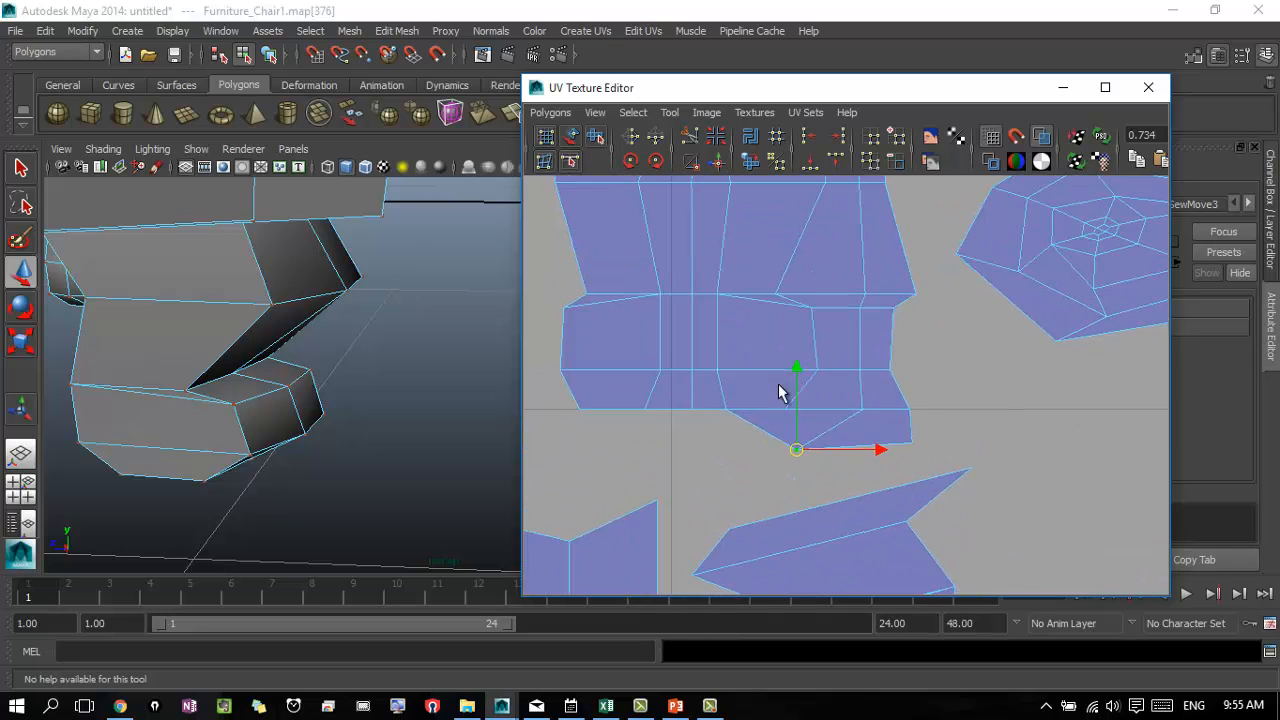
{"action": "left_click_drag", "start_coordinate": [710, 410], "coordinate": [758, 382]}
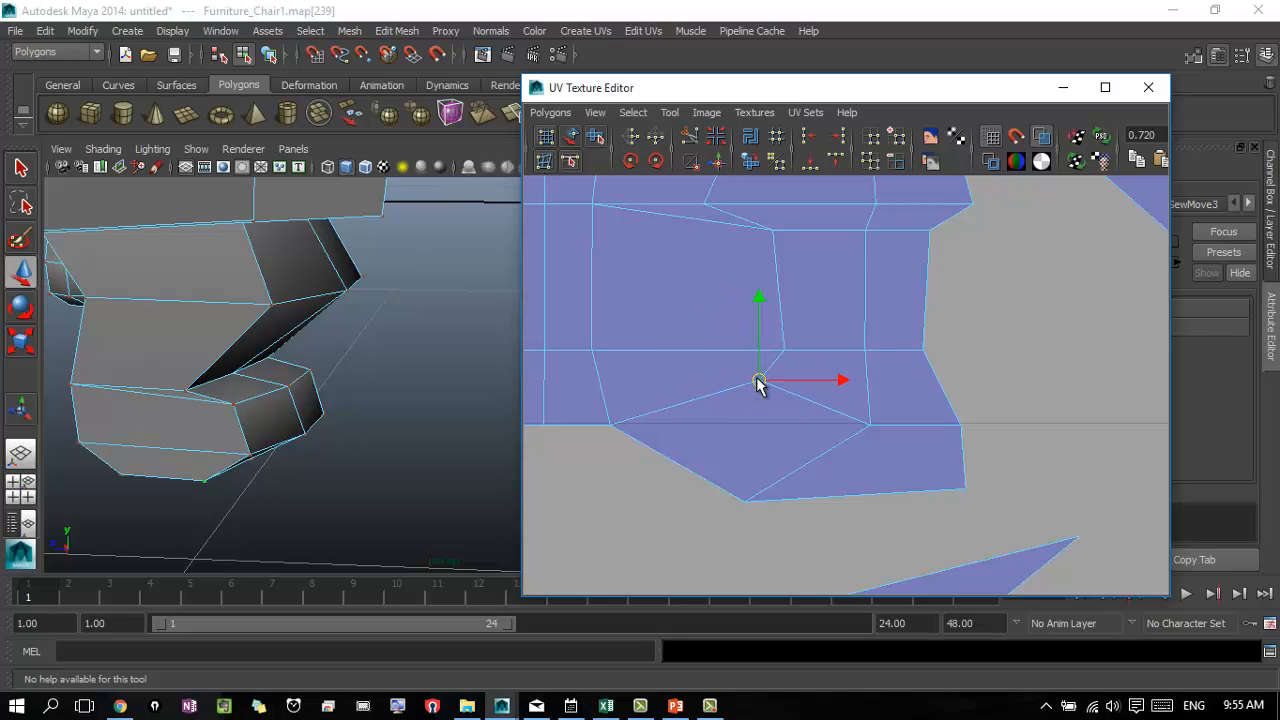
- Examine the leg shells and the overall UV layout together with the chair's legs in the model
{"action": "scroll", "coordinate": [760, 380], "scroll_direction": "down", "scroll_amount": 6}
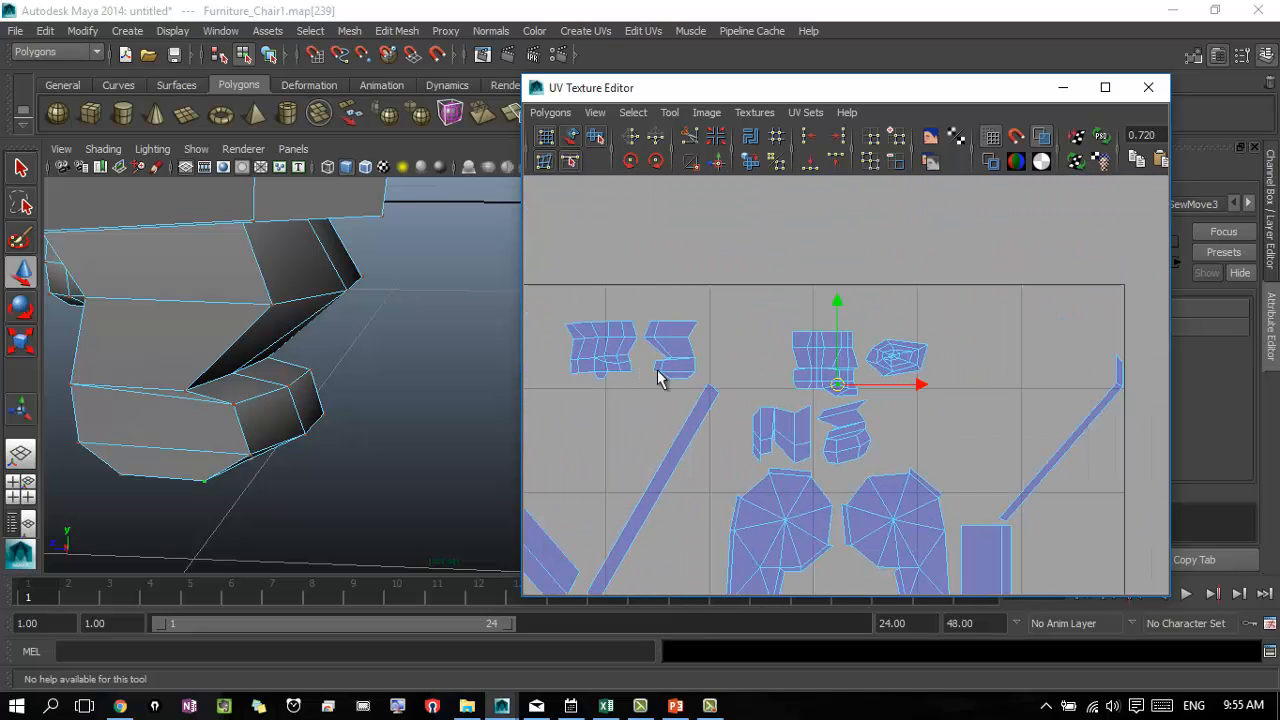
{"action": "scroll", "coordinate": [757, 410], "scroll_direction": "down", "scroll_amount": 2}
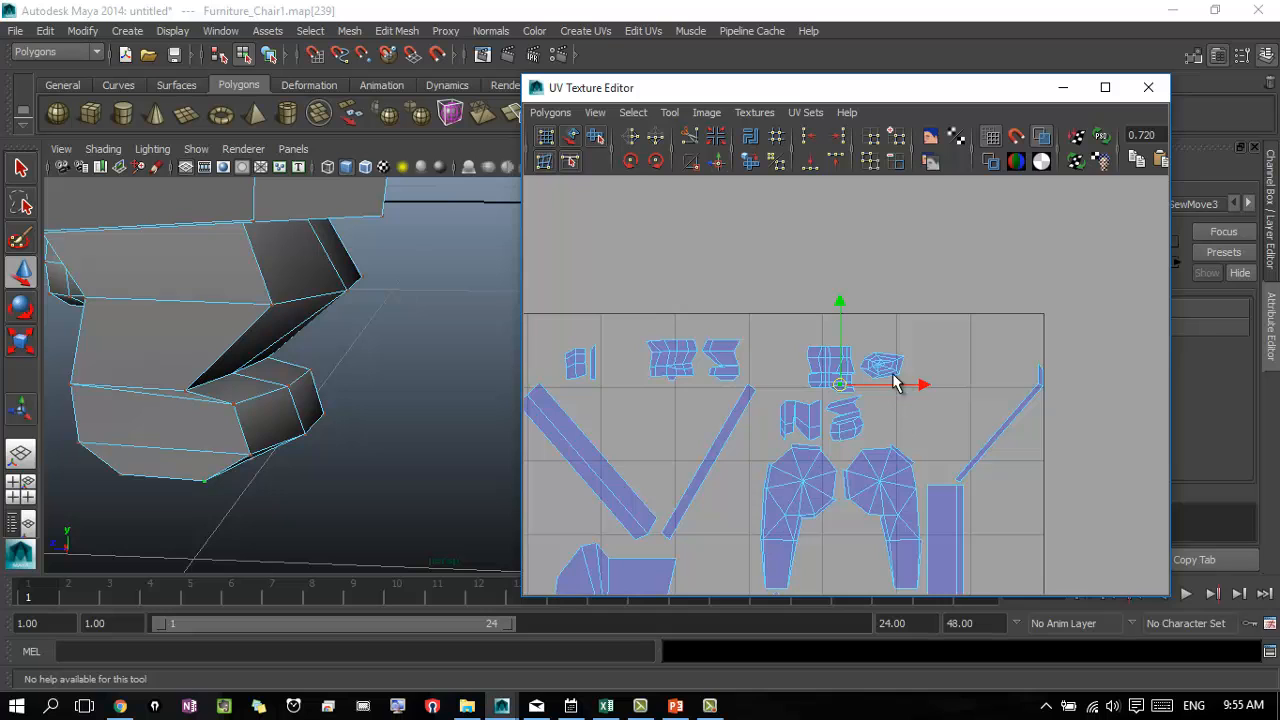
{"action": "middle_click_drag", "start_coordinate": [729, 368], "coordinate": [960, 361], "text": "alt"}
{"action": "right_click_drag", "start_coordinate": [446, 367], "coordinate": [303, 371], "text": "alt"}
{"action": "middle_click_drag", "start_coordinate": [786, 374], "coordinate": [669, 355], "text": "alt"}
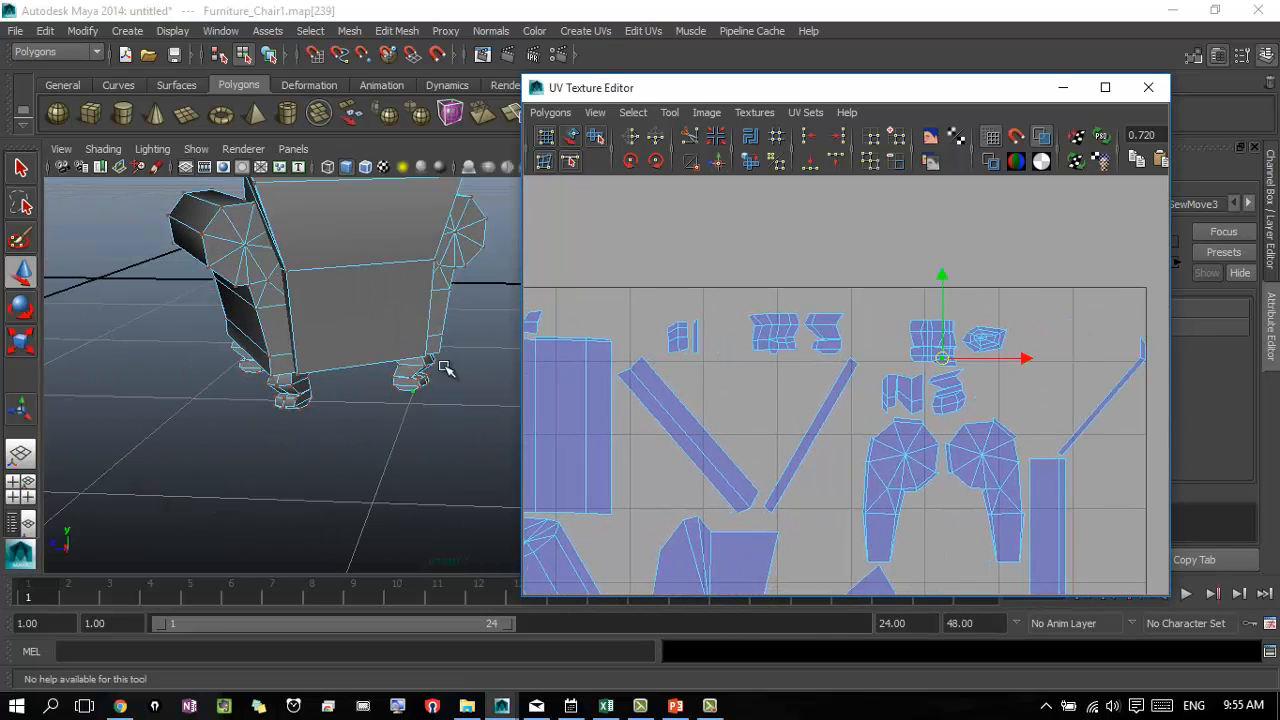
{"action": "left_click_drag", "start_coordinate": [318, 399], "coordinate": [378, 393], "text": "alt"}
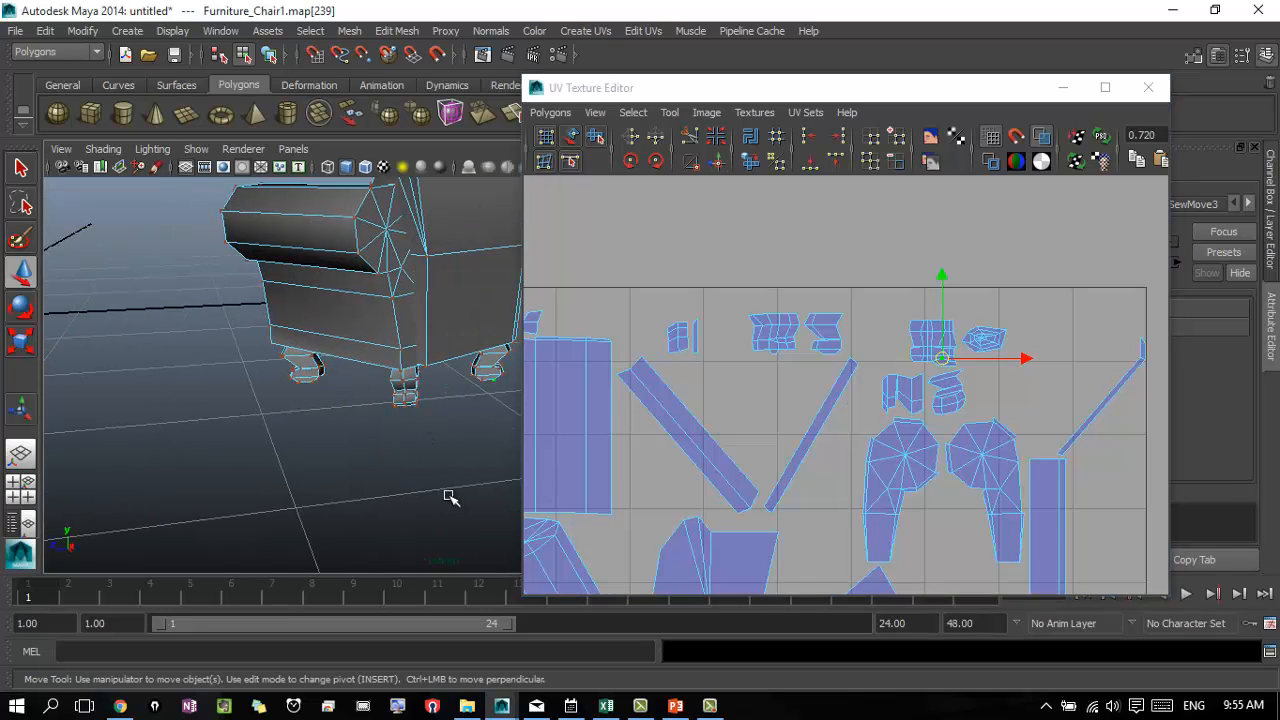
{"action": "right_click_drag", "start_coordinate": [1000, 410], "coordinate": [771, 376], "text": "alt"}
{"action": "middle_click_drag", "start_coordinate": [843, 418], "coordinate": [847, 303], "text": "alt"}
{"action": "right_click_drag", "start_coordinate": [962, 398], "coordinate": [812, 401], "text": "alt"}
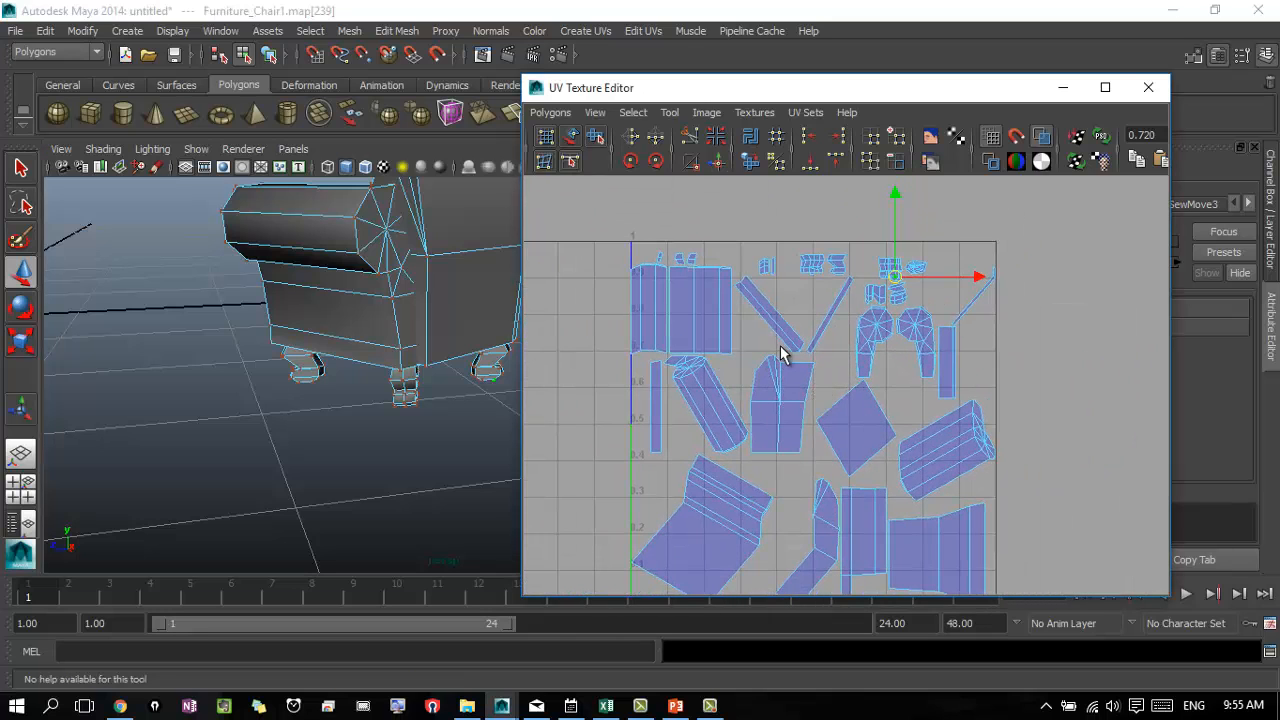
{"action": "right_click_drag", "start_coordinate": [936, 416], "coordinate": [996, 402], "text": "alt"}
{"action": "middle_click_drag", "start_coordinate": [822, 368], "coordinate": [834, 331], "text": "alt"}
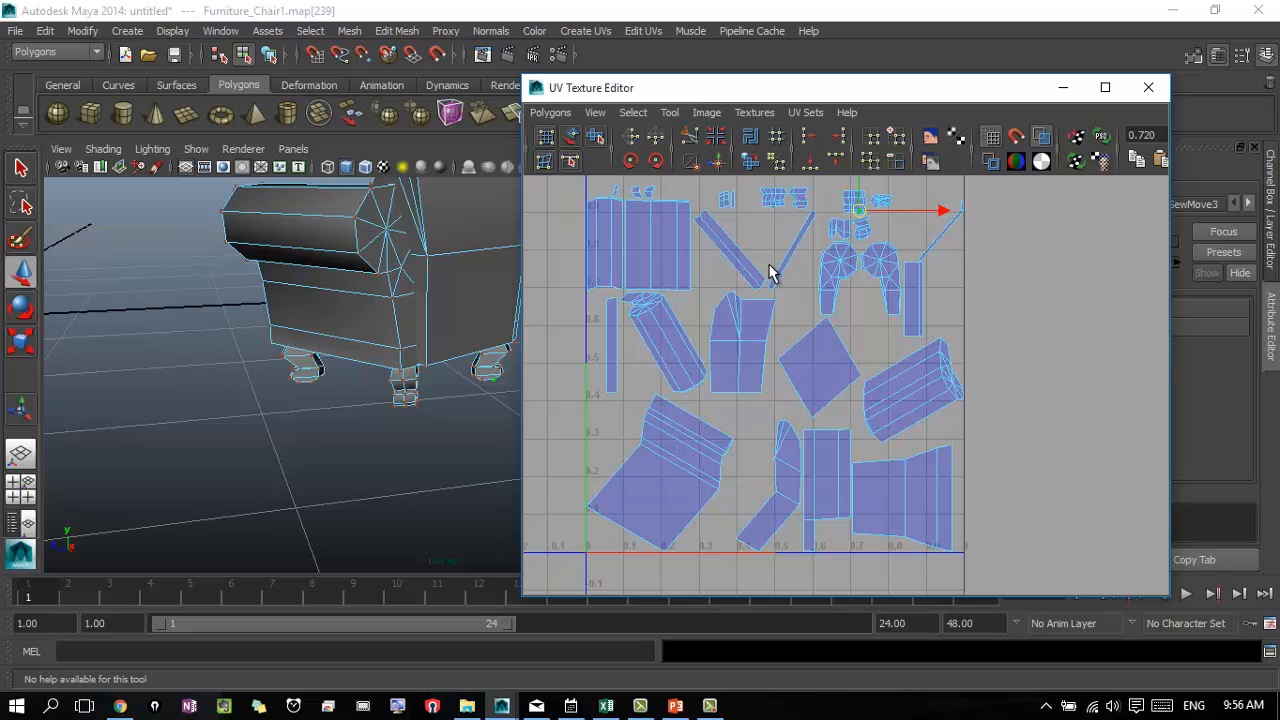
- Examine the chair model from behind, from the front corner and head-on to compare its backrest with the UV layout
{"action": "left_click_drag", "start_coordinate": [388, 360], "coordinate": [297, 455], "text": "alt"}
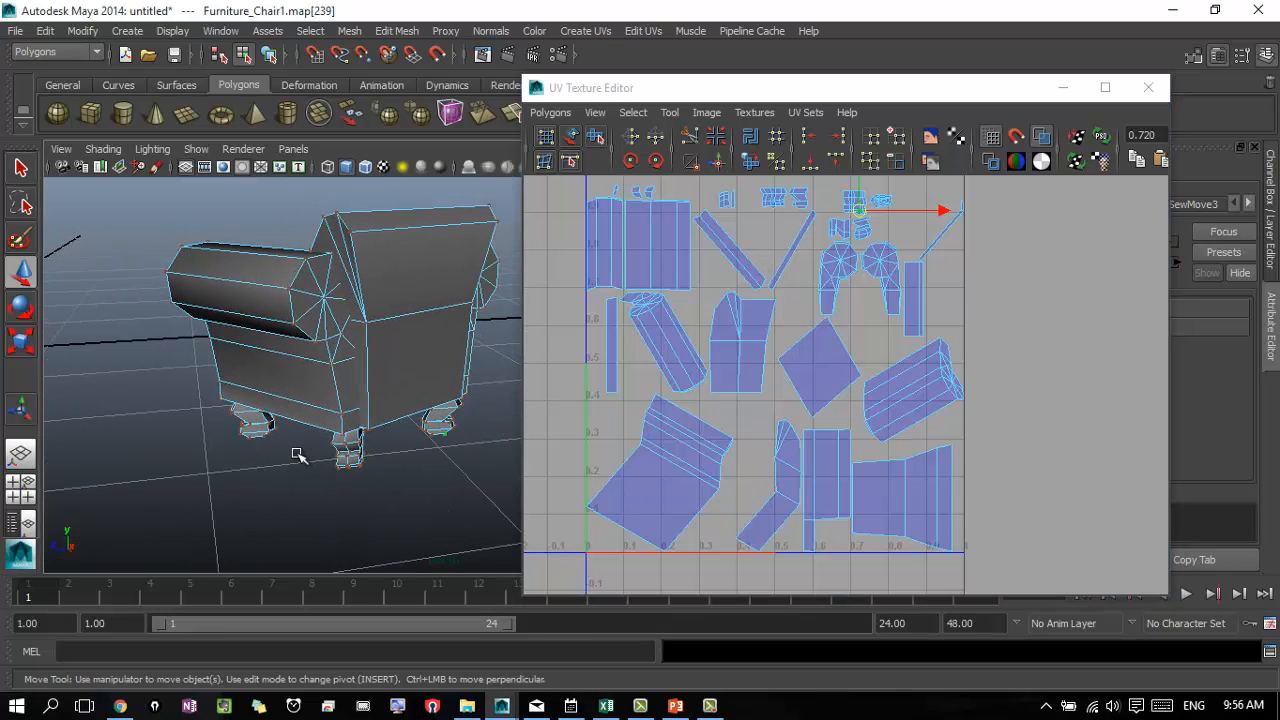
{"action": "right_click_drag", "start_coordinate": [336, 465], "coordinate": [512, 436], "text": "alt"}
{"action": "middle_click_drag", "start_coordinate": [408, 428], "coordinate": [391, 365], "text": "alt"}
{"action": "right_click_drag", "start_coordinate": [301, 400], "coordinate": [410, 398], "text": "alt"}
{"action": "mouse_move", "coordinate": [410, 398]}
{"action": "left_mouse_down", "text": "alt"}
{"action": "mouse_move", "coordinate": [312, 414]}
{"action": "mouse_move", "coordinate": [423, 409]}
{"action": "left_mouse_up", "text": "alt"}
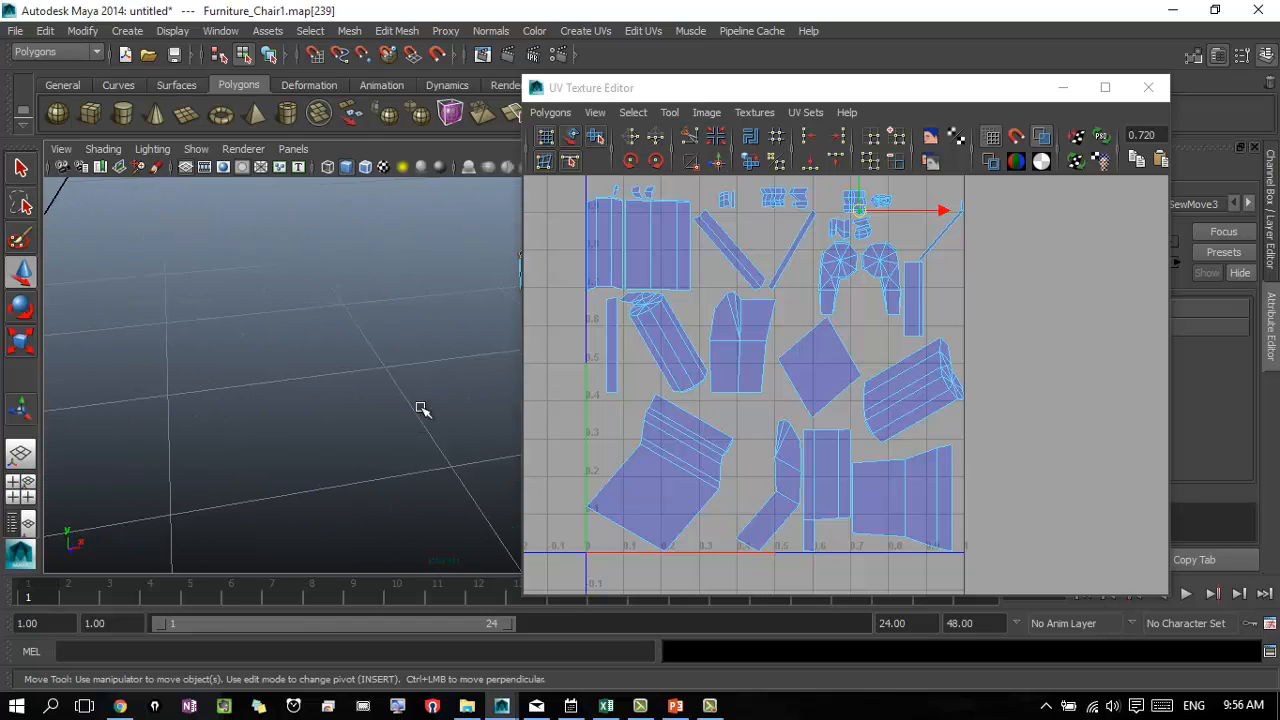
{"action": "middle_click_drag", "start_coordinate": [423, 409], "coordinate": [77, 409], "text": "alt"}
{"action": "mouse_move", "coordinate": [334, 383]}
{"action": "right_mouse_down", "text": "alt"}
{"action": "mouse_move", "coordinate": [232, 383]}
{"action": "mouse_move", "coordinate": [337, 366]}
{"action": "right_mouse_up", "text": "alt"}
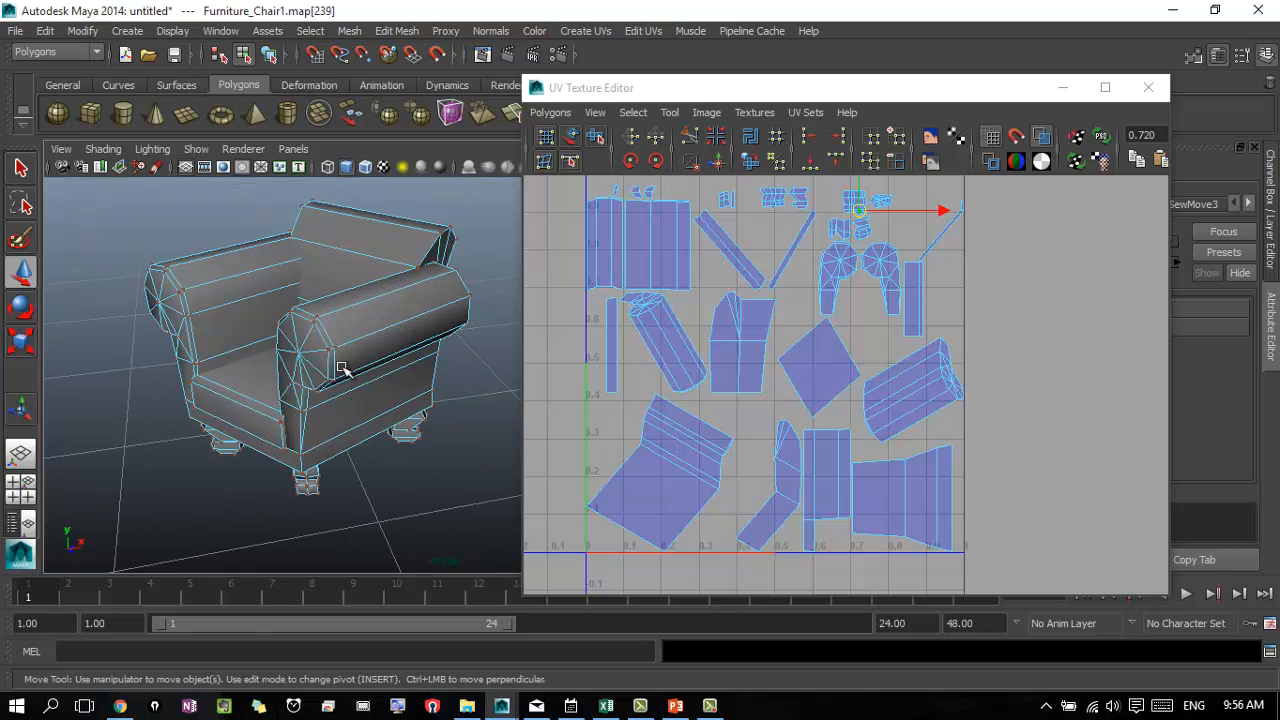
{"action": "left_click_drag", "start_coordinate": [337, 366], "coordinate": [420, 354], "text": "alt"}
{"action": "right_click_drag", "start_coordinate": [420, 354], "coordinate": [486, 343], "text": "alt"}
{"action": "left_click_drag", "start_coordinate": [486, 343], "coordinate": [390, 363], "text": "alt"}
- Select a face on the backrest's front, grow the selection over the whole backrest including its rear, and unwrap it with Automatic Mapping
{"action": "right_click_drag", "start_coordinate": [368, 309], "coordinate": [372, 356]}
{"action": "left_click", "coordinate": [350, 300]}
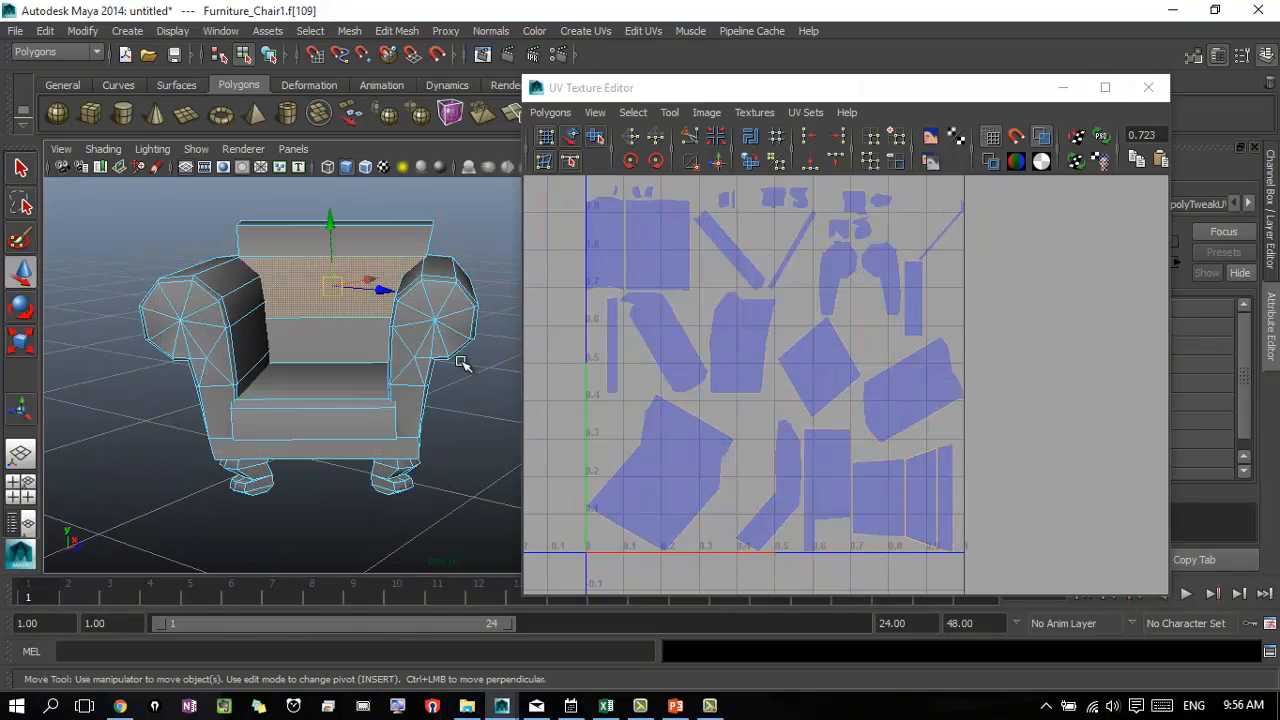
{"action": "key", "text": "shift+period"}
{"action": "key", "text": "shift+period"}
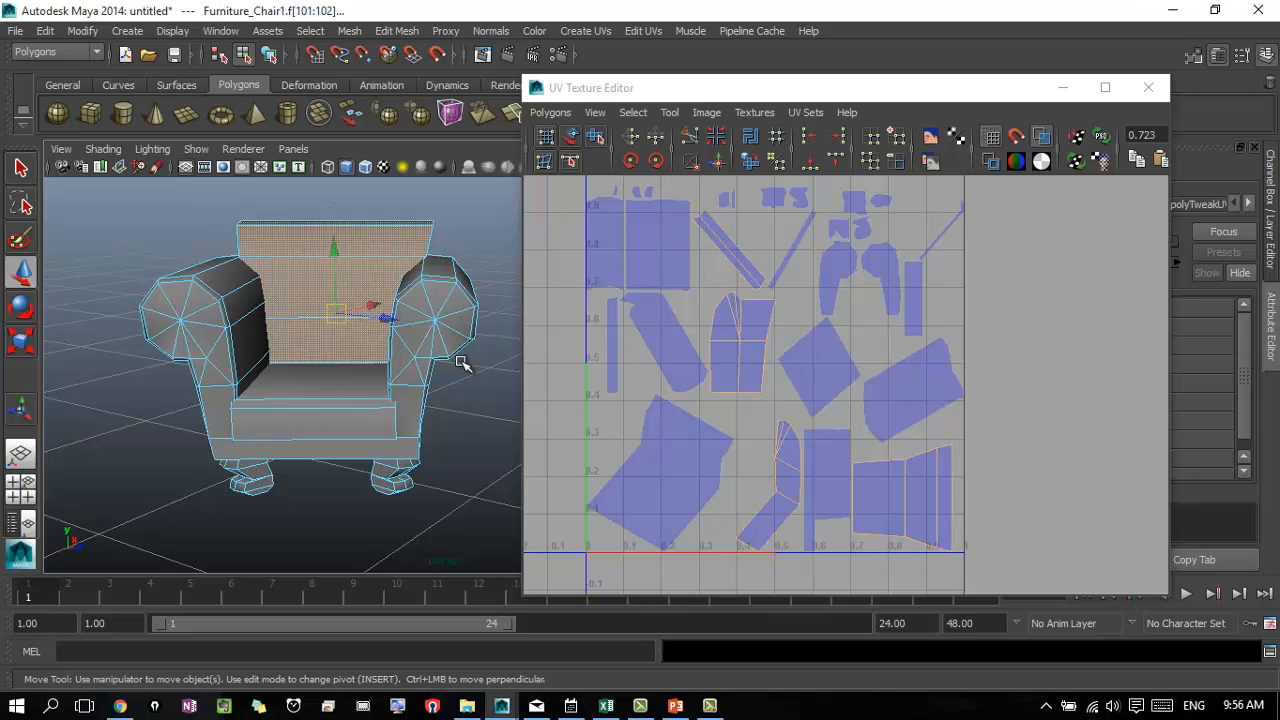
{"action": "left_click_drag", "start_coordinate": [490, 342], "coordinate": [134, 338], "text": "alt"}
{"action": "left_click_drag", "start_coordinate": [314, 340], "coordinate": [268, 372], "text": "alt"}
{"action": "right_click_drag", "start_coordinate": [400, 400], "coordinate": [690, 408], "text": "alt"}
{"action": "right_click_drag", "start_coordinate": [330, 350], "coordinate": [429, 354], "text": "alt"}
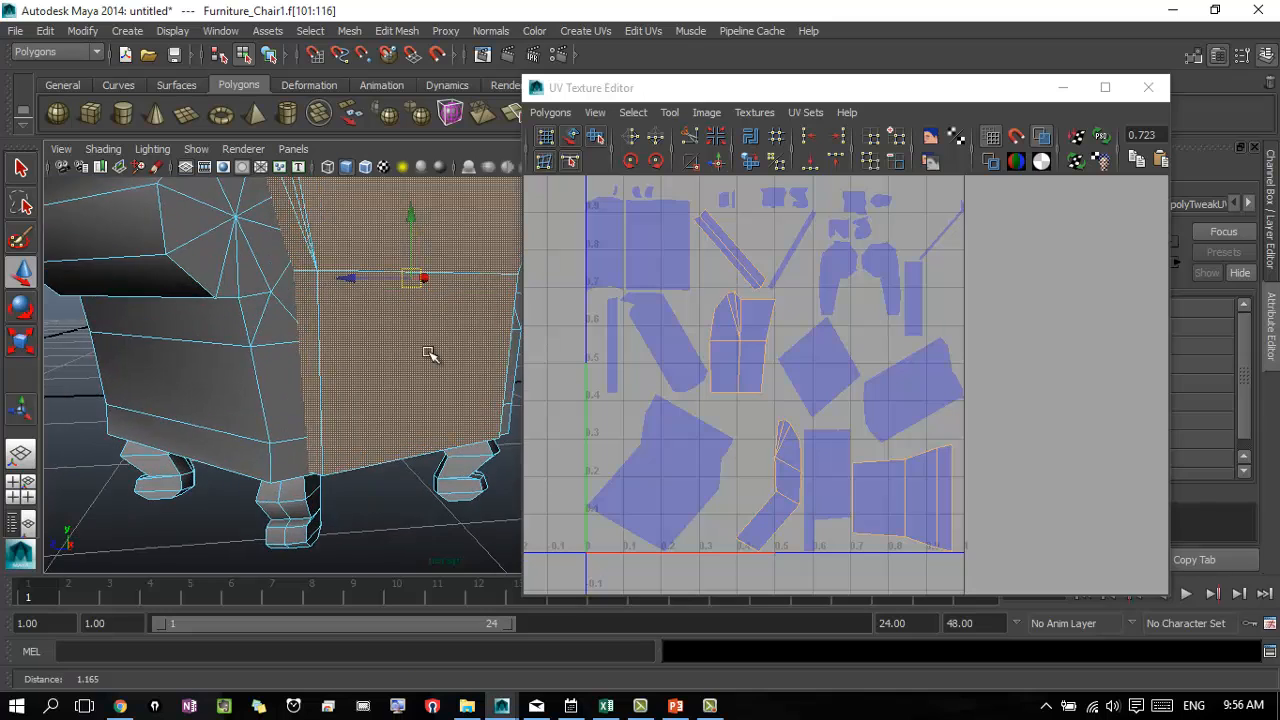
{"action": "left_click_drag", "start_coordinate": [429, 354], "coordinate": [274, 354], "text": "alt"}
{"action": "middle_click_drag", "start_coordinate": [440, 354], "coordinate": [52, 418], "text": "alt"}
{"action": "right_click_drag", "start_coordinate": [200, 378], "coordinate": [143, 360], "text": "alt"}
{"action": "left_click_drag", "start_coordinate": [150, 360], "coordinate": [683, 412], "text": "alt"}
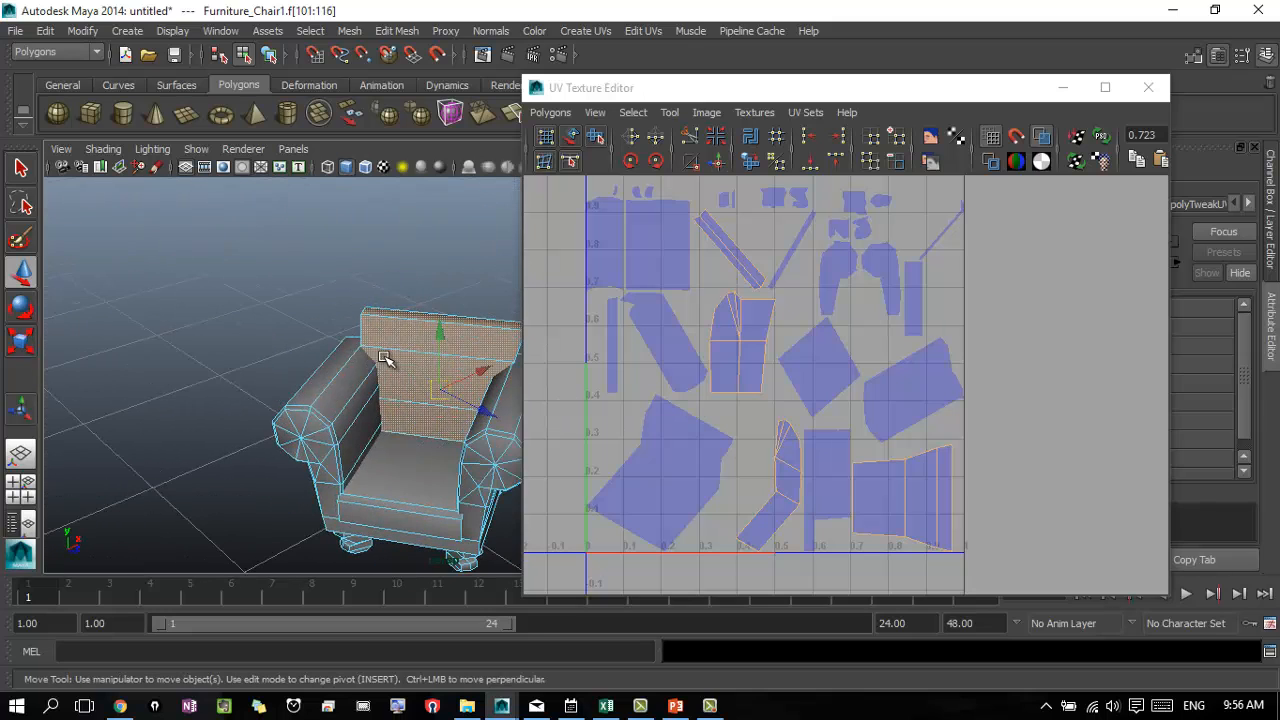
{"action": "left_click", "coordinate": [645, 30]}
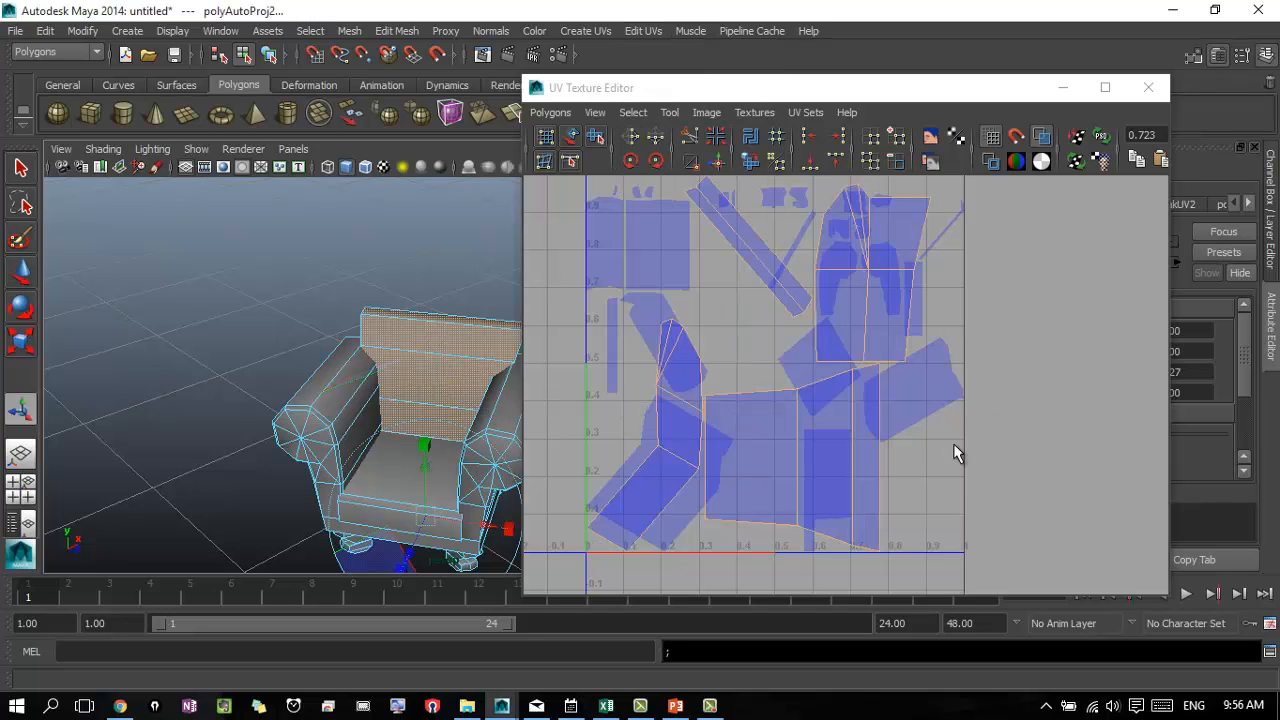
- Select the whole flared, three-panel backrest shell and move it out of the 0–1 UV square into the empty space beside it
{"action": "middle_click_drag", "start_coordinate": [1003, 399], "coordinate": [1005, 437], "text": "alt"}
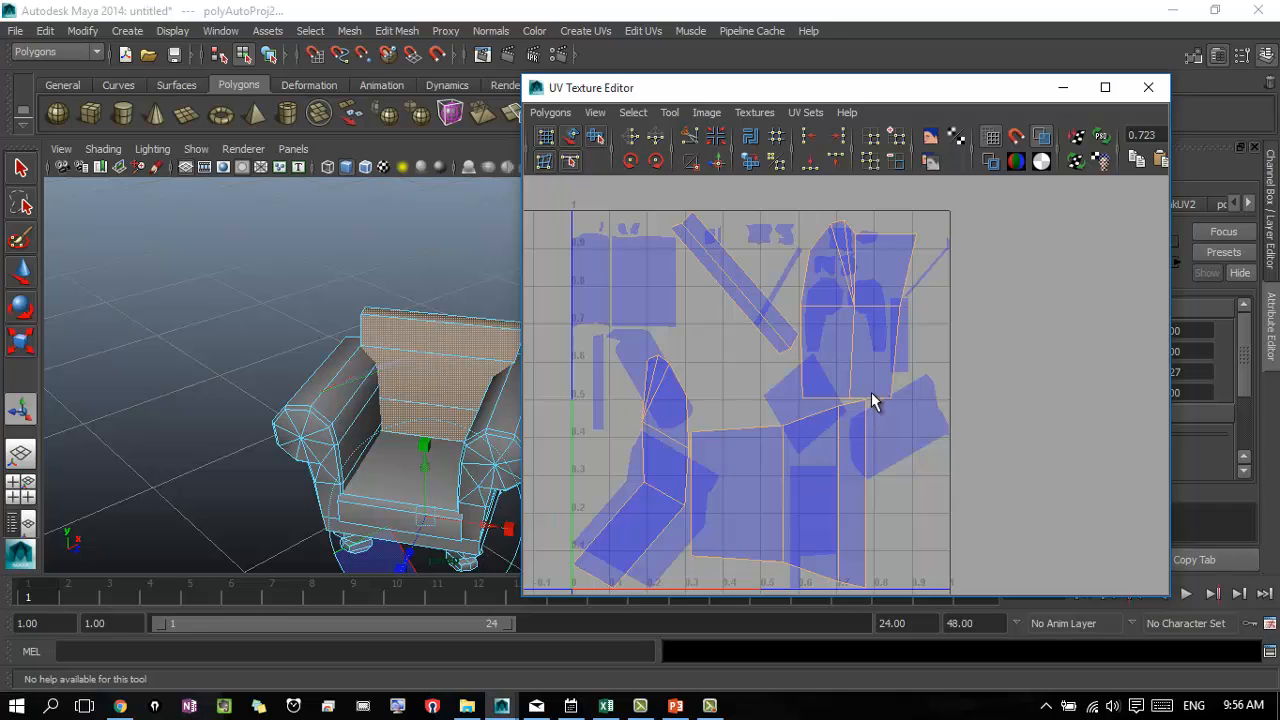
{"action": "right_click_drag", "start_coordinate": [871, 392], "coordinate": [980, 537]}
{"action": "scroll", "coordinate": [790, 424], "scroll_direction": "down", "scroll_amount": 1}
{"action": "key", "text": "w"}
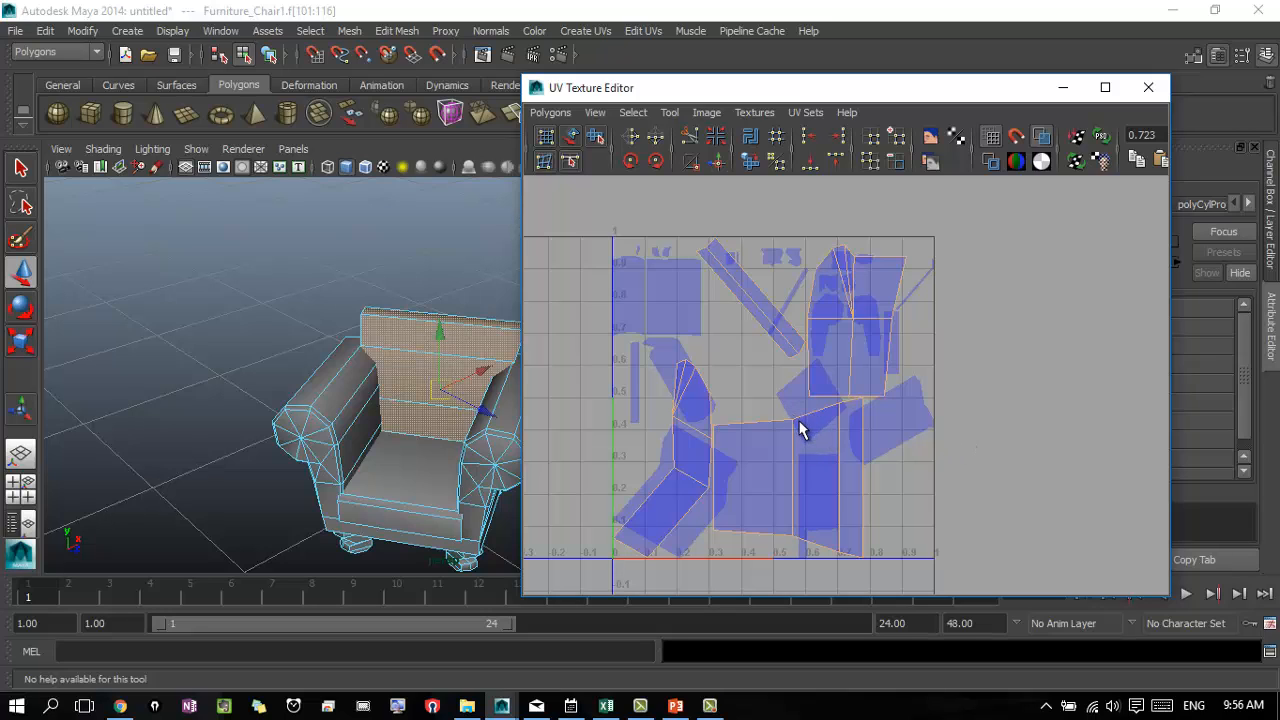
{"action": "right_click_drag", "start_coordinate": [800, 428], "coordinate": [882, 534]}
{"action": "left_click", "coordinate": [865, 392]}
{"action": "right_click_drag", "start_coordinate": [866, 391], "coordinate": [887, 386]}
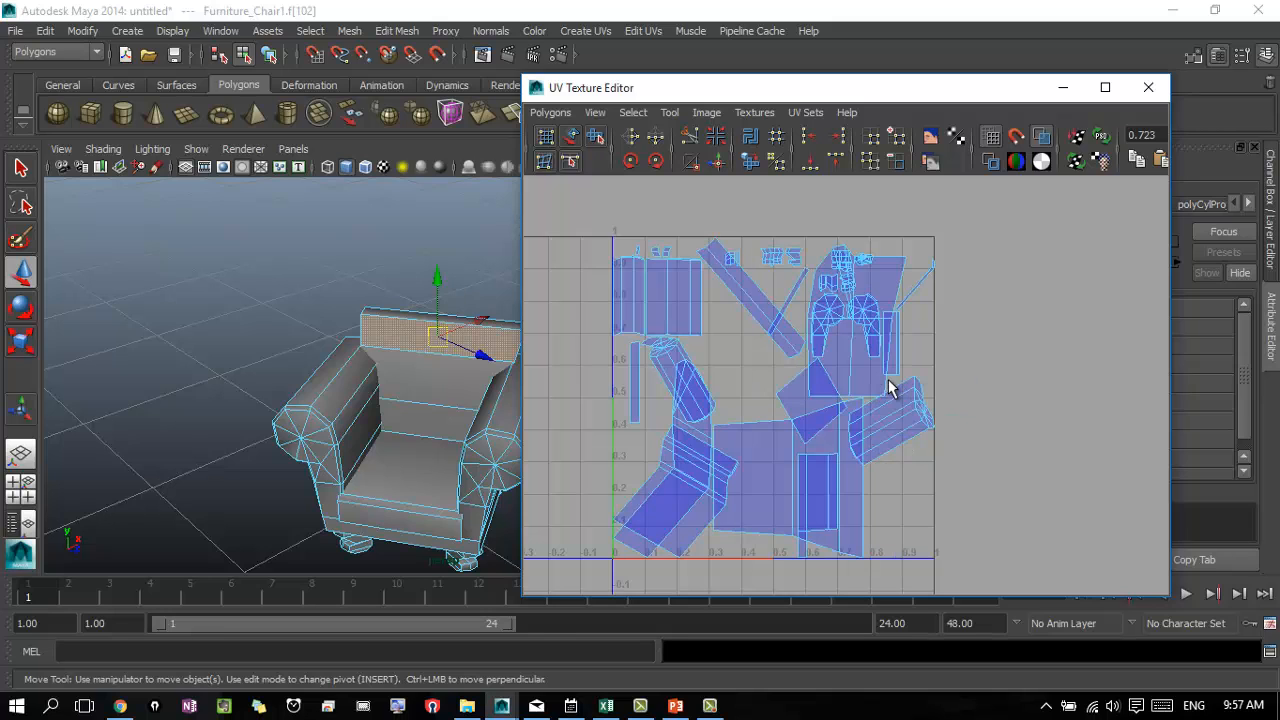
{"action": "left_click", "coordinate": [712, 428]}
{"action": "right_click_drag", "start_coordinate": [716, 429], "coordinate": [718, 432]}
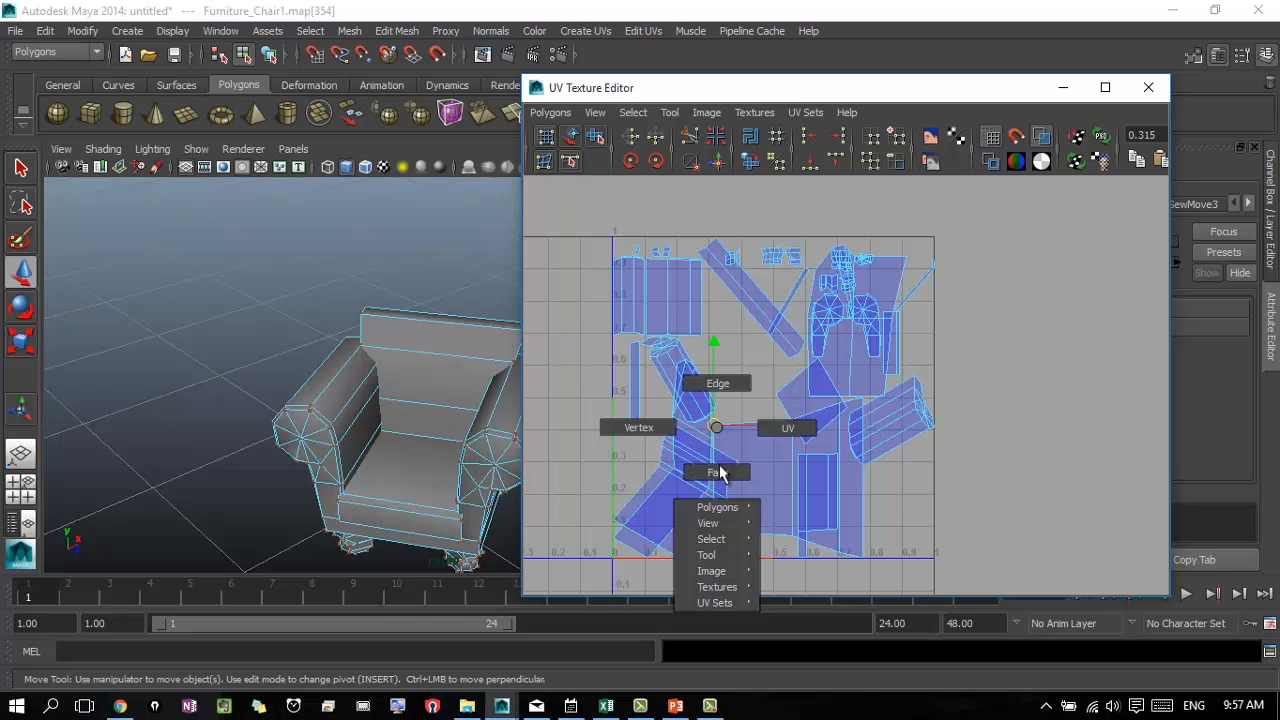
{"action": "mouse_move", "coordinate": [718, 540]}
{"action": "left_click", "coordinate": [803, 571]}
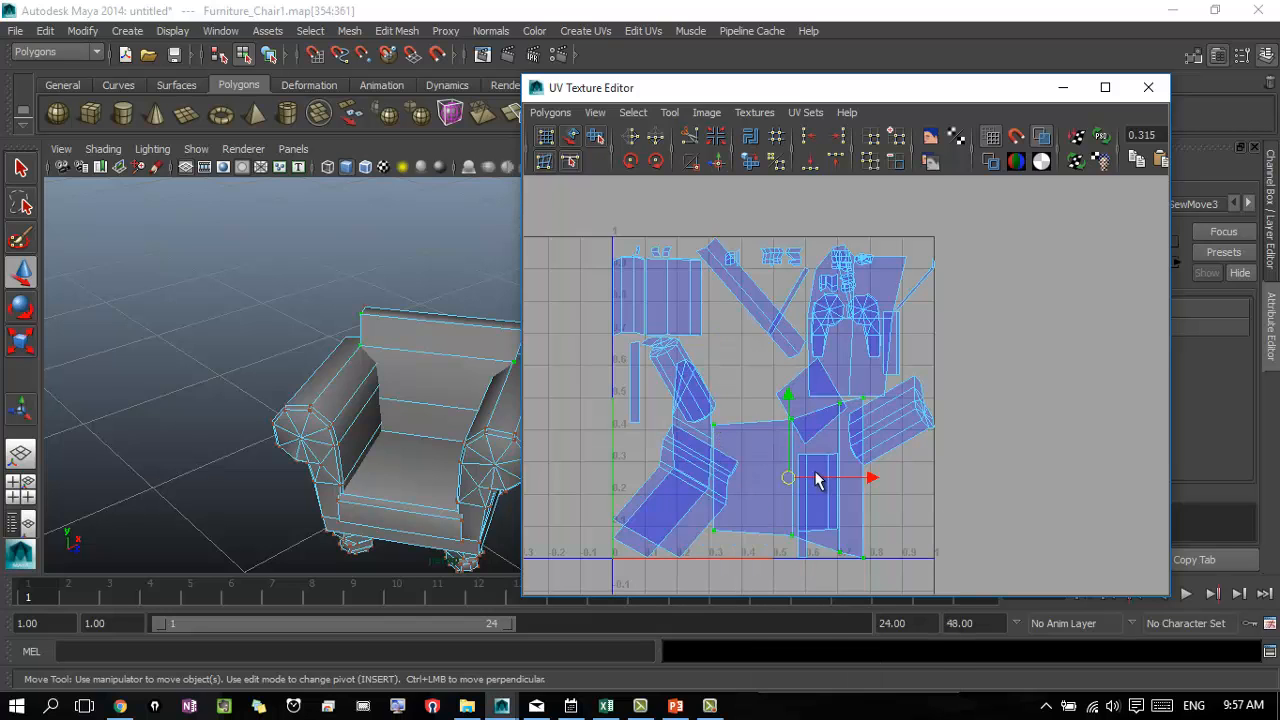
{"action": "left_click_drag", "start_coordinate": [819, 493], "coordinate": [1062, 365]}
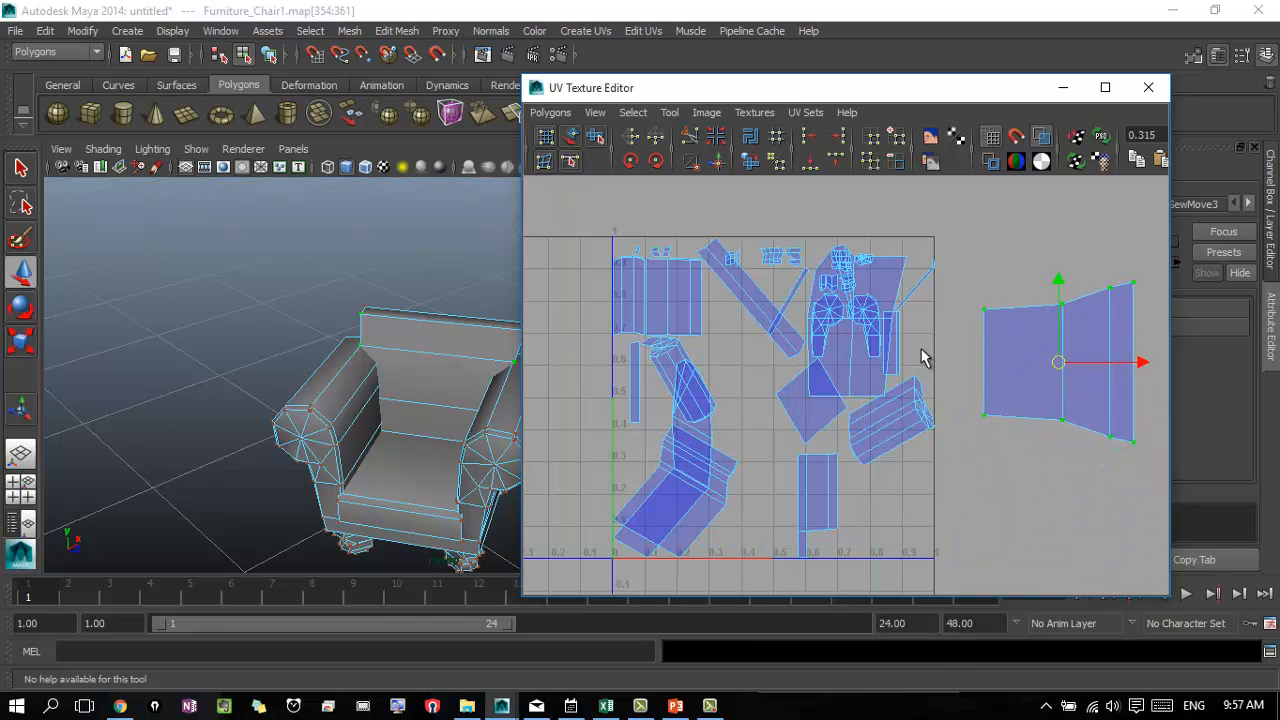
- Select the backrest shell with the rounded, fanned top and move it outside the UV square, below the flared backrest shell
{"action": "right_click_drag", "start_coordinate": [893, 275], "coordinate": [914, 265]}
{"action": "left_click_drag", "start_coordinate": [900, 241], "coordinate": [922, 275]}
{"action": "right_click_drag", "start_coordinate": [906, 257], "coordinate": [988, 401]}
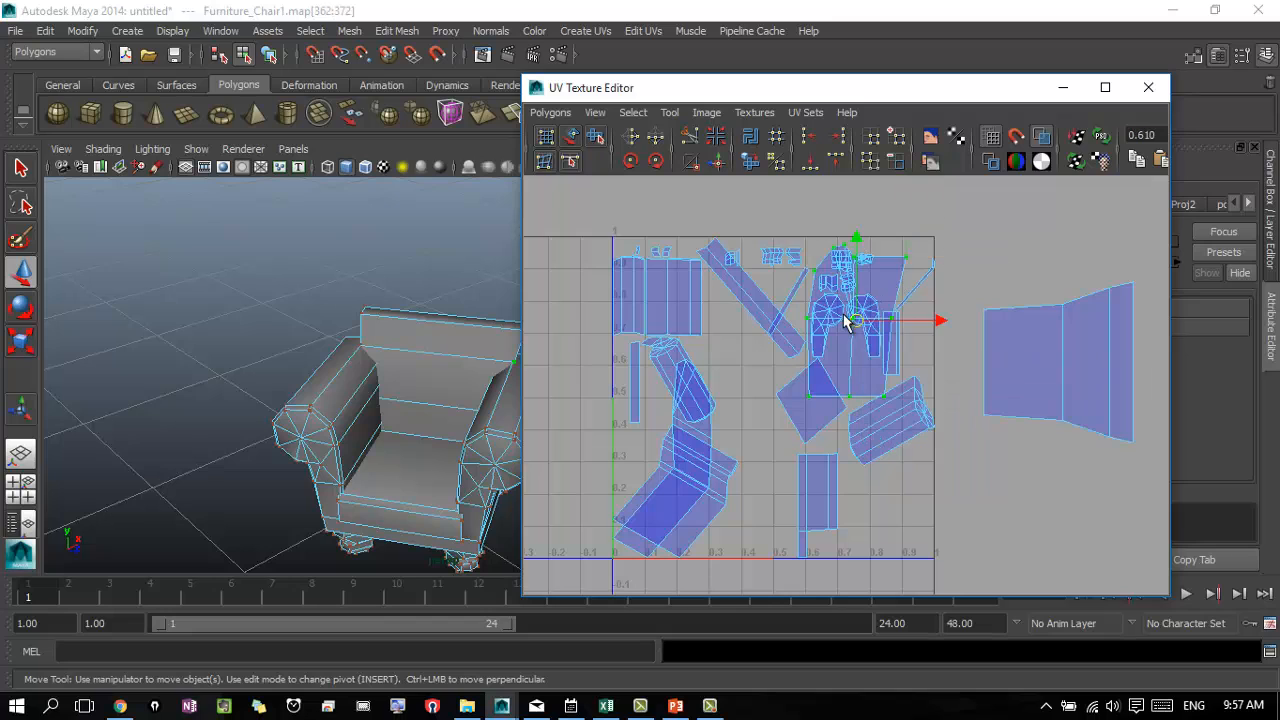
{"action": "left_click_drag", "start_coordinate": [864, 330], "coordinate": [1057, 530]}
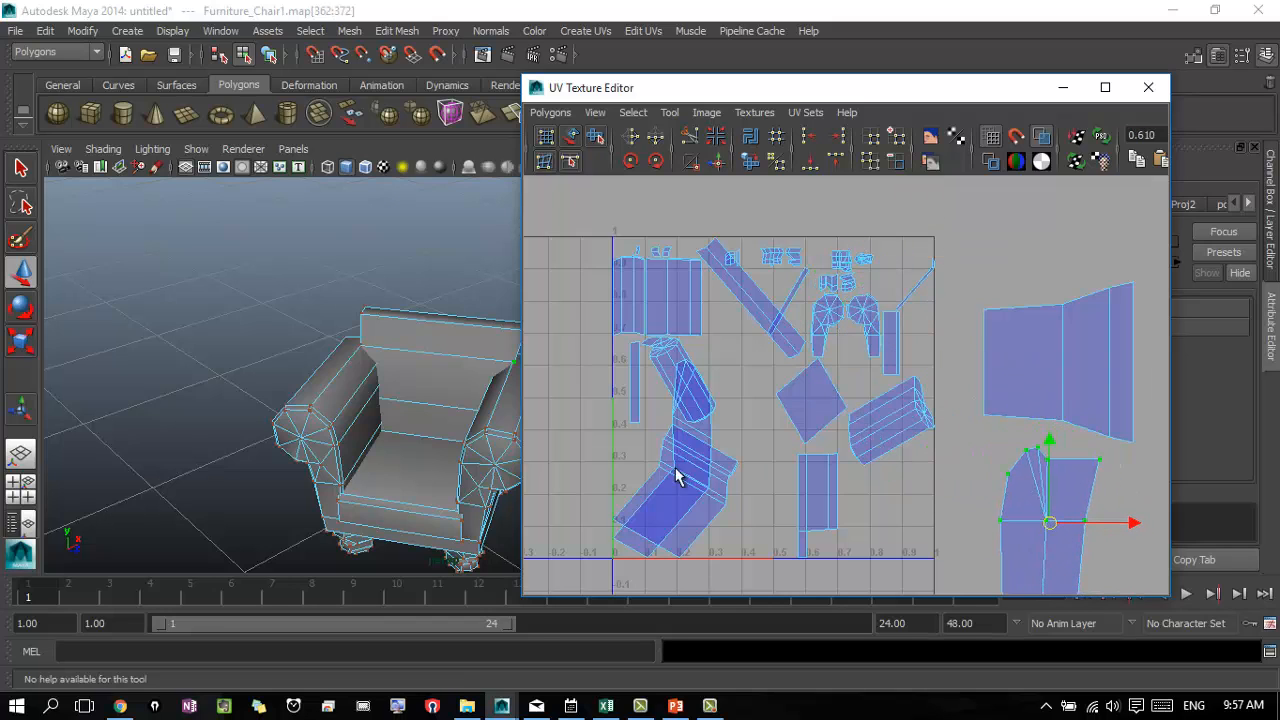
- Select the stepped shell overlapping the bent backrest shell and move it outside the UV square, above the flared backrest shell
{"action": "left_click_drag", "start_coordinate": [756, 490], "coordinate": [734, 477]}
{"action": "right_click_drag", "start_coordinate": [731, 481], "coordinate": [794, 594]}
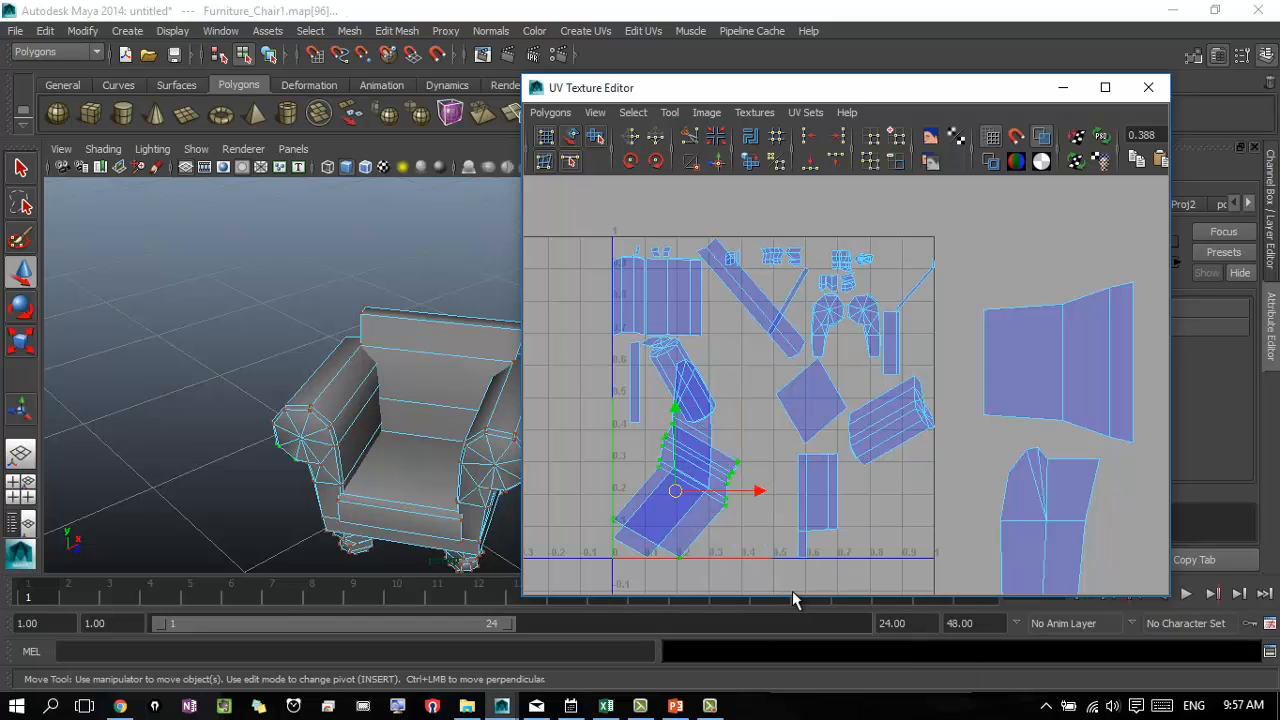
{"action": "left_click_drag", "start_coordinate": [676, 492], "coordinate": [1002, 240]}
- Try shifting the corner UV at the bend of the bent backrest shell slightly inward
{"action": "left_click", "coordinate": [699, 482]}
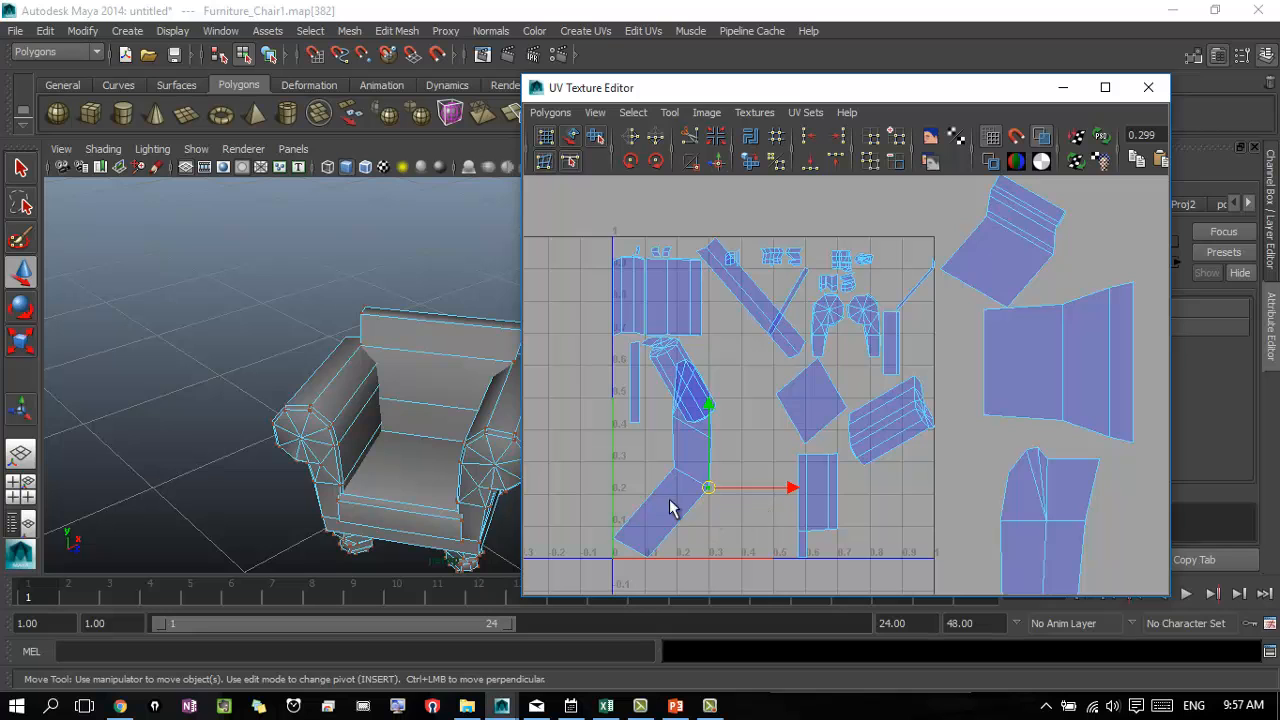
{"action": "left_click_drag", "start_coordinate": [306, 423], "coordinate": [505, 432], "text": "alt"}
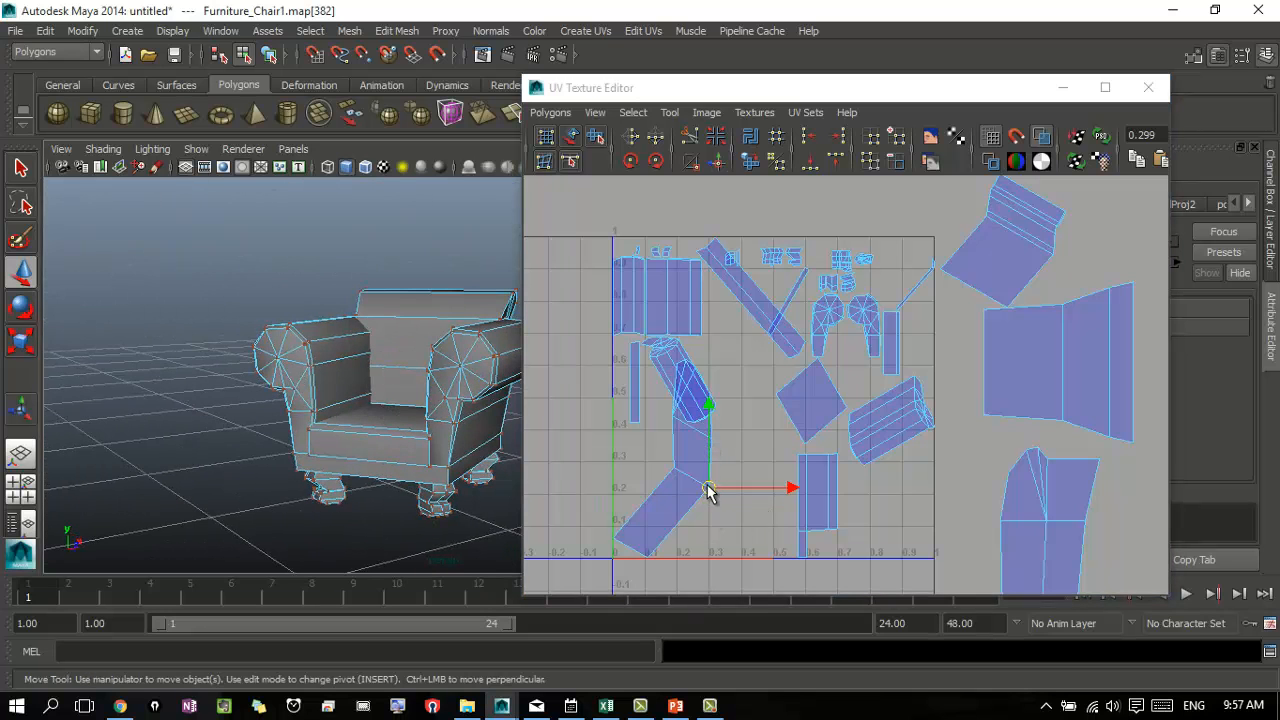
{"action": "scroll", "coordinate": [372, 401], "scroll_direction": "up", "scroll_amount": 5}
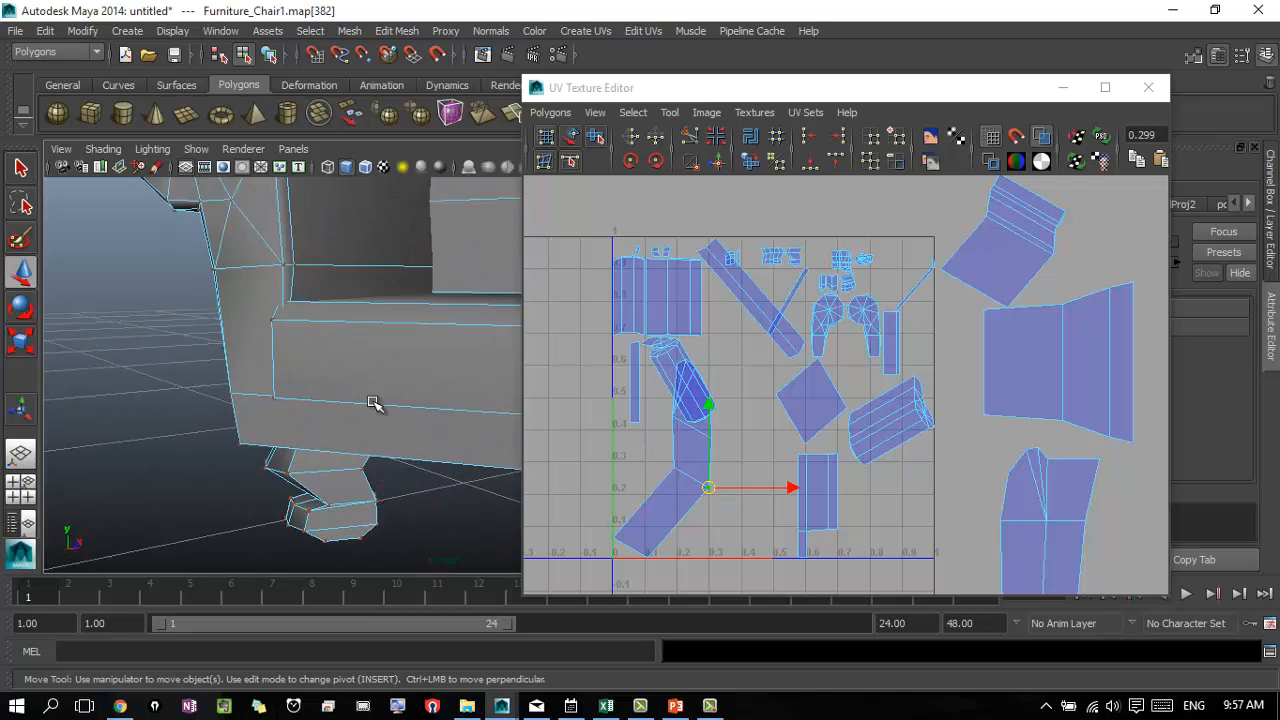
{"action": "left_click_drag", "start_coordinate": [408, 403], "coordinate": [290, 390], "text": "alt"}
{"action": "left_click_drag", "start_coordinate": [470, 410], "coordinate": [360, 420], "text": "alt"}
{"action": "mouse_move", "coordinate": [708, 497]}
{"action": "left_mouse_down"}
{"action": "mouse_move", "coordinate": [771, 491]}
{"action": "mouse_move", "coordinate": [698, 486]}
{"action": "left_mouse_up"}
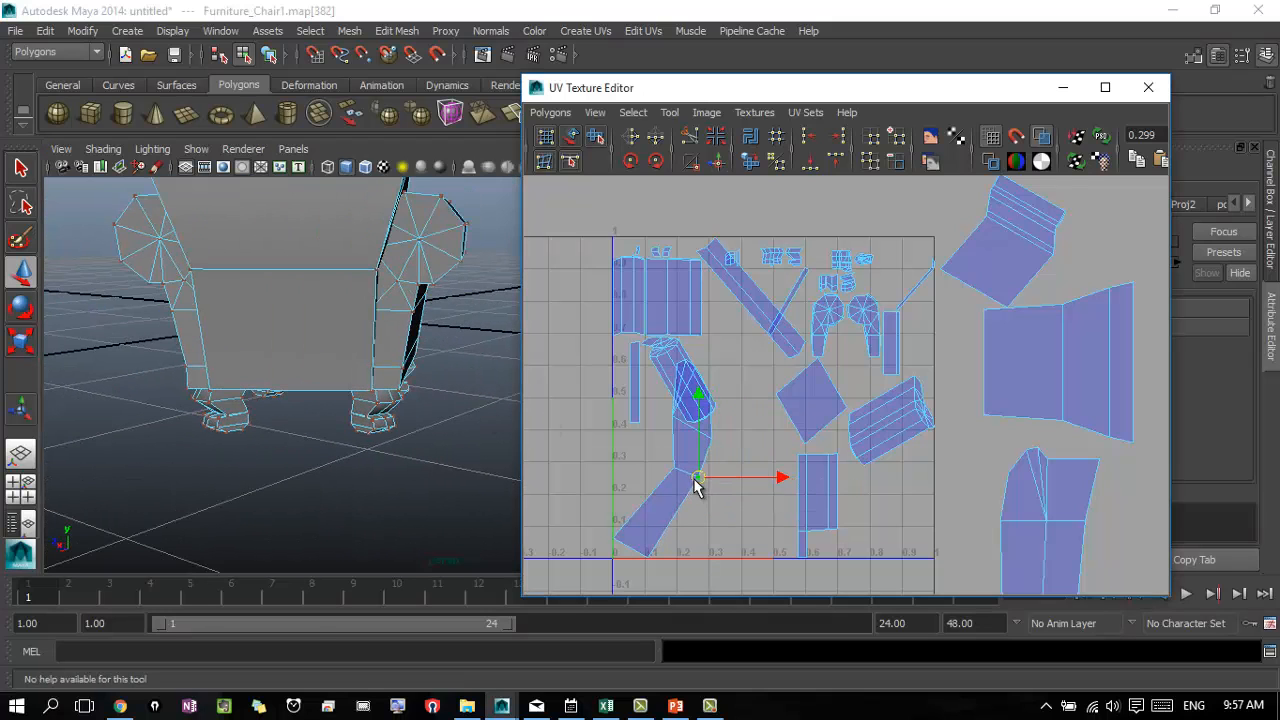
{"action": "key", "text": "ctrl+z"}
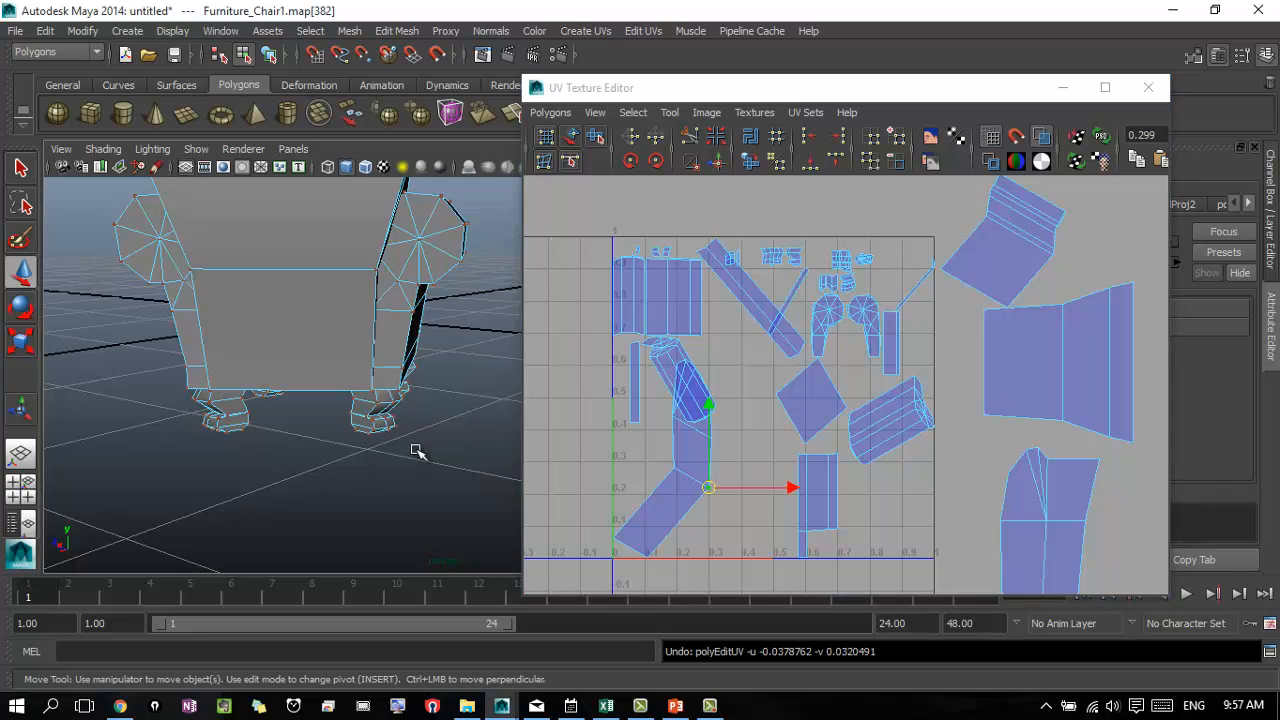
- Locate the bent backrest shell's lower-end UVs on the model and move the whole shell outside the UV square, beside the fanned-top shell
{"action": "left_click_drag", "start_coordinate": [602, 522], "coordinate": [650, 564]}
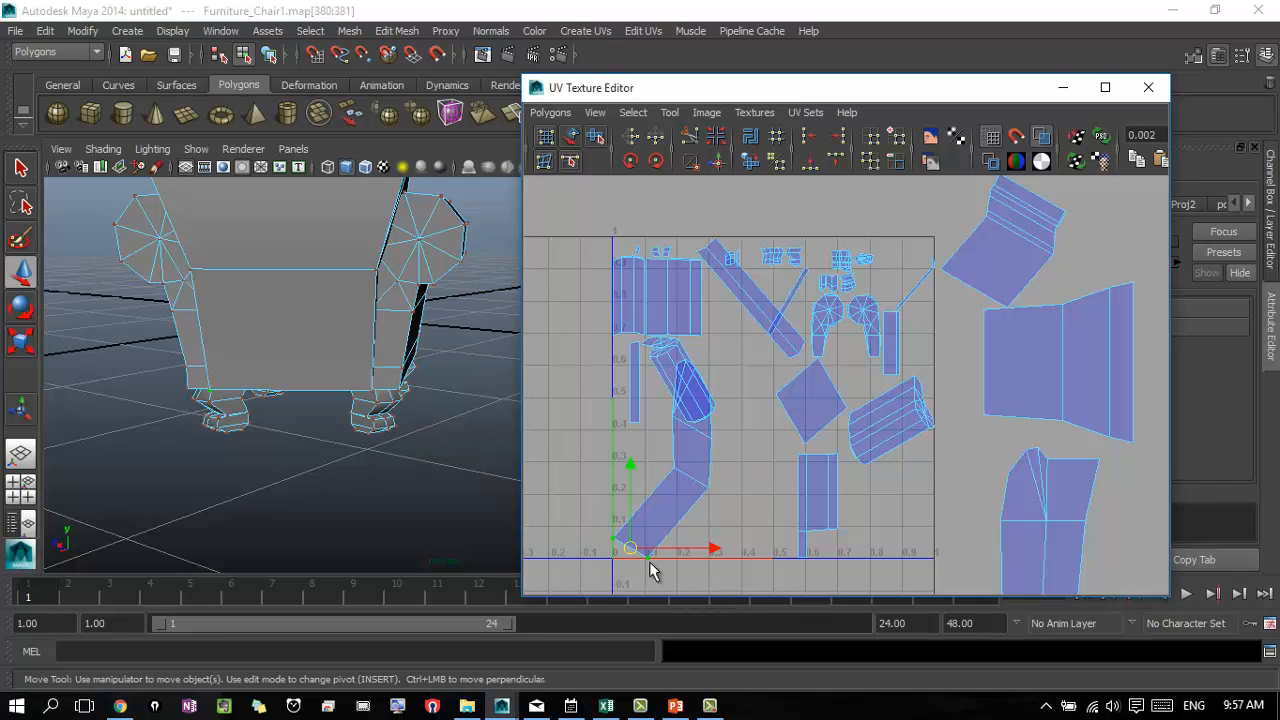
{"action": "left_click_drag", "start_coordinate": [356, 474], "coordinate": [372, 496], "text": "alt"}
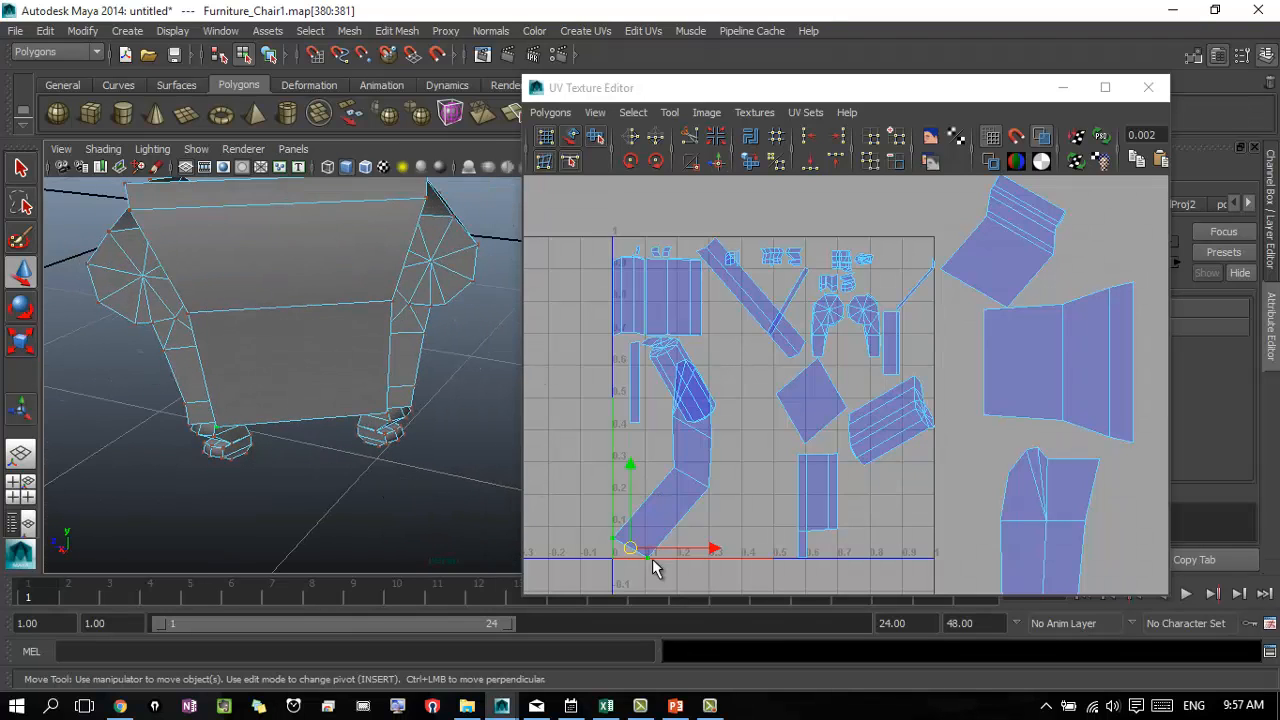
{"action": "right_click_drag", "start_coordinate": [633, 548], "coordinate": [716, 591]}
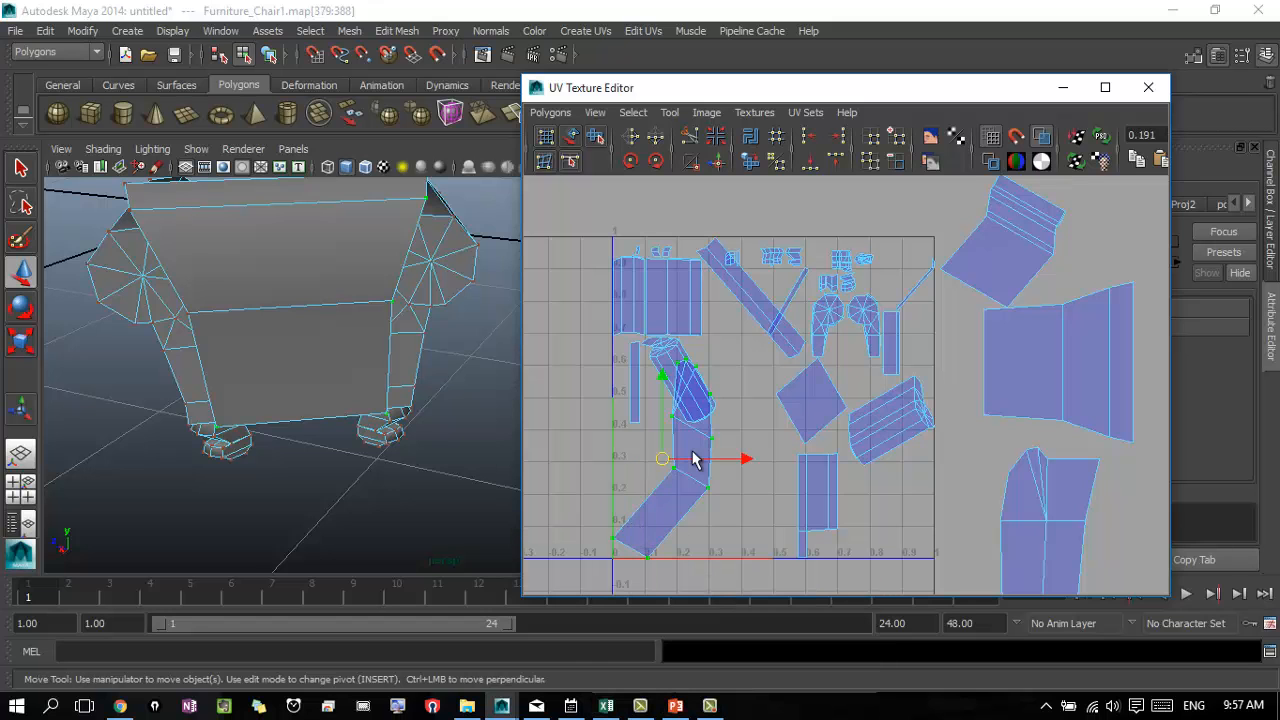
{"action": "left_click_drag", "start_coordinate": [668, 465], "coordinate": [1183, 487]}
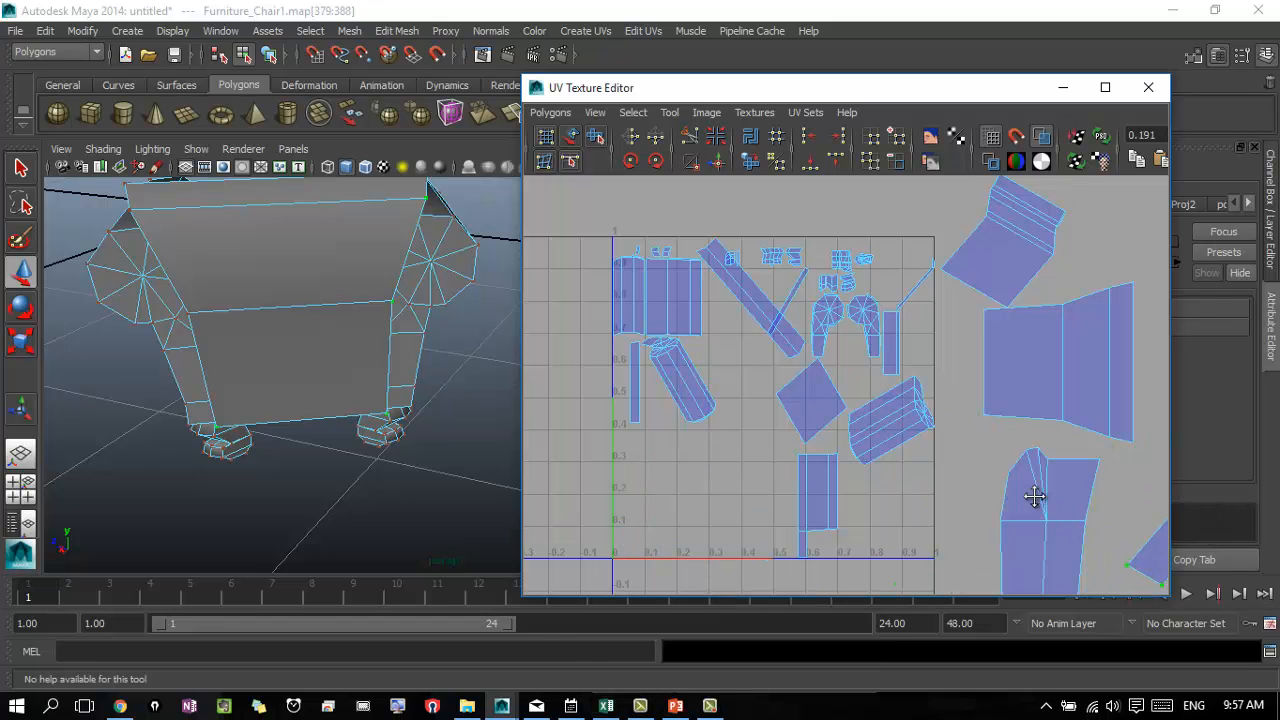
{"action": "middle_click_drag", "start_coordinate": [1034, 494], "coordinate": [967, 445], "text": "alt"}
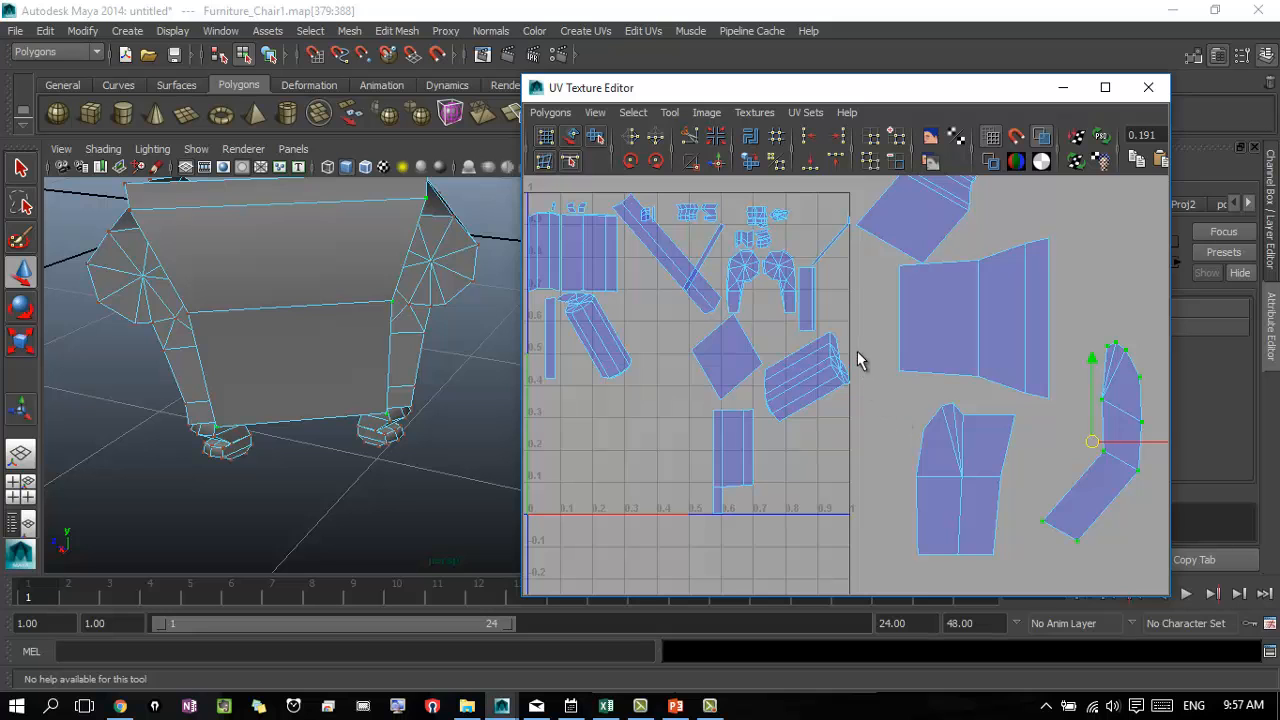
- Select the whole diamond-shaped shell and move it outside the UV square, above the bent backrest shell
{"action": "left_click_drag", "start_coordinate": [666, 335], "coordinate": [714, 383]}
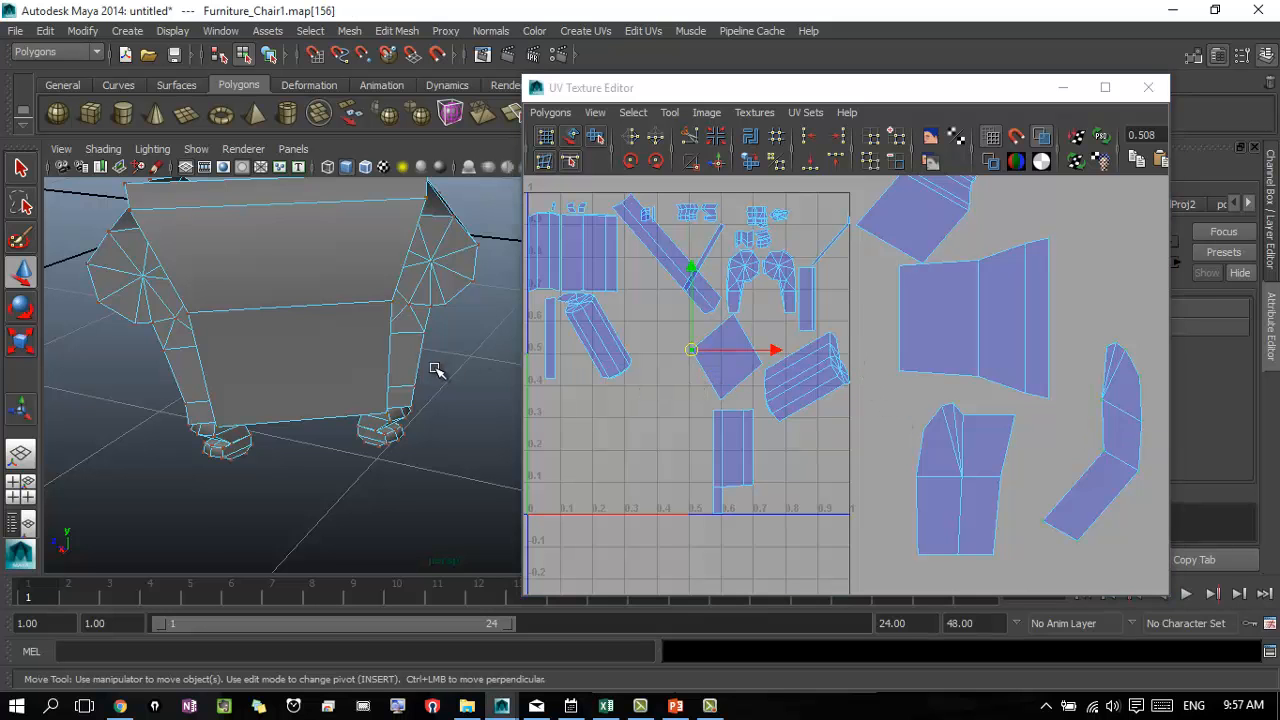
{"action": "key", "text": "f"}
{"action": "left_click_drag", "start_coordinate": [440, 363], "coordinate": [617, 404], "text": "alt"}
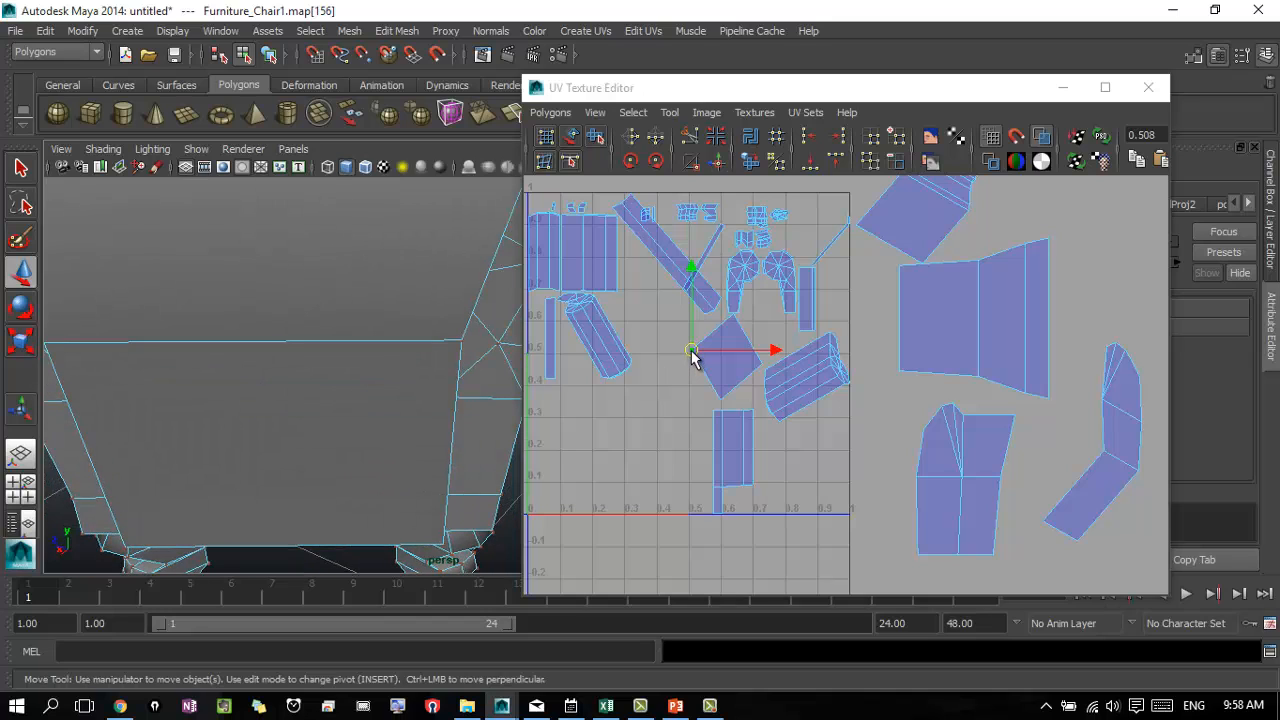
{"action": "right_click_drag", "start_coordinate": [691, 357], "coordinate": [770, 480]}
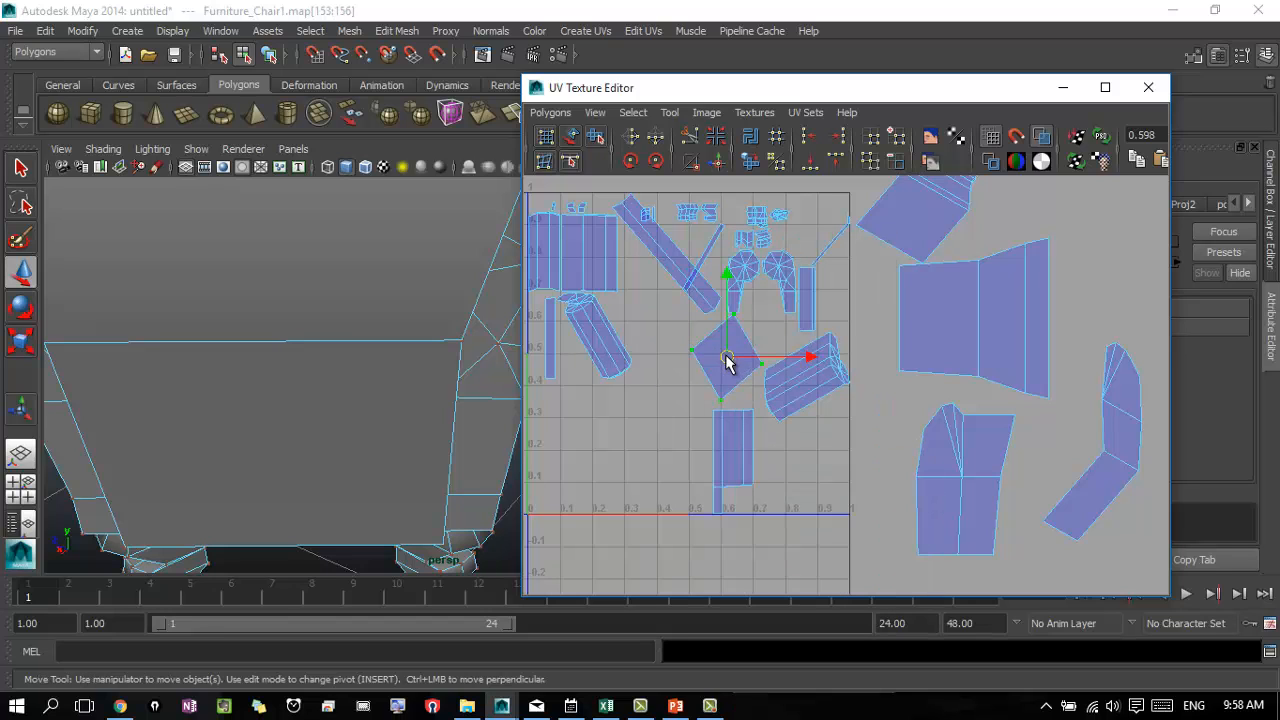
{"action": "left_click_drag", "start_coordinate": [727, 362], "coordinate": [1120, 266]}
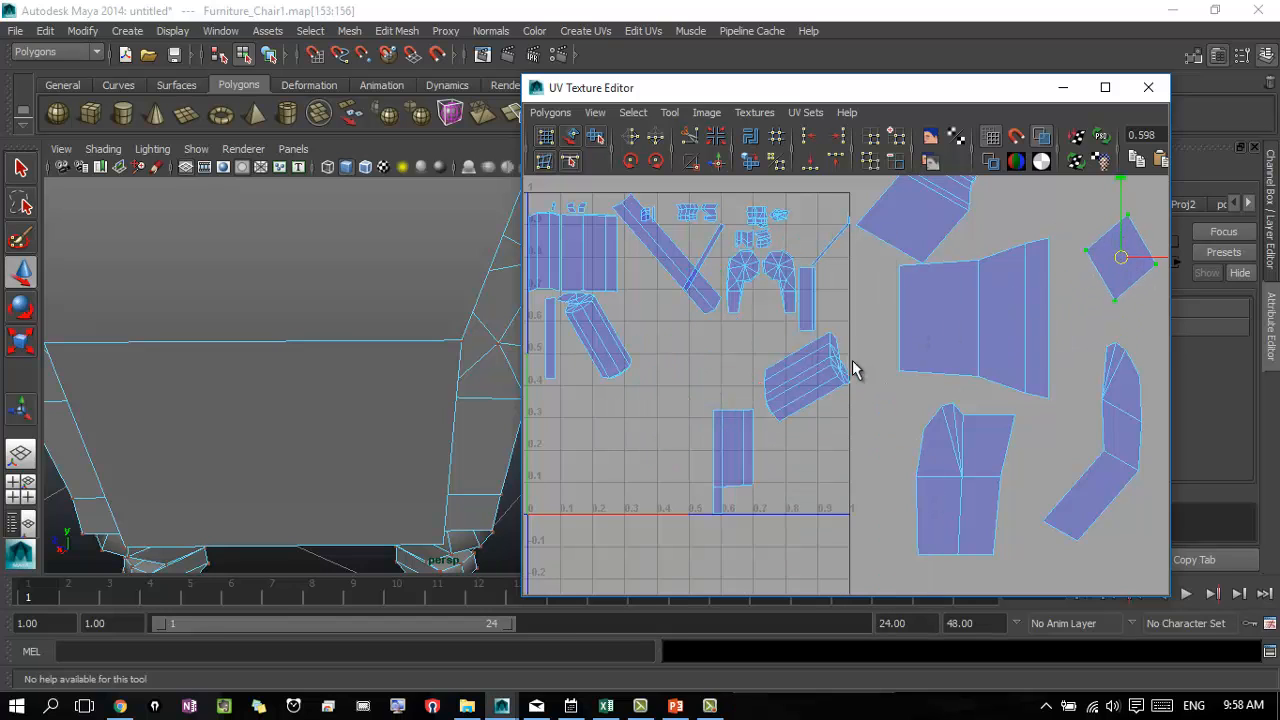
- Check the diamond shell's location on the chair in wireframe display and move the shell back into the UV square's empty lower-left area
{"action": "right_click_drag", "start_coordinate": [446, 363], "coordinate": [320, 363], "text": "alt"}
{"action": "key", "text": "3"}
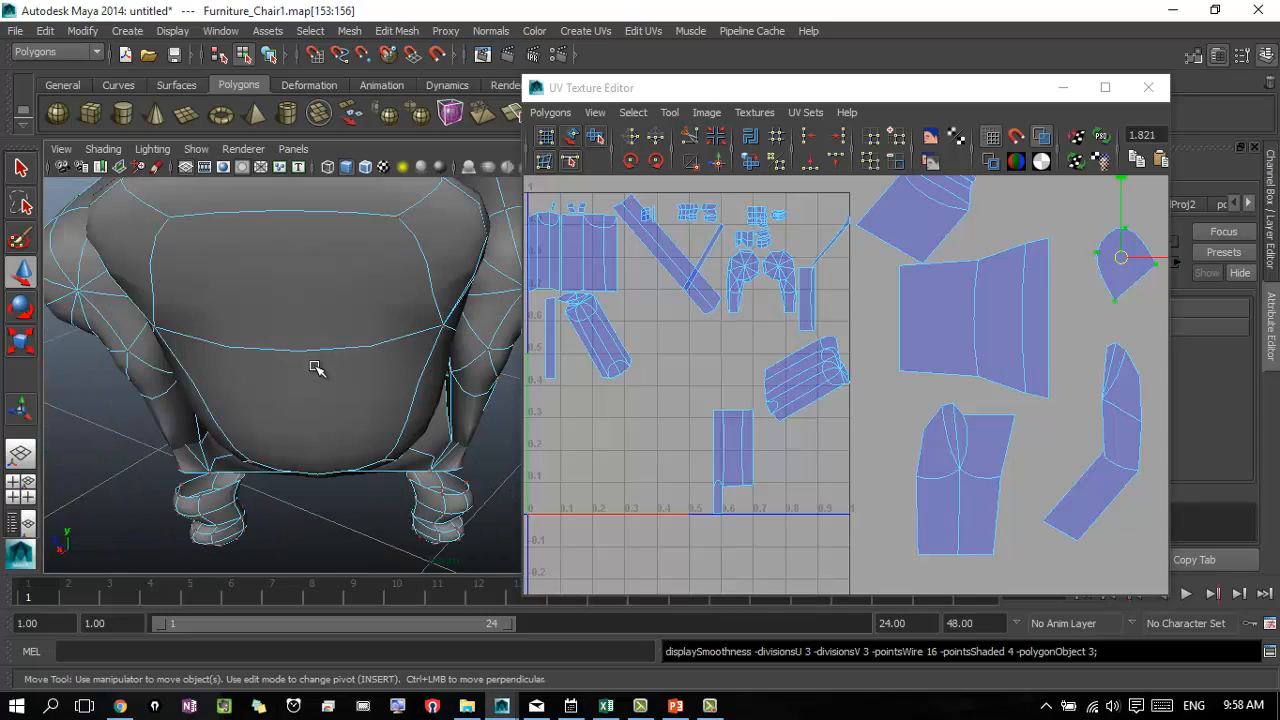
{"action": "key", "text": "1"}
{"action": "key", "text": "4"}
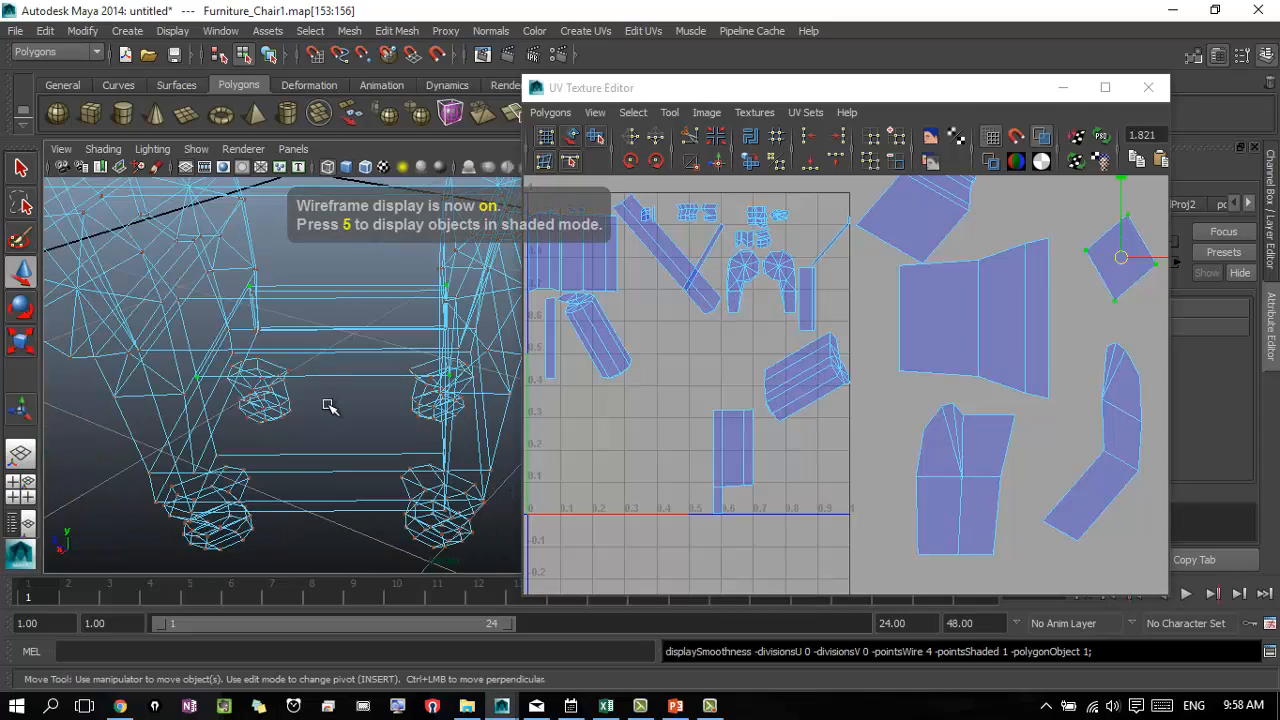
{"action": "left_click_drag", "start_coordinate": [329, 403], "coordinate": [525, 393], "text": "alt"}
{"action": "left_click_drag", "start_coordinate": [607, 382], "coordinate": [340, 375], "text": "alt"}
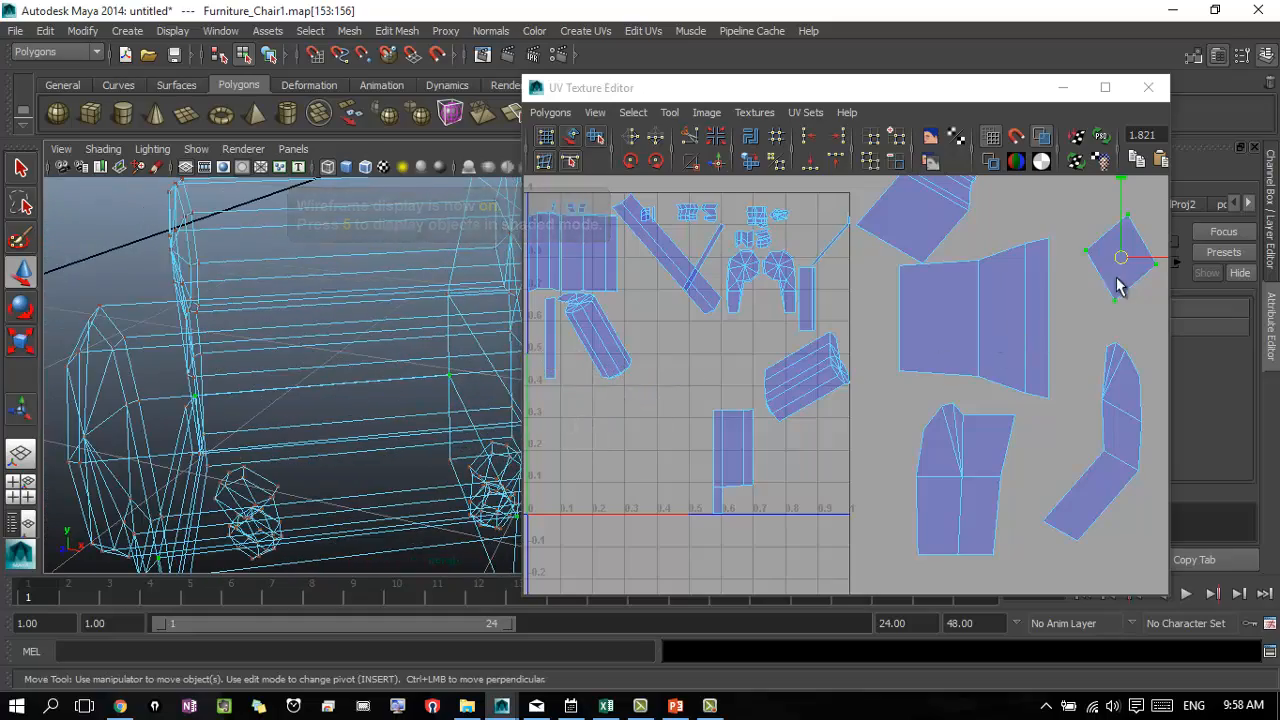
{"action": "left_click_drag", "start_coordinate": [1125, 260], "coordinate": [600, 455]}
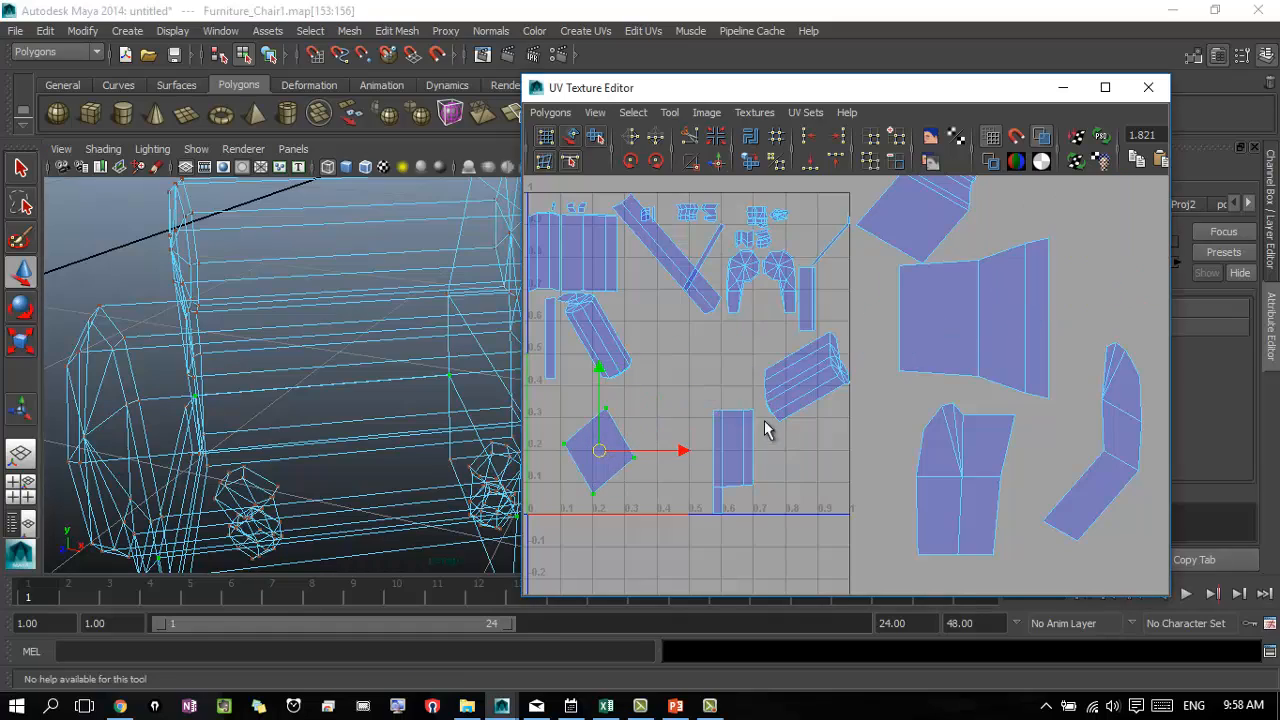
- Select the lower-end UVs of the long diagonal strip and the lower corner of the striped rectangular shell to locate both on the chair
{"action": "middle_click_drag", "start_coordinate": [635, 308], "coordinate": [752, 346], "text": "alt"}
{"action": "left_click_drag", "start_coordinate": [815, 343], "coordinate": [853, 391]}
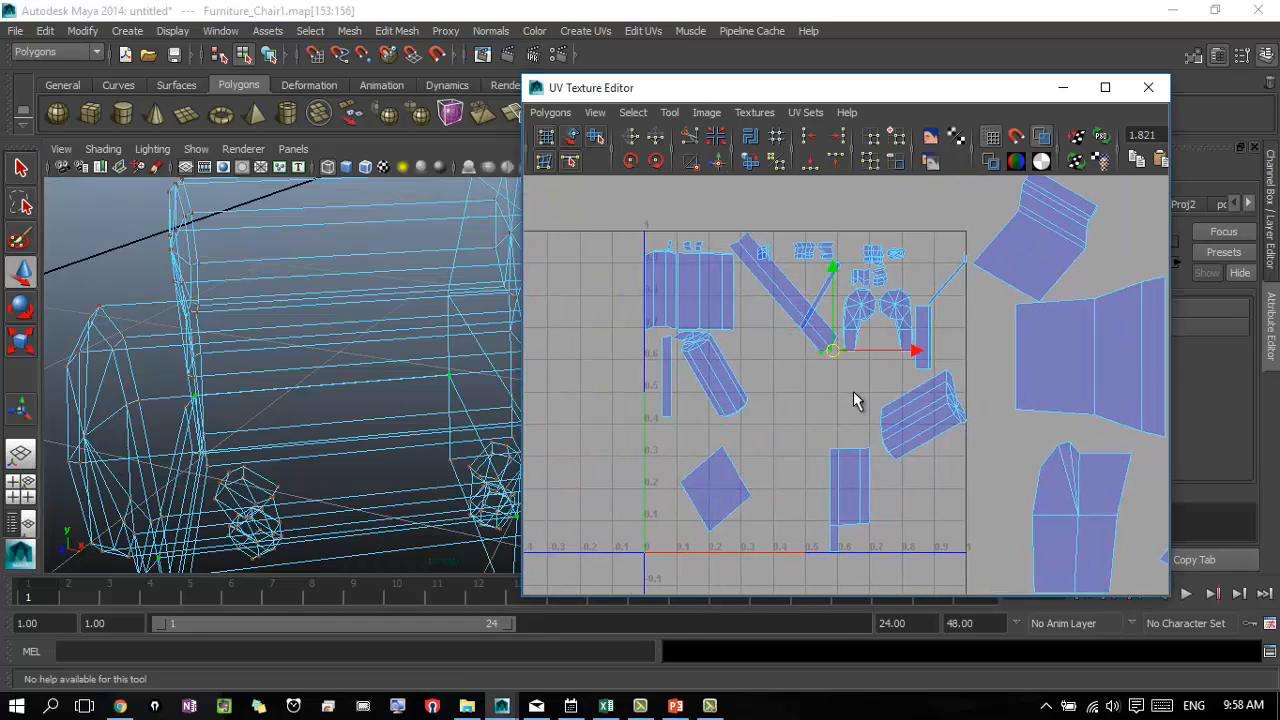
{"action": "left_click_drag", "start_coordinate": [390, 387], "coordinate": [194, 380], "text": "alt"}
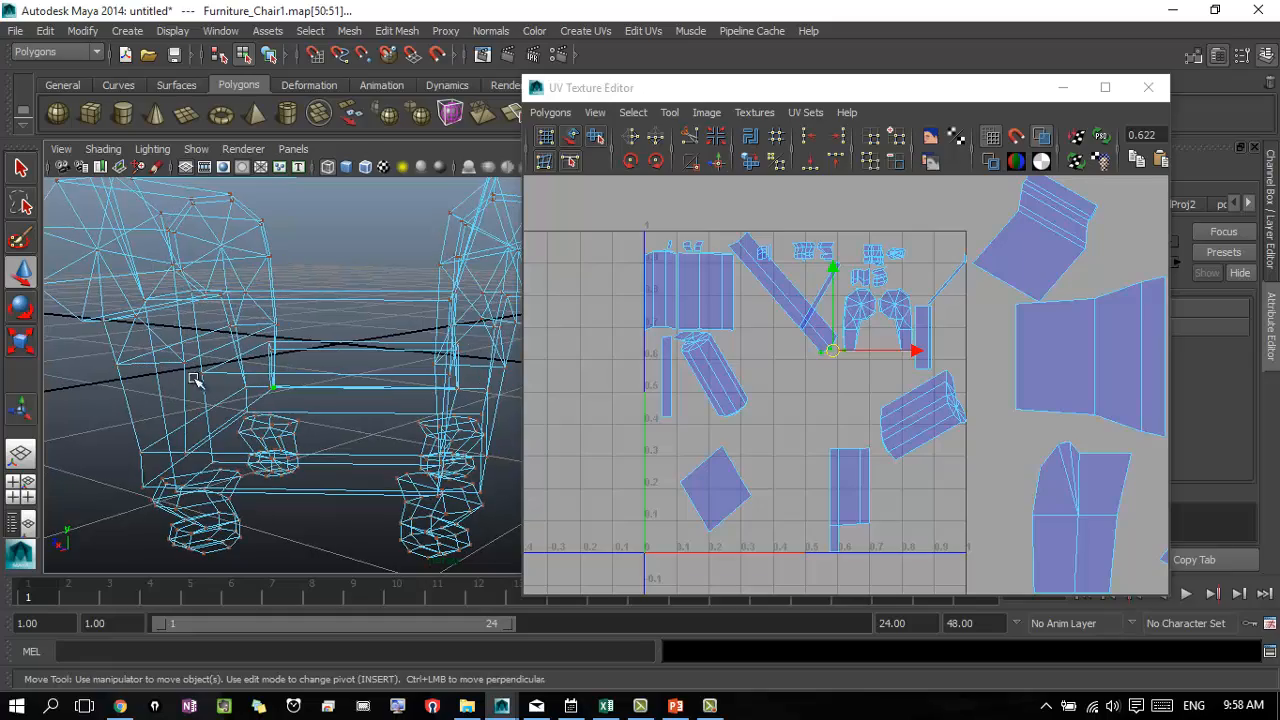
{"action": "right_click_drag", "start_coordinate": [253, 443], "coordinate": [745, 399], "text": "alt"}
{"action": "middle_click_drag", "start_coordinate": [1029, 391], "coordinate": [1052, 421], "text": "alt"}
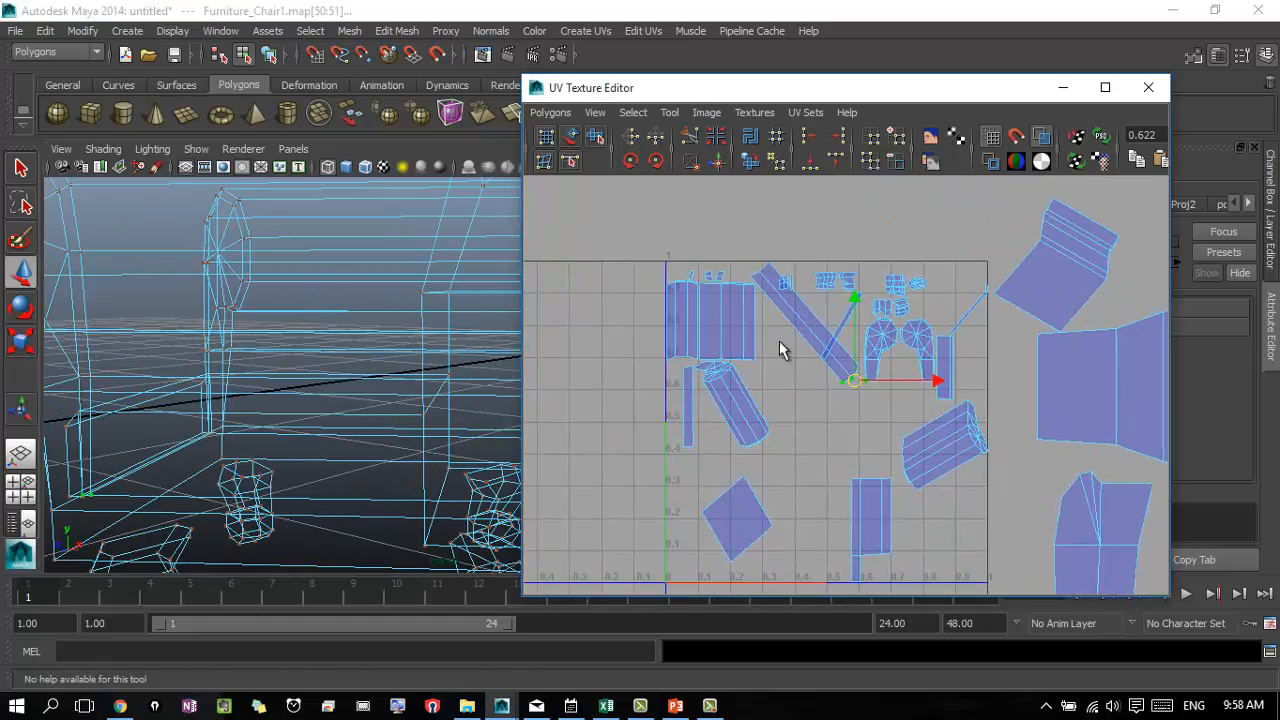
{"action": "left_click", "coordinate": [777, 372]}
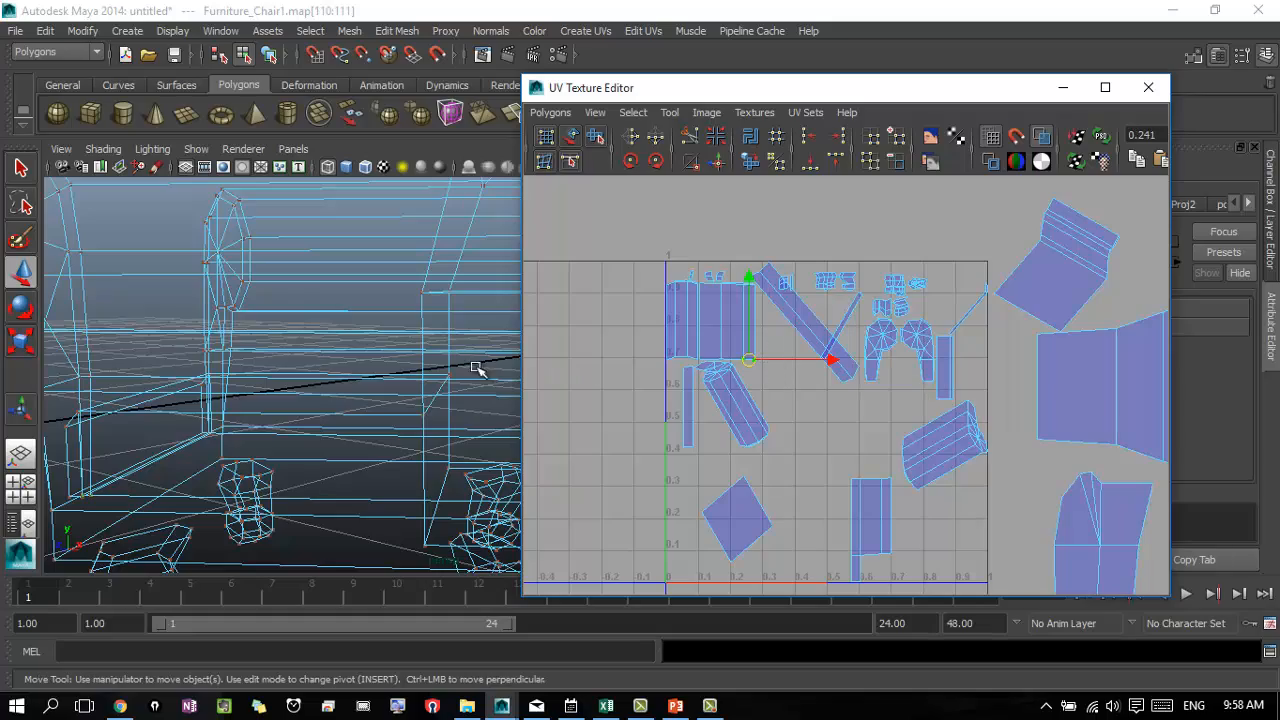
{"action": "left_click_drag", "start_coordinate": [477, 366], "coordinate": [340, 362], "text": "alt"}
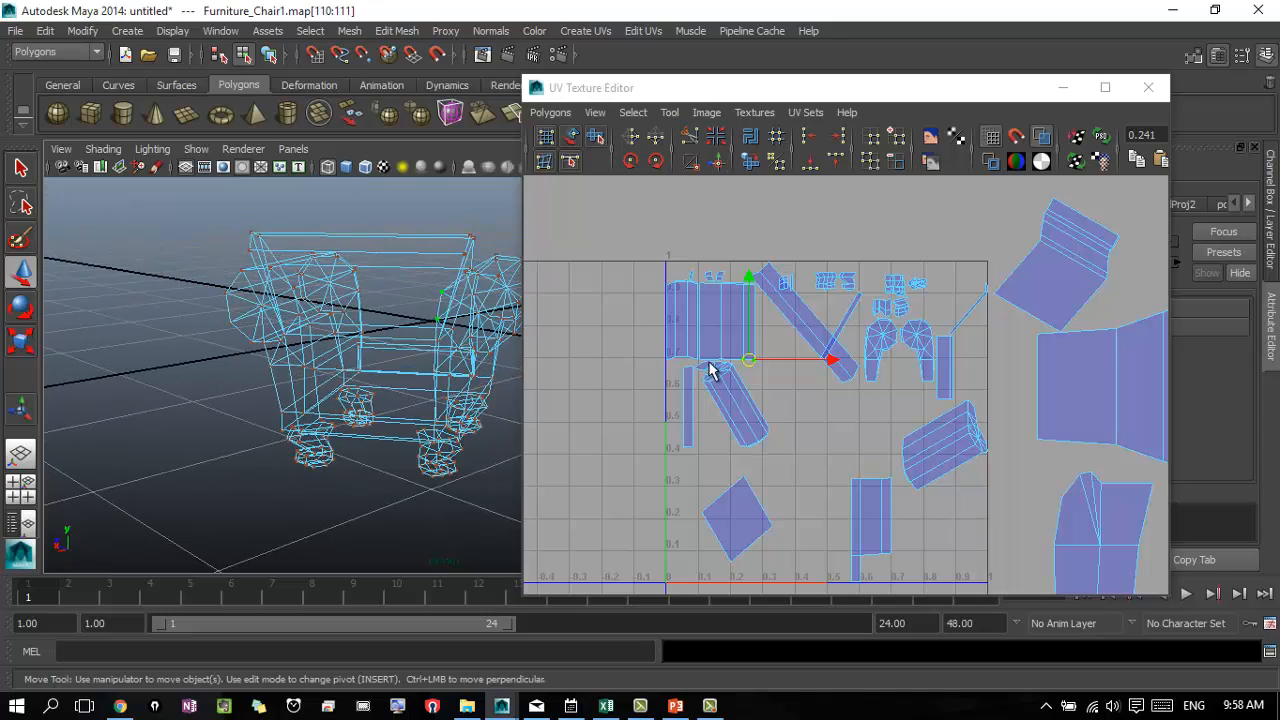
{"action": "left_click_drag", "start_coordinate": [413, 298], "coordinate": [341, 357], "text": "alt"}
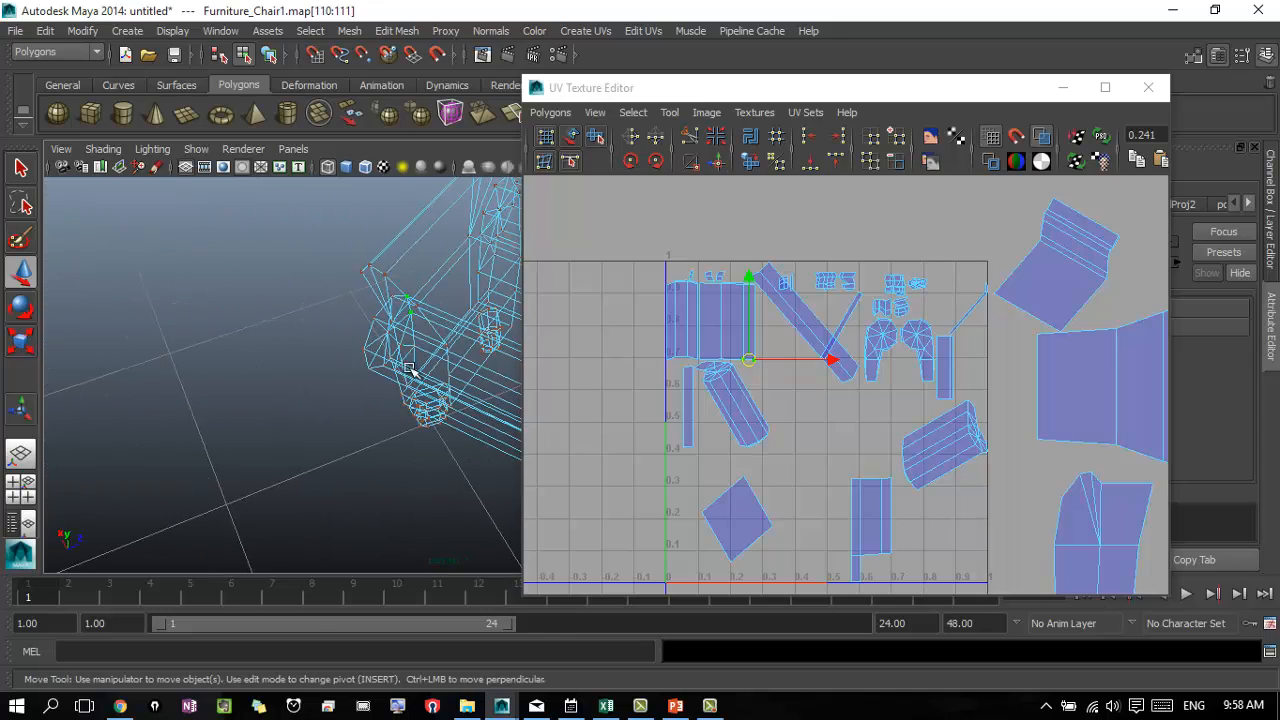
{"action": "left_click_drag", "start_coordinate": [448, 384], "coordinate": [650, 335], "text": "alt"}
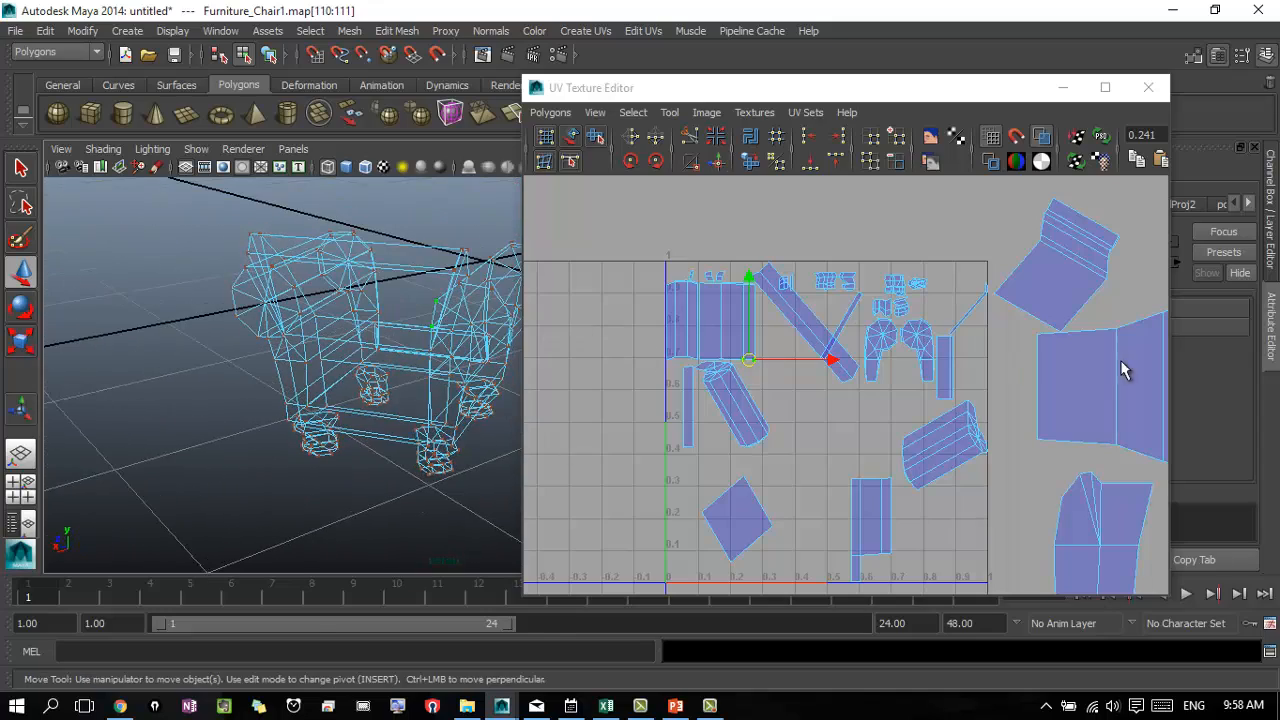
- Select all faces of the chair's backrest piece to identify every UV shell that belongs to it
{"action": "middle_click_drag", "start_coordinate": [1123, 366], "coordinate": [847, 330], "text": "alt"}
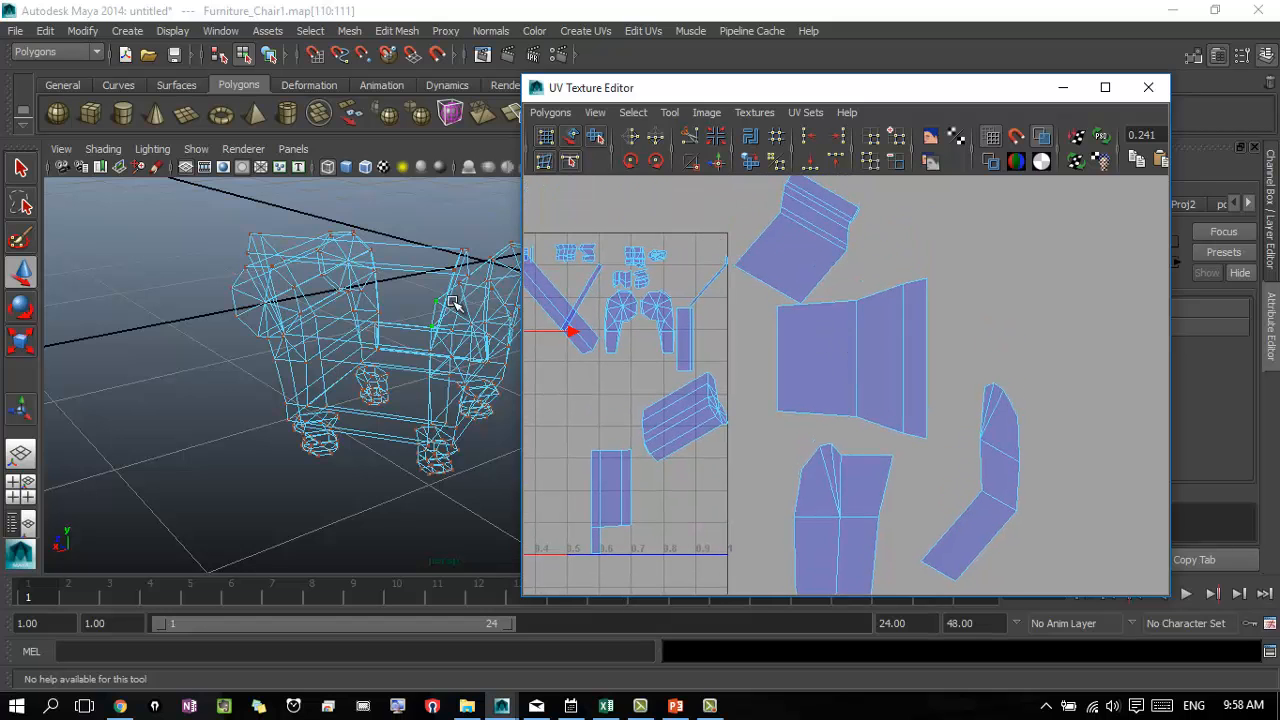
{"action": "right_click_drag", "start_coordinate": [399, 309], "coordinate": [388, 348]}
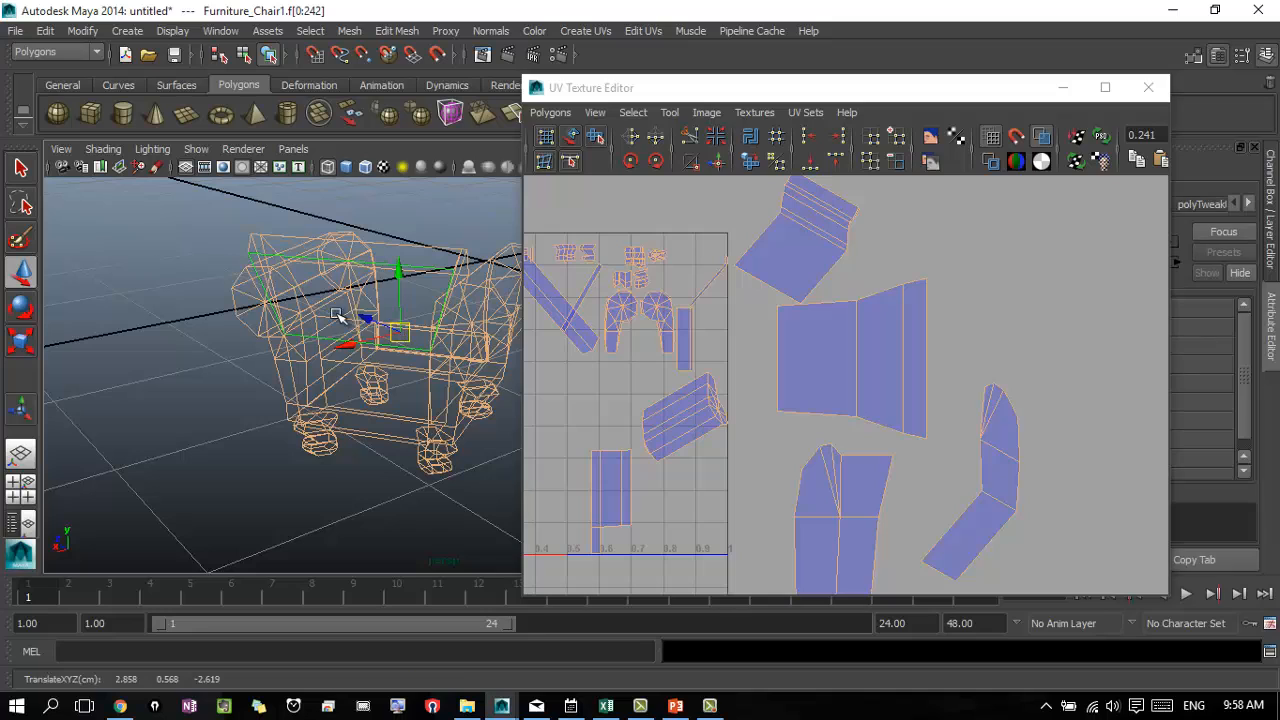
{"action": "left_click", "coordinate": [410, 240]}
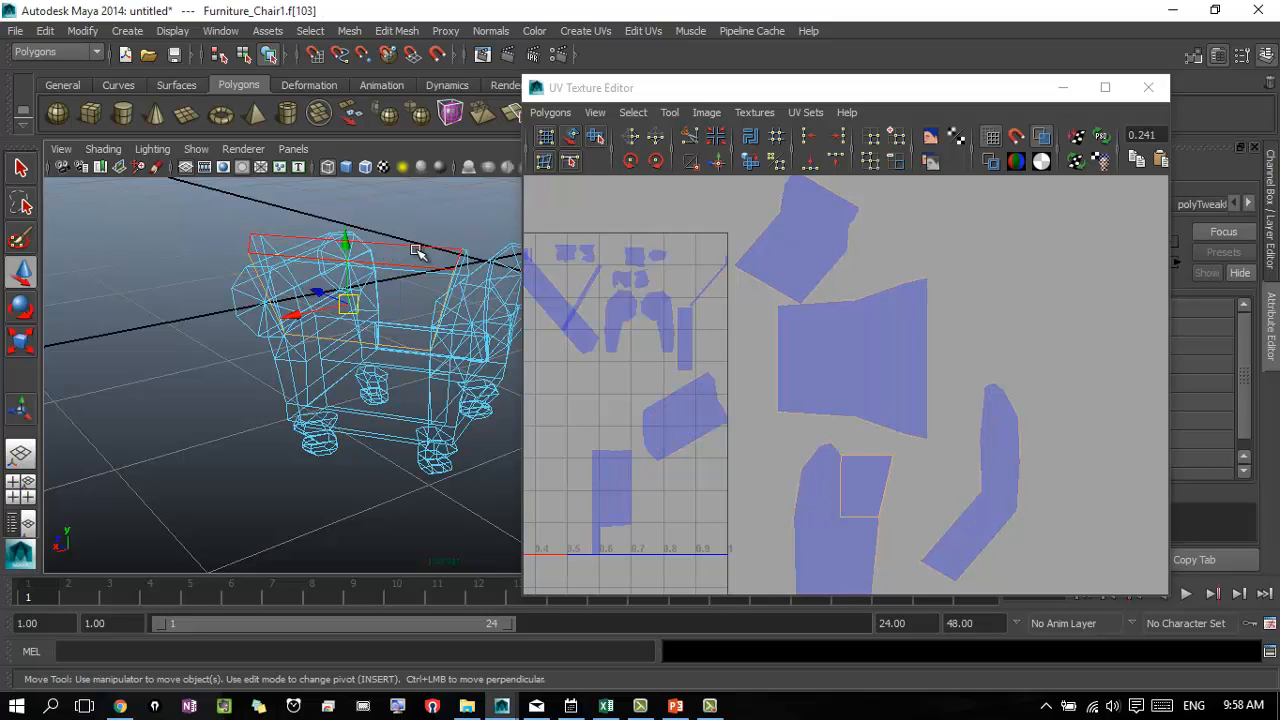
{"action": "double_click", "coordinate": [416, 250]}
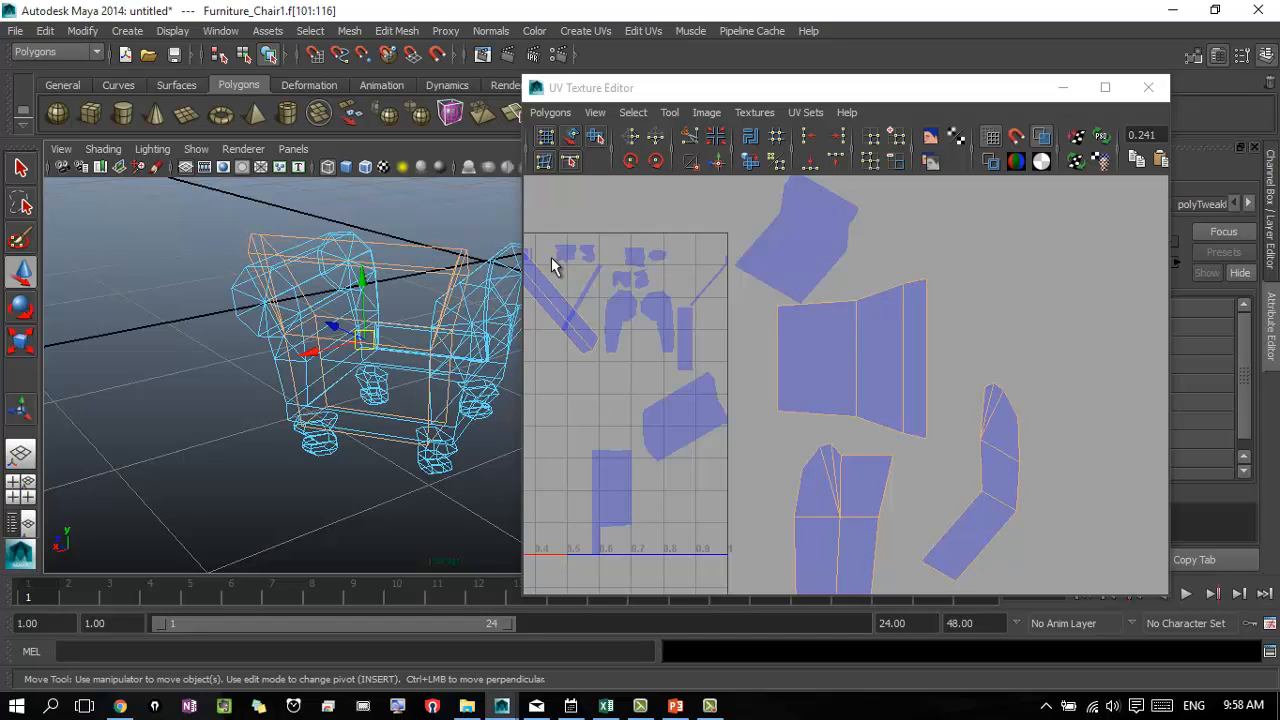
{"action": "right_click_drag", "start_coordinate": [757, 351], "coordinate": [651, 334], "text": "alt"}
{"action": "middle_click_drag", "start_coordinate": [651, 334], "coordinate": [771, 369], "text": "alt"}
{"action": "right_click_drag", "start_coordinate": [771, 369], "coordinate": [940, 369], "text": "alt"}
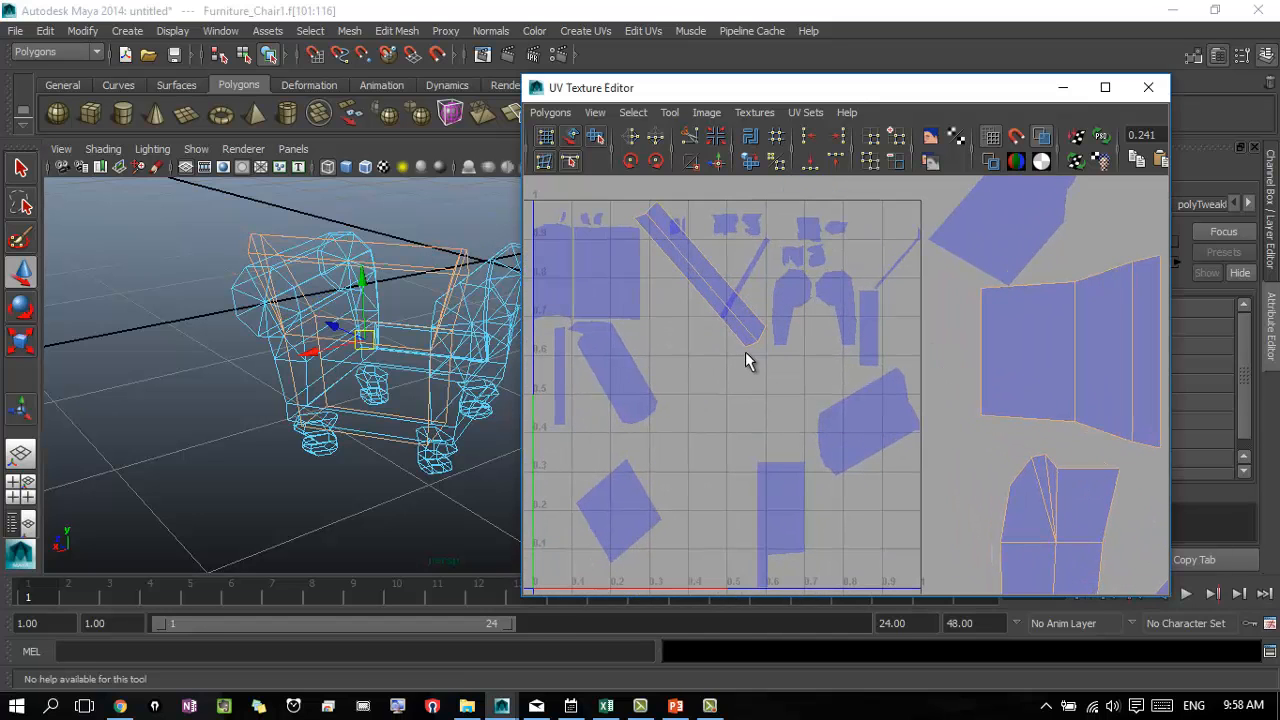
- Select the whole long diagonal strip shell and move it outside the UV square, above the bent backrest shell
{"action": "right_click_drag", "start_coordinate": [747, 339], "coordinate": [820, 478]}
{"action": "left_click_drag", "start_coordinate": [705, 275], "coordinate": [1152, 550]}
{"action": "middle_click_drag", "start_coordinate": [1056, 510], "coordinate": [793, 432], "text": "alt"}
{"action": "left_click_drag", "start_coordinate": [885, 475], "coordinate": [1032, 236]}
{"action": "middle_click_drag", "start_coordinate": [837, 277], "coordinate": [849, 334], "text": "alt"}
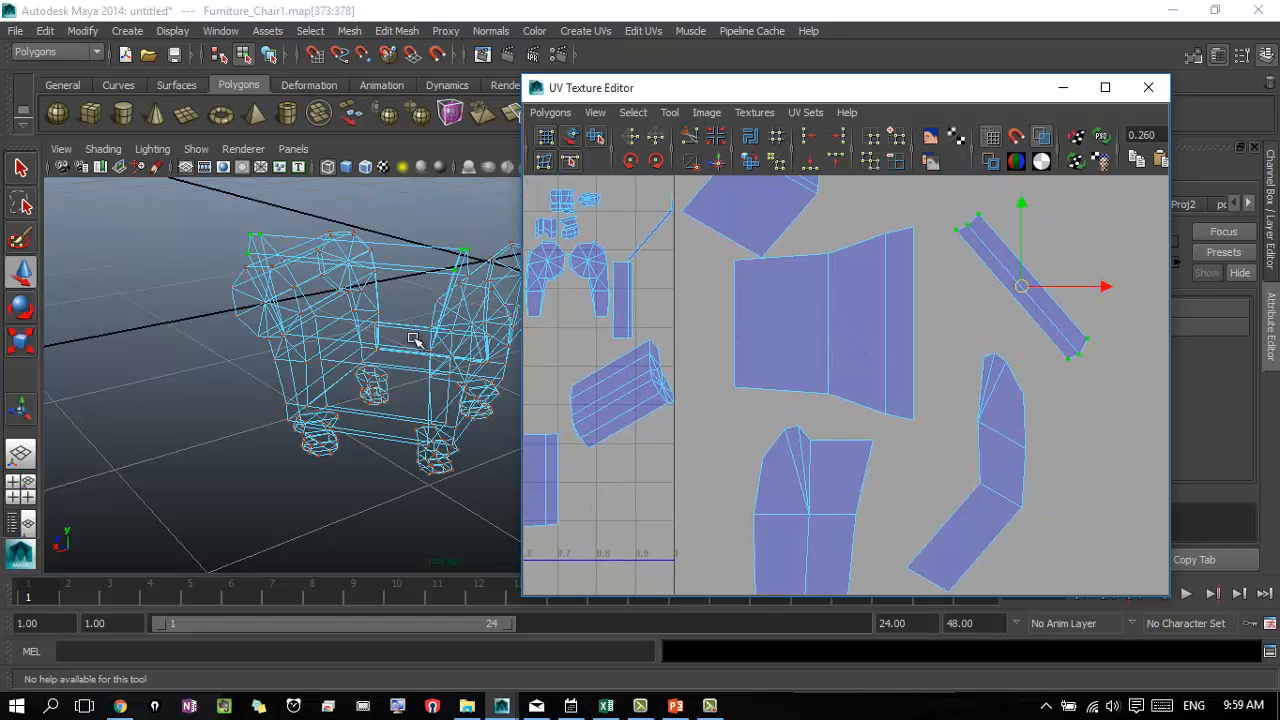
- Switch the model to shaded display and examine where the strip shell sits along the backrest's top edge
{"action": "left_click", "coordinate": [388, 360]}
{"action": "key", "text": "5"}
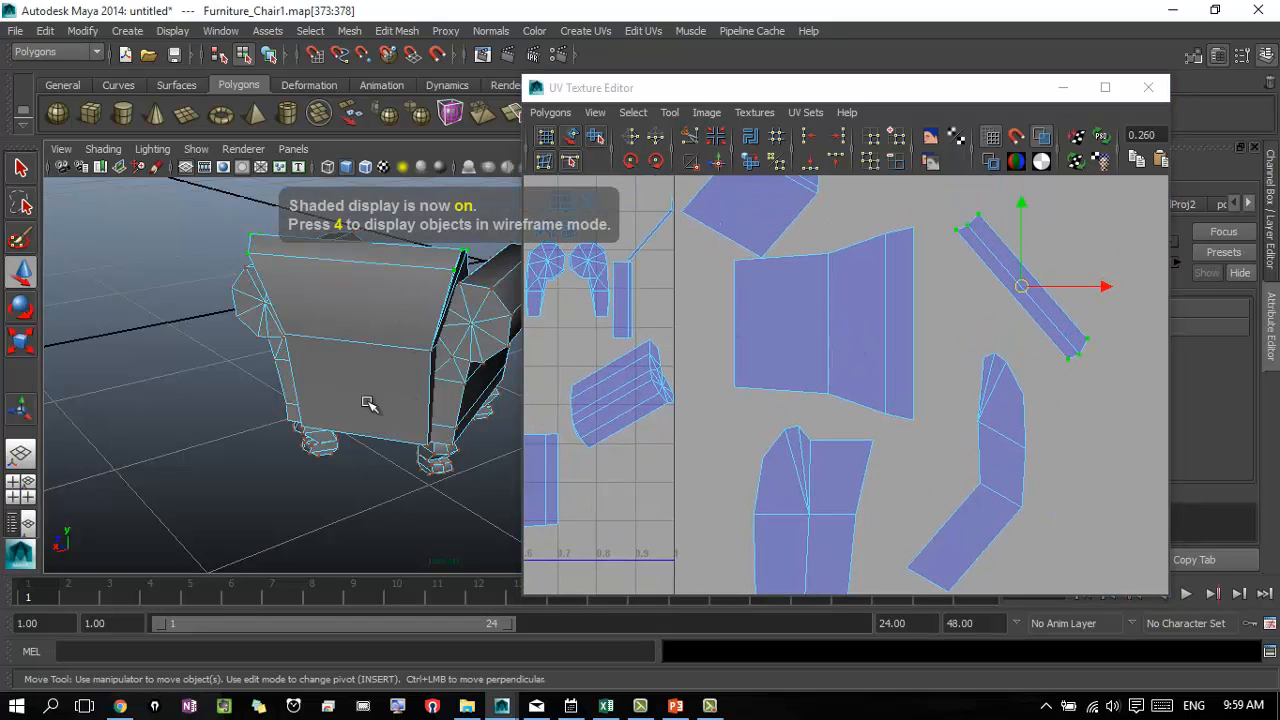
{"action": "left_click_drag", "start_coordinate": [369, 400], "coordinate": [450, 341], "text": "alt"}
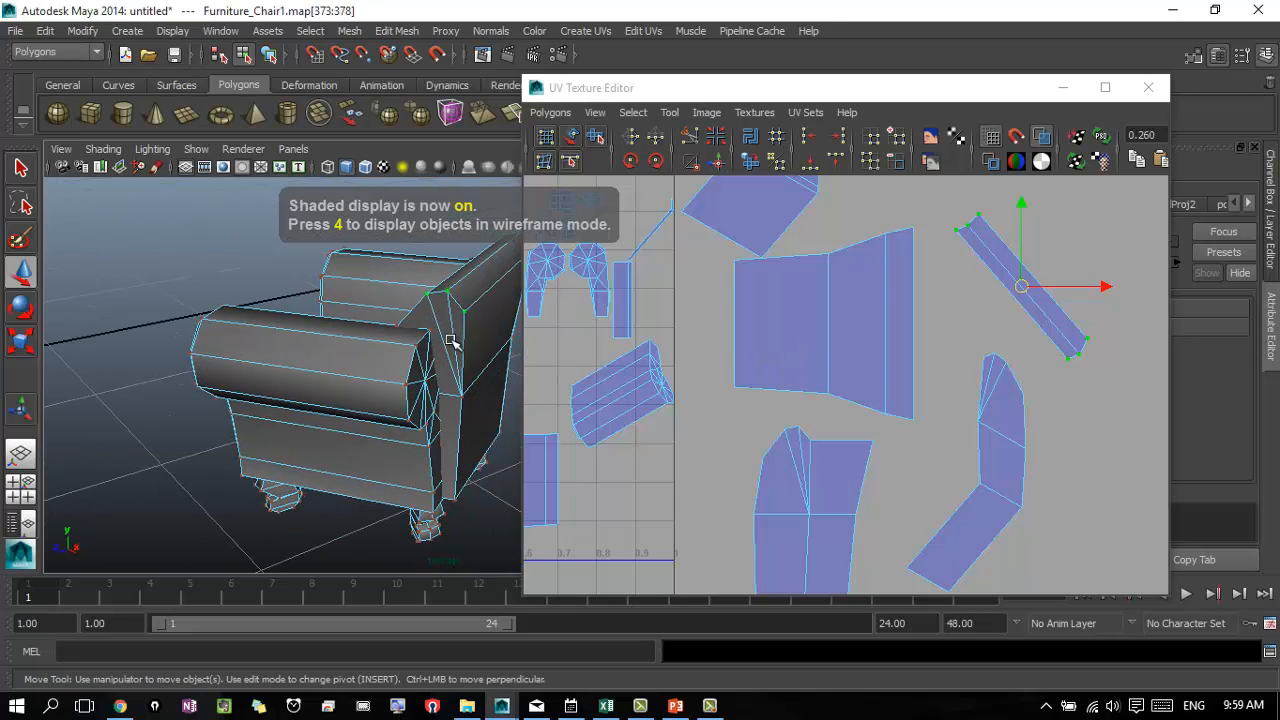
{"action": "left_click_drag", "start_coordinate": [478, 436], "coordinate": [389, 343], "text": "alt"}
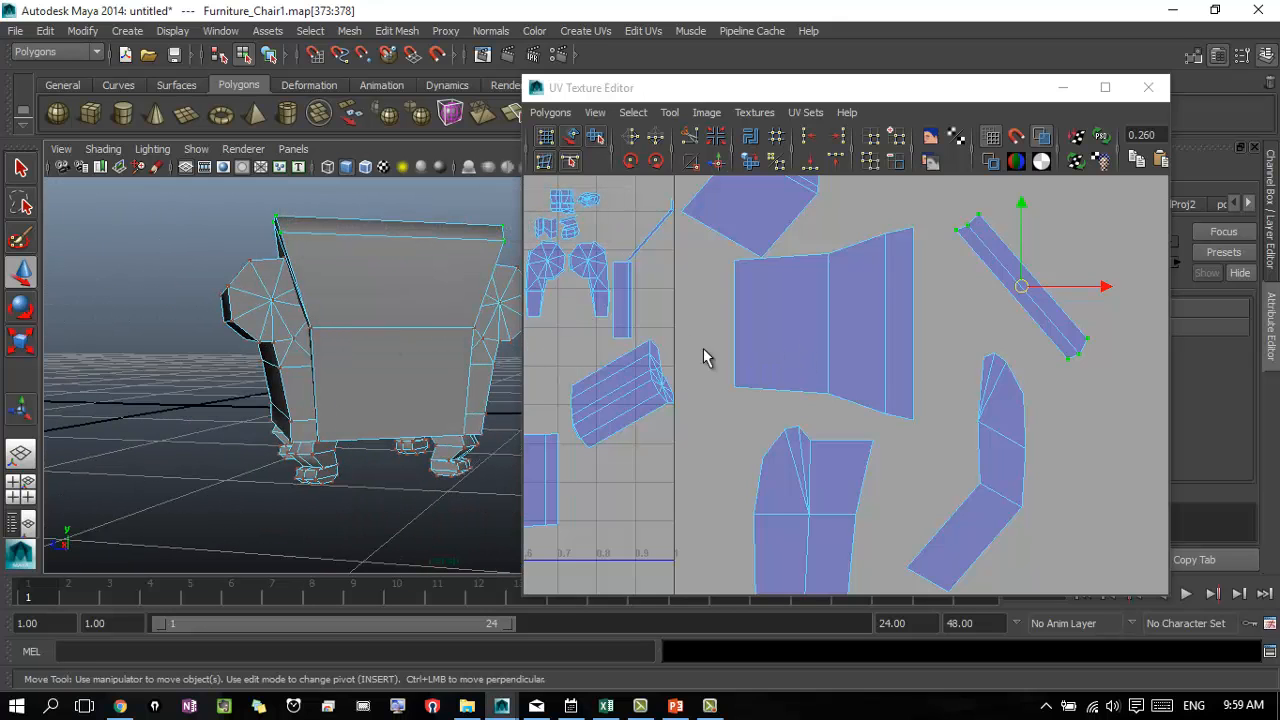
{"action": "left_click", "coordinate": [970, 389]}
{"action": "right_click_drag", "start_coordinate": [970, 389], "coordinate": [697, 380], "text": "alt"}
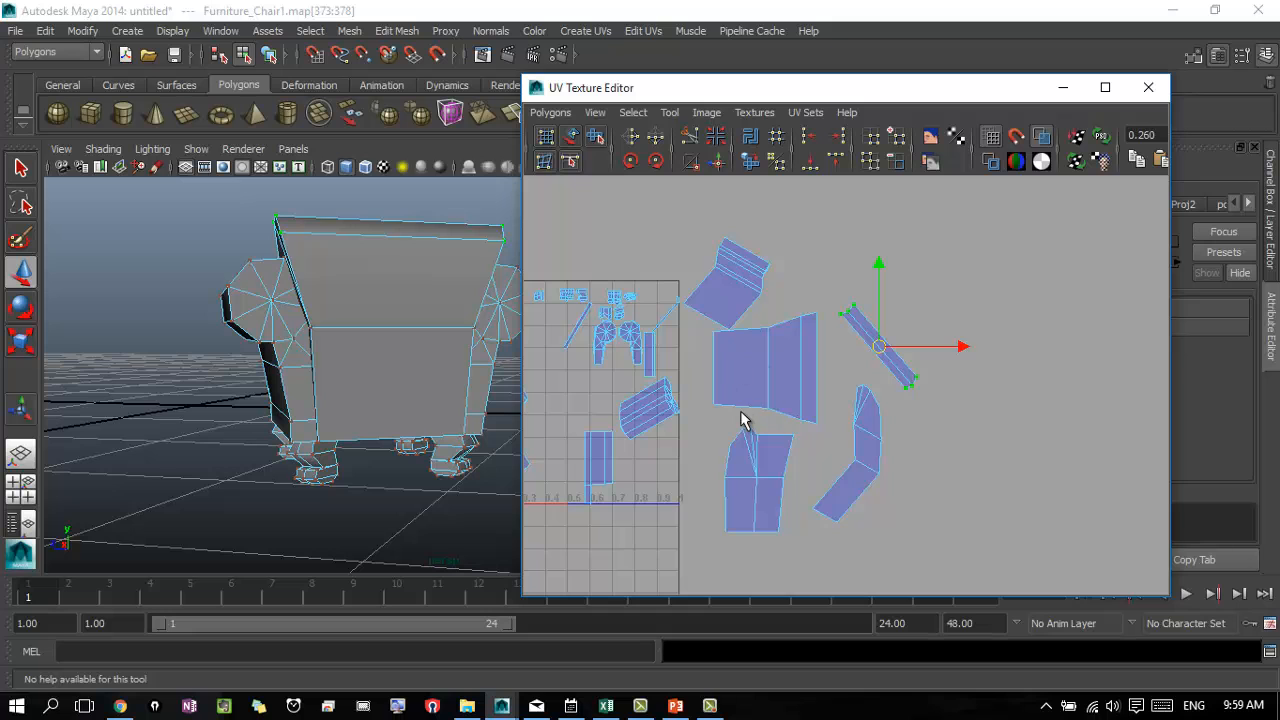
{"action": "right_click_drag", "start_coordinate": [741, 419], "coordinate": [848, 421], "text": "alt"}
{"action": "right_click_drag", "start_coordinate": [657, 394], "coordinate": [575, 353], "text": "alt"}
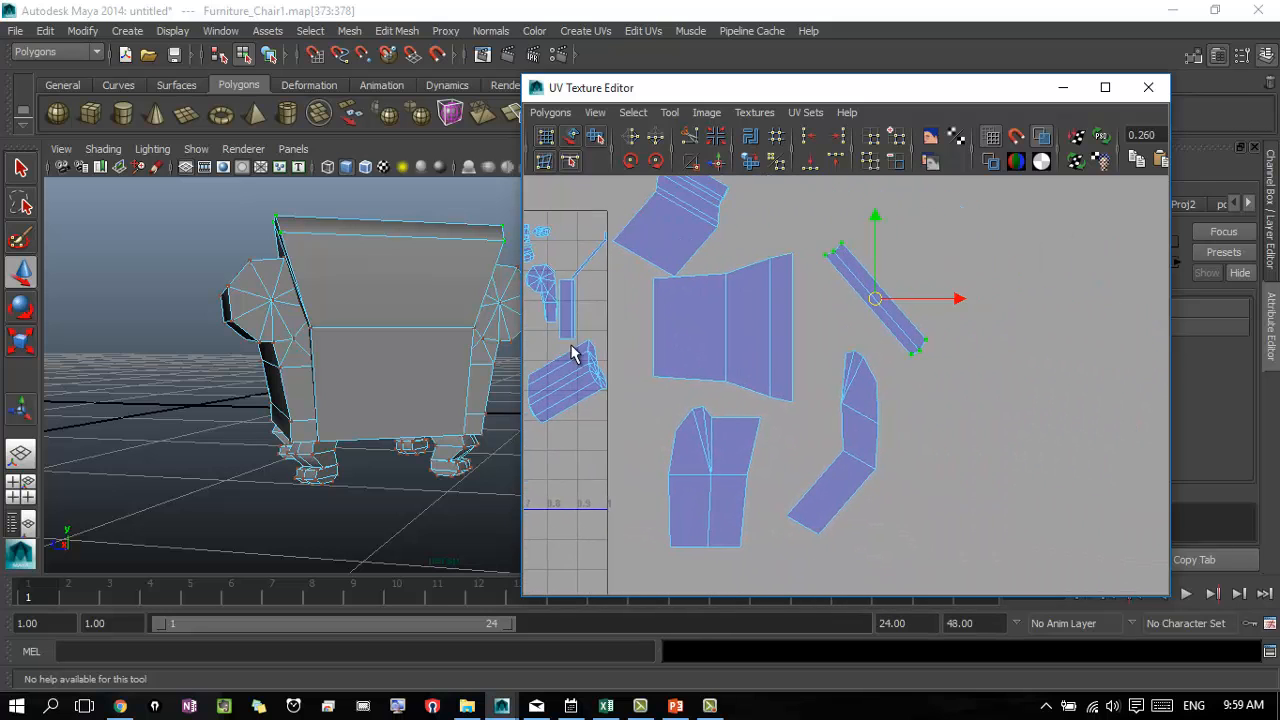
{"action": "middle_click_drag", "start_coordinate": [792, 421], "coordinate": [818, 465], "text": "alt"}
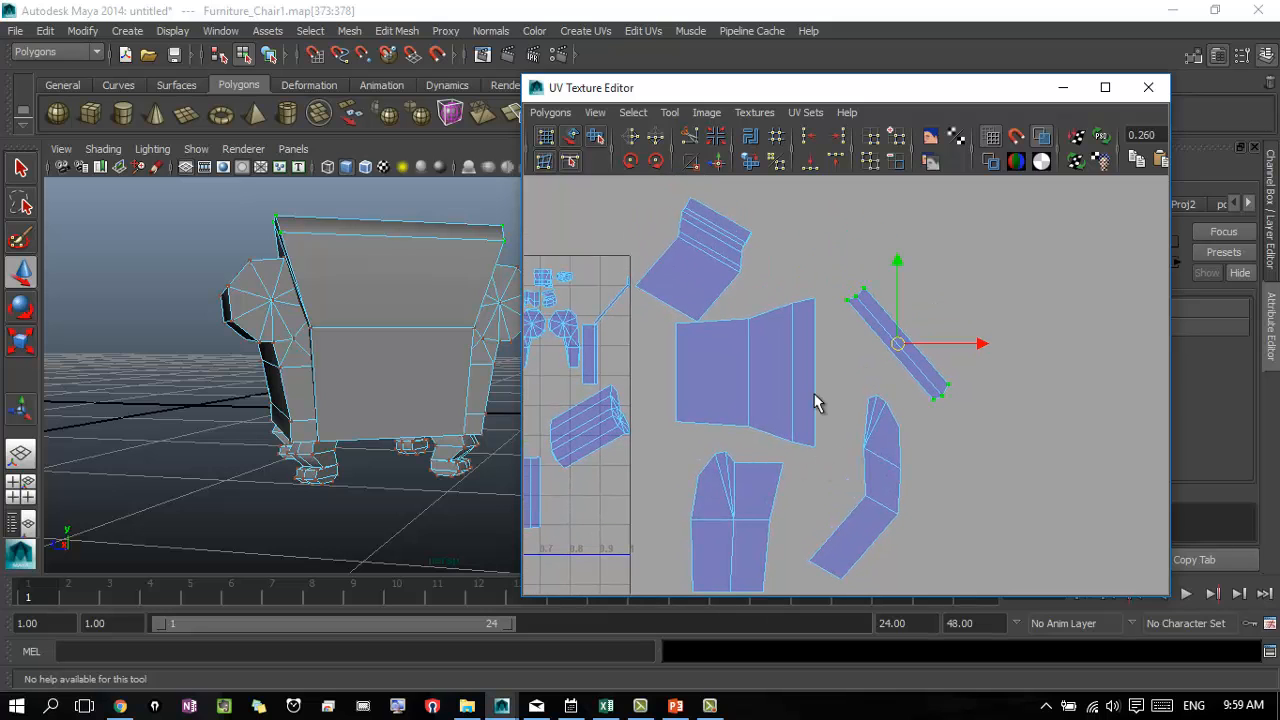
{"action": "middle_click_drag", "start_coordinate": [761, 397], "coordinate": [821, 365], "text": "alt"}
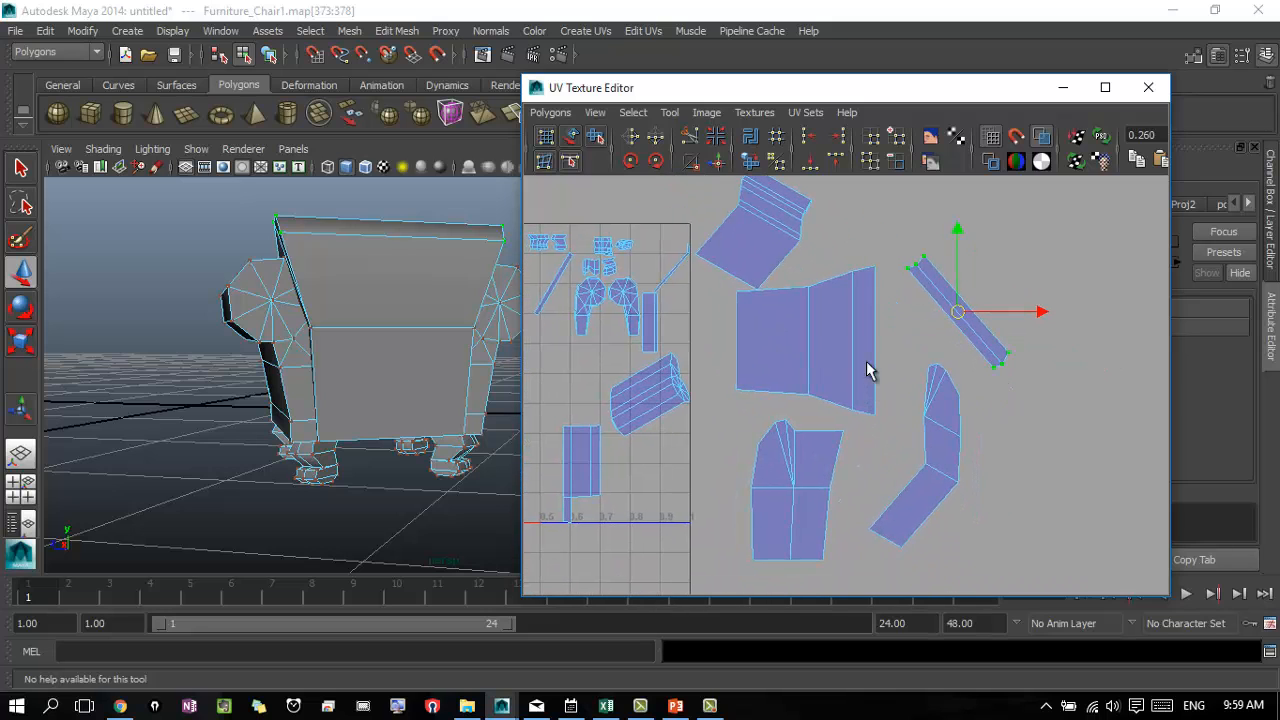
{"action": "left_click_drag", "start_coordinate": [337, 289], "coordinate": [470, 322], "text": "alt"}
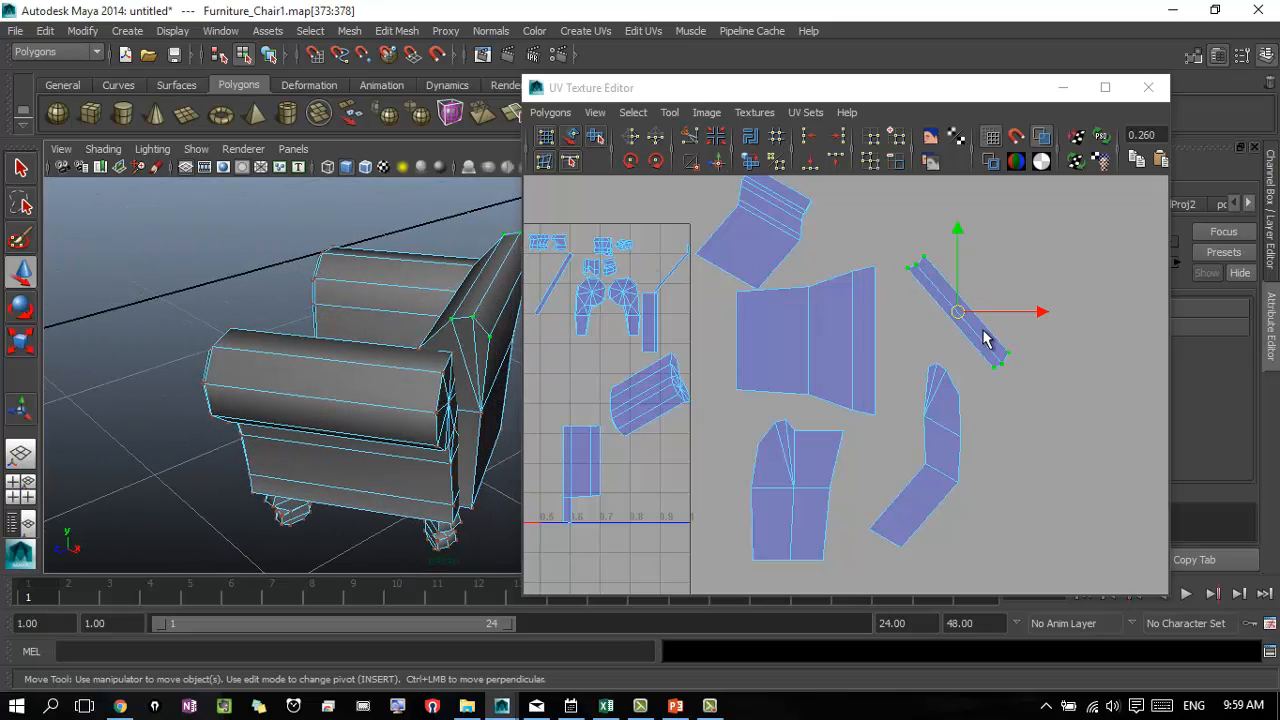
- Rotate the strip shell to lie roughly horizontal and check the trapezoid shell's wide-end corner UVs against the backrest
{"action": "key", "text": "e"}
{"action": "left_click_drag", "start_coordinate": [968, 391], "coordinate": [1046, 377]}
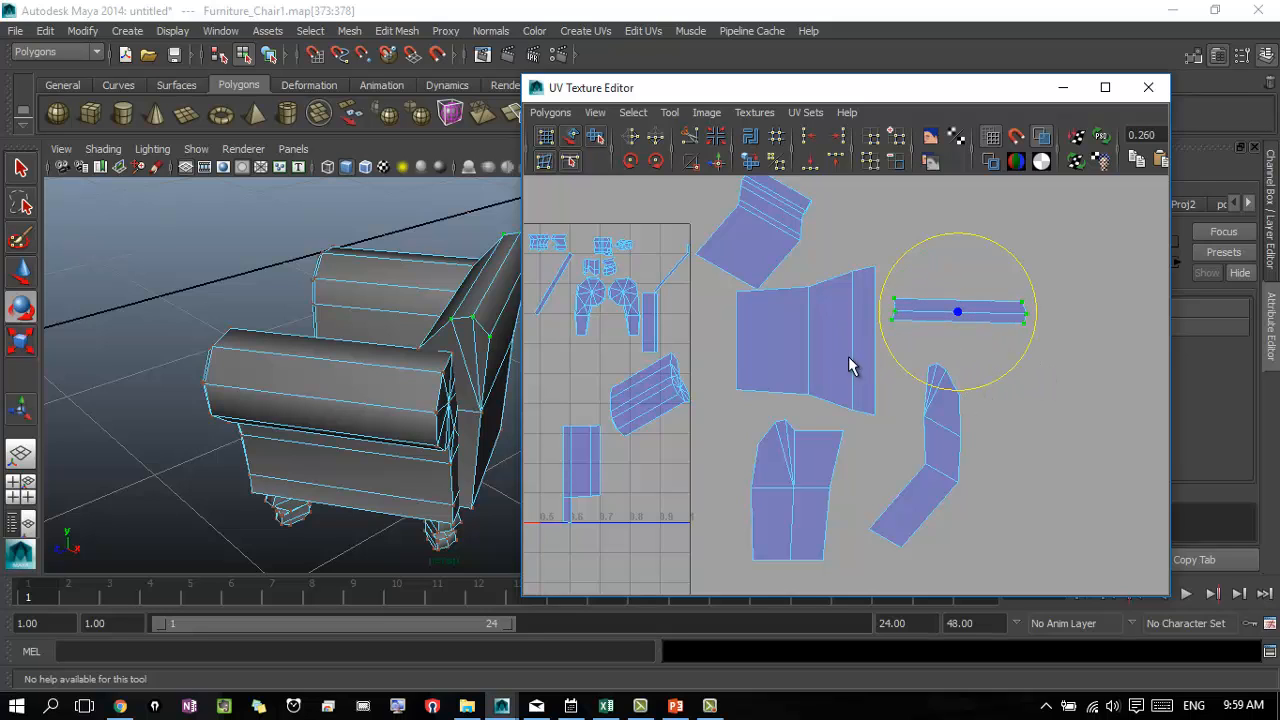
{"action": "left_click_drag", "start_coordinate": [879, 408], "coordinate": [895, 423]}
{"action": "mouse_move", "coordinate": [400, 354]}
{"action": "left_mouse_down", "text": "alt"}
{"action": "mouse_move", "coordinate": [551, 363]}
{"action": "mouse_move", "coordinate": [405, 335]}
{"action": "left_mouse_up", "text": "alt"}
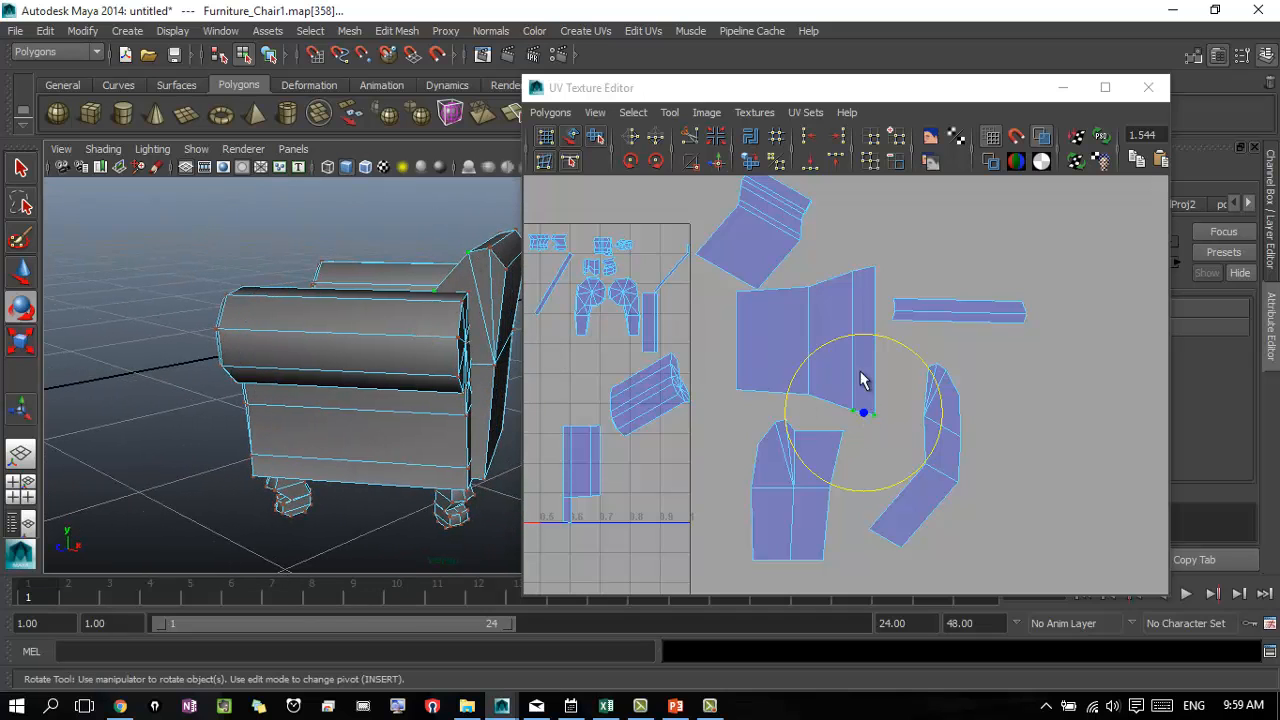
{"action": "left_click_drag", "start_coordinate": [866, 263], "coordinate": [894, 289]}
{"action": "left_click_drag", "start_coordinate": [420, 300], "coordinate": [440, 234], "text": "alt"}
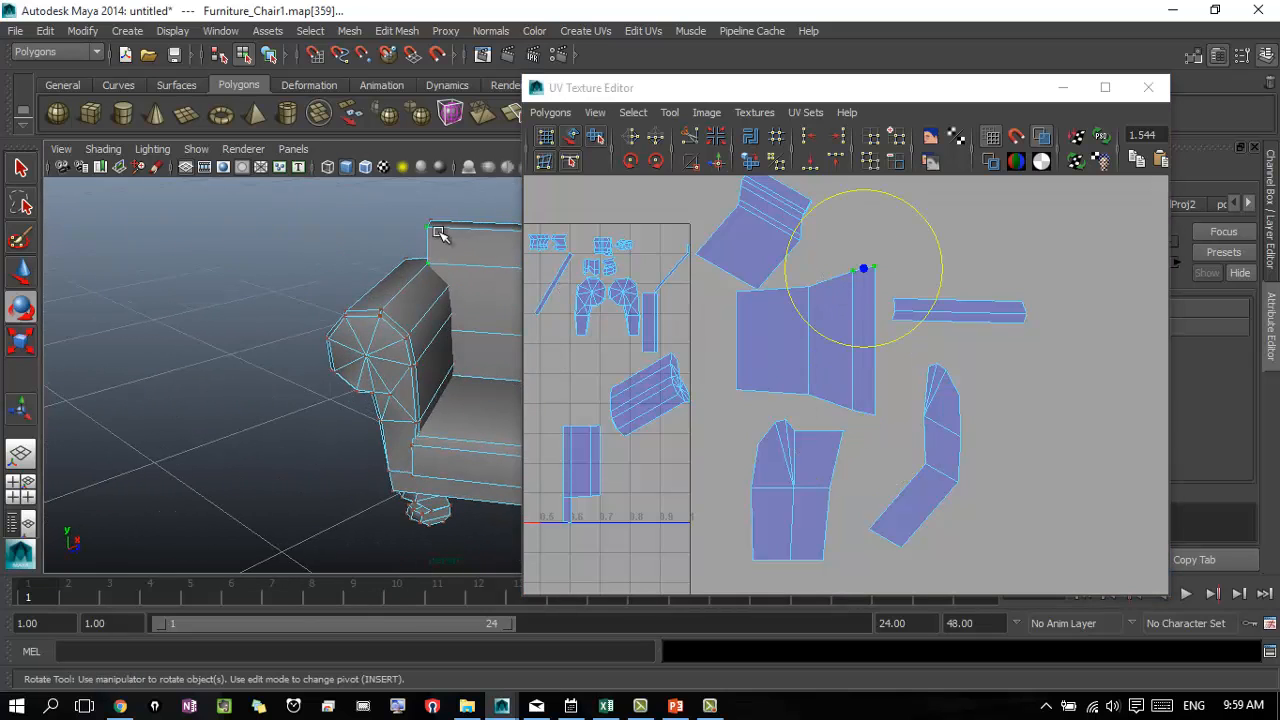
- Select the whole bent backrest shell, rotate it slightly and move it farther out, leaving space below the strip shell
{"action": "middle_click_drag", "start_coordinate": [1050, 355], "coordinate": [843, 285], "text": "alt"}
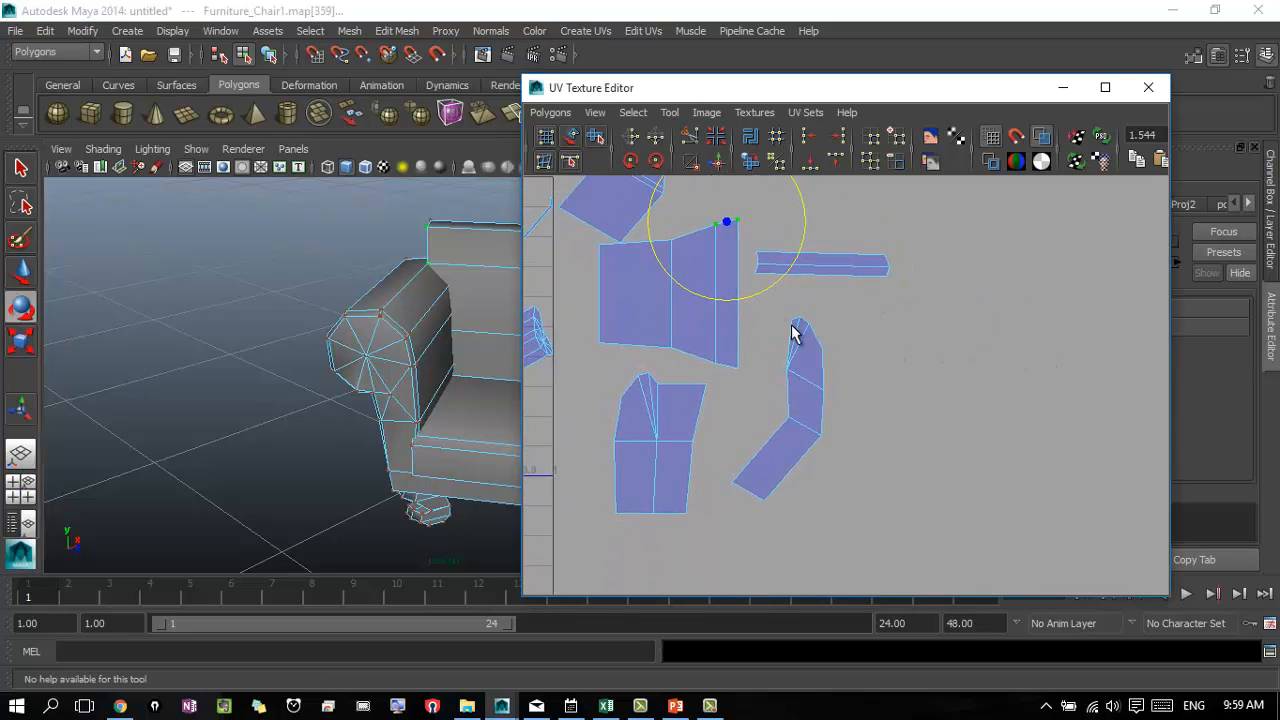
{"action": "right_click_drag", "start_coordinate": [792, 324], "coordinate": [839, 327]}
{"action": "left_click_drag", "start_coordinate": [776, 303], "coordinate": [847, 384]}
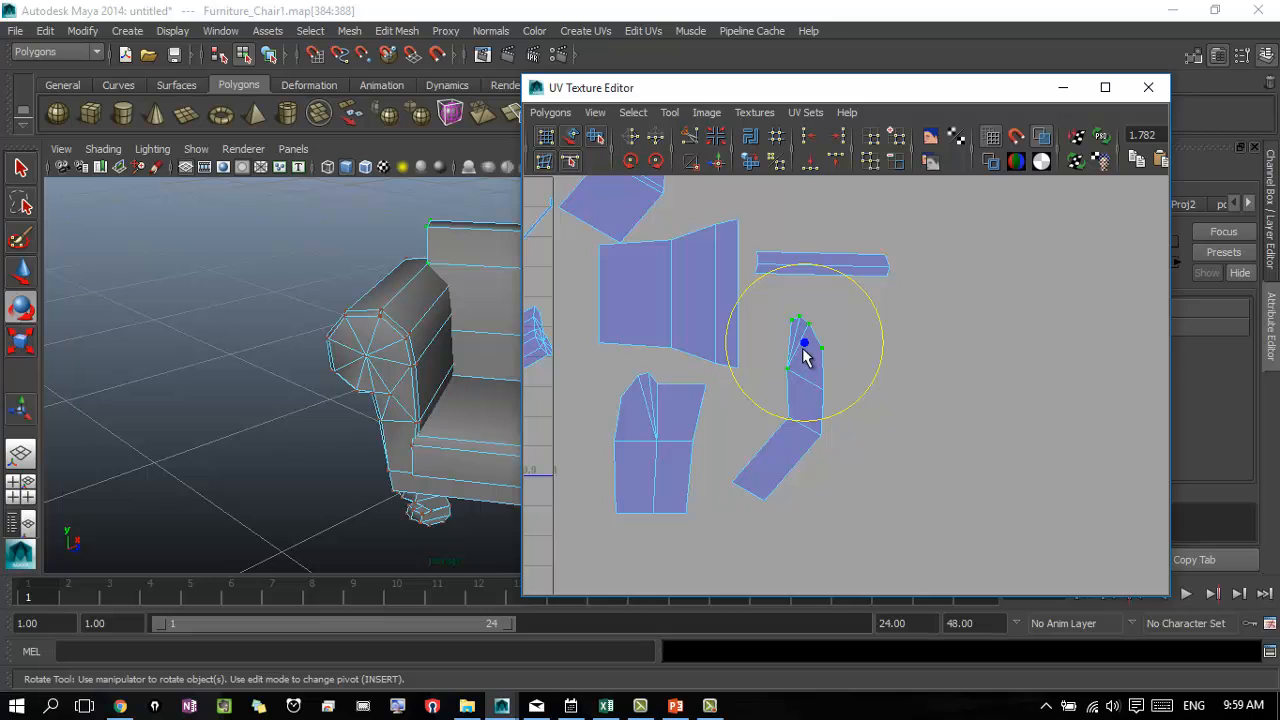
{"action": "right_click_drag", "start_coordinate": [804, 338], "coordinate": [896, 485]}
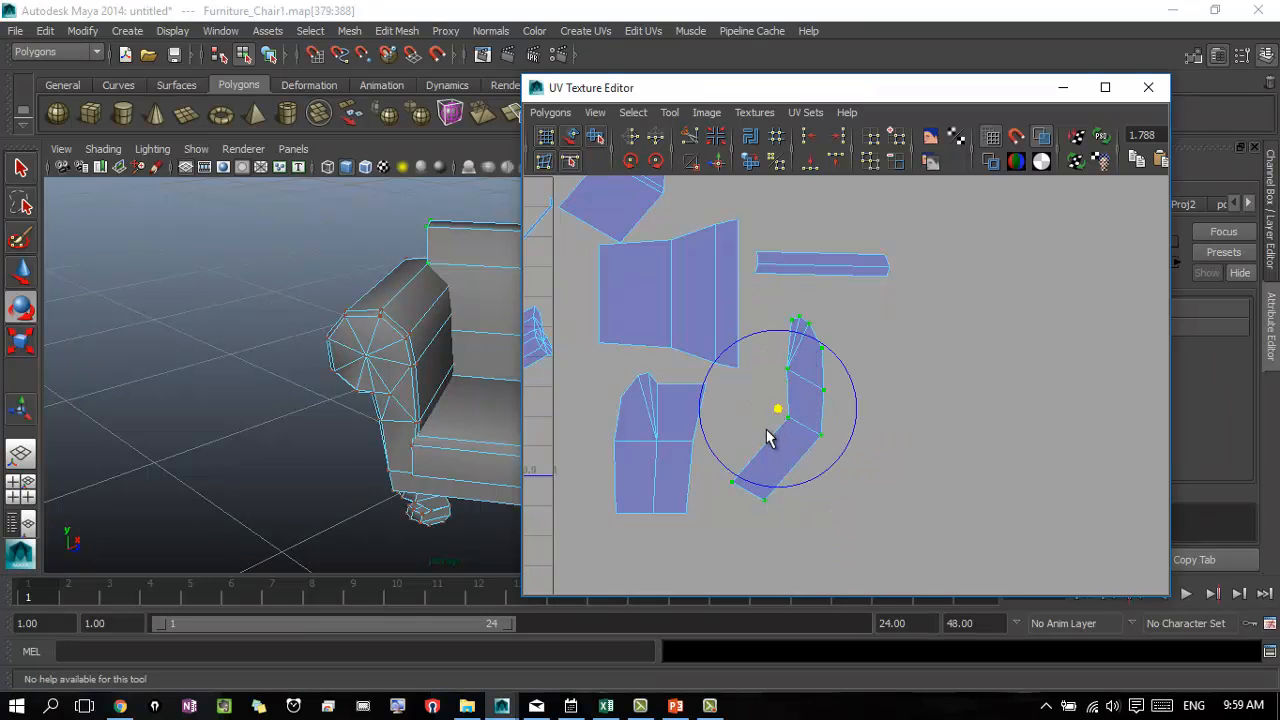
{"action": "middle_click_drag", "start_coordinate": [763, 438], "coordinate": [783, 433]}
{"action": "key", "text": "w"}
{"action": "left_click_drag", "start_coordinate": [800, 410], "coordinate": [1033, 369]}
- Select the trapezoid backrest shell, rotate it so its wide end faces up and place it directly beneath the strip
{"action": "left_click_drag", "start_coordinate": [758, 375], "coordinate": [758, 377]}
{"action": "right_click_drag", "start_coordinate": [727, 365], "coordinate": [842, 507]}
{"action": "left_click_drag", "start_coordinate": [668, 294], "coordinate": [795, 370]}
{"action": "key", "text": "r"}
{"action": "key", "text": "e"}
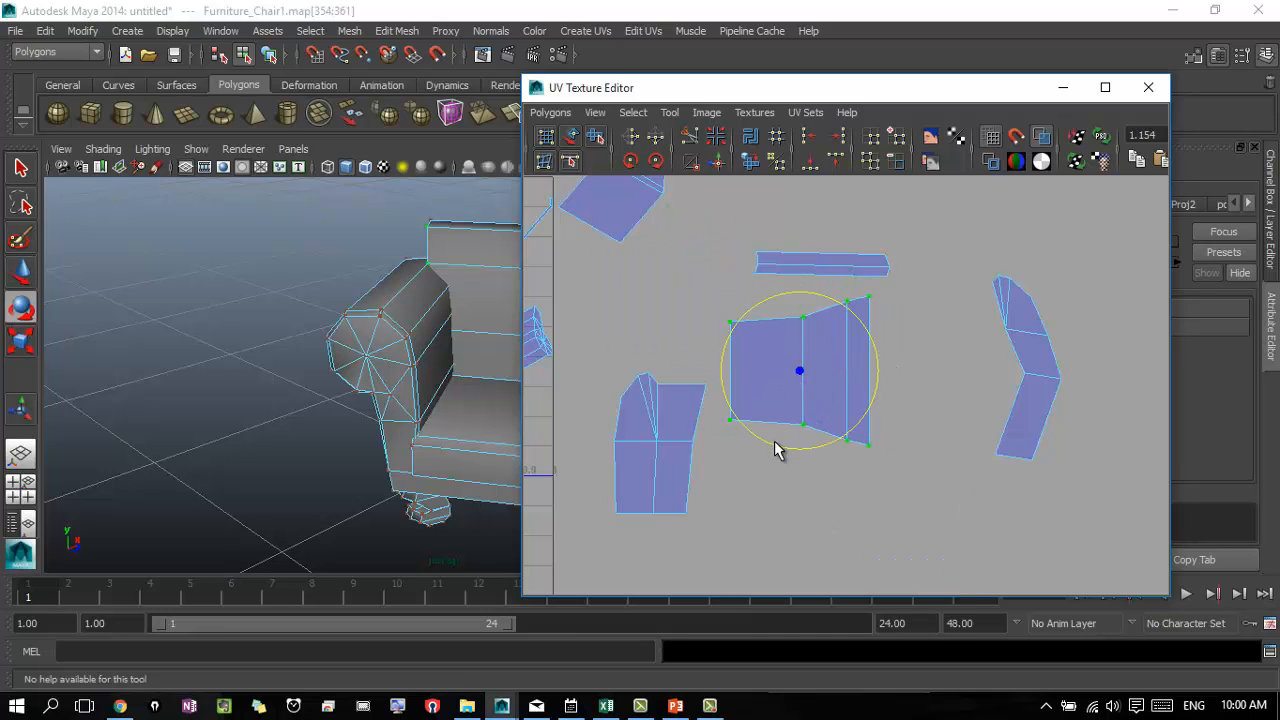
{"action": "left_click_drag", "start_coordinate": [778, 451], "coordinate": [945, 428]}
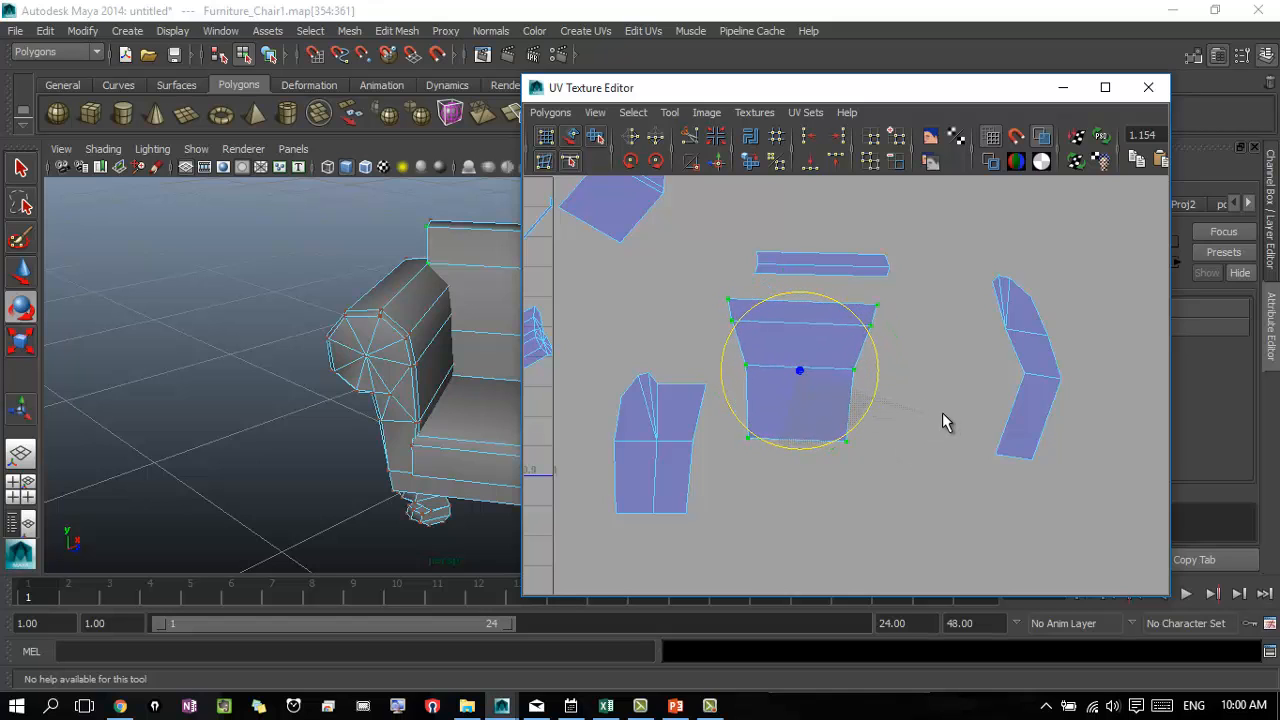
{"action": "key", "text": "w"}
{"action": "left_click_drag", "start_coordinate": [806, 379], "coordinate": [834, 361]}
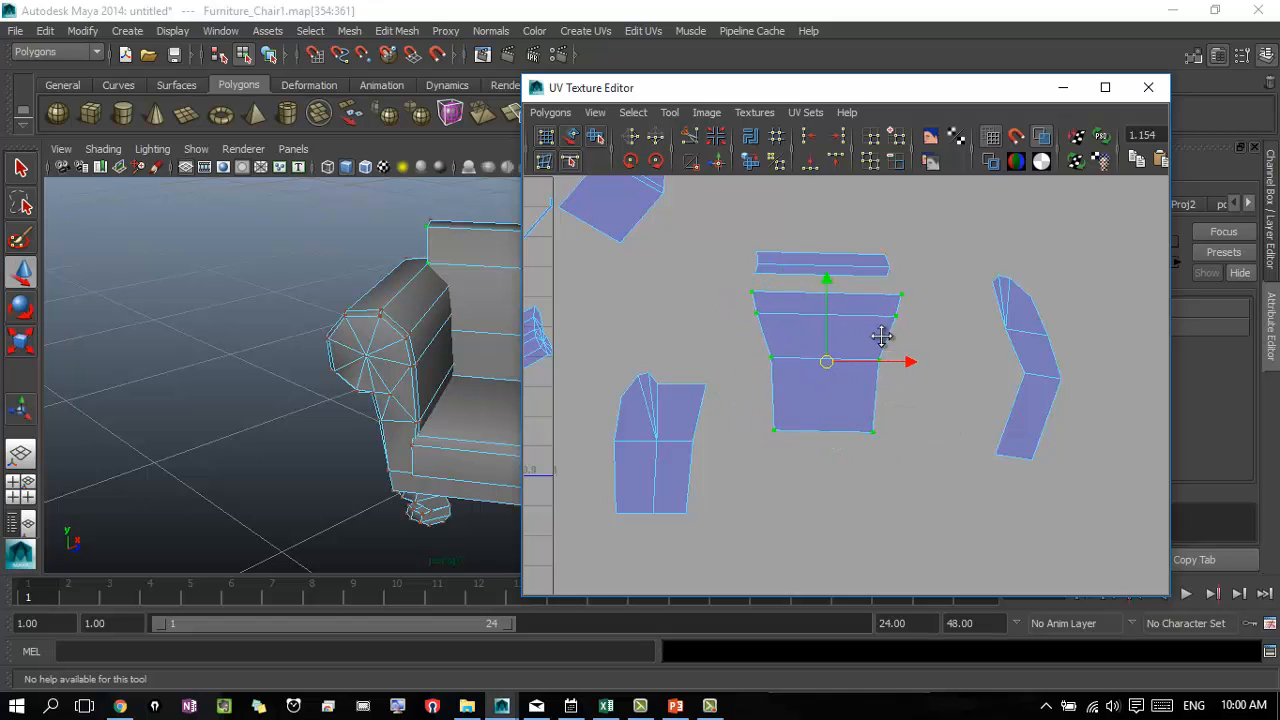
- Move and sew the strip shell onto the backrest shell along the wide upper edge they share
{"action": "middle_click_drag", "start_coordinate": [883, 336], "coordinate": [1040, 417], "text": "alt"}
{"action": "scroll", "coordinate": [834, 390], "scroll_direction": "up", "scroll_amount": 3}
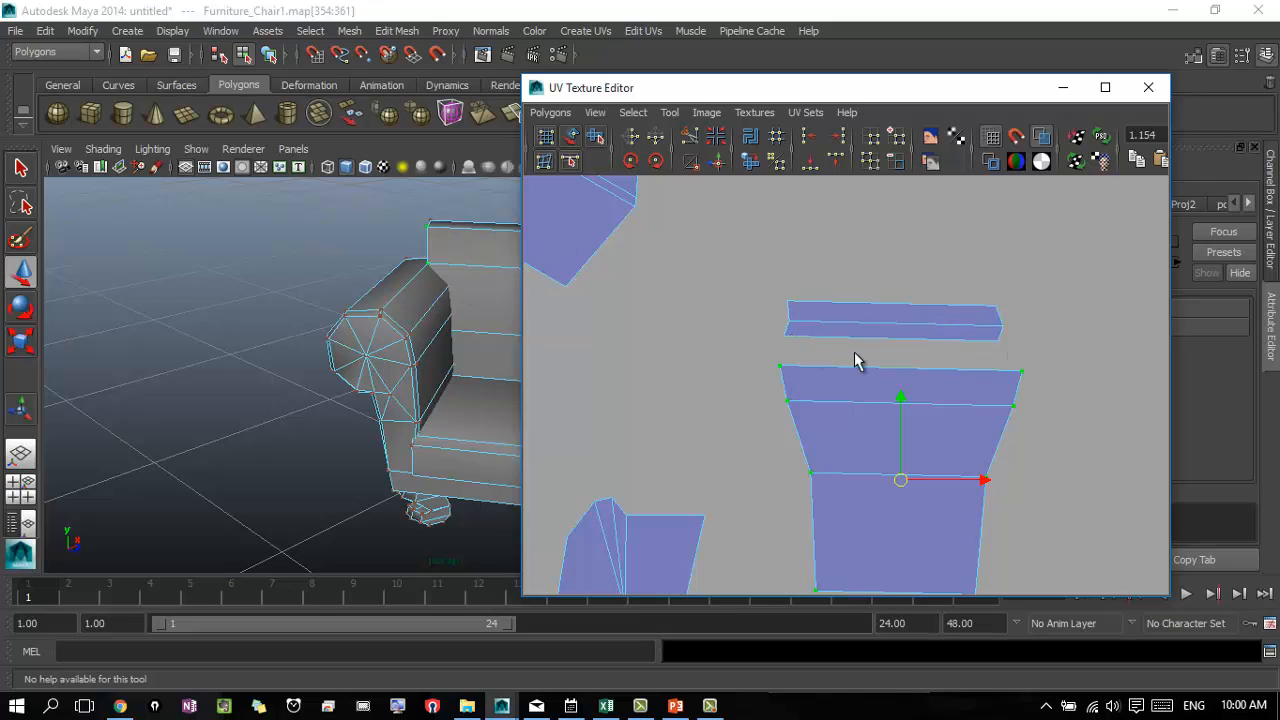
{"action": "right_click_drag", "start_coordinate": [870, 365], "coordinate": [900, 343]}
{"action": "left_click", "coordinate": [897, 370]}
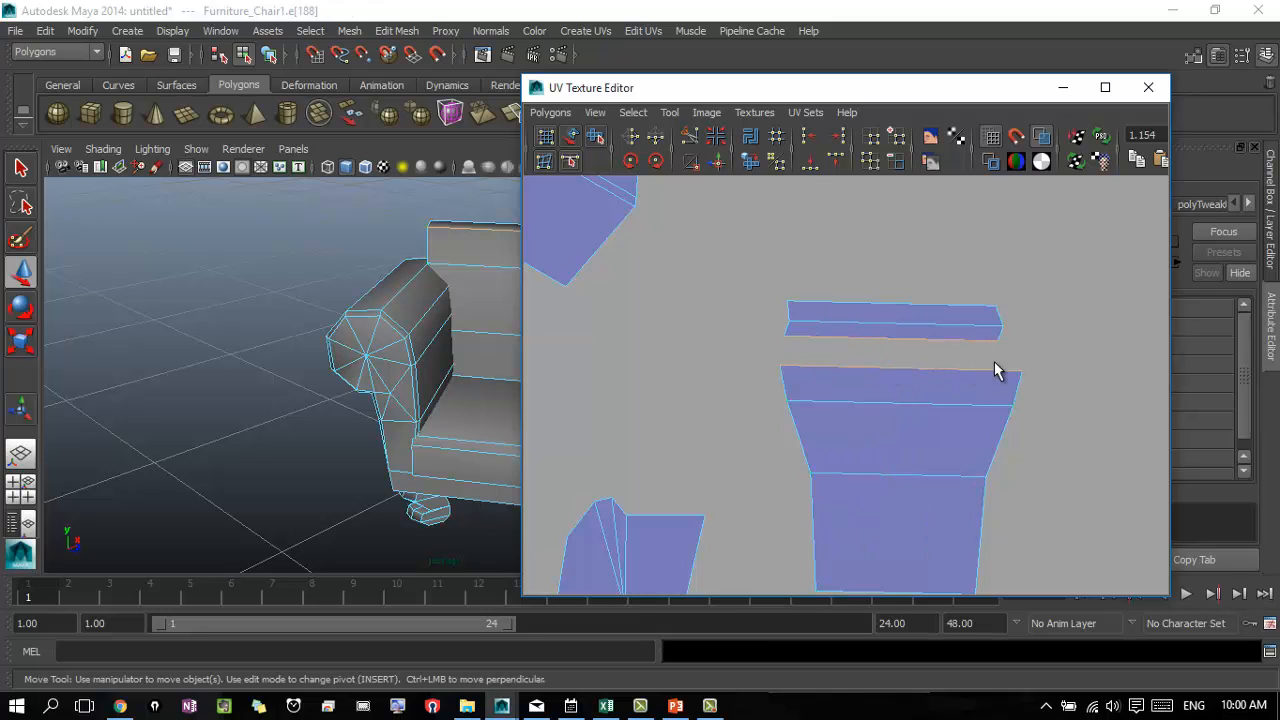
{"action": "left_click", "coordinate": [716, 163]}
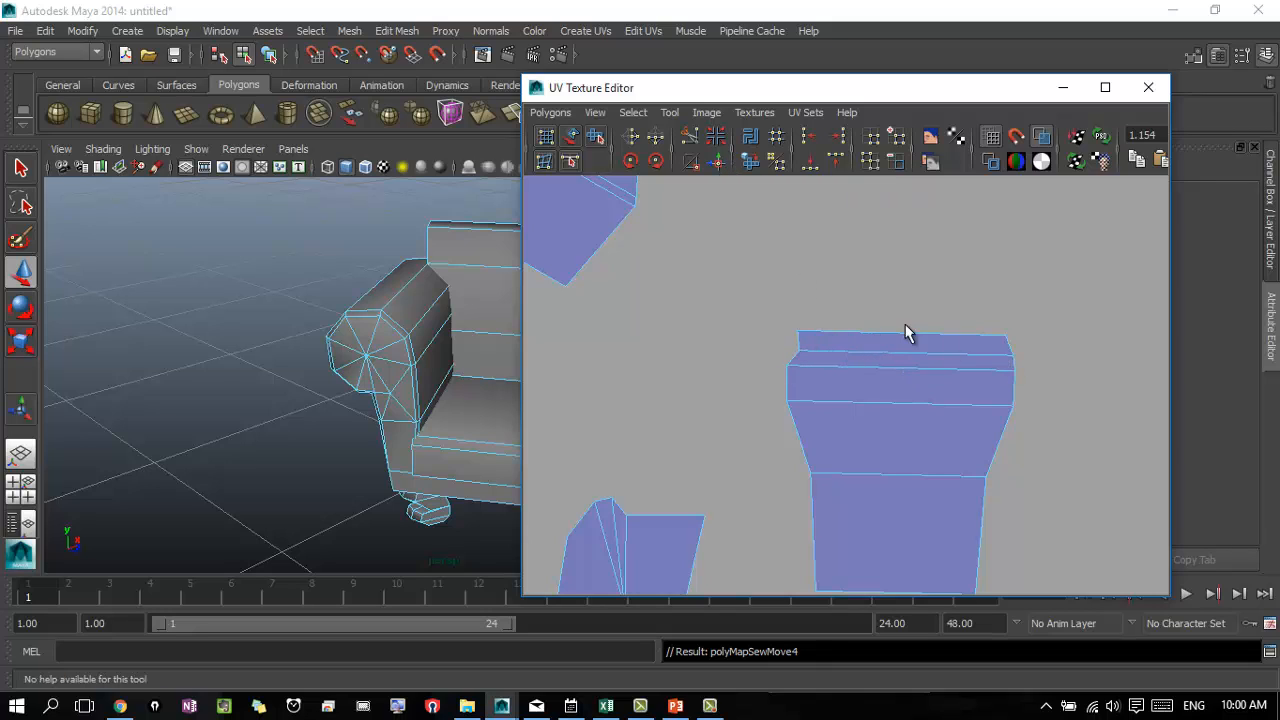
- Shift the left notch UV of the sewn strip slightly outward to smooth the backrest shell's outline
{"action": "right_click_drag", "start_coordinate": [801, 354], "coordinate": [848, 355]}
{"action": "left_click", "coordinate": [799, 350]}
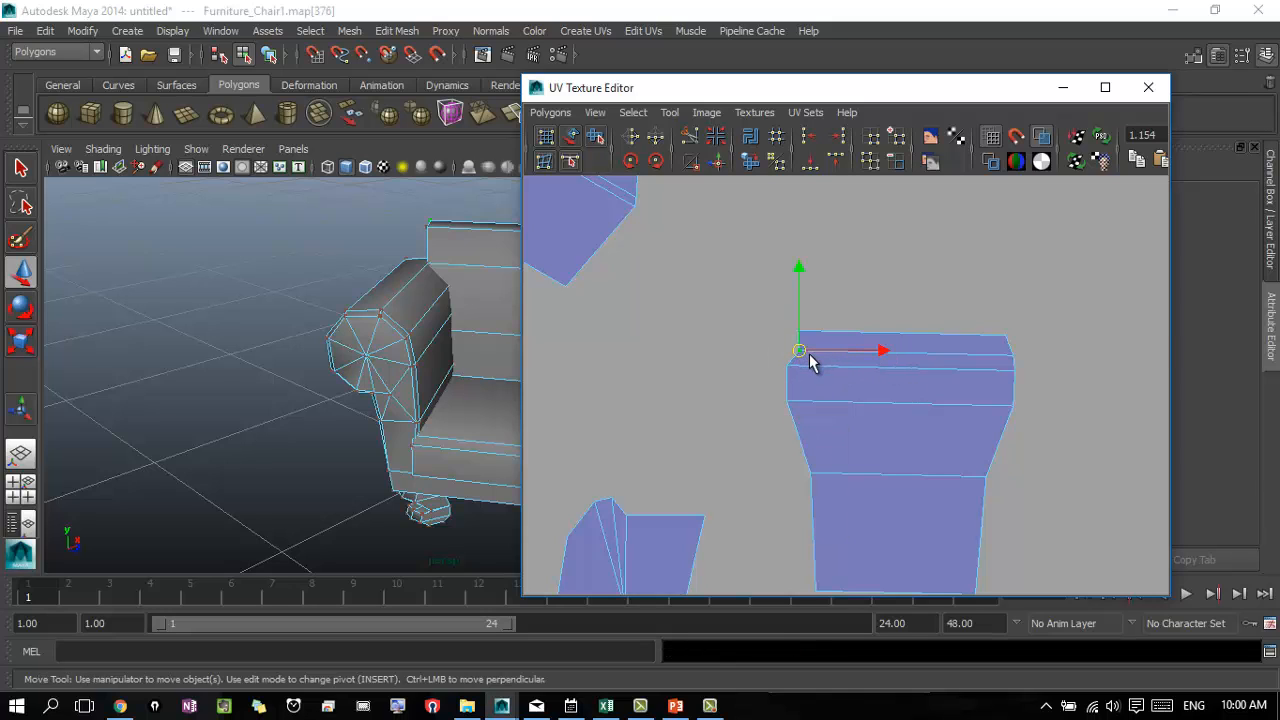
{"action": "left_click_drag", "start_coordinate": [801, 353], "coordinate": [791, 349]}
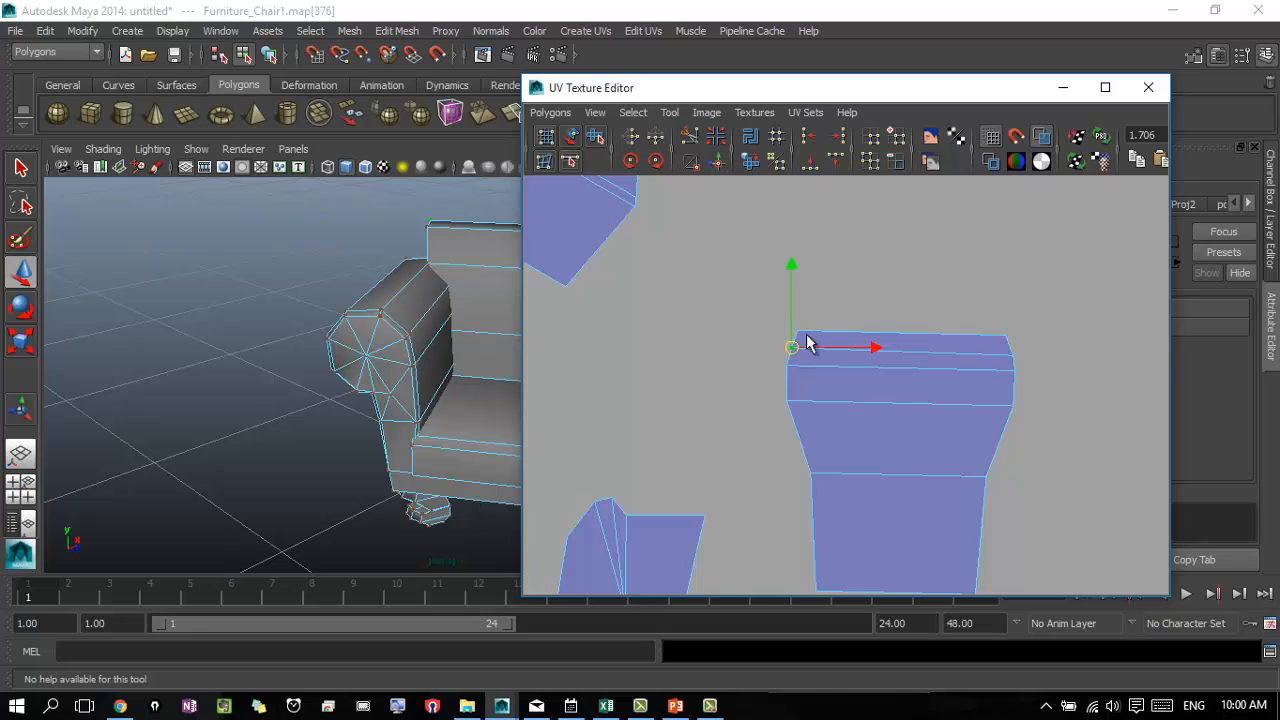
- Shift the right corner UV on the sewn backrest shell's upper edge slightly inward
{"action": "left_click", "coordinate": [1004, 335]}
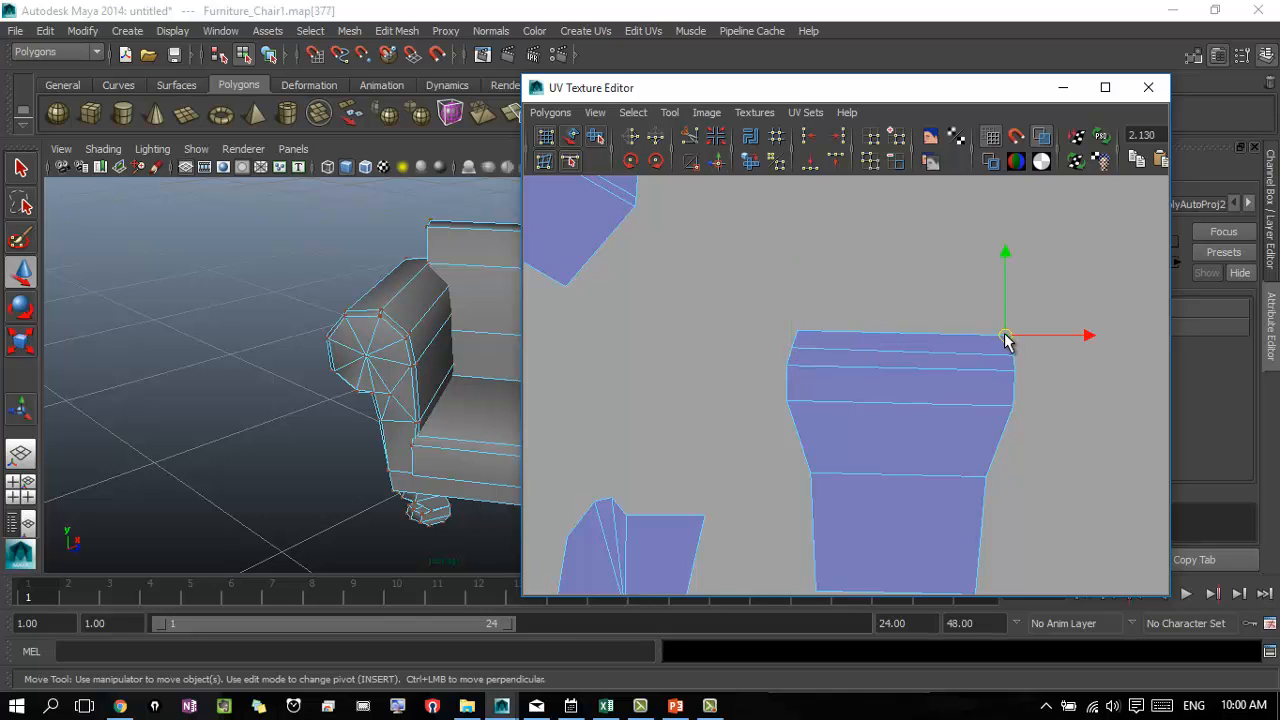
{"action": "left_click_drag", "start_coordinate": [1004, 338], "coordinate": [1002, 340]}
- Select the backrest shell's upper edge and the side shell's edges in turn to locate them on the chair's back
{"action": "right_click_drag", "start_coordinate": [857, 337], "coordinate": [631, 349]}
{"action": "left_click", "coordinate": [885, 334]}
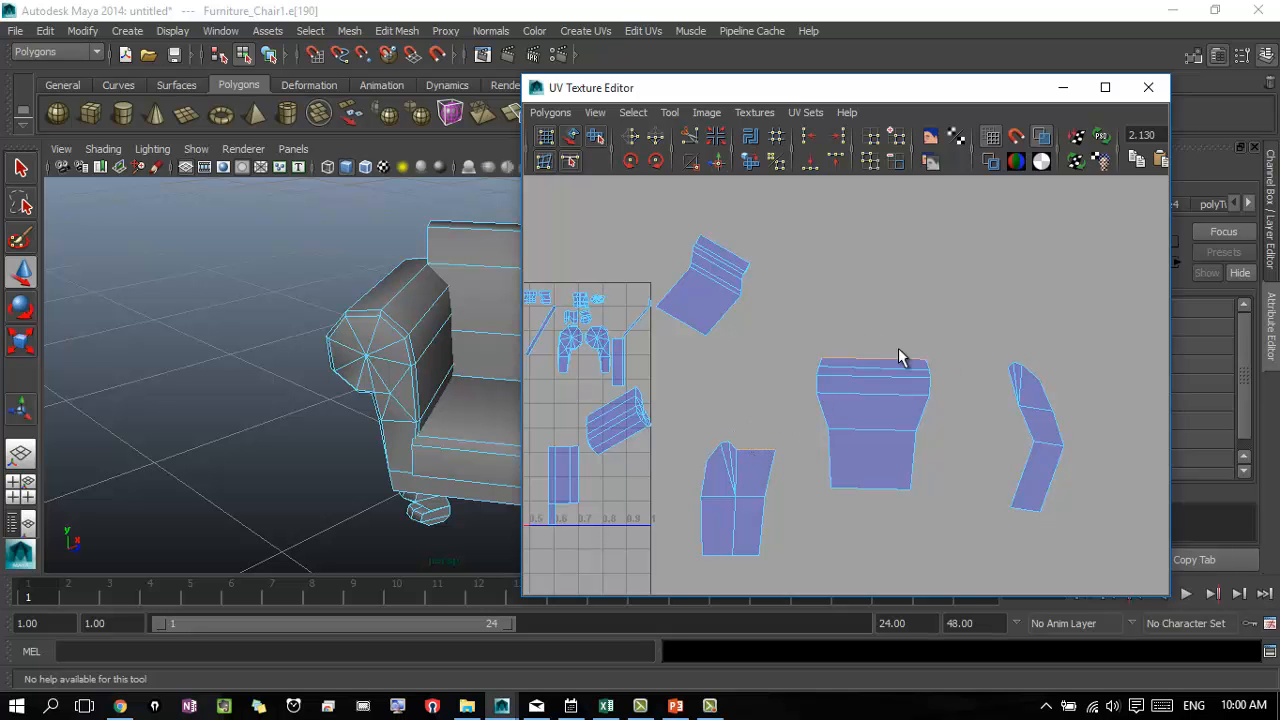
{"action": "left_click_drag", "start_coordinate": [446, 331], "coordinate": [334, 290], "text": "alt"}
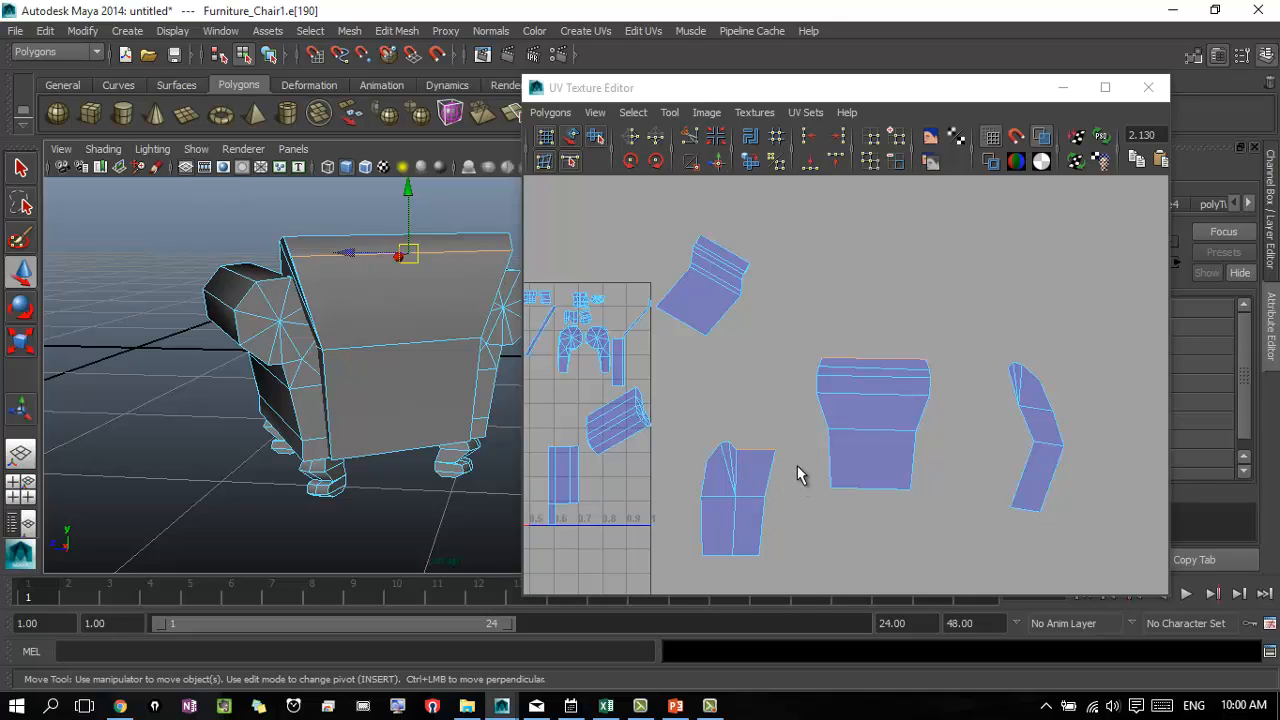
{"action": "left_click", "coordinate": [757, 501]}
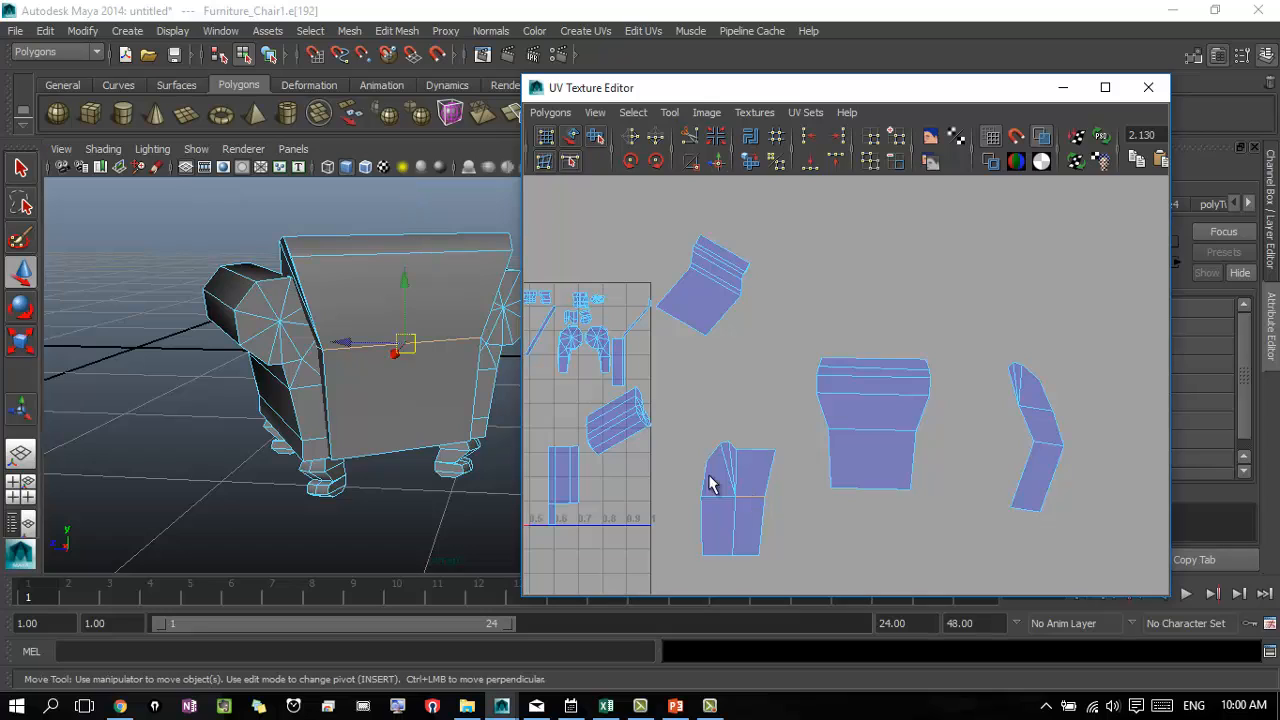
{"action": "left_click", "coordinate": [744, 557]}
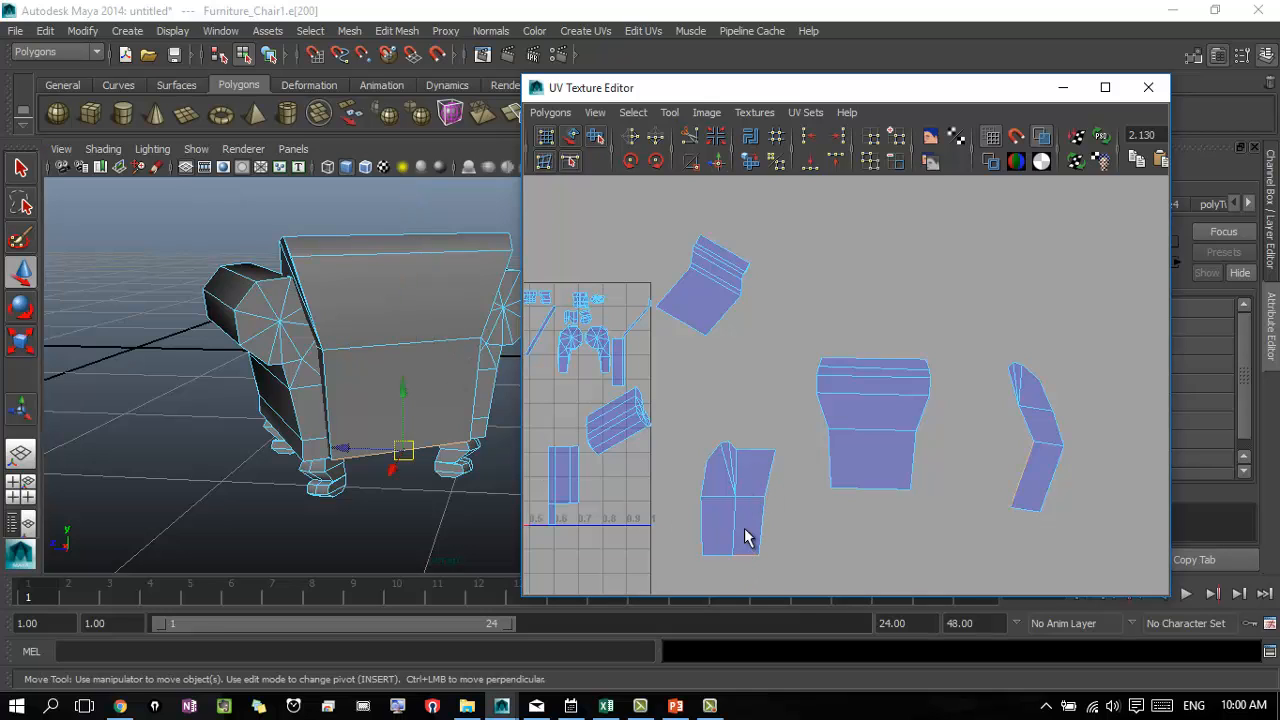
{"action": "left_click", "coordinate": [745, 540]}
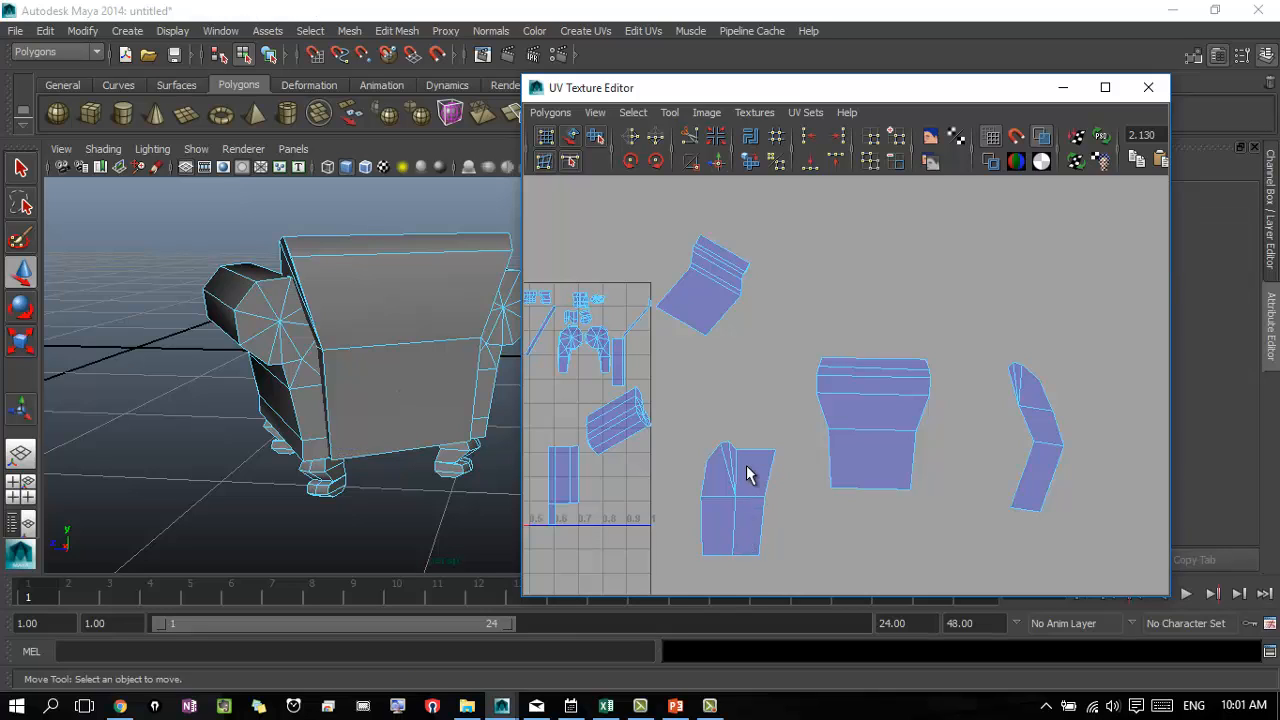
{"action": "left_click", "coordinate": [738, 524]}
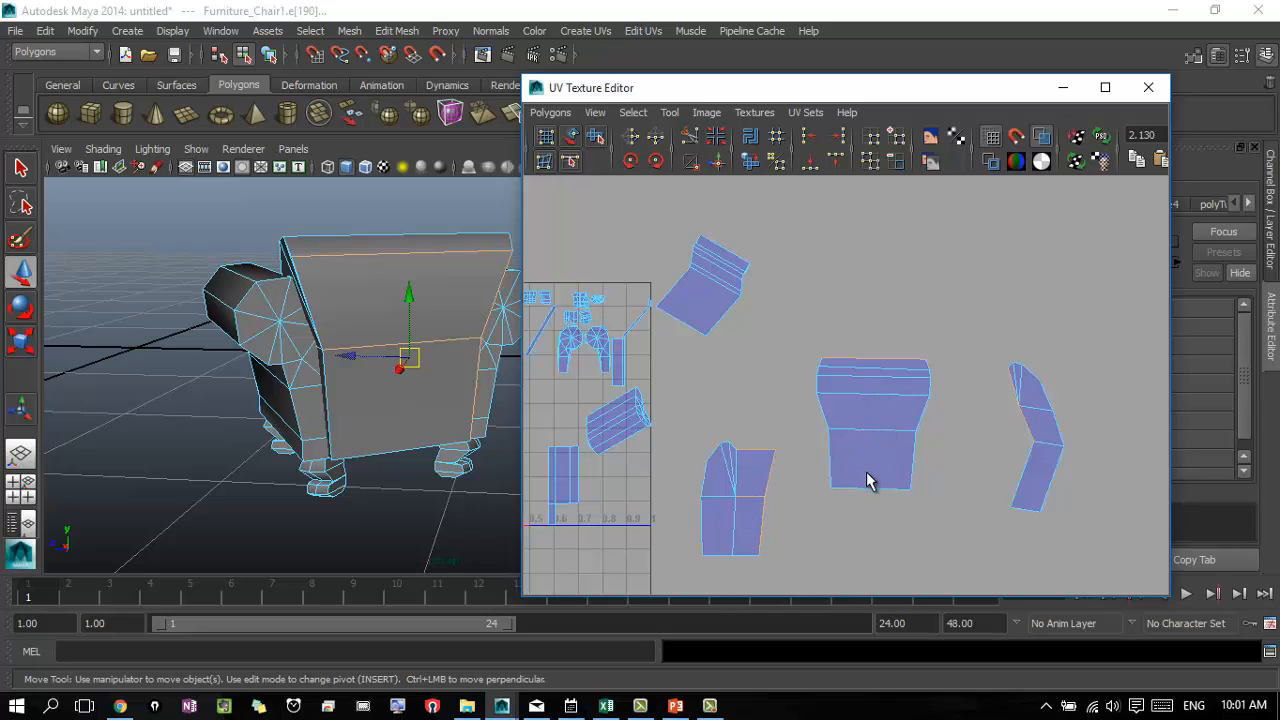
- Cut the side shell's UVs along the two vertical edges between its rounded side and the chair's back panel
{"action": "middle_click_drag", "start_coordinate": [820, 518], "coordinate": [832, 414], "text": "alt"}
{"action": "right_click_drag", "start_coordinate": [832, 414], "coordinate": [1076, 456], "text": "alt"}
{"action": "middle_click_drag", "start_coordinate": [821, 422], "coordinate": [895, 358], "text": "alt"}
{"action": "scroll", "coordinate": [775, 374], "scroll_direction": "up", "scroll_amount": 3}
{"action": "middle_click_drag", "start_coordinate": [776, 360], "coordinate": [819, 418], "text": "alt"}
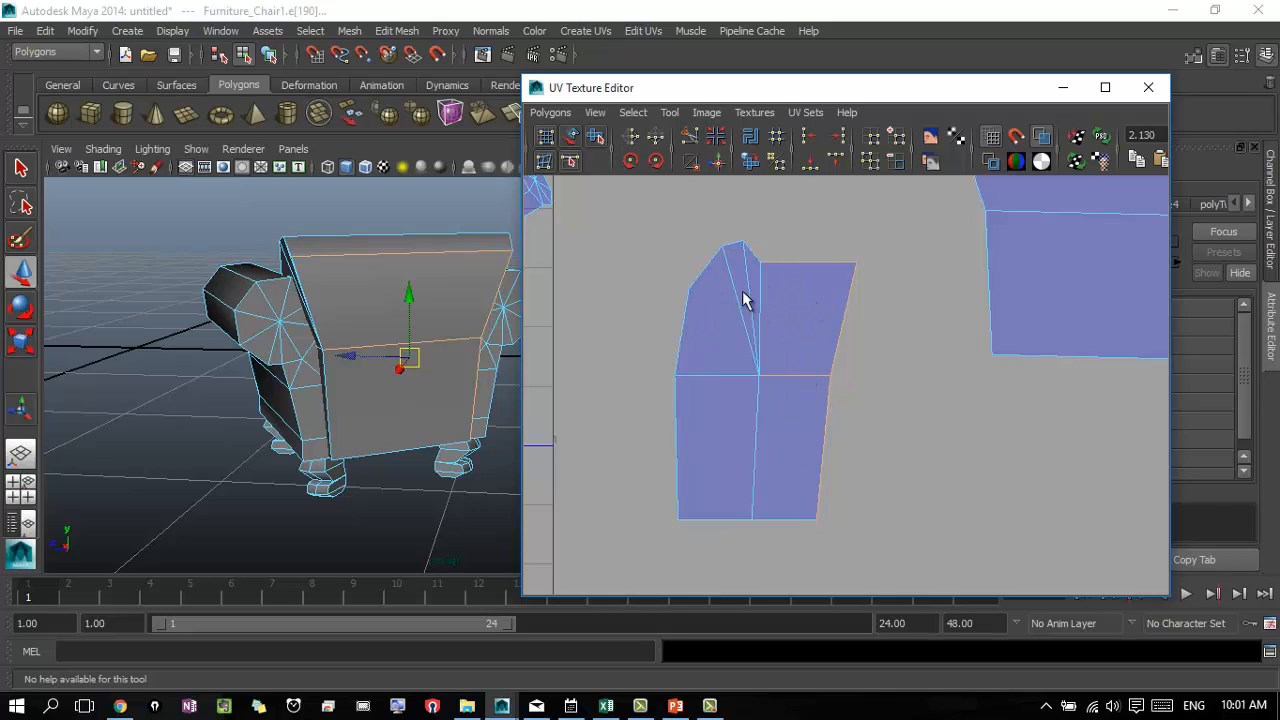
{"action": "middle_click_drag", "start_coordinate": [999, 313], "coordinate": [851, 574], "text": "alt"}
{"action": "middle_click_drag", "start_coordinate": [796, 481], "coordinate": [878, 351], "text": "alt"}
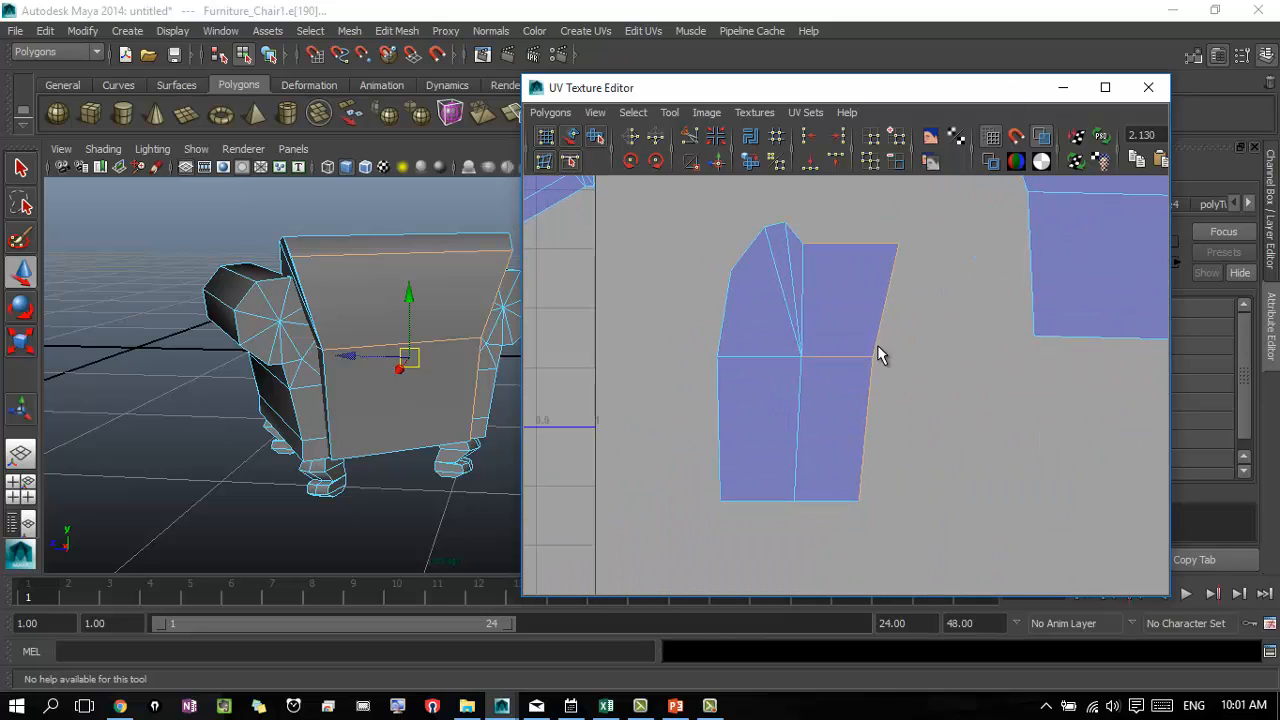
{"action": "right_click_drag", "start_coordinate": [828, 320], "coordinate": [836, 295]}
{"action": "left_click", "coordinate": [803, 297]}
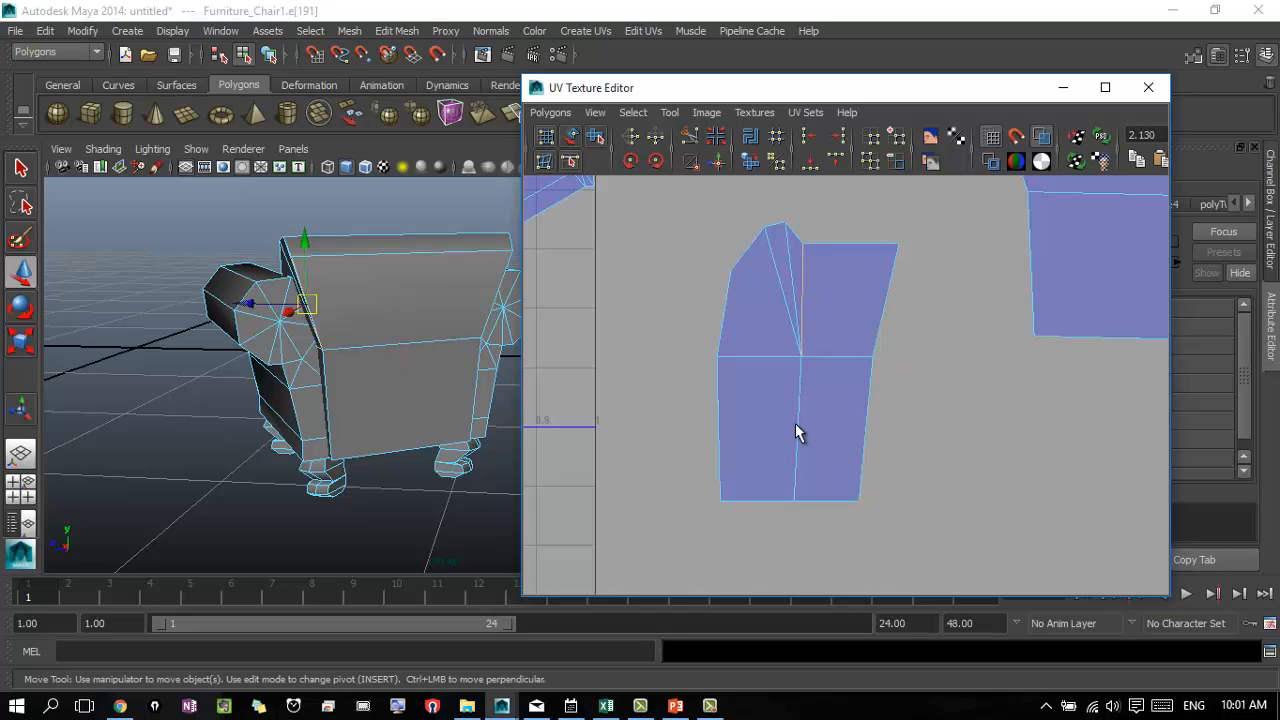
{"action": "left_click", "coordinate": [797, 425]}
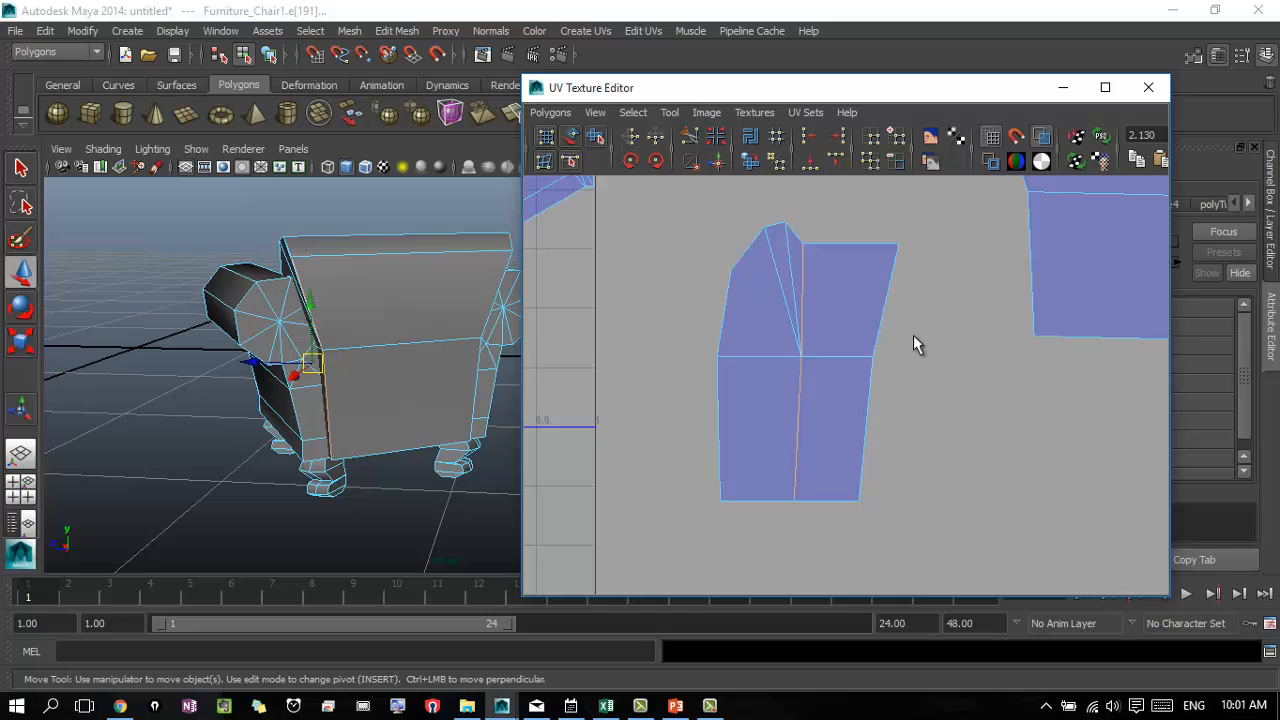
{"action": "left_click", "coordinate": [691, 137]}
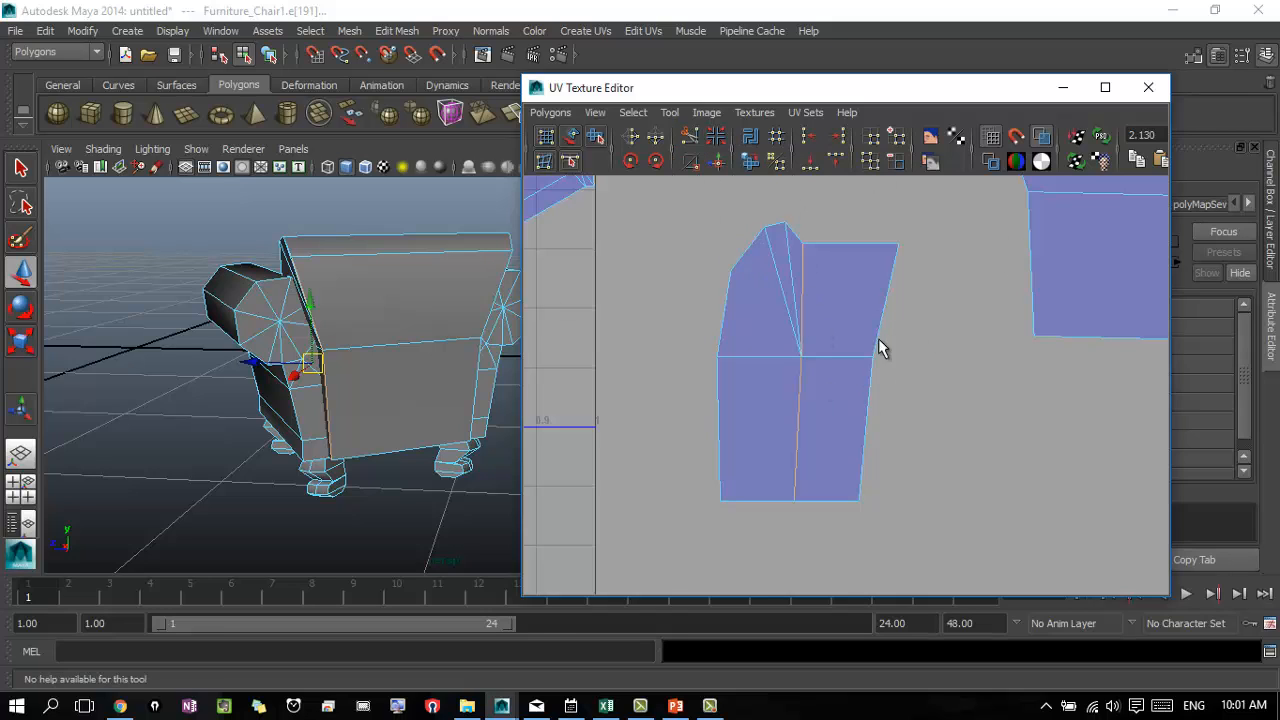
- Select the detached back panel shell and move it over the lower end of the sewn backrest shell
{"action": "right_click_drag", "start_coordinate": [871, 323], "coordinate": [934, 328]}
{"action": "left_click_drag", "start_coordinate": [872, 221], "coordinate": [914, 273]}
{"action": "right_click_drag", "start_coordinate": [897, 250], "coordinate": [985, 392]}
{"action": "middle_click_drag", "start_coordinate": [908, 389], "coordinate": [629, 406], "text": "alt"}
{"action": "left_click_drag", "start_coordinate": [575, 397], "coordinate": [860, 443]}
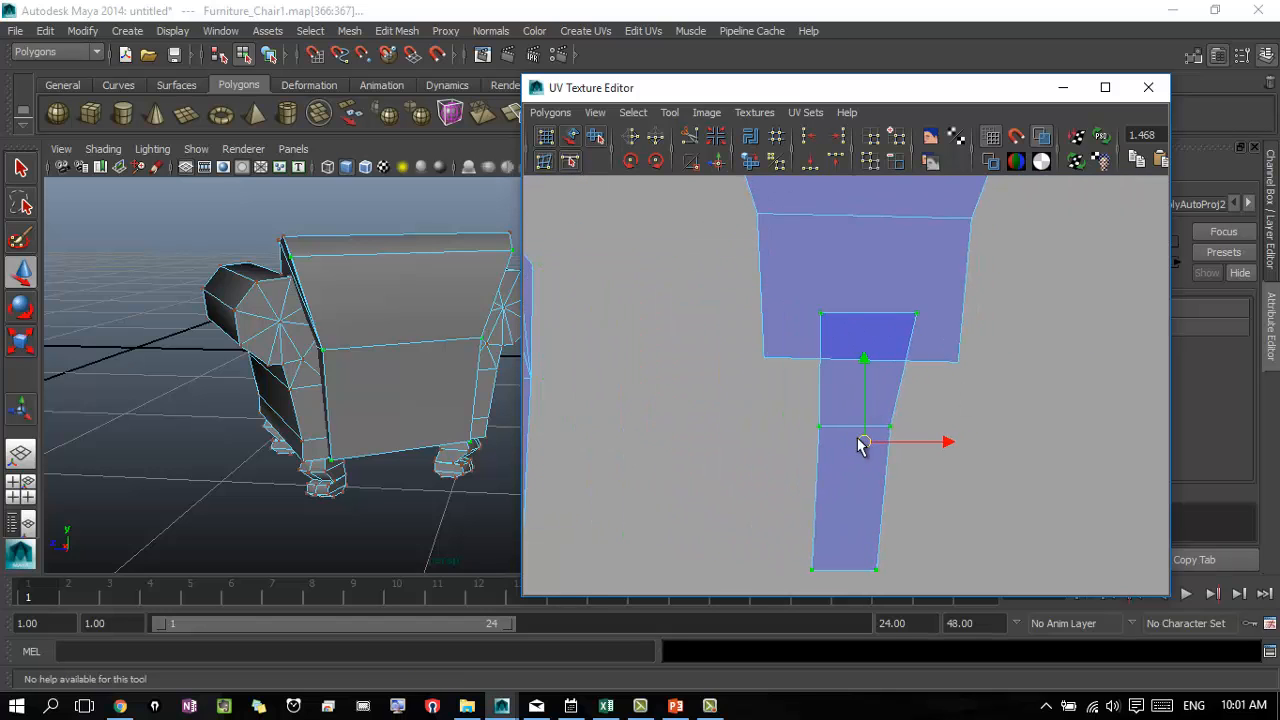
- Try to move and sew the back panel shell onto the rounded side shell along their two cut edges
{"action": "middle_click_drag", "start_coordinate": [757, 366], "coordinate": [877, 303], "text": "alt"}
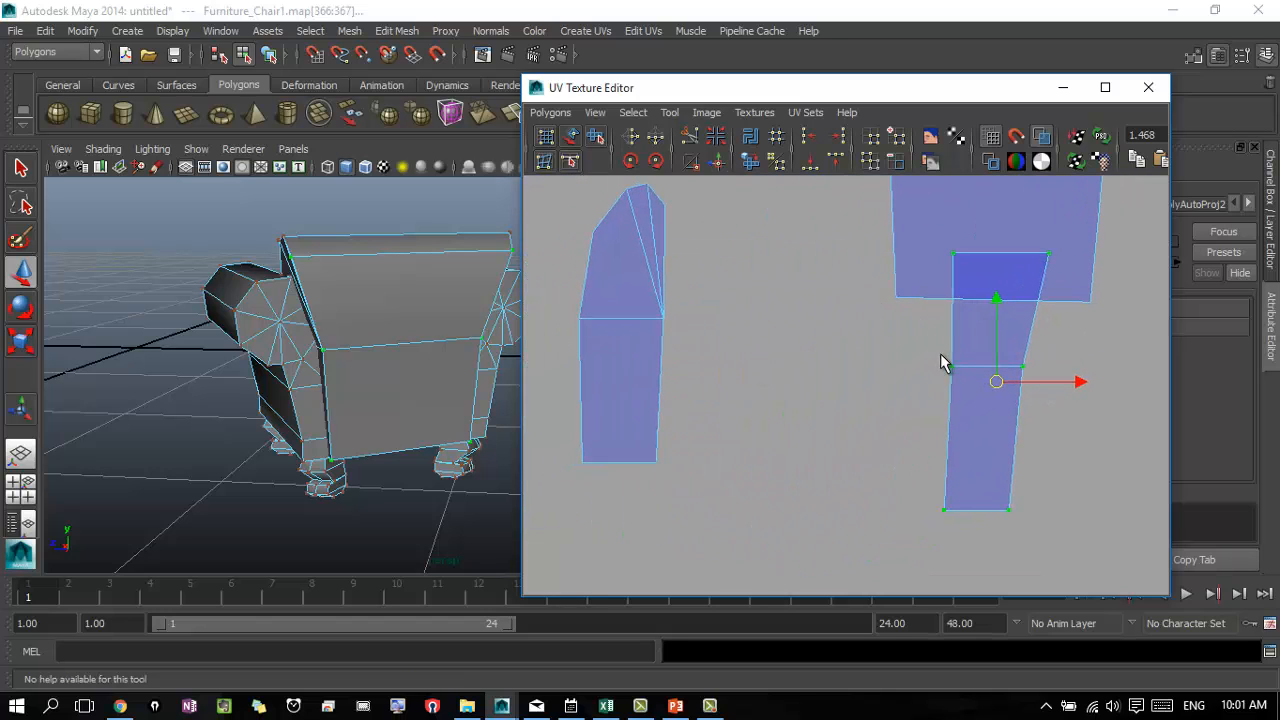
{"action": "right_click_drag", "start_coordinate": [971, 356], "coordinate": [986, 318]}
{"action": "left_click", "coordinate": [950, 396]}
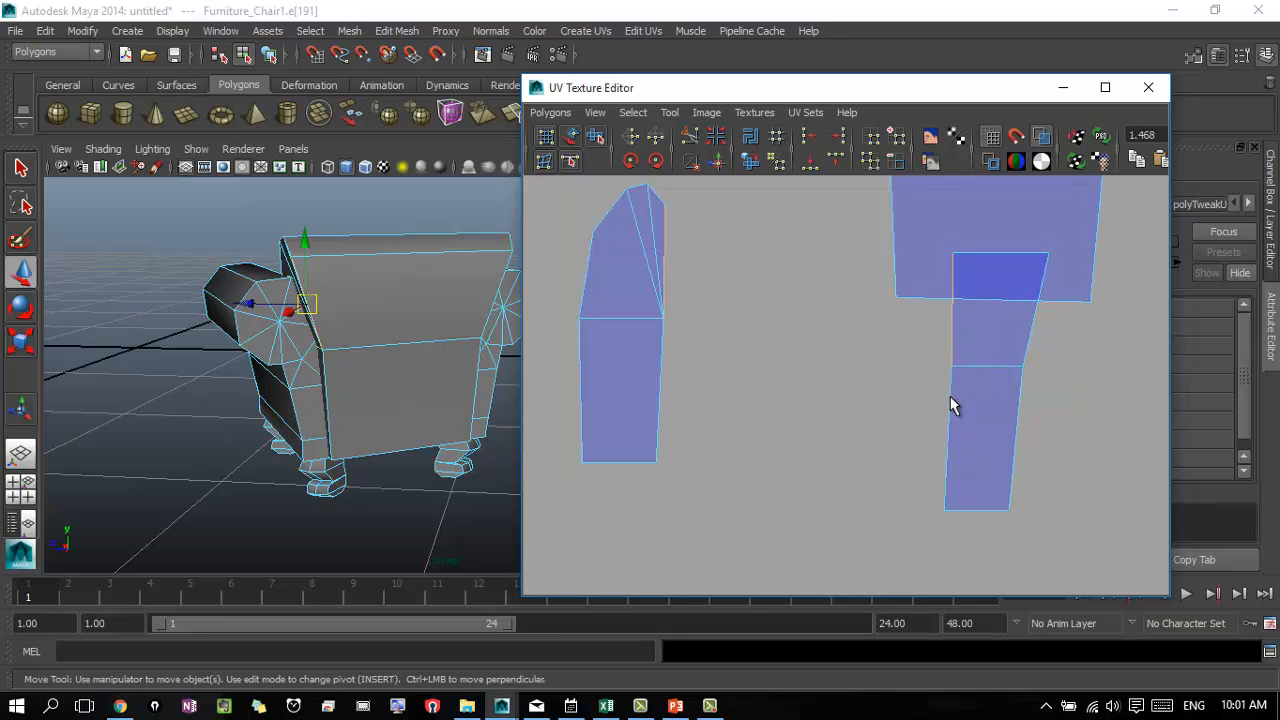
{"action": "left_click", "coordinate": [954, 330]}
{"action": "left_click", "coordinate": [950, 428], "text": "shift"}
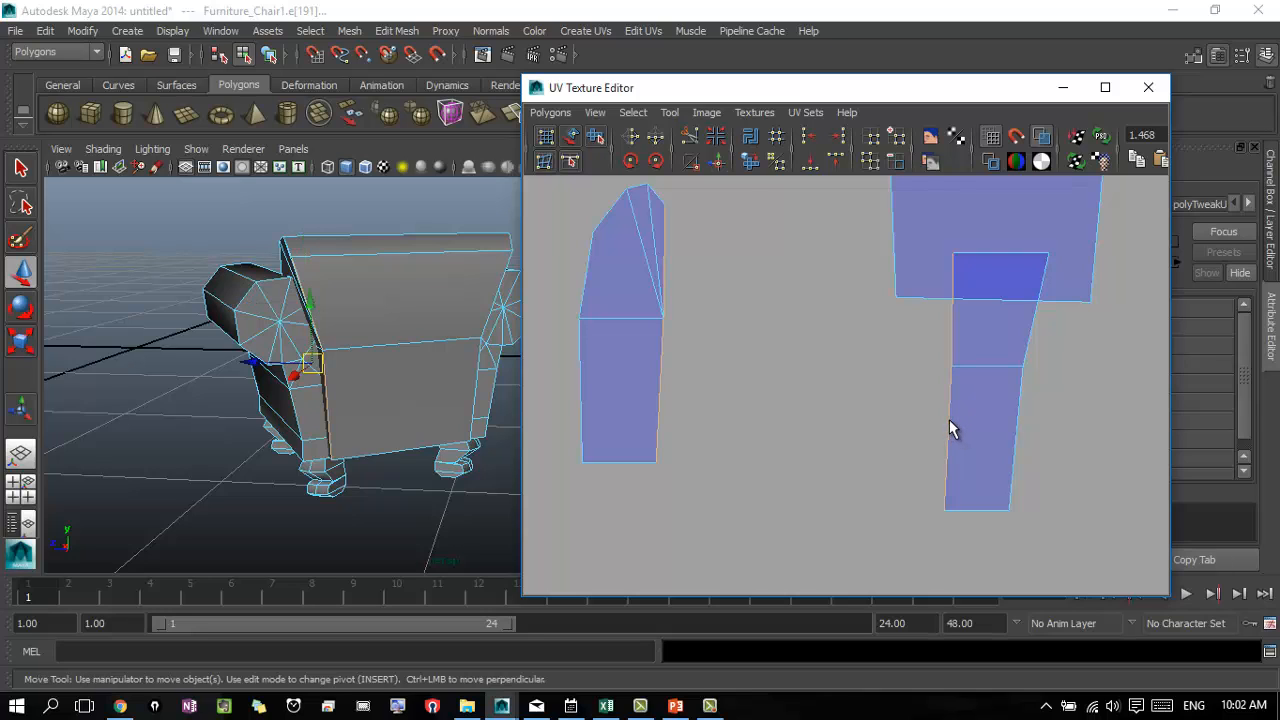
{"action": "left_click", "coordinate": [716, 160]}
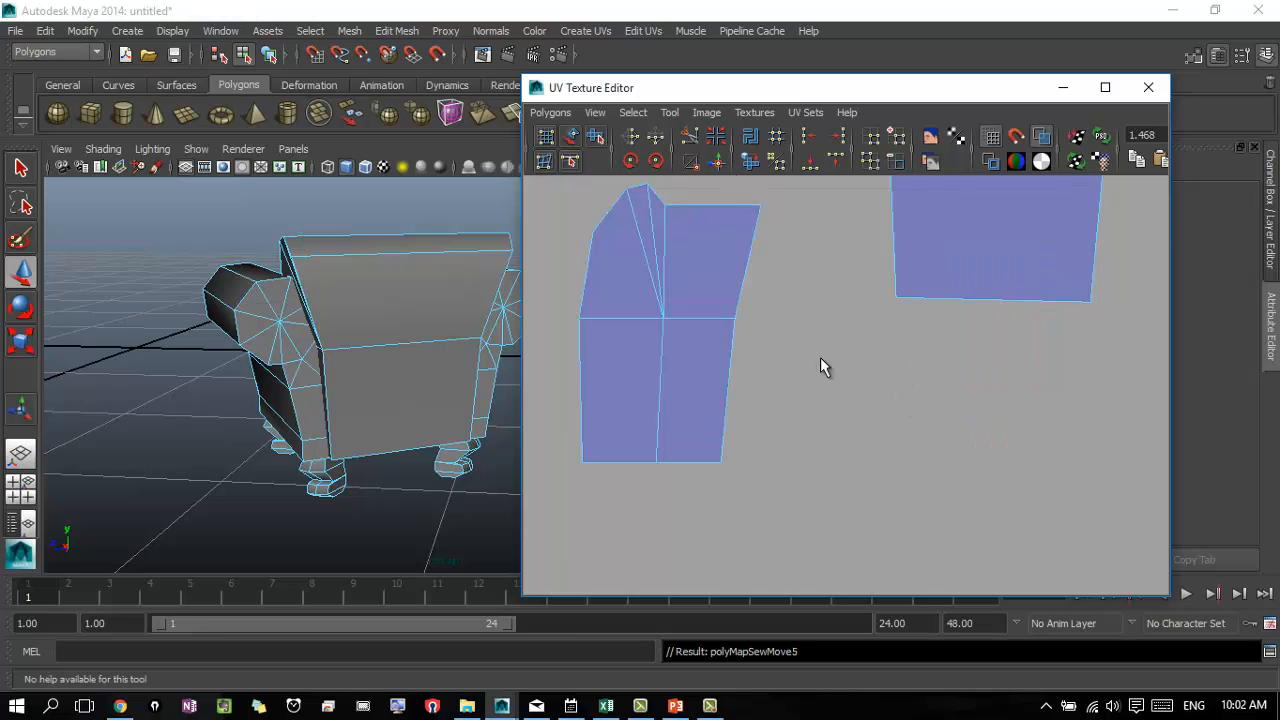
{"action": "key", "text": "ctrl+z"}
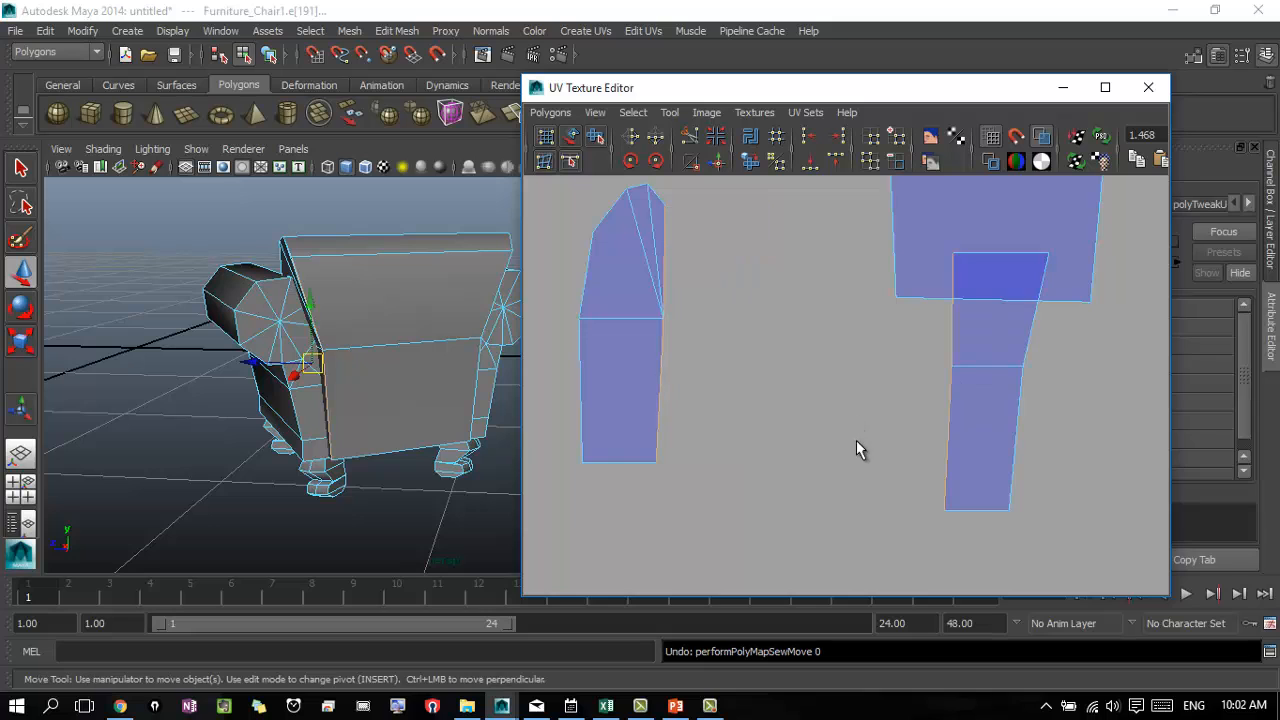
- Move and sew the back panel shell onto the backrest shell along the upper edge they share
{"action": "middle_click_drag", "start_coordinate": [809, 386], "coordinate": [675, 535], "text": "alt"}
{"action": "scroll", "coordinate": [881, 446], "scroll_direction": "down", "scroll_amount": 2}
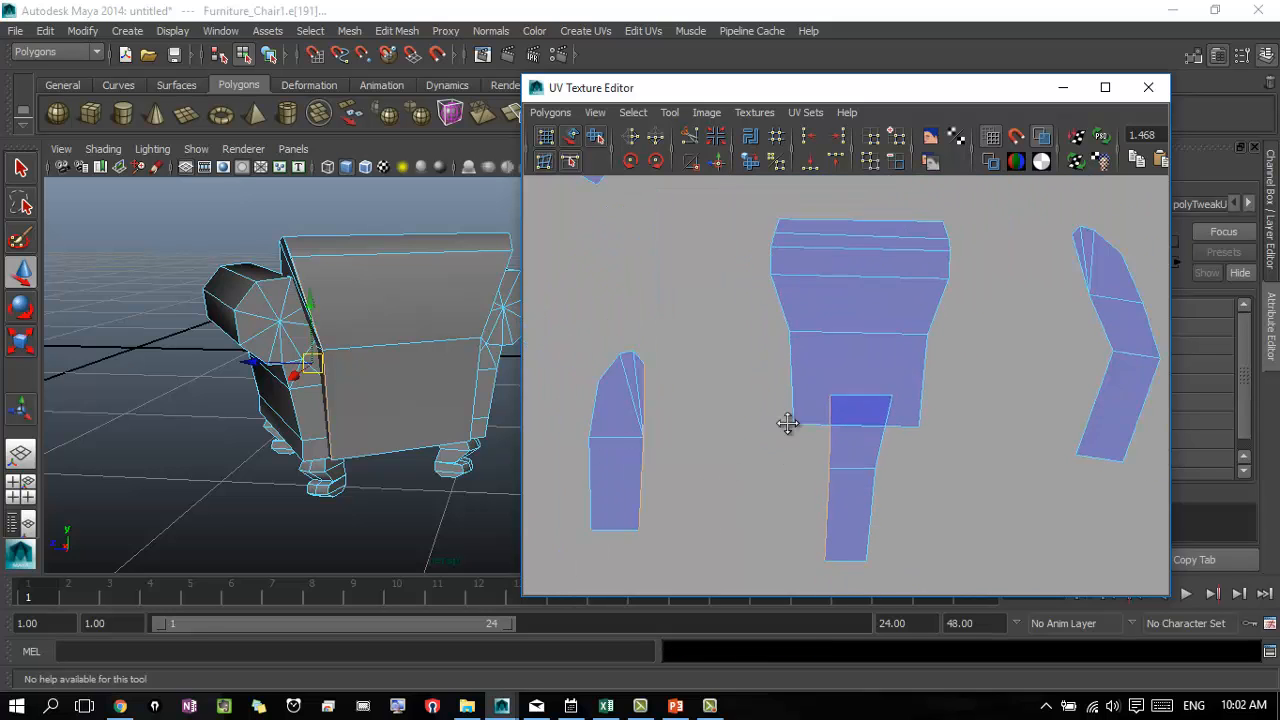
{"action": "middle_click_drag", "start_coordinate": [789, 423], "coordinate": [793, 355], "text": "alt"}
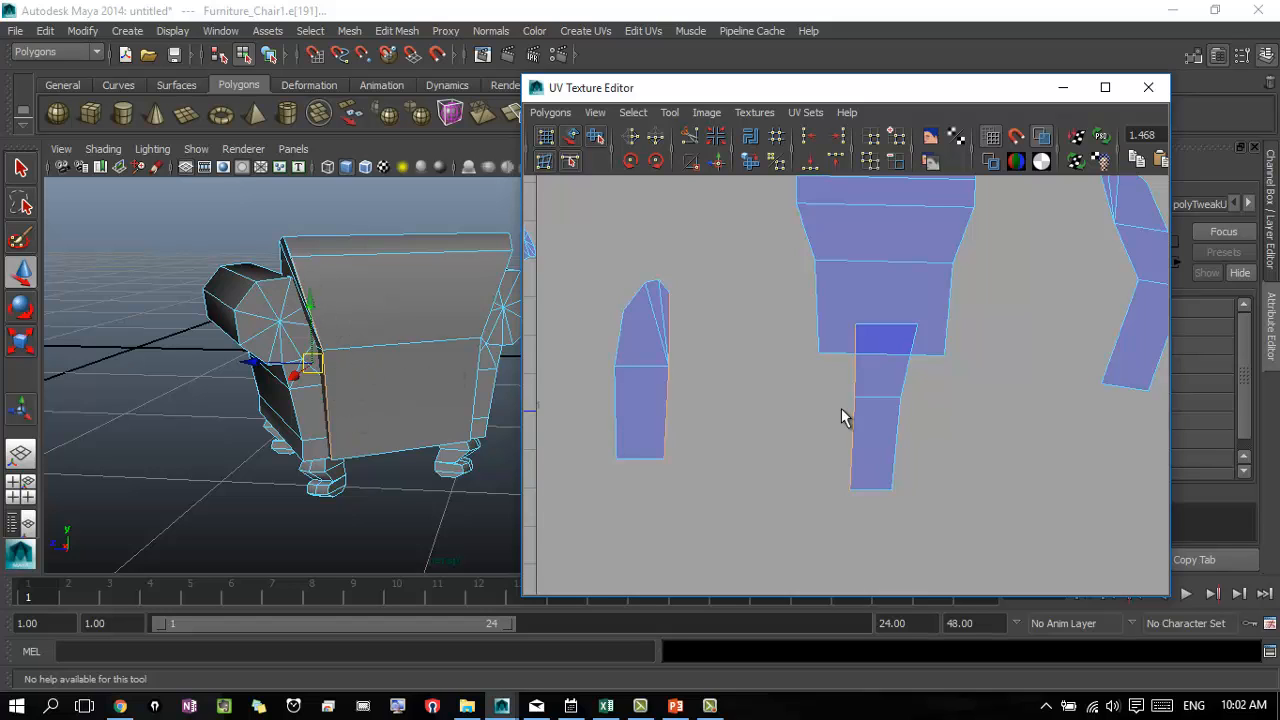
{"action": "middle_click_drag", "start_coordinate": [846, 417], "coordinate": [819, 358], "text": "alt"}
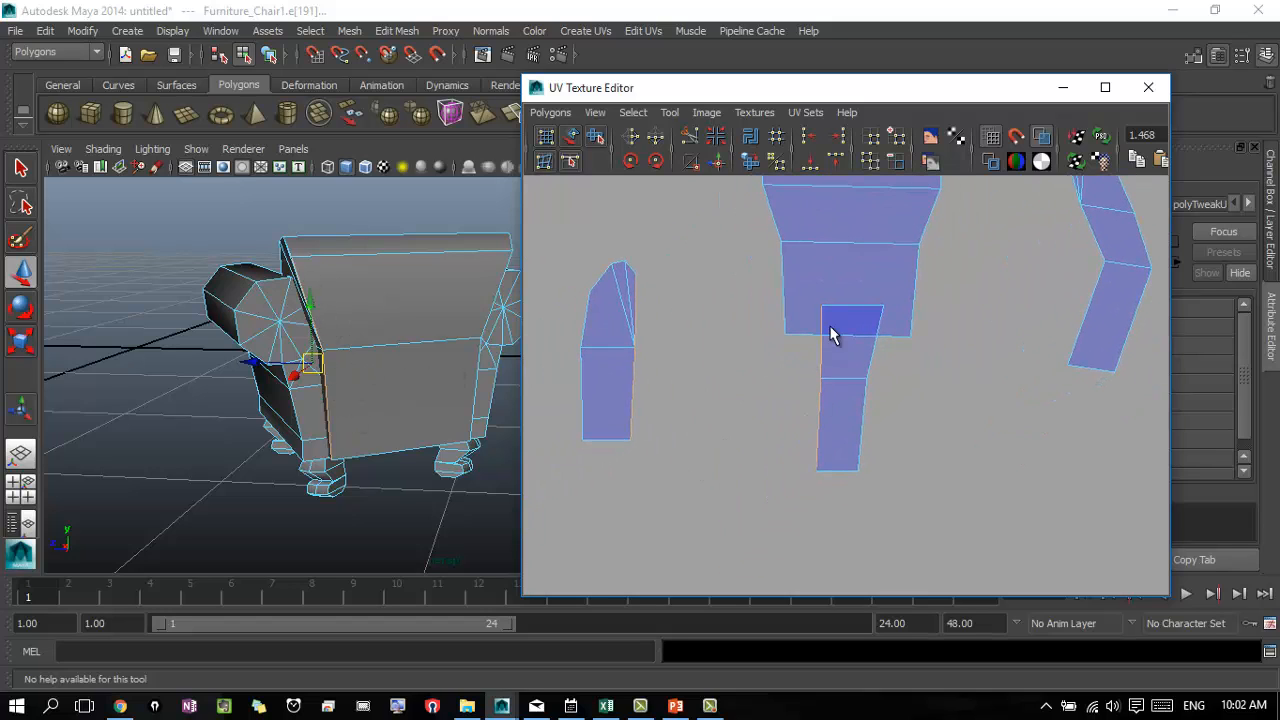
{"action": "middle_click_drag", "start_coordinate": [750, 337], "coordinate": [729, 418], "text": "alt"}
{"action": "scroll", "coordinate": [702, 339], "scroll_direction": "down", "scroll_amount": 4}
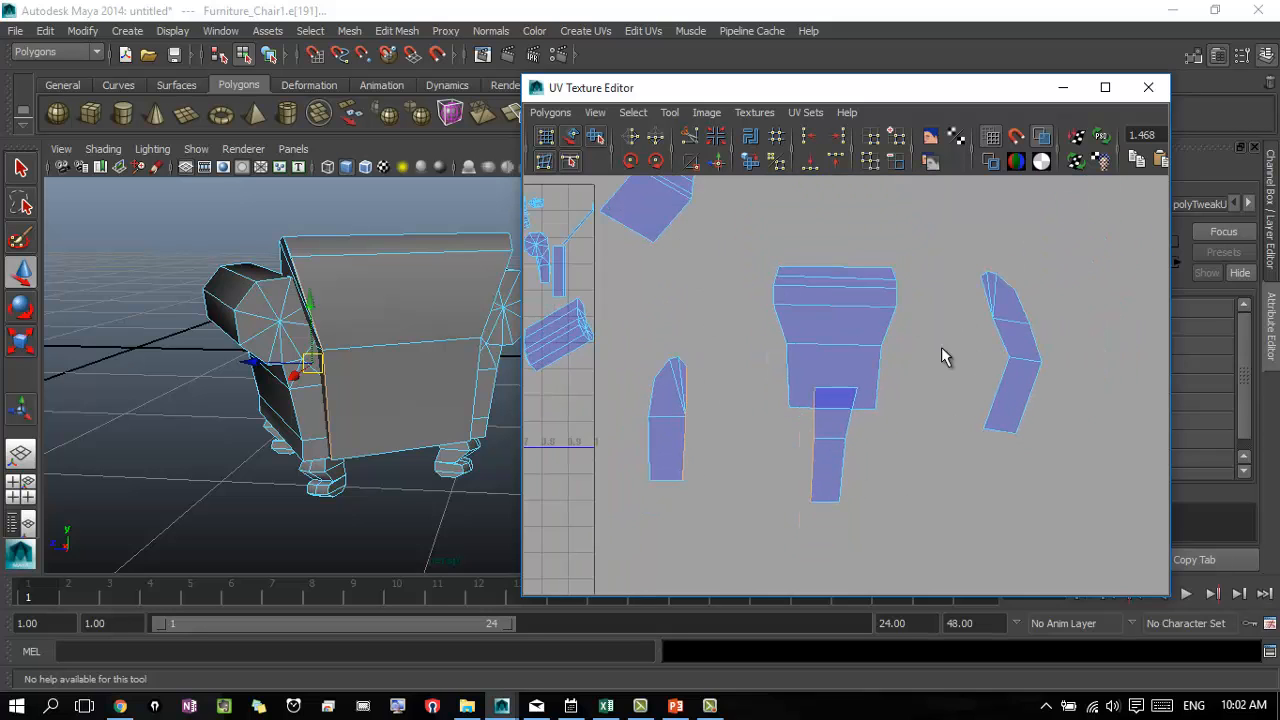
{"action": "scroll", "coordinate": [785, 400], "scroll_direction": "down", "scroll_amount": 2}
{"action": "scroll", "coordinate": [910, 412], "scroll_direction": "up", "scroll_amount": 3}
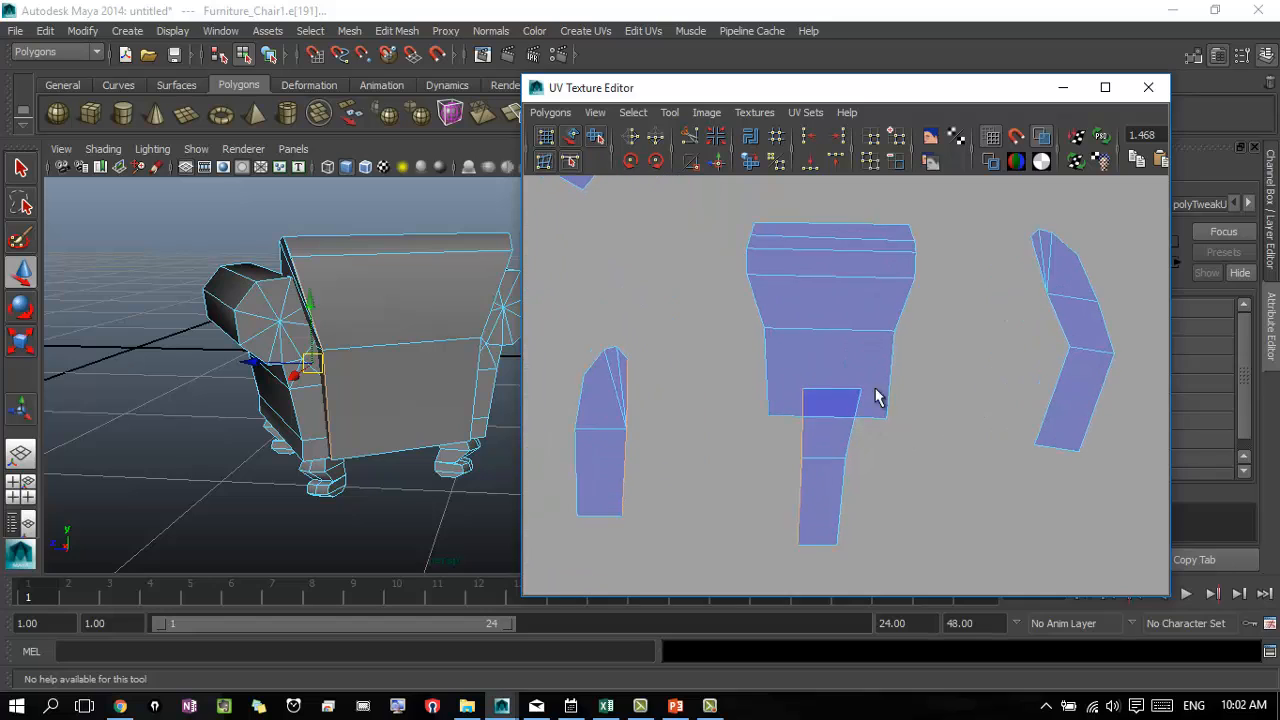
{"action": "scroll", "coordinate": [860, 380], "scroll_direction": "up", "scroll_amount": 2}
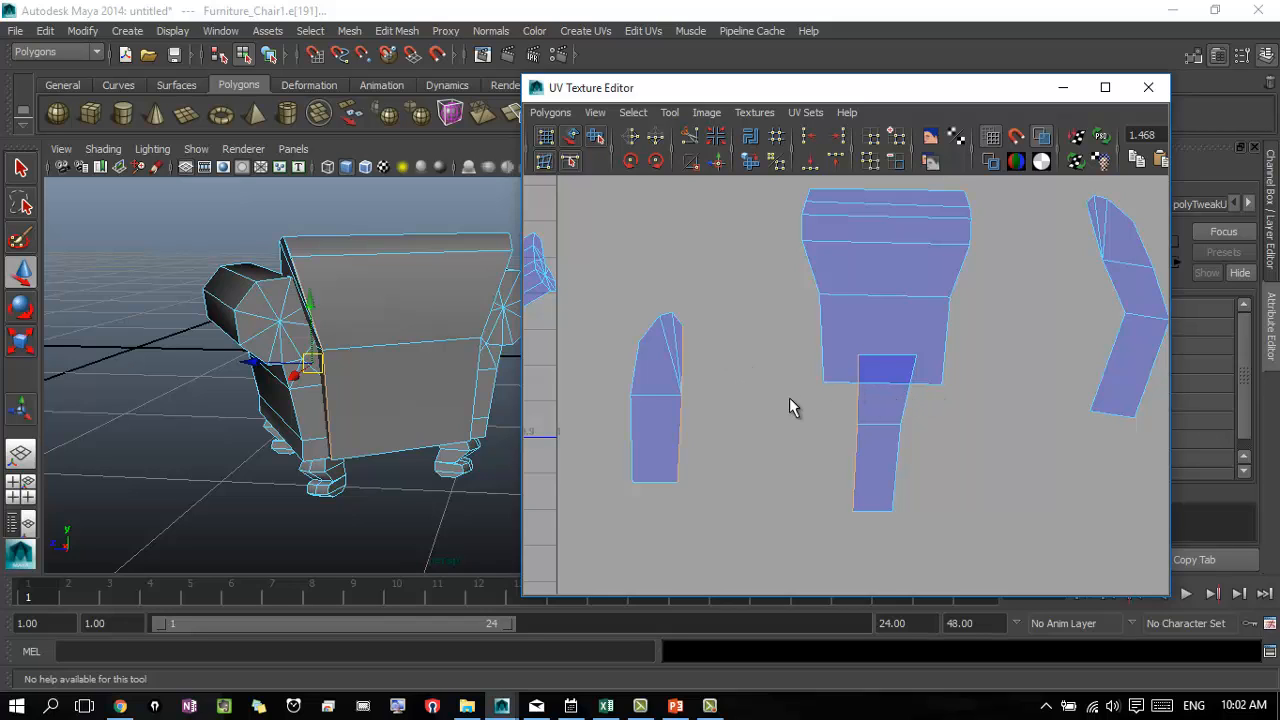
{"action": "left_click", "coordinate": [897, 358]}
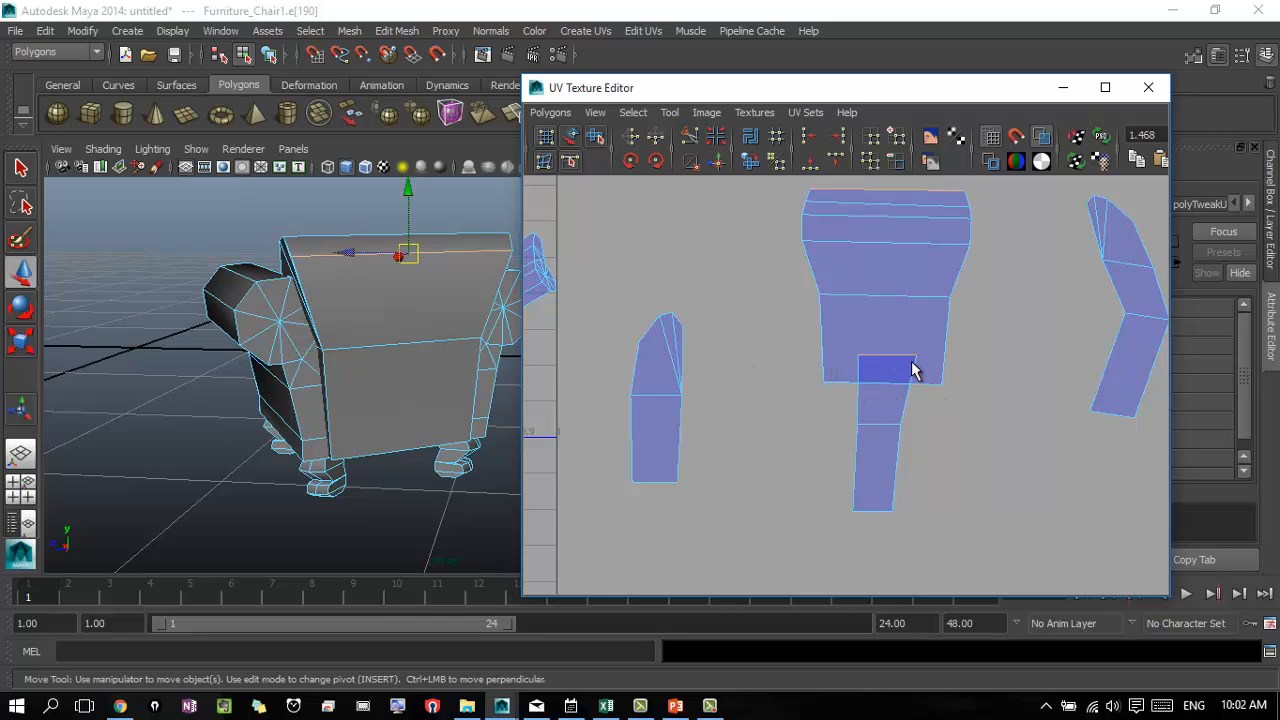
{"action": "middle_click_drag", "start_coordinate": [968, 382], "coordinate": [949, 436], "text": "alt"}
{"action": "left_click", "coordinate": [716, 161]}
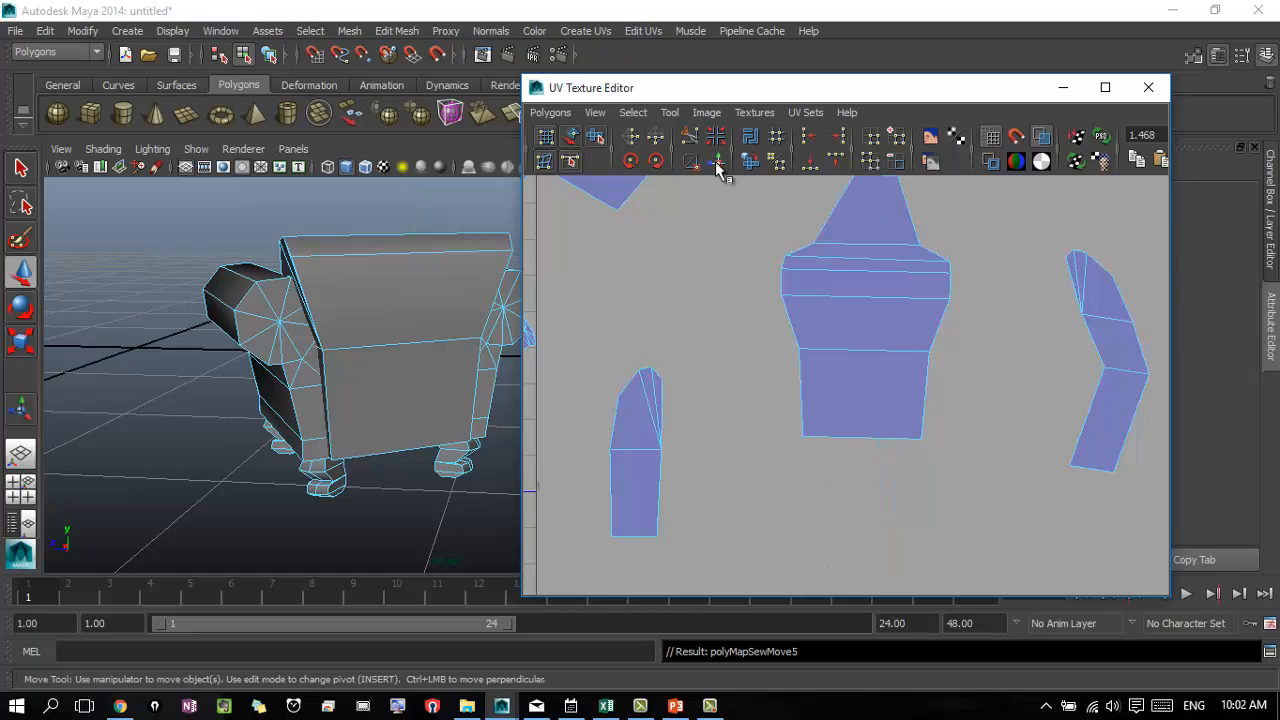
- Scale the two UVs at the back panel's bend wider horizontally and shift them slightly to centre the row
{"action": "middle_click_drag", "start_coordinate": [940, 317], "coordinate": [1006, 405], "text": "alt"}
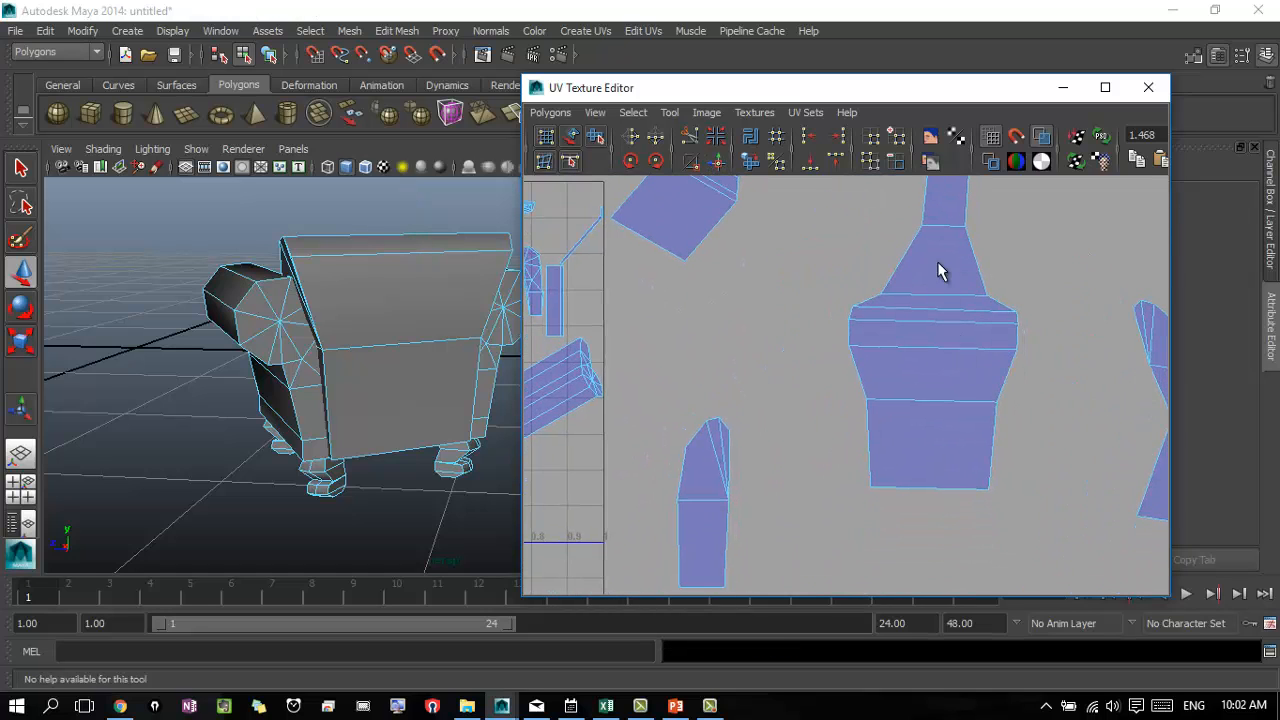
{"action": "middle_click_drag", "start_coordinate": [1086, 301], "coordinate": [884, 355], "text": "alt"}
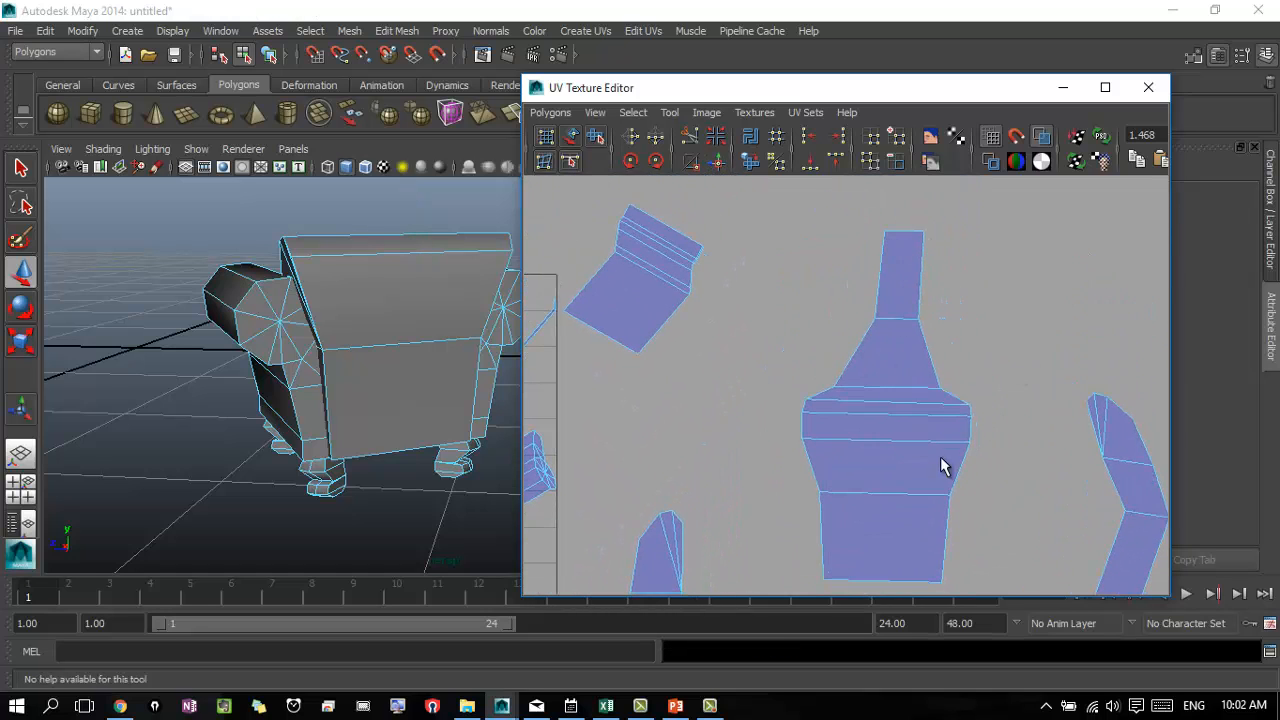
{"action": "middle_click_drag", "start_coordinate": [940, 466], "coordinate": [860, 279], "text": "alt"}
{"action": "right_click_drag", "start_coordinate": [854, 266], "coordinate": [928, 266]}
{"action": "left_click_drag", "start_coordinate": [866, 264], "coordinate": [914, 271]}
{"action": "key", "text": "w"}
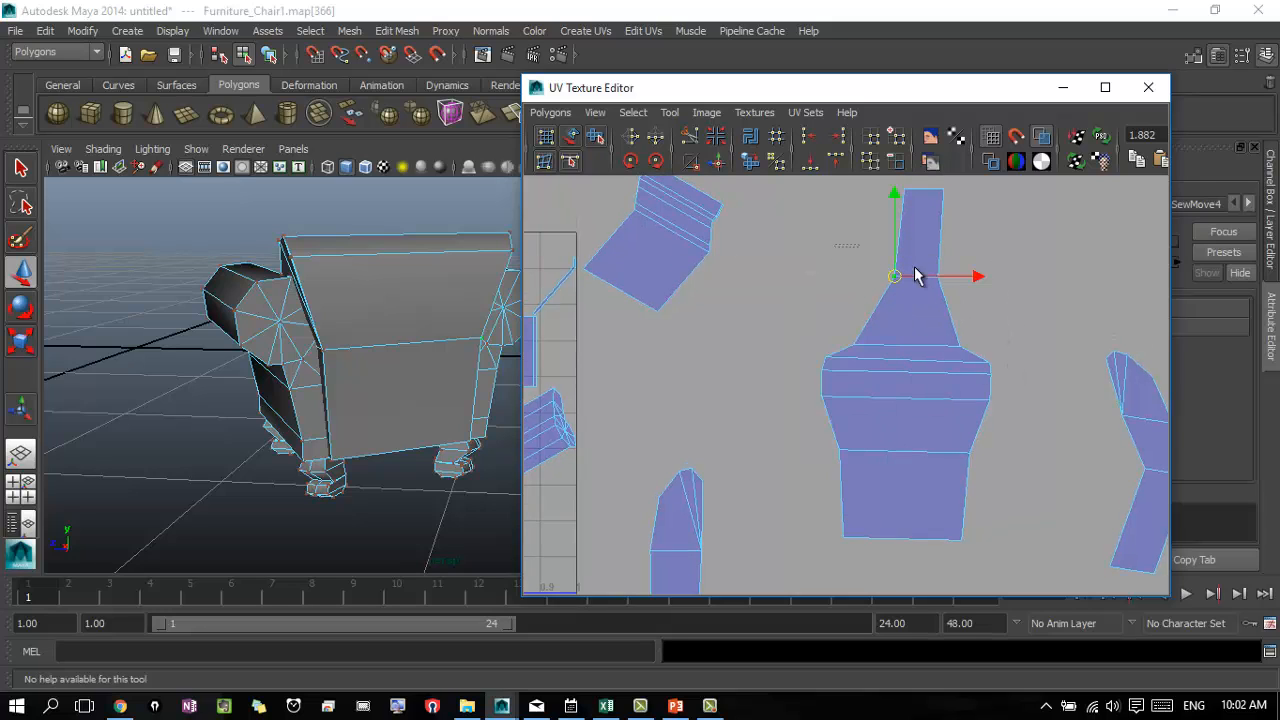
{"action": "key", "text": "r"}
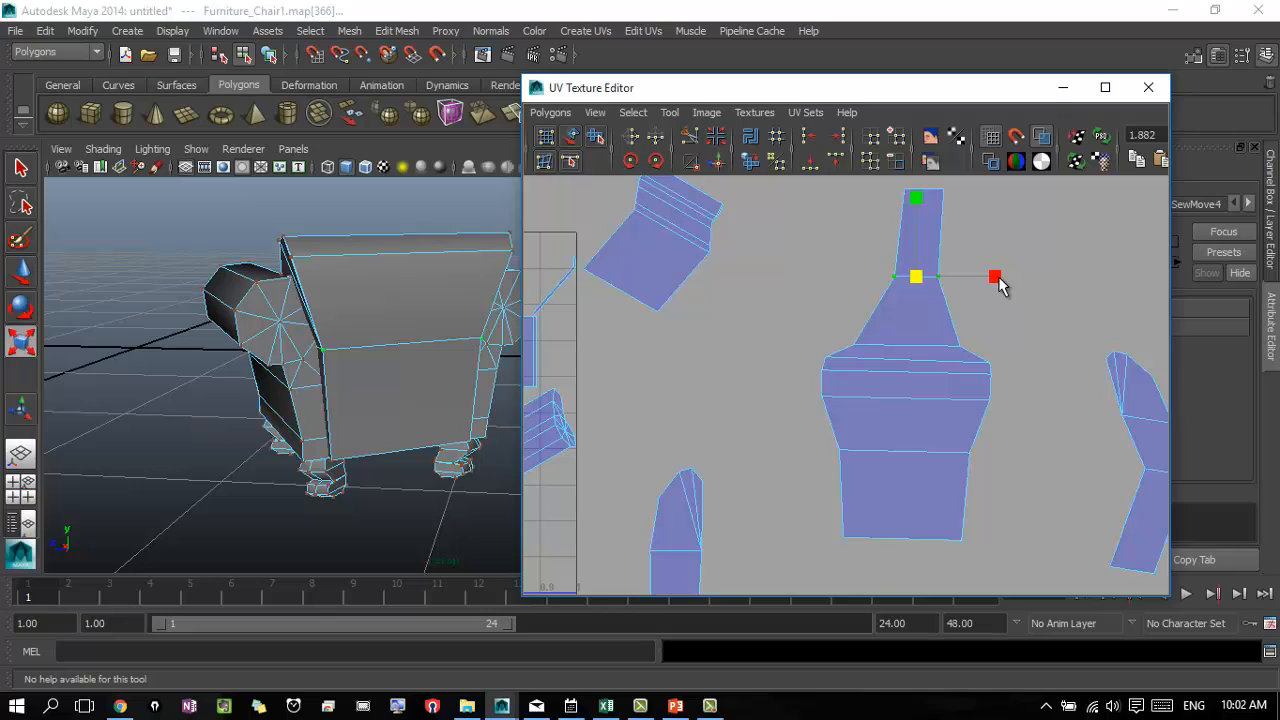
{"action": "left_click_drag", "start_coordinate": [995, 278], "coordinate": [1095, 282]}
{"action": "key", "text": "w"}
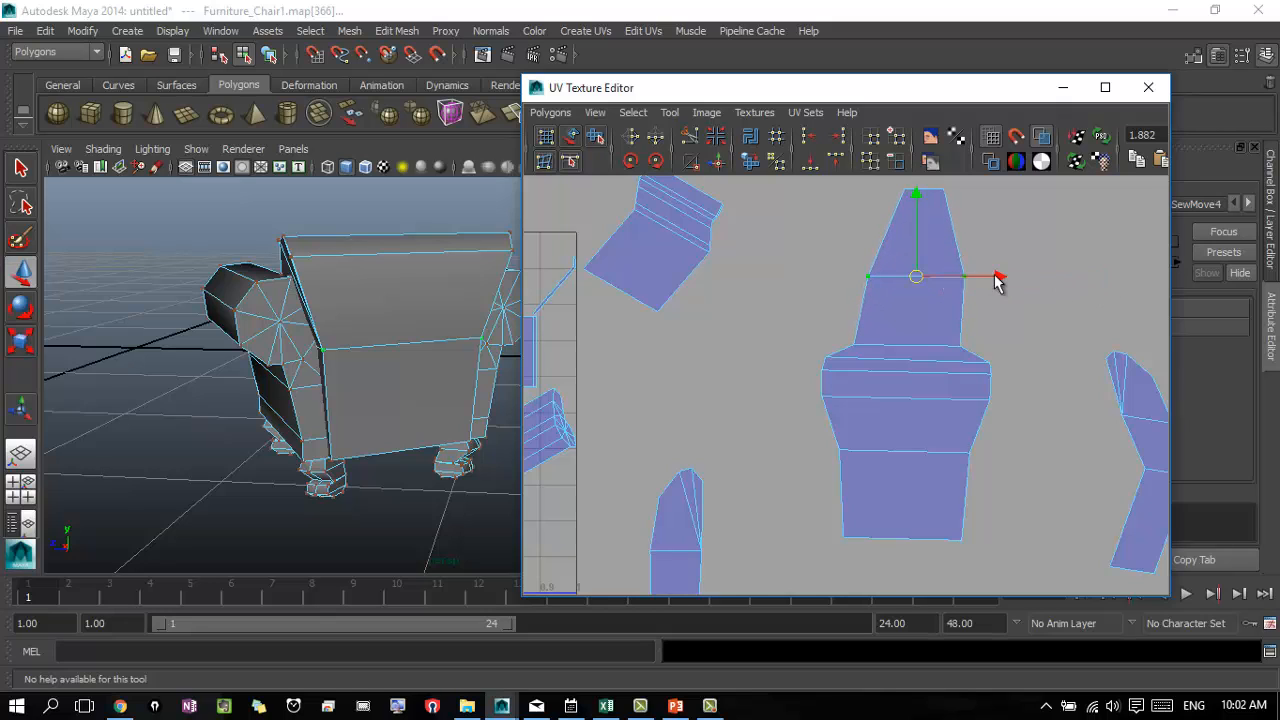
{"action": "left_click_drag", "start_coordinate": [997, 282], "coordinate": [988, 280]}
- Scale the back panel's outer end UVs wider, and widen the bend row further to form a smooth taper
{"action": "left_click_drag", "start_coordinate": [846, 177], "coordinate": [975, 224]}
{"action": "key", "text": "r"}
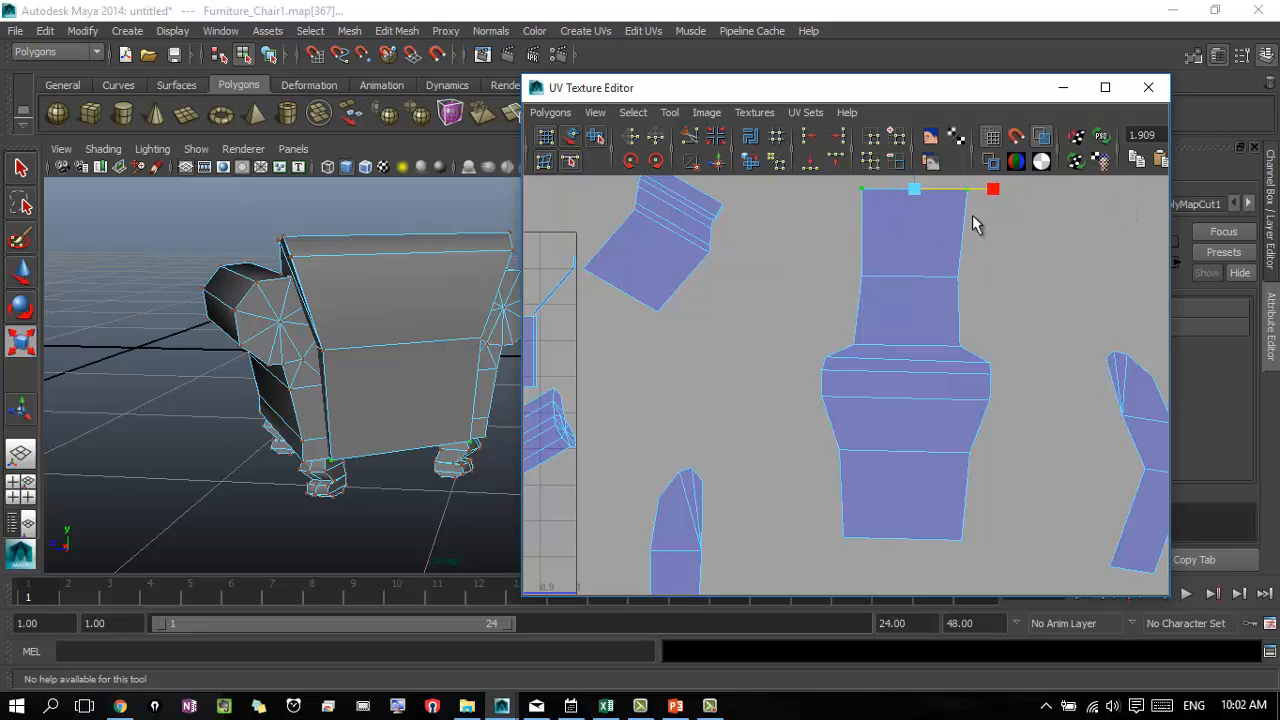
{"action": "left_click_drag", "start_coordinate": [1062, 295], "coordinate": [1062, 295]}
{"action": "left_click_drag", "start_coordinate": [991, 275], "coordinate": [1016, 275]}
- Widen the UV row at the sewn seam to match the widest part of the backrest shell
{"action": "left_click_drag", "start_coordinate": [978, 362], "coordinate": [1031, 349]}
{"action": "left_click", "coordinate": [855, 322]}
{"action": "left_click_drag", "start_coordinate": [832, 317], "coordinate": [1046, 366]}
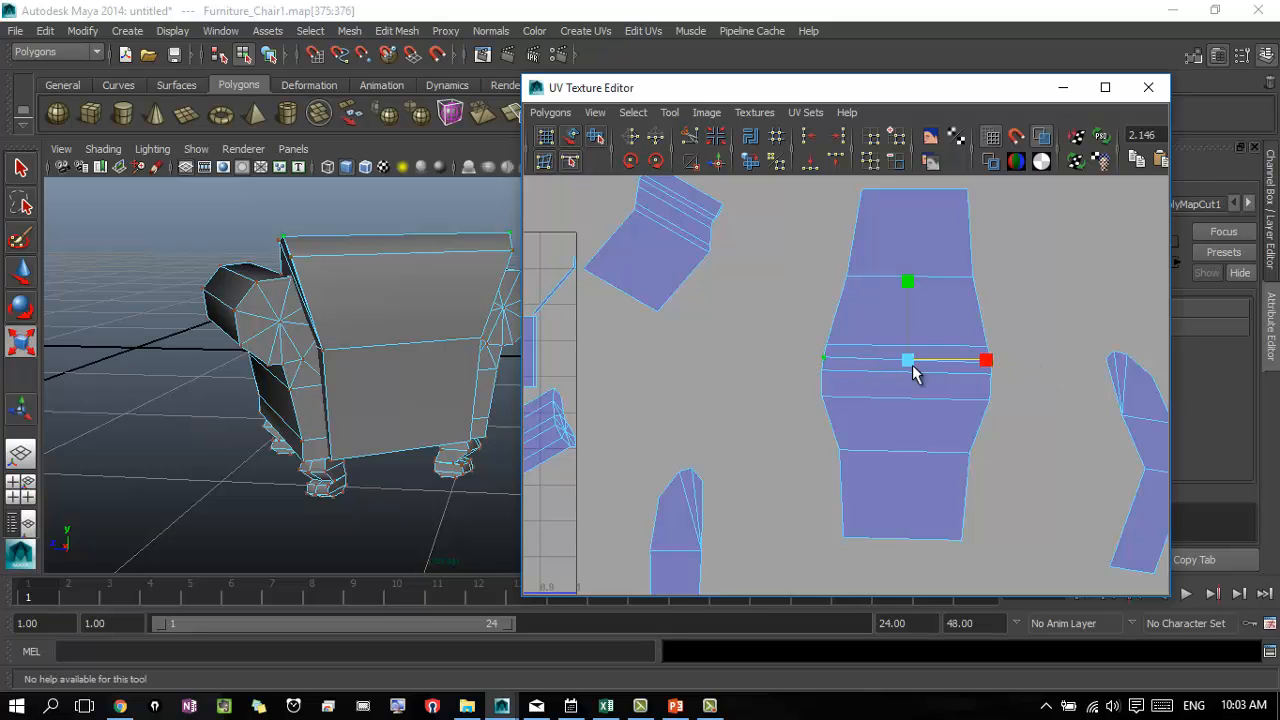
{"action": "left_click", "coordinate": [744, 347]}
- Select the whole combined backrest shell and scale it down slightly and uniformly
{"action": "right_click_drag", "start_coordinate": [986, 398], "coordinate": [840, 384], "text": "alt"}
{"action": "middle_click_drag", "start_coordinate": [840, 384], "coordinate": [931, 349], "text": "alt"}
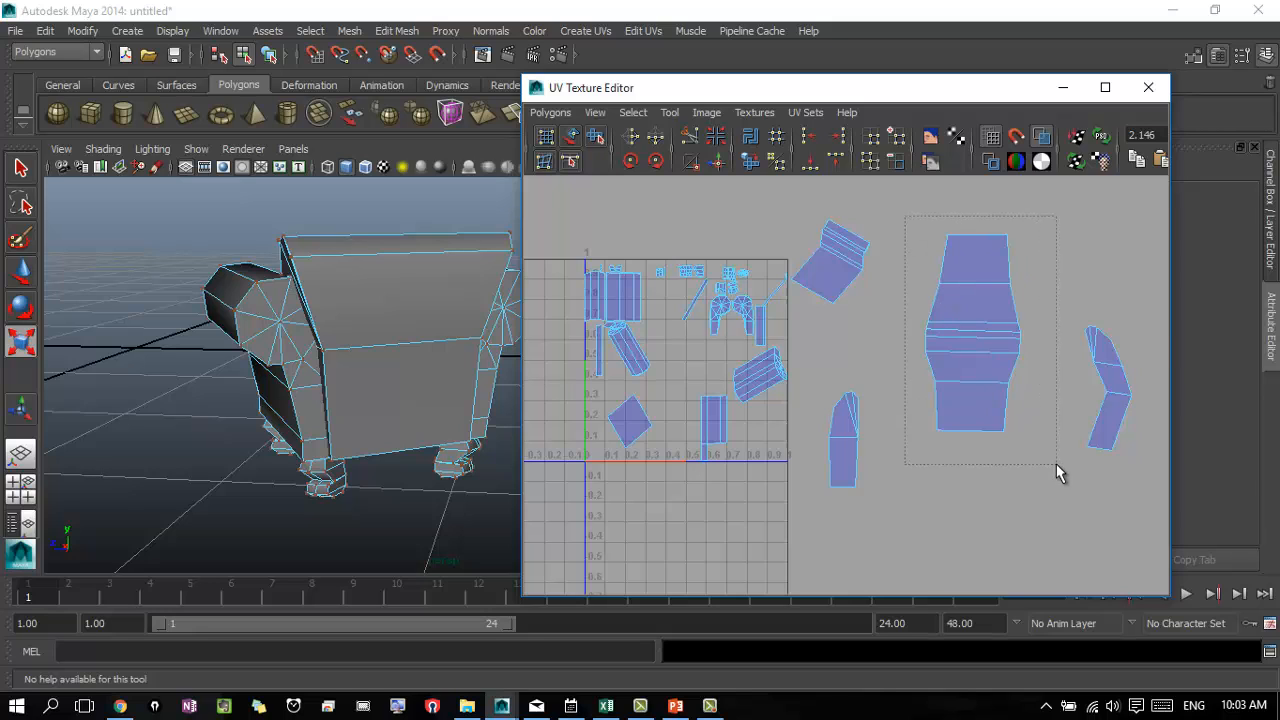
{"action": "left_click_drag", "start_coordinate": [1056, 464], "coordinate": [1056, 464]}
{"action": "left_click_drag", "start_coordinate": [982, 338], "coordinate": [969, 349]}
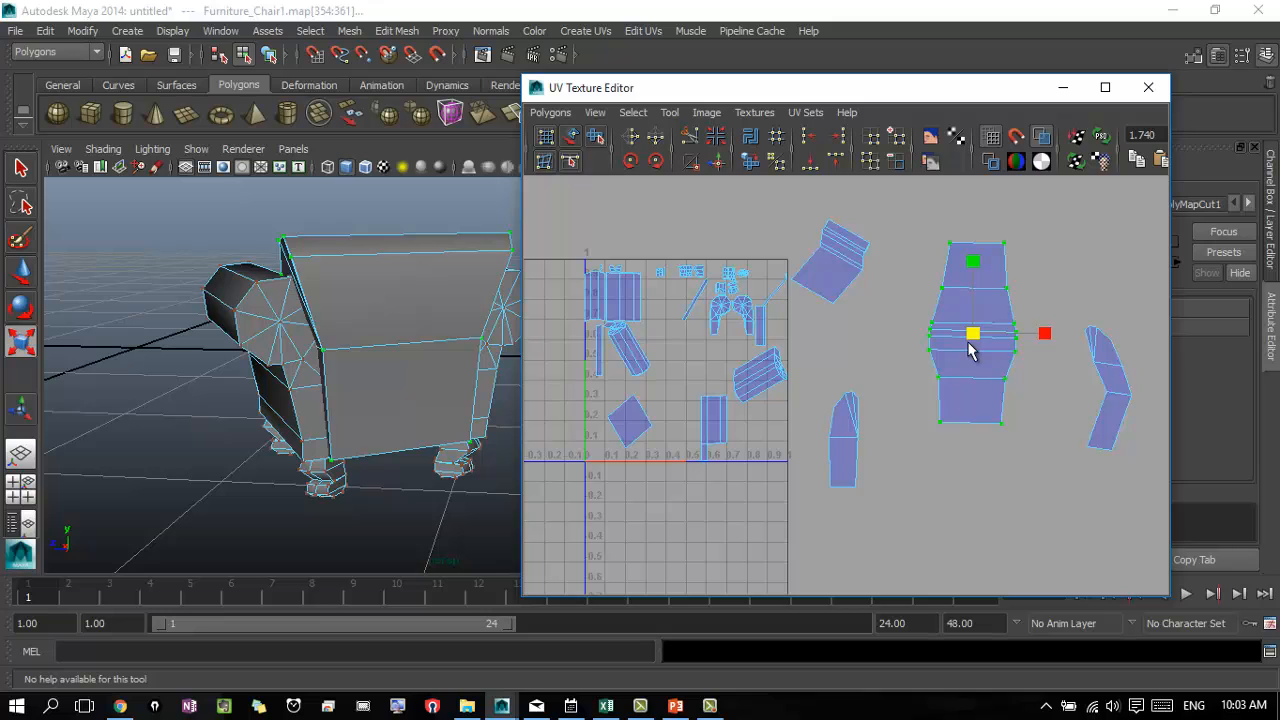
- Try to move and sew all edges of the bent side shell to its neighbouring shells
{"action": "left_click", "coordinate": [920, 372]}
{"action": "middle_click_drag", "start_coordinate": [903, 314], "coordinate": [808, 412], "text": "alt"}
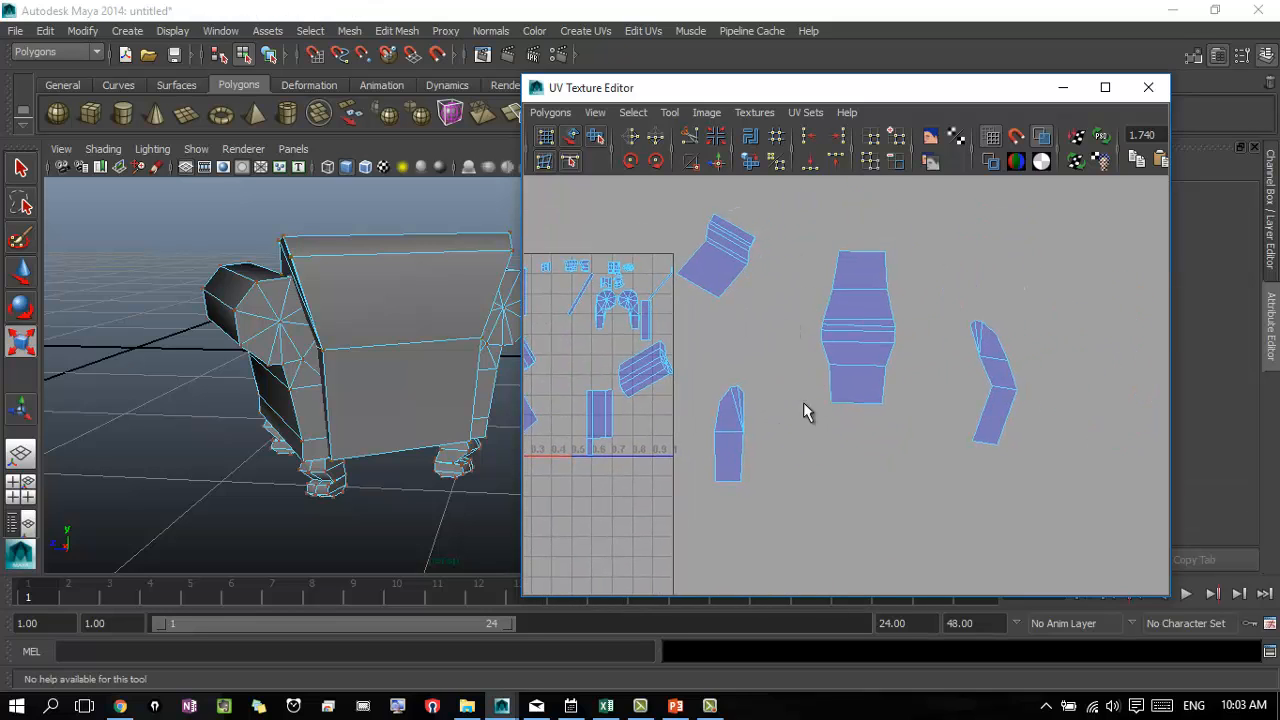
{"action": "left_click_drag", "start_coordinate": [958, 288], "coordinate": [1105, 500]}
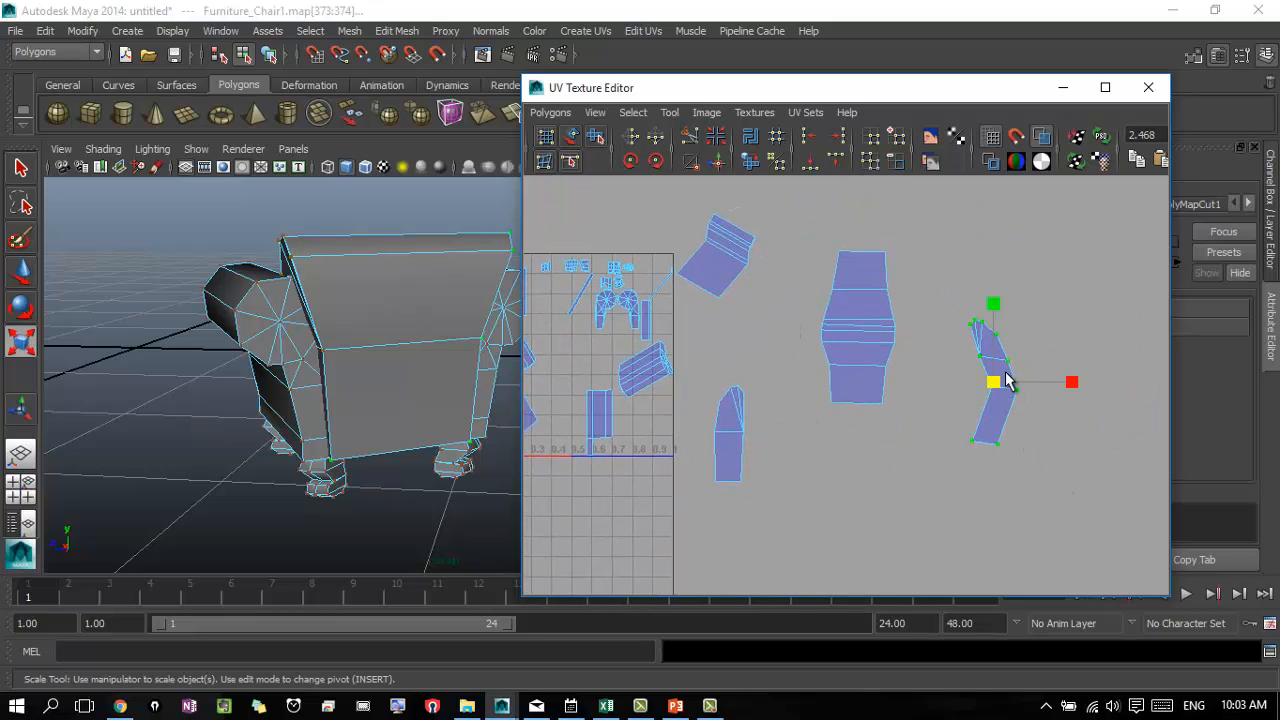
{"action": "right_click_drag", "start_coordinate": [1005, 374], "coordinate": [1016, 327]}
{"action": "left_click_drag", "start_coordinate": [933, 273], "coordinate": [1109, 528]}
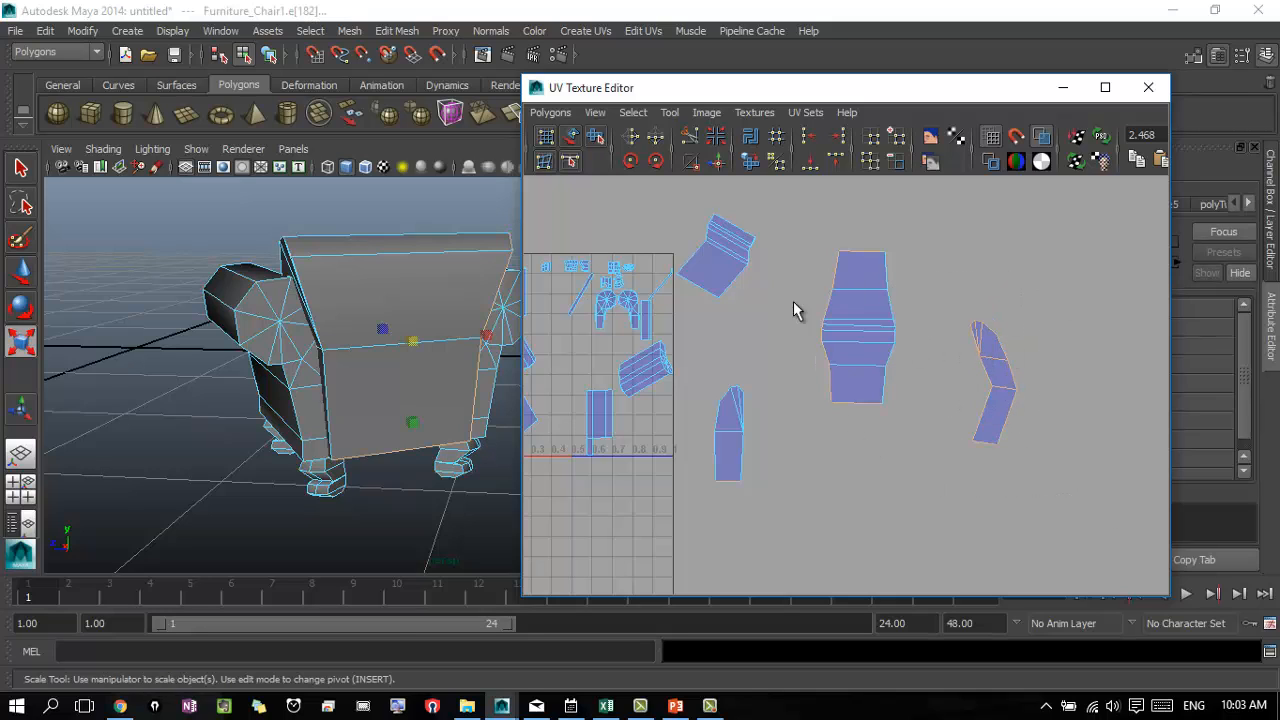
{"action": "left_click", "coordinate": [716, 162]}
{"action": "key", "text": "ctrl+z"}
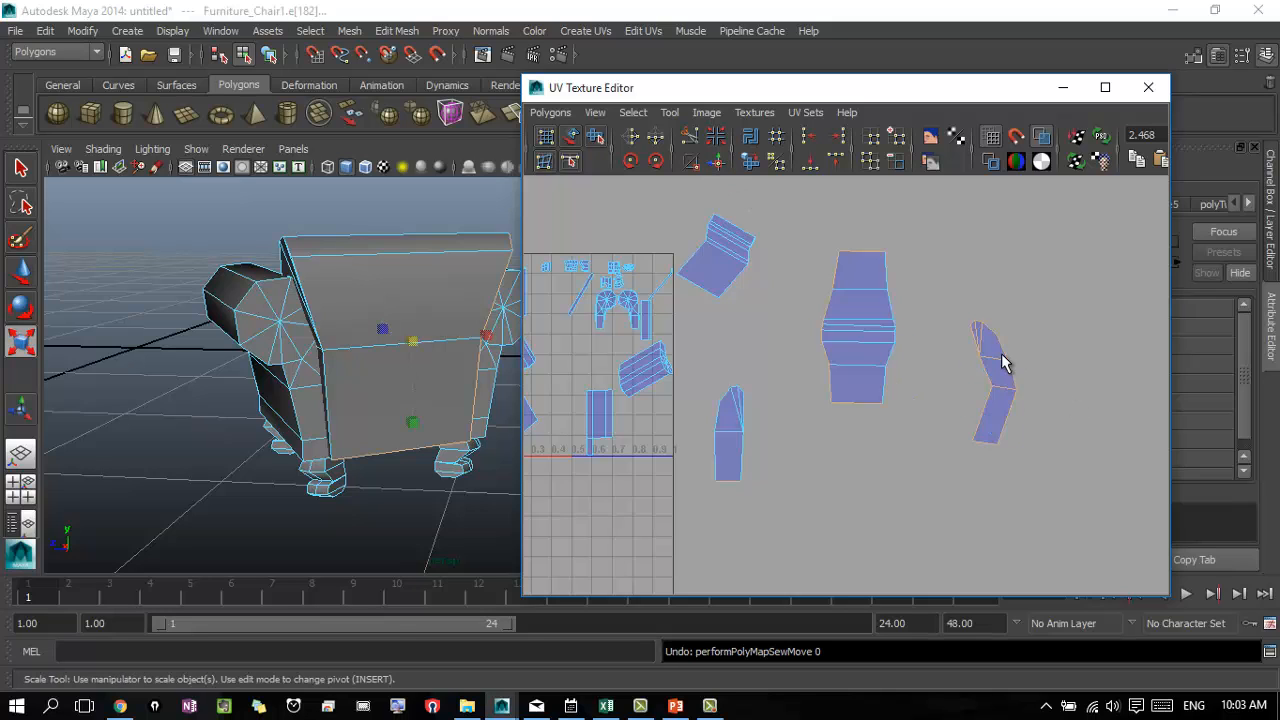
- Move and sew the bent side shell onto the combined backrest shell along the short edge at its bend
{"action": "left_click", "coordinate": [992, 388]}
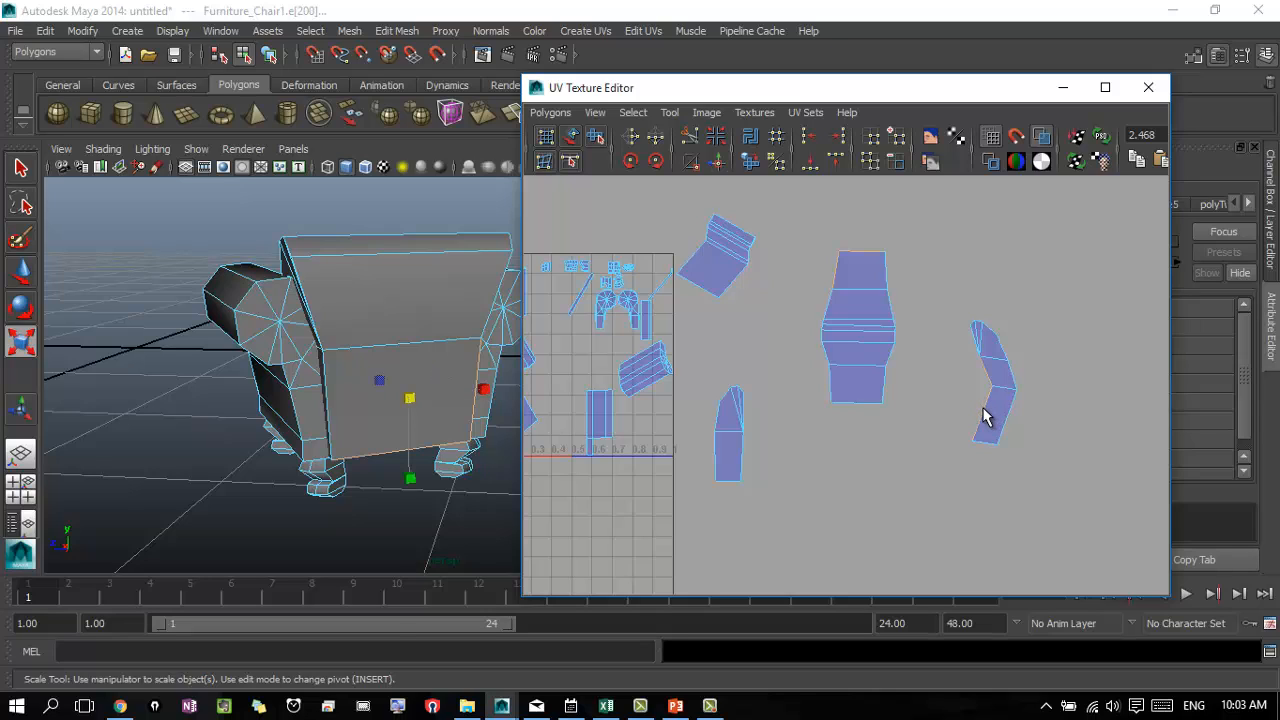
{"action": "left_click", "coordinate": [716, 162]}
{"action": "middle_click_drag", "start_coordinate": [862, 308], "coordinate": [856, 308], "text": "alt"}
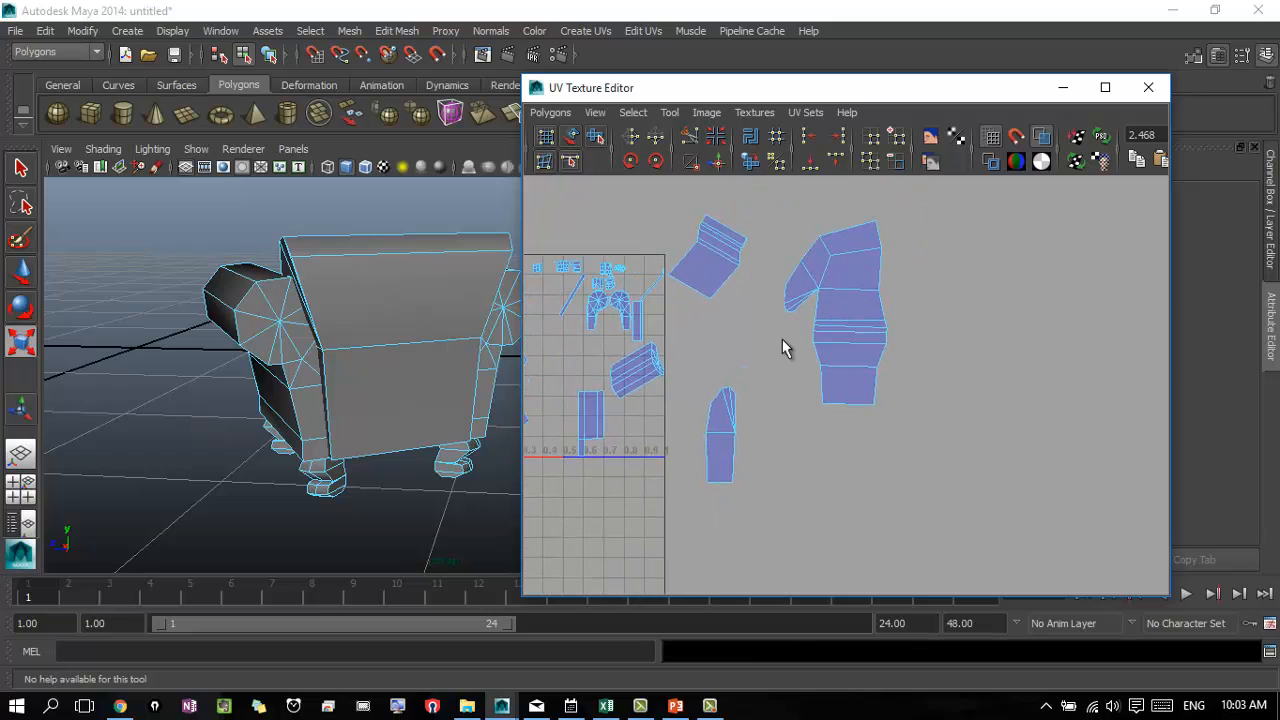
- Select the lower long edge of the remaining straight side shell and move and sew it onto the combined backrest shell
{"action": "right_click_drag", "start_coordinate": [782, 339], "coordinate": [852, 315], "text": "alt"}
{"action": "middle_click_drag", "start_coordinate": [852, 315], "coordinate": [904, 338], "text": "alt"}
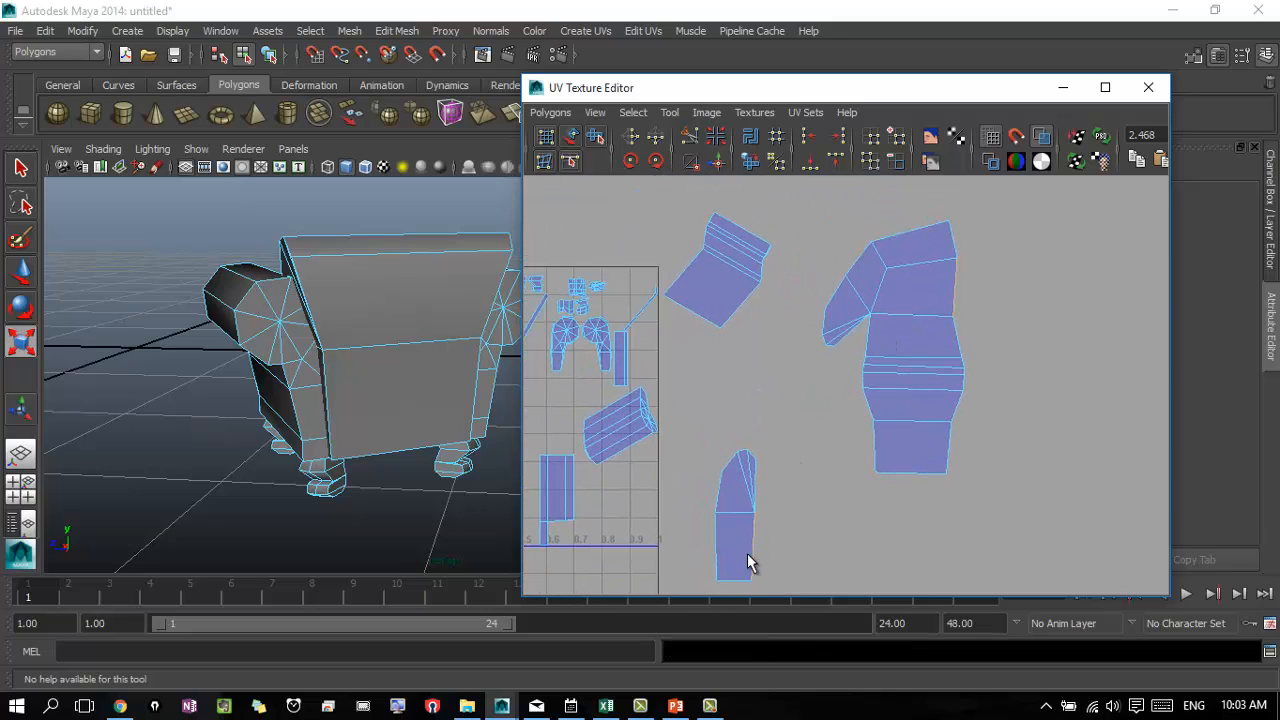
{"action": "left_click", "coordinate": [749, 554]}
{"action": "left_click", "coordinate": [740, 579], "text": "shift"}
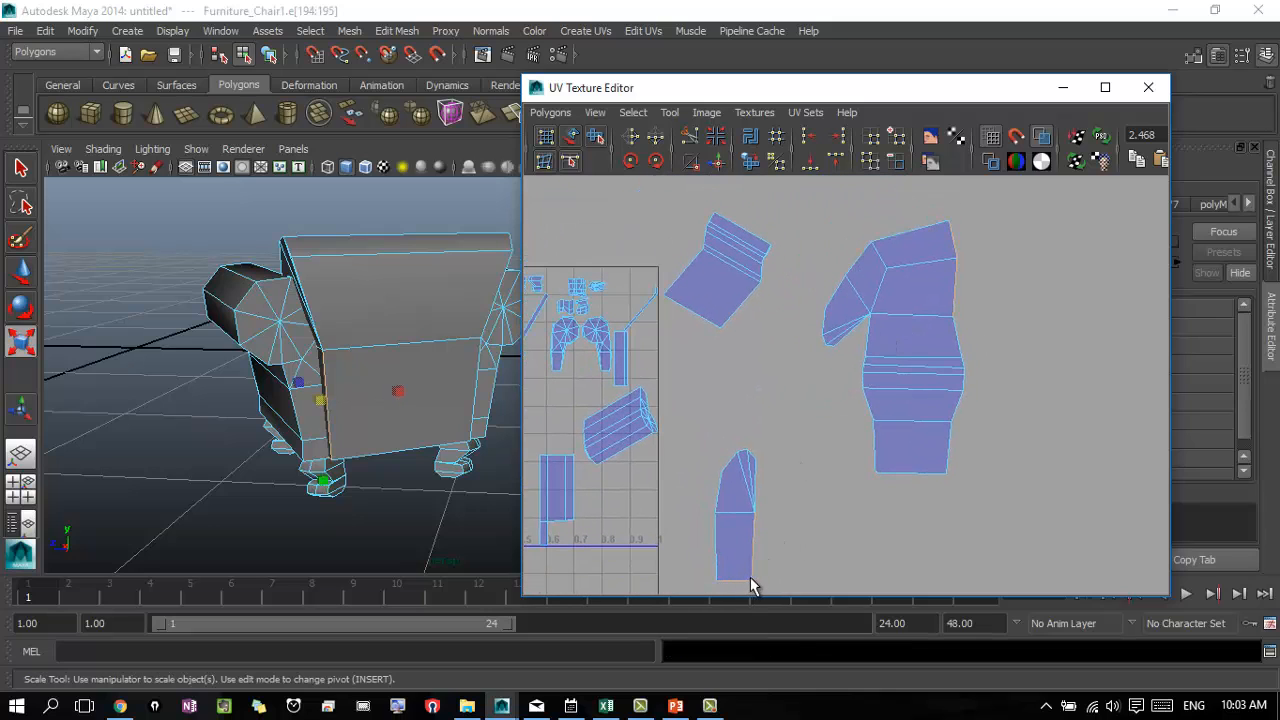
{"action": "left_click", "coordinate": [718, 162]}
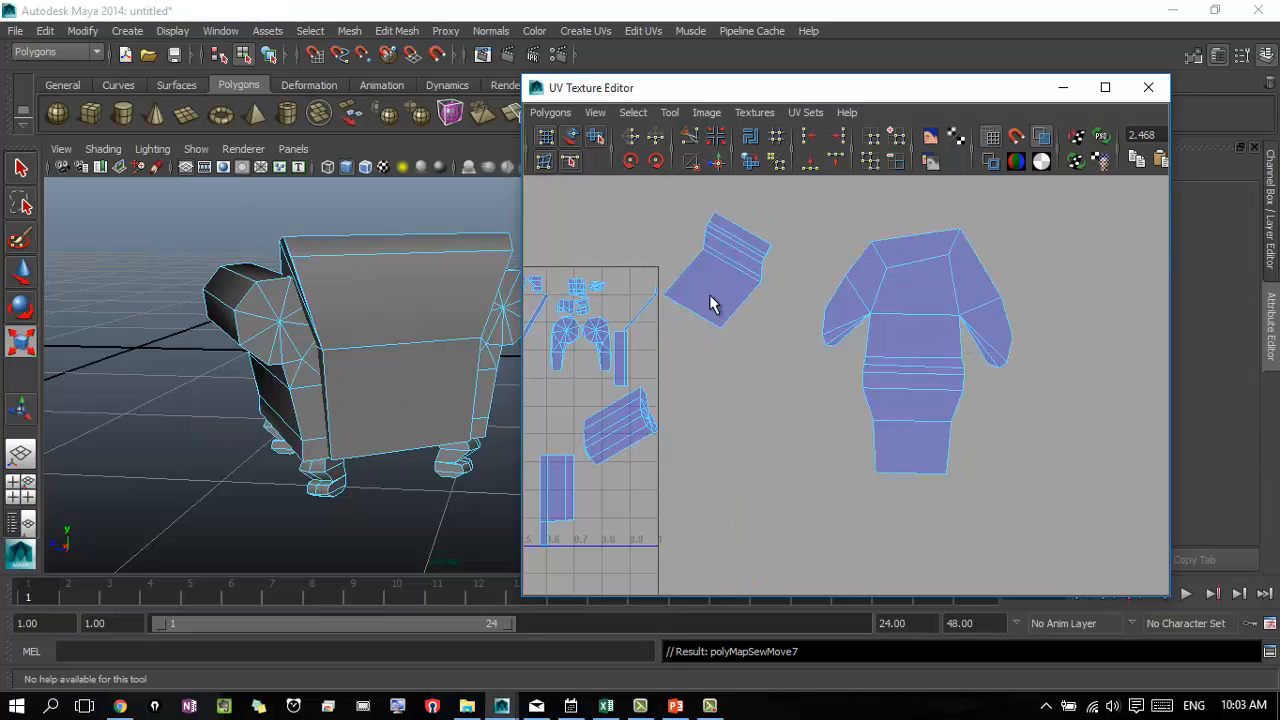
- Examine which borders the stepped shell and the combined backrest shell share with the remaining shells
{"action": "left_click_drag", "start_coordinate": [663, 205], "coordinate": [806, 370]}
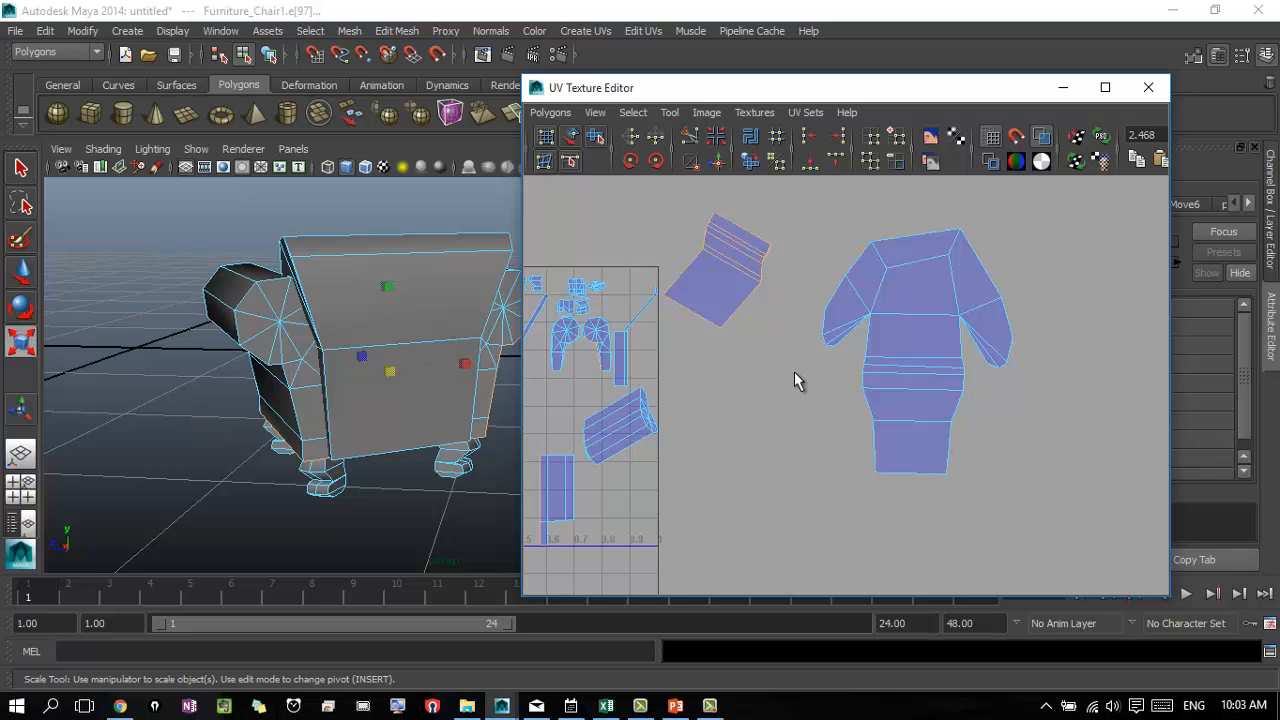
{"action": "middle_click_drag", "start_coordinate": [771, 392], "coordinate": [956, 383], "text": "alt"}
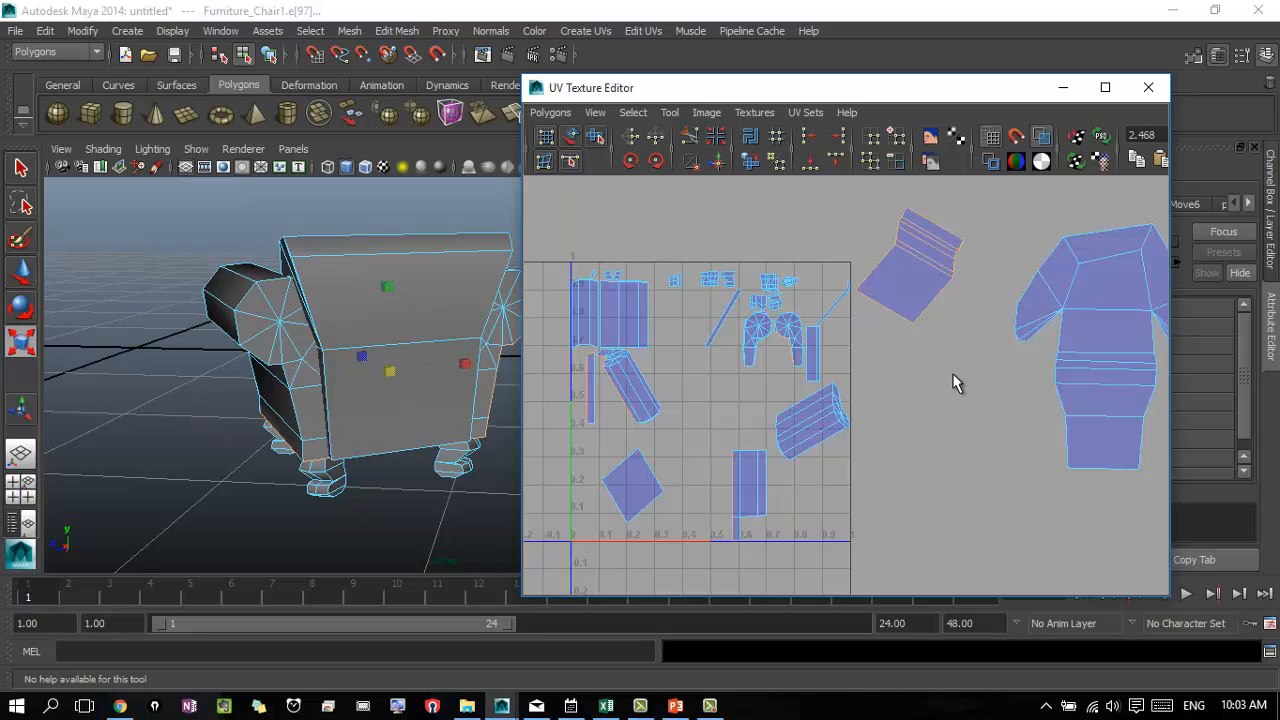
{"action": "left_click", "coordinate": [955, 382]}
{"action": "middle_click_drag", "start_coordinate": [1111, 316], "coordinate": [1026, 321], "text": "alt"}
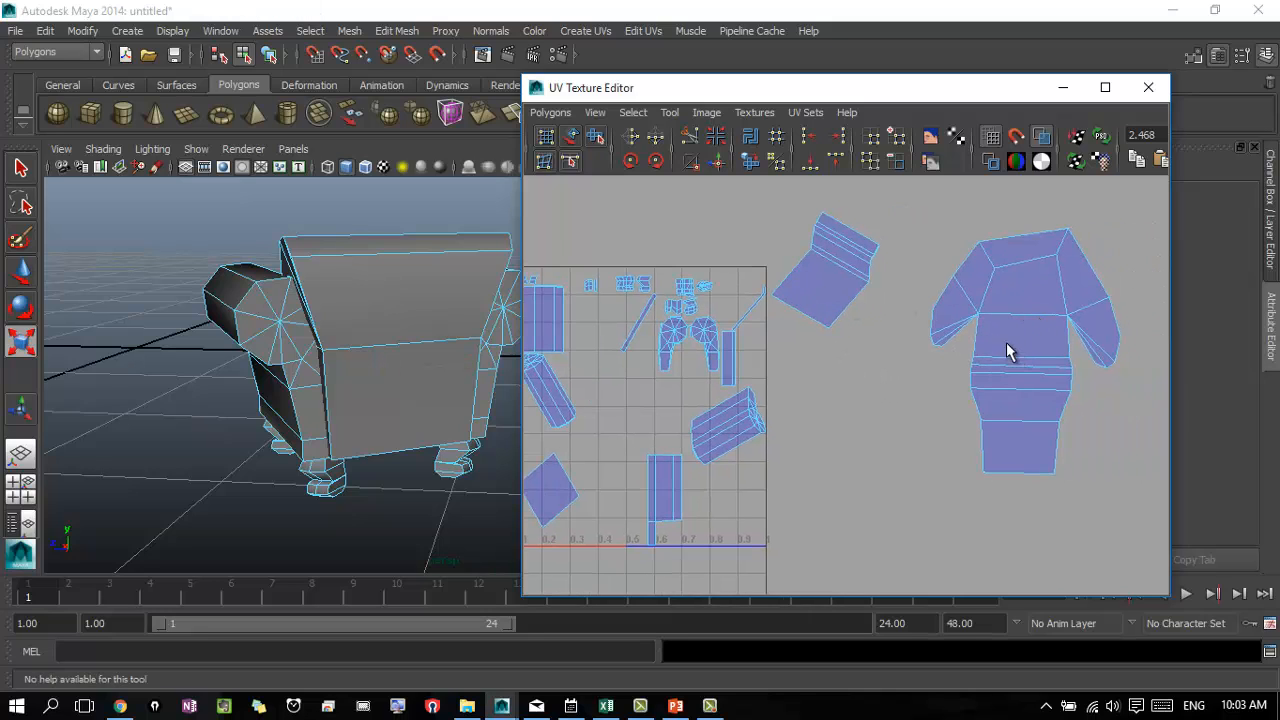
{"action": "left_click", "coordinate": [975, 345]}
{"action": "middle_click_drag", "start_coordinate": [840, 420], "coordinate": [958, 398], "text": "alt"}
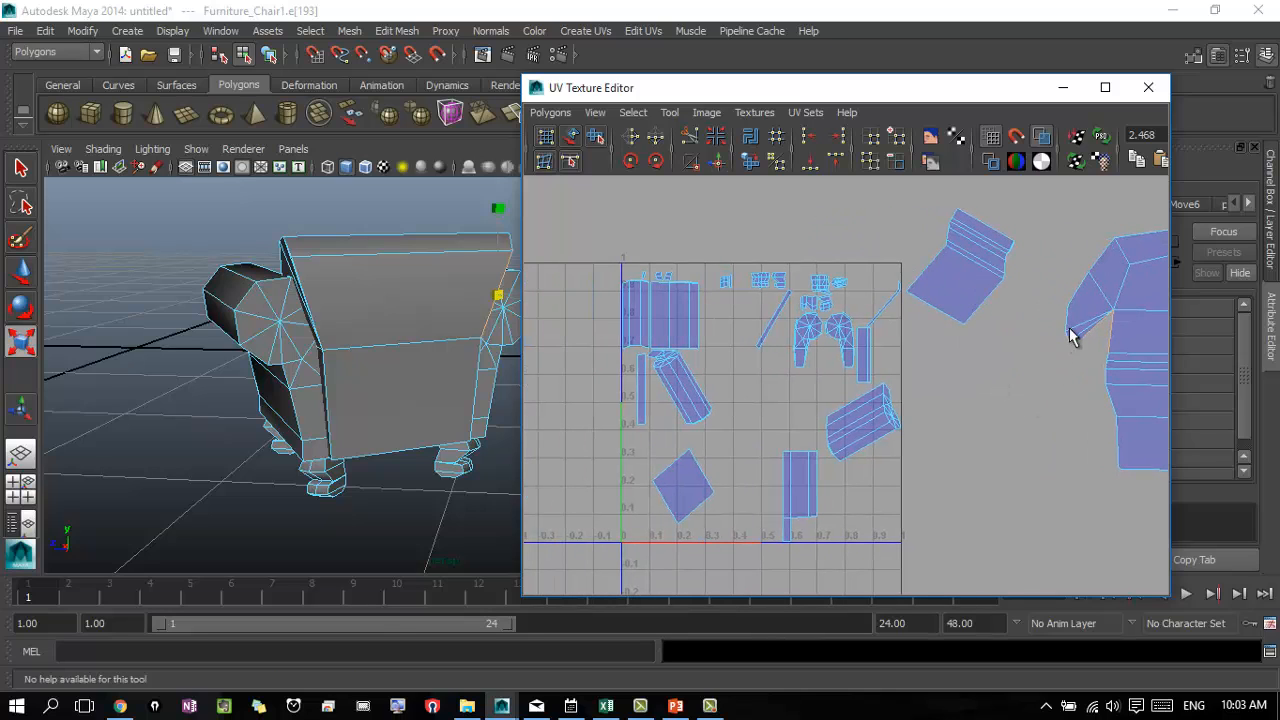
{"action": "middle_click_drag", "start_coordinate": [1070, 335], "coordinate": [992, 348], "text": "alt"}
{"action": "left_click_drag", "start_coordinate": [918, 282], "coordinate": [968, 362]}
{"action": "middle_click_drag", "start_coordinate": [1037, 427], "coordinate": [1087, 400], "text": "alt"}
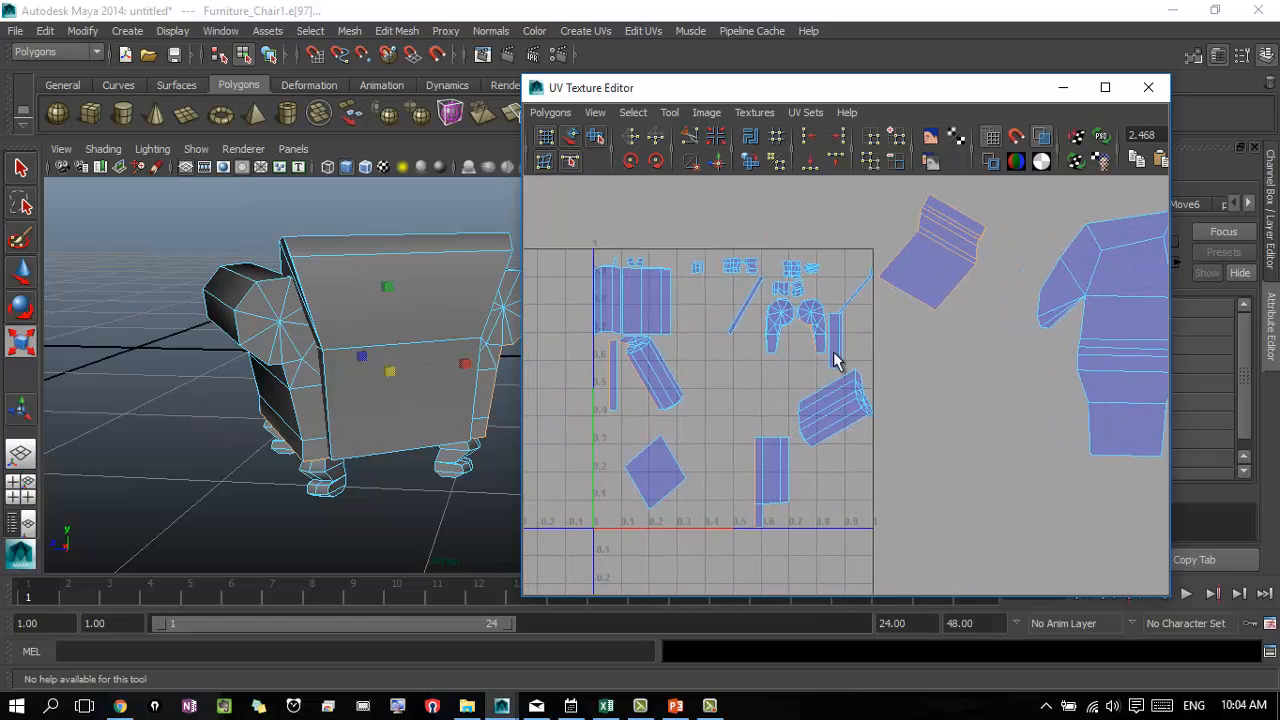
{"action": "mouse_move", "coordinate": [884, 489]}
{"action": "middle_mouse_down", "text": "alt"}
{"action": "mouse_move", "coordinate": [851, 446]}
{"action": "mouse_move", "coordinate": [893, 487]}
{"action": "middle_mouse_up", "text": "alt"}
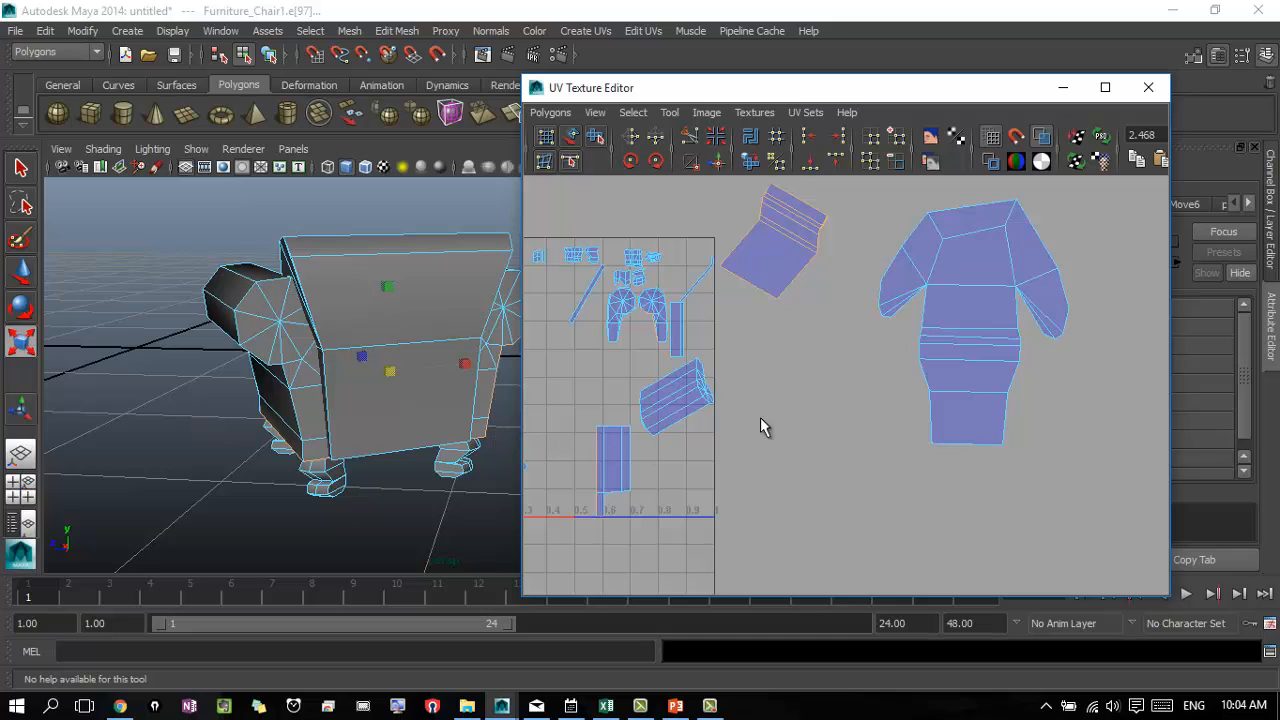
{"action": "left_click_drag", "start_coordinate": [866, 200], "coordinate": [1080, 466]}
{"action": "key", "text": "r"}
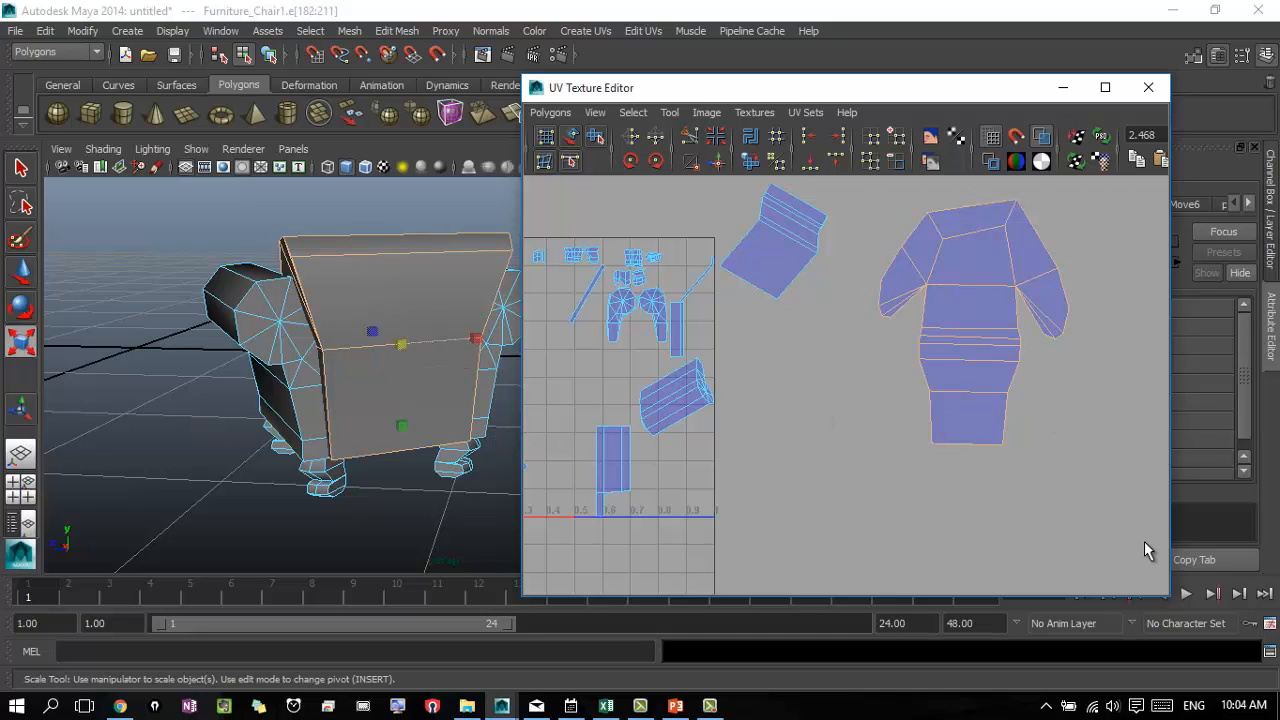
- Check the chair's front and underside, and try to move and sew all edges of the stepped shell
{"action": "left_click_drag", "start_coordinate": [500, 390], "coordinate": [334, 376], "text": "alt"}
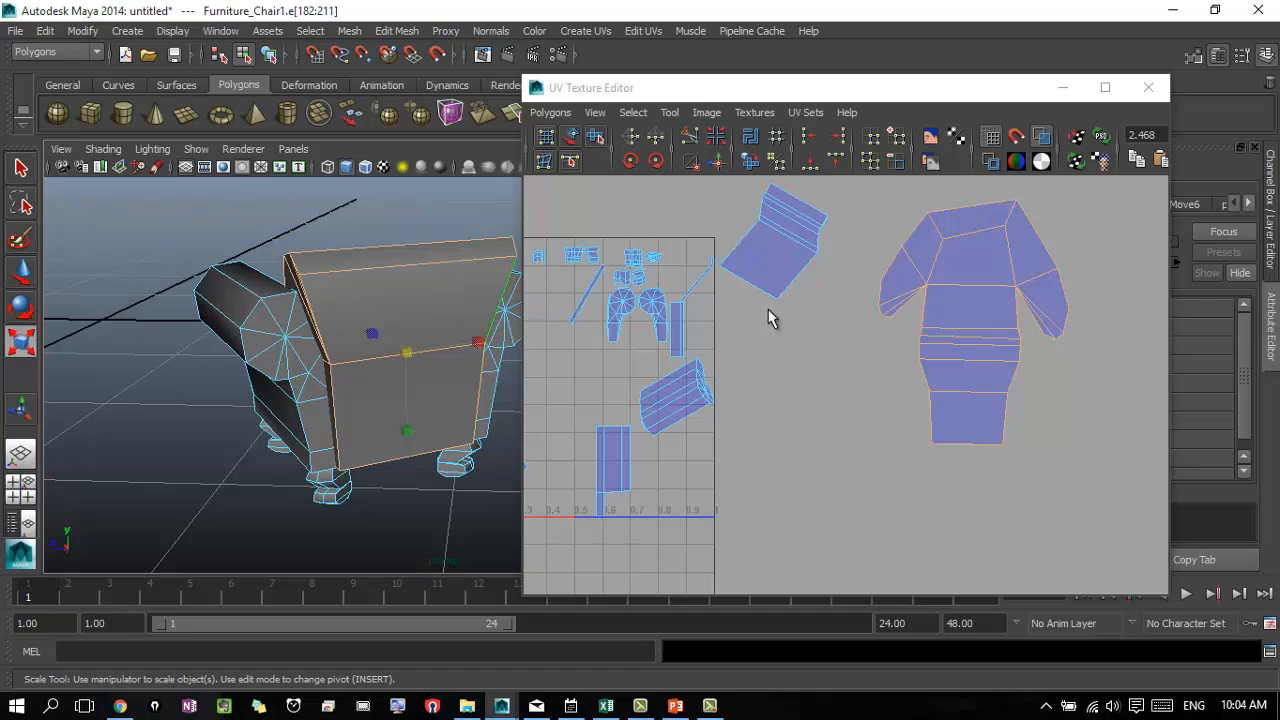
{"action": "left_click_drag", "start_coordinate": [508, 406], "coordinate": [332, 375], "text": "alt"}
{"action": "middle_click_drag", "start_coordinate": [834, 383], "coordinate": [1107, 368], "text": "alt"}
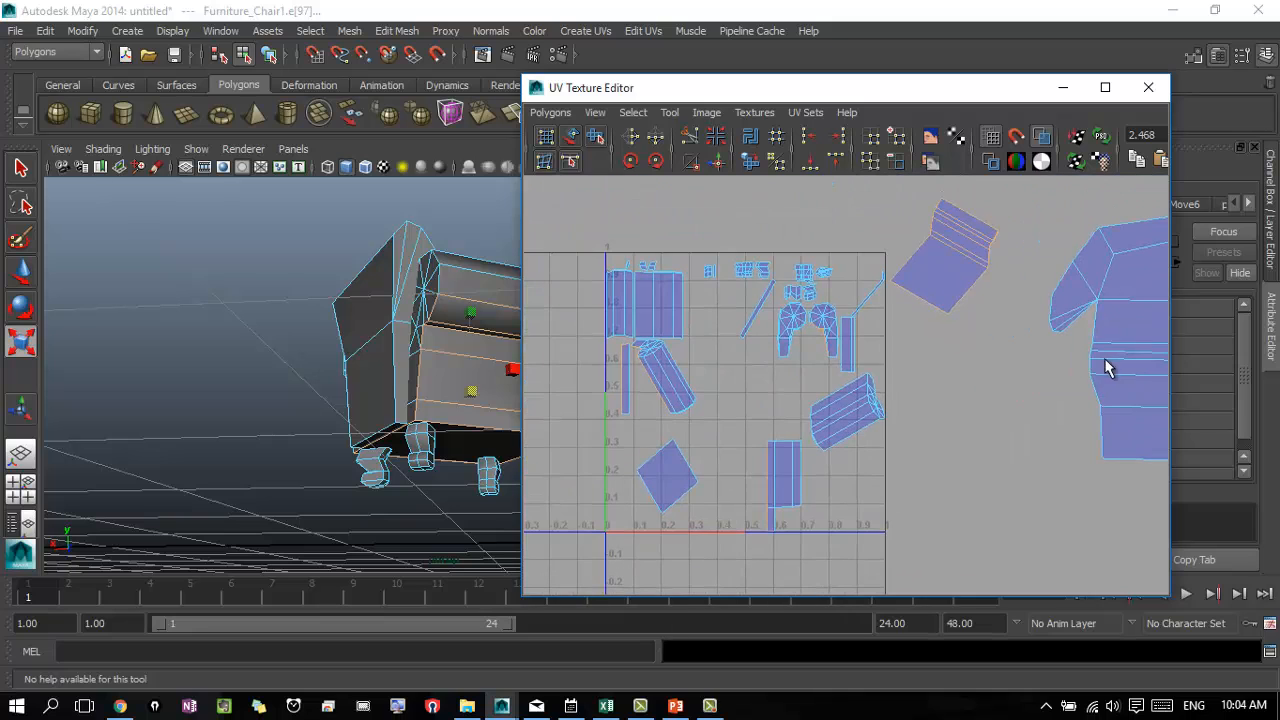
{"action": "left_click", "coordinate": [985, 375]}
{"action": "left_click_drag", "start_coordinate": [886, 185], "coordinate": [1043, 348]}
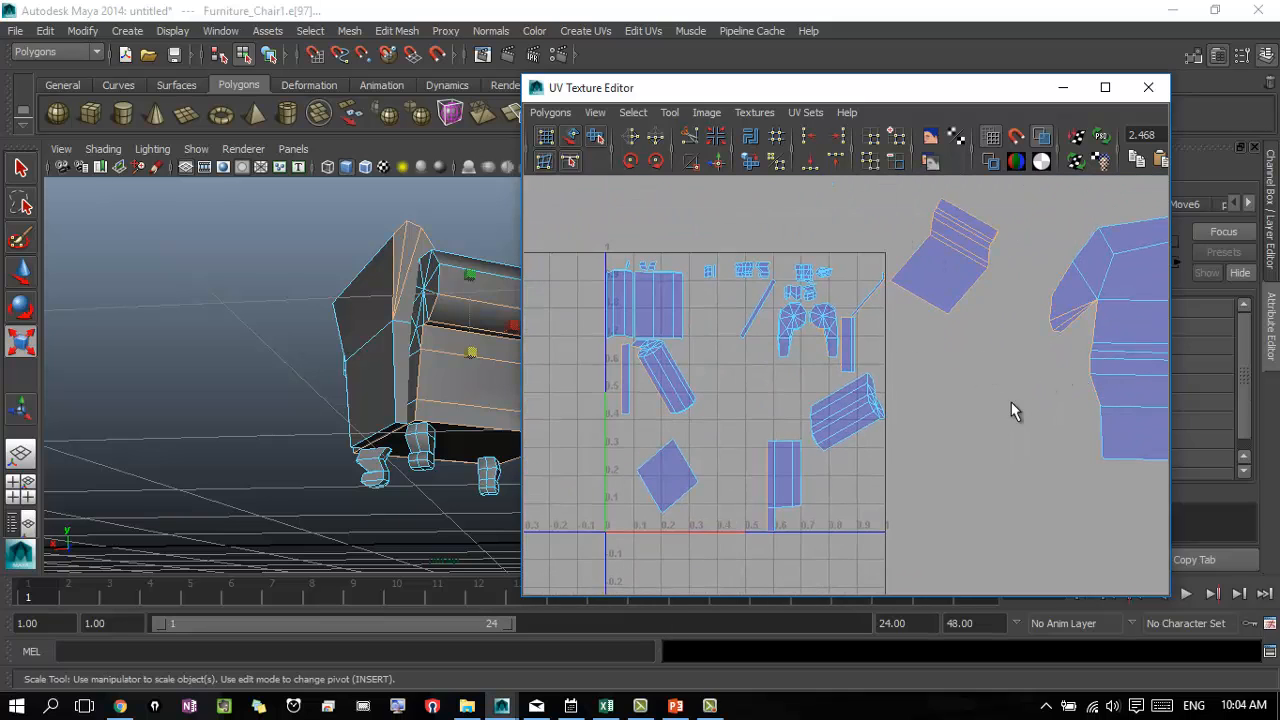
{"action": "left_click", "coordinate": [976, 384]}
{"action": "left_click_drag", "start_coordinate": [893, 192], "coordinate": [1011, 394]}
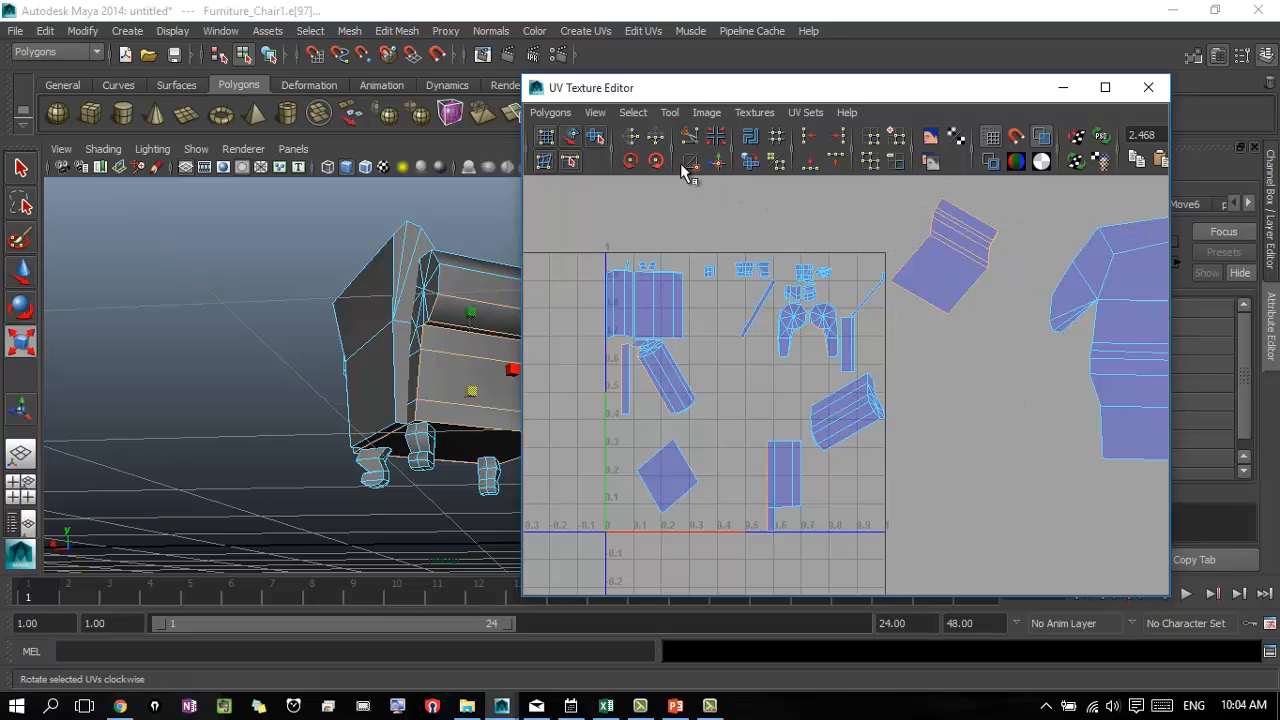
{"action": "left_click", "coordinate": [718, 163]}
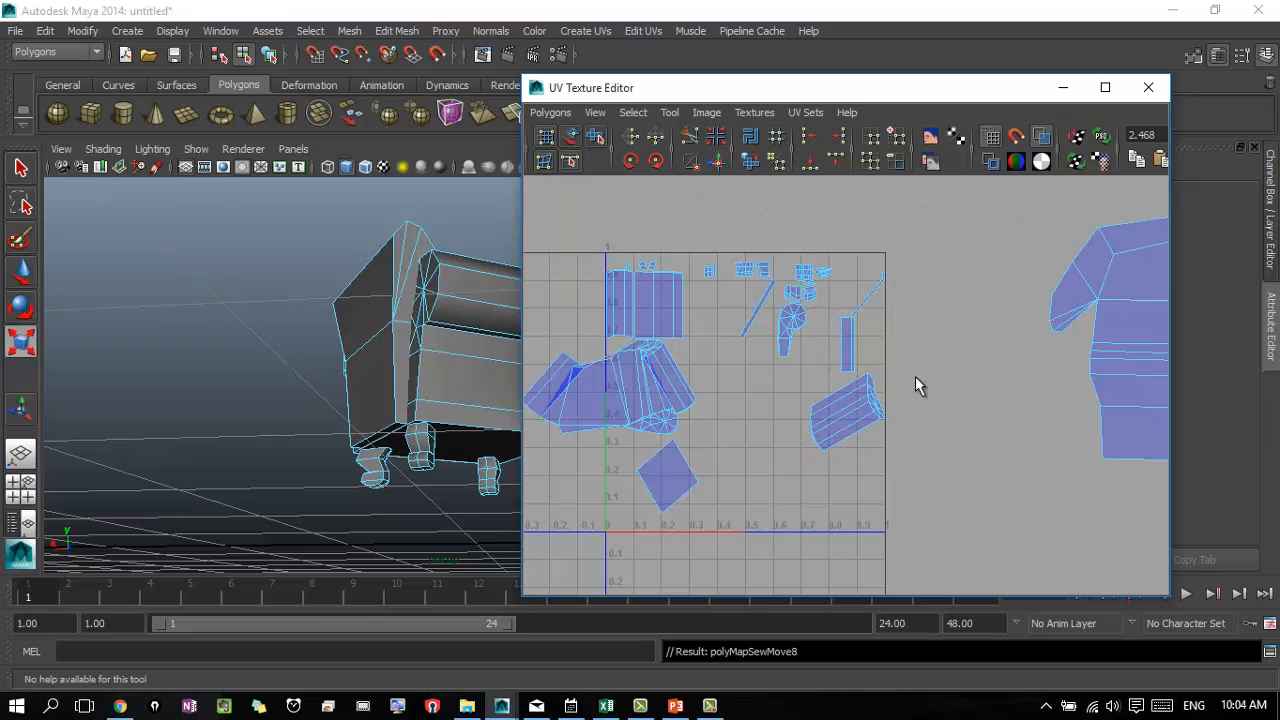
{"action": "key", "text": "ctrl+z"}
{"action": "middle_click_drag", "start_coordinate": [955, 397], "coordinate": [754, 376], "text": "alt"}
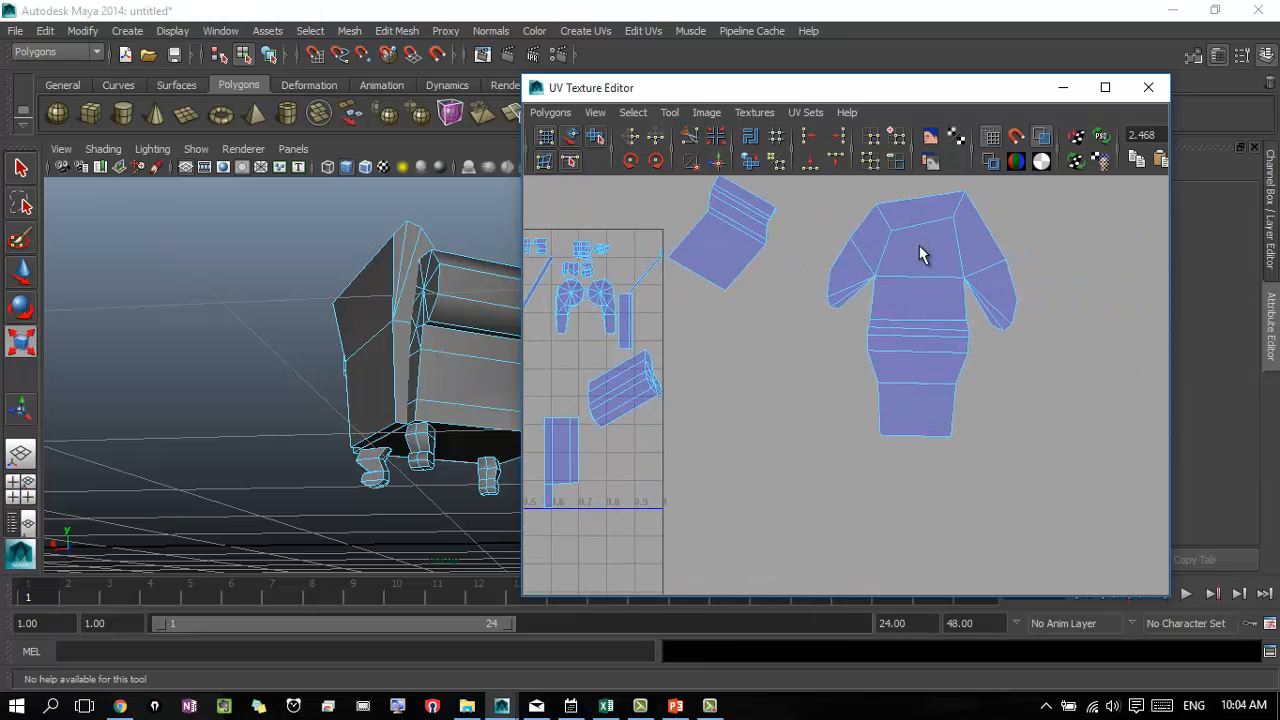
{"action": "middle_click_drag", "start_coordinate": [869, 323], "coordinate": [811, 433], "text": "alt"}
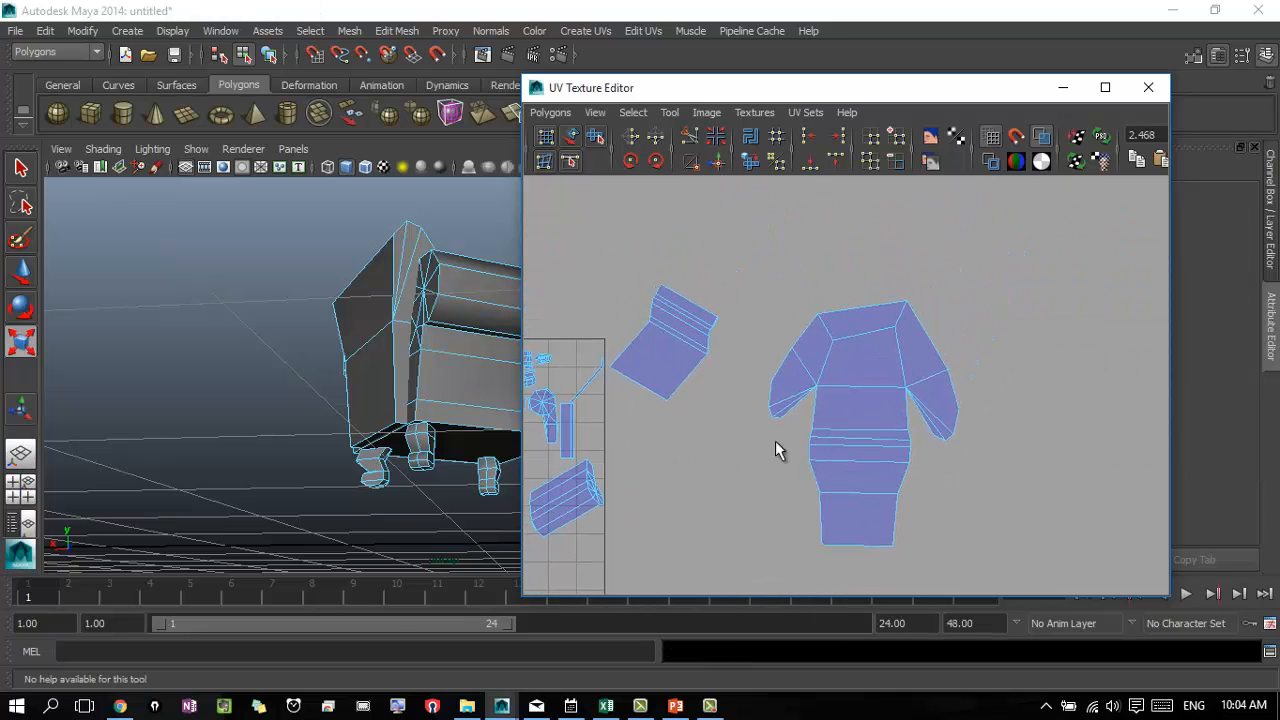
{"action": "left_click_drag", "start_coordinate": [749, 266], "coordinate": [1037, 590]}
{"action": "middle_click_drag", "start_coordinate": [934, 459], "coordinate": [1168, 330], "text": "alt"}
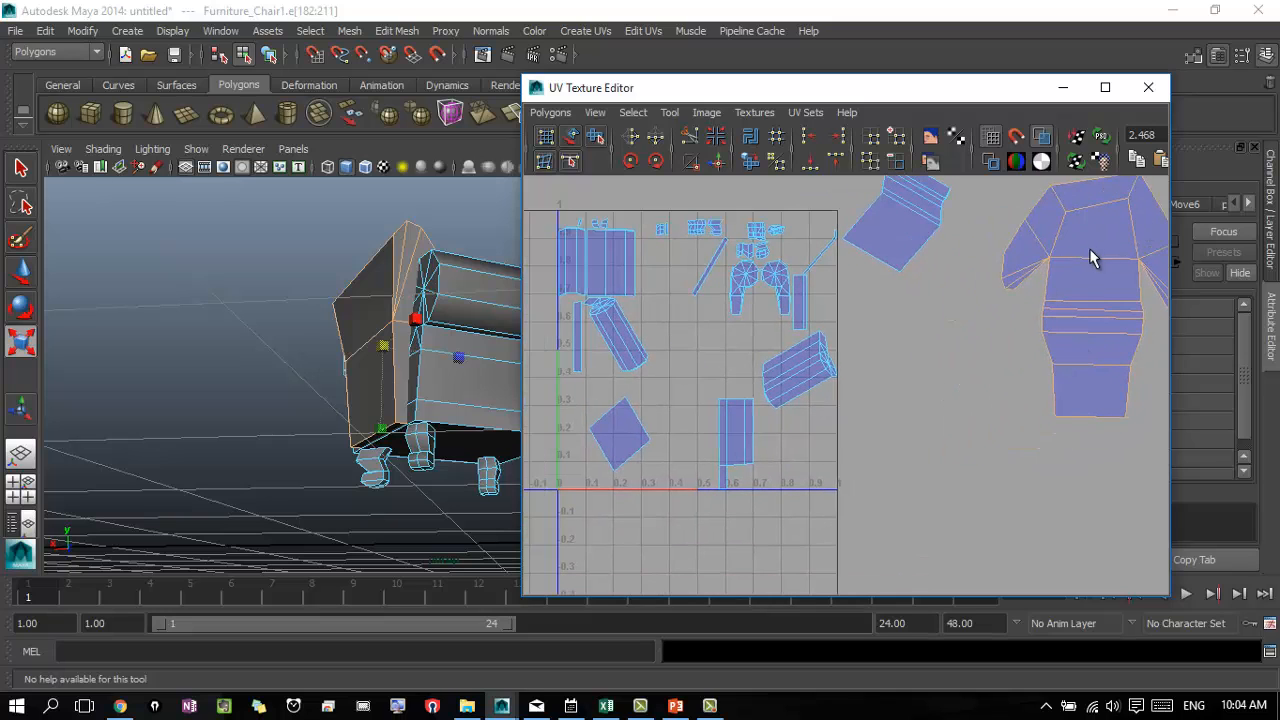
- Move the two UVs at the left end of the backrest shell's upper strip up and slightly inward to level the strip
{"action": "middle_click_drag", "start_coordinate": [1066, 267], "coordinate": [1000, 305], "text": "alt"}
{"action": "right_click_drag", "start_coordinate": [997, 247], "coordinate": [1078, 250]}
{"action": "left_click", "coordinate": [980, 225]}
{"action": "key", "text": "r"}
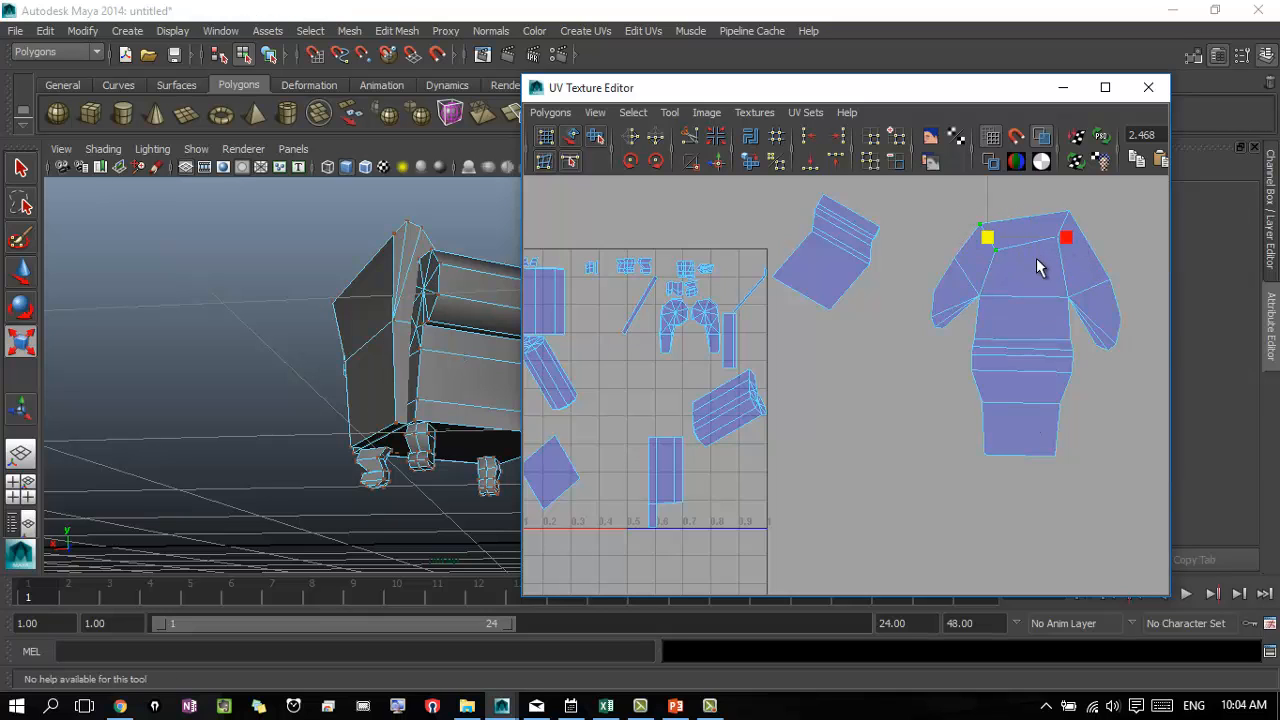
{"action": "key", "text": "w"}
{"action": "middle_click_drag", "start_coordinate": [1049, 266], "coordinate": [967, 318], "text": "alt"}
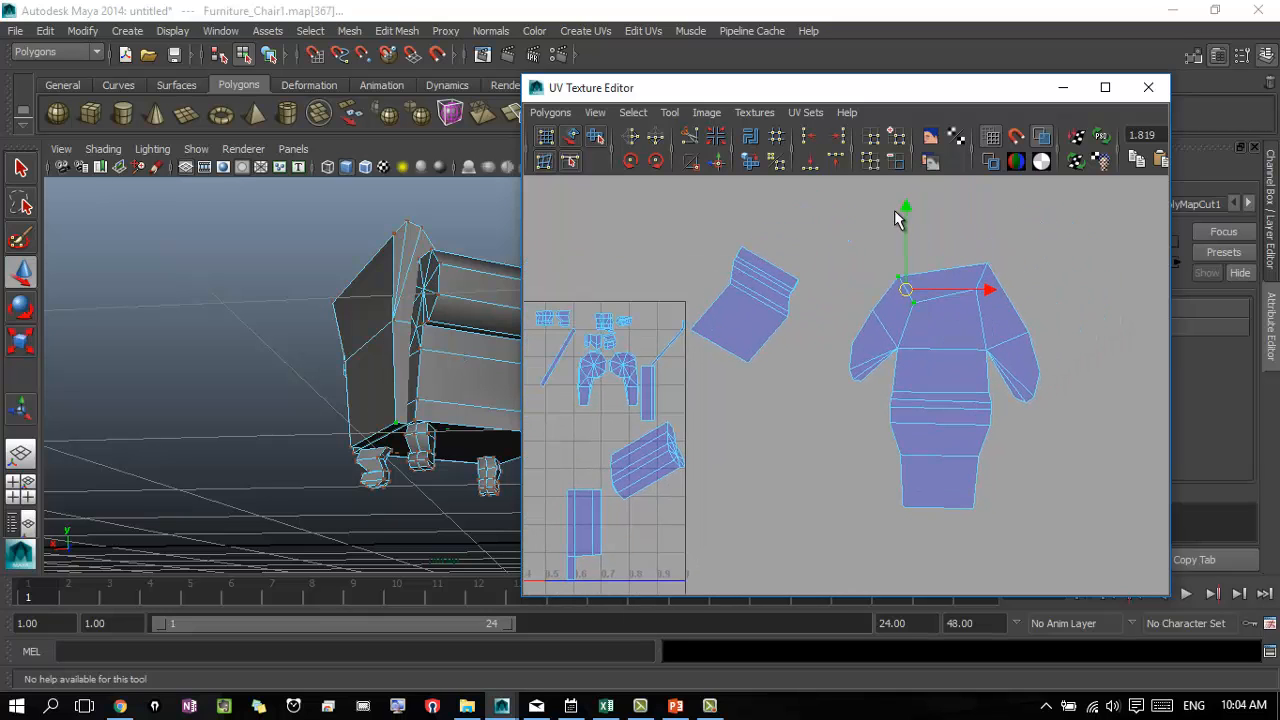
{"action": "left_click_drag", "start_coordinate": [905, 213], "coordinate": [927, 204]}
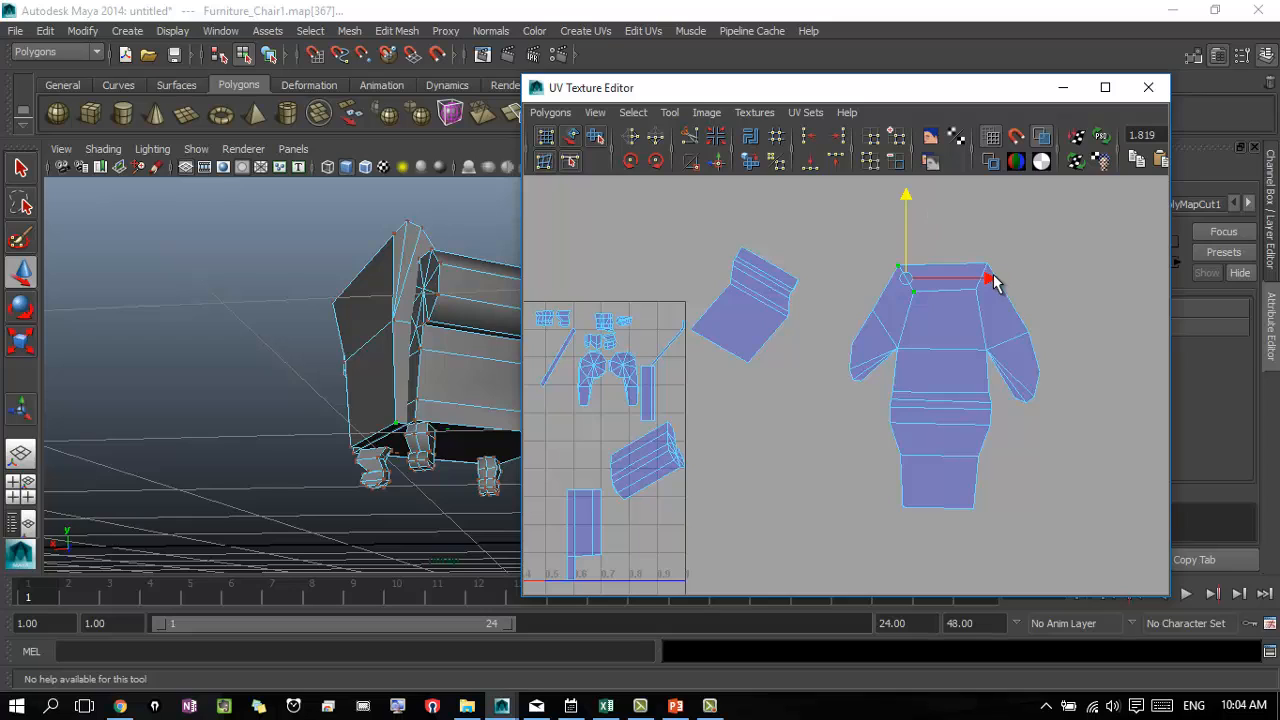
{"action": "left_click_drag", "start_coordinate": [998, 276], "coordinate": [1001, 276]}
{"action": "left_click_drag", "start_coordinate": [908, 198], "coordinate": [909, 194]}
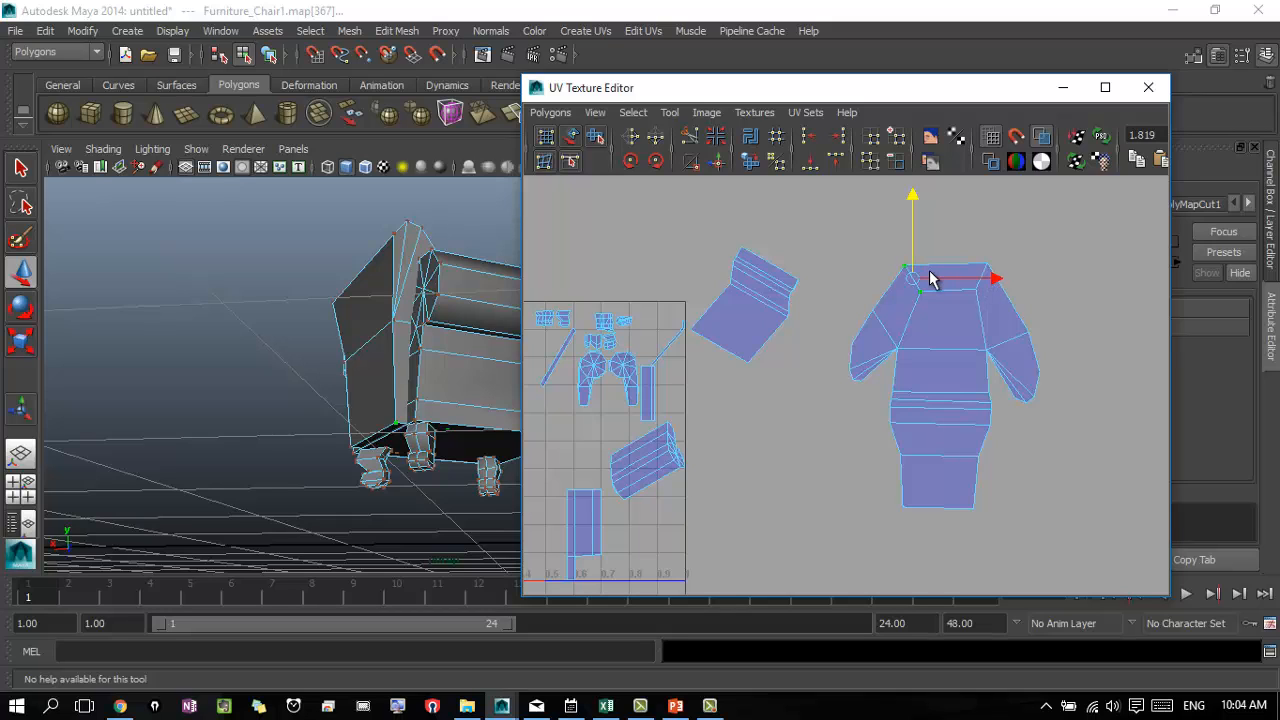
{"action": "key", "text": "r"}
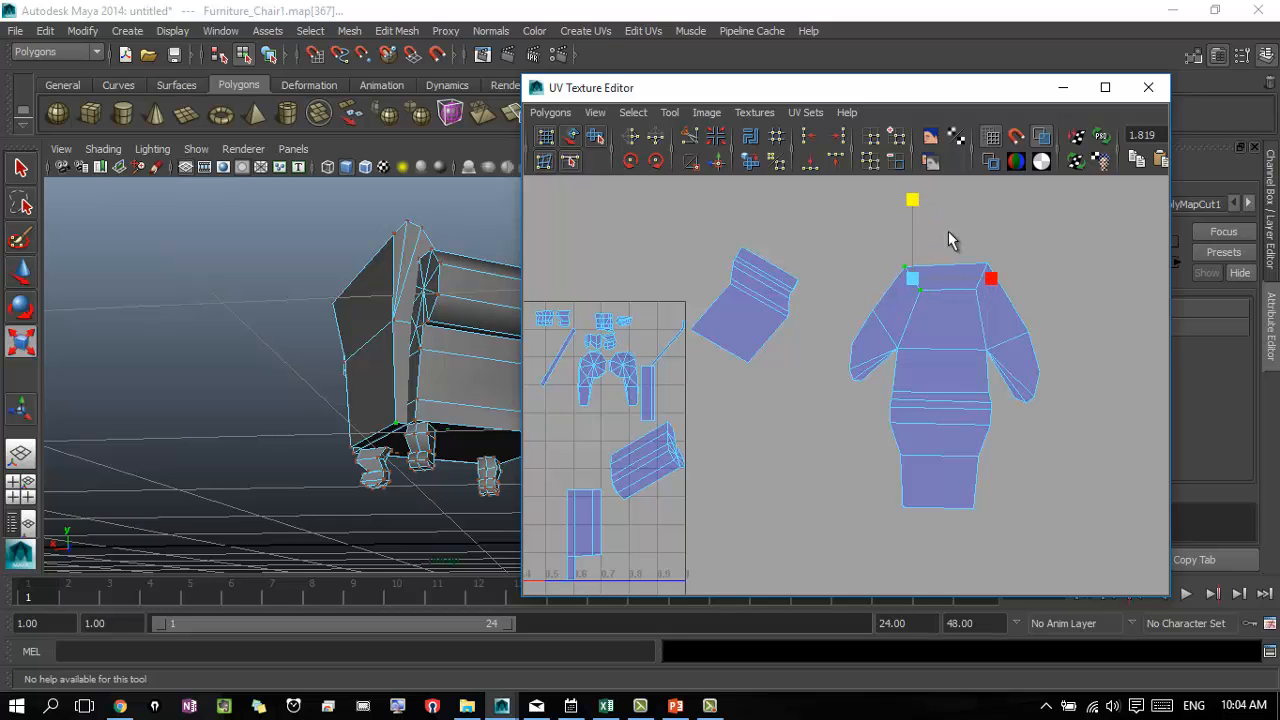
{"action": "key", "text": "w"}
{"action": "left_click_drag", "start_coordinate": [995, 283], "coordinate": [984, 277]}
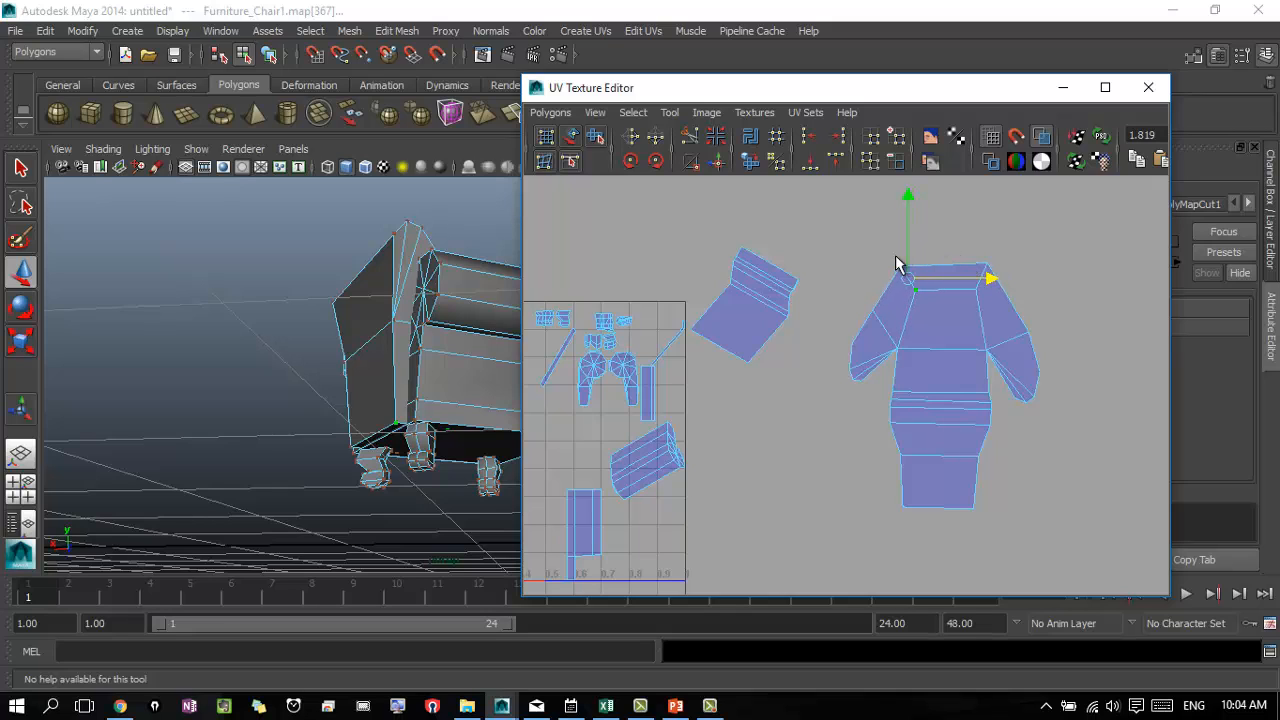
- Nudge the outer UV at the backrest shell's upper-left corner to straighten the top edge and match the opposite corner
{"action": "left_click_drag", "start_coordinate": [908, 270], "coordinate": [916, 270]}
{"action": "left_click_drag", "start_coordinate": [901, 188], "coordinate": [901, 184]}
{"action": "left_click_drag", "start_coordinate": [981, 270], "coordinate": [985, 268]}
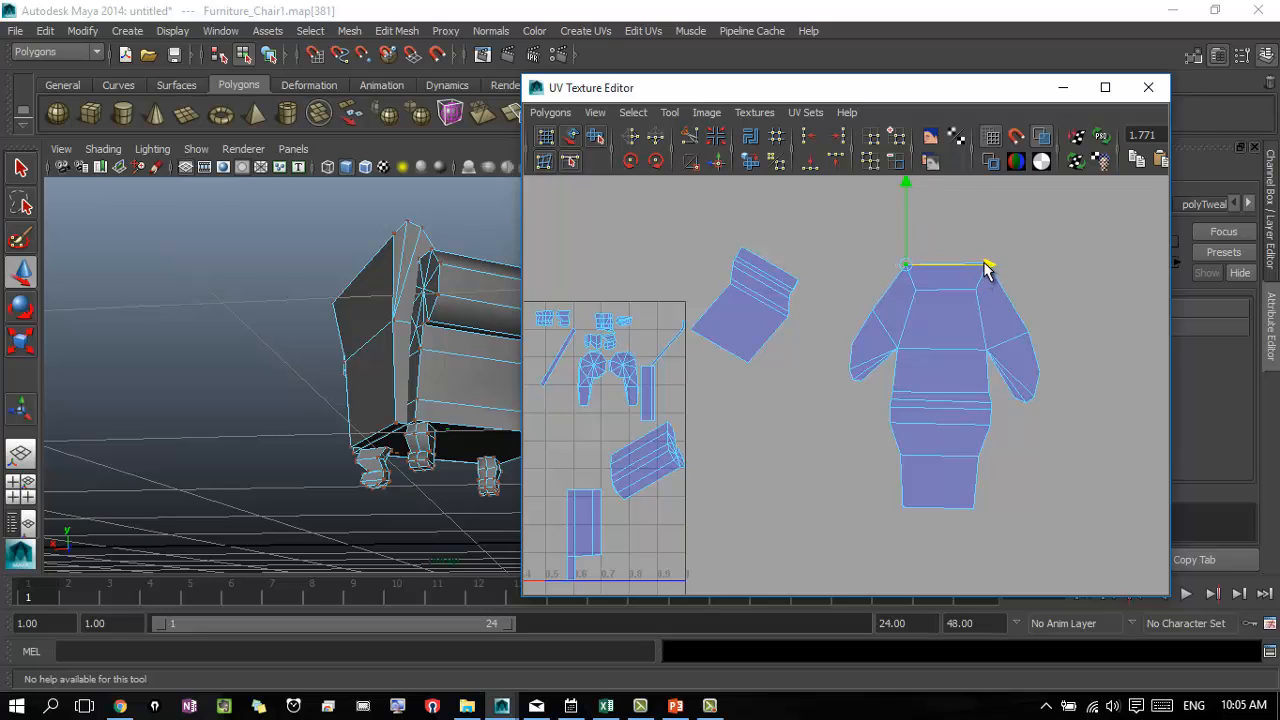
- Move the outer bend UV of the backrest shell's left side flap down and slightly inward
{"action": "left_click_drag", "start_coordinate": [864, 300], "coordinate": [886, 318]}
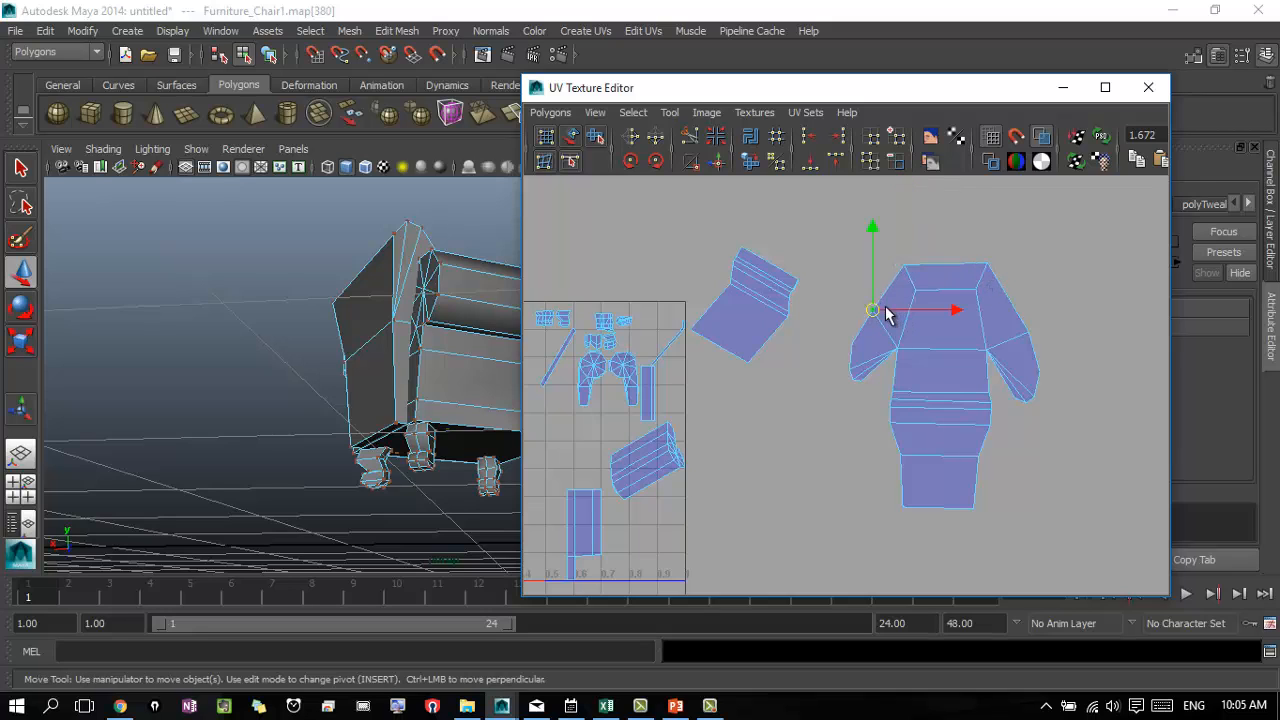
{"action": "left_click_drag", "start_coordinate": [873, 233], "coordinate": [875, 257]}
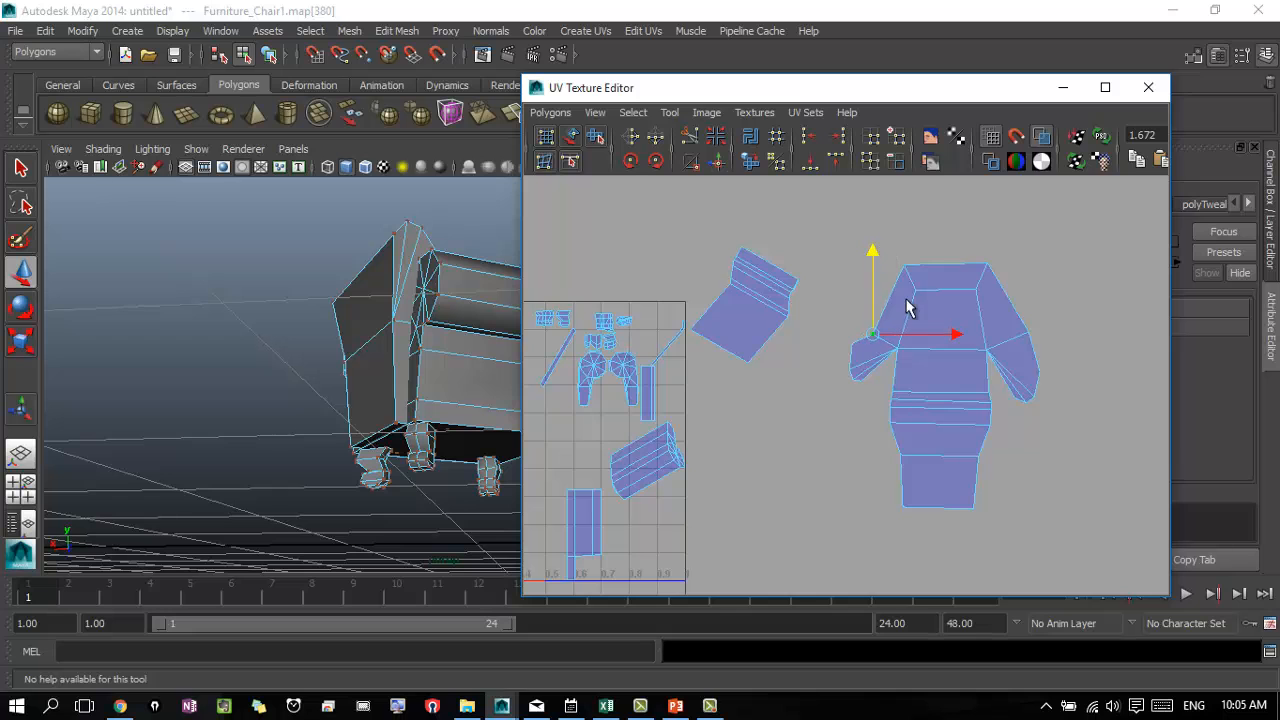
{"action": "left_click_drag", "start_coordinate": [949, 344], "coordinate": [965, 340]}
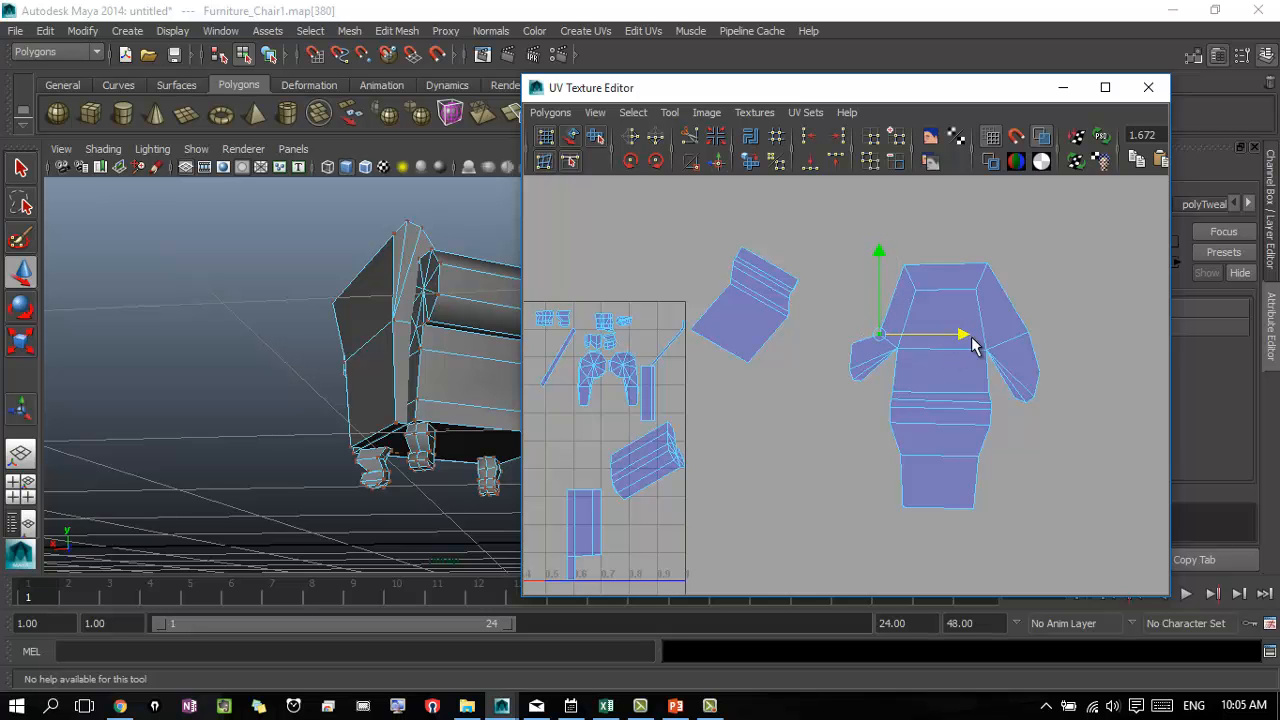
{"action": "left_click_drag", "start_coordinate": [510, 354], "coordinate": [320, 370], "text": "alt"}
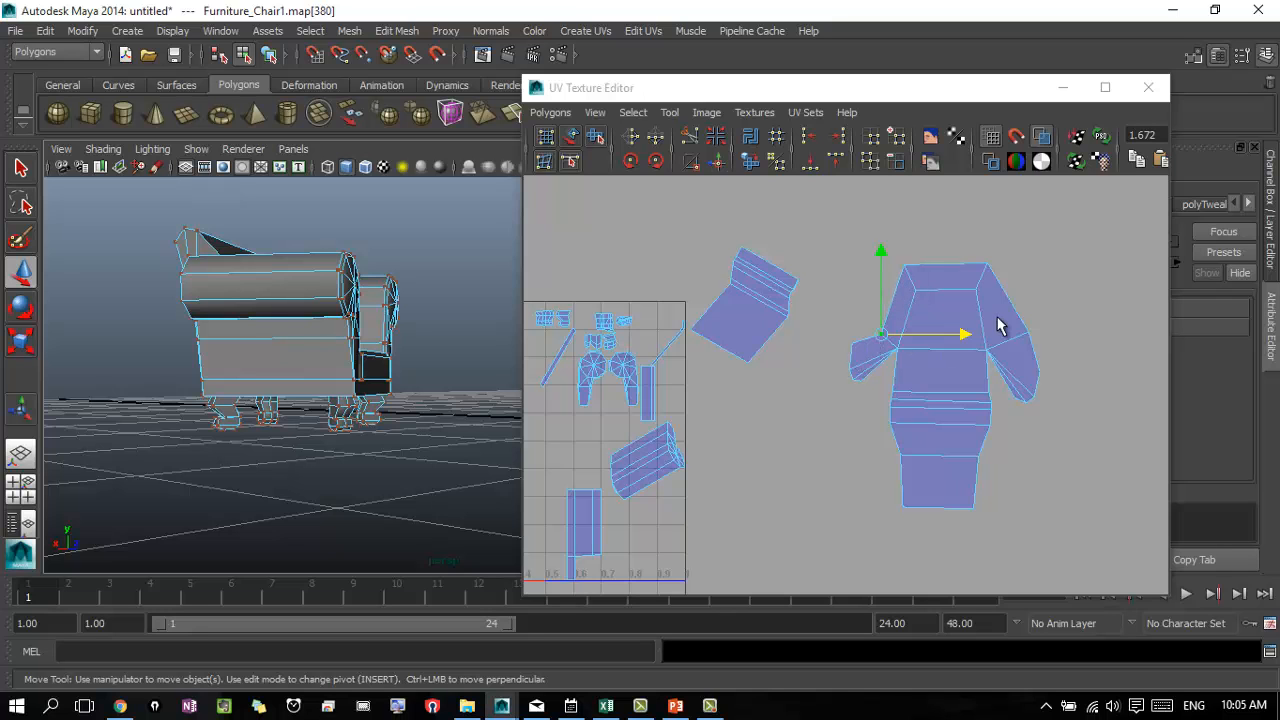
- Inspect the chair's back and side joints from several angles in shaded and wireframe display
{"action": "middle_click_drag", "start_coordinate": [428, 352], "coordinate": [337, 383], "text": "alt"}
{"action": "left_click_drag", "start_coordinate": [337, 383], "coordinate": [551, 397], "text": "alt"}
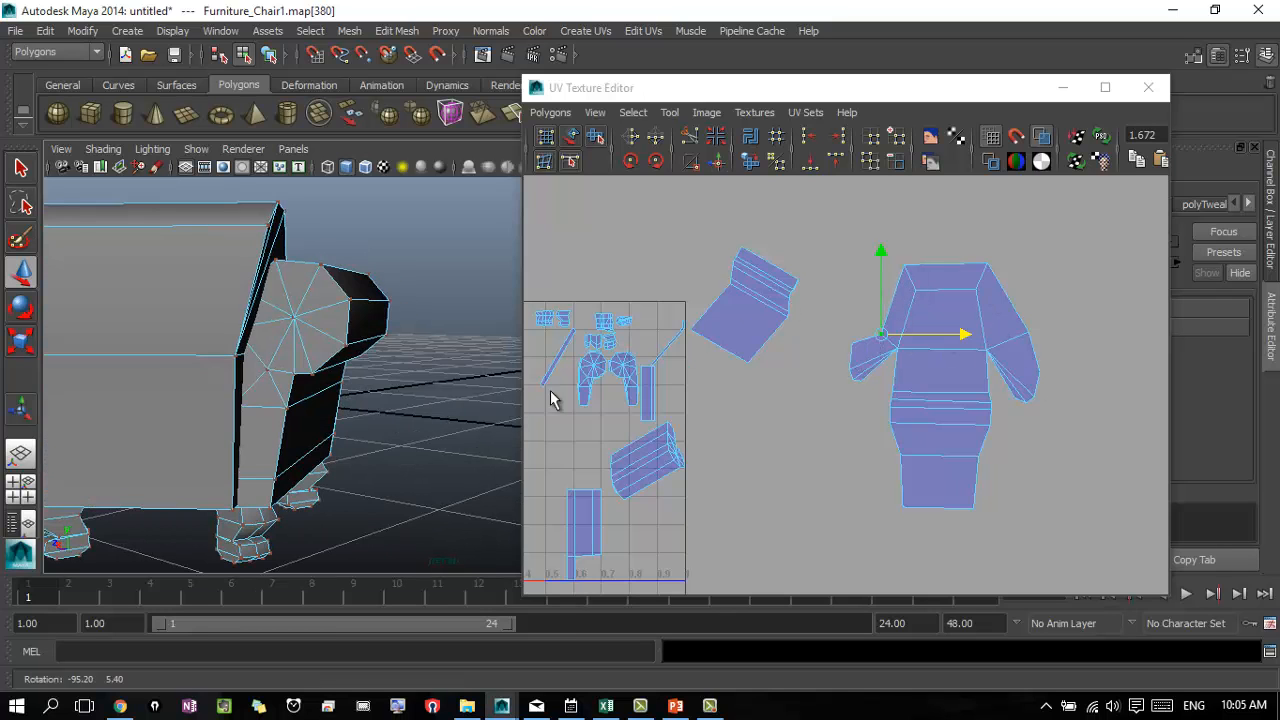
{"action": "right_click_drag", "start_coordinate": [393, 378], "coordinate": [292, 374], "text": "alt"}
{"action": "middle_click_drag", "start_coordinate": [292, 374], "coordinate": [377, 383], "text": "alt"}
{"action": "right_click_drag", "start_coordinate": [377, 383], "coordinate": [449, 394], "text": "alt"}
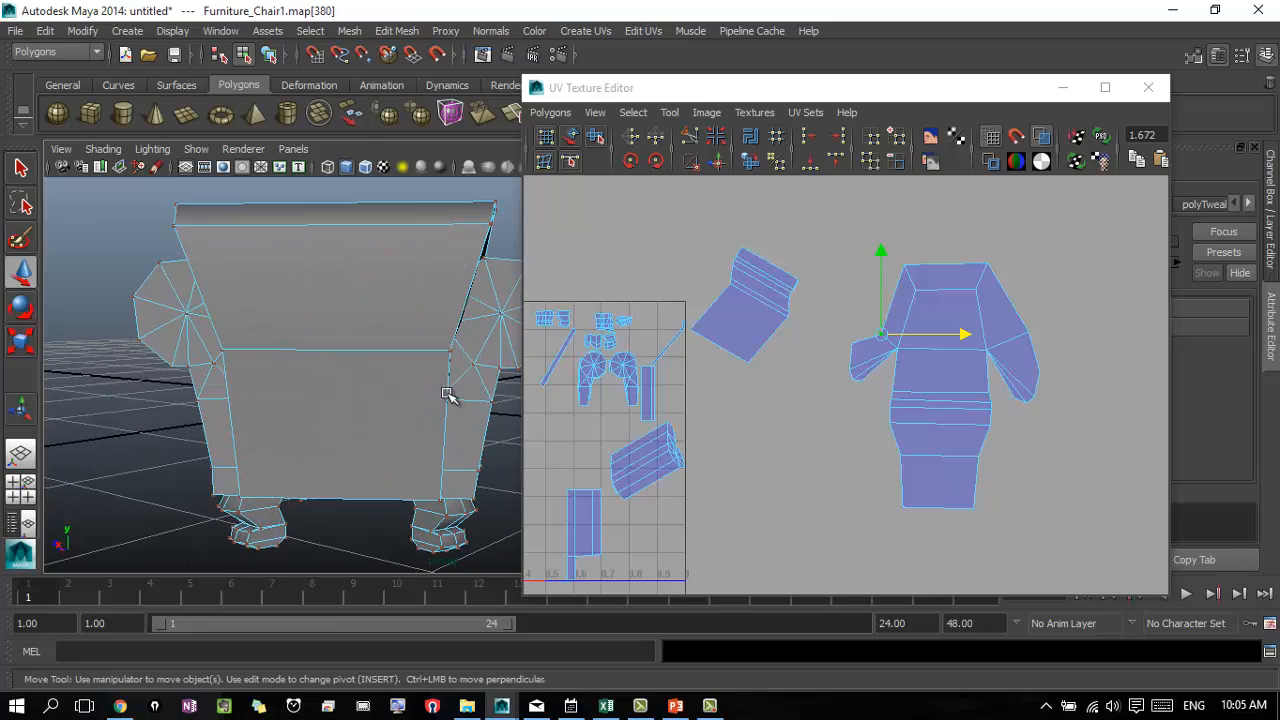
{"action": "key", "text": "4"}
{"action": "left_click_drag", "start_coordinate": [443, 391], "coordinate": [313, 365], "text": "alt"}
{"action": "right_click_drag", "start_coordinate": [313, 364], "coordinate": [429, 380], "text": "alt"}
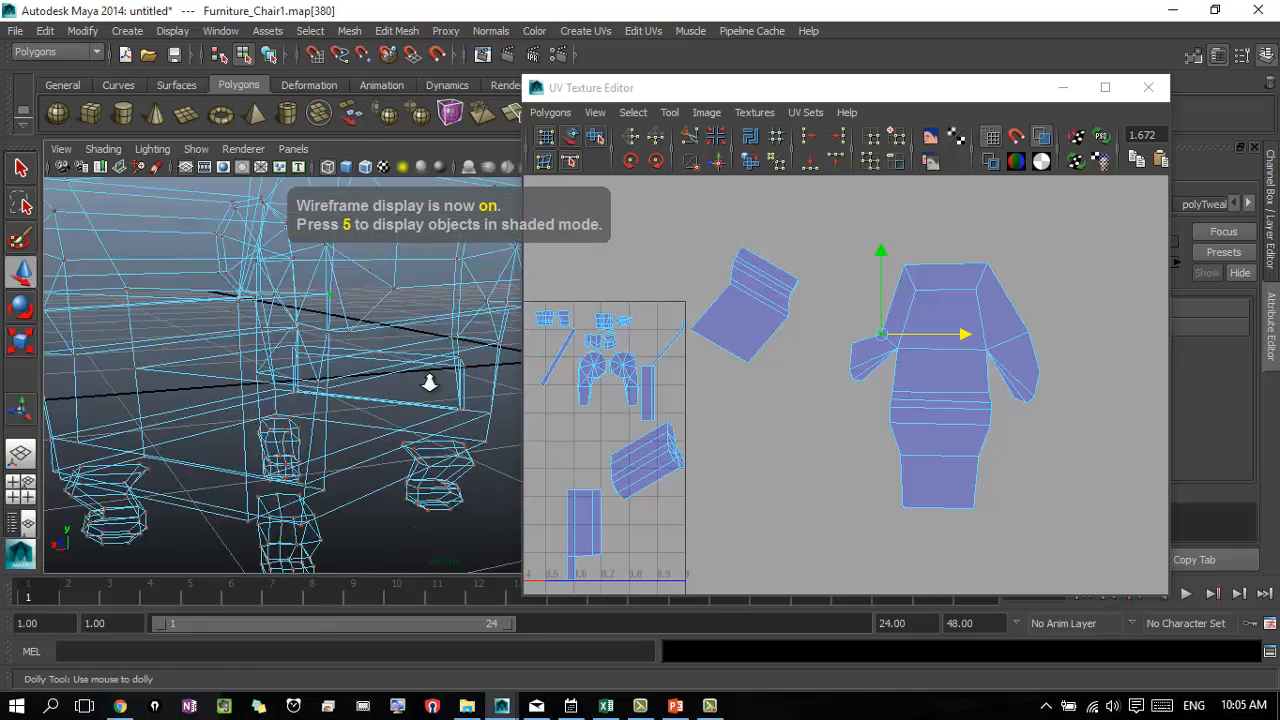
{"action": "left_click_drag", "start_coordinate": [429, 380], "coordinate": [390, 377], "text": "alt"}
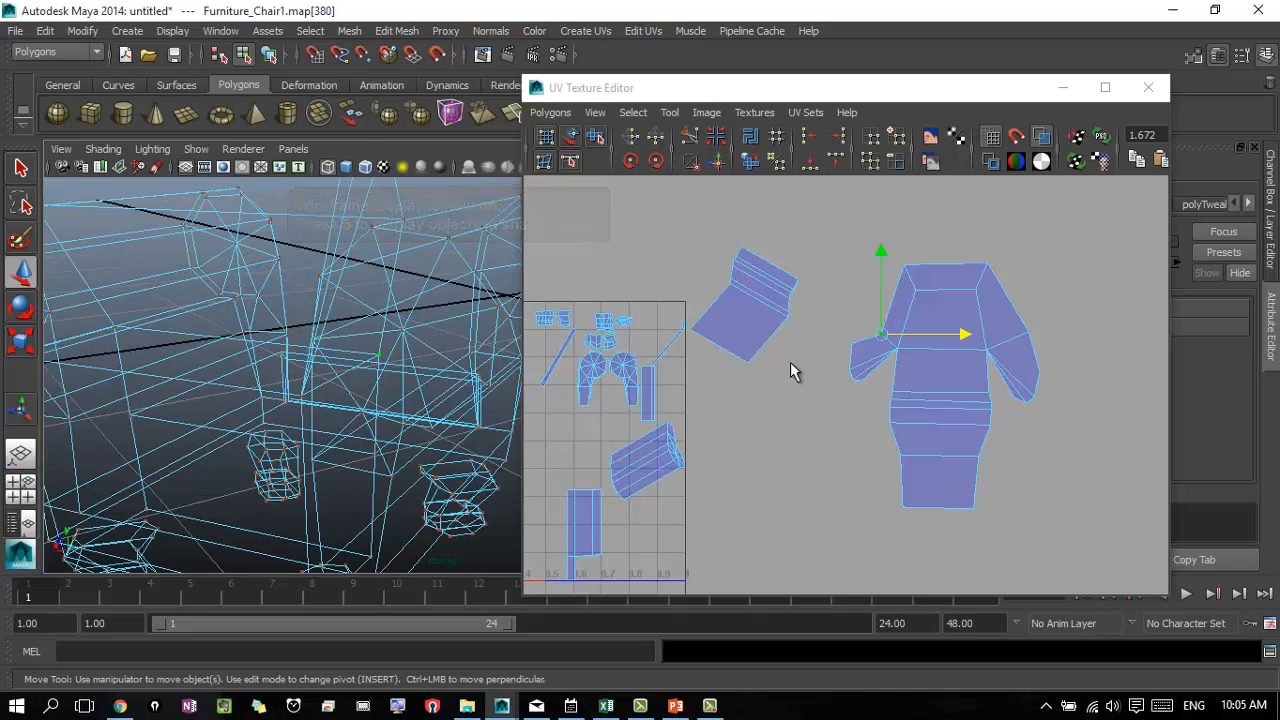
- Select the two UVs where the left flap joins the backrest shell and locate their matching points on the chair
{"action": "left_click", "coordinate": [897, 350]}
{"action": "left_click_drag", "start_coordinate": [481, 375], "coordinate": [360, 374], "text": "alt"}
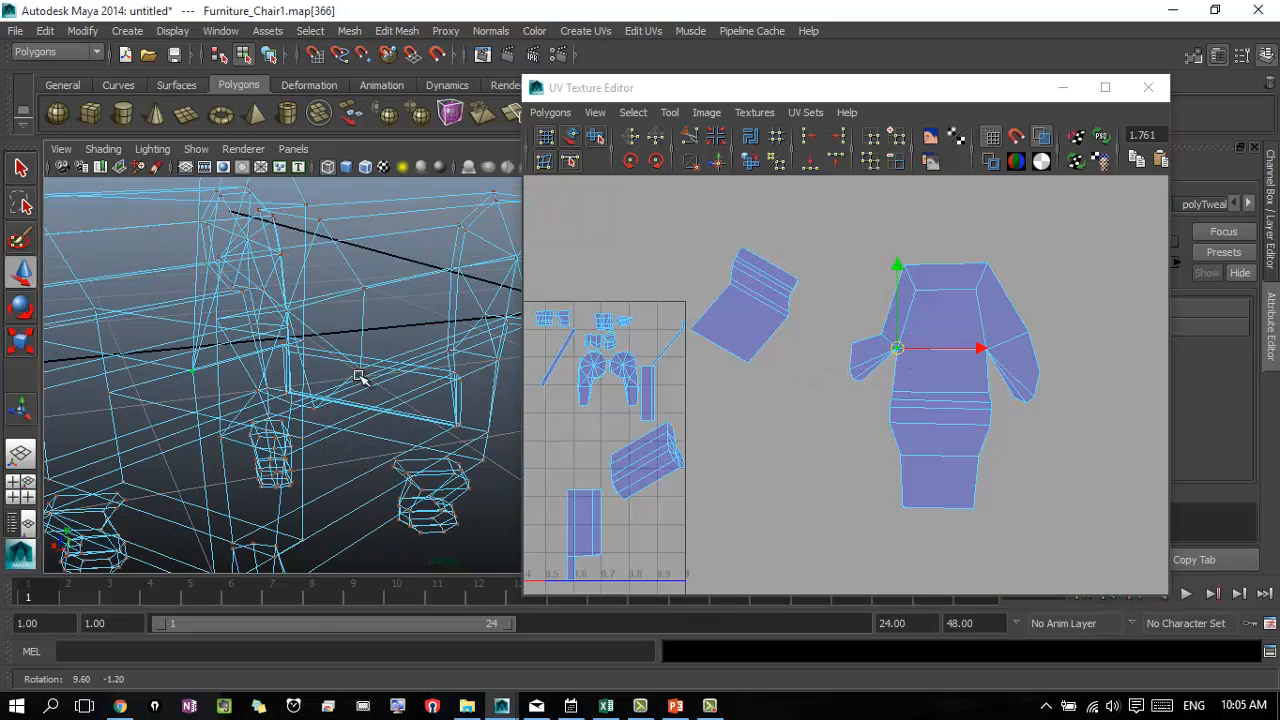
{"action": "right_click_drag", "start_coordinate": [196, 378], "coordinate": [349, 340], "text": "alt"}
{"action": "left_click", "coordinate": [885, 340]}
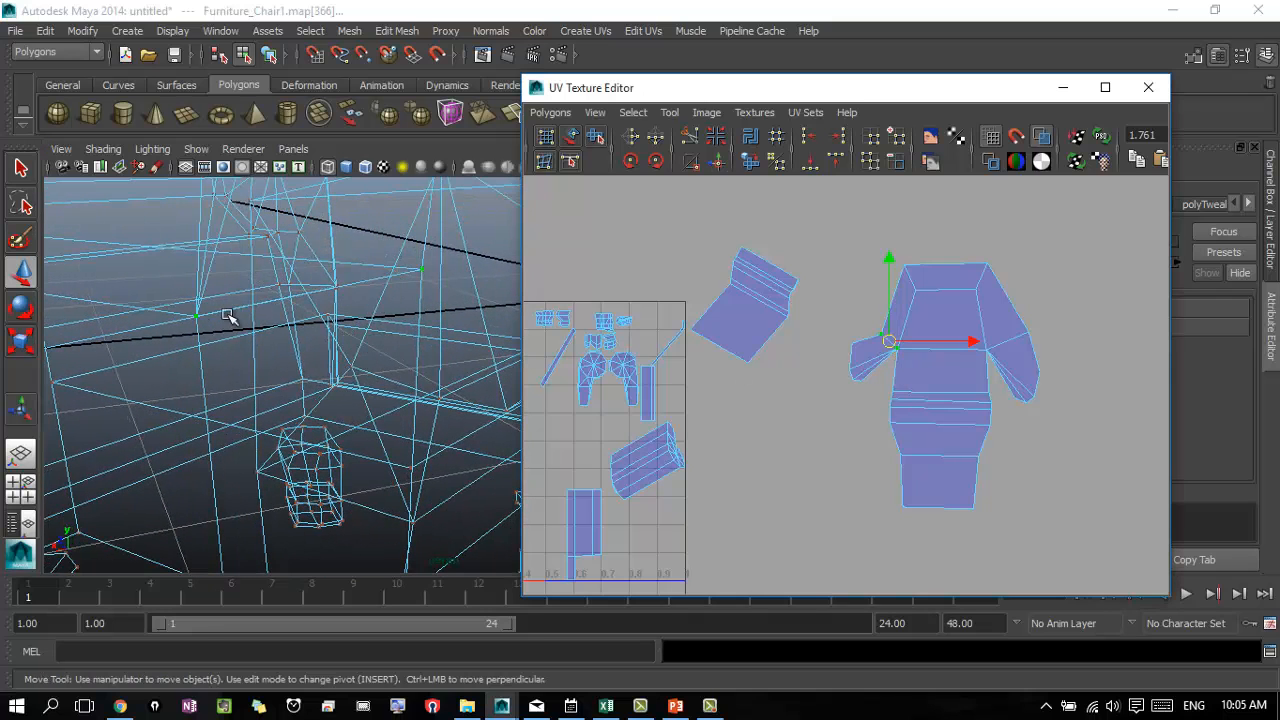
{"action": "left_click_drag", "start_coordinate": [409, 280], "coordinate": [354, 297], "text": "alt"}
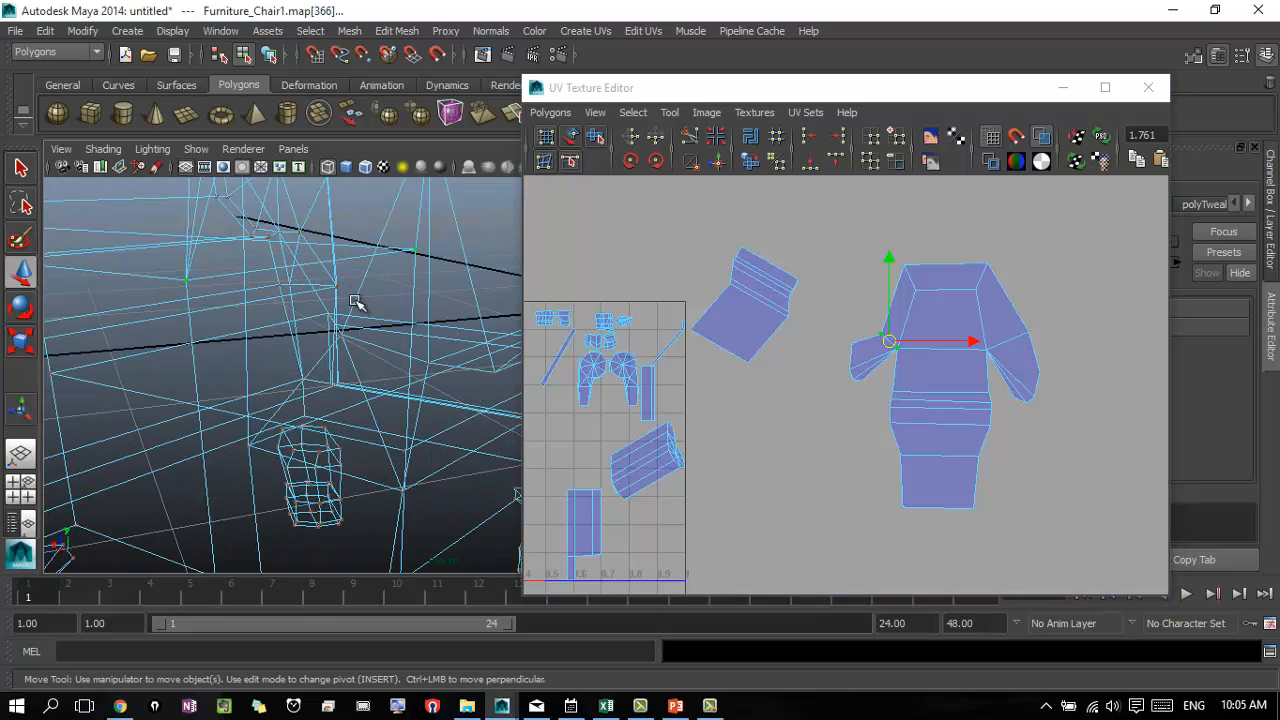
{"action": "key", "text": "5"}
{"action": "mouse_move", "coordinate": [434, 366]}
{"action": "right_mouse_down", "text": "alt"}
{"action": "mouse_move", "coordinate": [314, 377]}
{"action": "mouse_move", "coordinate": [334, 363]}
{"action": "right_mouse_up", "text": "alt"}
{"action": "left_click_drag", "start_coordinate": [334, 363], "coordinate": [254, 383], "text": "alt"}
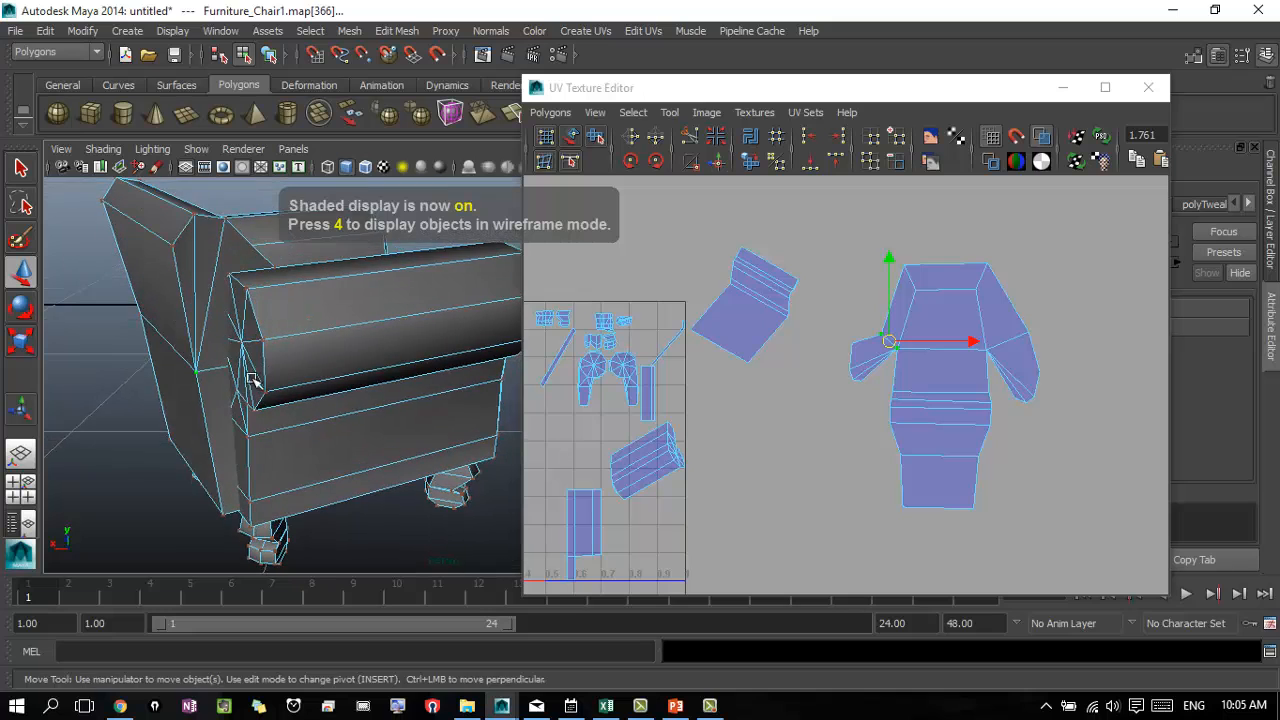
- Examine the chair's rear corner behind the armrest from above, behind and below around the selected points
{"action": "mouse_move", "coordinate": [254, 383]}
{"action": "middle_mouse_down", "text": "alt"}
{"action": "mouse_move", "coordinate": [343, 386]}
{"action": "mouse_move", "coordinate": [275, 386]}
{"action": "middle_mouse_up", "text": "alt"}
{"action": "right_click_drag", "start_coordinate": [275, 386], "coordinate": [488, 409], "text": "alt"}
{"action": "left_click_drag", "start_coordinate": [278, 376], "coordinate": [314, 363], "text": "alt"}
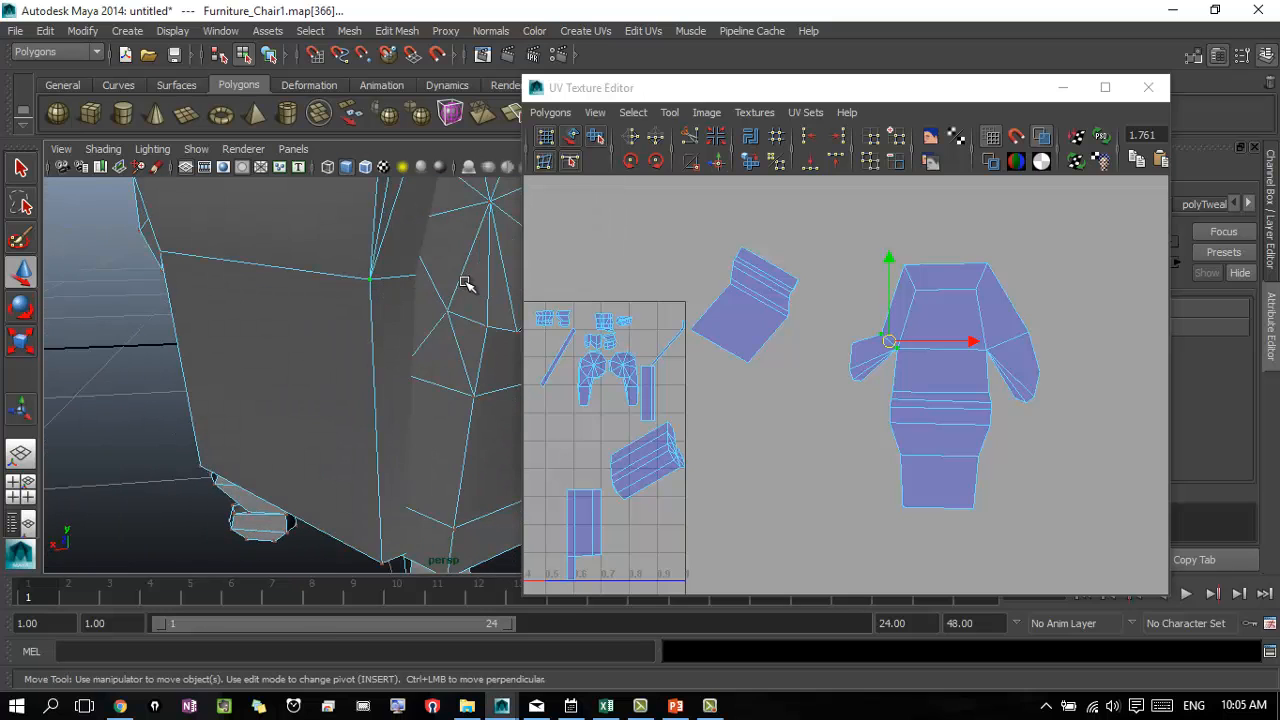
{"action": "left_click_drag", "start_coordinate": [466, 283], "coordinate": [345, 392], "text": "alt"}
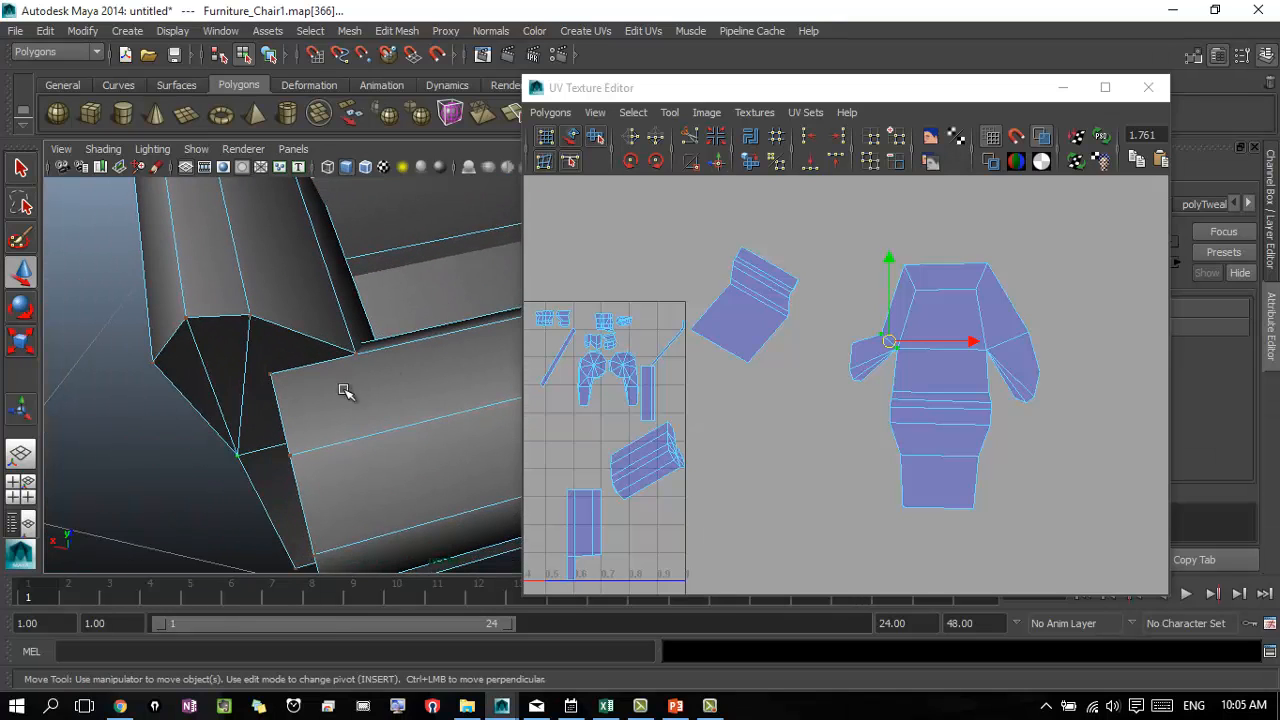
{"action": "left_click_drag", "start_coordinate": [375, 435], "coordinate": [411, 366], "text": "alt"}
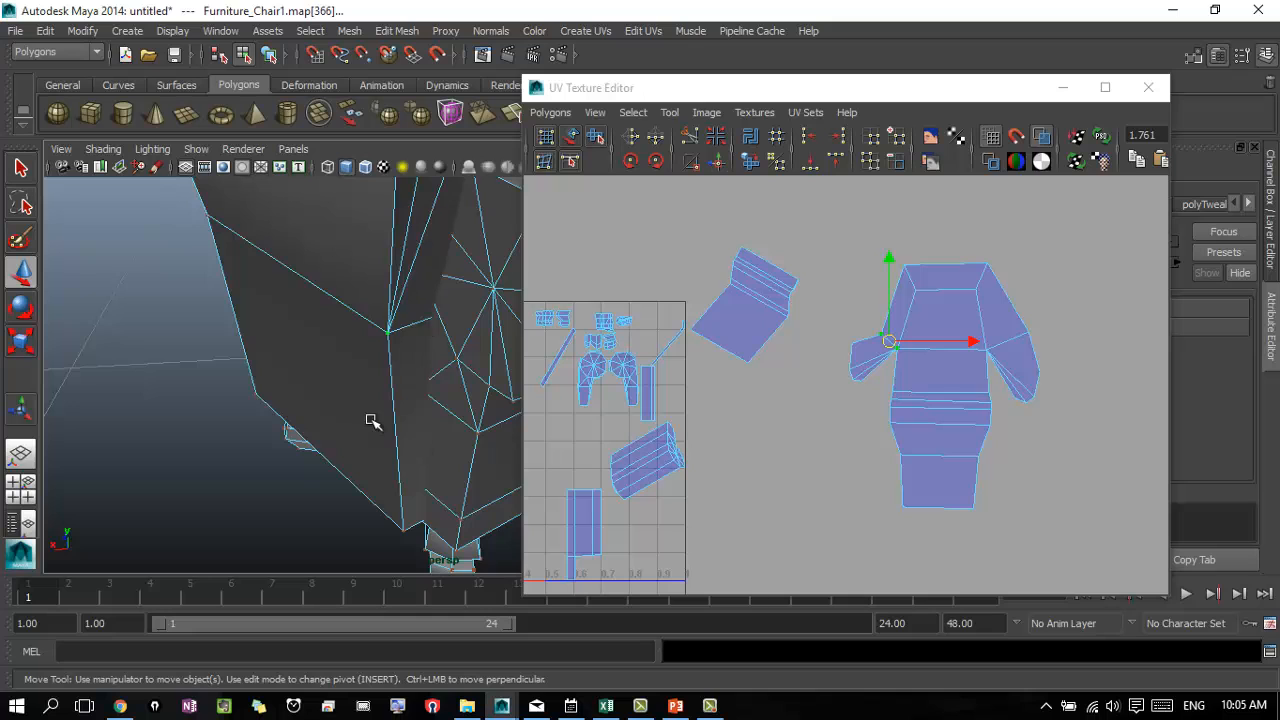
{"action": "left_click_drag", "start_coordinate": [372, 421], "coordinate": [966, 360], "text": "alt"}
- Move the outer UVs of the backrest shell's left flap inward and scale them narrower horizontally
{"action": "left_click", "coordinate": [1033, 335]}
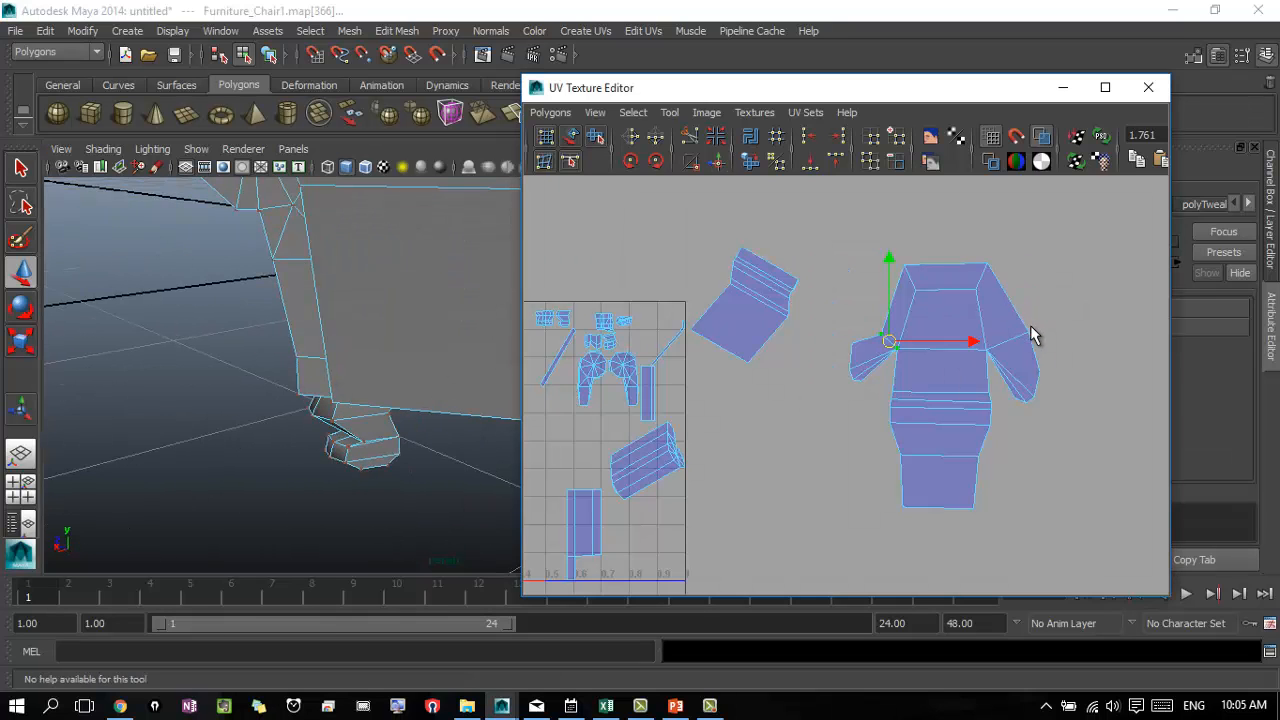
{"action": "middle_click_drag", "start_coordinate": [1033, 335], "coordinate": [996, 240], "text": "alt"}
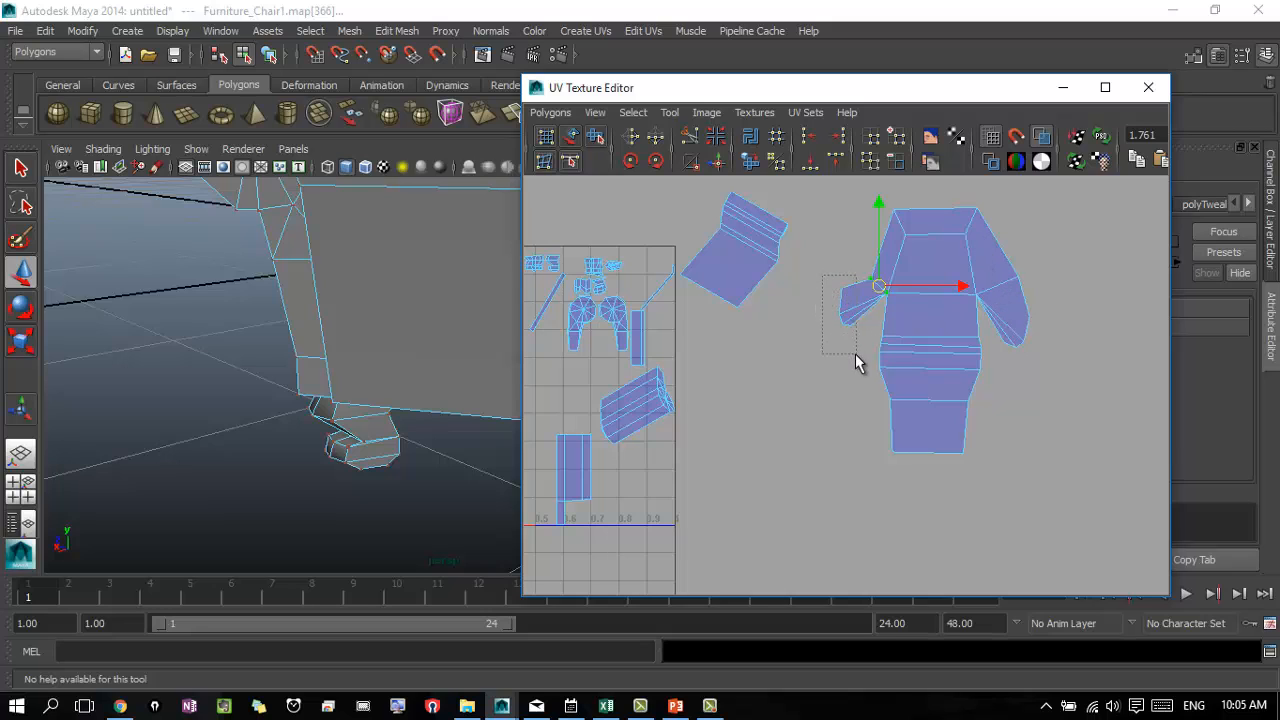
{"action": "left_click_drag", "start_coordinate": [855, 363], "coordinate": [856, 362]}
{"action": "left_click_drag", "start_coordinate": [851, 312], "coordinate": [871, 340]}
{"action": "key", "text": "r"}
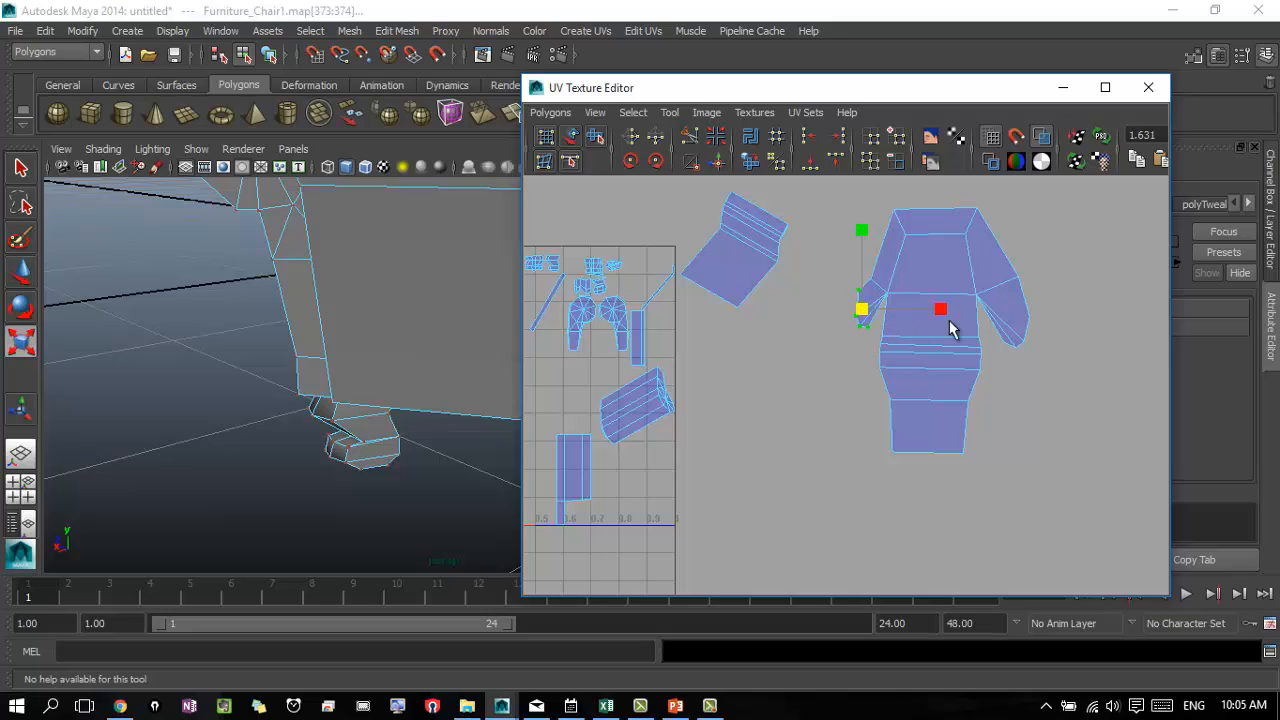
{"action": "mouse_move", "coordinate": [946, 314]}
{"action": "left_mouse_down"}
{"action": "mouse_move", "coordinate": [888, 313]}
{"action": "mouse_move", "coordinate": [926, 311]}
{"action": "left_mouse_up"}
- Move the left flap's outer UVs up and inward, and raise its lower tip UVs to shorten the flap
{"action": "key", "text": "w"}
{"action": "right_click_drag", "start_coordinate": [783, 364], "coordinate": [1075, 391], "text": "alt"}
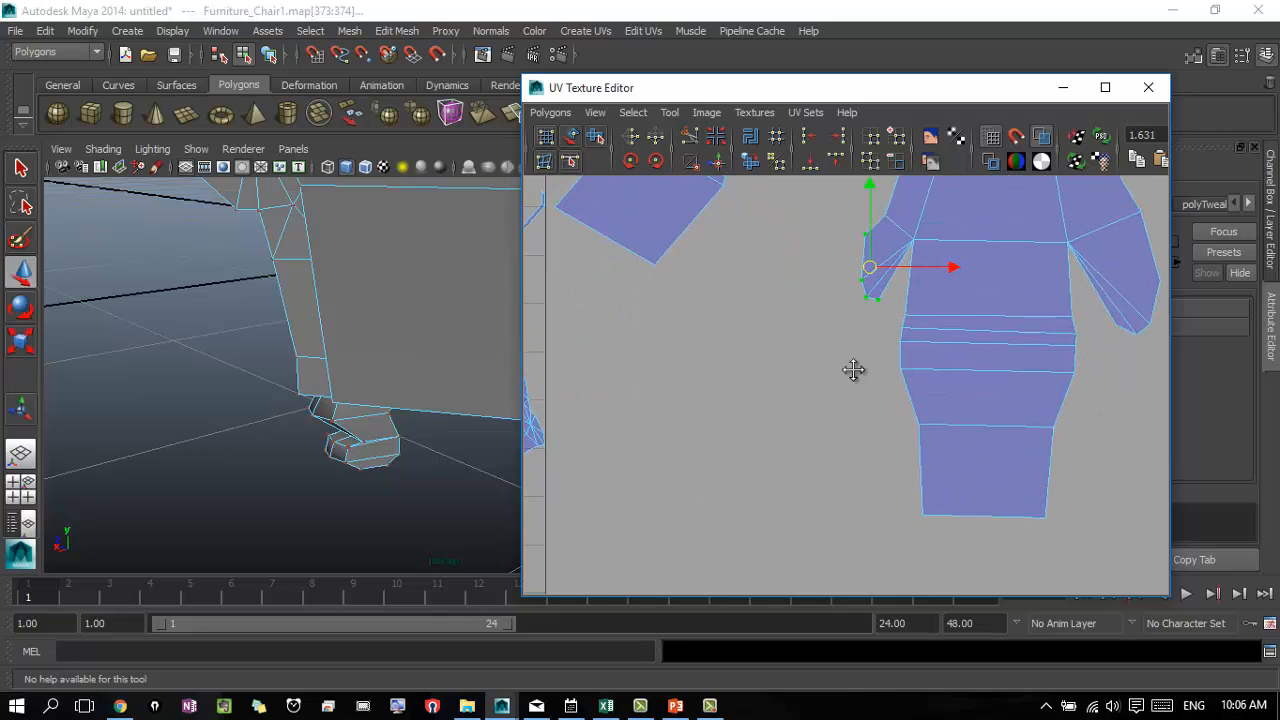
{"action": "right_click_drag", "start_coordinate": [854, 369], "coordinate": [1106, 383], "text": "alt"}
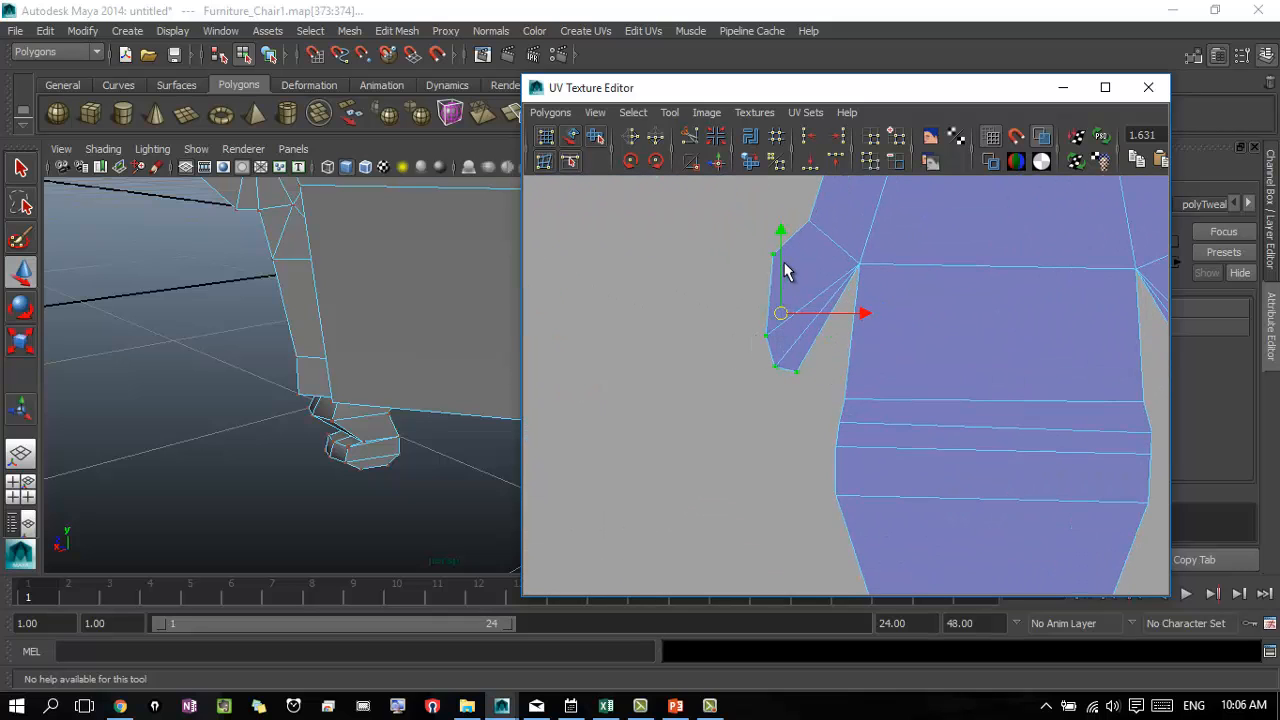
{"action": "left_click_drag", "start_coordinate": [787, 314], "coordinate": [812, 292]}
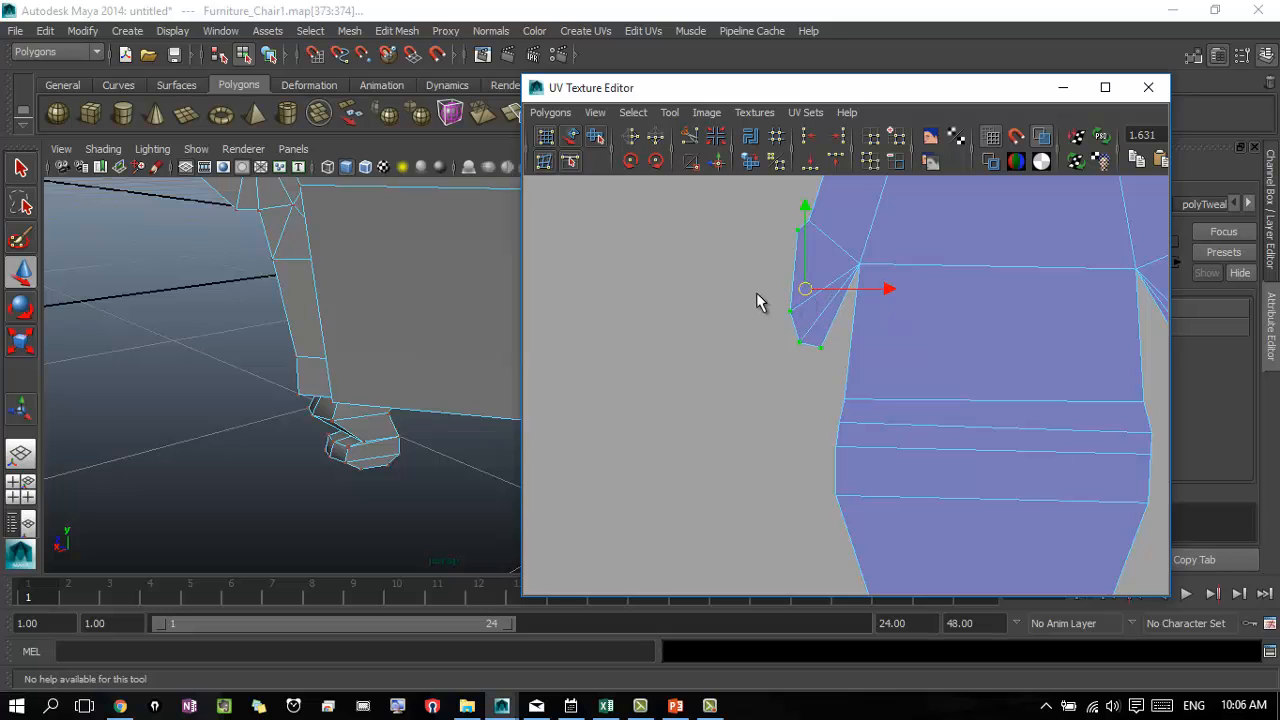
{"action": "left_click_drag", "start_coordinate": [828, 360], "coordinate": [830, 287]}
- Move the right flap's lower tip UVs and its outer edge UV up and inward to shorten the flap
{"action": "right_click_drag", "start_coordinate": [966, 343], "coordinate": [889, 372], "text": "alt"}
{"action": "left_click_drag", "start_coordinate": [946, 383], "coordinate": [1005, 402]}
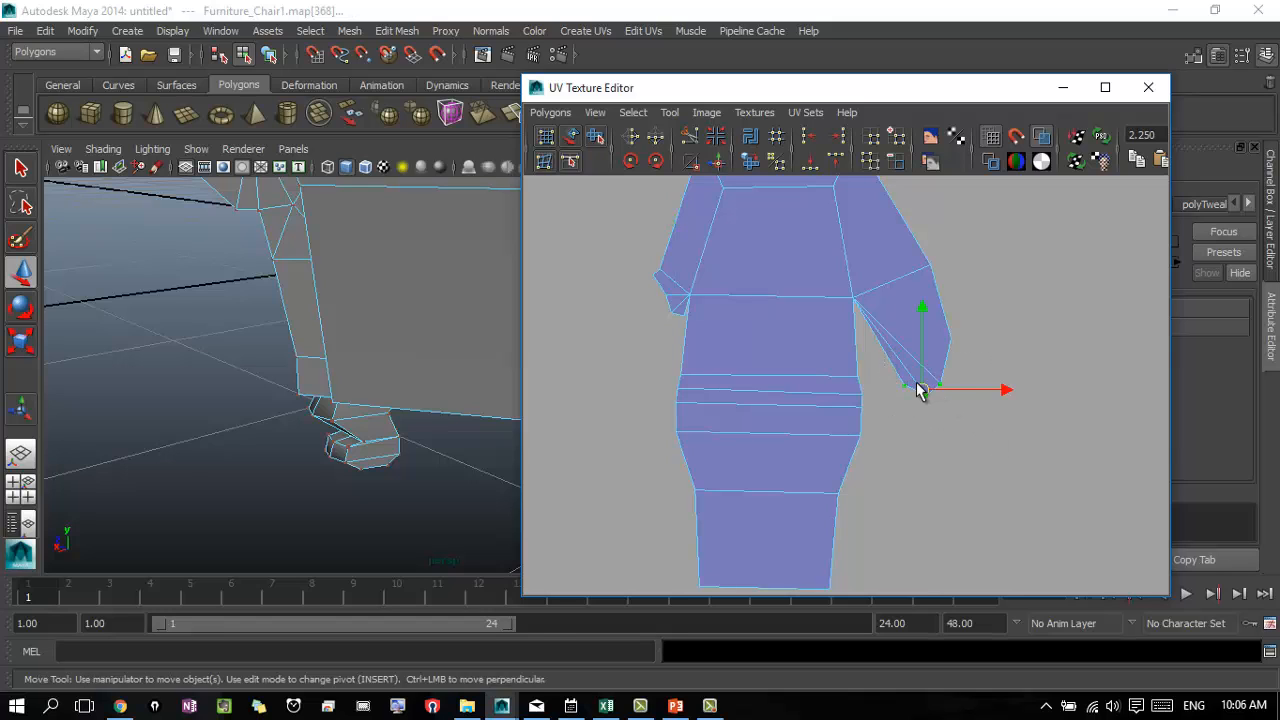
{"action": "left_click_drag", "start_coordinate": [920, 390], "coordinate": [883, 343]}
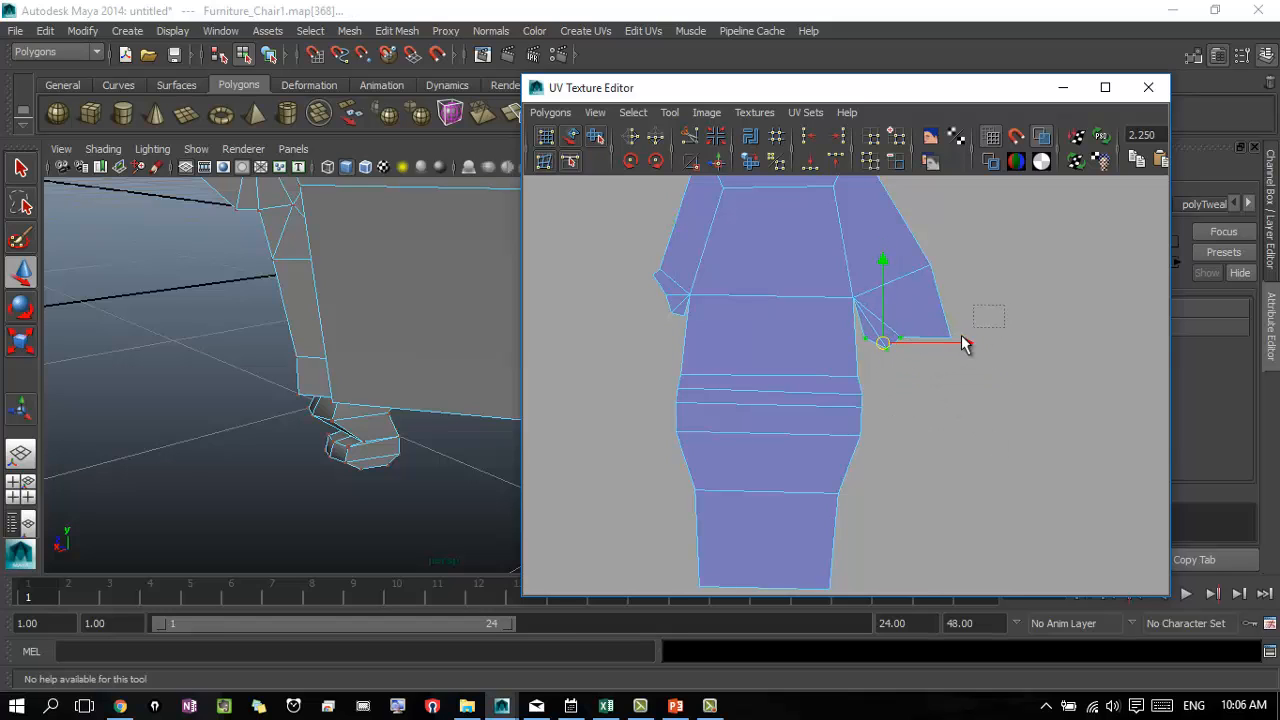
{"action": "left_click_drag", "start_coordinate": [961, 343], "coordinate": [928, 302]}
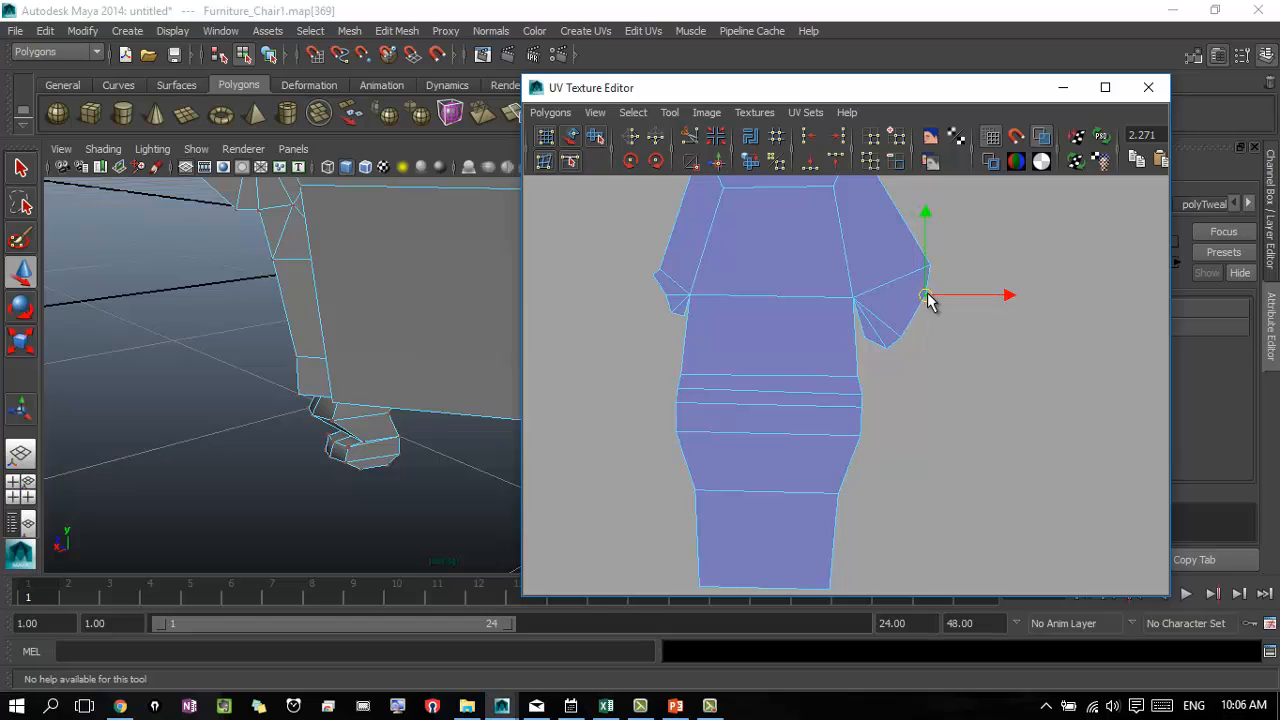
- Raise the right flap's tip UVs closer to the shell body and move its outer bend UV inward
{"action": "left_click_drag", "start_coordinate": [858, 325], "coordinate": [878, 356]}
{"action": "key", "text": "ctrl+z"}
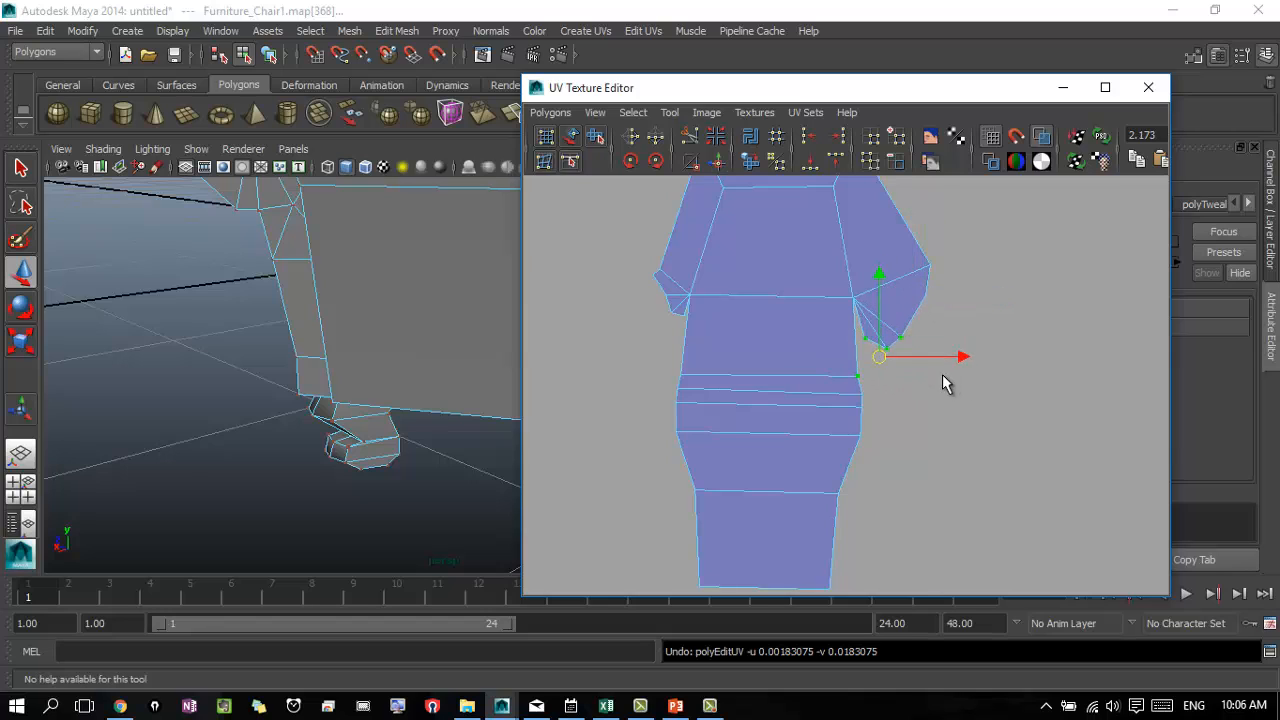
{"action": "left_click", "coordinate": [943, 382]}
{"action": "mouse_move", "coordinate": [858, 326]}
{"action": "left_mouse_down"}
{"action": "mouse_move", "coordinate": [939, 370]}
{"action": "mouse_move", "coordinate": [877, 328]}
{"action": "left_mouse_up"}
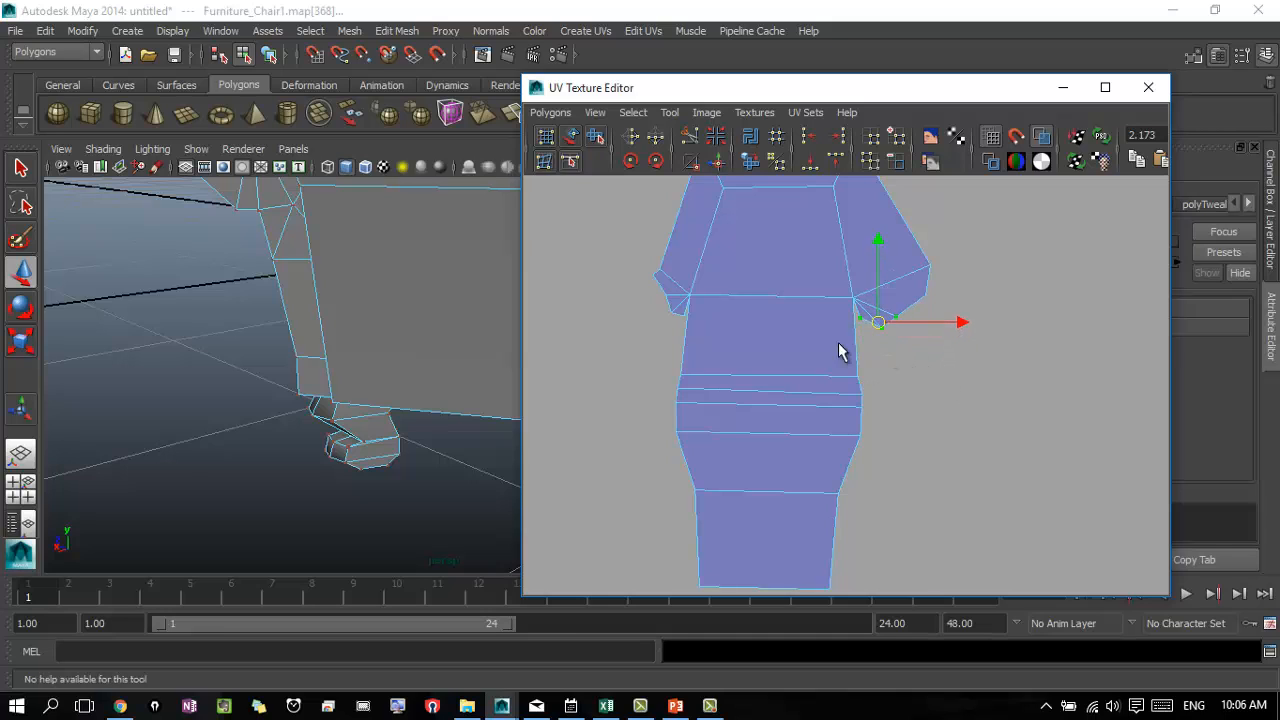
{"action": "mouse_move", "coordinate": [909, 278]}
{"action": "left_mouse_down"}
{"action": "mouse_move", "coordinate": [955, 306]}
{"action": "mouse_move", "coordinate": [912, 289]}
{"action": "mouse_move", "coordinate": [928, 270]}
{"action": "mouse_move", "coordinate": [889, 266]}
{"action": "left_mouse_up"}
{"action": "middle_click_drag", "start_coordinate": [837, 292], "coordinate": [847, 386], "text": "alt"}
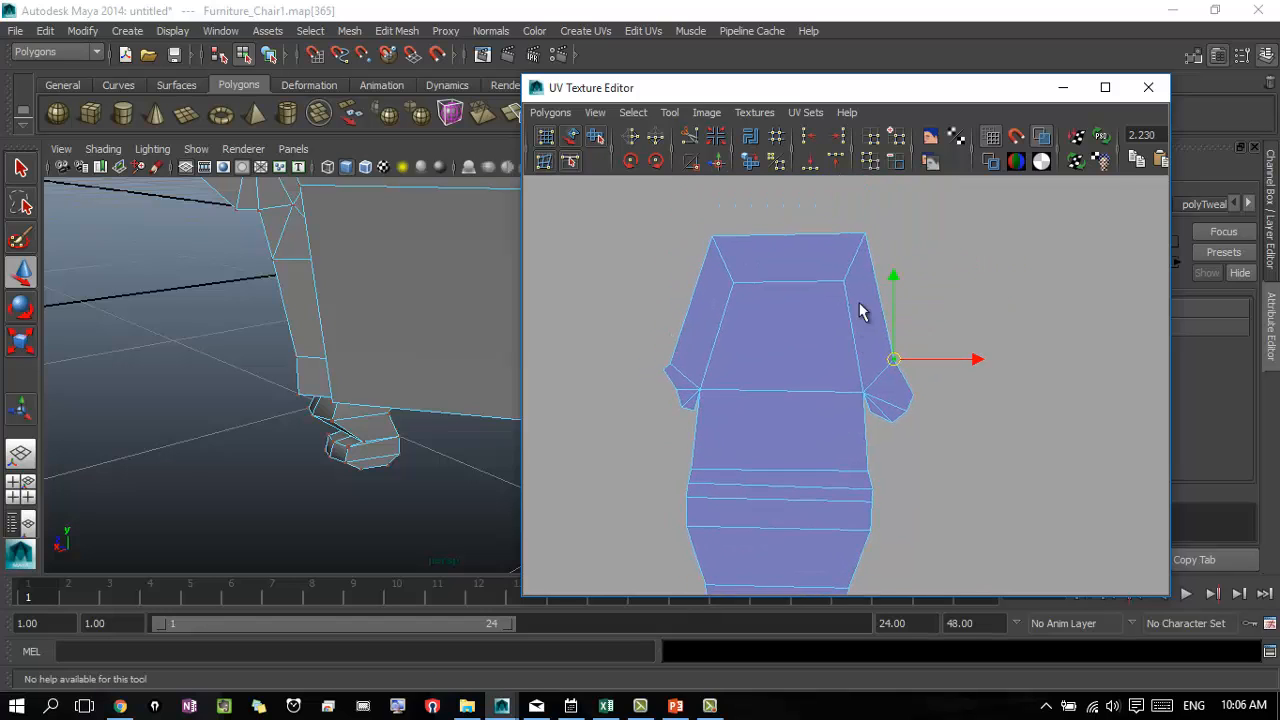
- Move the two upper corner UVs of the backrest shell down and inward to make the top strip thinner and level
{"action": "left_click", "coordinate": [866, 235]}
{"action": "middle_click_drag", "start_coordinate": [422, 312], "coordinate": [307, 438], "text": "alt"}
{"action": "left_click_drag", "start_coordinate": [868, 238], "coordinate": [851, 271]}
{"action": "left_click", "coordinate": [713, 240]}
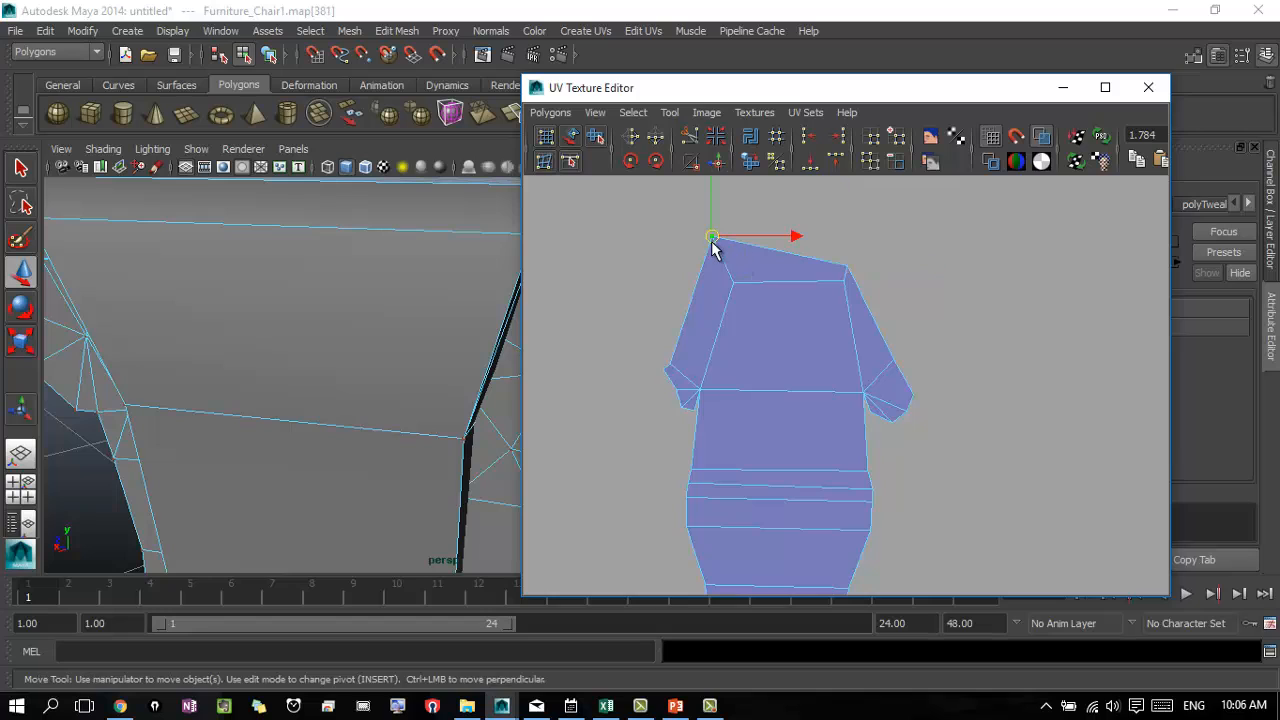
{"action": "left_click_drag", "start_coordinate": [714, 246], "coordinate": [728, 270]}
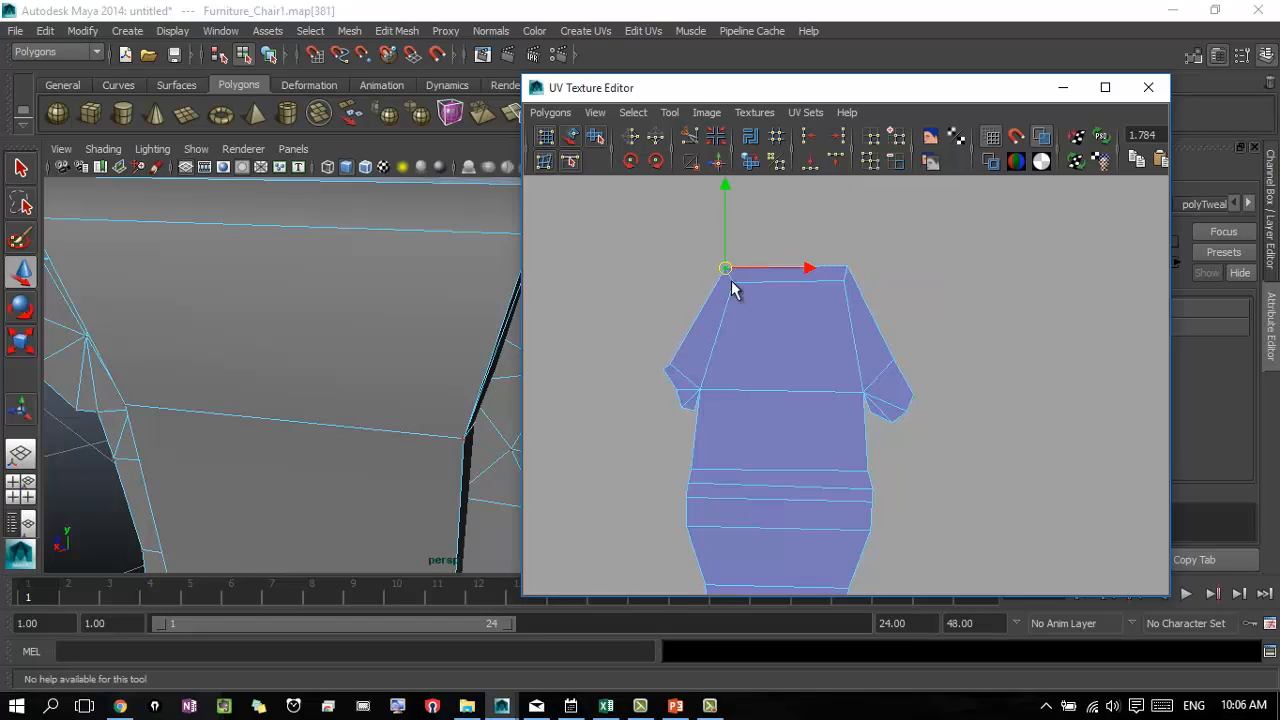
- Select the UVs of the backrest shell's right flap
{"action": "middle_click_drag", "start_coordinate": [734, 286], "coordinate": [820, 330], "text": "alt"}
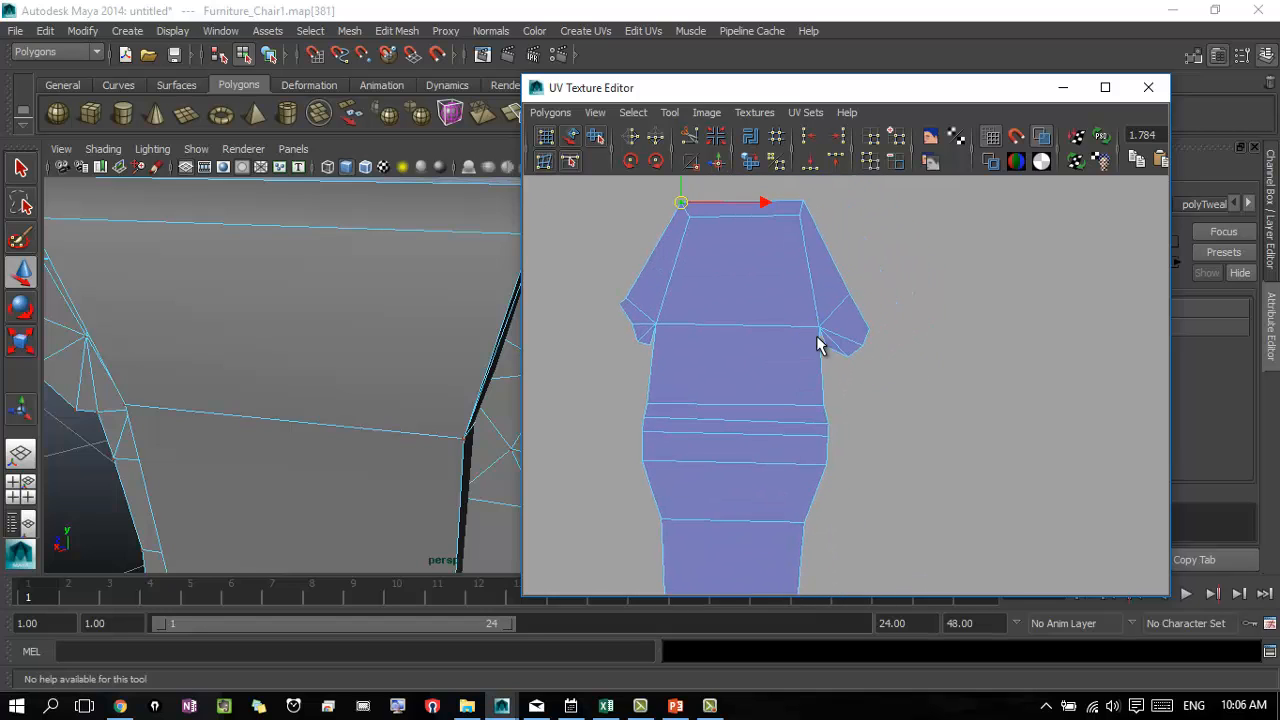
{"action": "scroll", "coordinate": [880, 375], "scroll_direction": "down", "scroll_amount": 3}
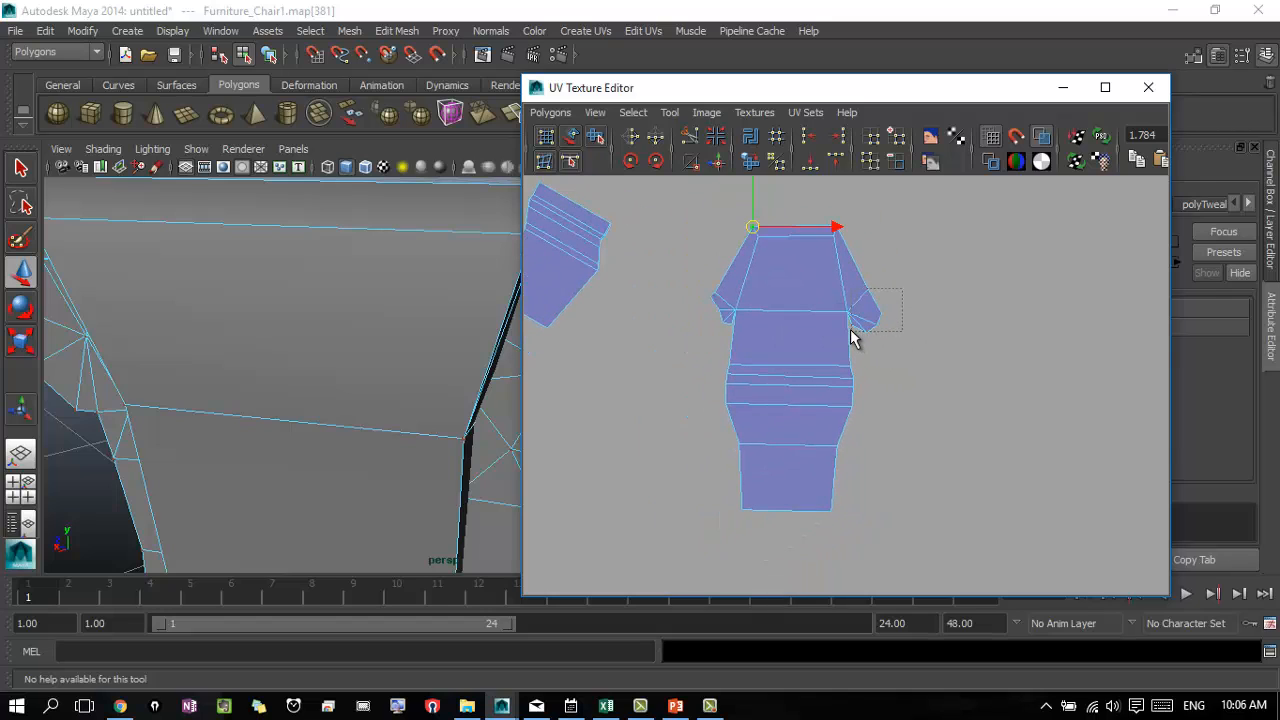
{"action": "left_click_drag", "start_coordinate": [851, 336], "coordinate": [848, 346]}
{"action": "scroll", "coordinate": [935, 340], "scroll_direction": "up", "scroll_amount": 3}
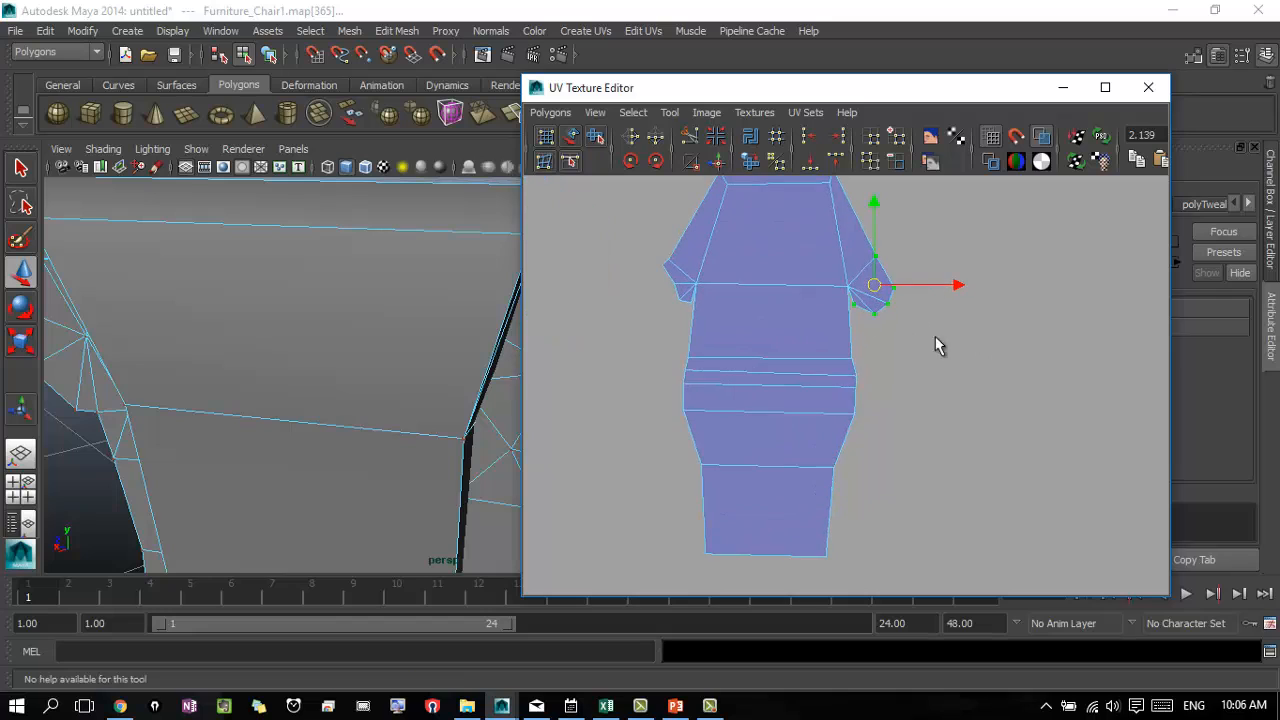
{"action": "middle_click_drag", "start_coordinate": [894, 343], "coordinate": [893, 339], "text": "alt"}
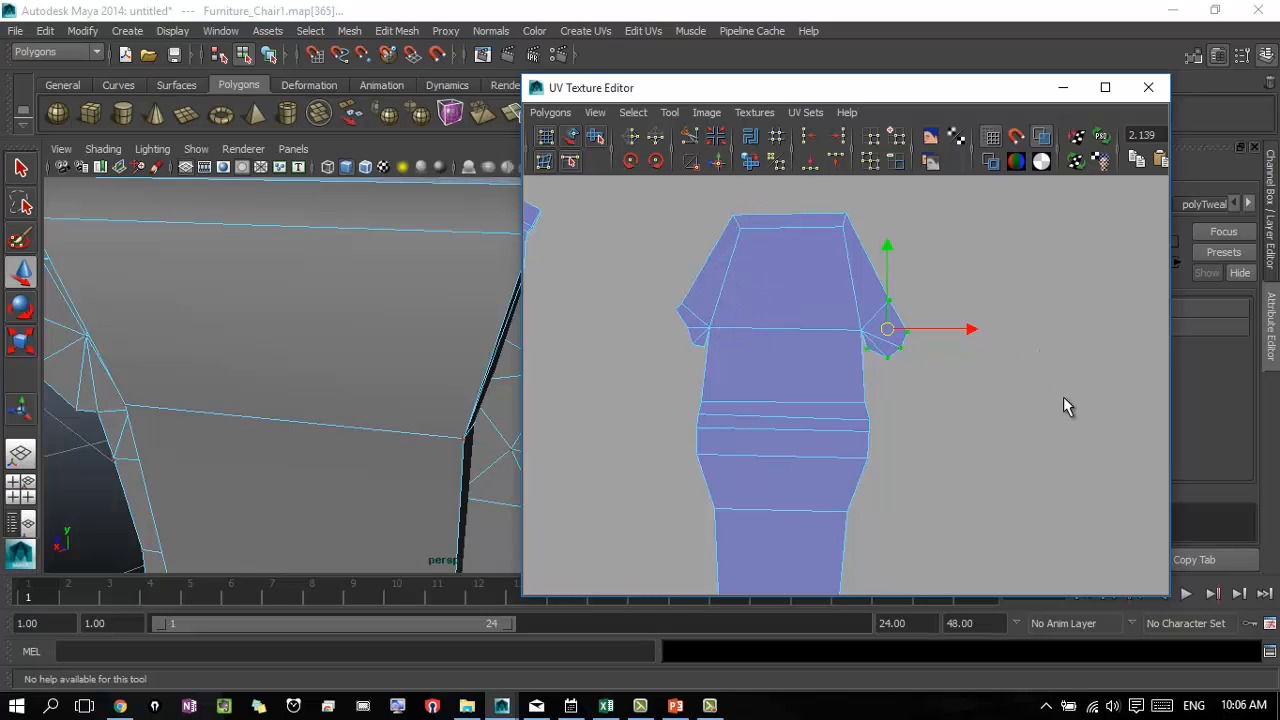
- Review the whole UV layout alongside the upper back of the chair
{"action": "right_click_drag", "start_coordinate": [1022, 408], "coordinate": [780, 371], "text": "alt"}
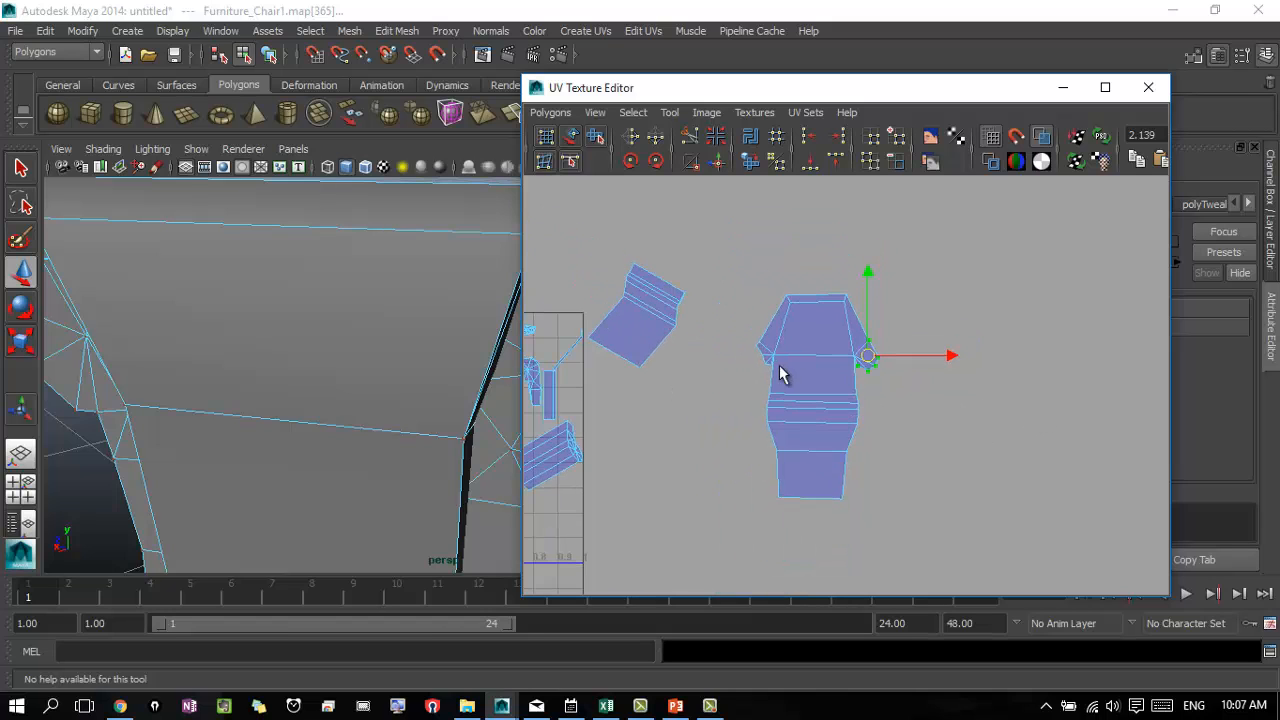
{"action": "middle_click_drag", "start_coordinate": [780, 371], "coordinate": [982, 361], "text": "alt"}
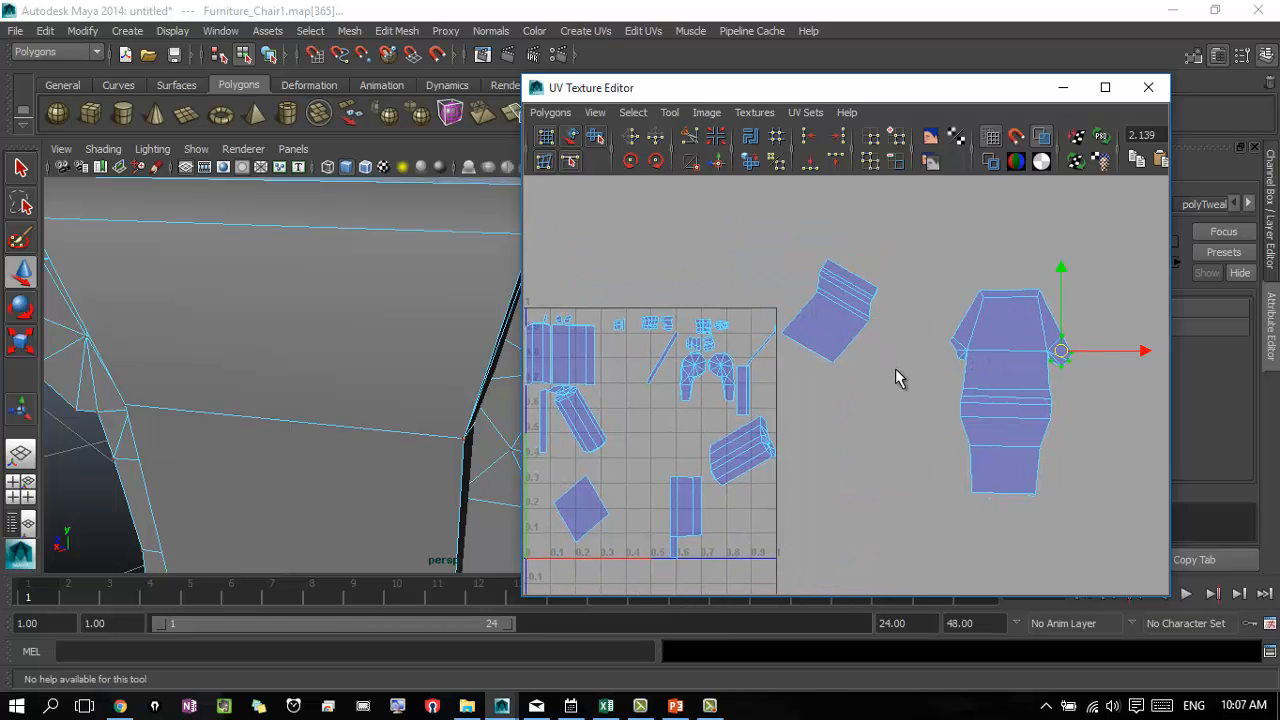
{"action": "middle_click_drag", "start_coordinate": [894, 434], "coordinate": [841, 376], "text": "alt"}
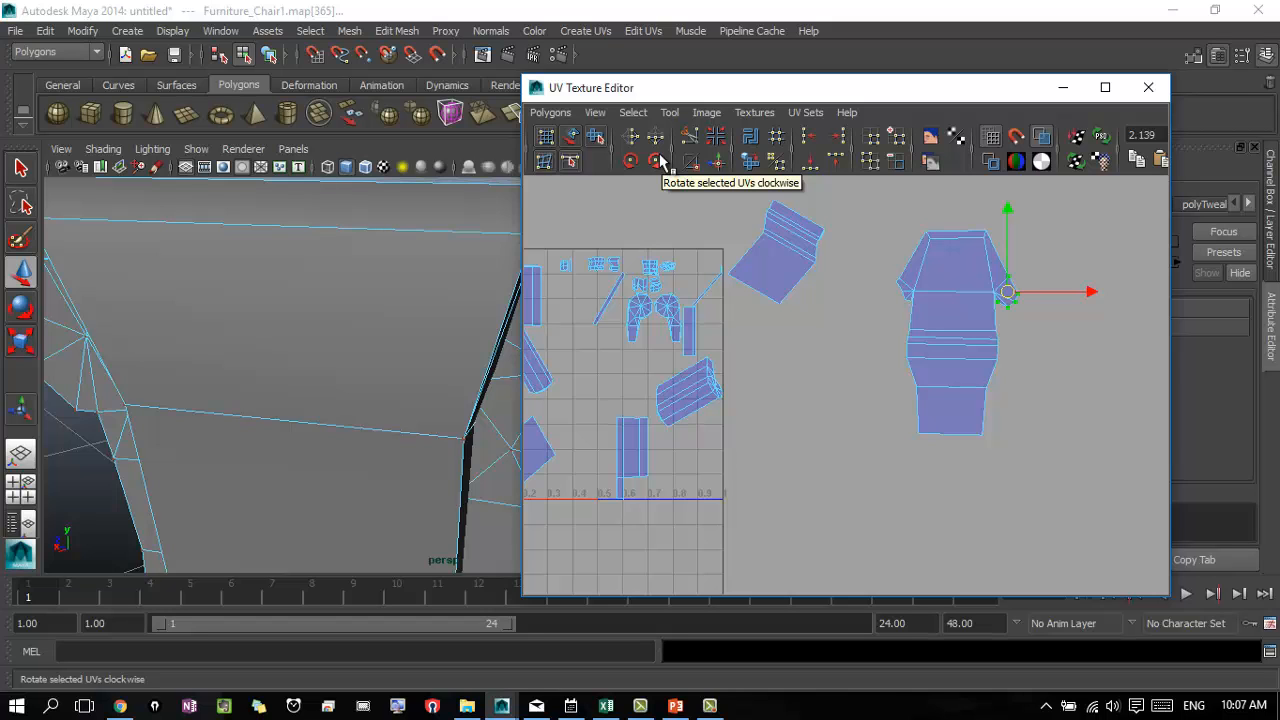
{"action": "middle_click_drag", "start_coordinate": [760, 455], "coordinate": [920, 423], "text": "alt"}
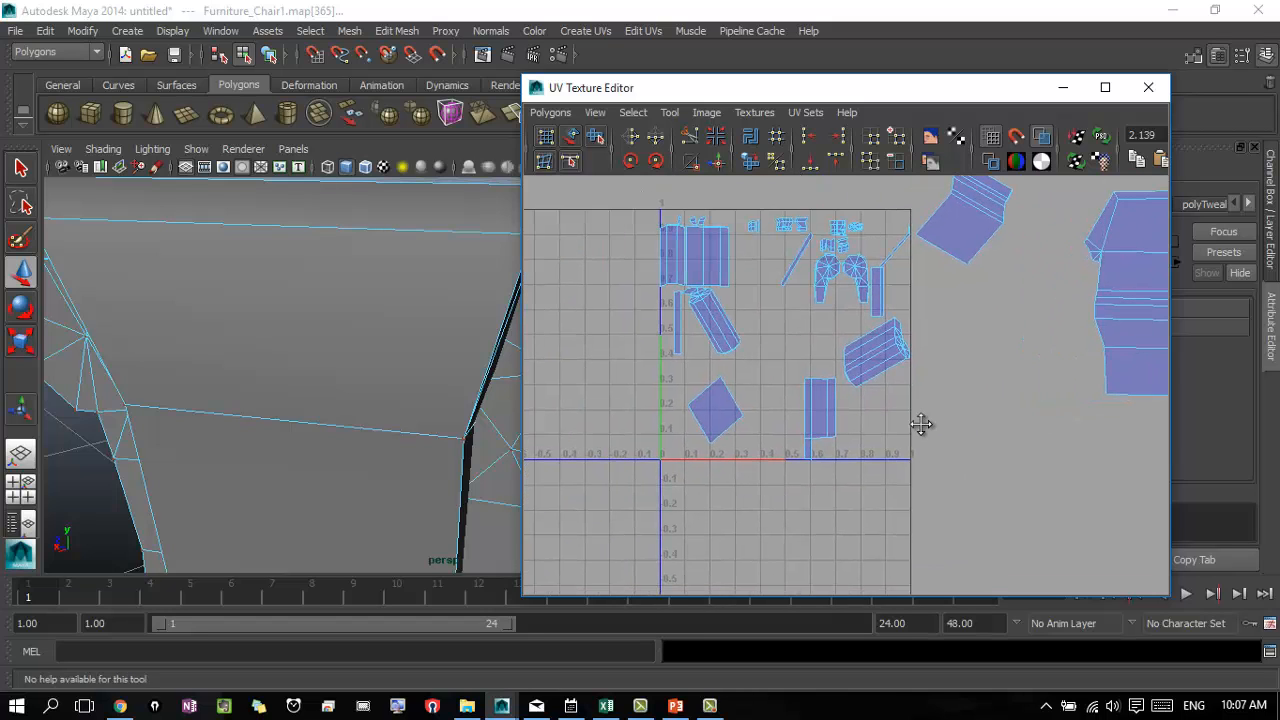
{"action": "middle_click_drag", "start_coordinate": [820, 440], "coordinate": [814, 474], "text": "alt"}
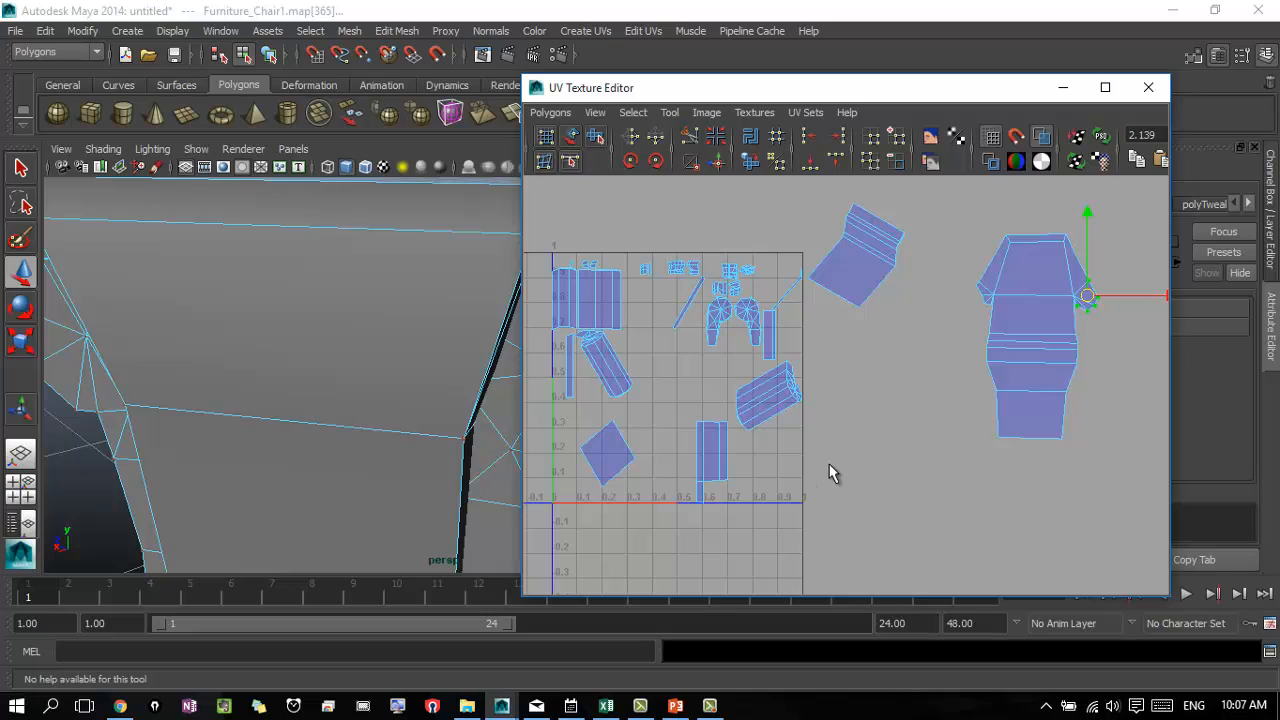
{"action": "right_click", "coordinate": [1088, 302]}
{"action": "middle_click_drag", "start_coordinate": [466, 334], "coordinate": [437, 343], "text": "alt"}
{"action": "right_click_drag", "start_coordinate": [438, 343], "coordinate": [281, 348], "text": "alt"}
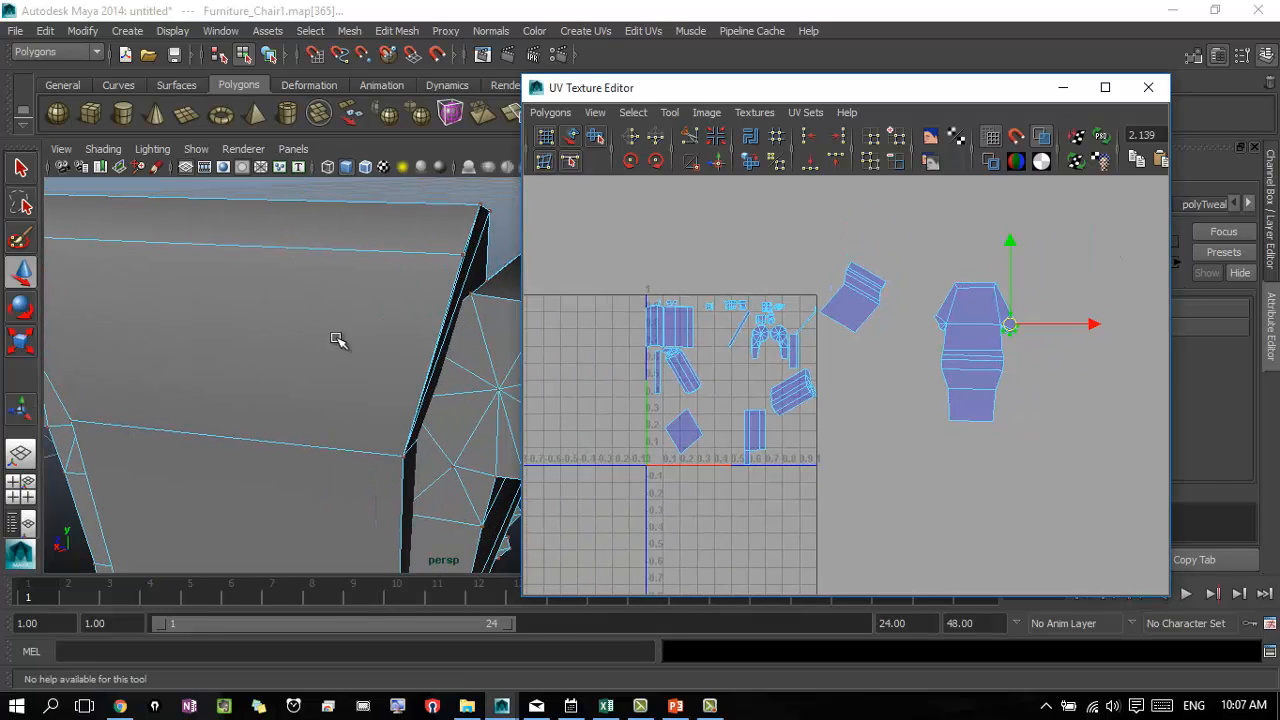
- Select the entire backrest shell and move it into the middle of the 0–1 UV square
{"action": "middle_click_drag", "start_coordinate": [985, 387], "coordinate": [1028, 347], "text": "alt"}
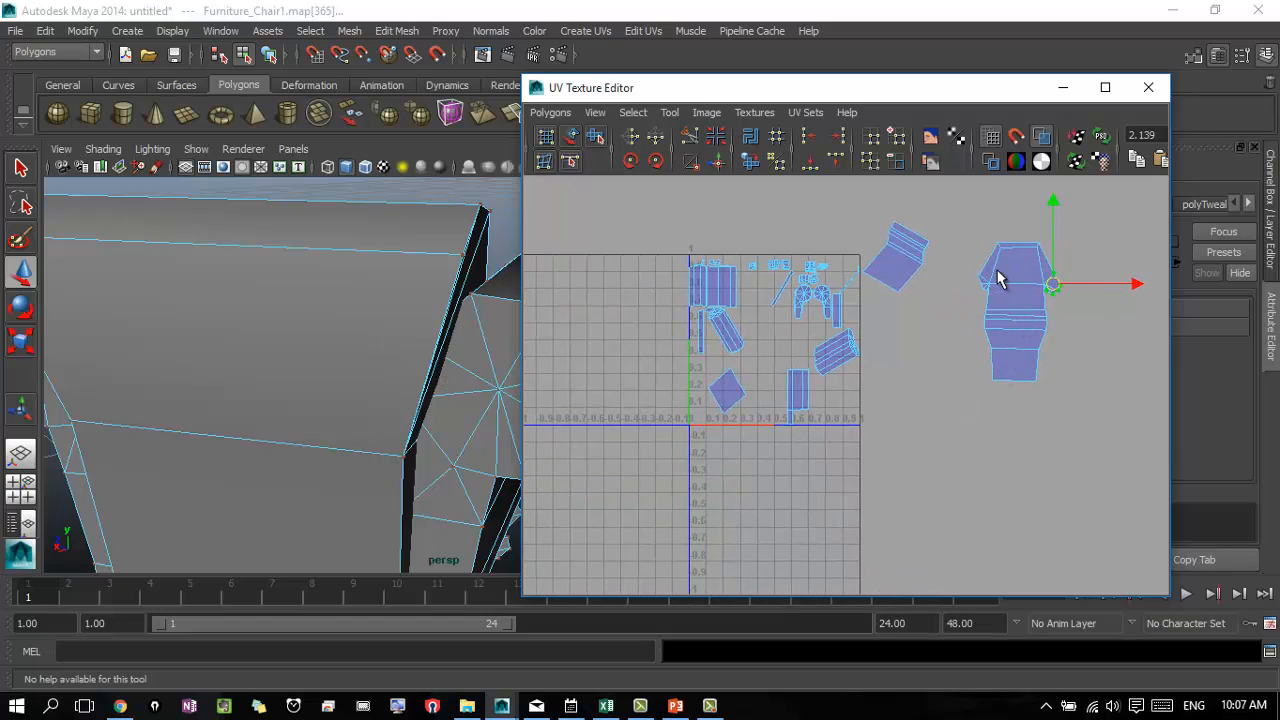
{"action": "right_click", "coordinate": [1054, 288]}
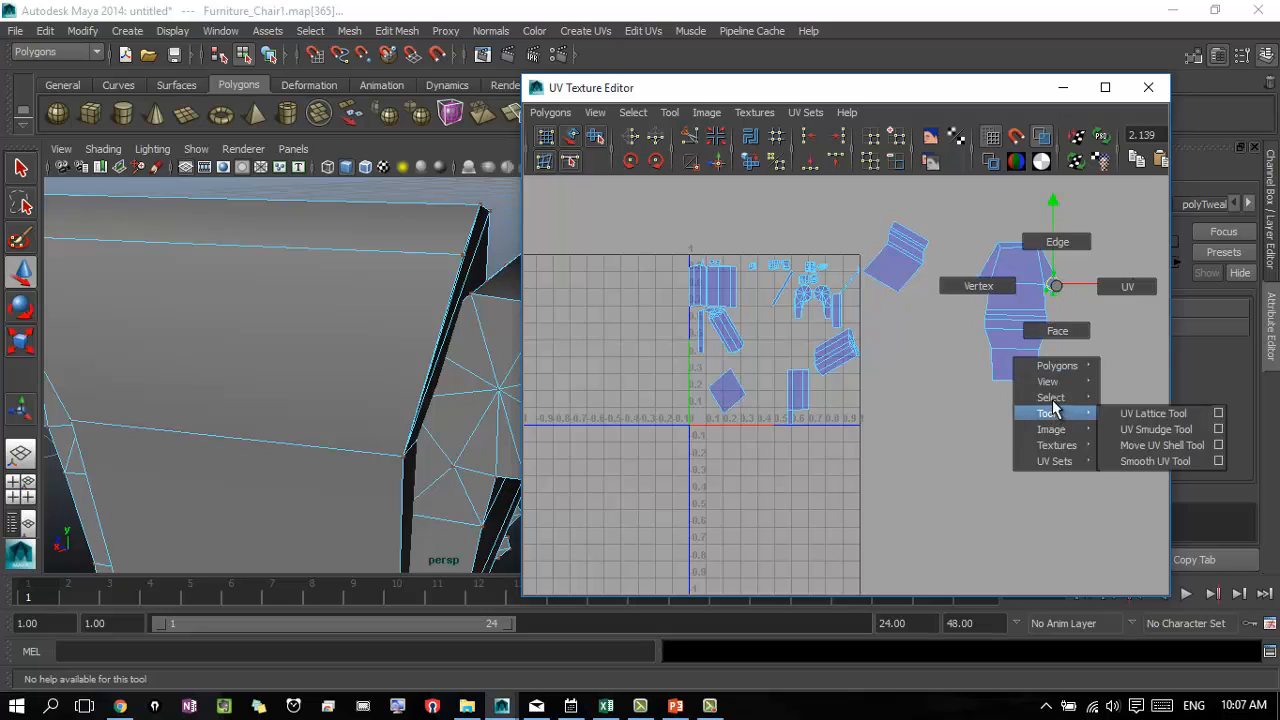
{"action": "mouse_move", "coordinate": [1058, 399]}
{"action": "left_click", "coordinate": [1117, 428]}
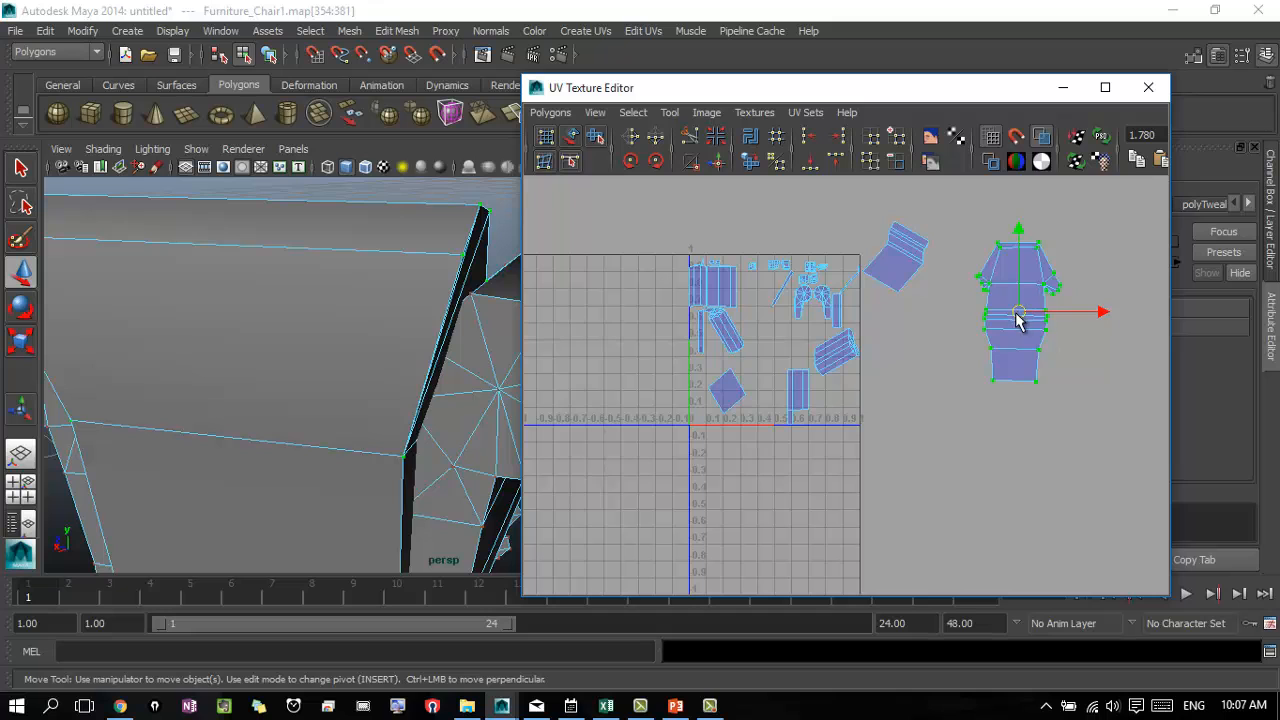
{"action": "left_click_drag", "start_coordinate": [1018, 320], "coordinate": [766, 371]}
- Scale the backrest shell down uniformly to about 0.5 UV units tall so it fits between the neighbouring shells
{"action": "scroll", "coordinate": [766, 371], "scroll_direction": "up", "scroll_amount": 4}
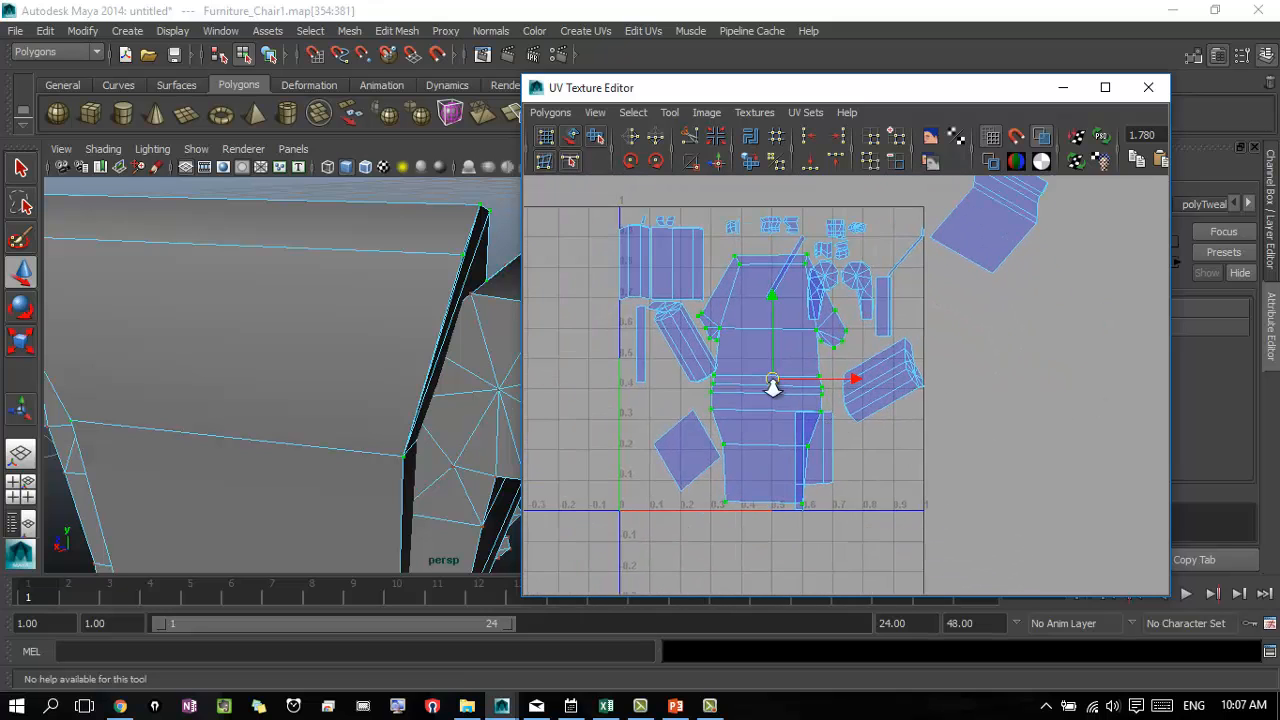
{"action": "scroll", "coordinate": [772, 387], "scroll_direction": "up", "scroll_amount": 2}
{"action": "key", "text": "r"}
{"action": "left_click_drag", "start_coordinate": [740, 378], "coordinate": [734, 380]}
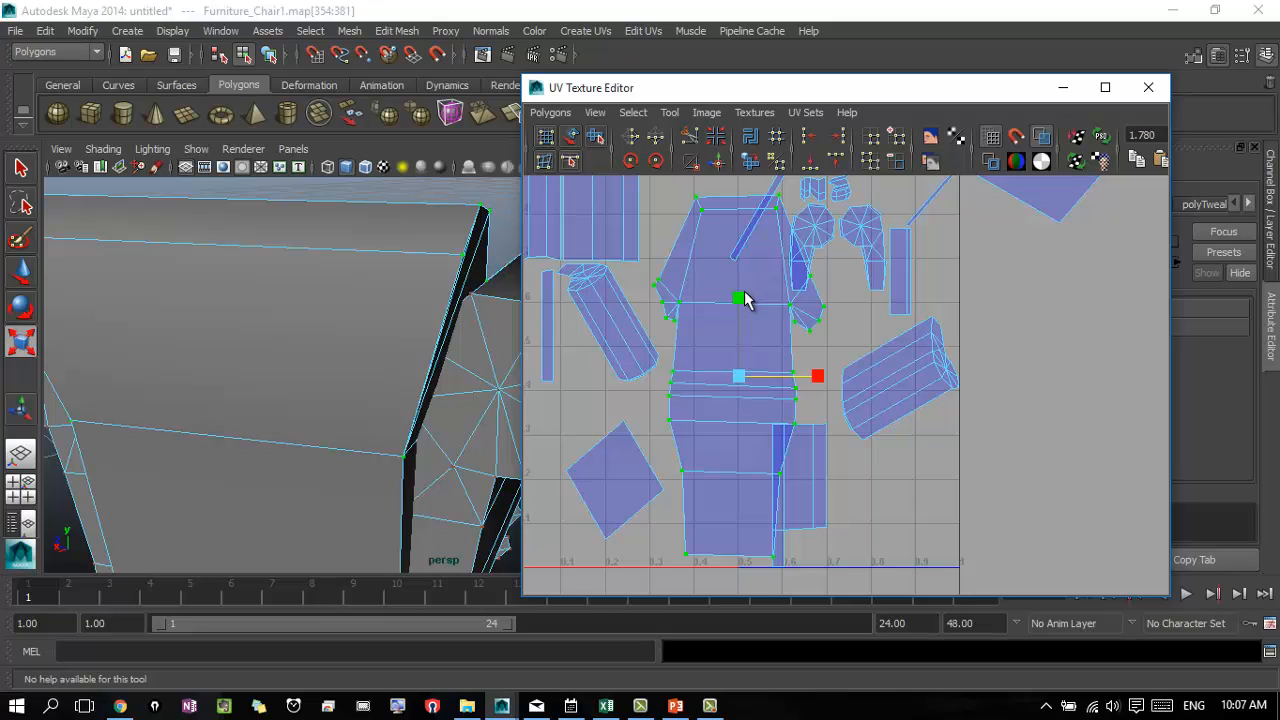
{"action": "key", "text": "ctrl+z"}
{"action": "right_click_drag", "start_coordinate": [1037, 394], "coordinate": [665, 258], "text": "alt"}
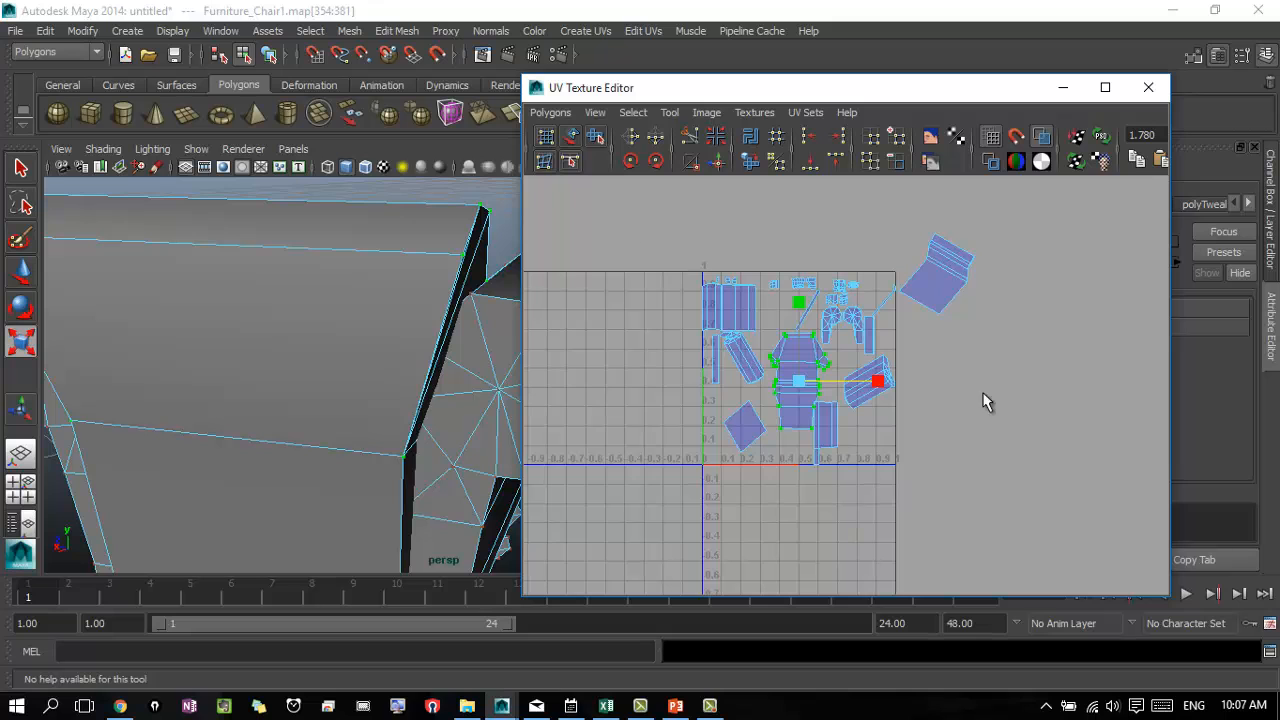
{"action": "right_click_drag", "start_coordinate": [712, 362], "coordinate": [1014, 361], "text": "alt"}
{"action": "middle_click_drag", "start_coordinate": [775, 329], "coordinate": [857, 383], "text": "alt"}
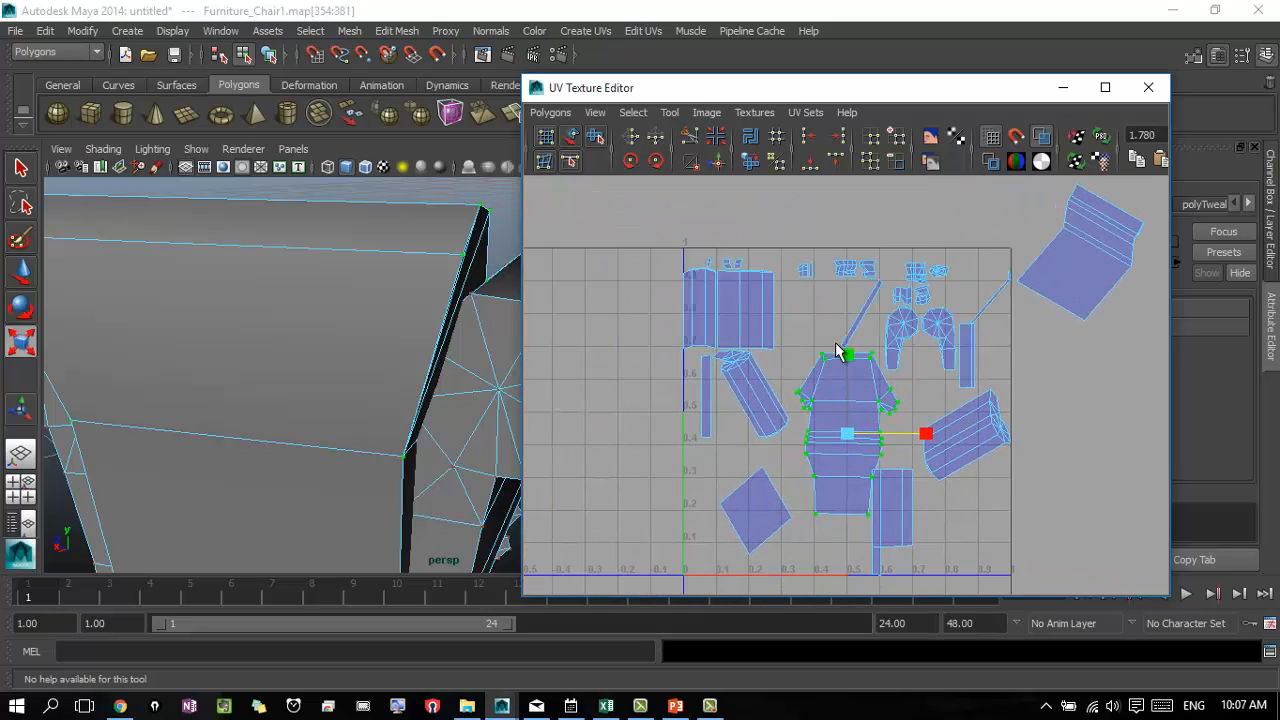
{"action": "right_click_drag", "start_coordinate": [837, 349], "coordinate": [975, 408], "text": "alt"}
{"action": "middle_click_drag", "start_coordinate": [975, 408], "coordinate": [903, 371], "text": "alt"}
- Move the reduced backrest shell slightly down and left, clear of the rectangular shell beside it
{"action": "key", "text": "w"}
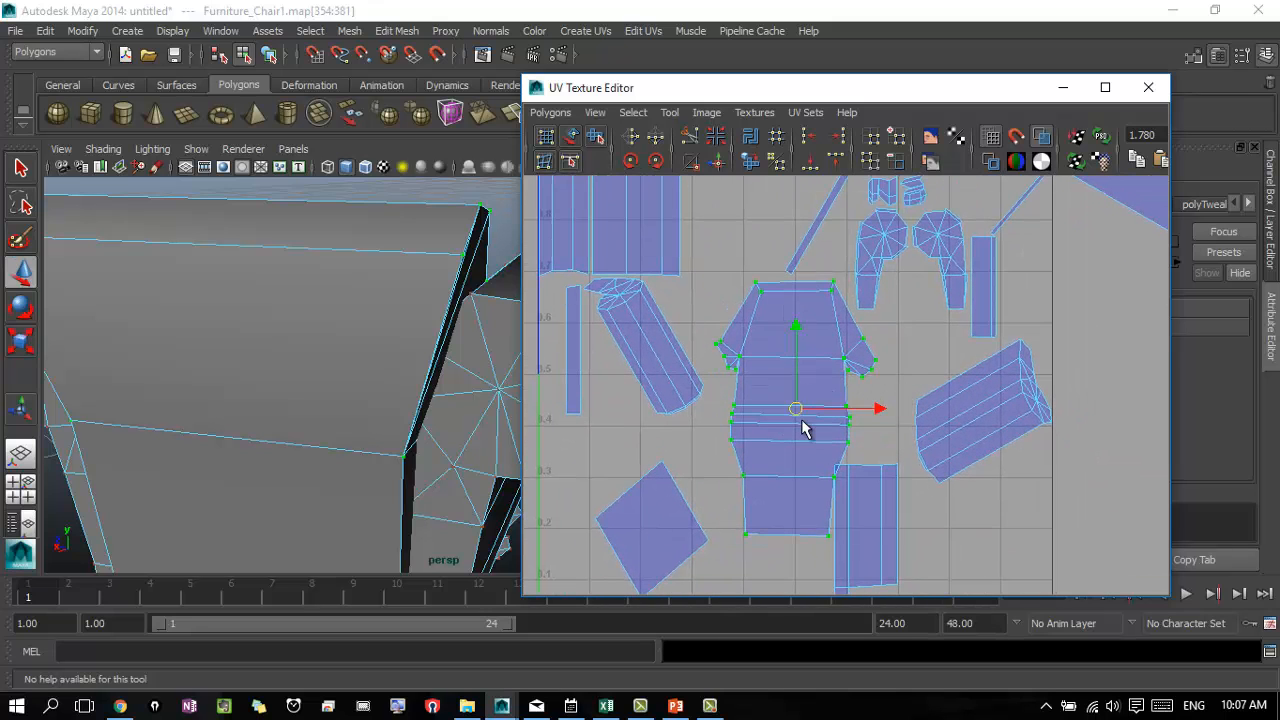
{"action": "left_click_drag", "start_coordinate": [795, 405], "coordinate": [780, 425]}
{"action": "key", "text": "r"}
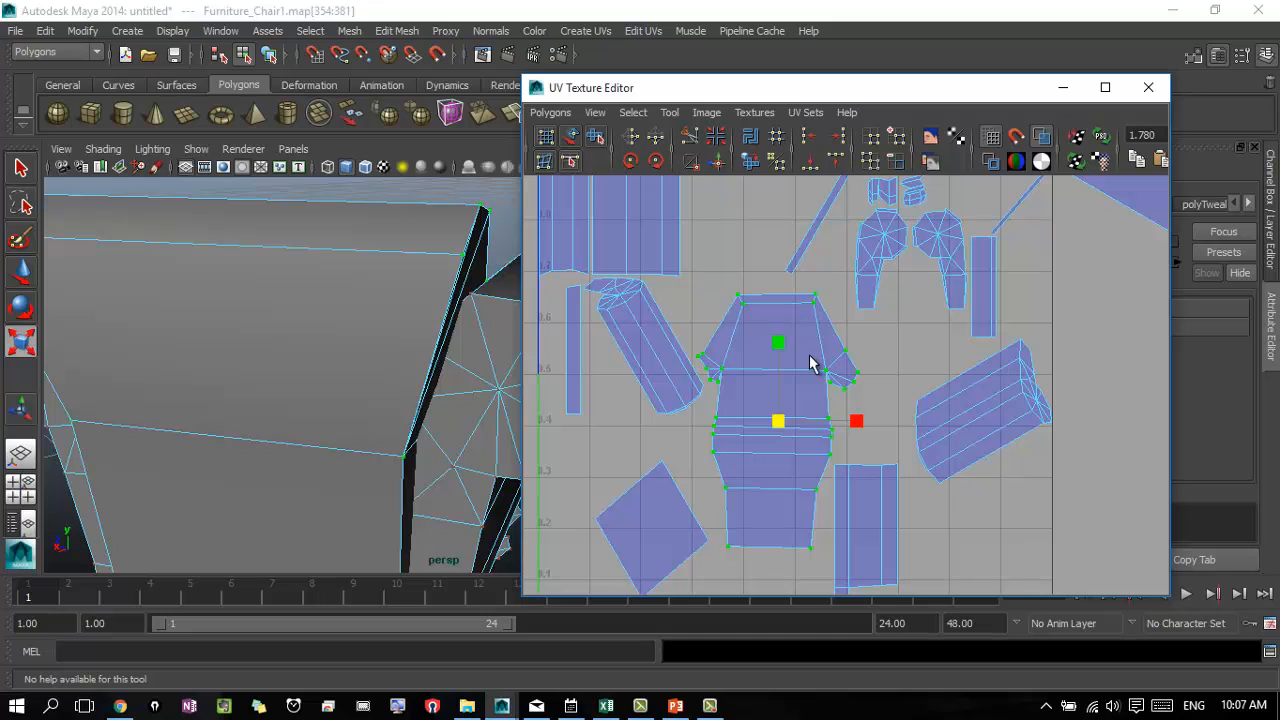
{"action": "mouse_move", "coordinate": [851, 423]}
{"action": "middle_mouse_down", "text": "alt"}
{"action": "mouse_move", "coordinate": [857, 443]}
{"action": "mouse_move", "coordinate": [861, 419]}
{"action": "middle_mouse_up", "text": "alt"}
{"action": "right_click_drag", "start_coordinate": [861, 419], "coordinate": [740, 374], "text": "alt"}
{"action": "middle_click_drag", "start_coordinate": [821, 375], "coordinate": [819, 408], "text": "alt"}
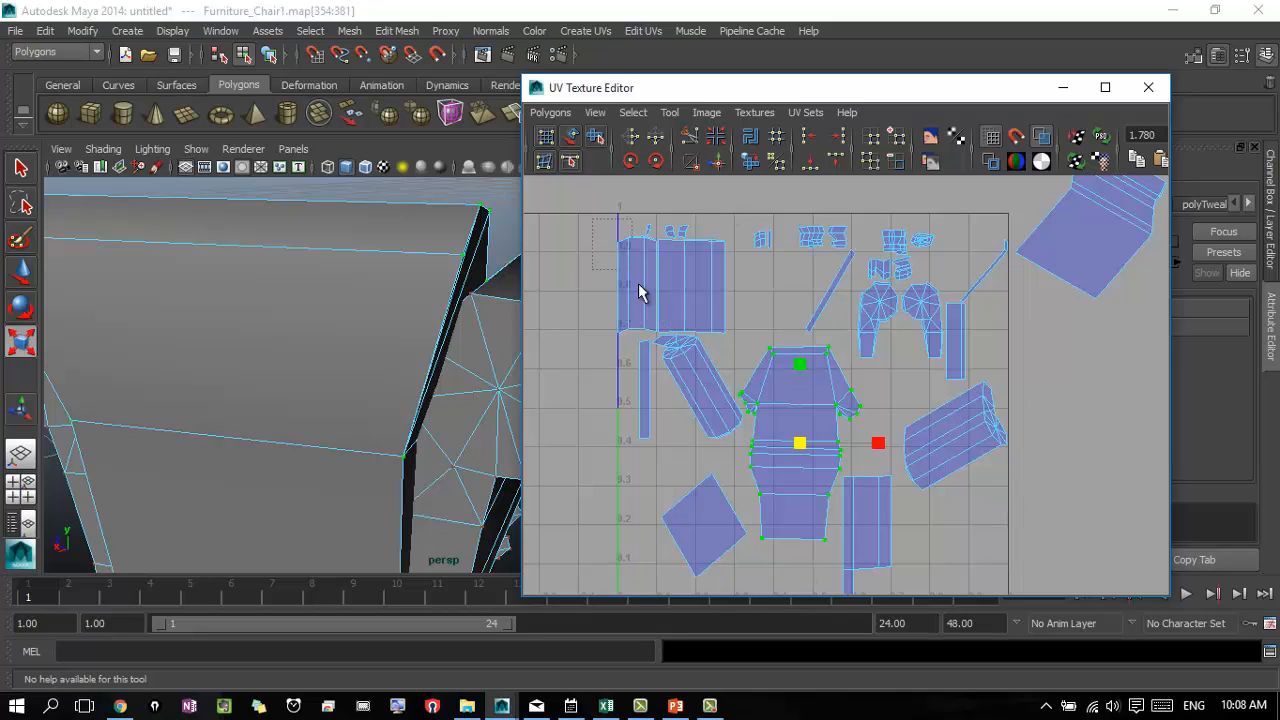
- Move the left-edge UVs of the large rectangular shell in the upper left of the UV square slightly inward
{"action": "left_click_drag", "start_coordinate": [637, 358], "coordinate": [643, 330]}
{"action": "key", "text": "w"}
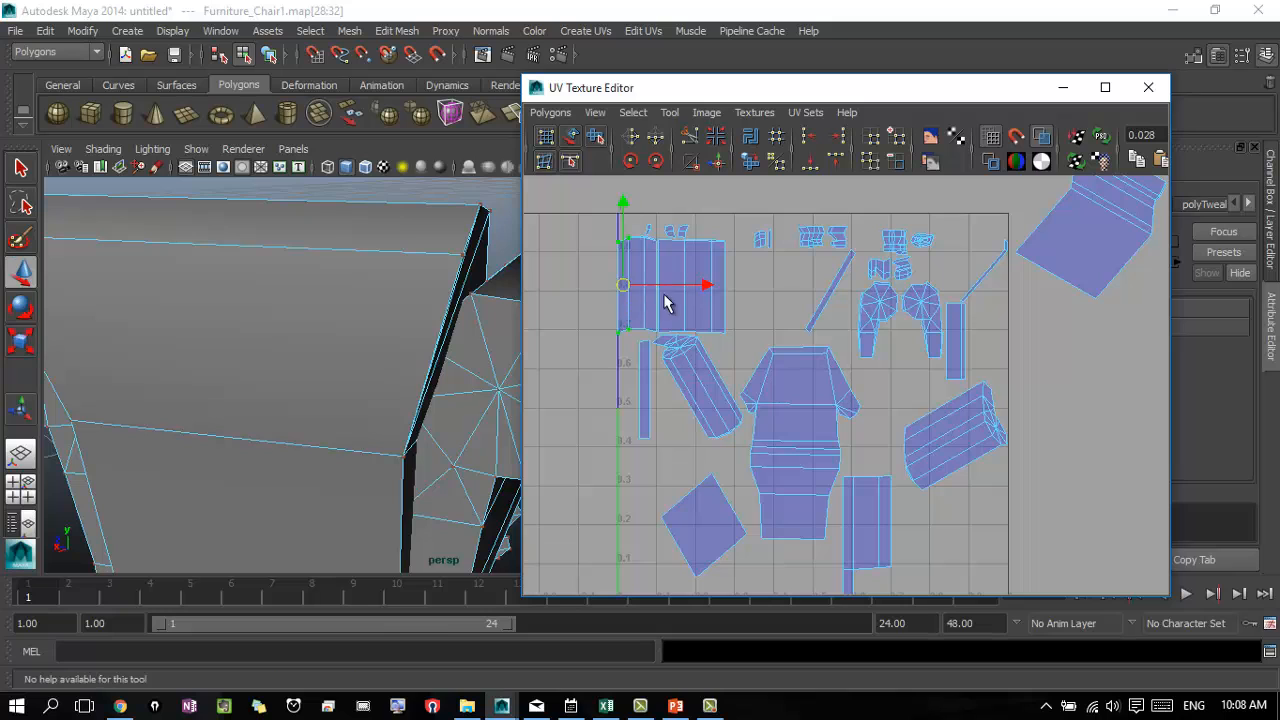
{"action": "left_click_drag", "start_coordinate": [705, 288], "coordinate": [709, 287]}
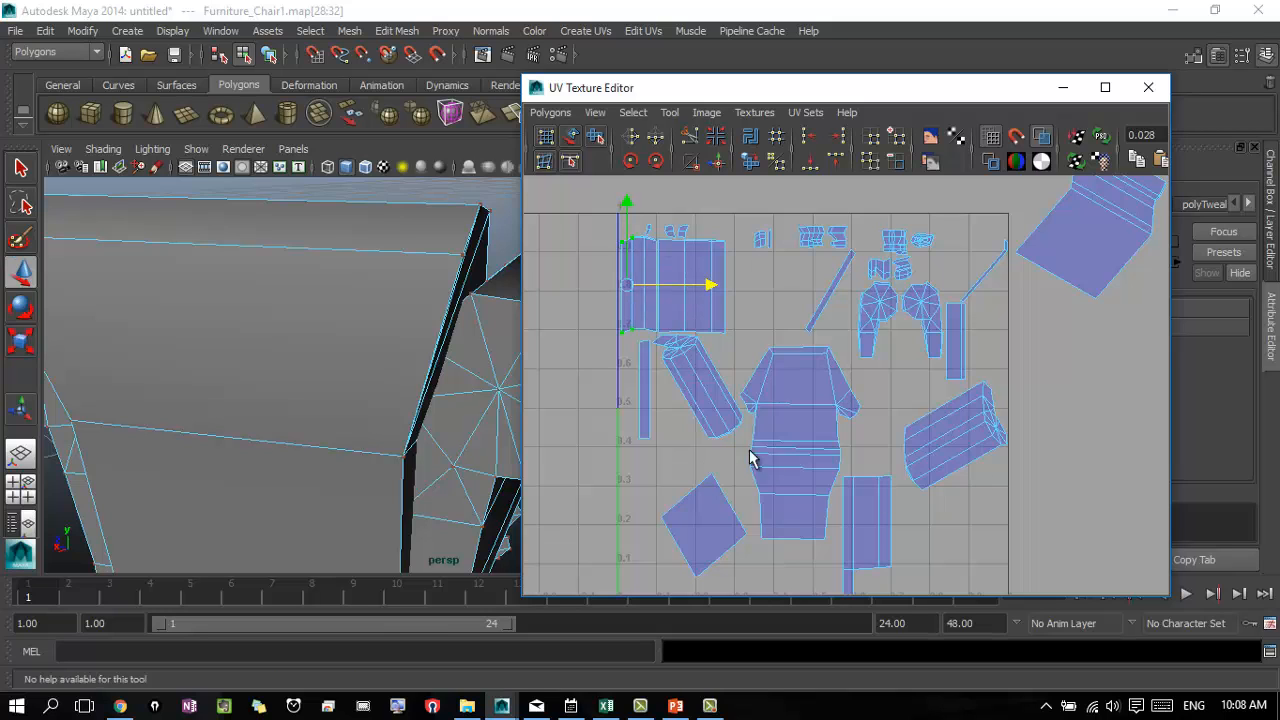
- Select the outer UVs of the backrest shell's right flap to locate them on the back of the chair
{"action": "scroll", "coordinate": [840, 366], "scroll_direction": "down", "scroll_amount": 3}
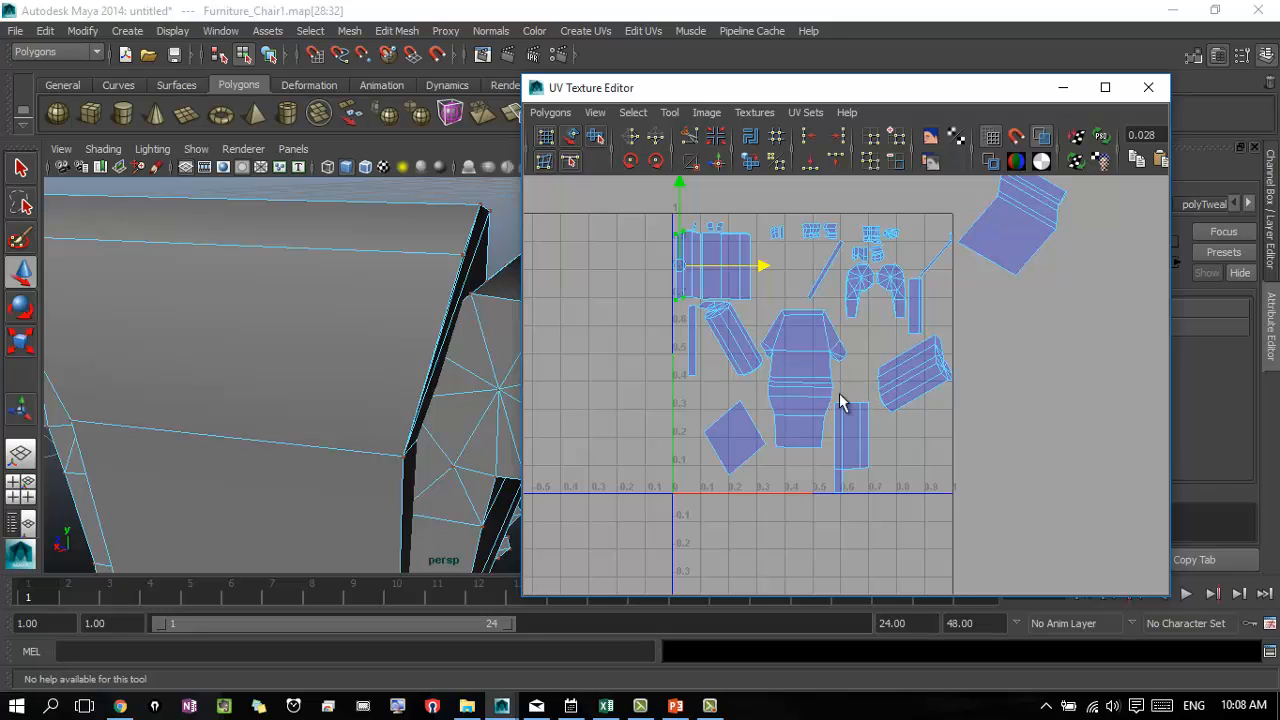
{"action": "scroll", "coordinate": [889, 363], "scroll_direction": "up", "scroll_amount": 3}
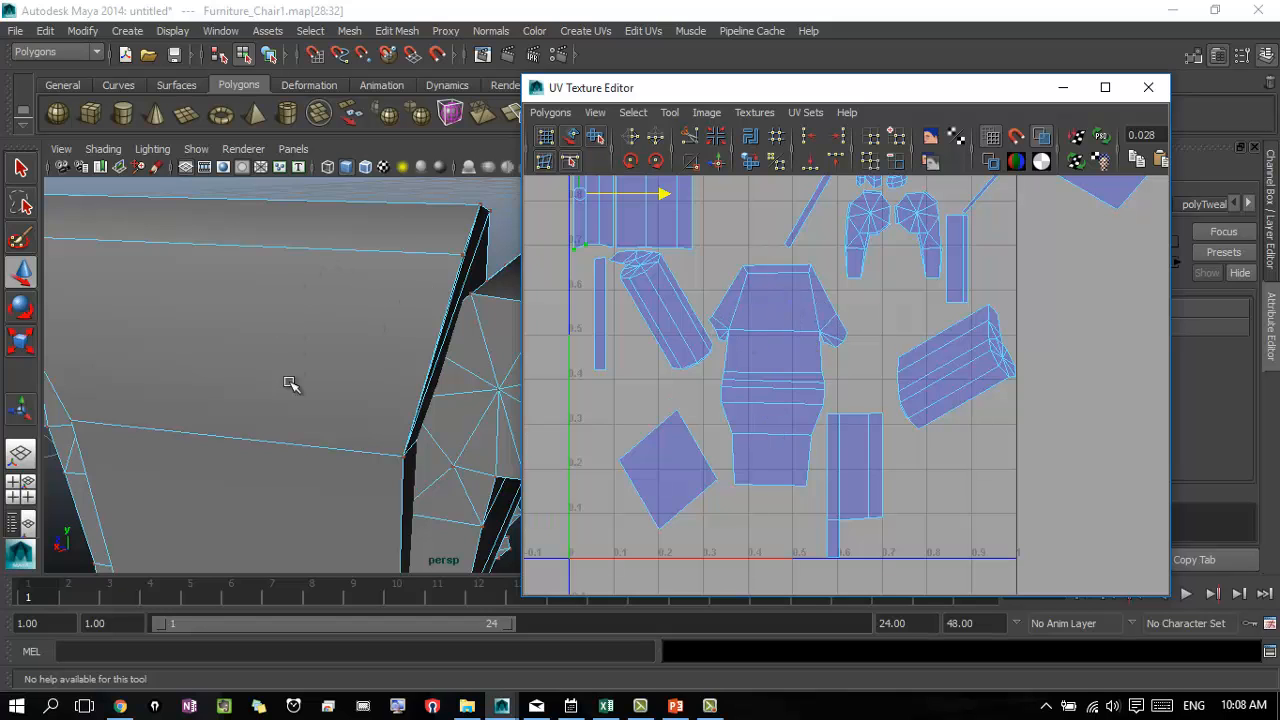
{"action": "scroll", "coordinate": [866, 403], "scroll_direction": "down", "scroll_amount": 3}
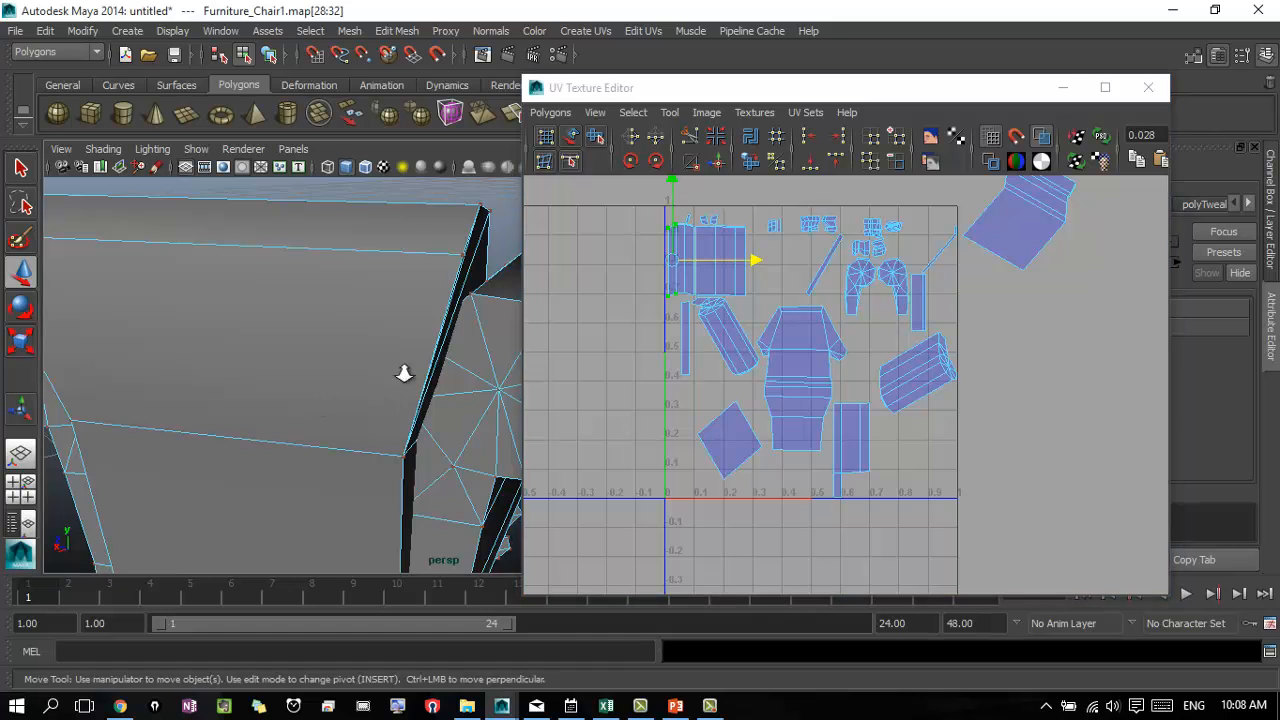
{"action": "left_click_drag", "start_coordinate": [403, 371], "coordinate": [472, 398], "text": "alt"}
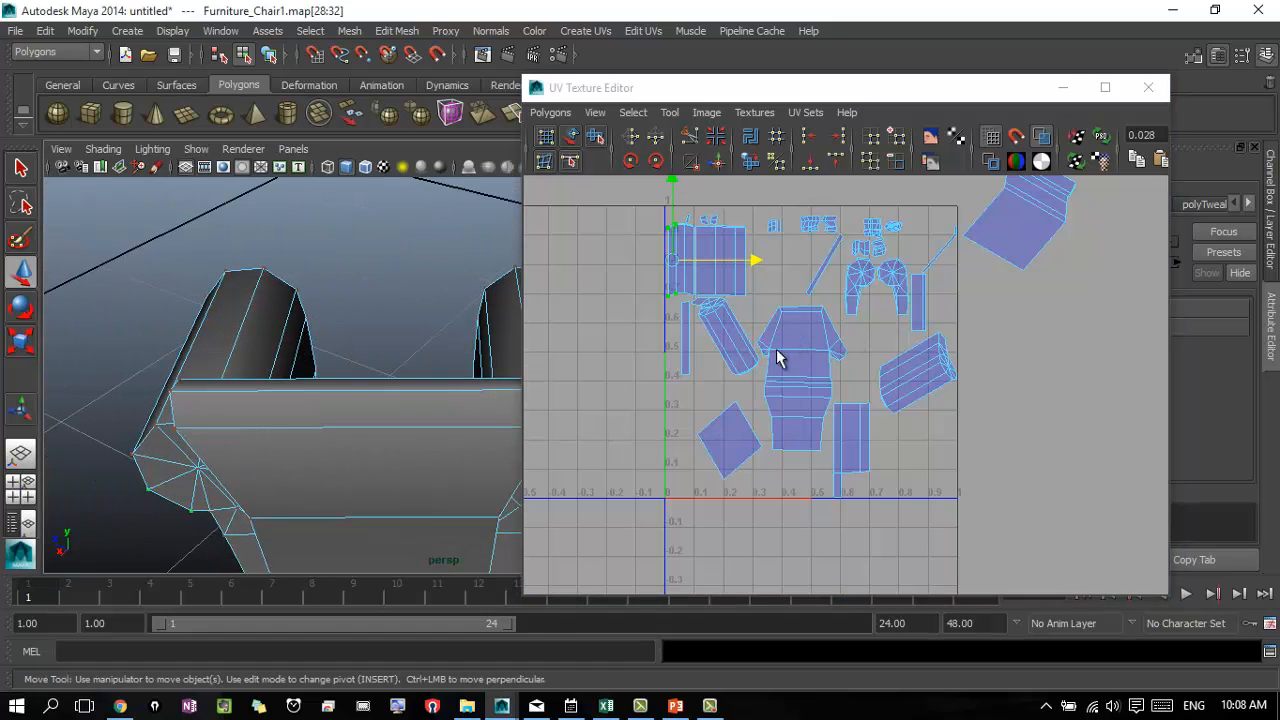
{"action": "right_click_drag", "start_coordinate": [794, 396], "coordinate": [1058, 408], "text": "alt"}
{"action": "right_click_drag", "start_coordinate": [808, 375], "coordinate": [863, 380], "text": "alt"}
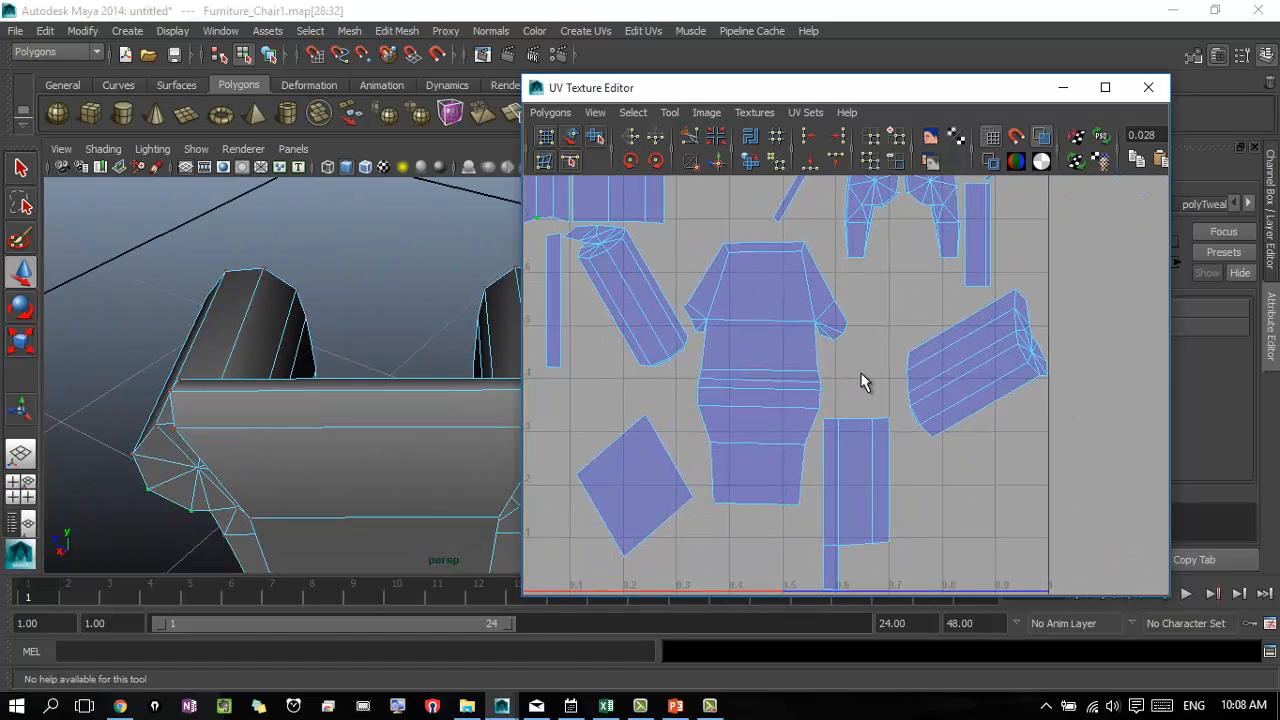
{"action": "middle_click_drag", "start_coordinate": [928, 385], "coordinate": [976, 394], "text": "alt"}
{"action": "right_click_drag", "start_coordinate": [976, 394], "coordinate": [1040, 383], "text": "alt"}
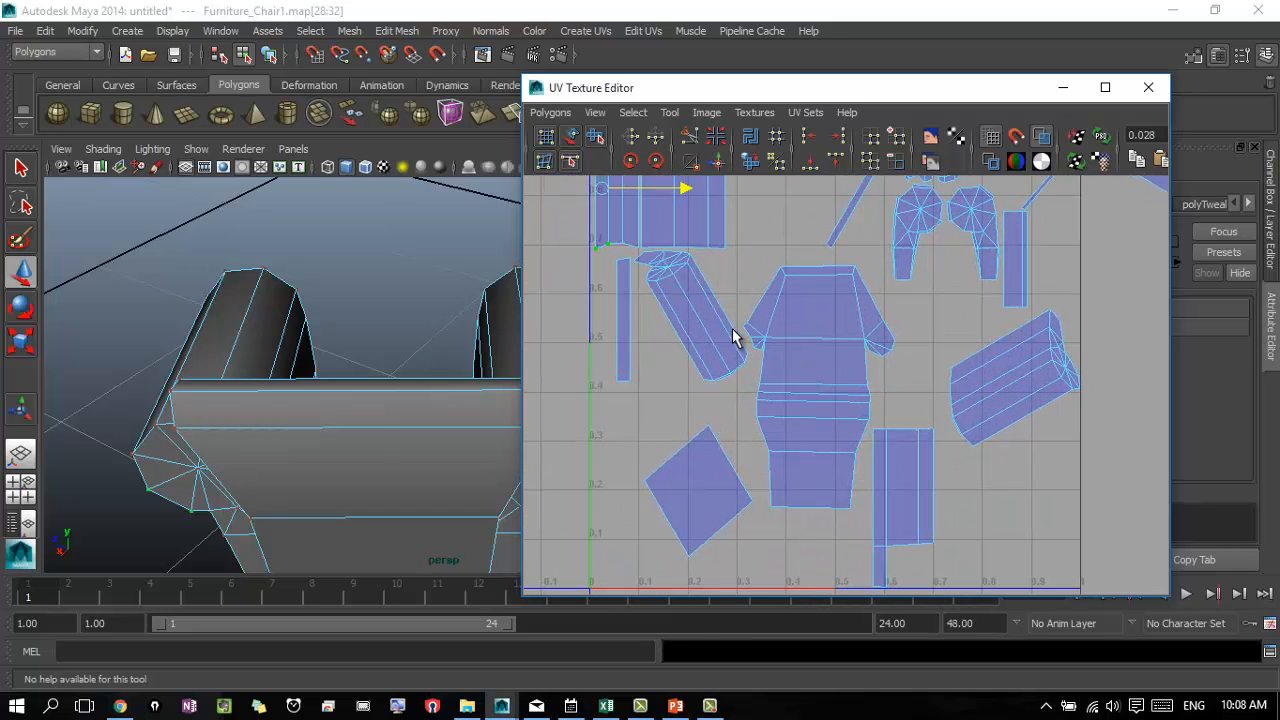
{"action": "right_click", "coordinate": [888, 344]}
{"action": "right_click_drag", "start_coordinate": [876, 331], "coordinate": [911, 333]}
{"action": "left_click", "coordinate": [884, 344]}
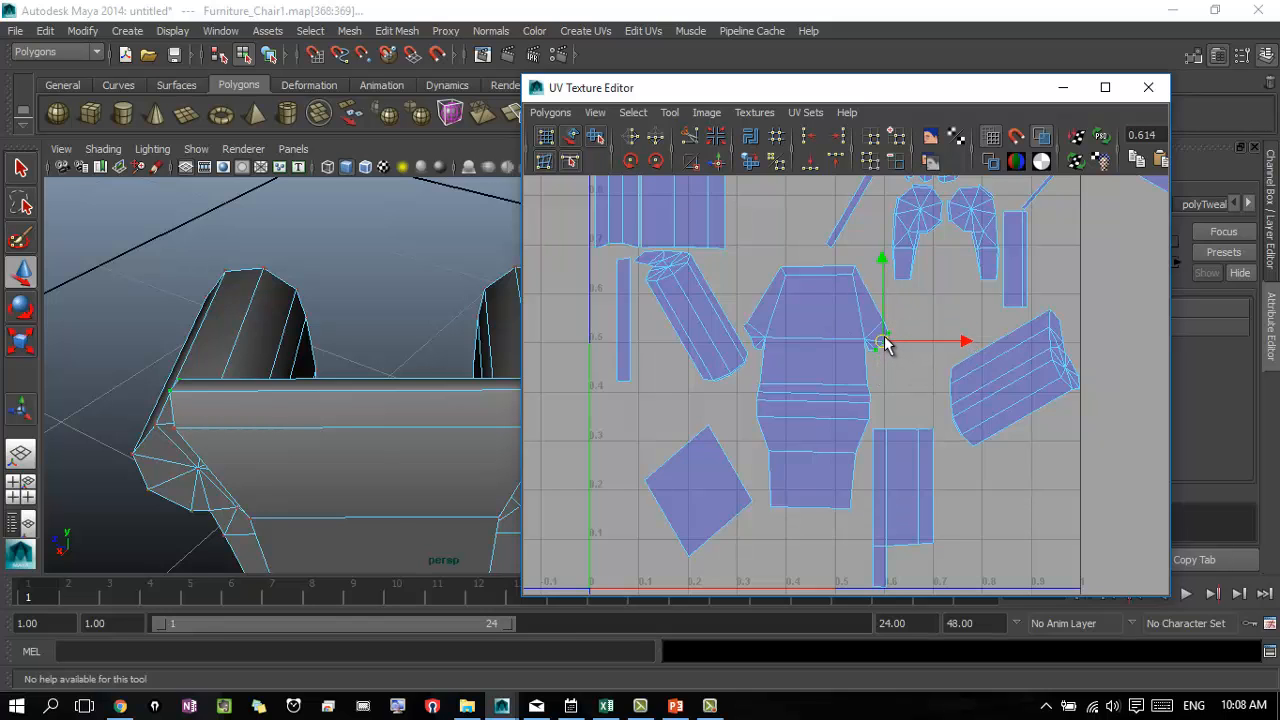
- Examine the shell arrangement in the 0–1 UV square and the flap's location where the backrest meets the armrest
{"action": "middle_click_drag", "start_coordinate": [740, 345], "coordinate": [716, 418], "text": "alt"}
{"action": "right_click_drag", "start_coordinate": [956, 382], "coordinate": [783, 378], "text": "alt"}
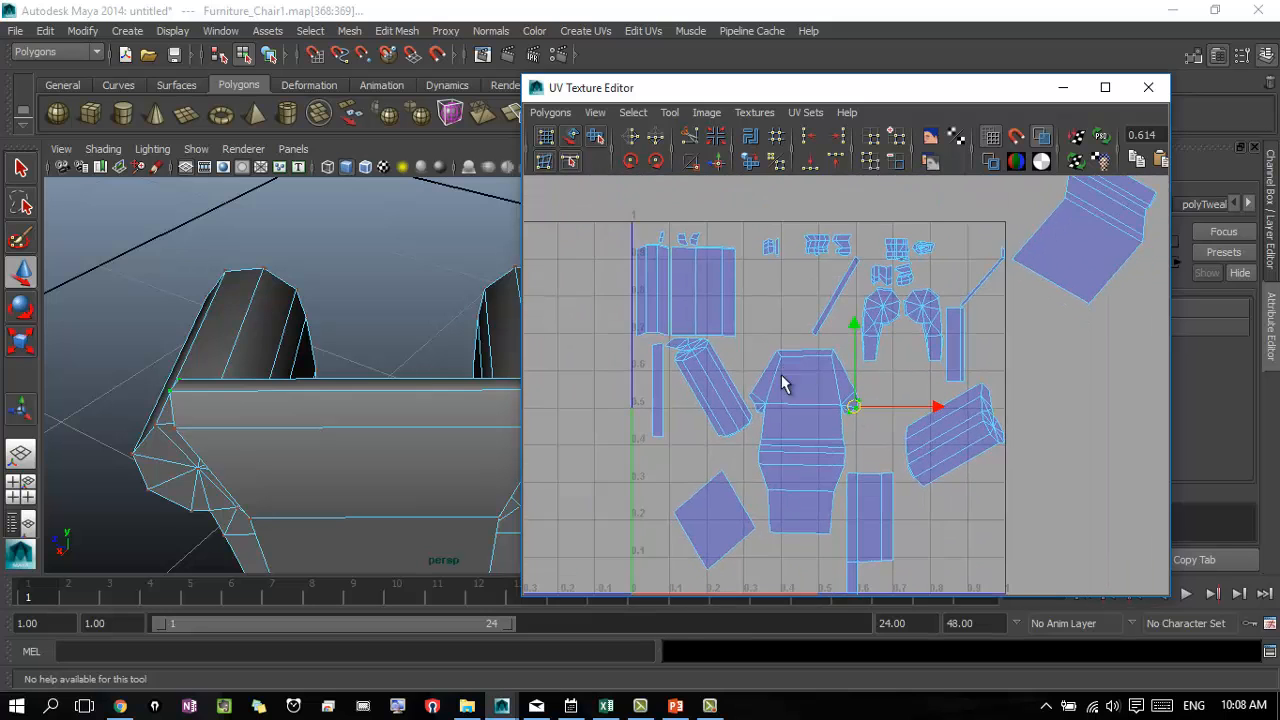
{"action": "middle_click_drag", "start_coordinate": [882, 406], "coordinate": [797, 329], "text": "alt"}
{"action": "right_click_drag", "start_coordinate": [797, 335], "coordinate": [920, 385], "text": "alt"}
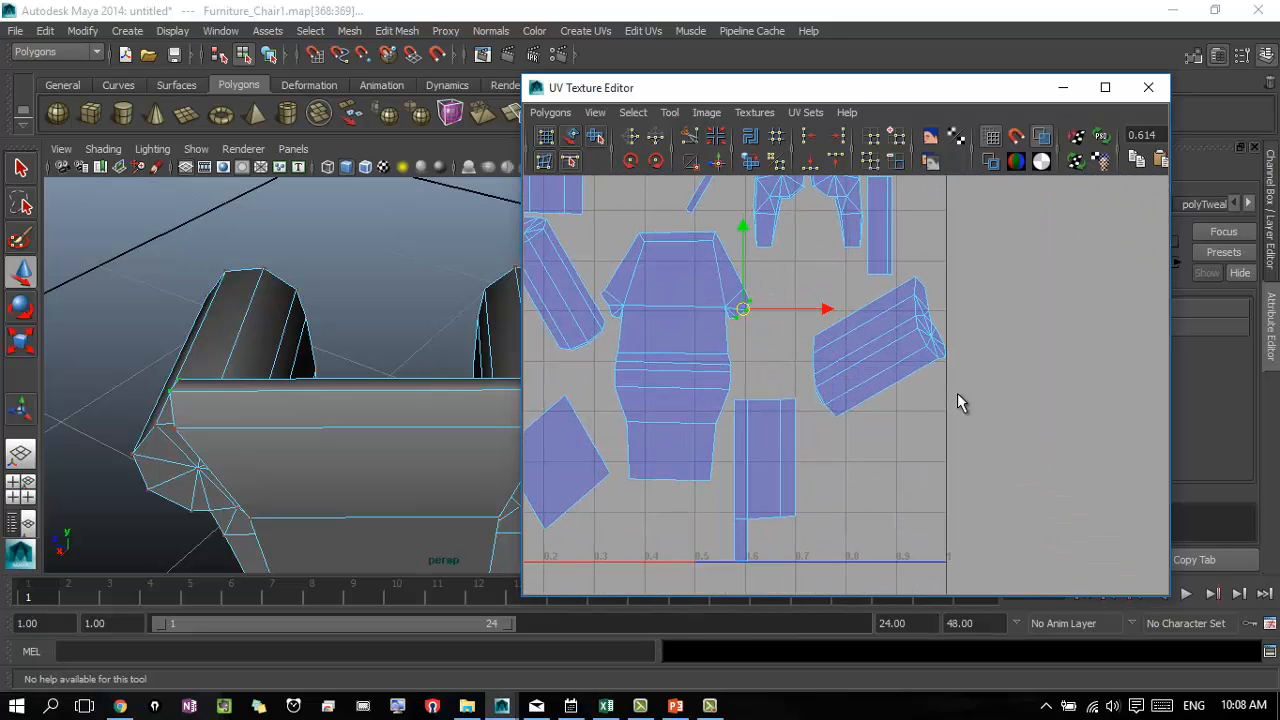
{"action": "middle_click_drag", "start_coordinate": [957, 393], "coordinate": [1061, 388], "text": "alt"}
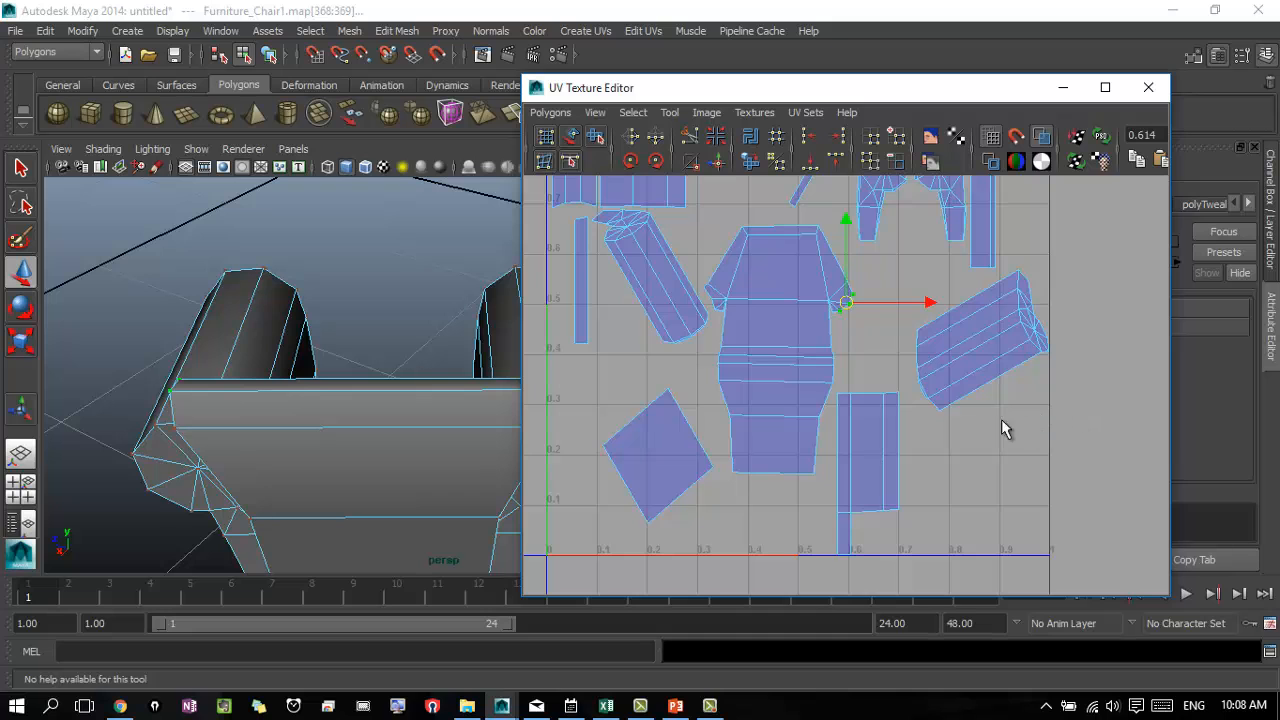
{"action": "middle_click_drag", "start_coordinate": [897, 369], "coordinate": [912, 382], "text": "alt"}
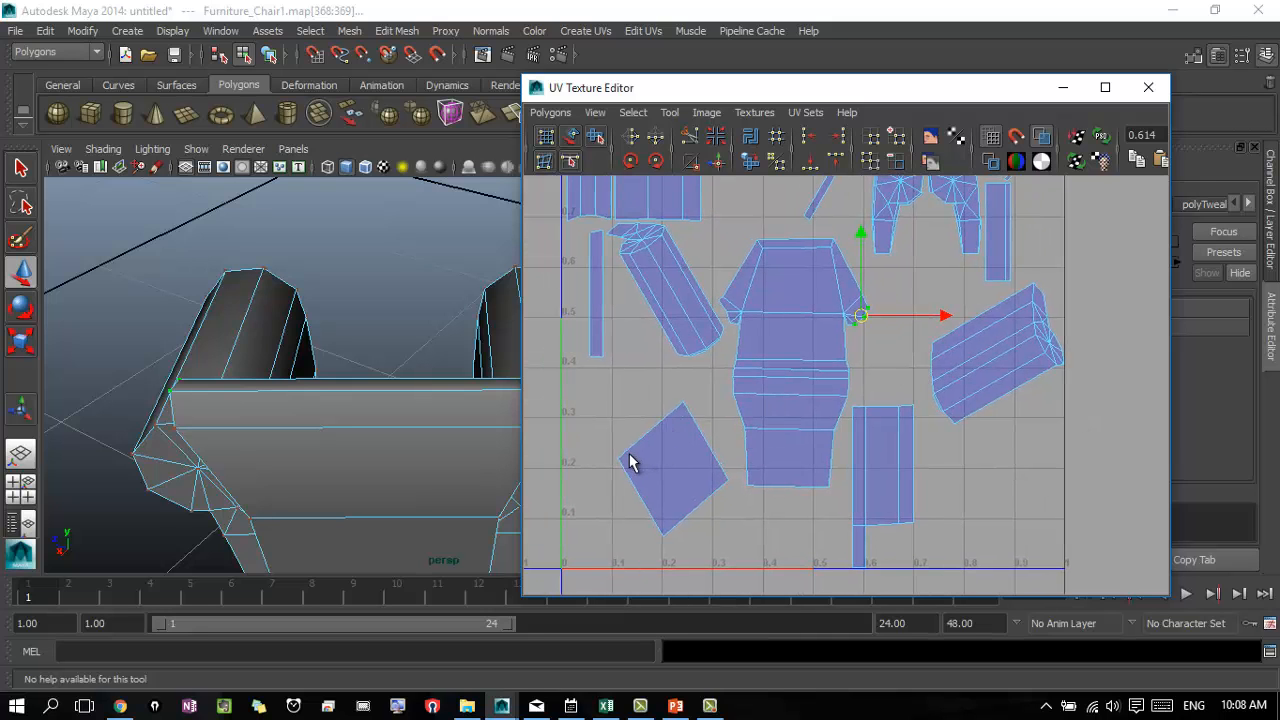
{"action": "left_click_drag", "start_coordinate": [508, 434], "coordinate": [475, 390], "text": "alt"}
{"action": "middle_click_drag", "start_coordinate": [831, 457], "coordinate": [742, 387], "text": "alt"}
{"action": "scroll", "coordinate": [871, 334], "scroll_direction": "down", "scroll_amount": 3}
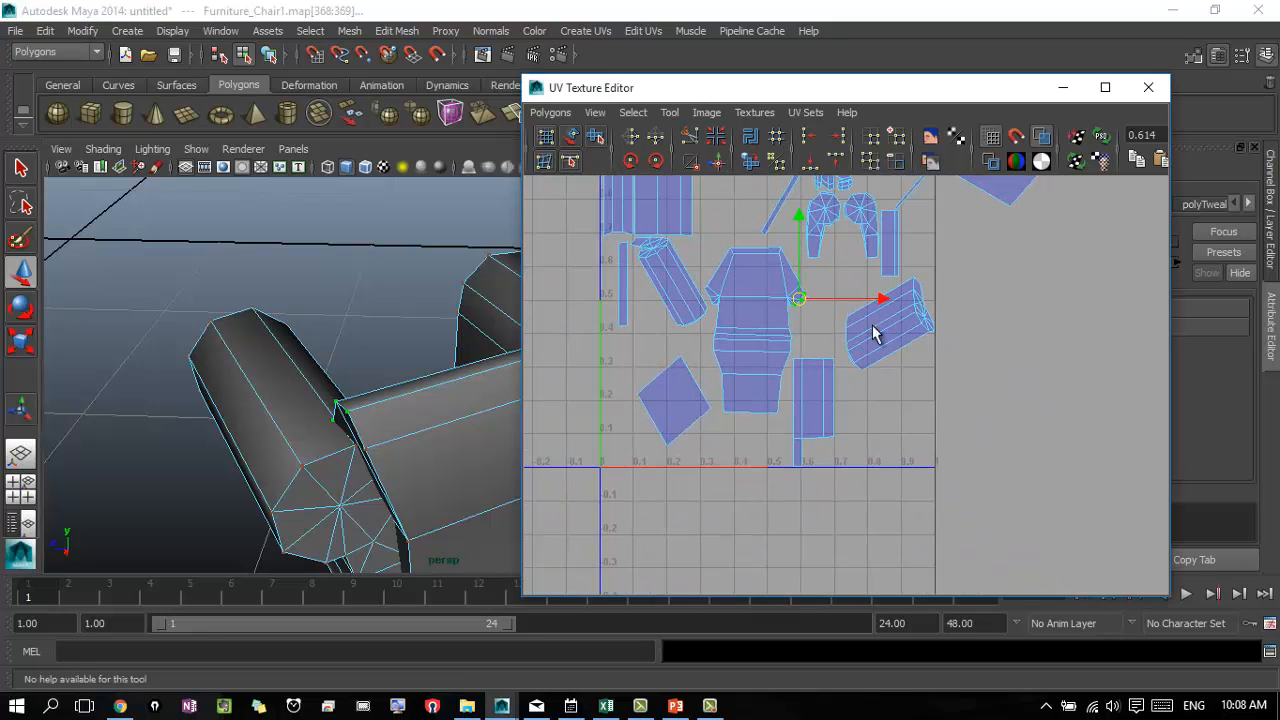
{"action": "middle_click_drag", "start_coordinate": [873, 320], "coordinate": [880, 407], "text": "alt"}
{"action": "right_click_drag", "start_coordinate": [717, 405], "coordinate": [950, 380], "text": "alt"}
{"action": "middle_click_drag", "start_coordinate": [870, 360], "coordinate": [910, 282], "text": "alt"}
{"action": "right_click_drag", "start_coordinate": [709, 320], "coordinate": [875, 323], "text": "alt"}
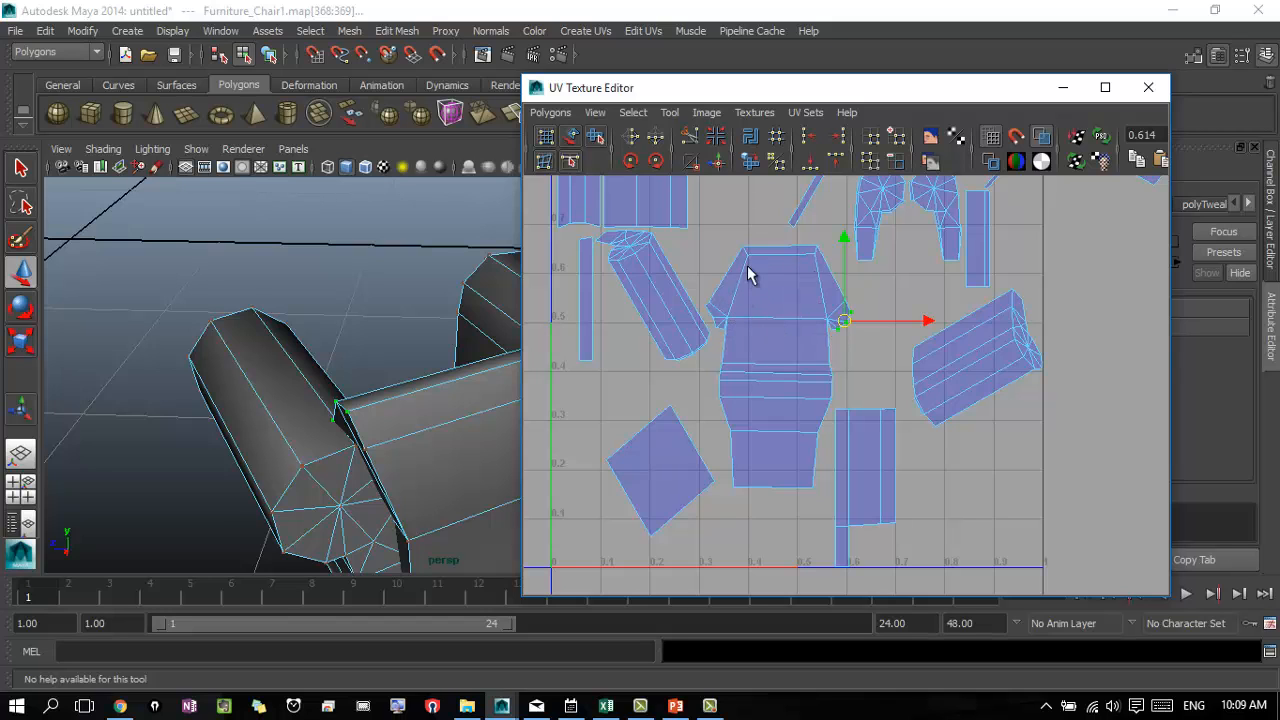
{"action": "right_click_drag", "start_coordinate": [1064, 393], "coordinate": [903, 384], "text": "alt"}
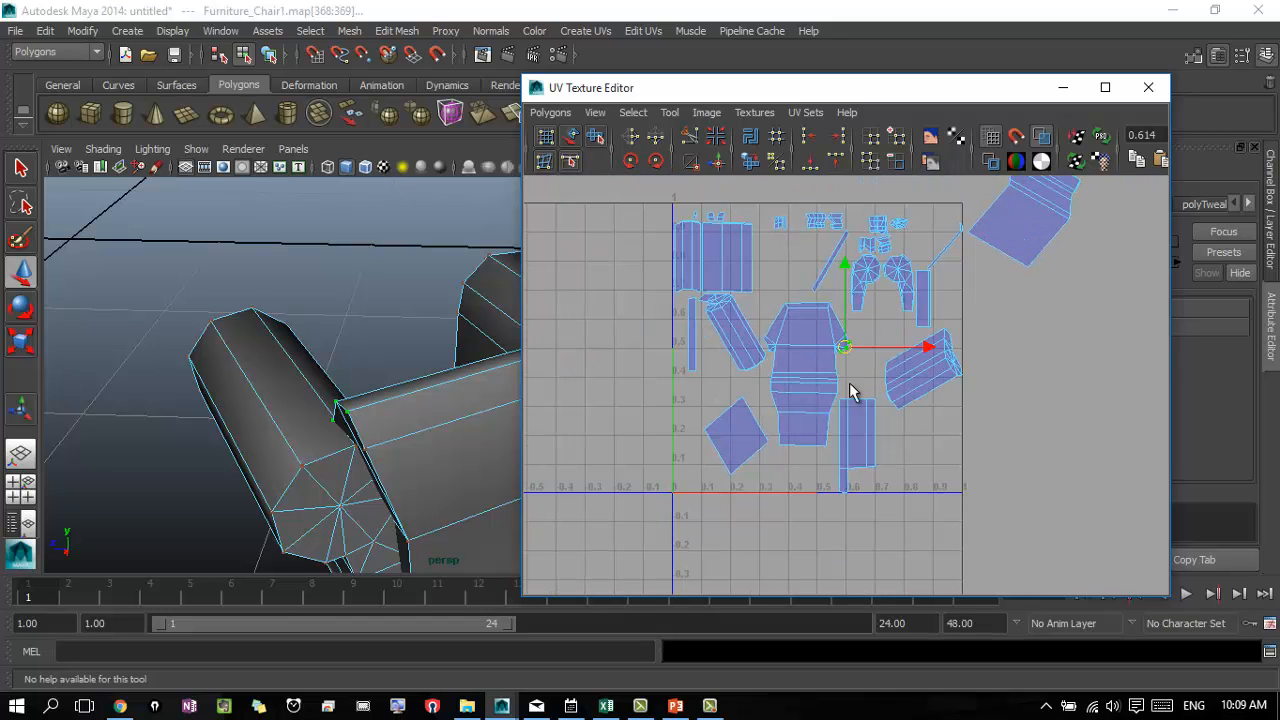
{"action": "middle_click_drag", "start_coordinate": [823, 383], "coordinate": [751, 434], "text": "alt"}
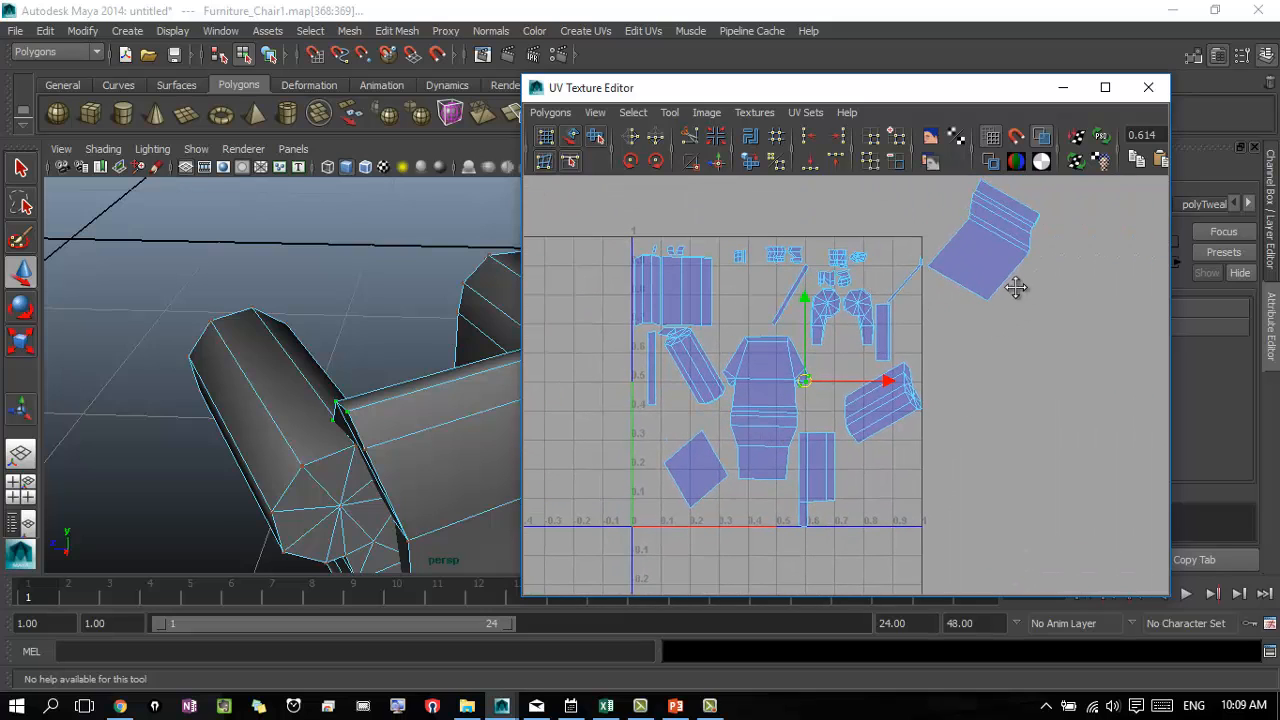
- Move the end of the thin diagonal strip slightly inward from the right border of the UV square
{"action": "middle_click_drag", "start_coordinate": [1016, 287], "coordinate": [1008, 307], "text": "alt"}
{"action": "mouse_move", "coordinate": [909, 284]}
{"action": "left_mouse_down"}
{"action": "mouse_move", "coordinate": [914, 303]}
{"action": "mouse_move", "coordinate": [904, 282]}
{"action": "left_mouse_up"}
{"action": "left_click", "coordinate": [951, 237]}
- Scale down the last shell outside the UV square and move it into the gap beside the large rectangular shell
{"action": "left_click_drag", "start_coordinate": [911, 198], "coordinate": [1036, 340]}
{"action": "key", "text": "r"}
{"action": "left_click_drag", "start_coordinate": [983, 262], "coordinate": [969, 249]}
{"action": "left_click_drag", "start_coordinate": [975, 183], "coordinate": [977, 232]}
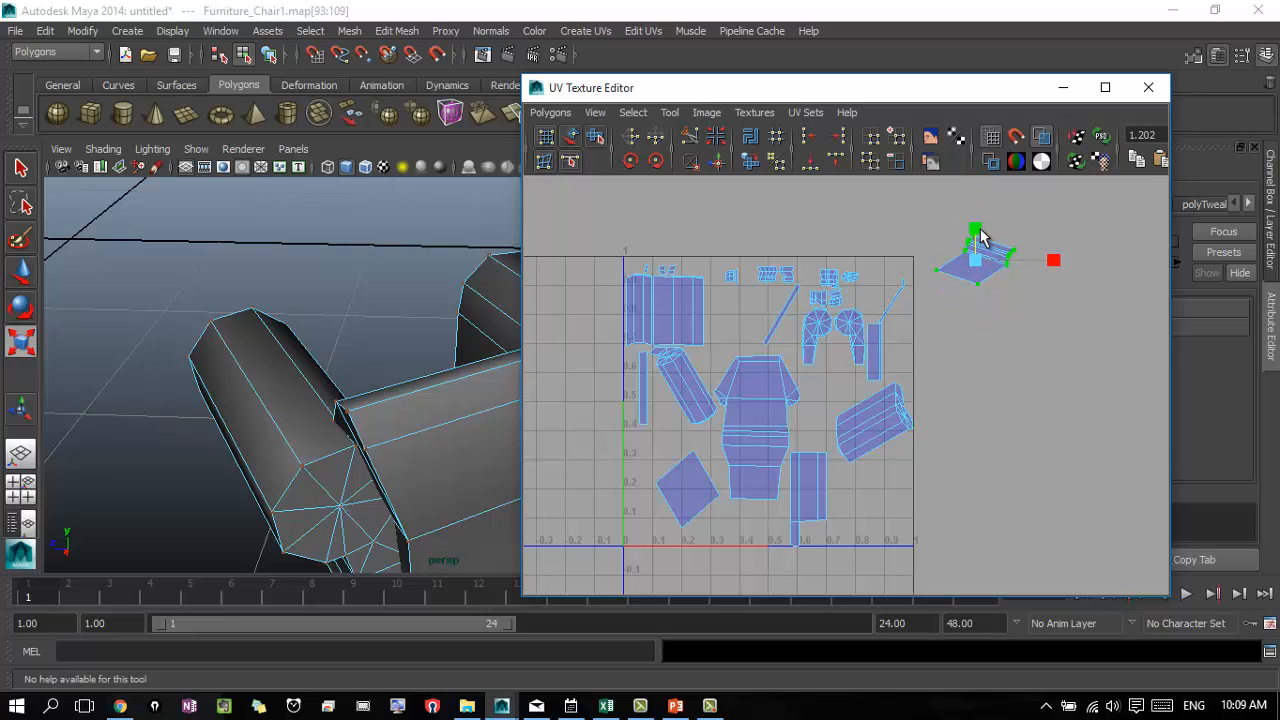
{"action": "left_click_drag", "start_coordinate": [1053, 260], "coordinate": [738, 311]}
{"action": "key", "text": "w"}
{"action": "left_click", "coordinate": [975, 324]}
- Move the outer end UVs of the right armrest shell left, just inside the border of the UV square
{"action": "right_click_drag", "start_coordinate": [975, 395], "coordinate": [807, 396], "text": "alt"}
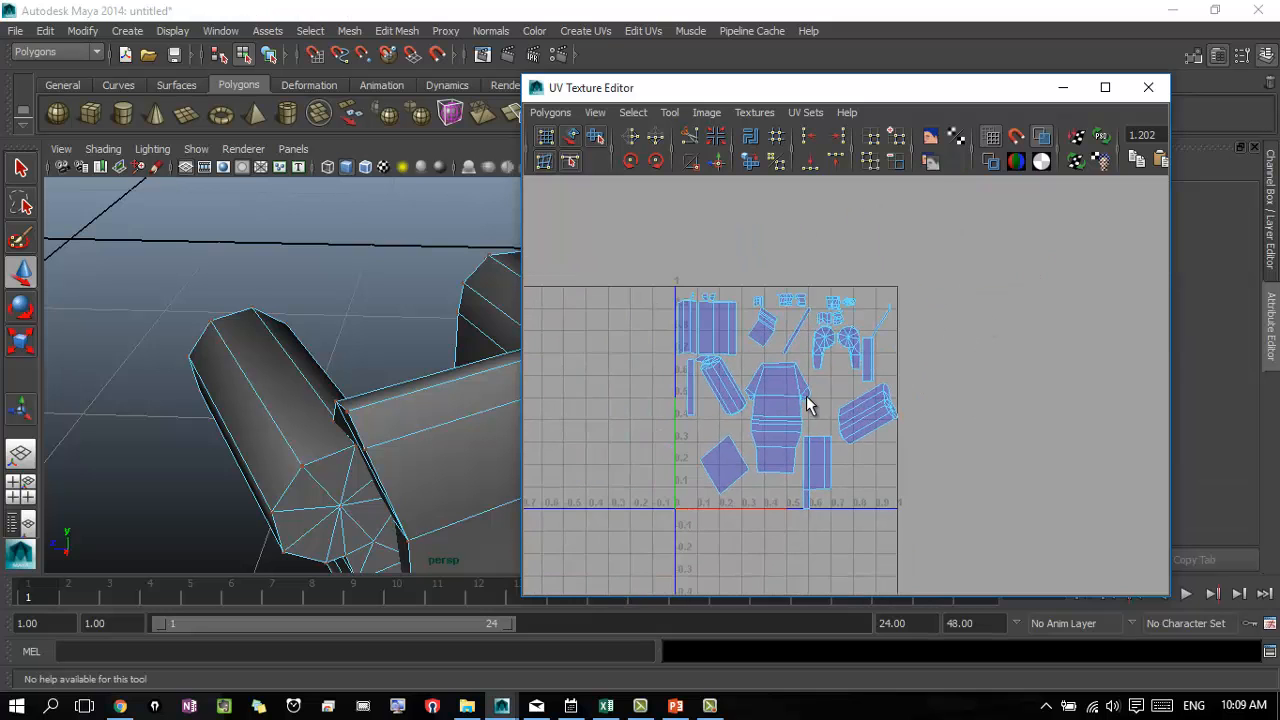
{"action": "middle_click_drag", "start_coordinate": [807, 404], "coordinate": [823, 354], "text": "alt"}
{"action": "right_click_drag", "start_coordinate": [823, 354], "coordinate": [1067, 369], "text": "alt"}
{"action": "mouse_move", "coordinate": [977, 334]}
{"action": "left_mouse_down"}
{"action": "mouse_move", "coordinate": [934, 372]}
{"action": "mouse_move", "coordinate": [940, 334]}
{"action": "mouse_move", "coordinate": [959, 337]}
{"action": "left_mouse_up"}
{"action": "left_click", "coordinate": [1022, 369]}
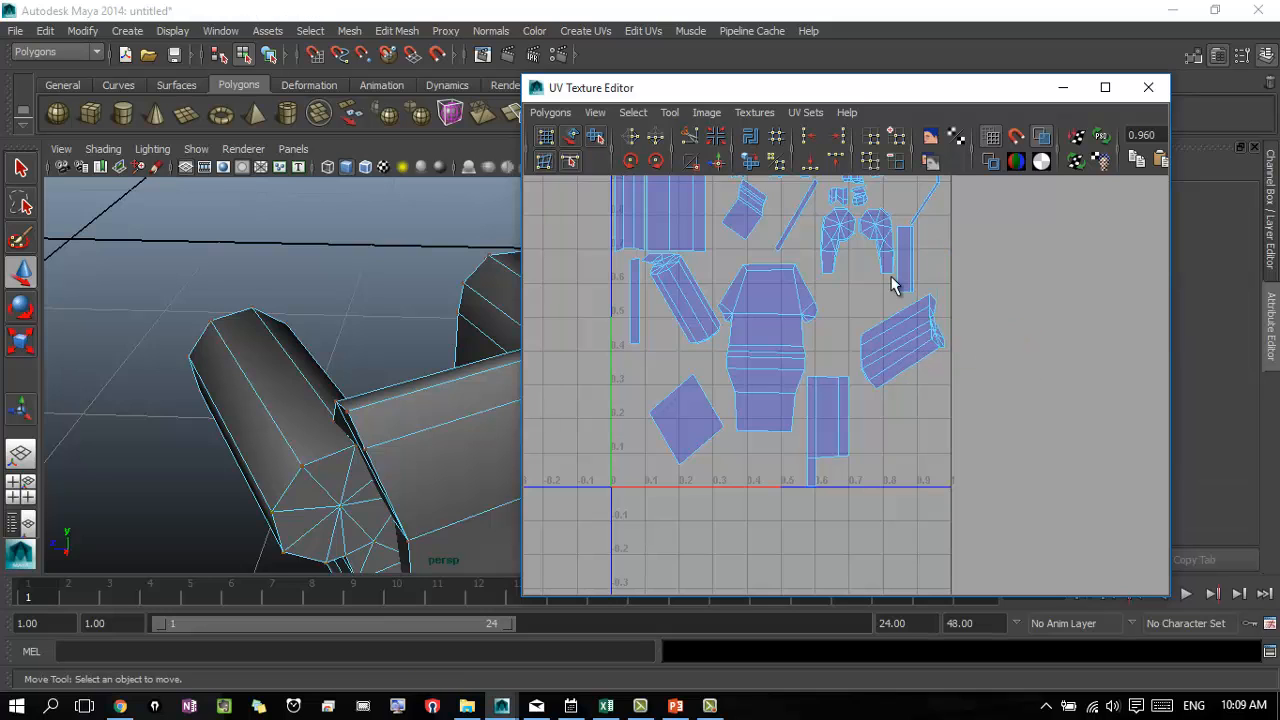
- Move the UV Texture Editor aside and select an upper triangular face on the rounded front end of the armrest
{"action": "middle_click_drag", "start_coordinate": [914, 292], "coordinate": [926, 366], "text": "alt"}
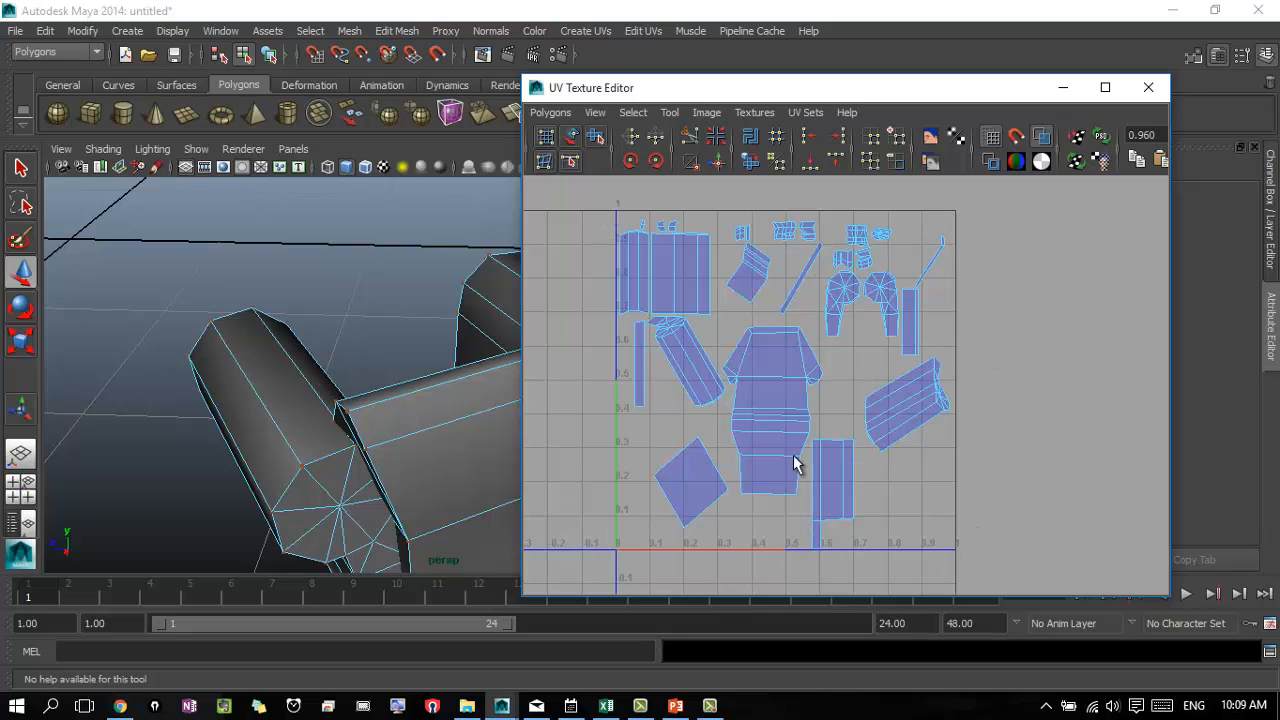
{"action": "left_click_drag", "start_coordinate": [846, 88], "coordinate": [881, 57]}
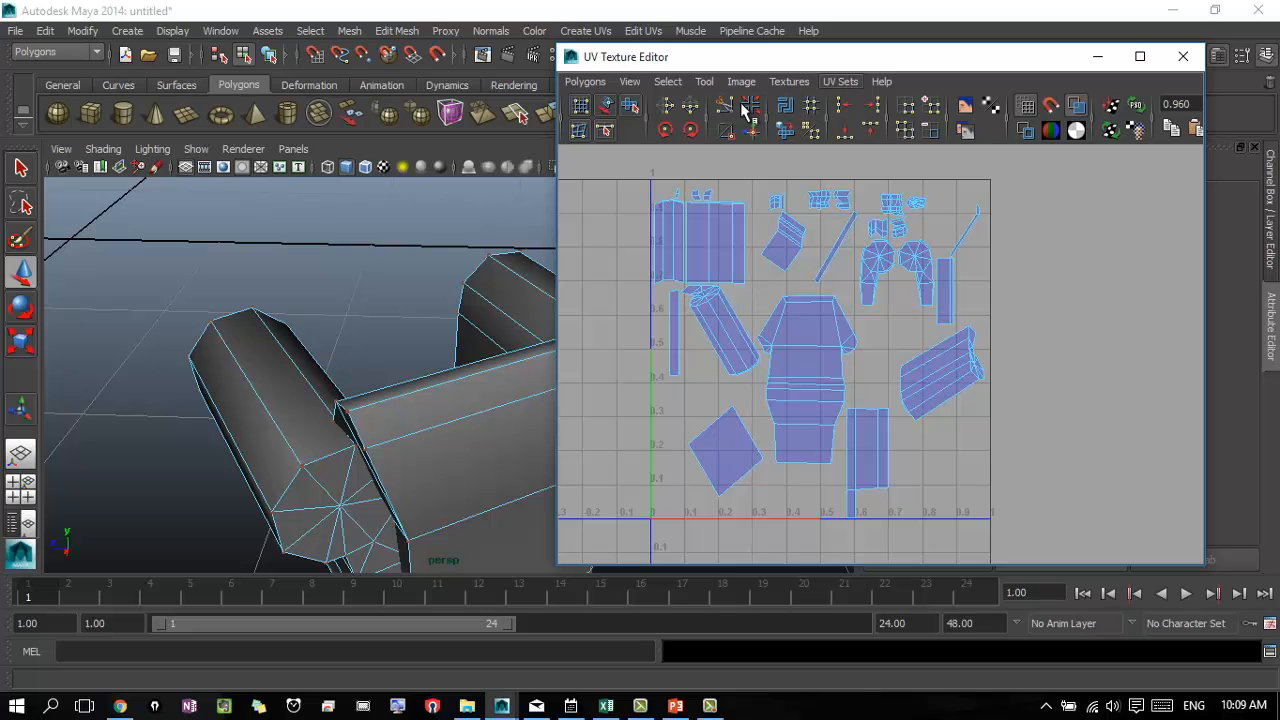
{"action": "left_click_drag", "start_coordinate": [480, 229], "coordinate": [272, 290], "text": "alt"}
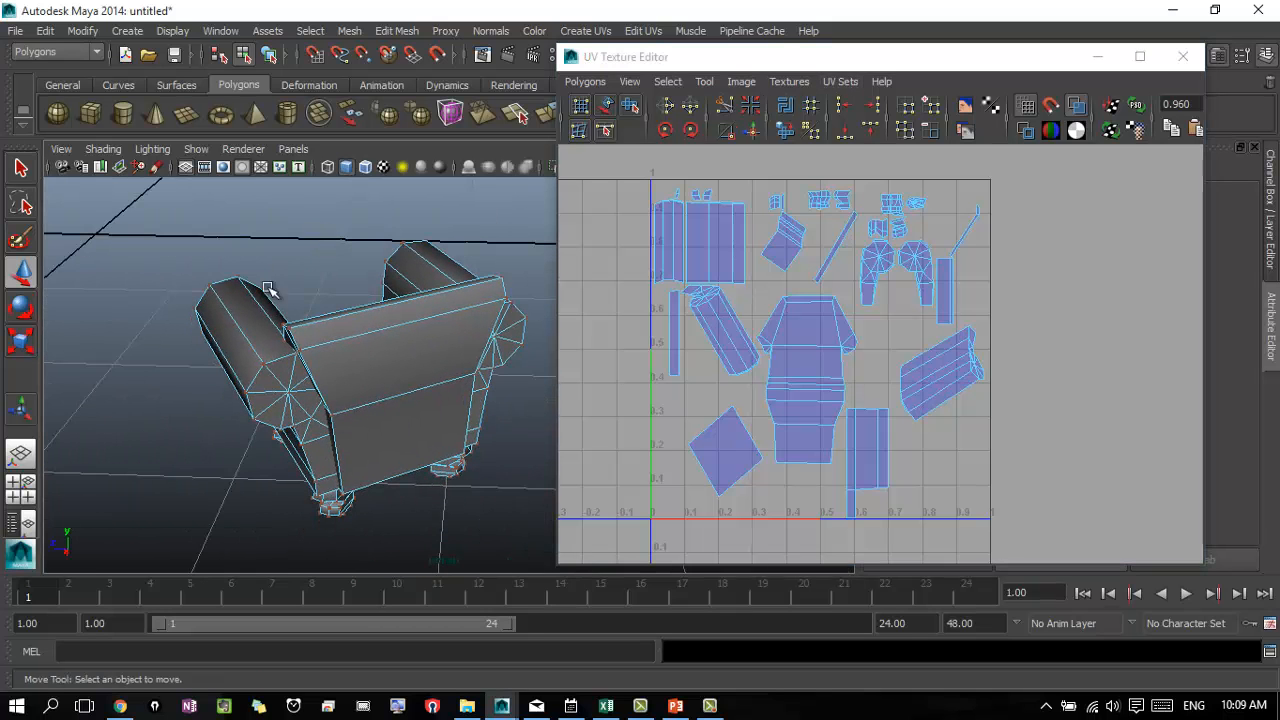
{"action": "right_click_drag", "start_coordinate": [291, 423], "coordinate": [491, 406], "text": "alt"}
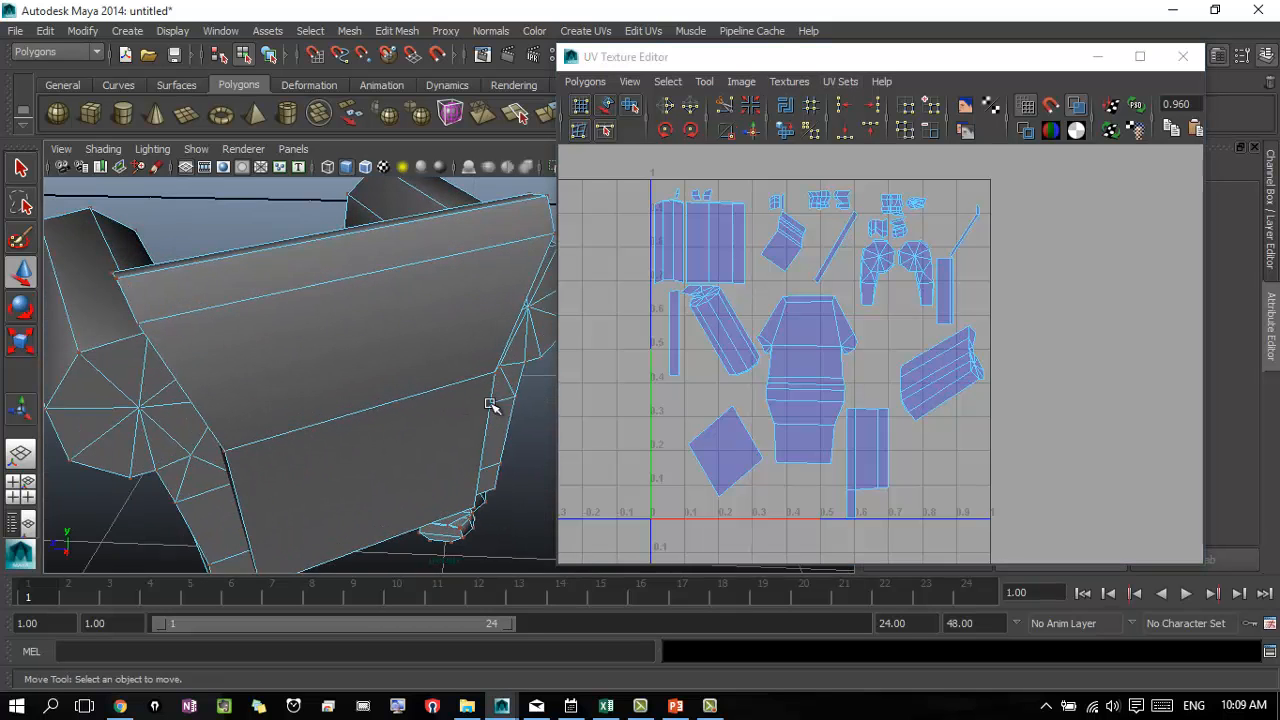
{"action": "left_click_drag", "start_coordinate": [289, 390], "coordinate": [440, 350], "text": "alt"}
{"action": "left_click_drag", "start_coordinate": [199, 338], "coordinate": [290, 340], "text": "alt"}
{"action": "right_click_drag", "start_coordinate": [310, 375], "coordinate": [410, 293]}
{"action": "left_click_drag", "start_coordinate": [194, 280], "coordinate": [337, 312], "text": "alt"}
{"action": "right_click_drag", "start_coordinate": [333, 308], "coordinate": [335, 352]}
{"action": "left_click", "coordinate": [345, 285]}
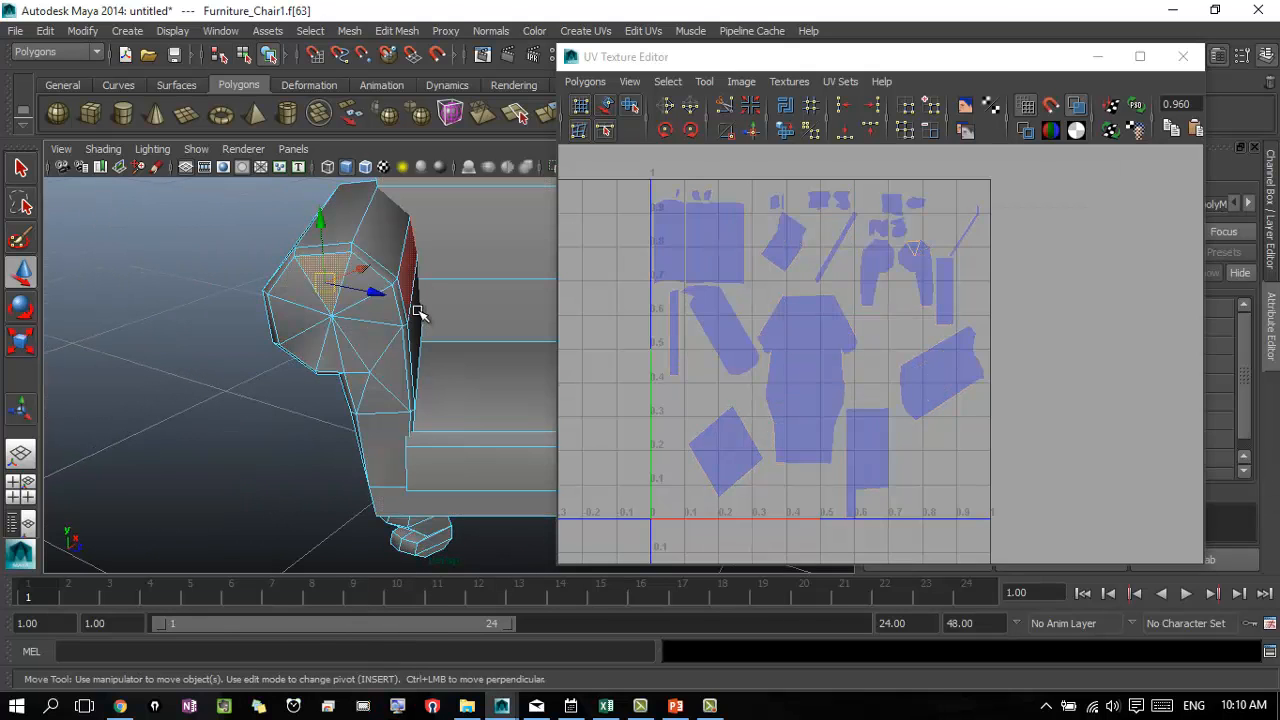
- Grow the face selection to cover both armrests and the connected front frame, and apply automatic mapping to these faces
{"action": "key", "text": "shift+period"}
{"action": "key", "text": "shift+period"}
{"action": "key", "text": "shift+period"}
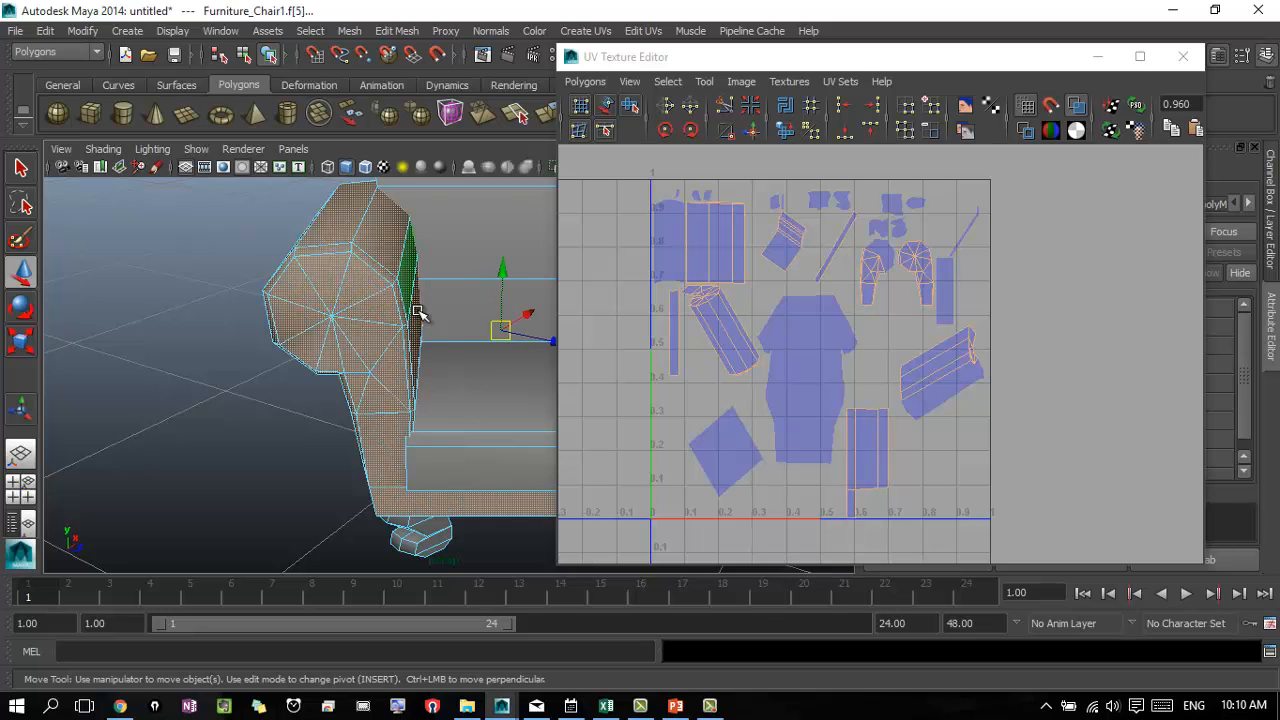
{"action": "left_click_drag", "start_coordinate": [503, 389], "coordinate": [280, 370], "text": "alt"}
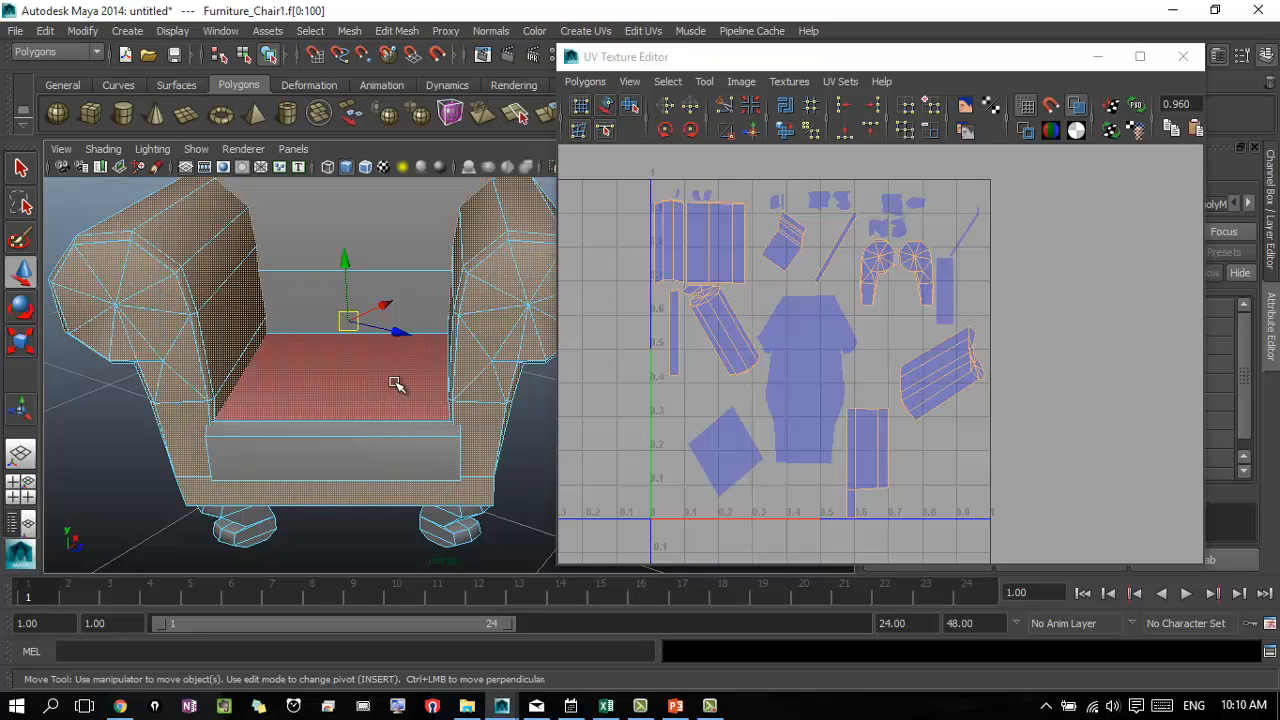
{"action": "middle_click_drag", "start_coordinate": [400, 323], "coordinate": [340, 385], "text": "alt"}
{"action": "right_click_drag", "start_coordinate": [380, 388], "coordinate": [289, 400], "text": "alt"}
{"action": "left_click_drag", "start_coordinate": [289, 400], "coordinate": [357, 376], "text": "alt"}
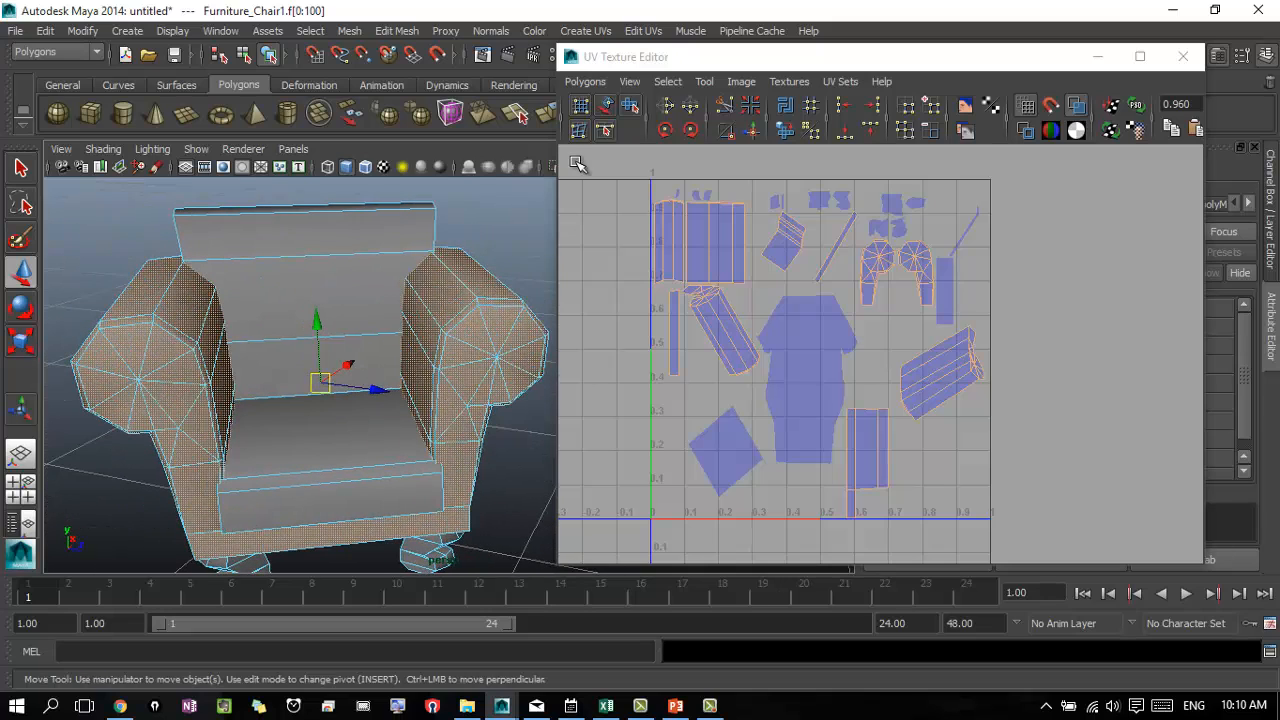
{"action": "left_click", "coordinate": [578, 32]}
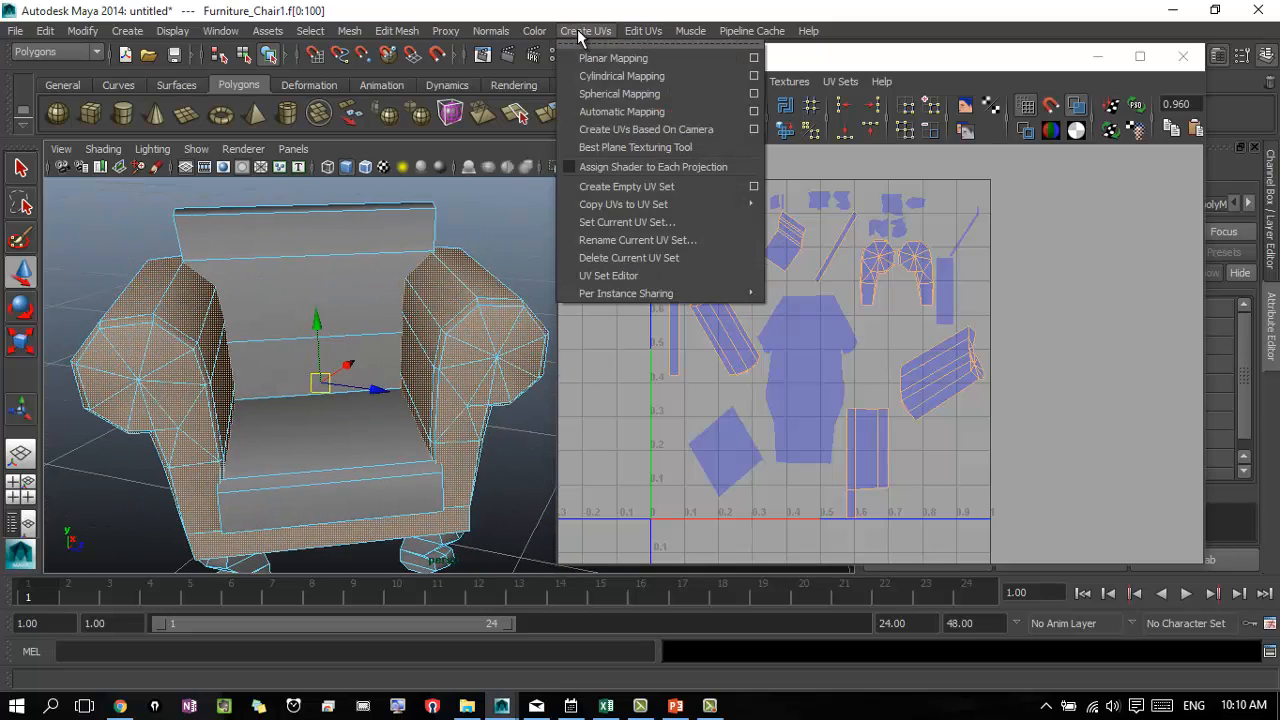
{"action": "left_click", "coordinate": [621, 111]}
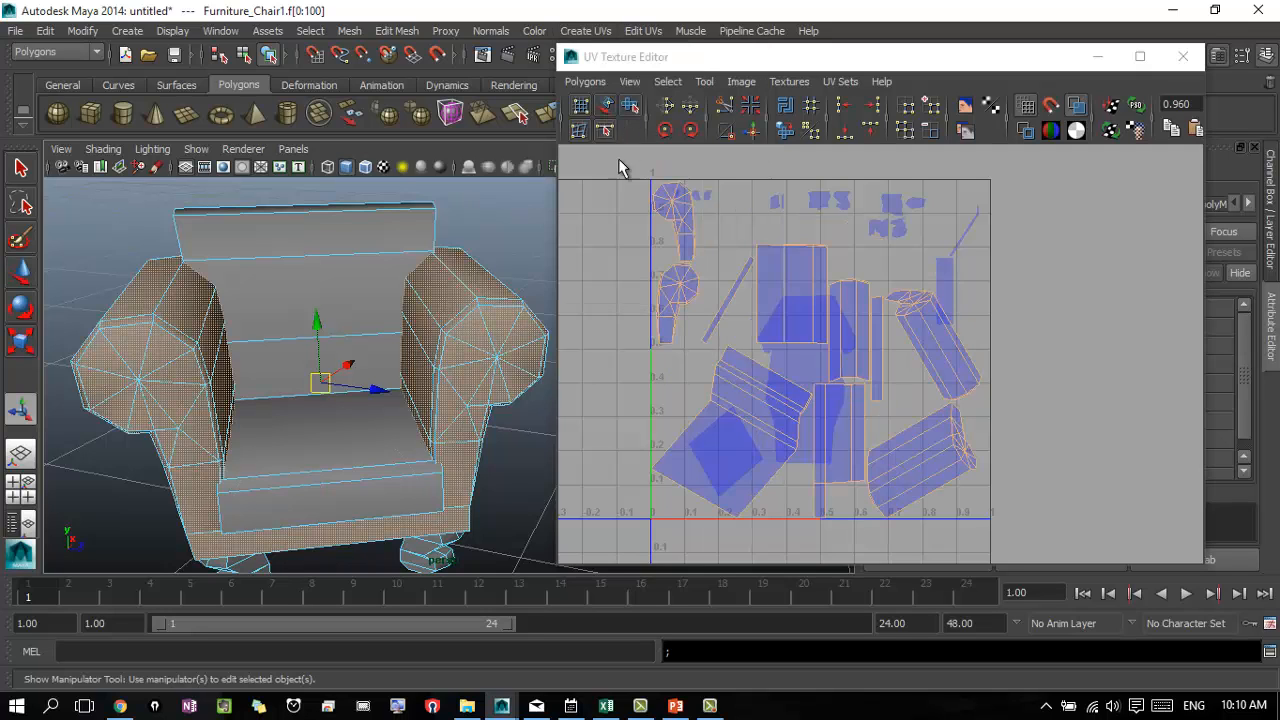
- Examine the remapped armrest shells in the UV layout and the chair's armrests, backrest and seat from several sides
{"action": "middle_click_drag", "start_coordinate": [954, 389], "coordinate": [826, 294], "text": "alt"}
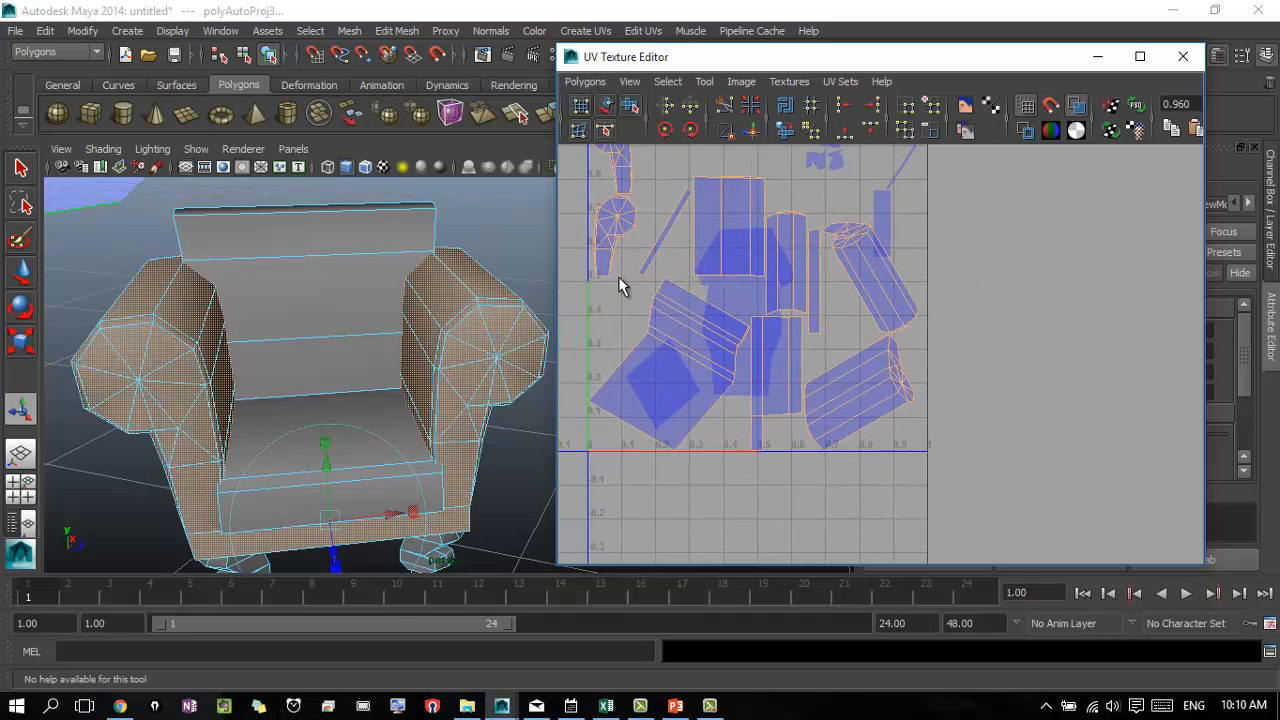
{"action": "middle_click_drag", "start_coordinate": [631, 281], "coordinate": [709, 363], "text": "alt"}
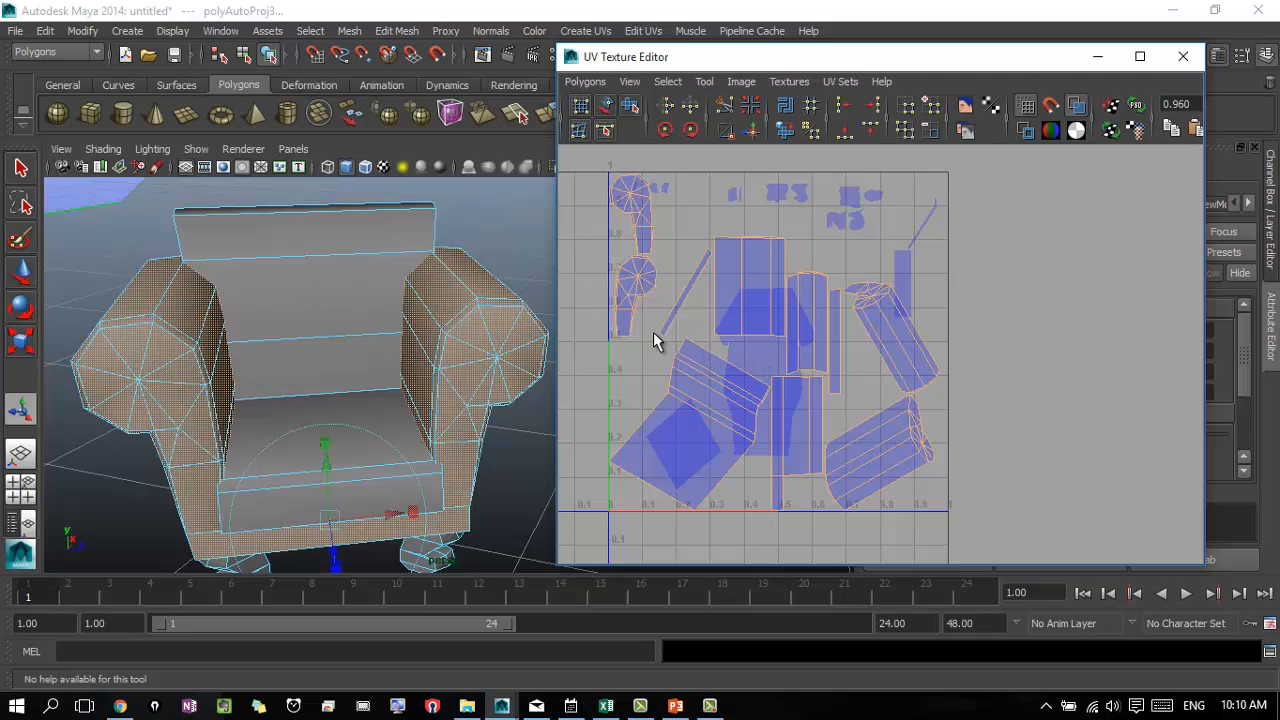
{"action": "left_click_drag", "start_coordinate": [325, 250], "coordinate": [490, 262], "text": "alt"}
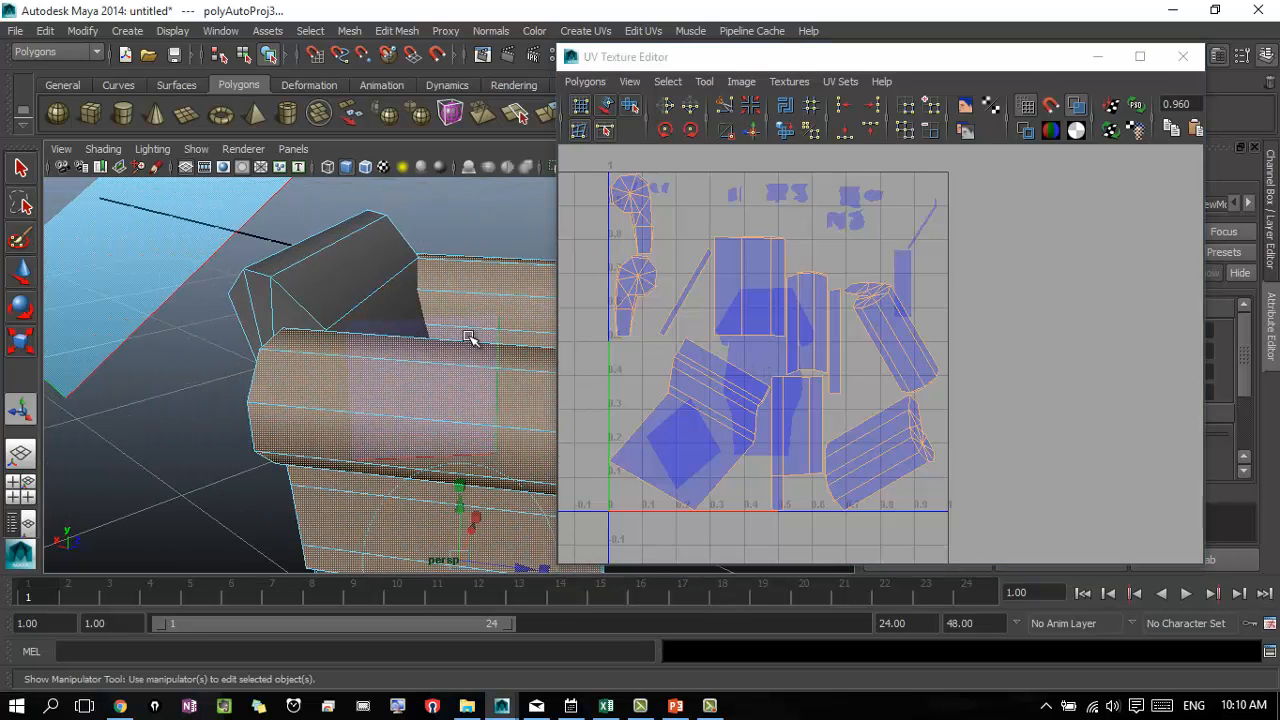
{"action": "left_click_drag", "start_coordinate": [472, 340], "coordinate": [557, 314], "text": "alt"}
{"action": "left_click_drag", "start_coordinate": [449, 451], "coordinate": [337, 220], "text": "alt"}
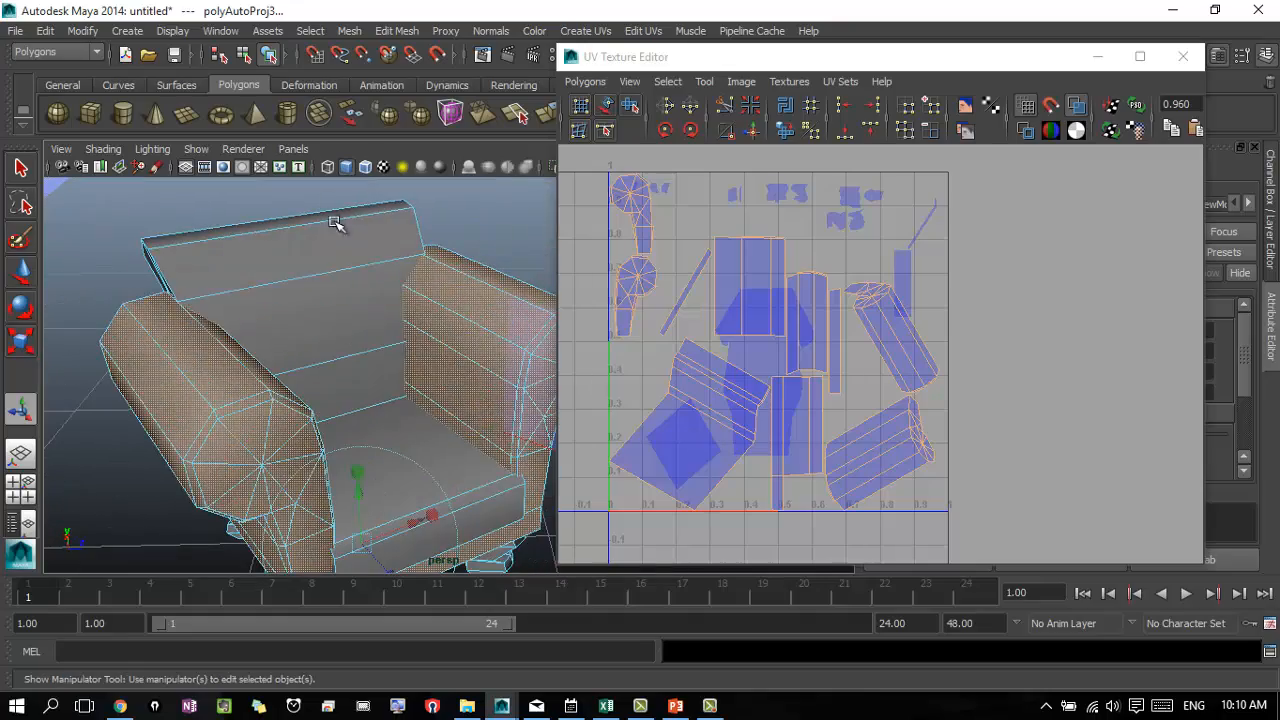
{"action": "left_click_drag", "start_coordinate": [475, 415], "coordinate": [515, 258], "text": "alt"}
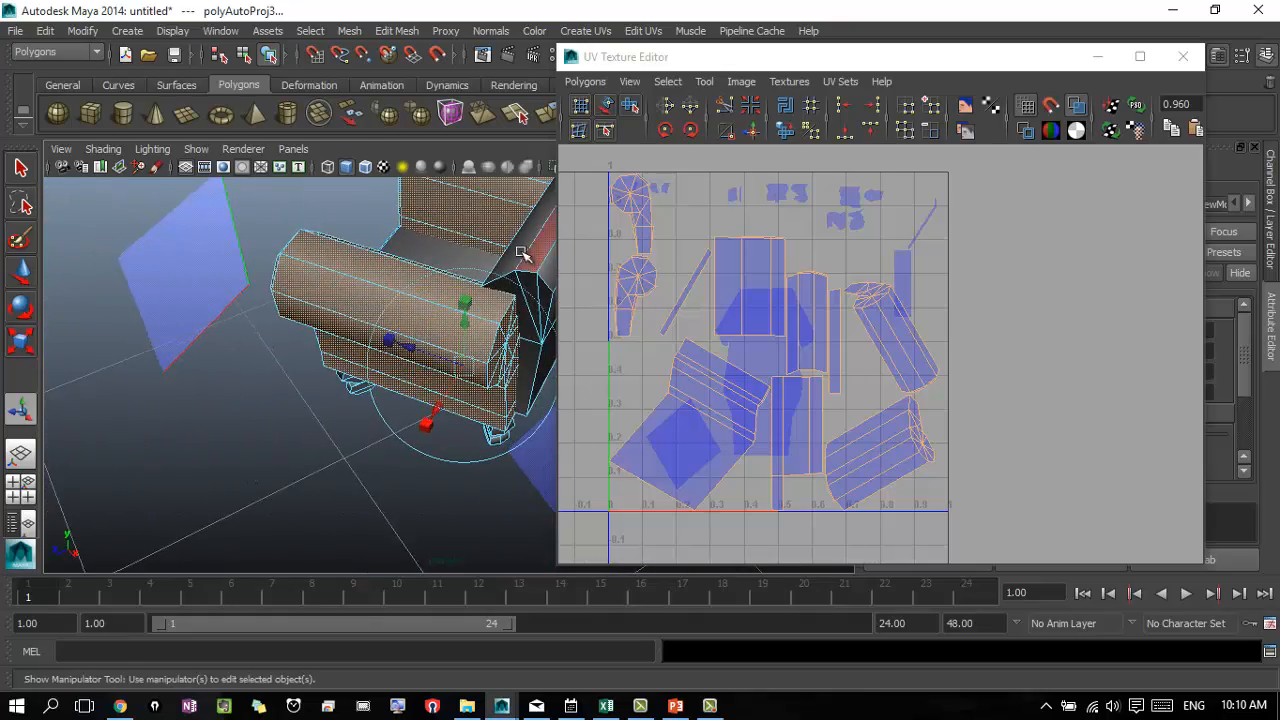
{"action": "middle_click_drag", "start_coordinate": [515, 258], "coordinate": [234, 262], "text": "alt"}
{"action": "left_click_drag", "start_coordinate": [234, 262], "coordinate": [452, 275], "text": "alt"}
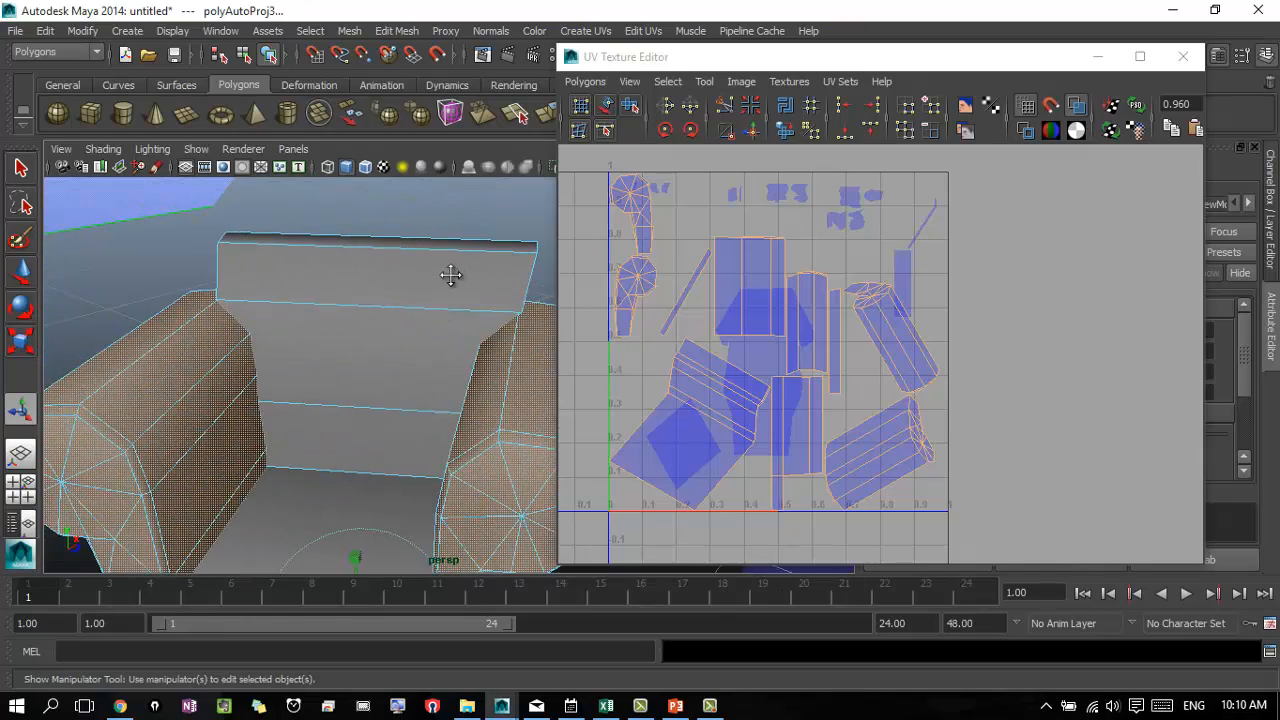
{"action": "middle_click_drag", "start_coordinate": [246, 426], "coordinate": [222, 268], "text": "alt"}
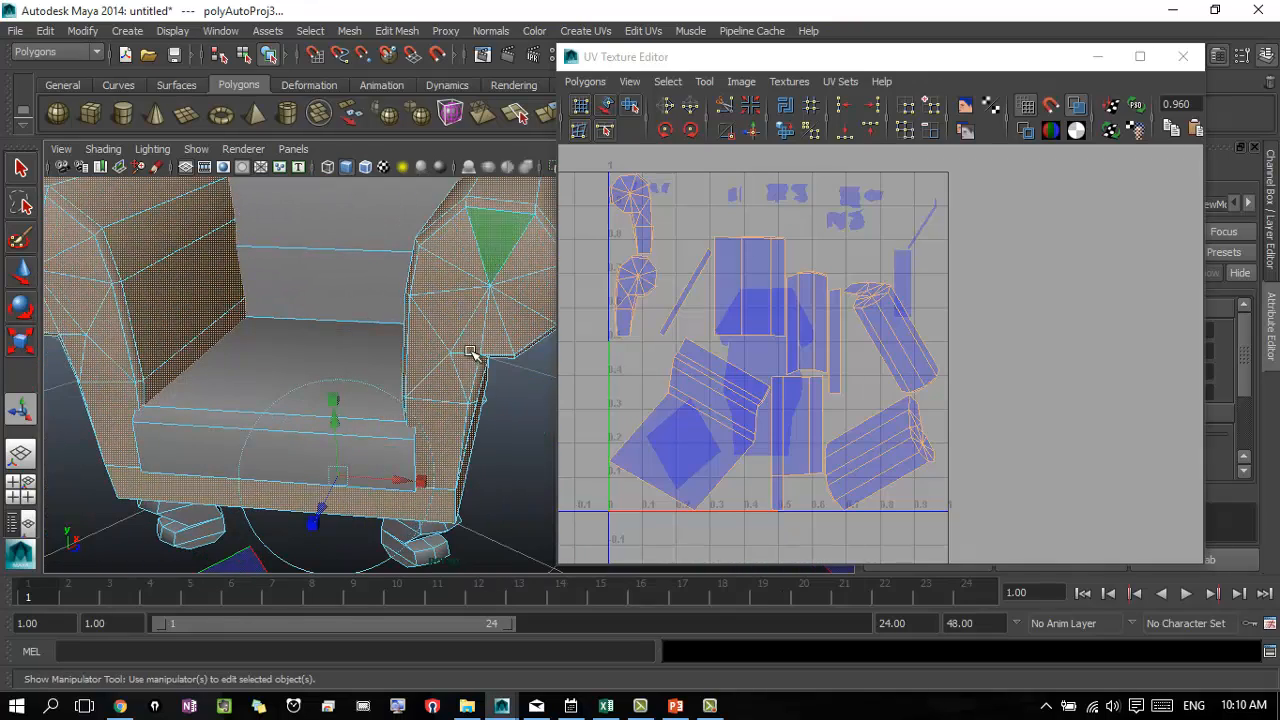
- Select all faces of the seat cushion and apply automatic mapping to them
{"action": "left_click", "coordinate": [180, 446]}
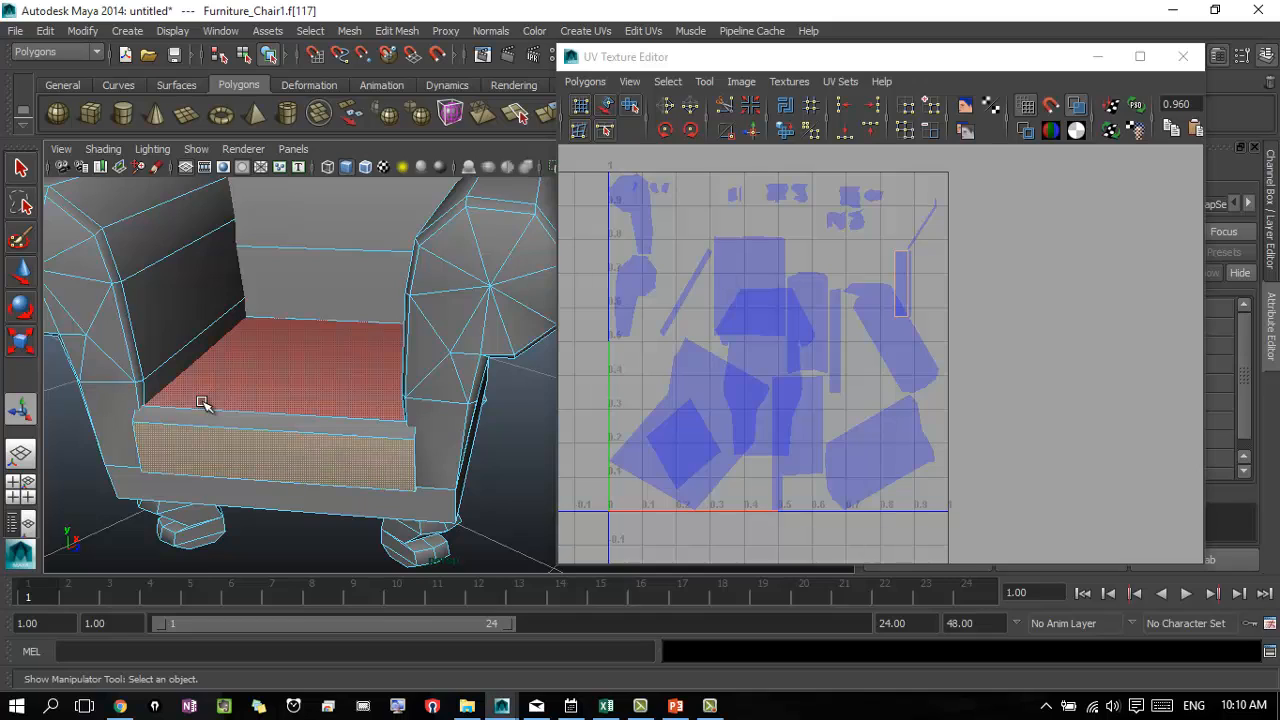
{"action": "left_click", "coordinate": [201, 402], "text": "shift"}
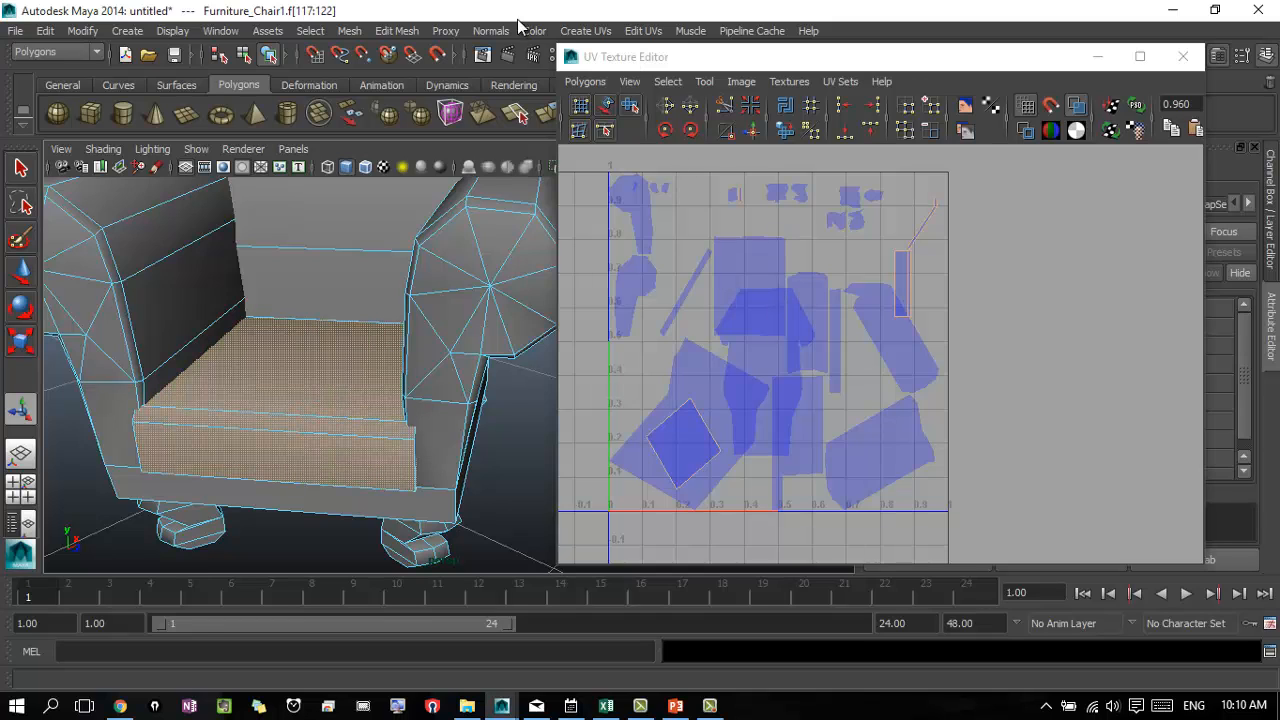
{"action": "left_click", "coordinate": [586, 31]}
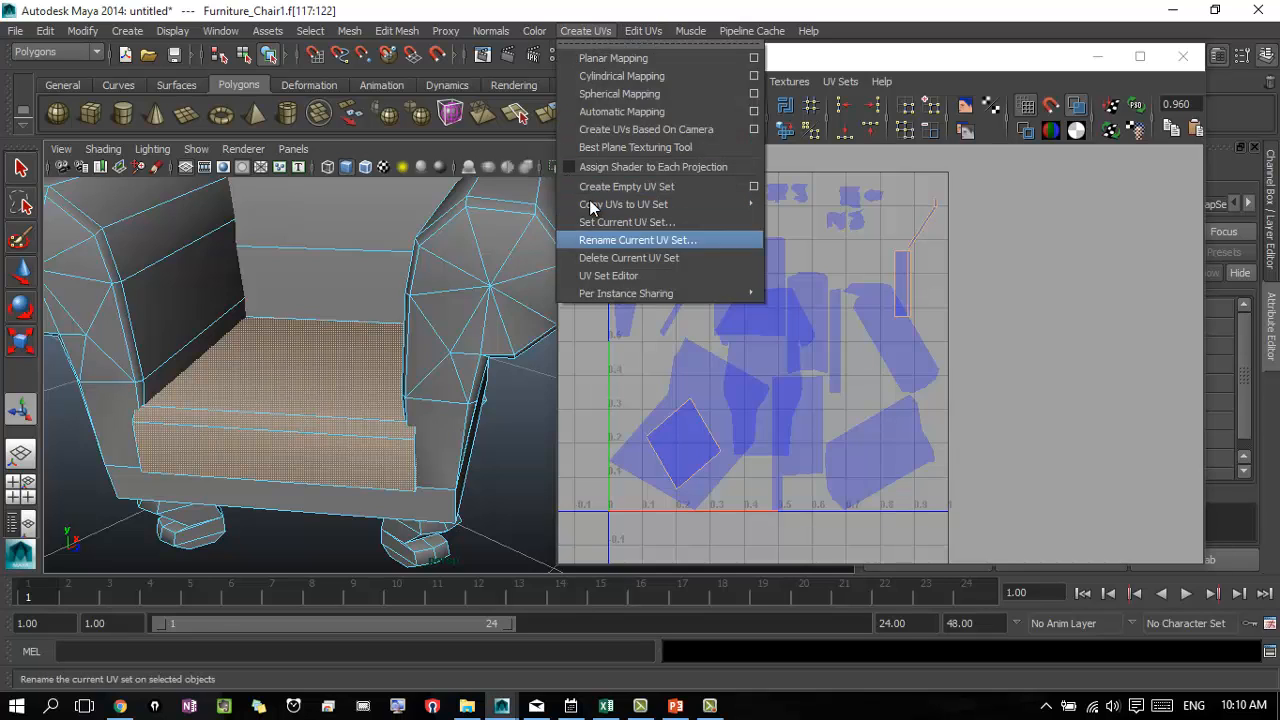
{"action": "left_click", "coordinate": [625, 129]}
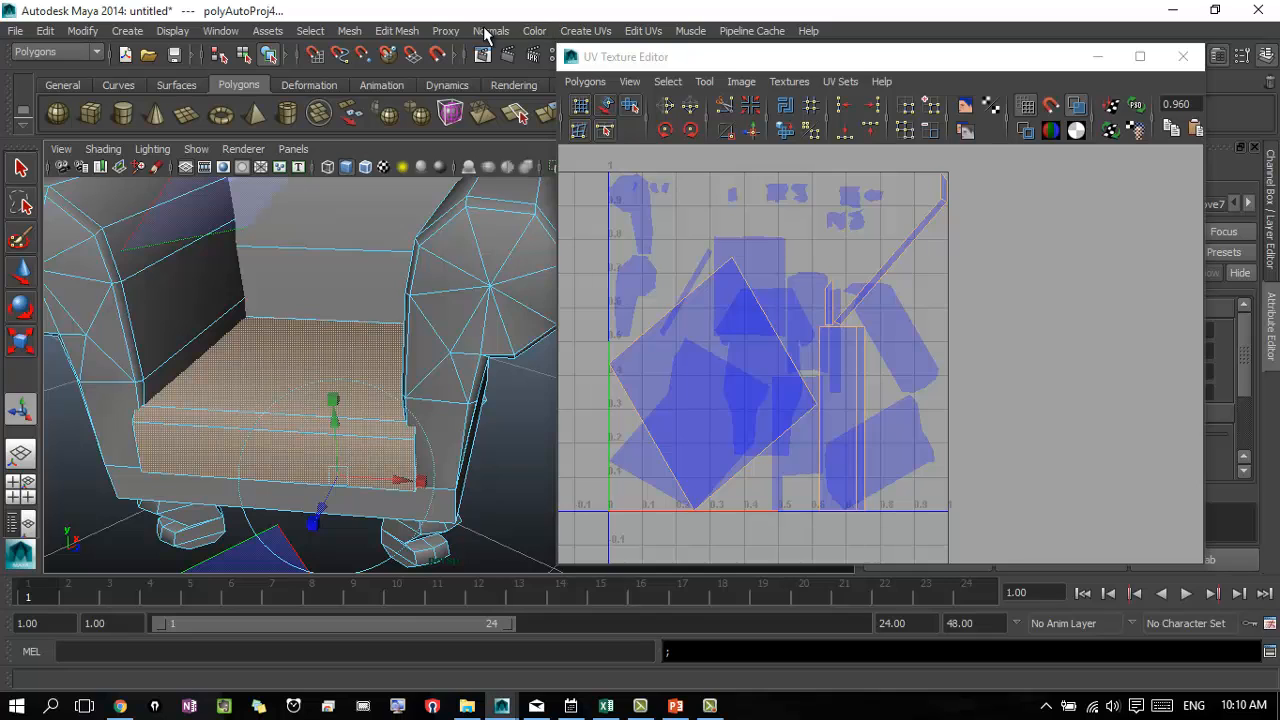
- Apply planar mapping to the seat cushion's faces and move the projected shell sideways into the empty space beyond the UV square's U = 1 border
{"action": "left_click", "coordinate": [585, 33]}
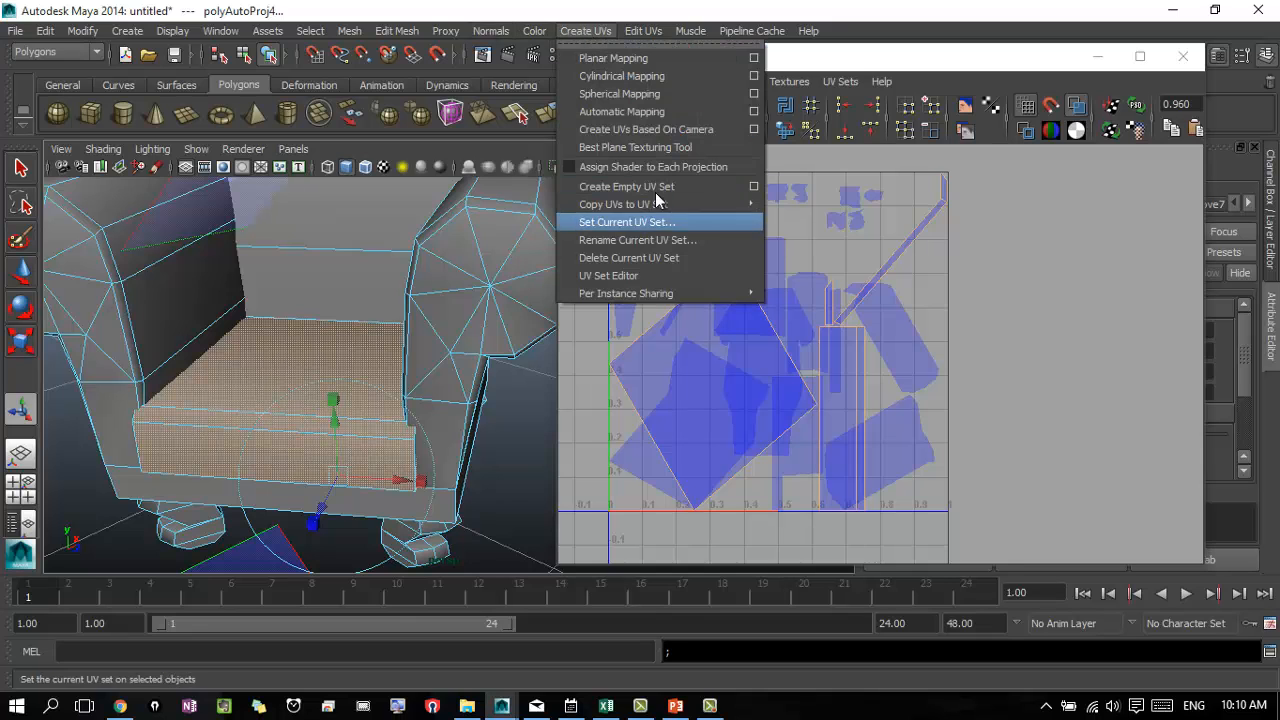
{"action": "left_click", "coordinate": [642, 57]}
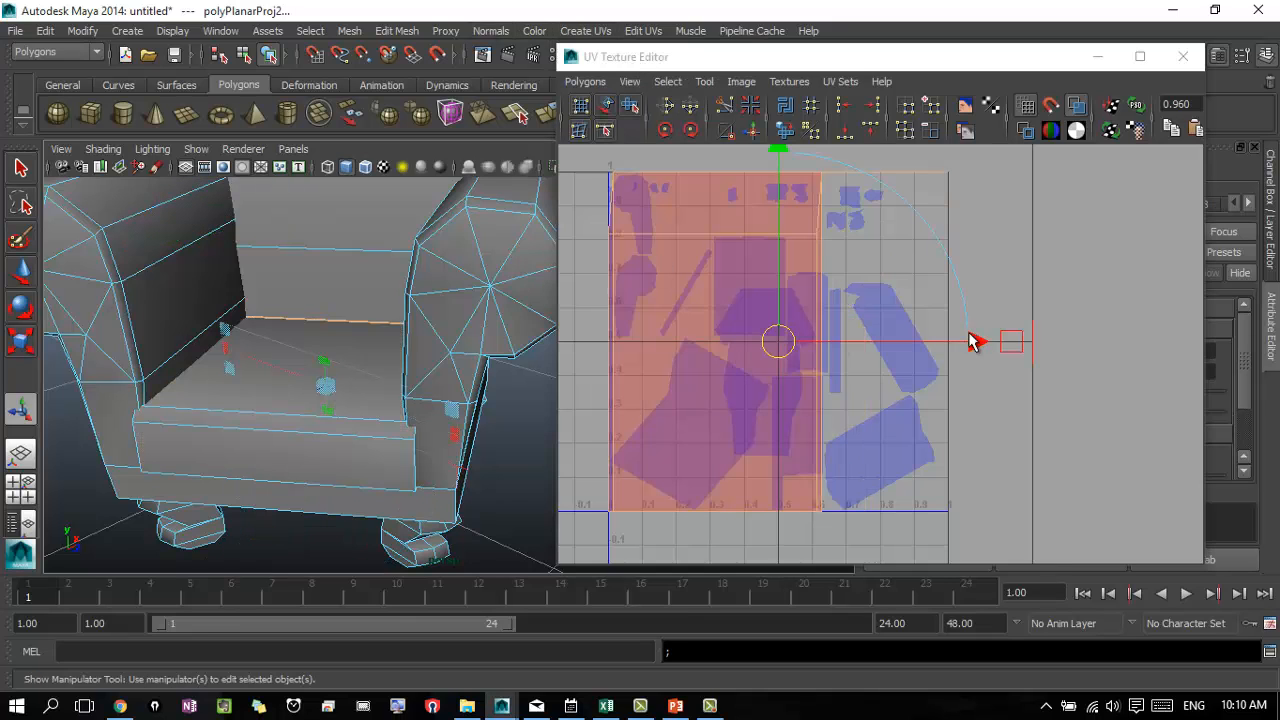
{"action": "left_click_drag", "start_coordinate": [970, 340], "coordinate": [1146, 343]}
{"action": "middle_click_drag", "start_coordinate": [926, 356], "coordinate": [704, 329], "text": "alt"}
{"action": "left_click_drag", "start_coordinate": [1074, 318], "coordinate": [1184, 319]}
{"action": "left_click_drag", "start_coordinate": [363, 354], "coordinate": [420, 410], "text": "alt"}
{"action": "middle_click_drag", "start_coordinate": [1022, 324], "coordinate": [1014, 352], "text": "alt"}
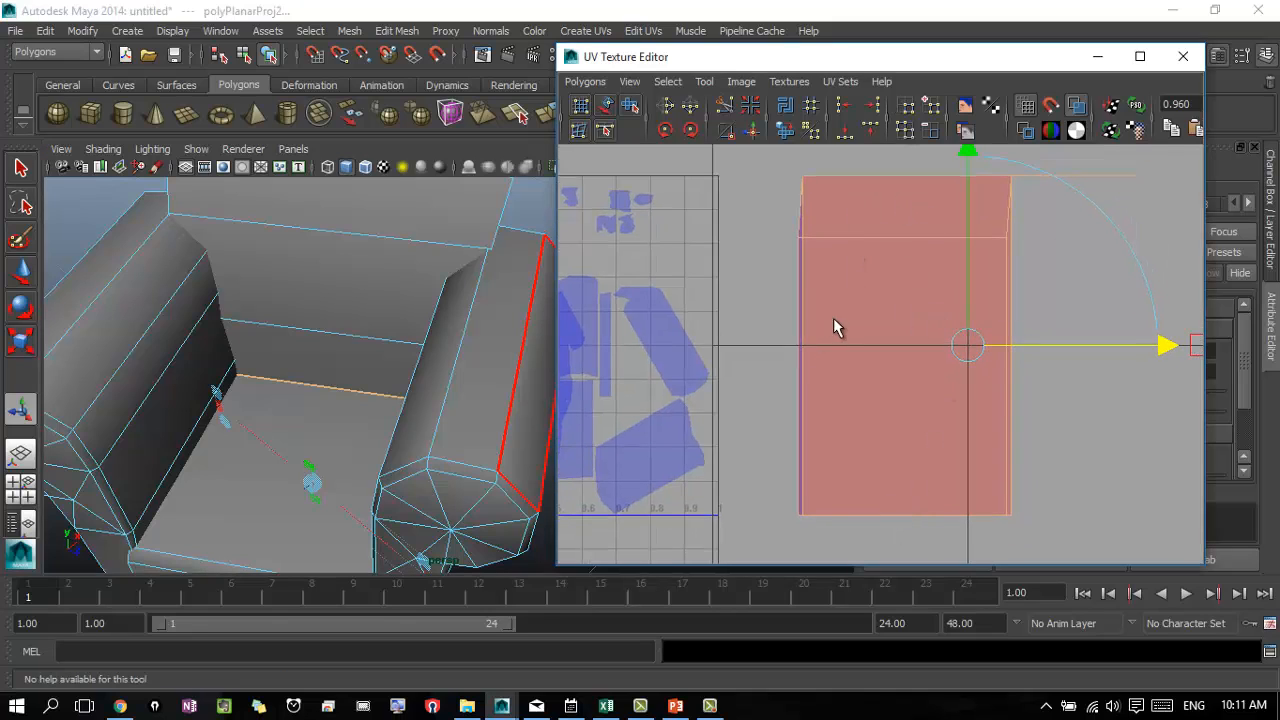
{"action": "right_click_drag", "start_coordinate": [833, 317], "coordinate": [775, 300], "text": "alt"}
{"action": "middle_click_drag", "start_coordinate": [781, 317], "coordinate": [954, 321], "text": "alt"}
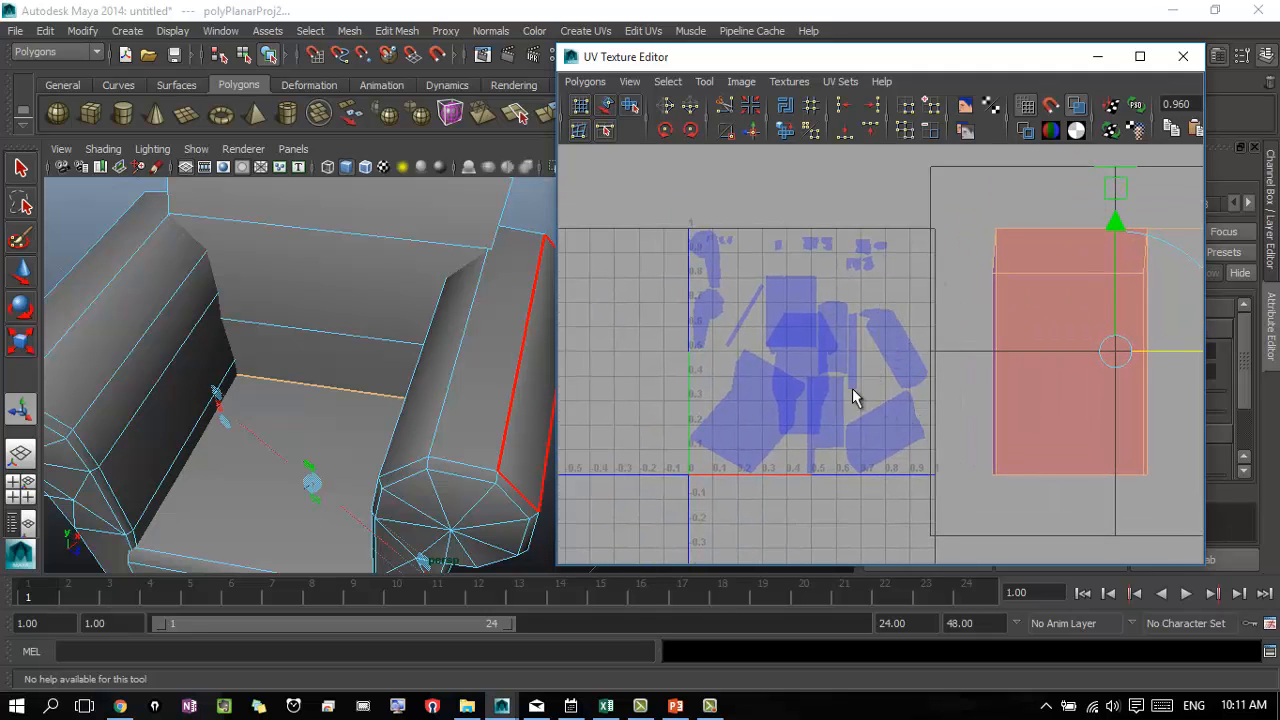
{"action": "left_click_drag", "start_coordinate": [334, 354], "coordinate": [334, 377], "text": "alt"}
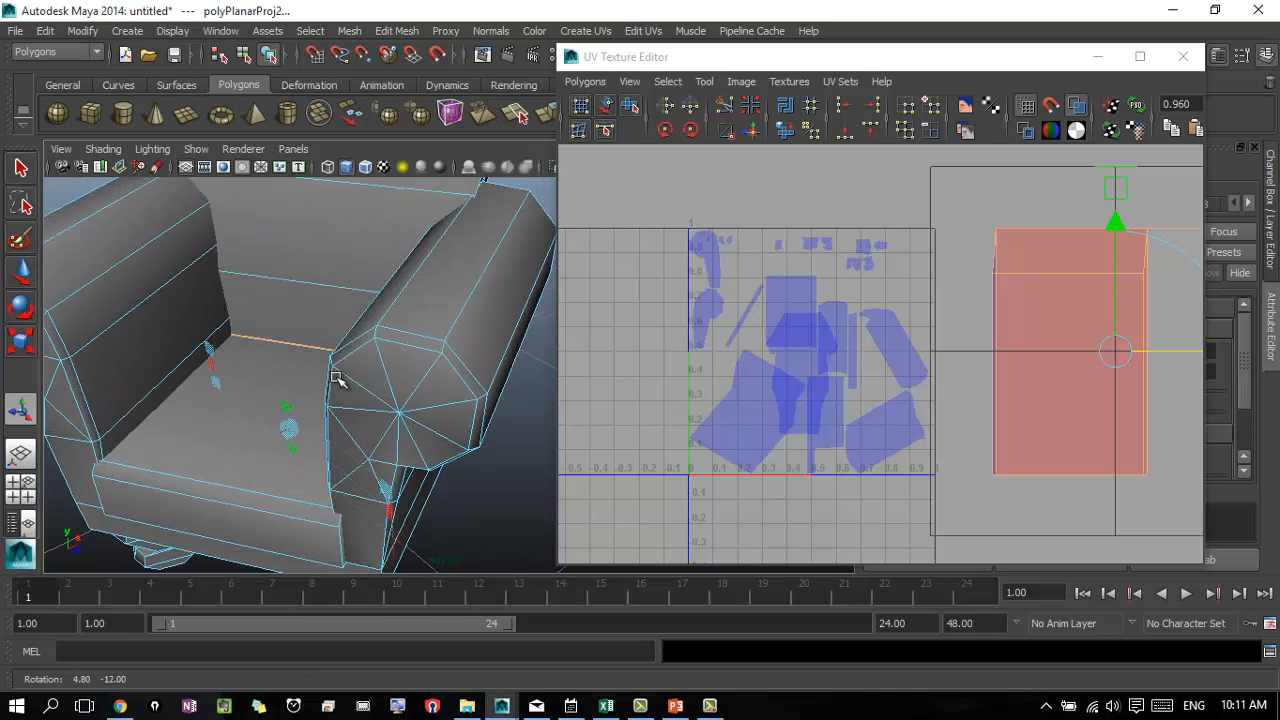